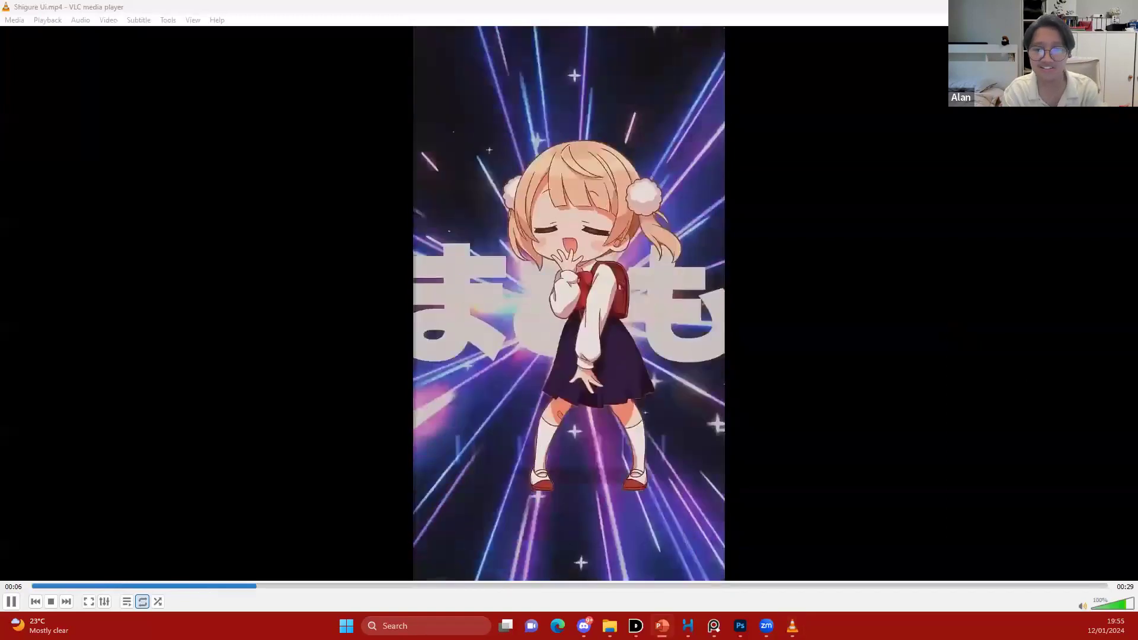
# Lower the playing Shigure Ui video's volume to 60% and pause playback
pyautogui.scroll(-6, 776, 385)
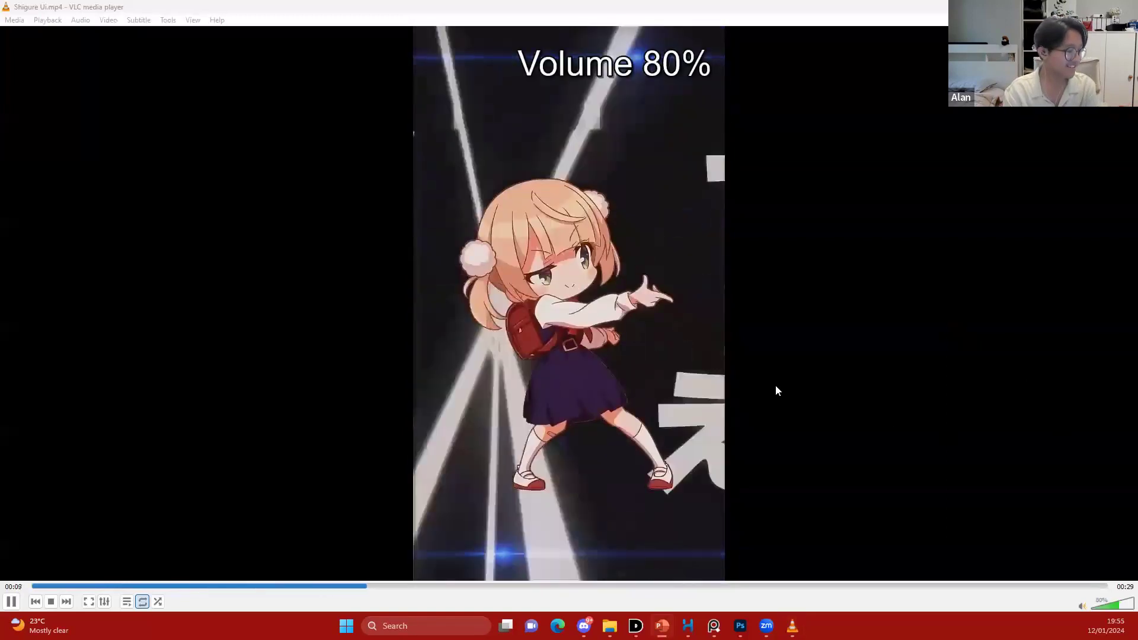
pyautogui.scroll(-1, 763, 368)
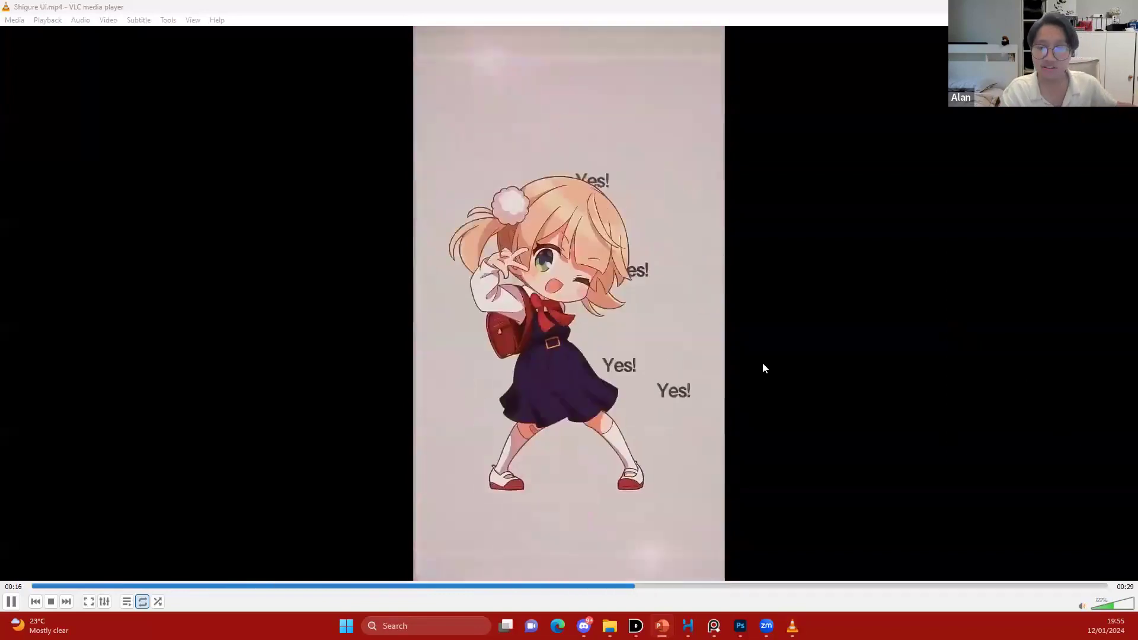
pyautogui.scroll(-1, 763, 368)
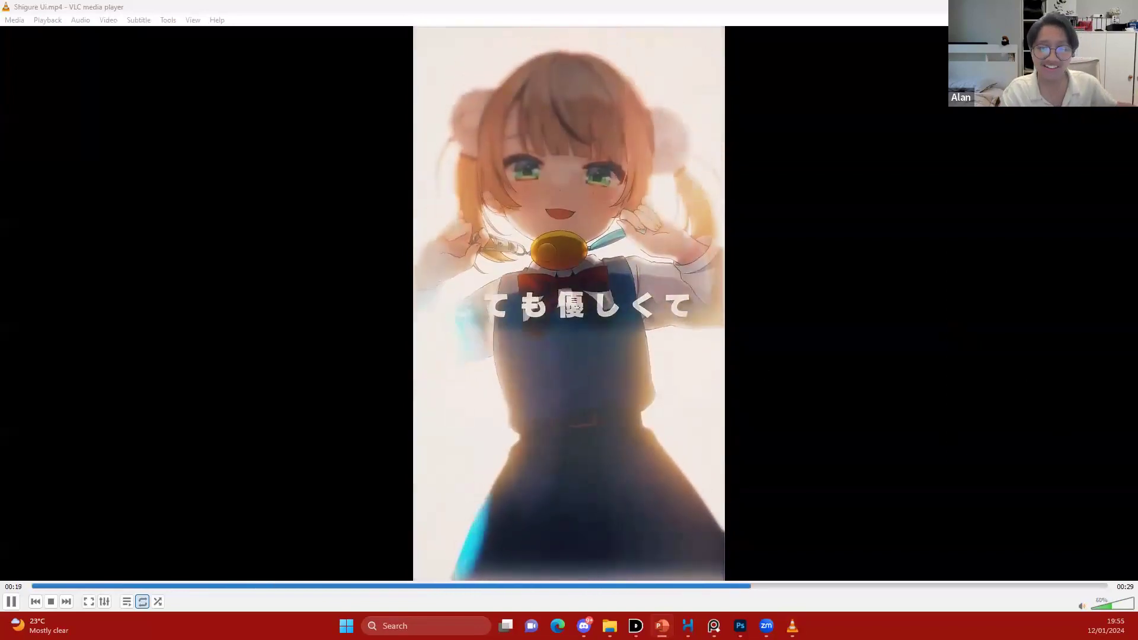
pyautogui.press('space')
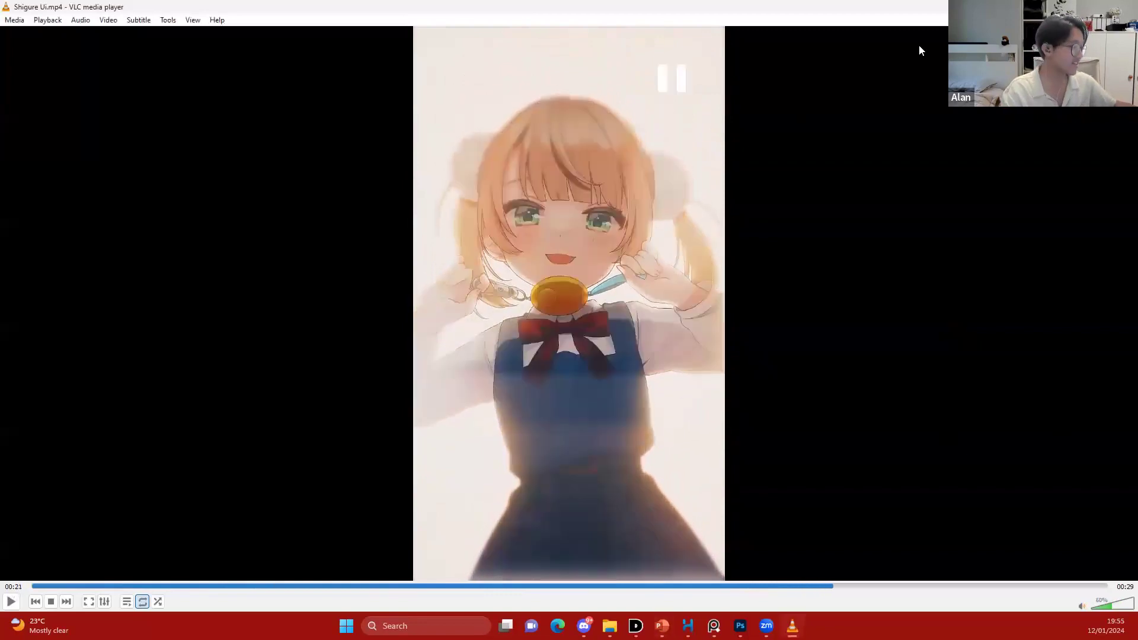
# Minimize the video player, switch to Photoshop and show the shigure_sample layer group in materi1.psd
pyautogui.click(1070, 6)
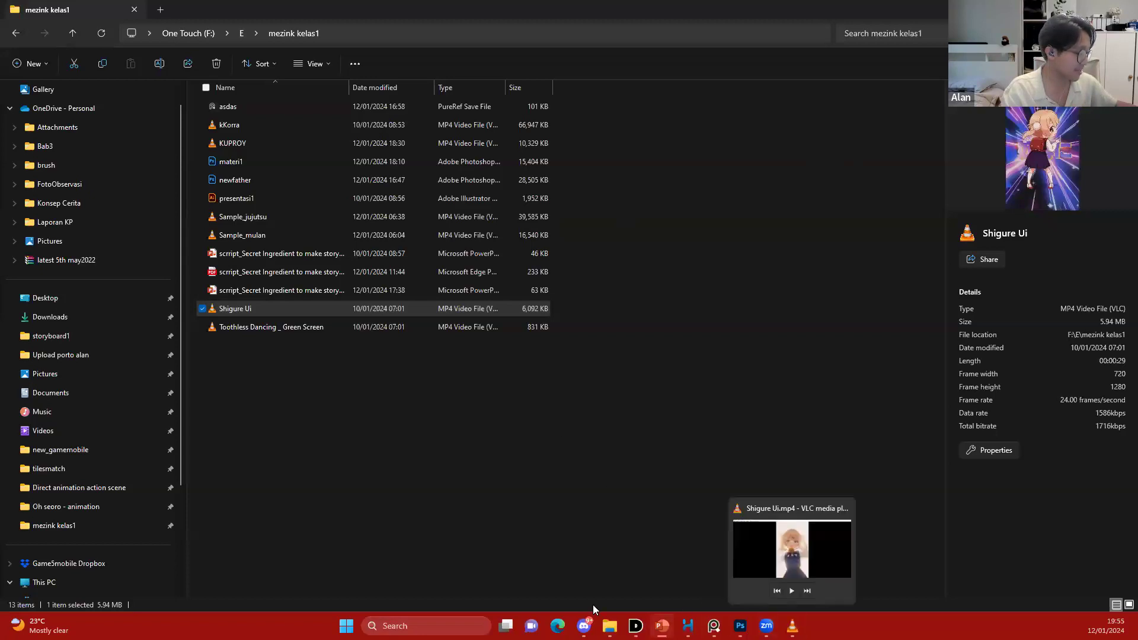
pyautogui.moveTo(635, 625)
pyautogui.click(740, 626)
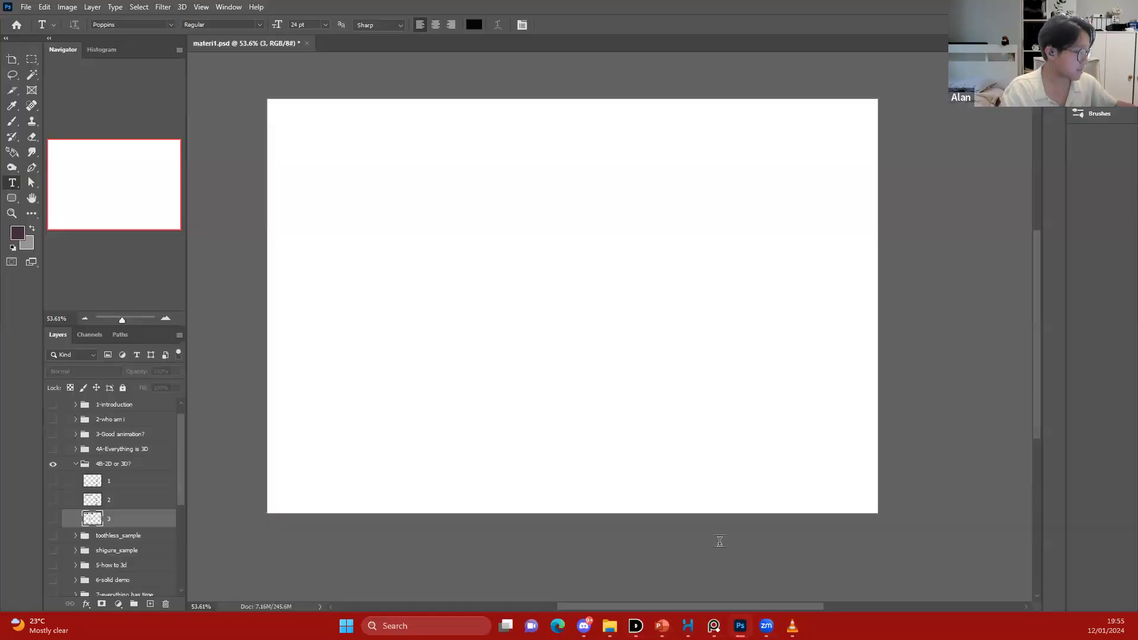
pyautogui.click(127, 536)
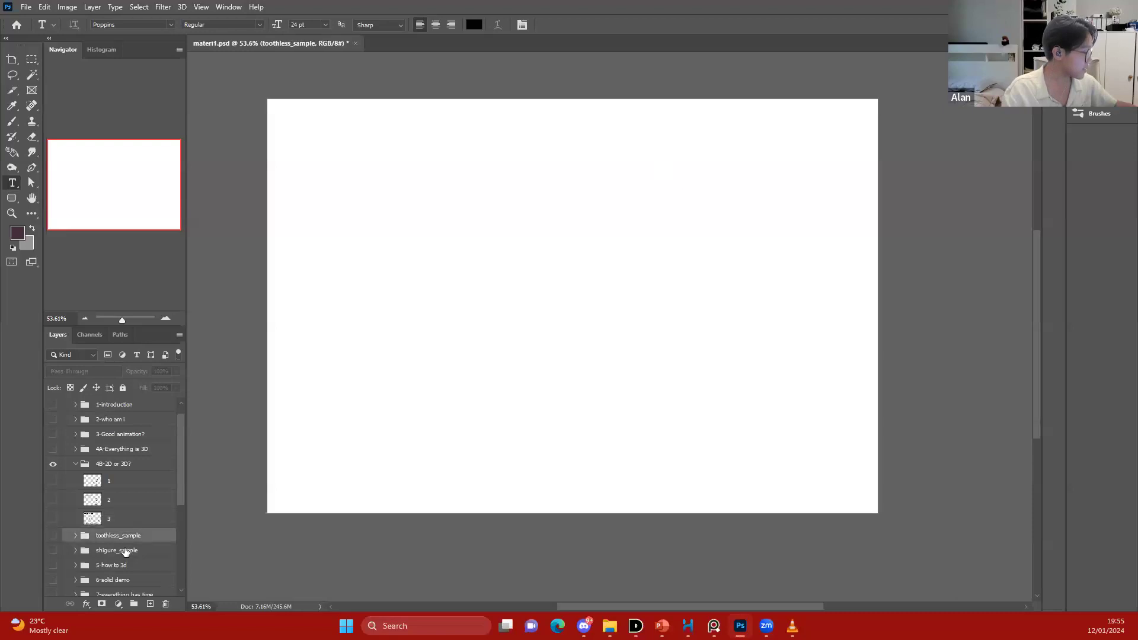
pyautogui.click(126, 551)
pyautogui.click(53, 549)
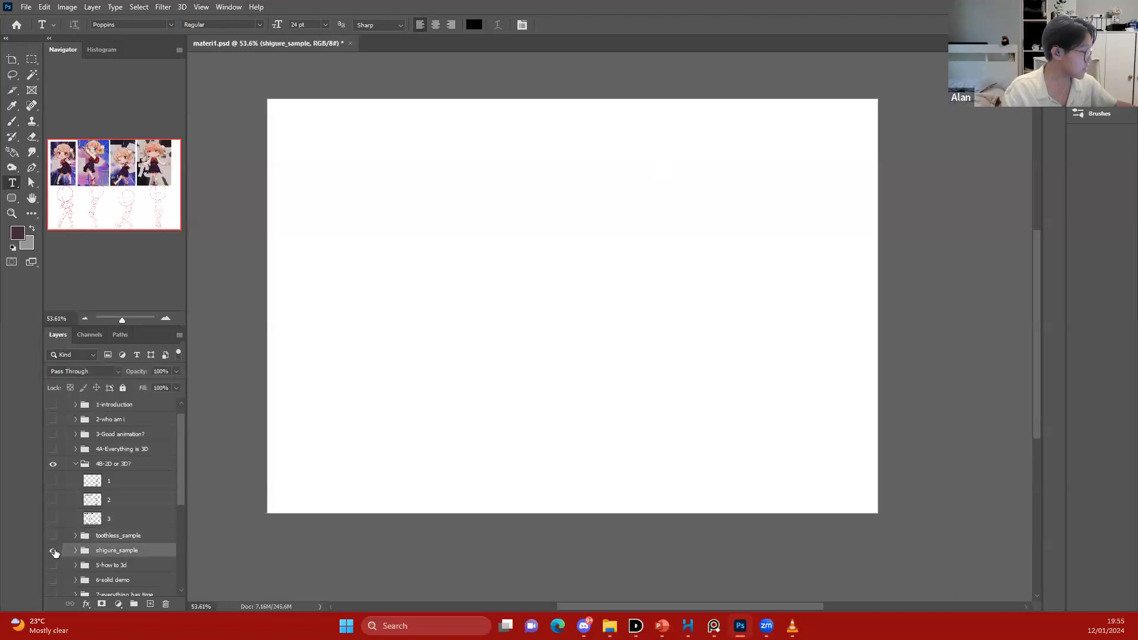
# Examine the first two character poses in the reference images up close
pyautogui.scroll(3, 409, 185)
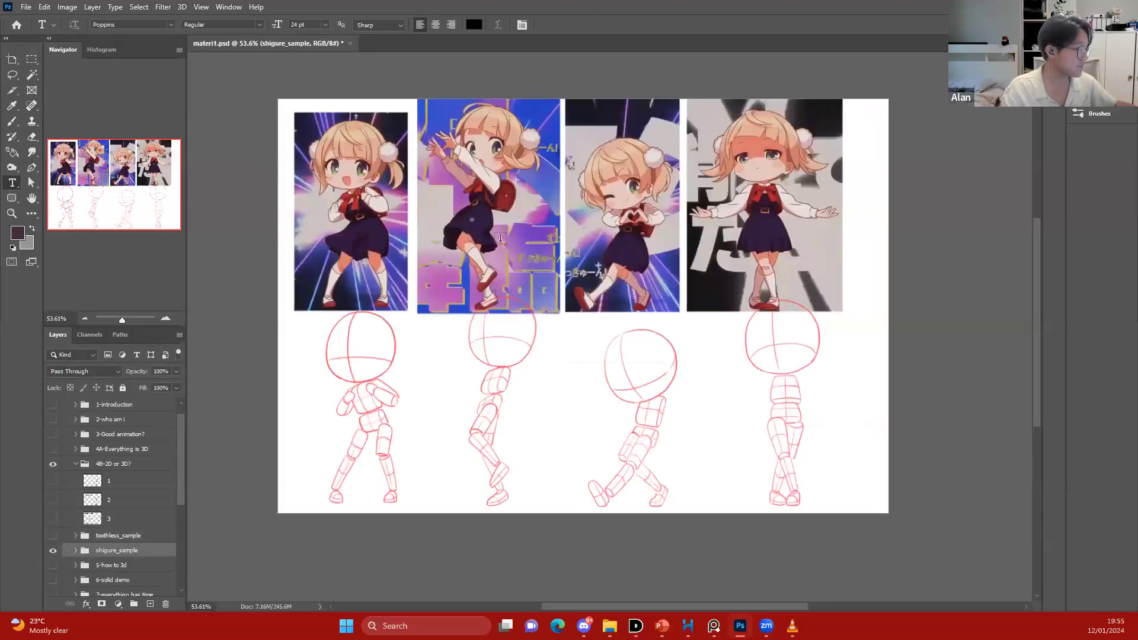
pyautogui.scroll(3, 412, 185)
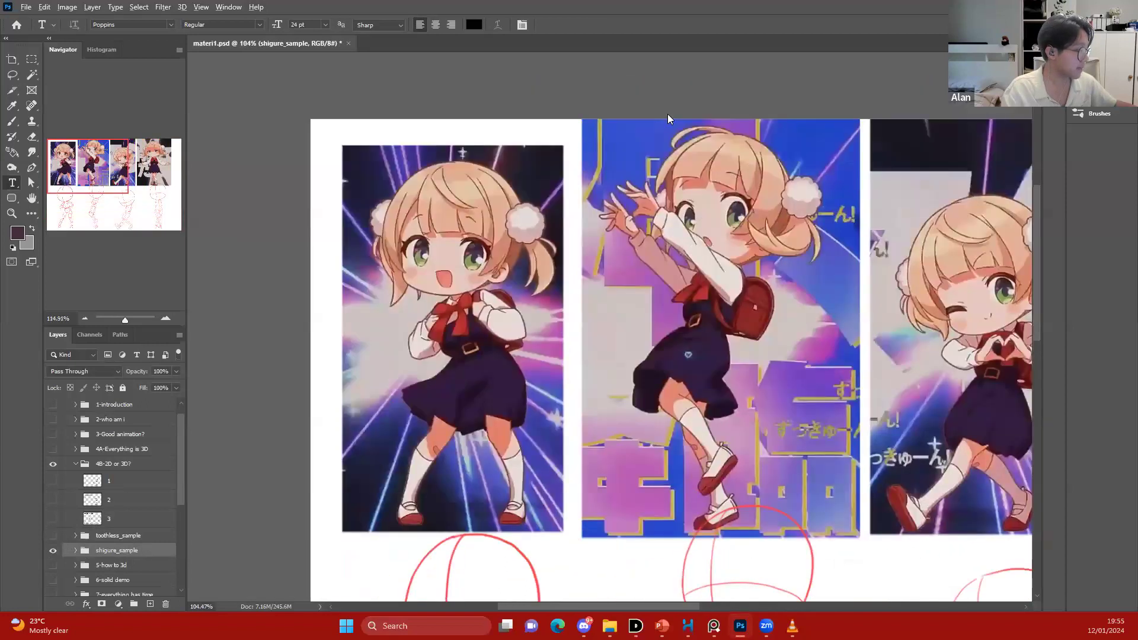
pyautogui.scroll(1, 537, 109)
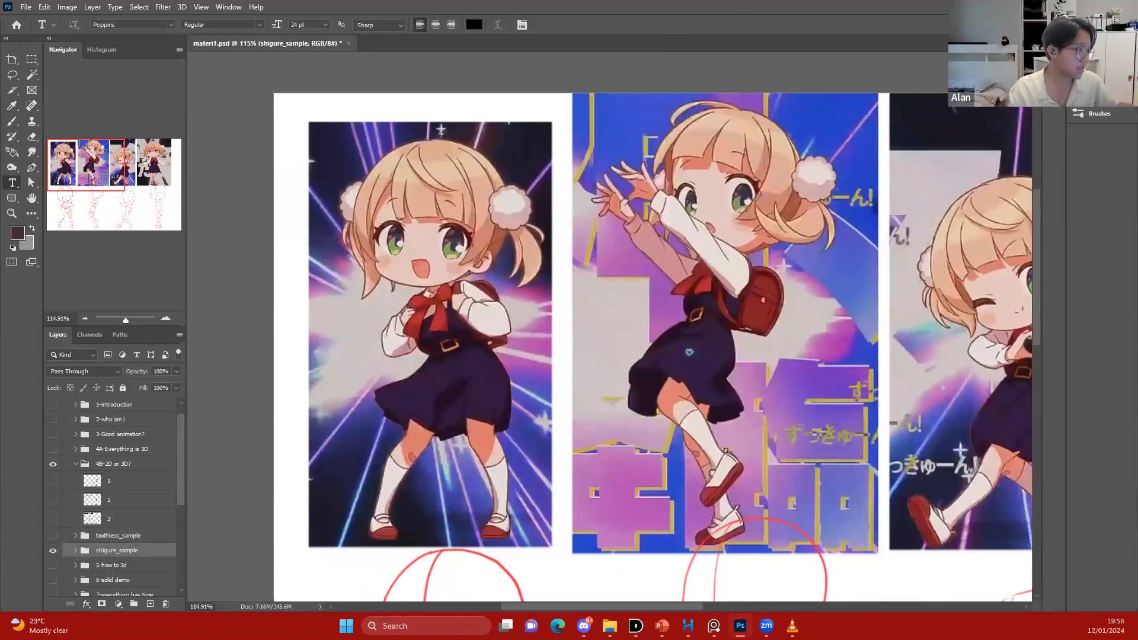
pyautogui.moveTo(537, 247); pyautogui.dragTo(578, 250)
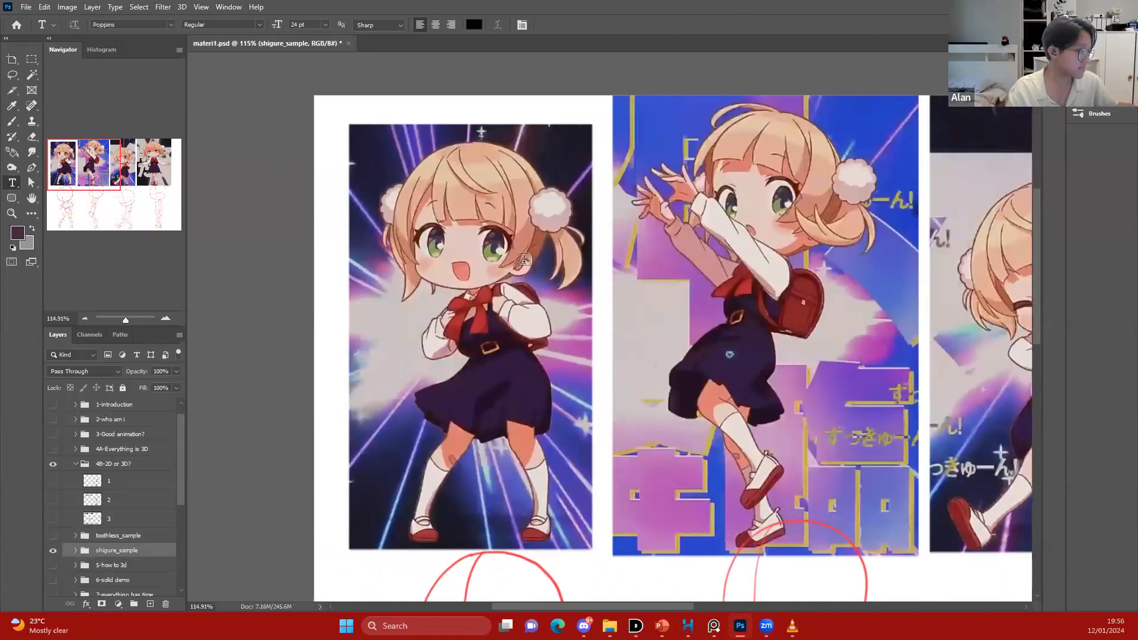
pyautogui.scroll(2, 524, 259)
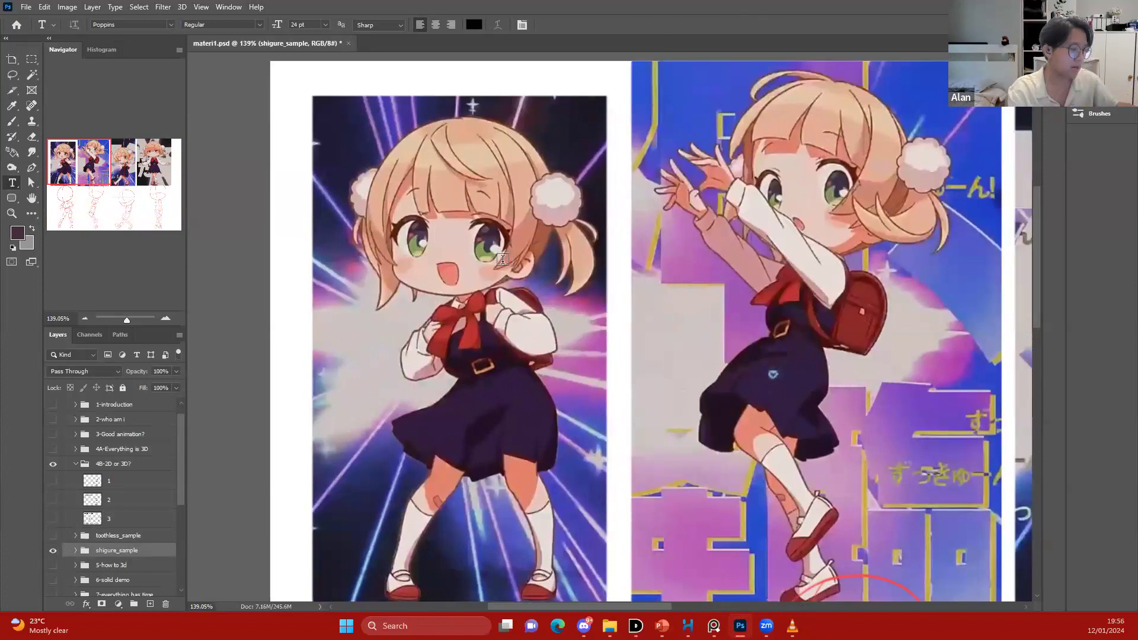
pyautogui.moveTo(543, 290); pyautogui.dragTo(537, 288)
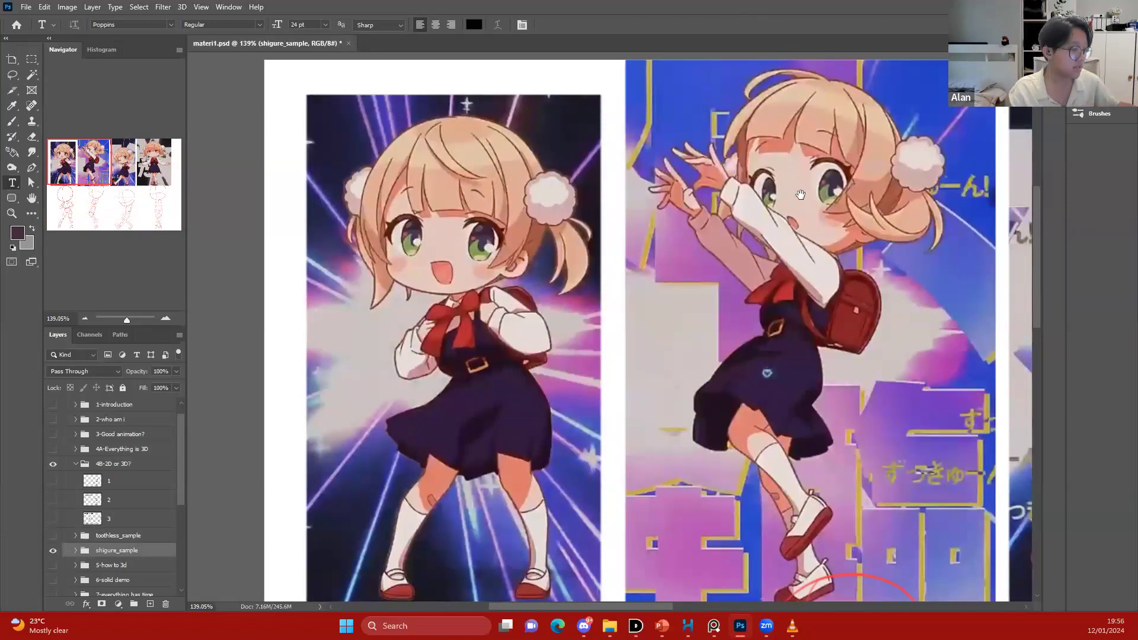
pyautogui.moveTo(800, 194); pyautogui.dragTo(791, 193)
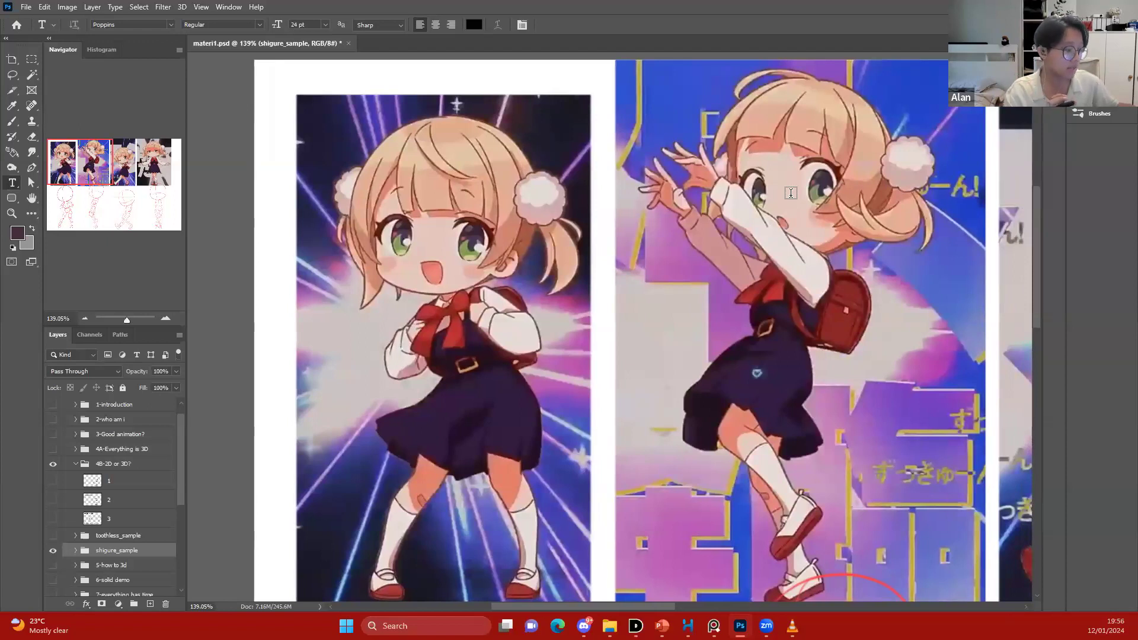
pyautogui.moveTo(814, 207); pyautogui.dragTo(760, 245)
# Compare the reference character poses with the red construction figures drawn beneath them
pyautogui.scroll(-3, 776, 245)
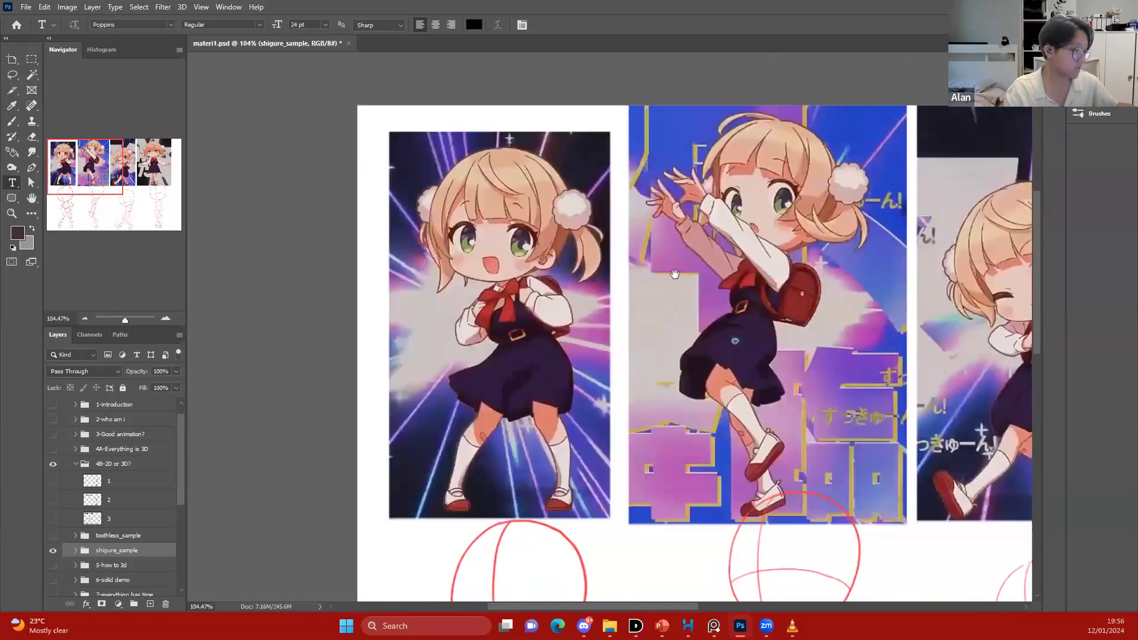
pyautogui.scroll(-3, 657, 279)
pyautogui.scroll(-1, 659, 275)
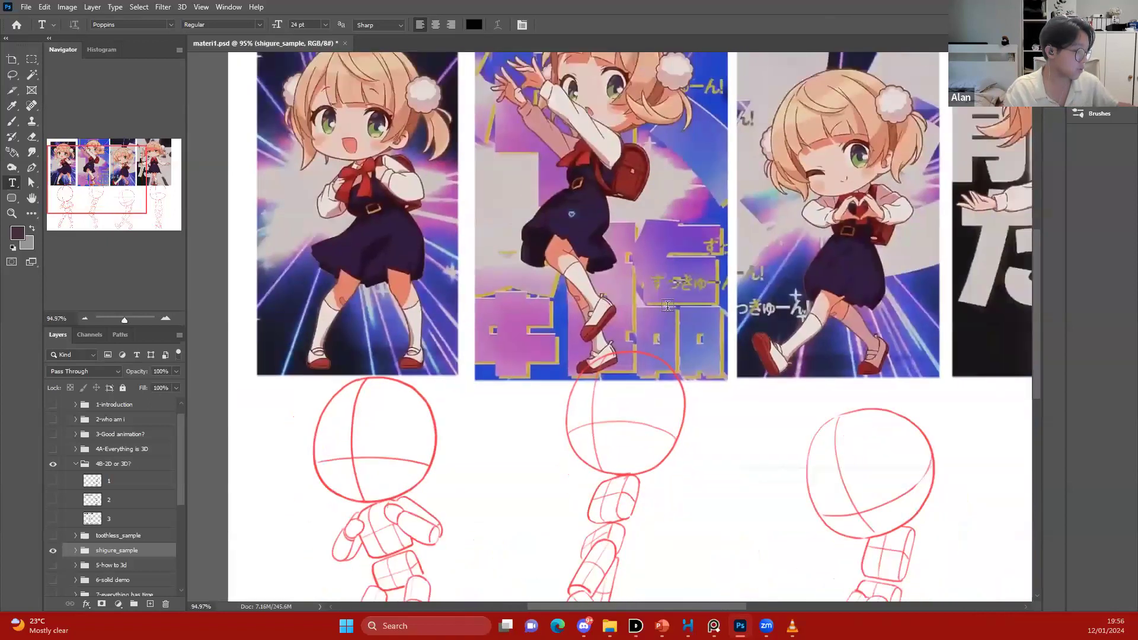
pyautogui.scroll(-3, 650, 259)
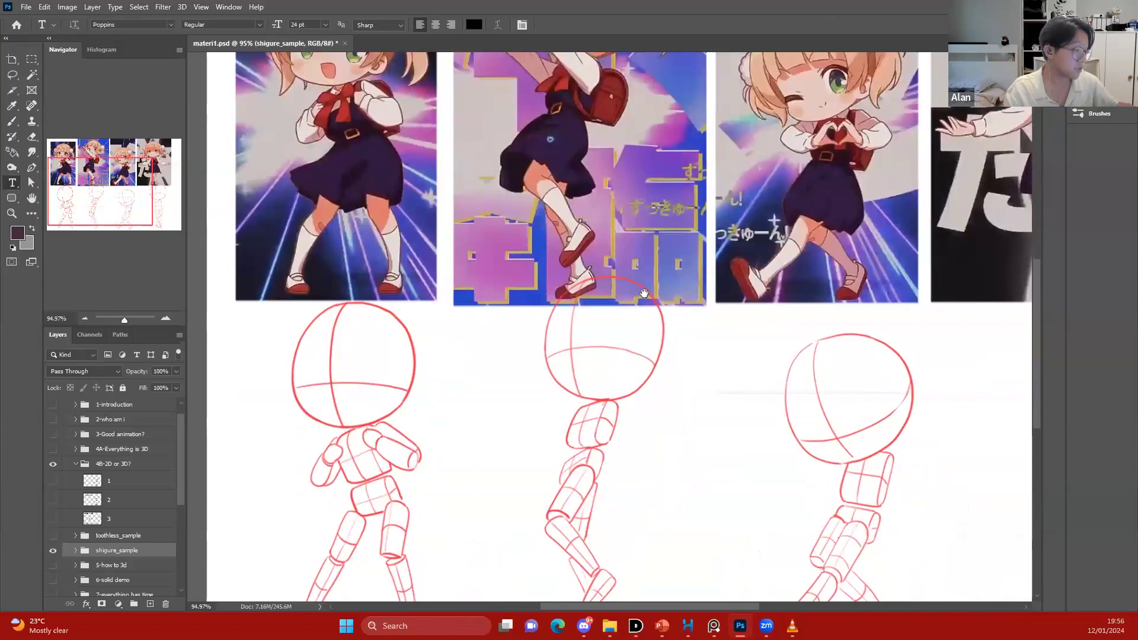
pyautogui.scroll(-1, 650, 292)
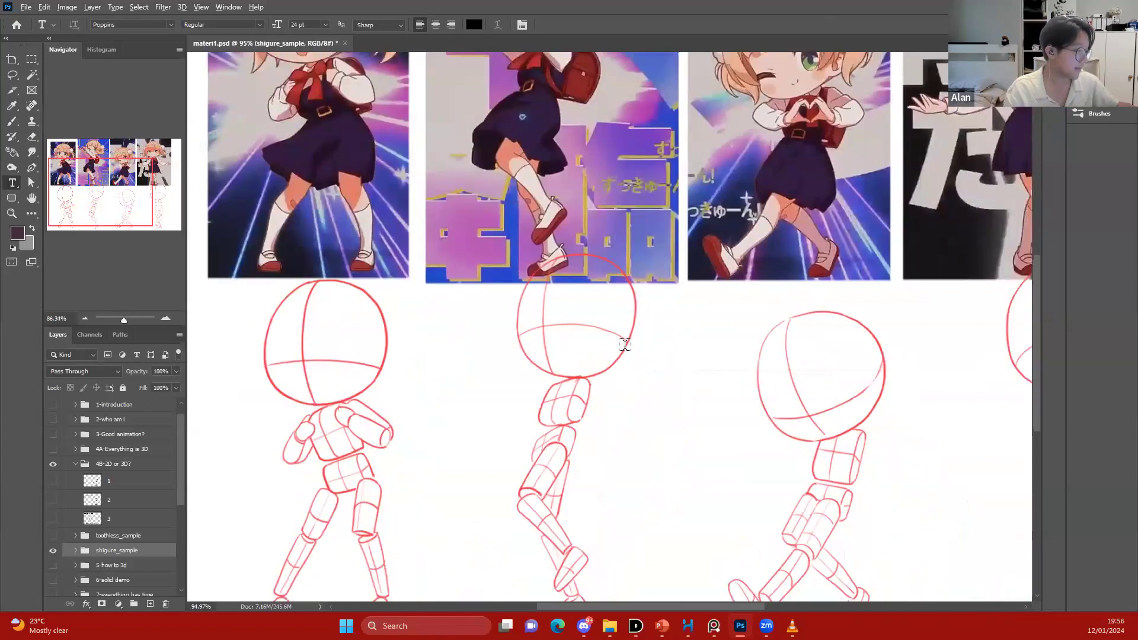
pyautogui.scroll(-2, 629, 344)
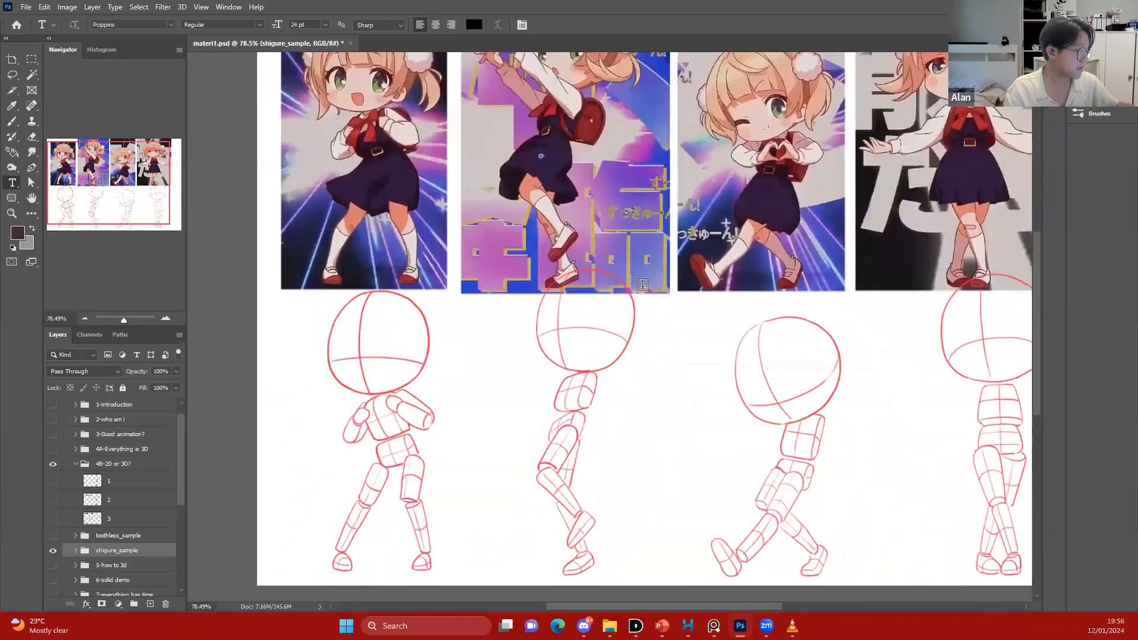
pyautogui.moveTo(526, 152); pyautogui.dragTo(483, 207)
pyautogui.scroll(-1, 484, 207)
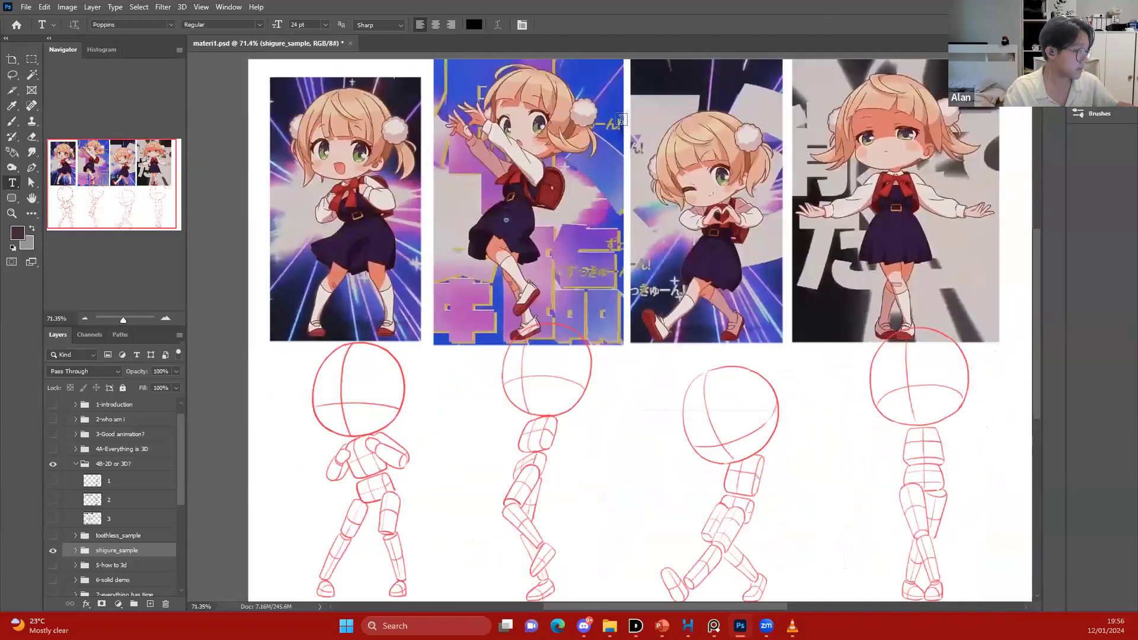
pyautogui.scroll(-1, 492, 198)
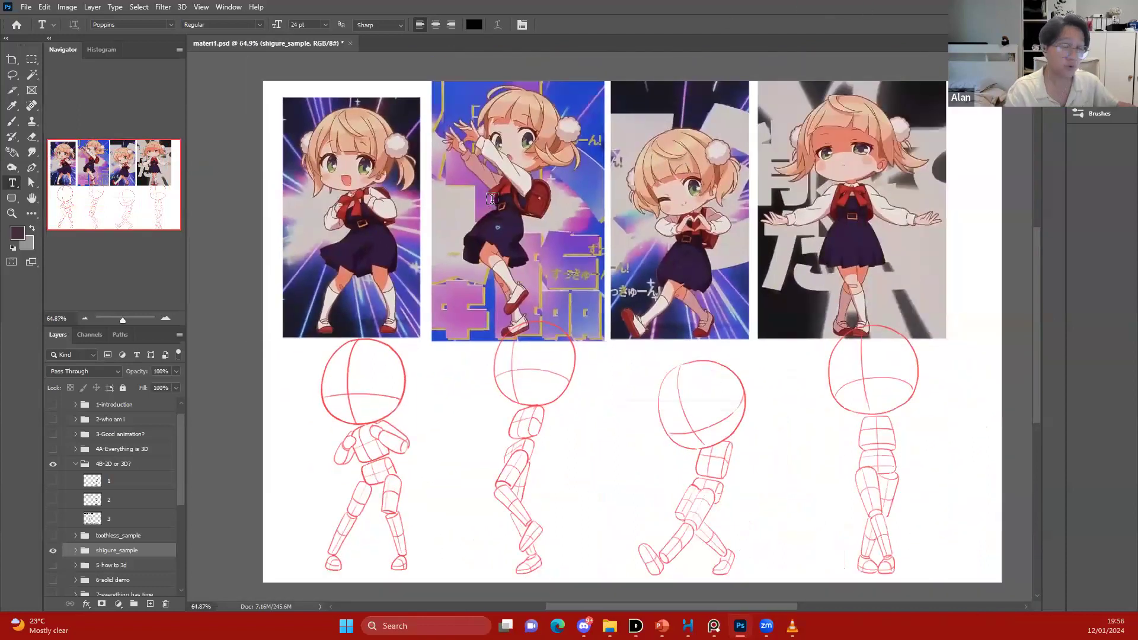
# Examine the third and fourth character poses and the head constructions below them
pyautogui.hscroll(1, 493, 260)
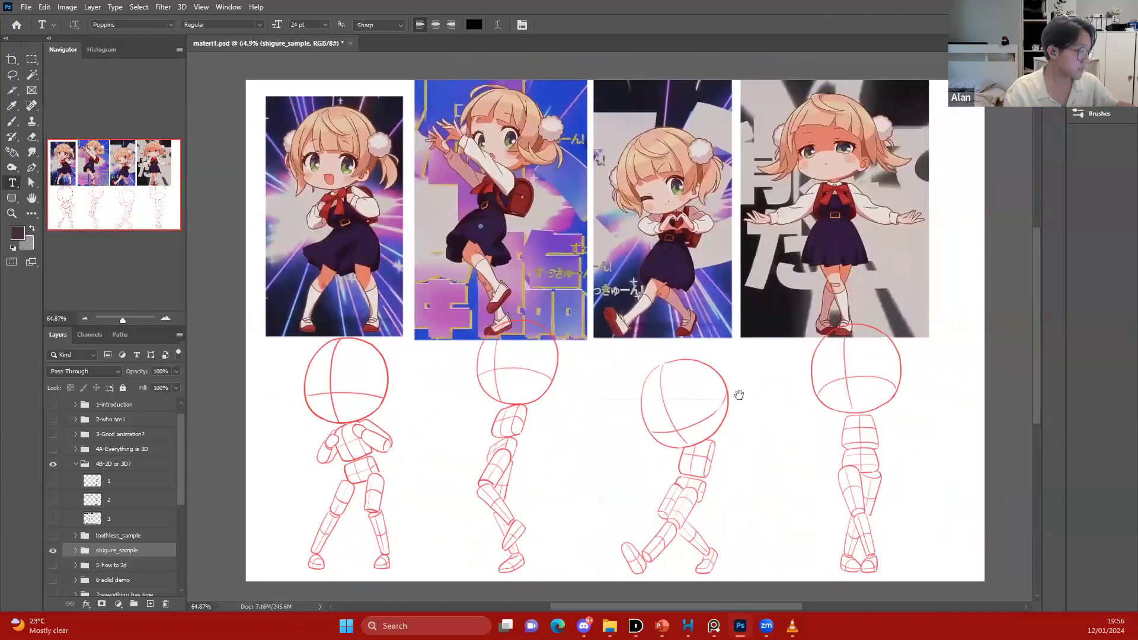
pyautogui.hscroll(2, 735, 394)
pyautogui.moveTo(702, 273); pyautogui.dragTo(655, 277)
pyautogui.scroll(1, 844, 210)
pyautogui.scroll(2, 843, 211)
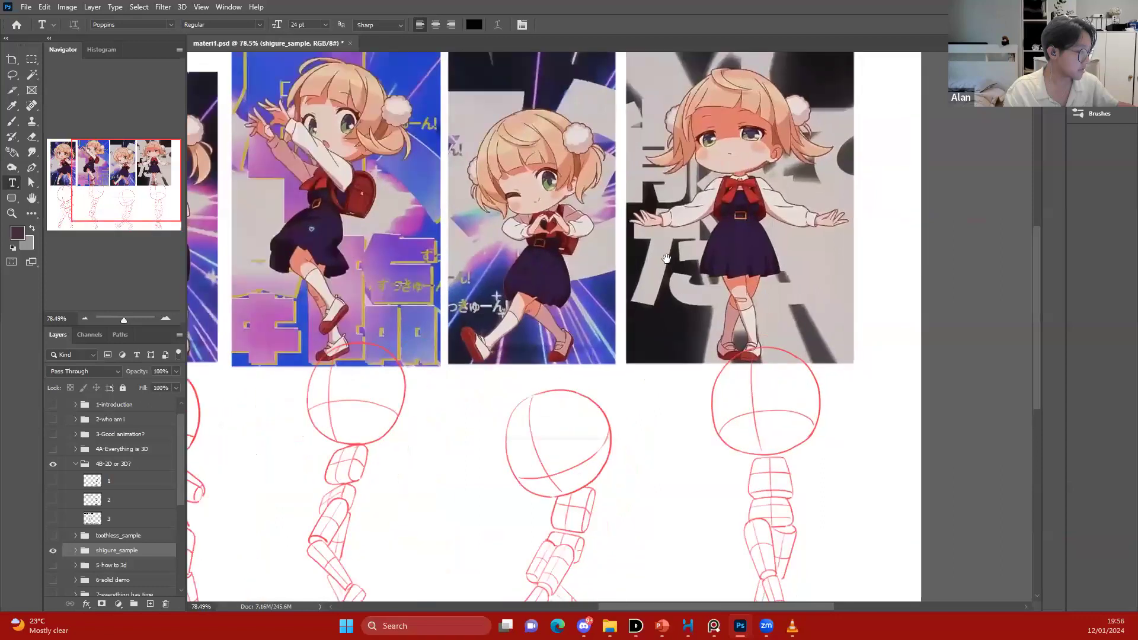
pyautogui.scroll(3, 639, 266)
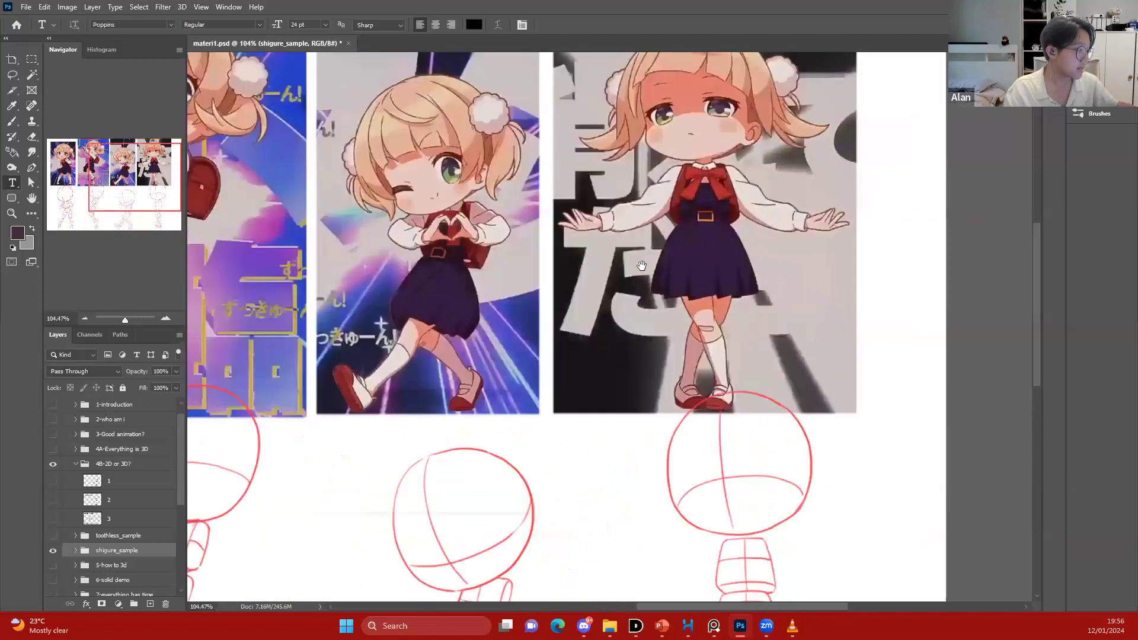
pyautogui.scroll(-1, 849, 217)
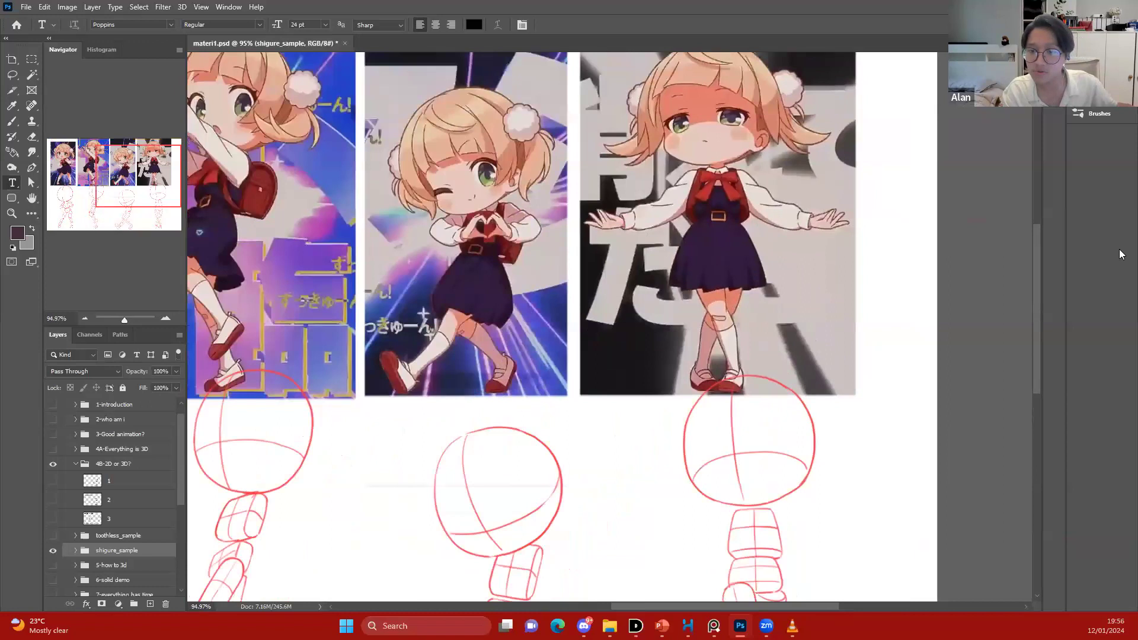
pyautogui.scroll(-1, 847, 211)
pyautogui.moveTo(847, 211); pyautogui.dragTo(937, 222)
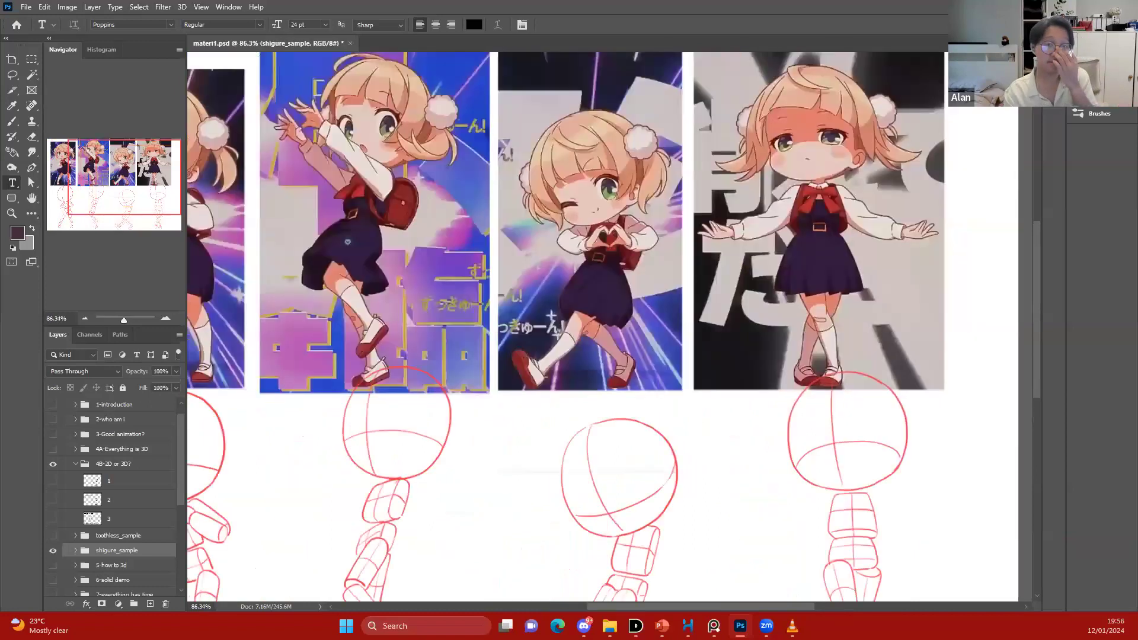
pyautogui.hscroll(-3, 611, 326)
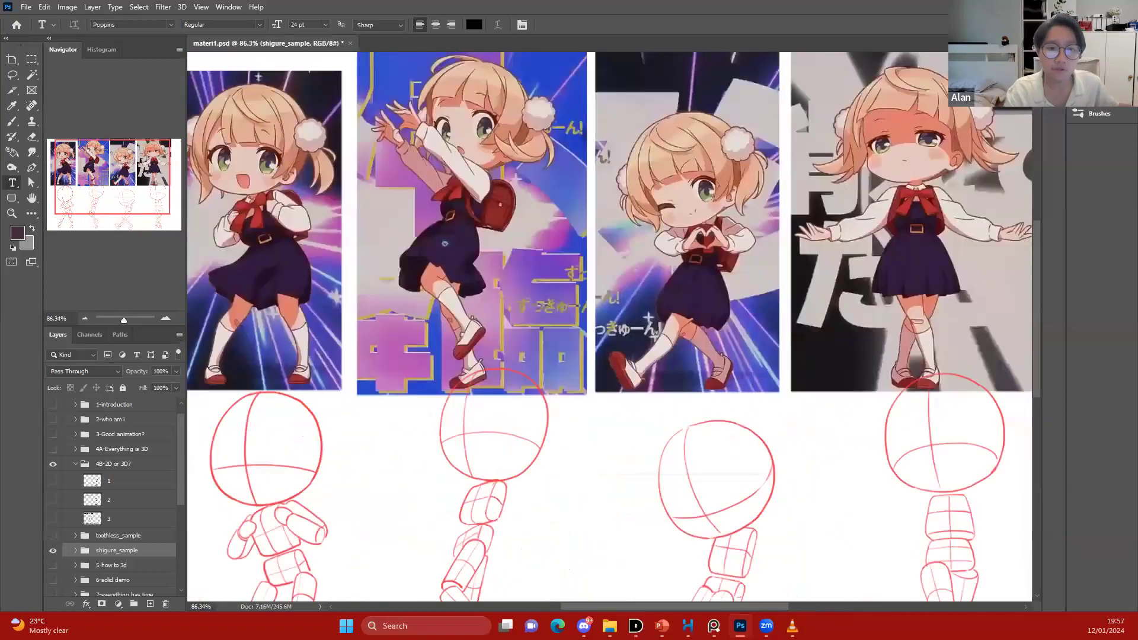
pyautogui.hotkey('alt', 'Tab')
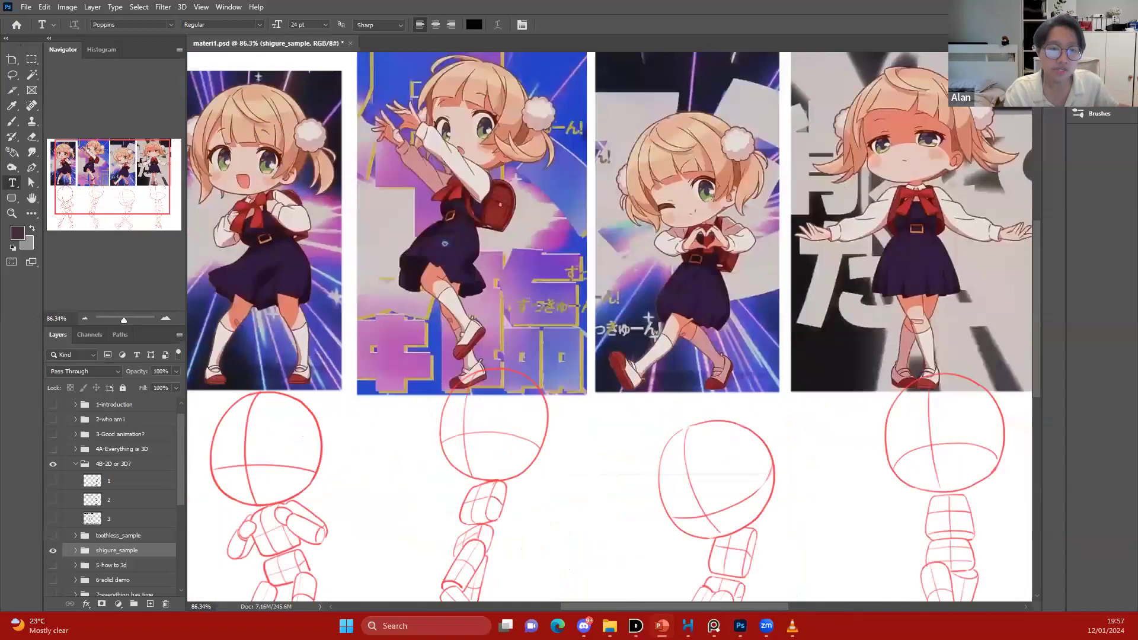
pyautogui.hotkey('alt', 'Tab')
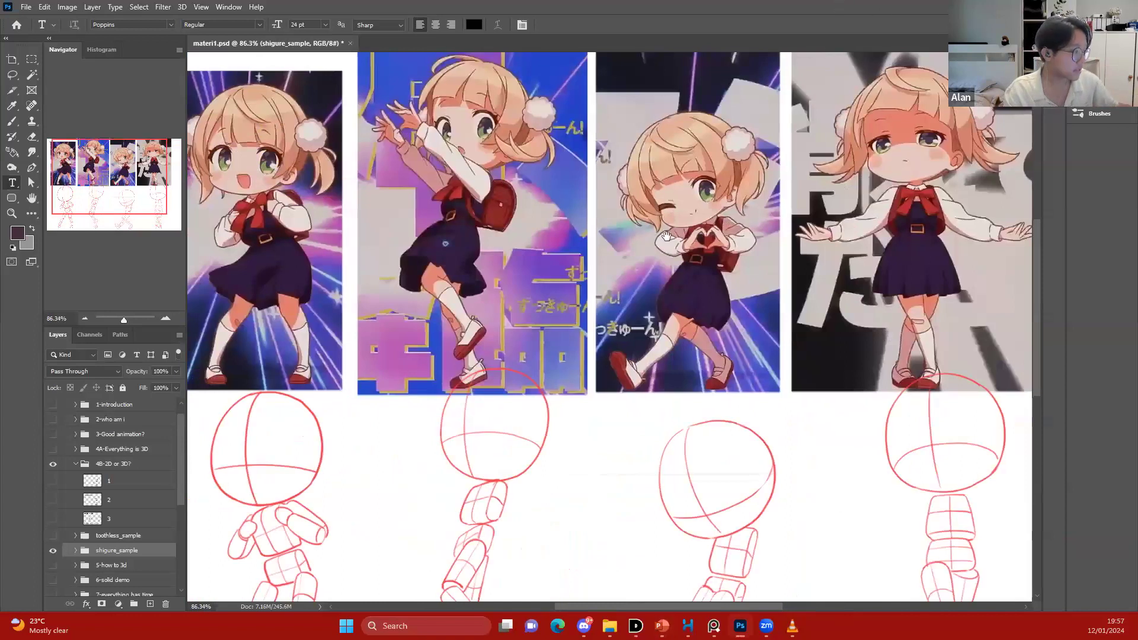
pyautogui.moveTo(625, 232); pyautogui.dragTo(652, 236)
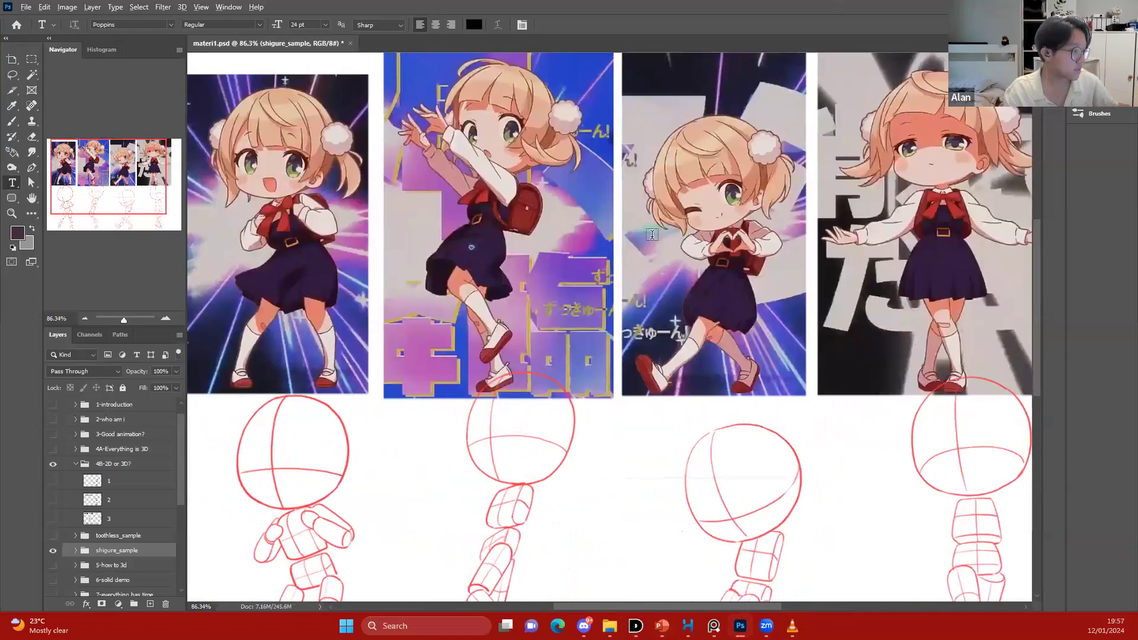
pyautogui.scroll(-1, 651, 234)
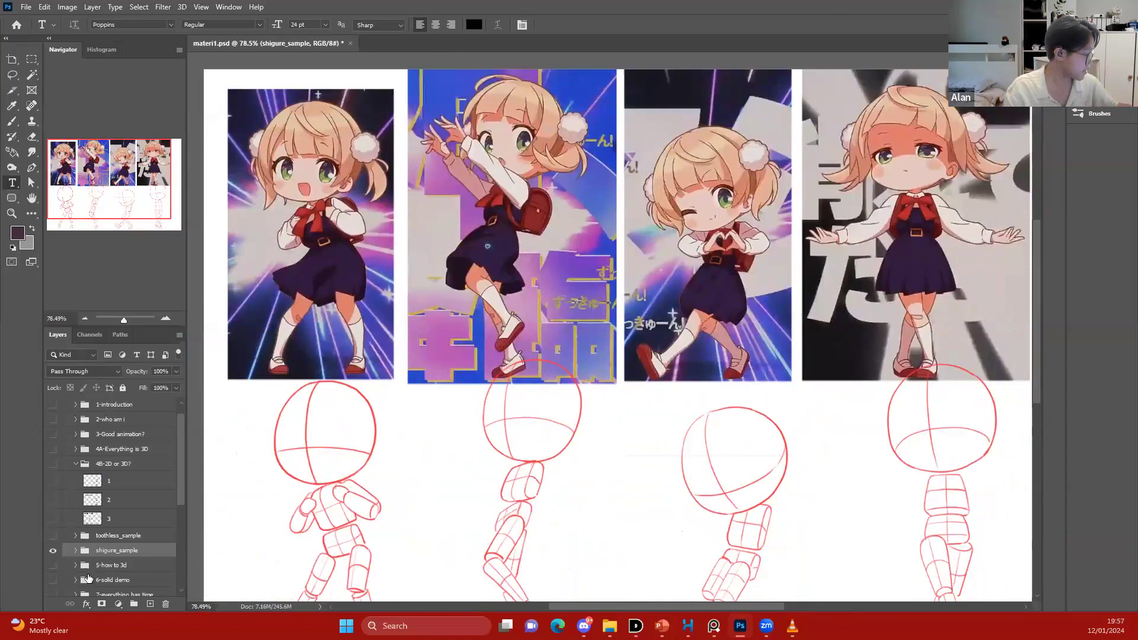
# Hide the shigure_sample layer group and show the 5-how to 3d group
pyautogui.click(52, 550)
pyautogui.click(107, 566)
pyautogui.click(53, 565)
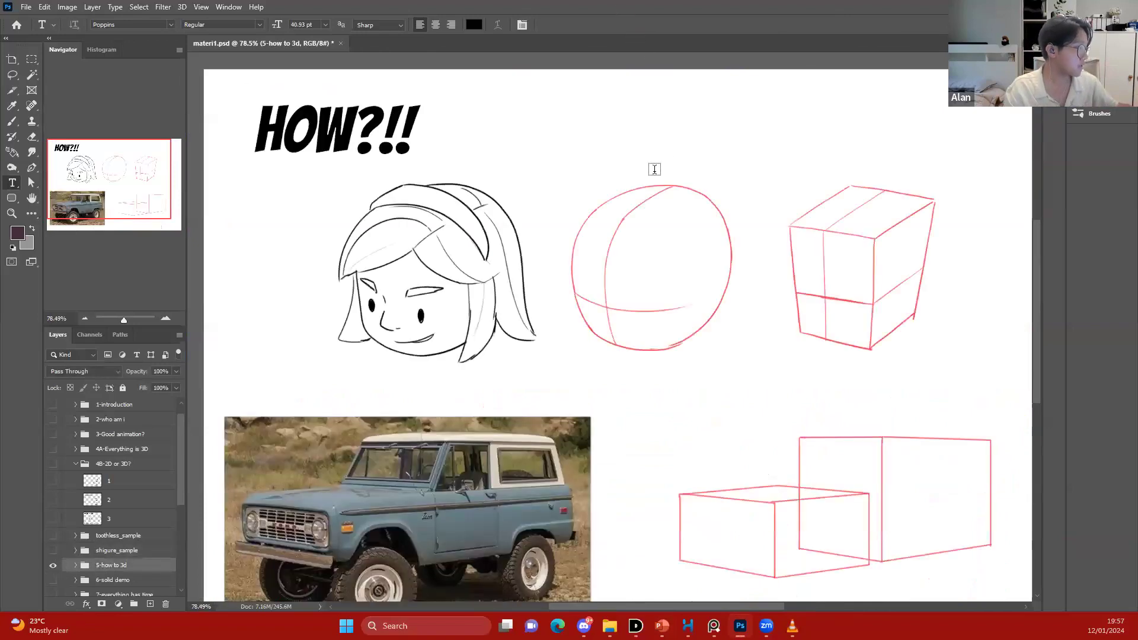
pyautogui.hscroll(1, 655, 170)
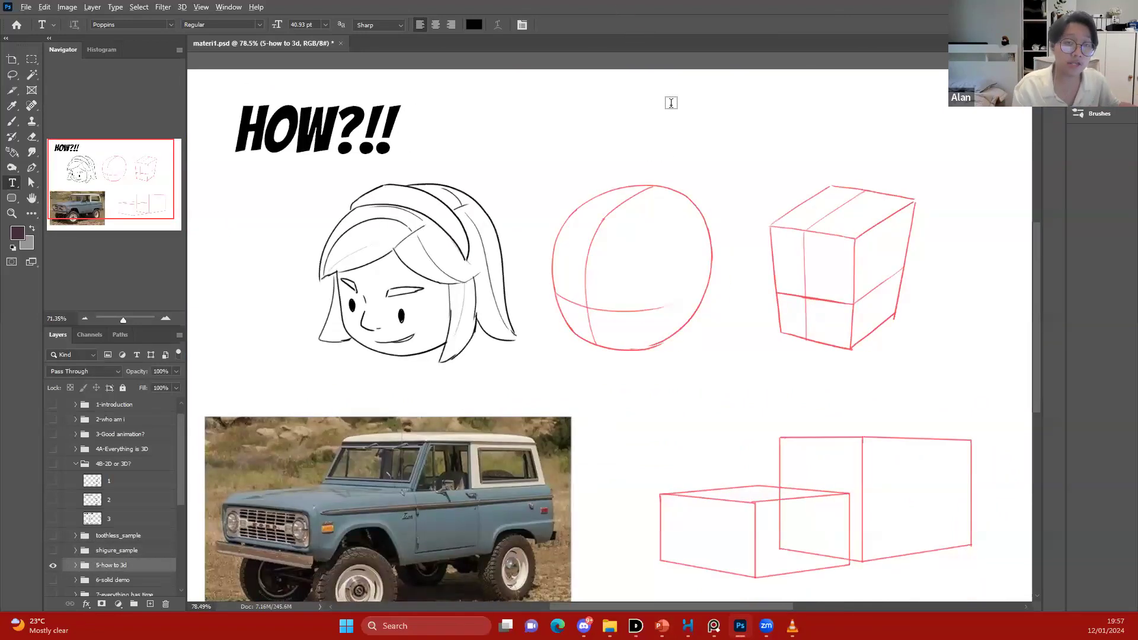
pyautogui.scroll(-1, 655, 172)
pyautogui.hscroll(1, 773, 276)
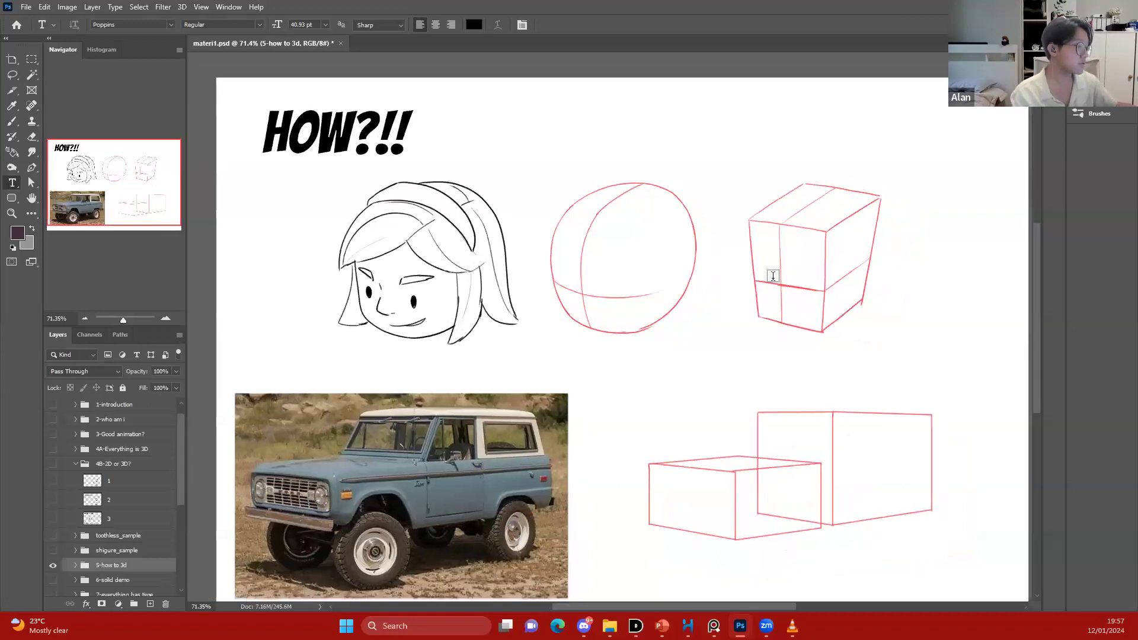
# Compare the drawn girl's head with its red sphere and box constructions on the HOW?!! slide
pyautogui.scroll(-1, 770, 274)
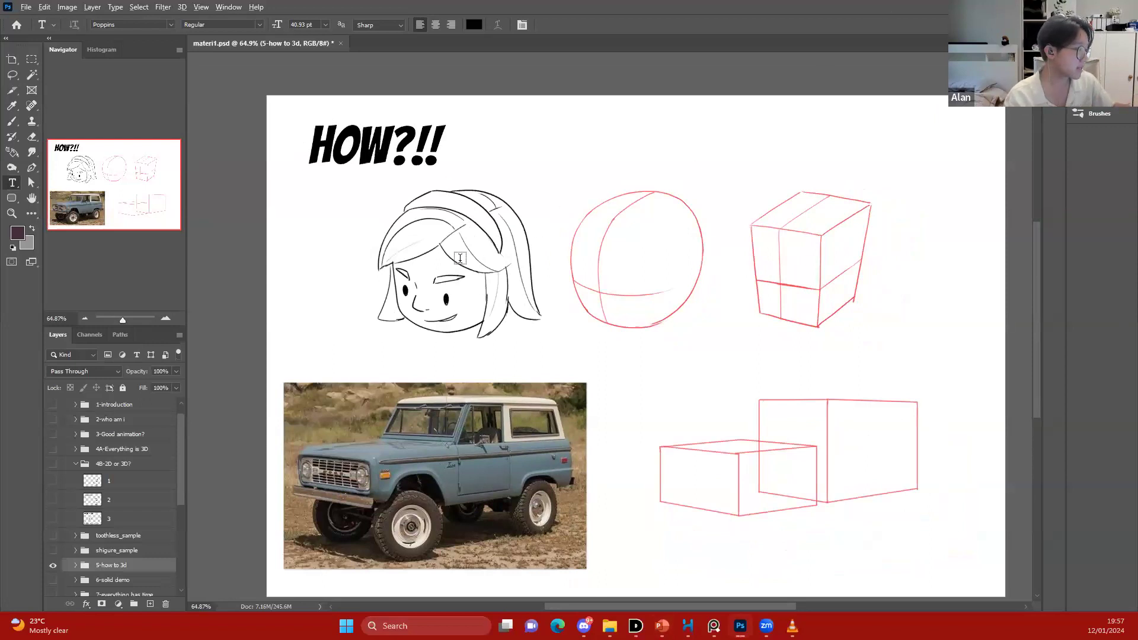
pyautogui.scroll(1, 461, 261)
pyautogui.scroll(1, 462, 255)
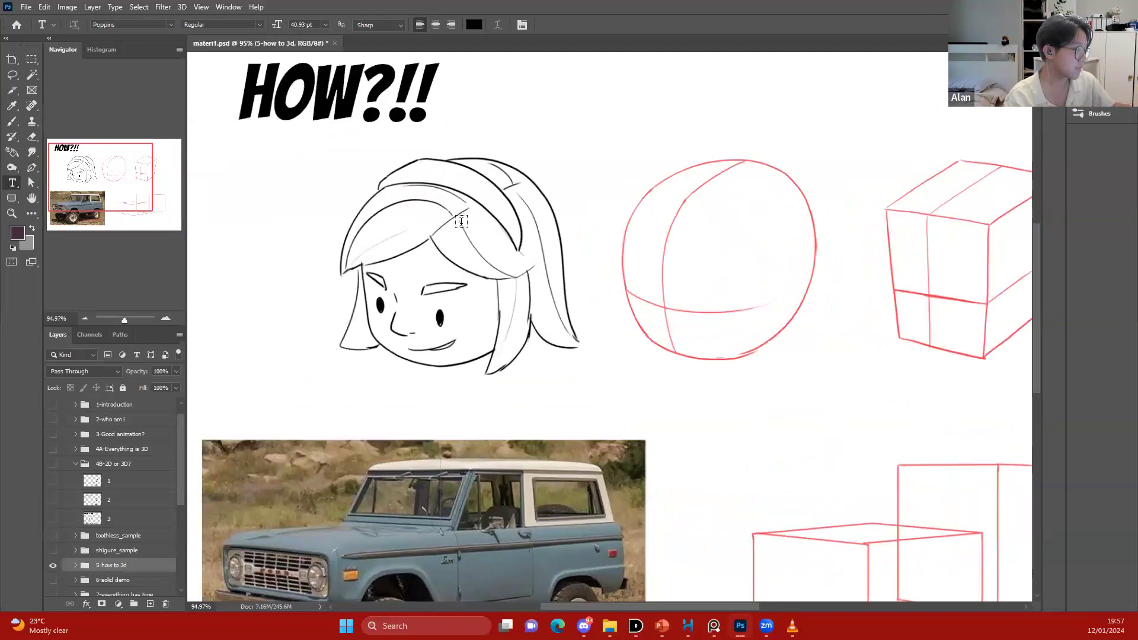
pyautogui.hscroll(1, 548, 152)
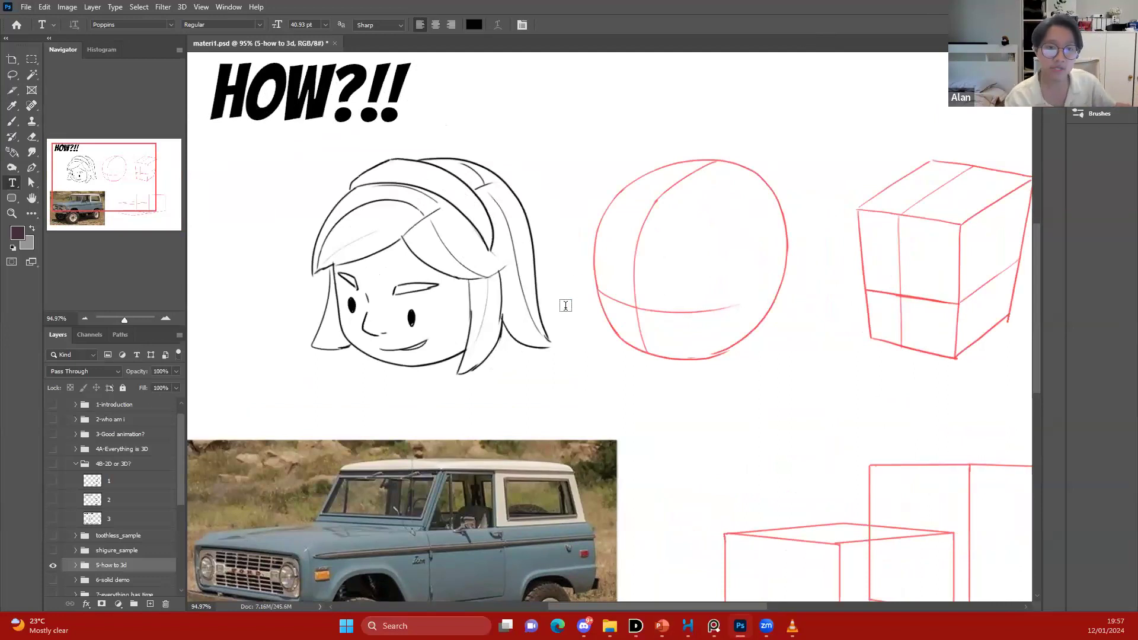
pyautogui.hscroll(1, 735, 216)
pyautogui.scroll(-3, 711, 243)
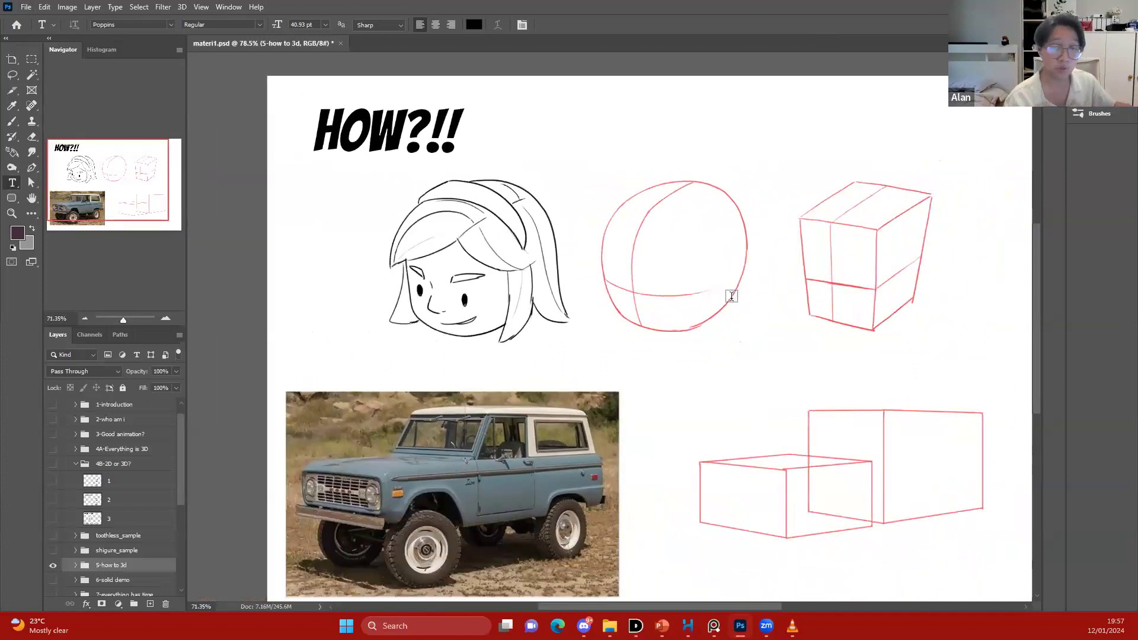
pyautogui.scroll(-1, 731, 296)
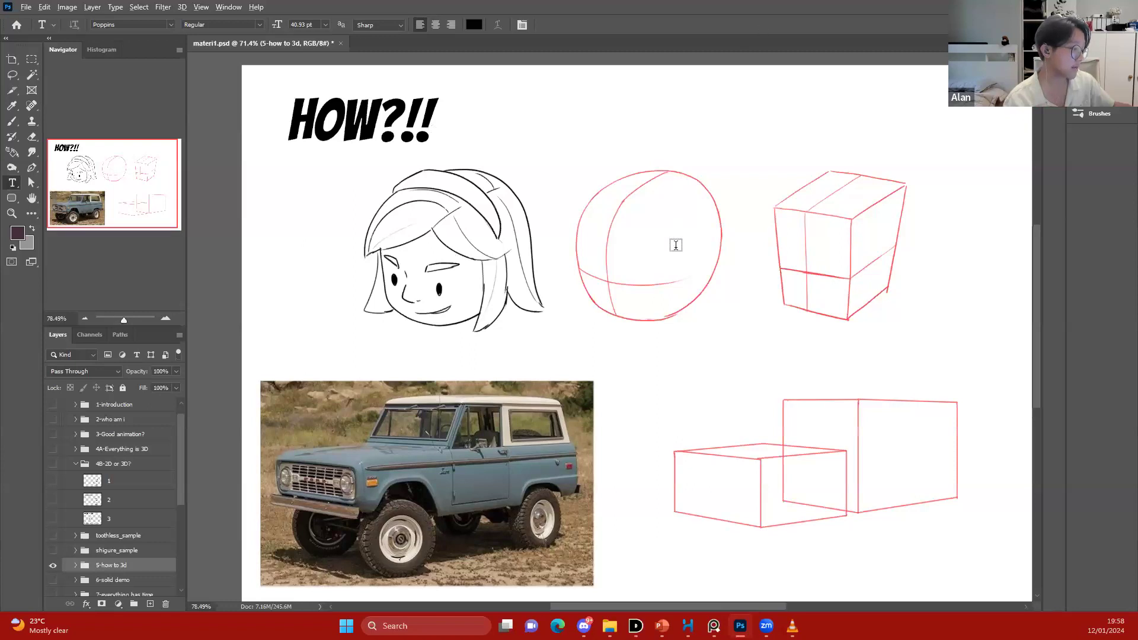
pyautogui.scroll(2, 672, 246)
pyautogui.moveTo(635, 248); pyautogui.dragTo(570, 216)
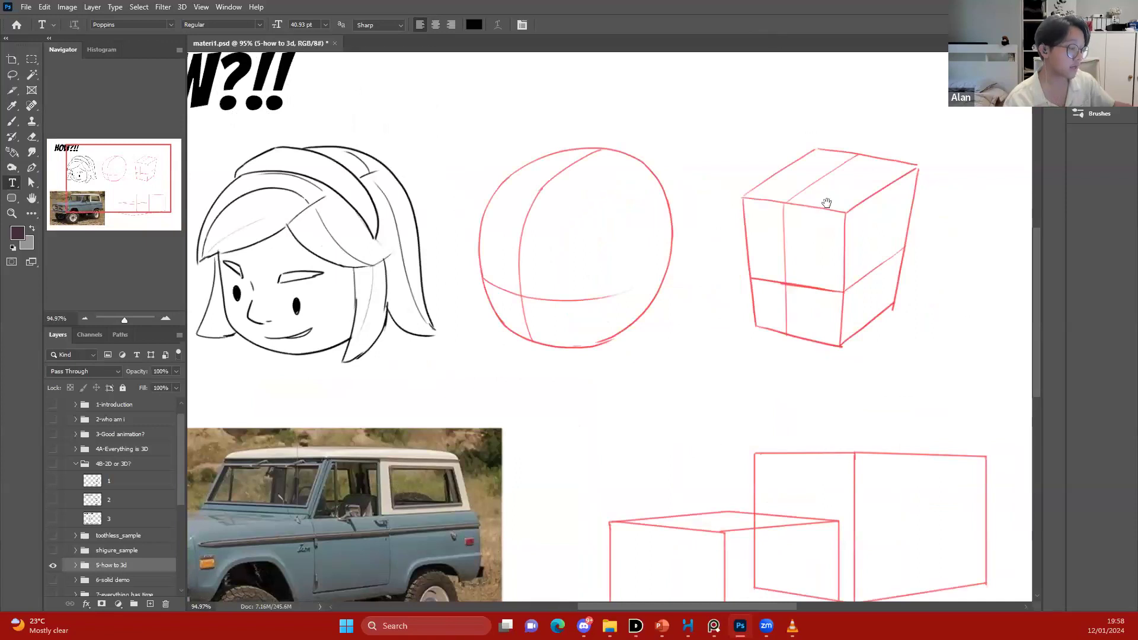
pyautogui.moveTo(825, 203); pyautogui.dragTo(777, 190)
# Examine the blue car photo alongside the two red boxes that simplify its form
pyautogui.moveTo(660, 337); pyautogui.dragTo(856, 257)
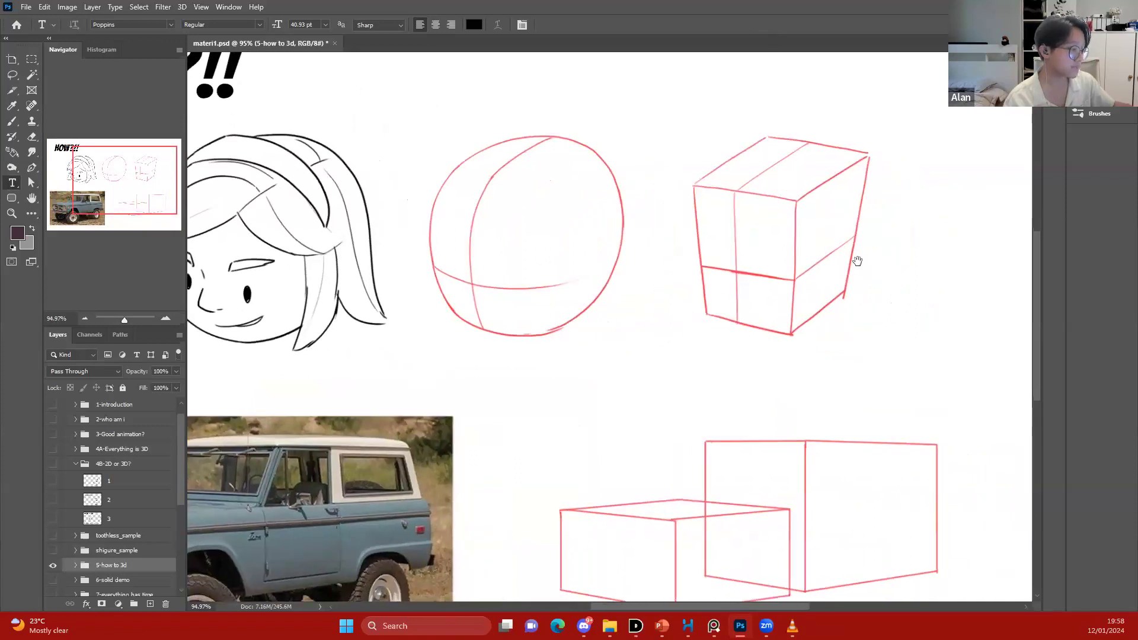
pyautogui.moveTo(650, 376); pyautogui.dragTo(638, 364)
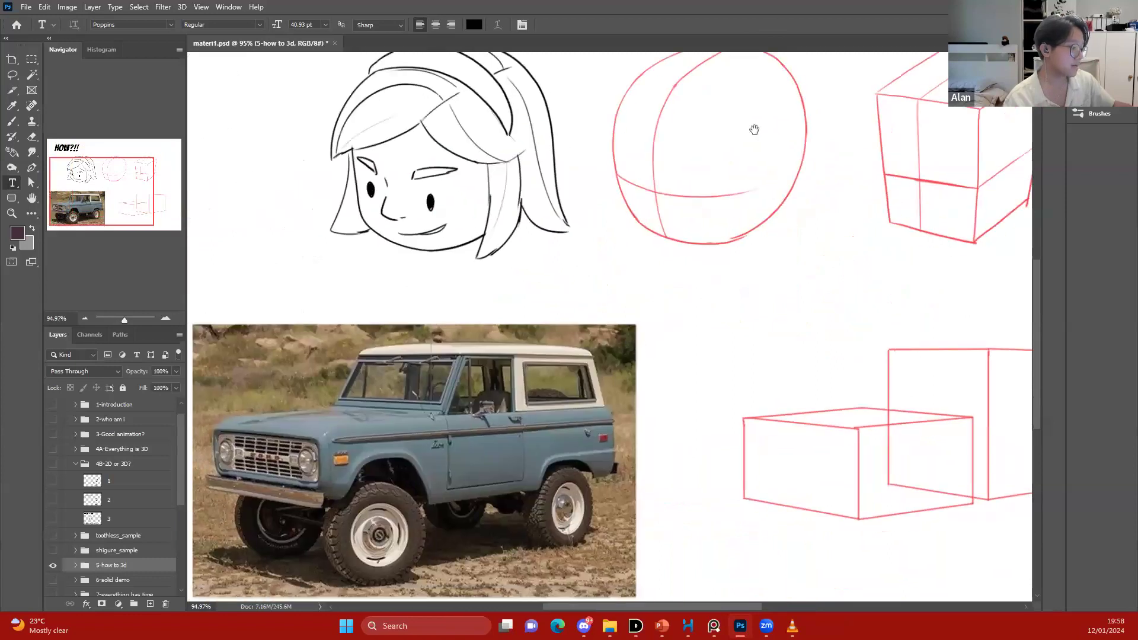
pyautogui.scroll(-1, 644, 318)
pyautogui.moveTo(534, 342); pyautogui.dragTo(525, 297)
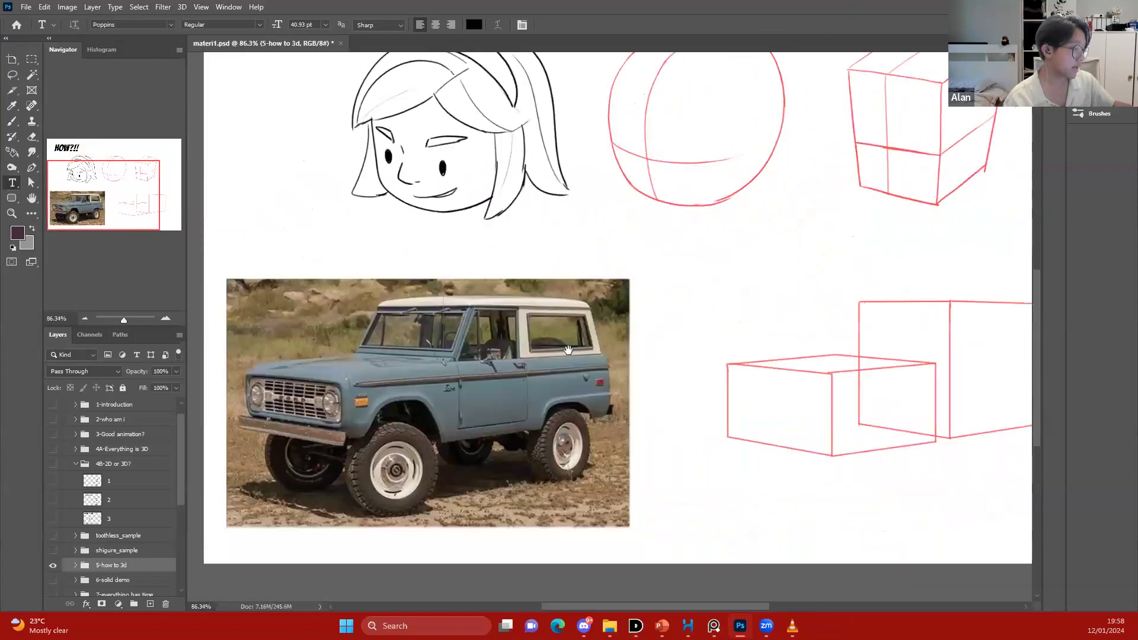
pyautogui.moveTo(474, 365); pyautogui.dragTo(515, 369)
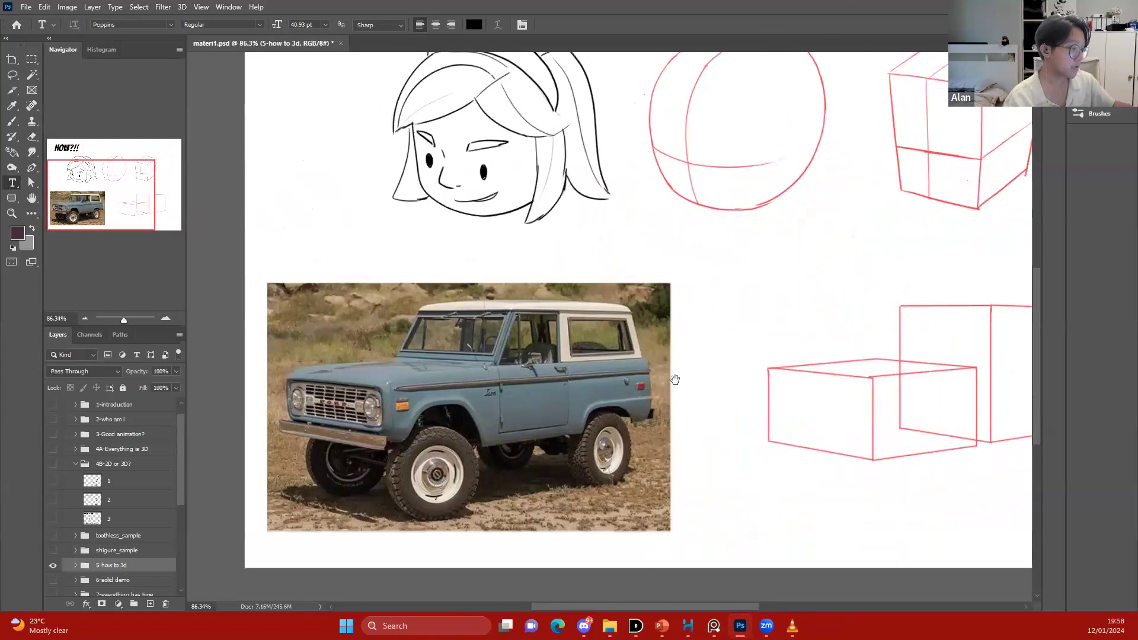
pyautogui.hscroll(2, 942, 366)
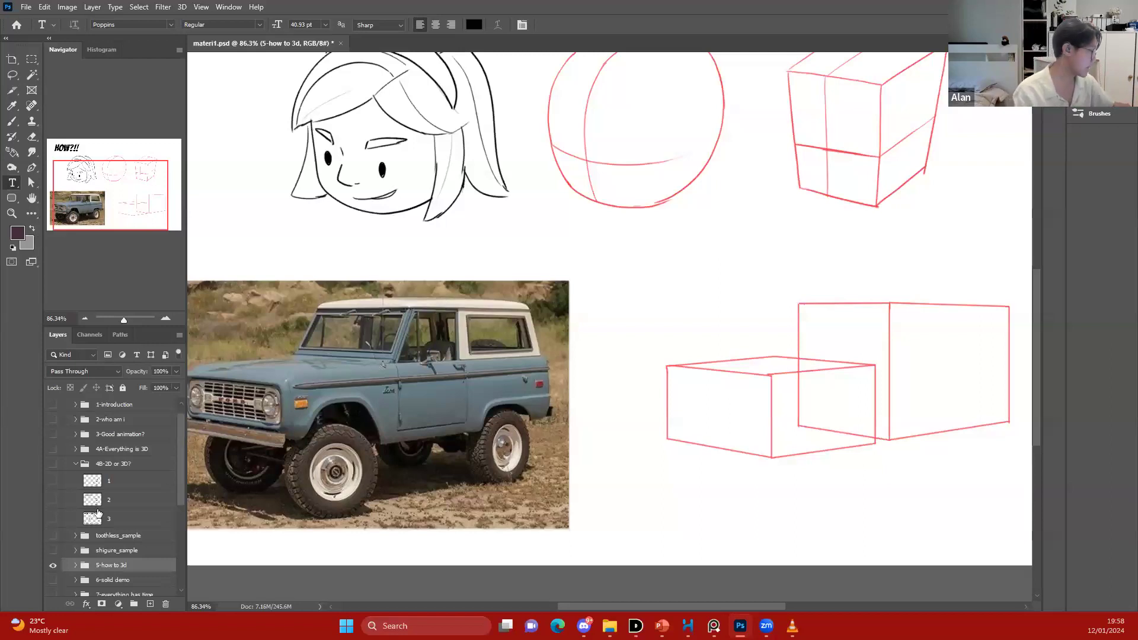
# Hide the 5-how to 3d layer group and show the 6-solid demo group with the whole demonstration slide in view
pyautogui.click(57, 567)
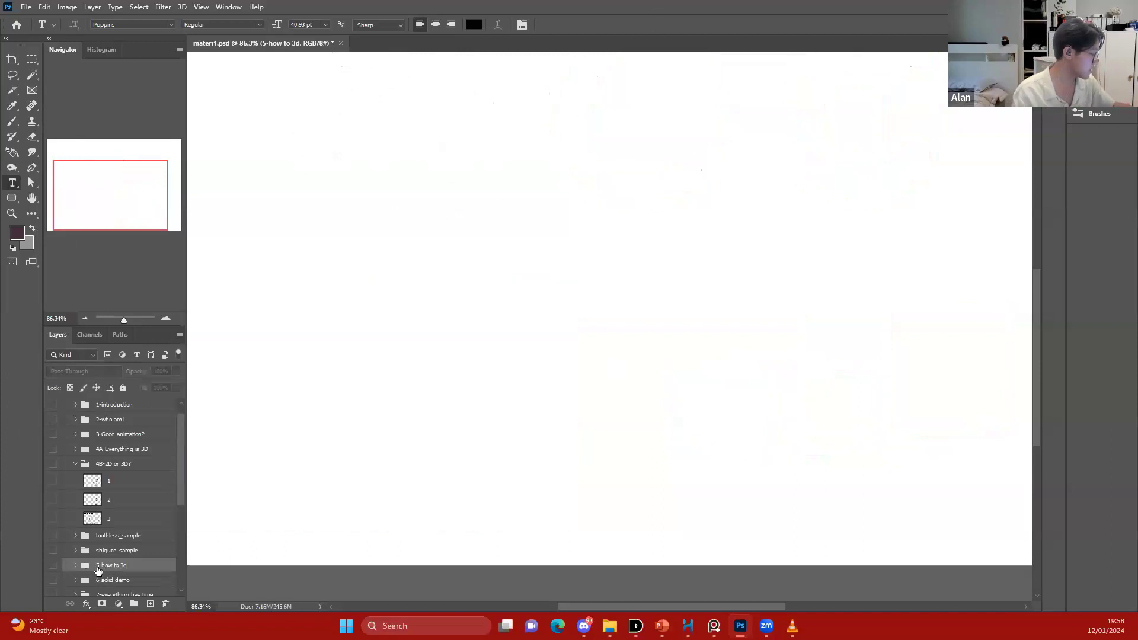
pyautogui.click(111, 581)
pyautogui.click(54, 579)
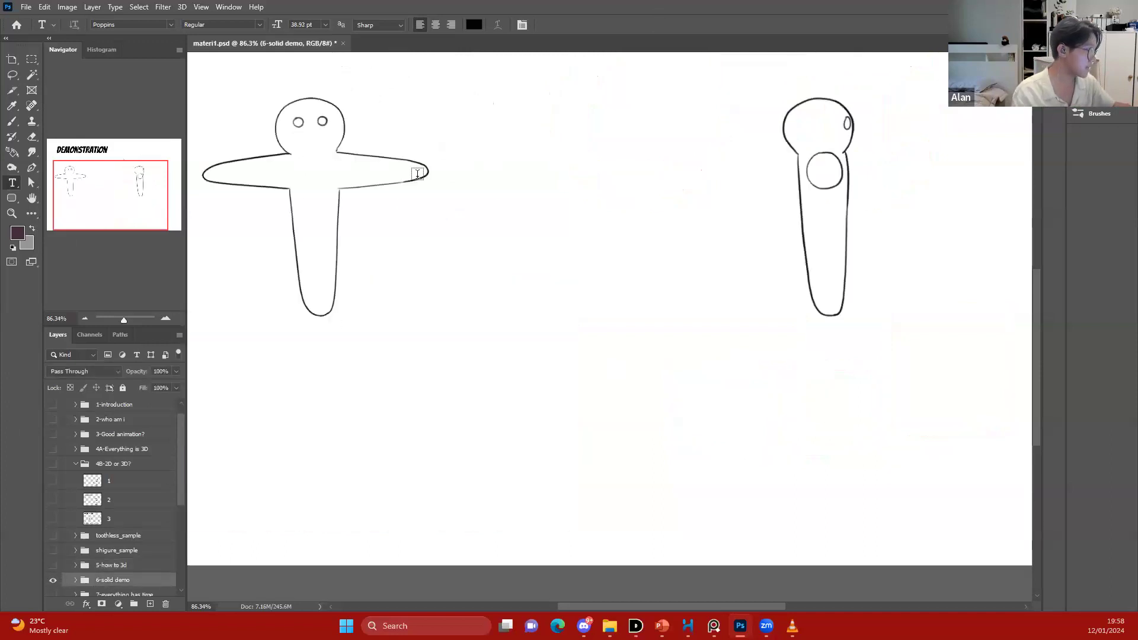
pyautogui.scroll(-2, 516, 235)
pyautogui.moveTo(516, 236); pyautogui.dragTo(503, 269)
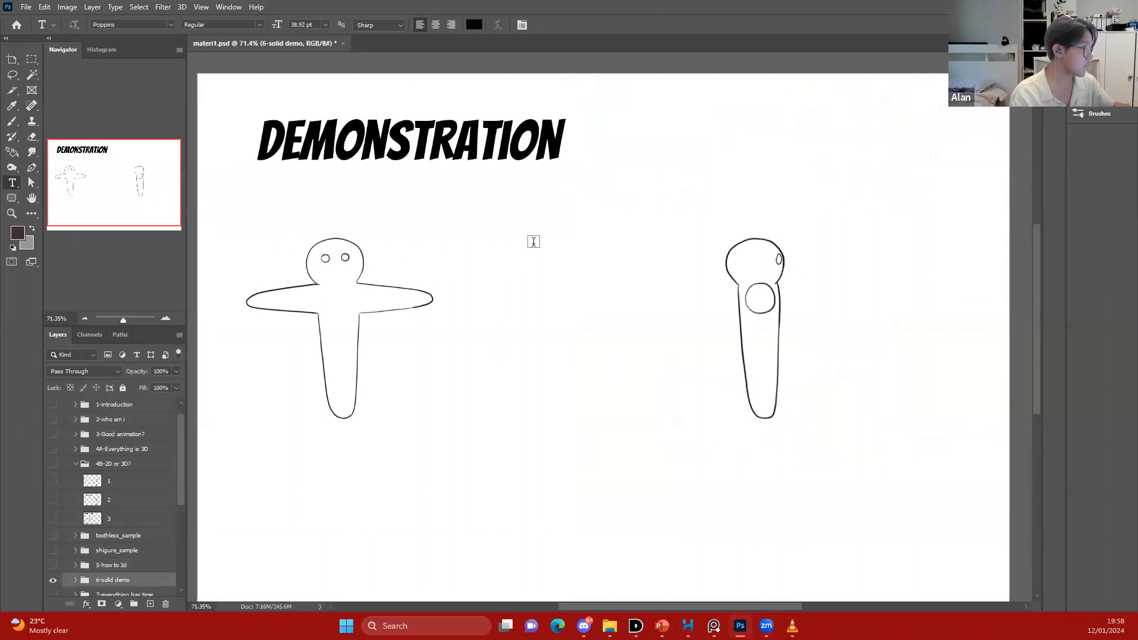
pyautogui.scroll(-1, 478, 264)
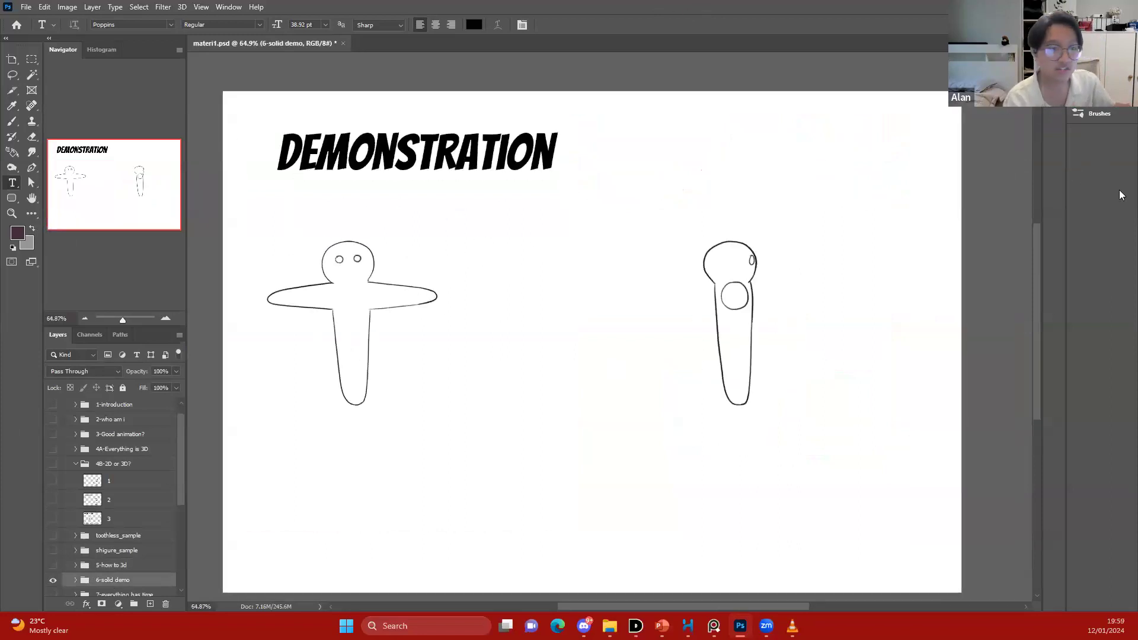
pyautogui.hotkey('alt', 'Tab')
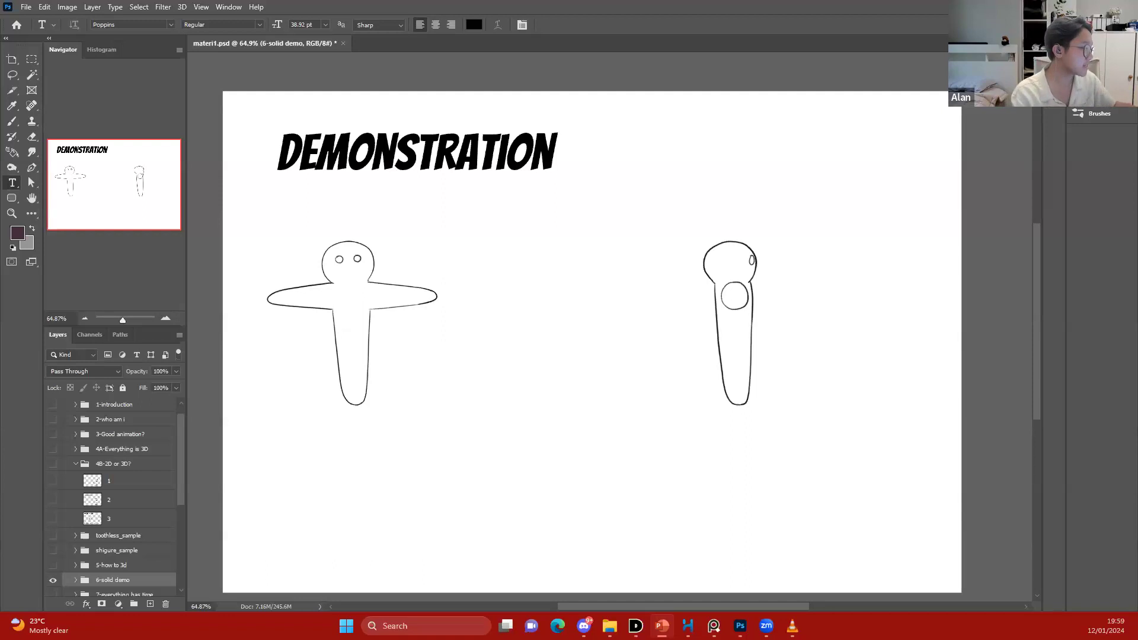
pyautogui.moveTo(652, 234); pyautogui.dragTo(622, 232)
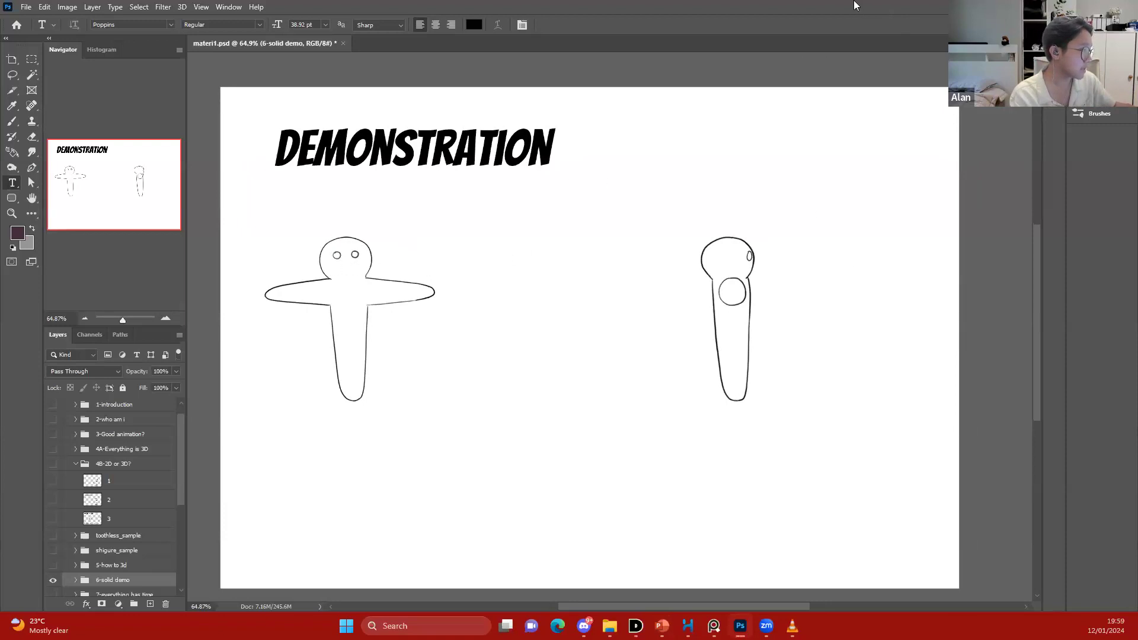
pyautogui.hscroll(-1, 713, 219)
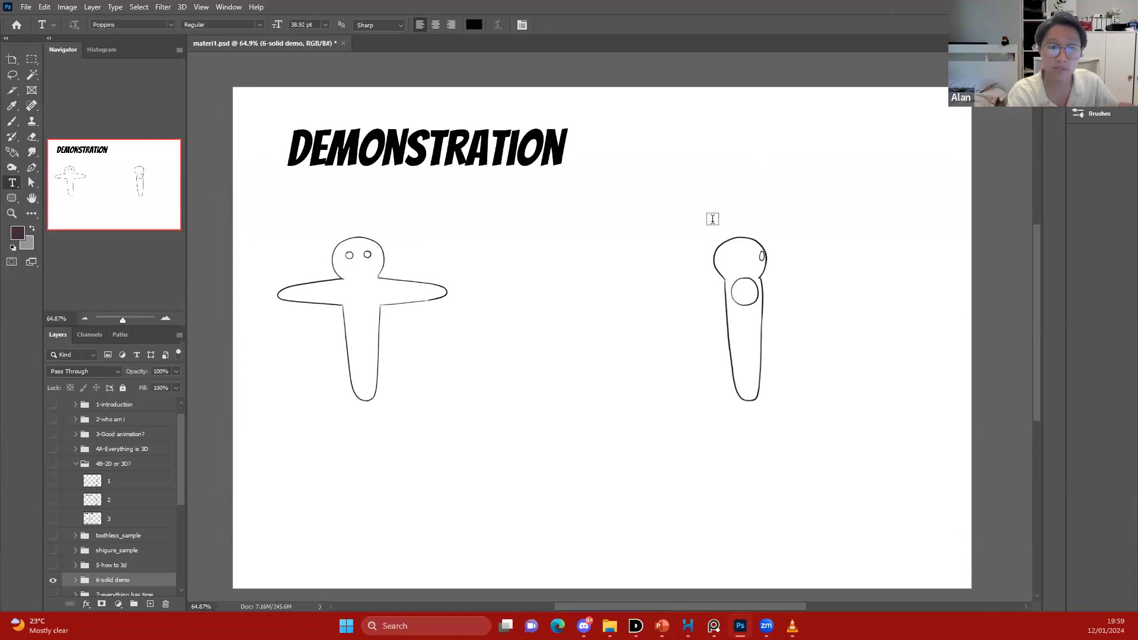
pyautogui.hscroll(-1, 704, 171)
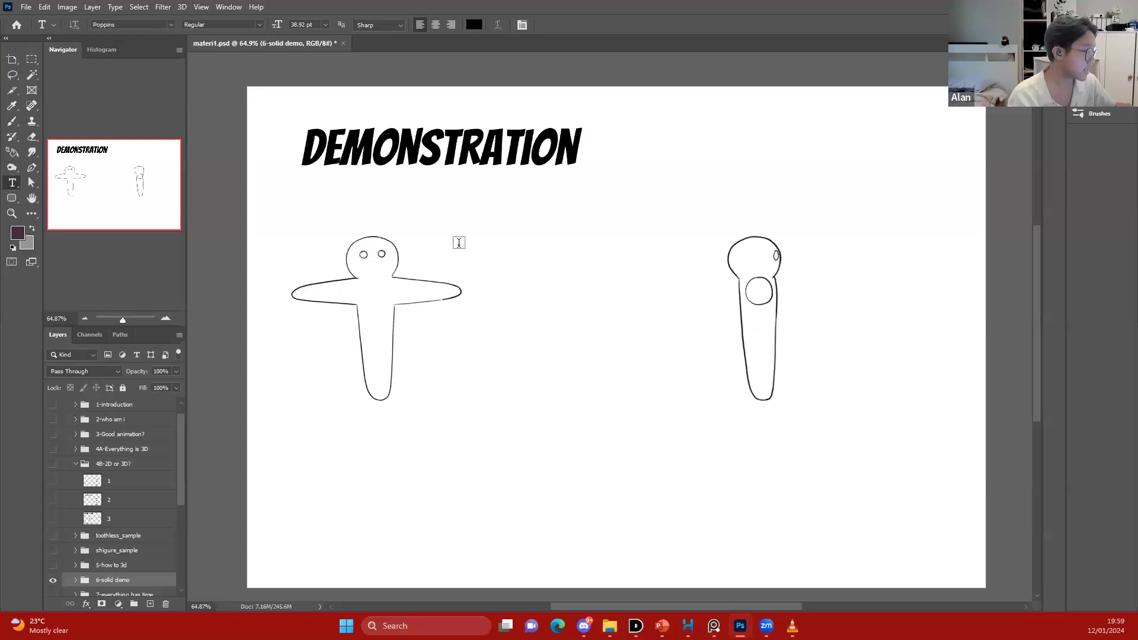
pyautogui.scroll(1, 556, 232)
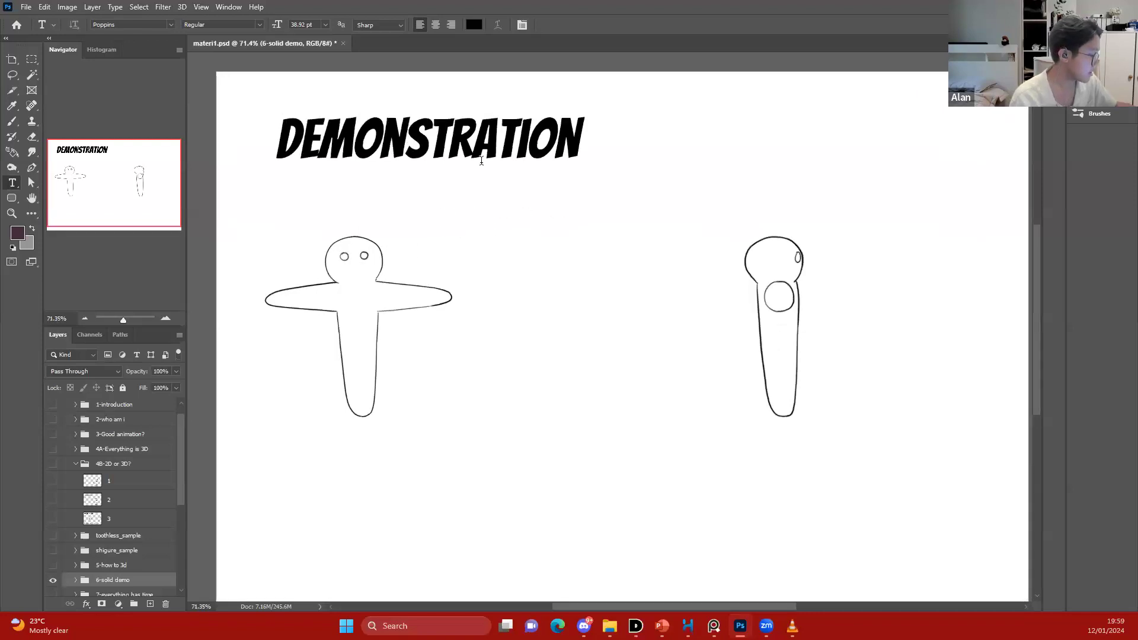
# Switch to the NewScene project in Toon Boom Harmony and hide the ball2 and ball1 layers of the bouncingball group
pyautogui.moveTo(687, 626)
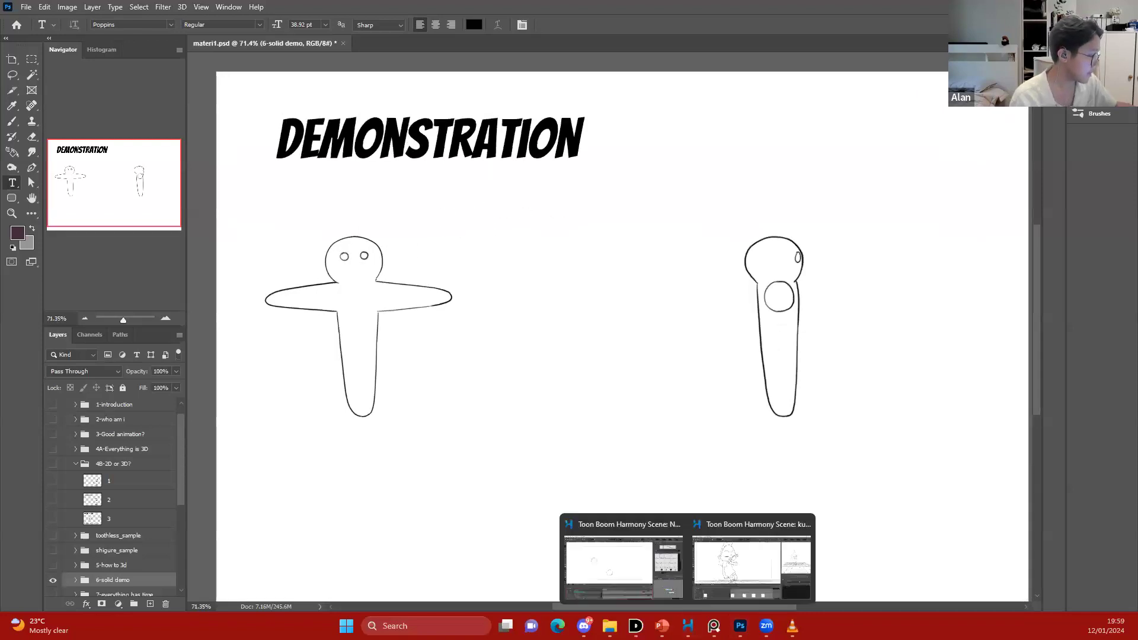
pyautogui.click(644, 584)
pyautogui.click(28, 537)
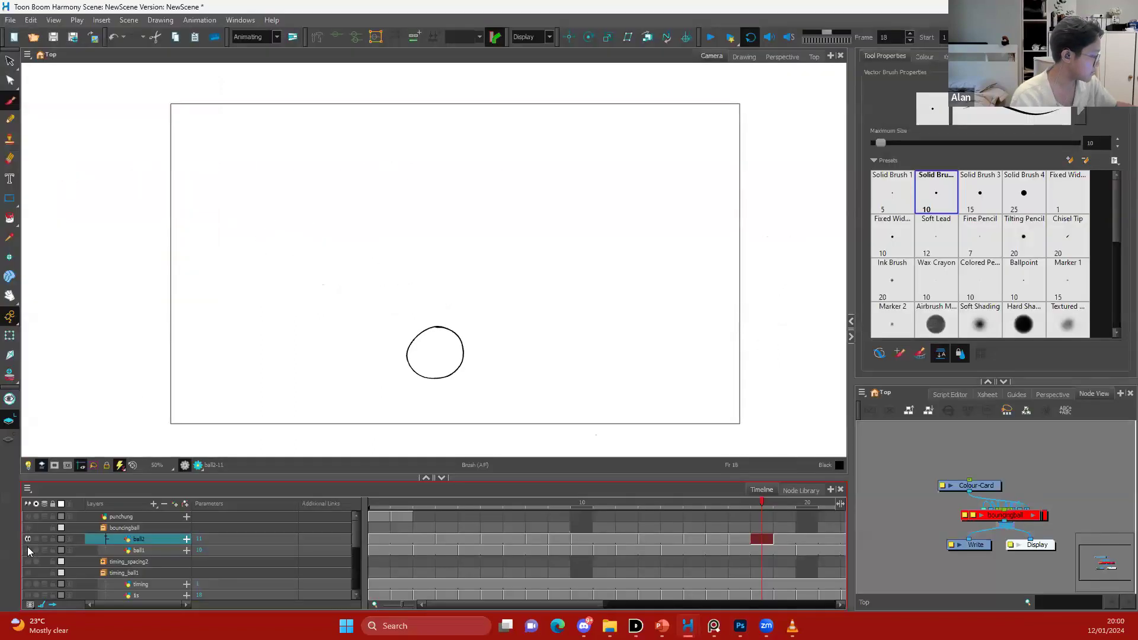
pyautogui.click(28, 550)
# Enable the rotating_doll group and its demo layer, and select the demo drawing at frame 1
pyautogui.scroll(-2, 270, 554)
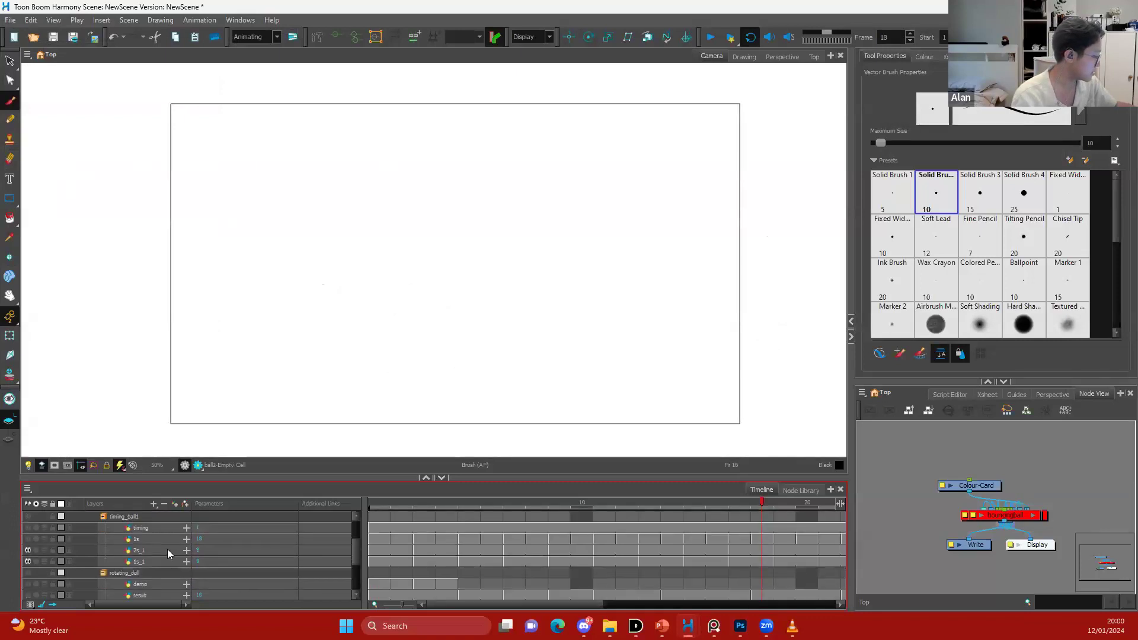
pyautogui.scroll(-2, 168, 553)
pyautogui.click(145, 529)
pyautogui.click(27, 528)
pyautogui.click(27, 538)
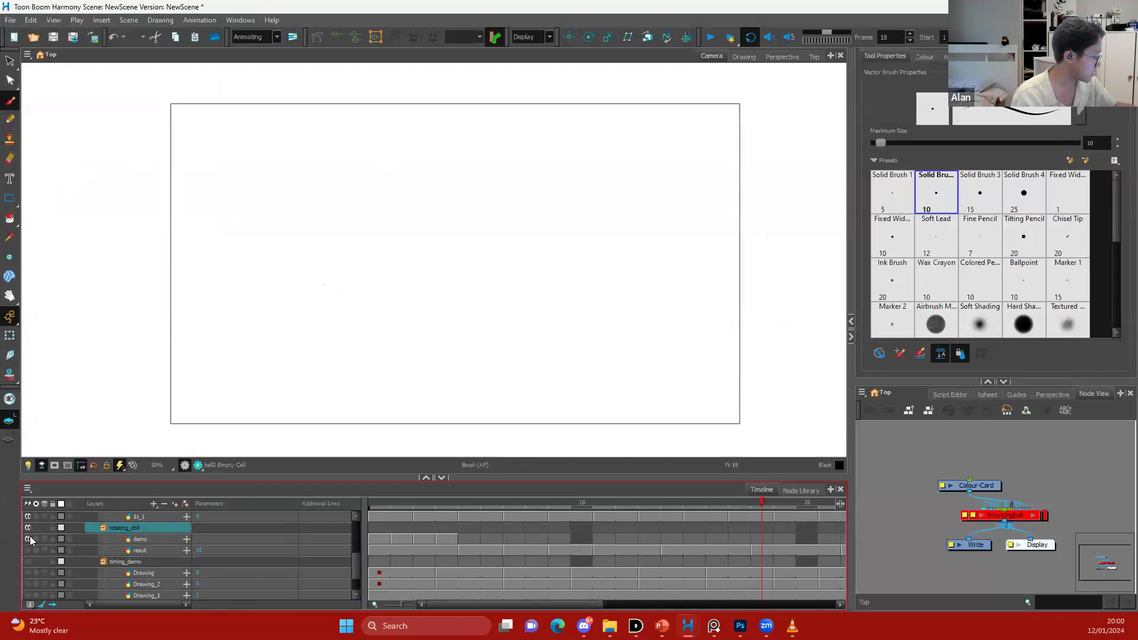
pyautogui.click(136, 539)
pyautogui.click(379, 539)
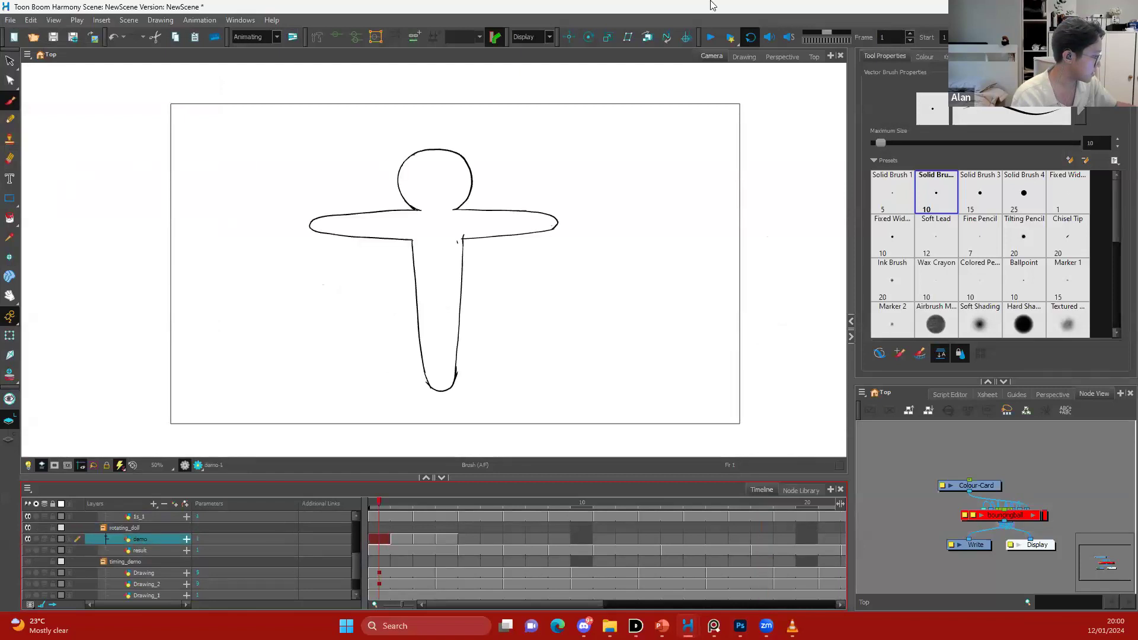
# Flip back and forth between frames 1 and 2 of the demo layer to compare the doll's front and side views
pyautogui.press('.')
pyautogui.press(',')
pyautogui.press('.')
pyautogui.press(',')
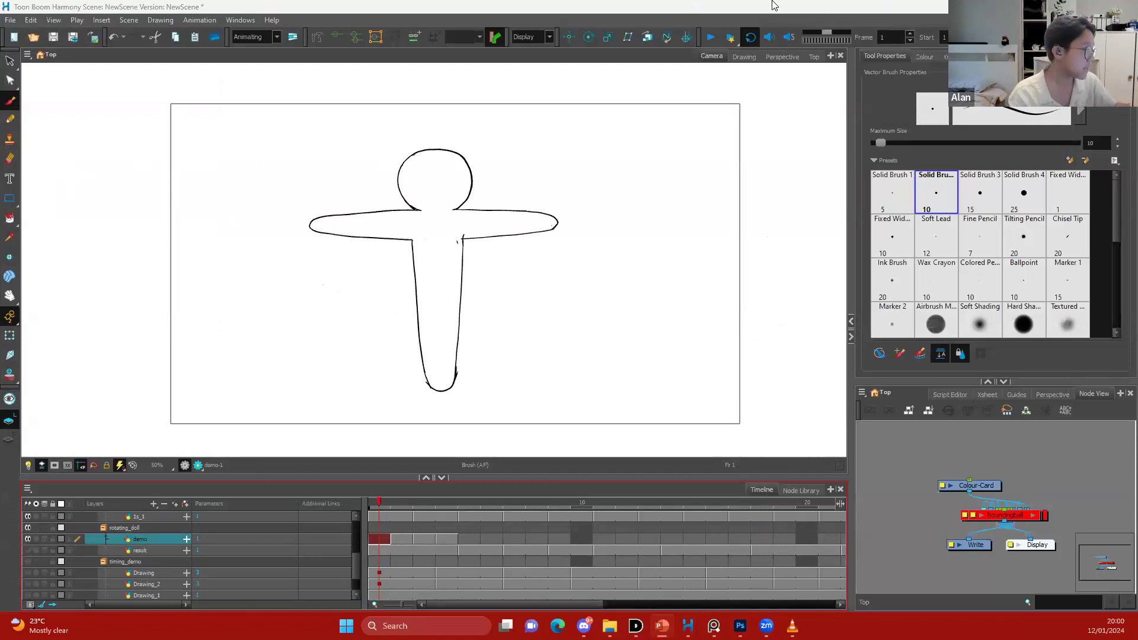
pyautogui.press('.')
pyautogui.press(',')
pyautogui.press('.')
pyautogui.press(',')
pyautogui.press('.')
pyautogui.press(',')
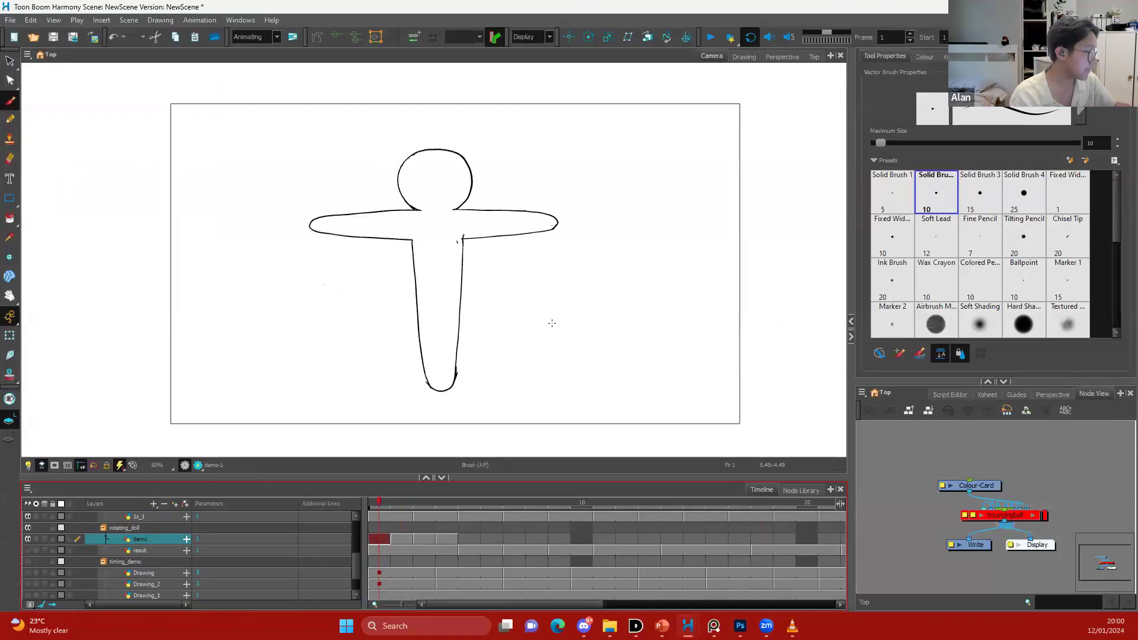
pyautogui.press('.')
pyautogui.press(',')
pyautogui.press('.')
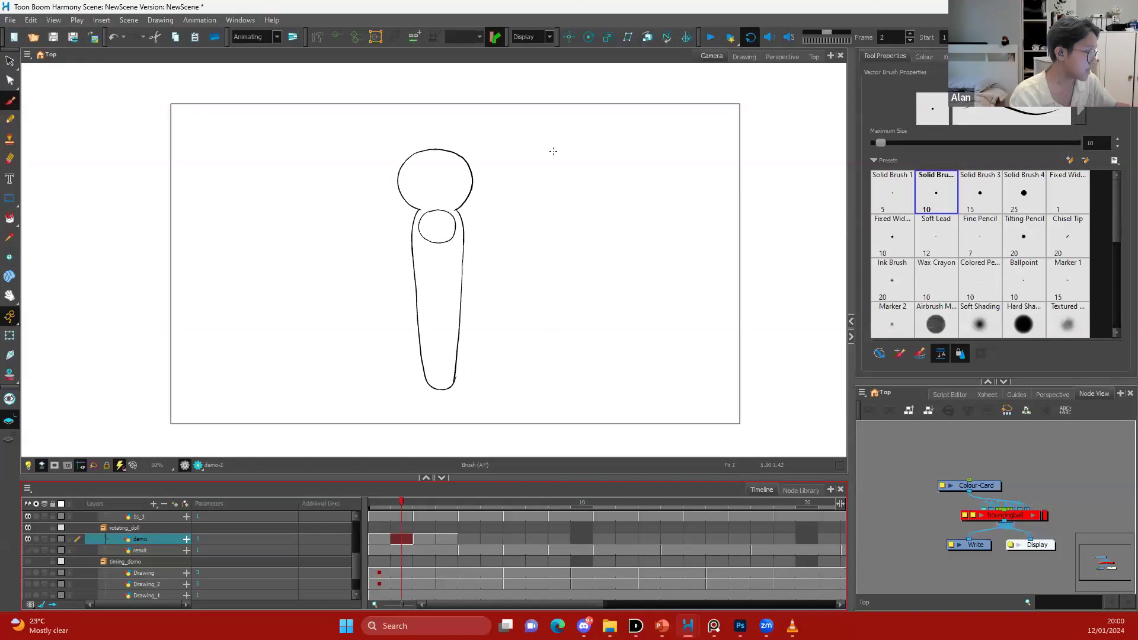
pyautogui.press(',')
pyautogui.press('.')
pyautogui.press(',')
pyautogui.press('.')
pyautogui.press(',')
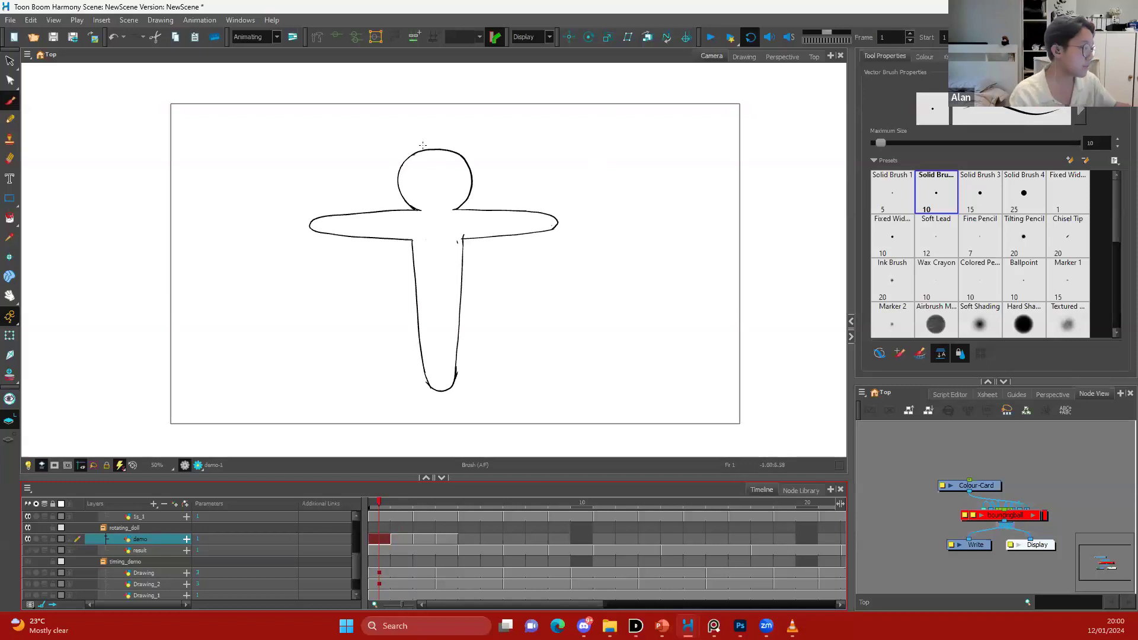
pyautogui.press('.')
pyautogui.press(',')
pyautogui.press('.')
pyautogui.press(',')
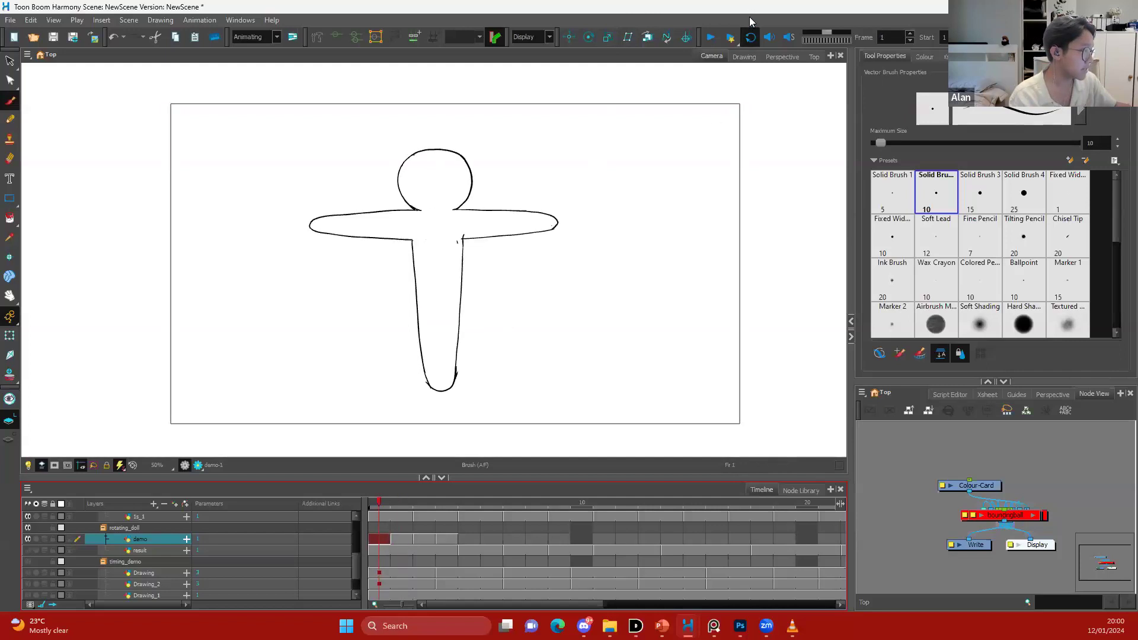
pyautogui.press('.')
pyautogui.press(',')
pyautogui.press('.')
pyautogui.press(',')
pyautogui.press('.')
pyautogui.press(',')
pyautogui.press('.')
pyautogui.press(',')
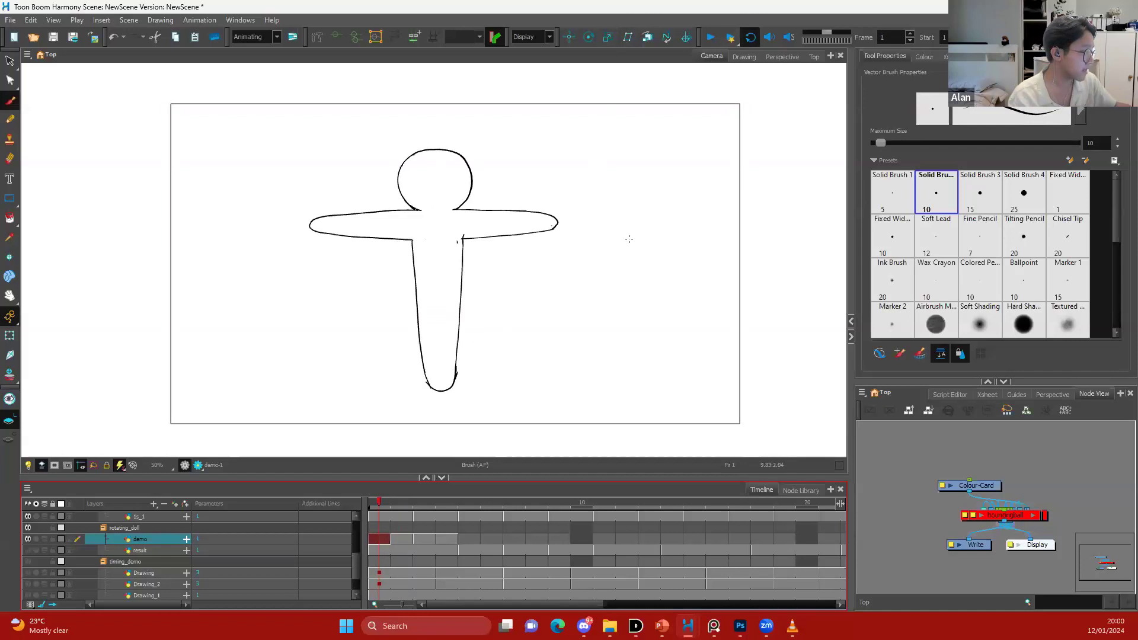
pyautogui.press('.')
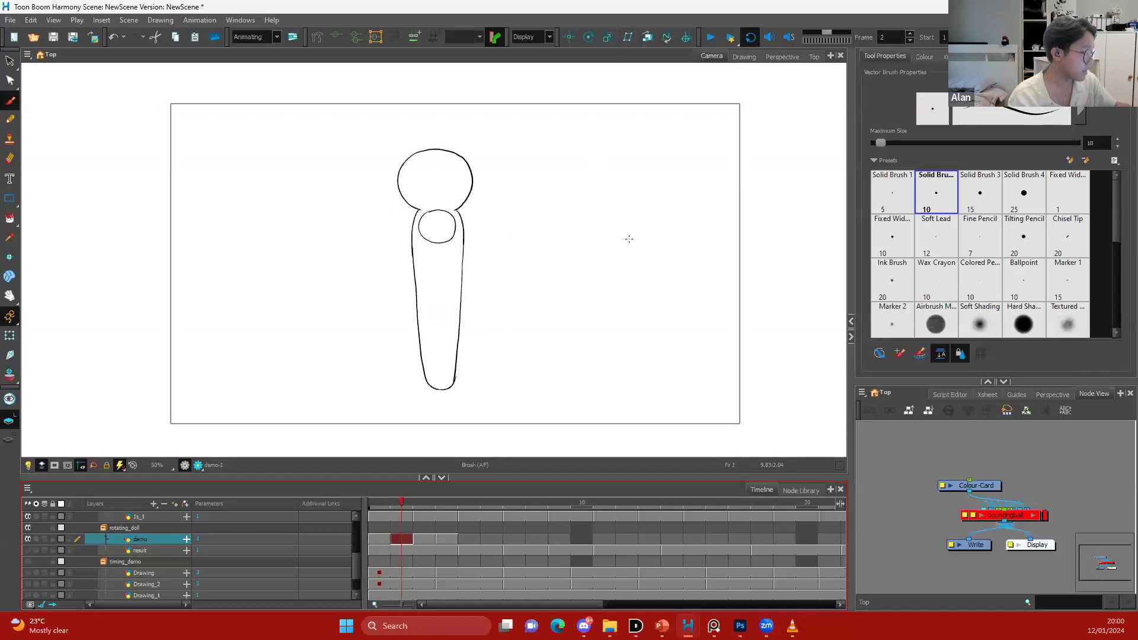
pyautogui.press(',')
pyautogui.press('.')
pyautogui.press(',')
pyautogui.press('.')
pyautogui.press(',')
pyautogui.press('.')
pyautogui.press(',')
pyautogui.press('.')
pyautogui.press(',')
# Compare the doll's head, arms and body up close by repeatedly alternating between its front-view and side-view drawings
pyautogui.moveTo(443, 212); pyautogui.dragTo(459, 228)
pyautogui.scroll(3, 460, 229)
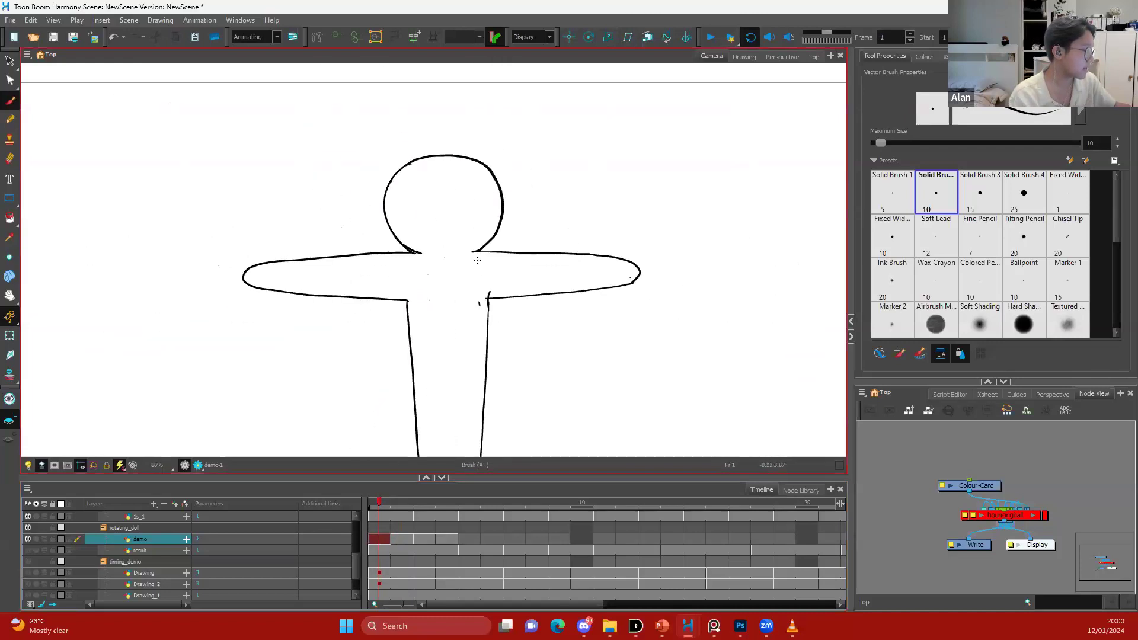
pyautogui.scroll(-2, 477, 260)
pyautogui.scroll(1, 448, 219)
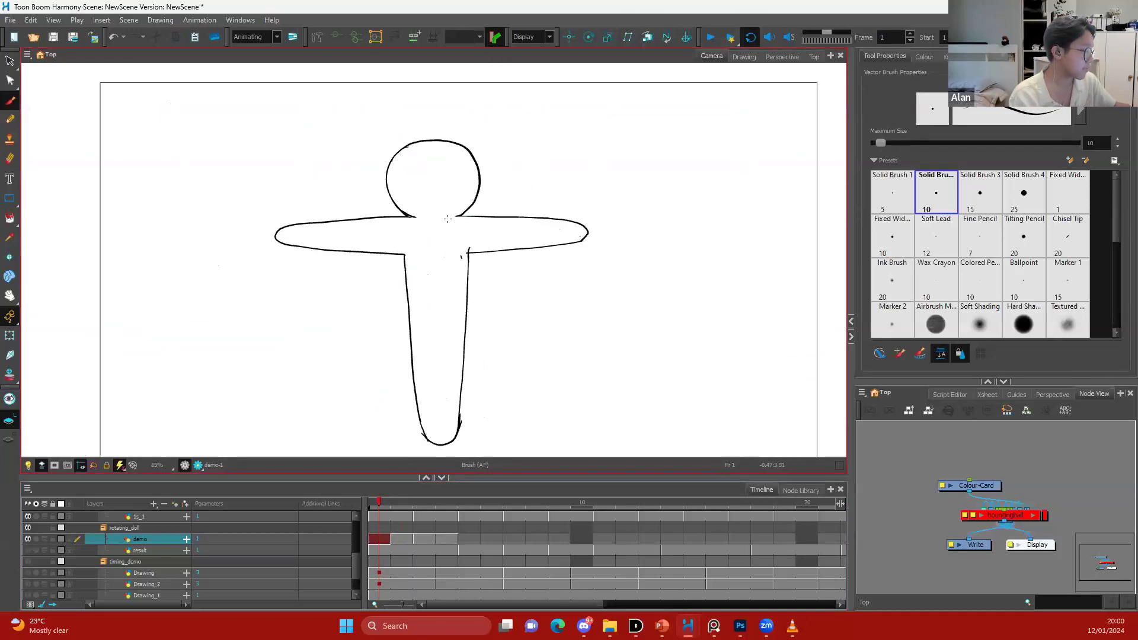
pyautogui.press('.')
pyautogui.press(',')
pyautogui.press('.')
pyautogui.press(',')
pyautogui.press('.')
pyautogui.press(',')
pyautogui.press('.')
pyautogui.press(',')
pyautogui.press('.')
pyautogui.press(',')
pyautogui.press('.')
pyautogui.press(',')
pyautogui.press('.')
pyautogui.press(',')
pyautogui.press('.')
pyautogui.press(',')
pyautogui.press('.')
pyautogui.press(',')
pyautogui.press('.')
pyautogui.press(',')
pyautogui.press('.')
pyautogui.press(',')
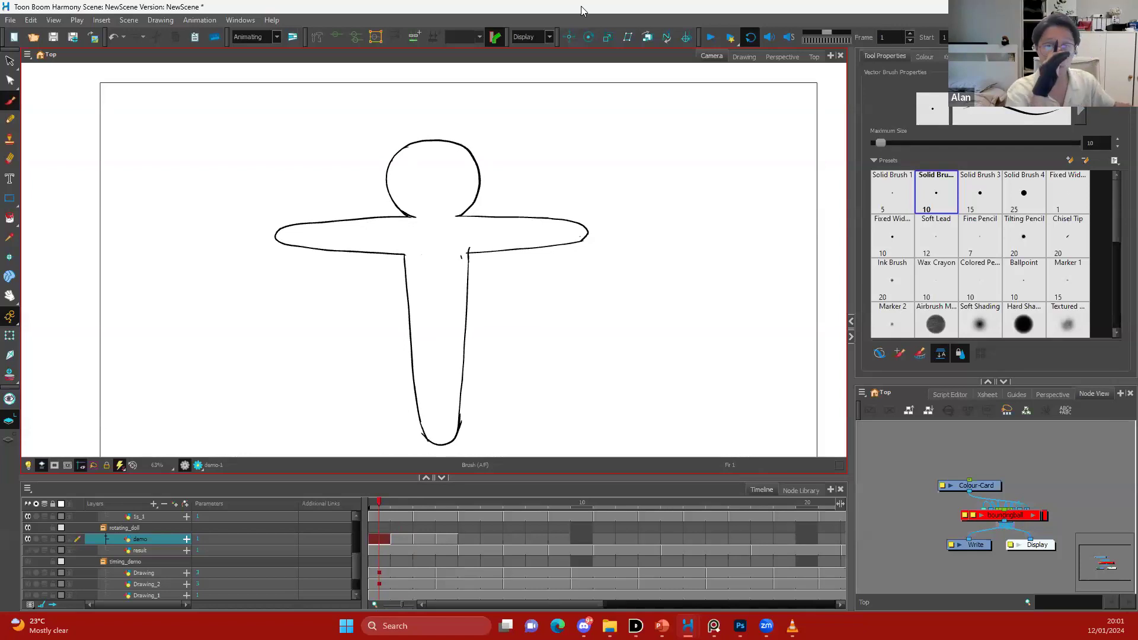
# Compare the doll's front and side views by flipping between frames 1 and 2 of the demo layer
pyautogui.press('.')
pyautogui.press('.')
pyautogui.press('.')
pyautogui.press(',')
pyautogui.press('.')
pyautogui.press(',')
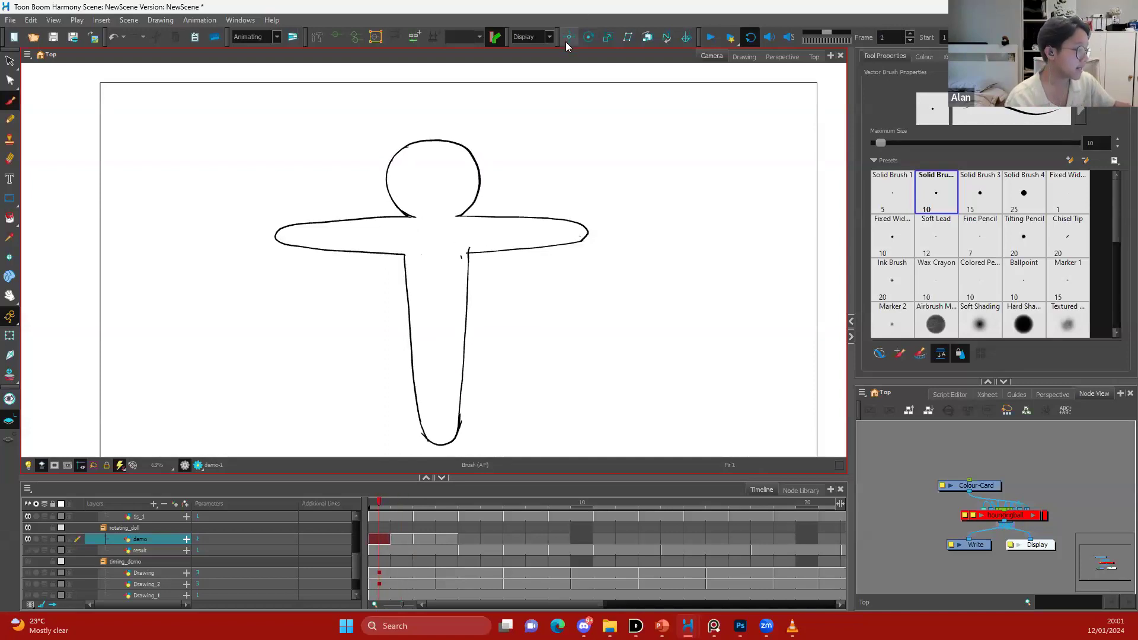
pyautogui.press('.')
pyautogui.press(',')
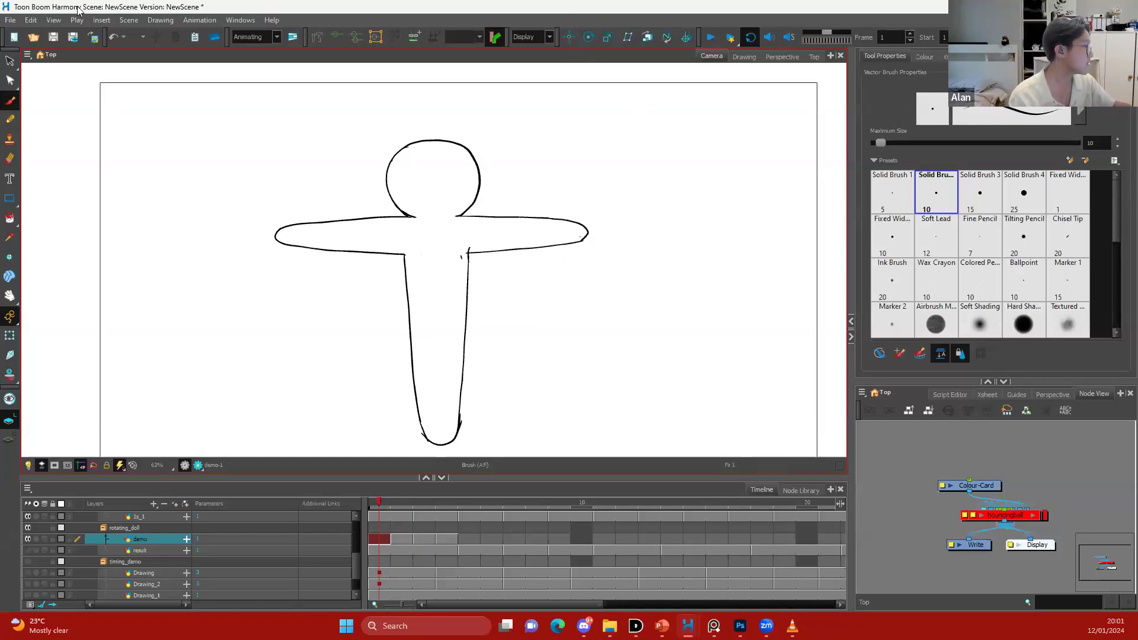
# Insert an empty cell at frame 2 of the demo layer and trace the doll's head over the onion-skinned drawings
pyautogui.click(379, 539)
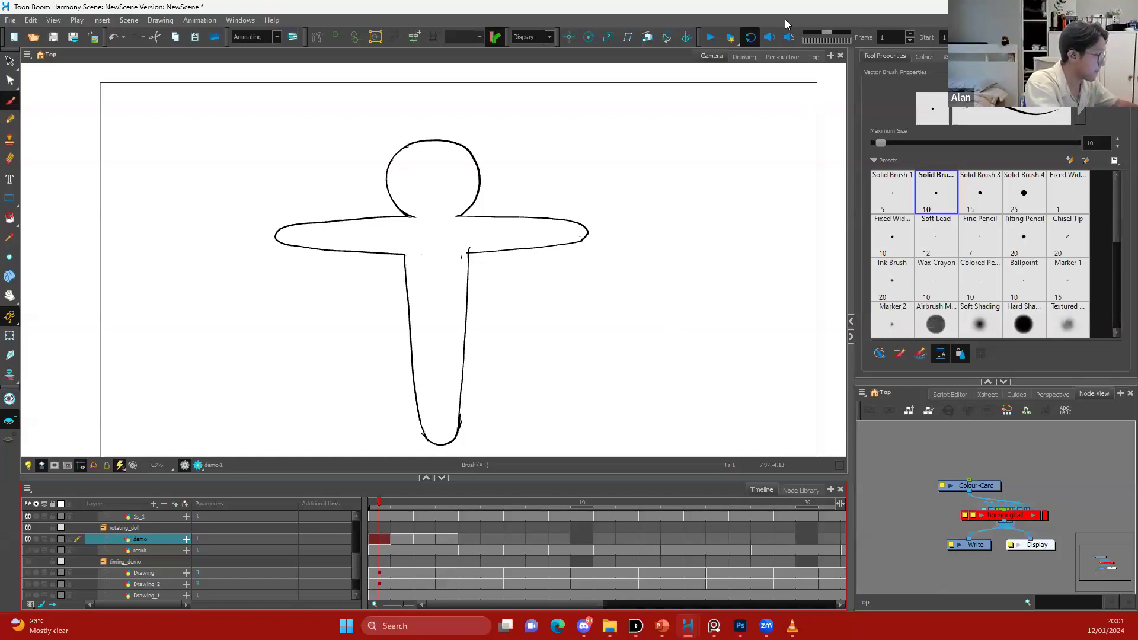
pyautogui.click(410, 539)
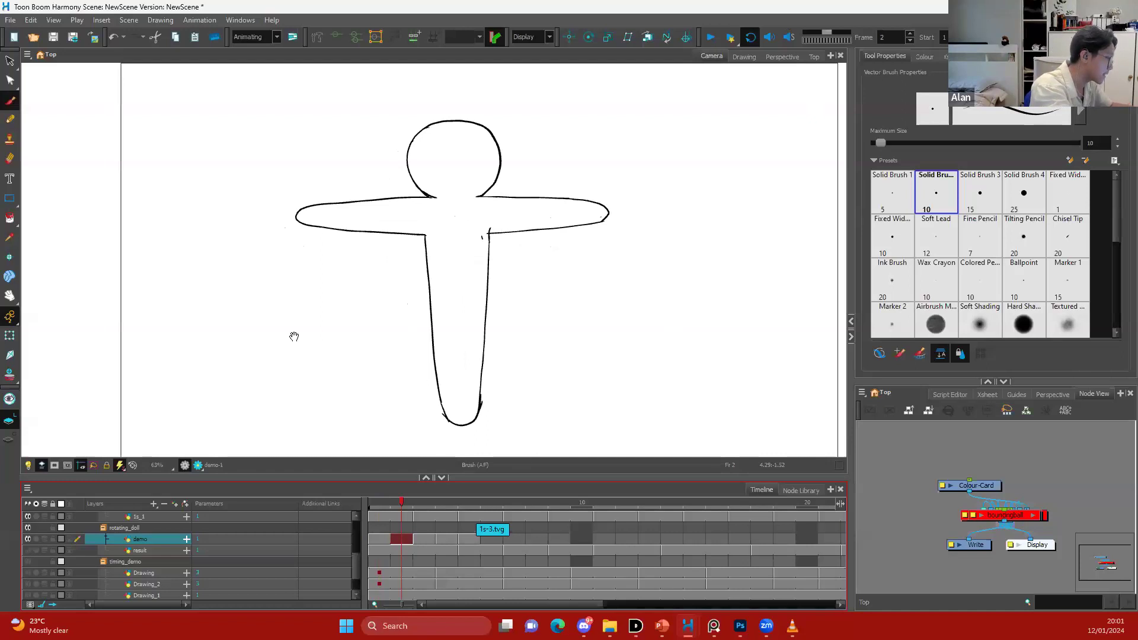
pyautogui.press('.')
pyautogui.press('1')
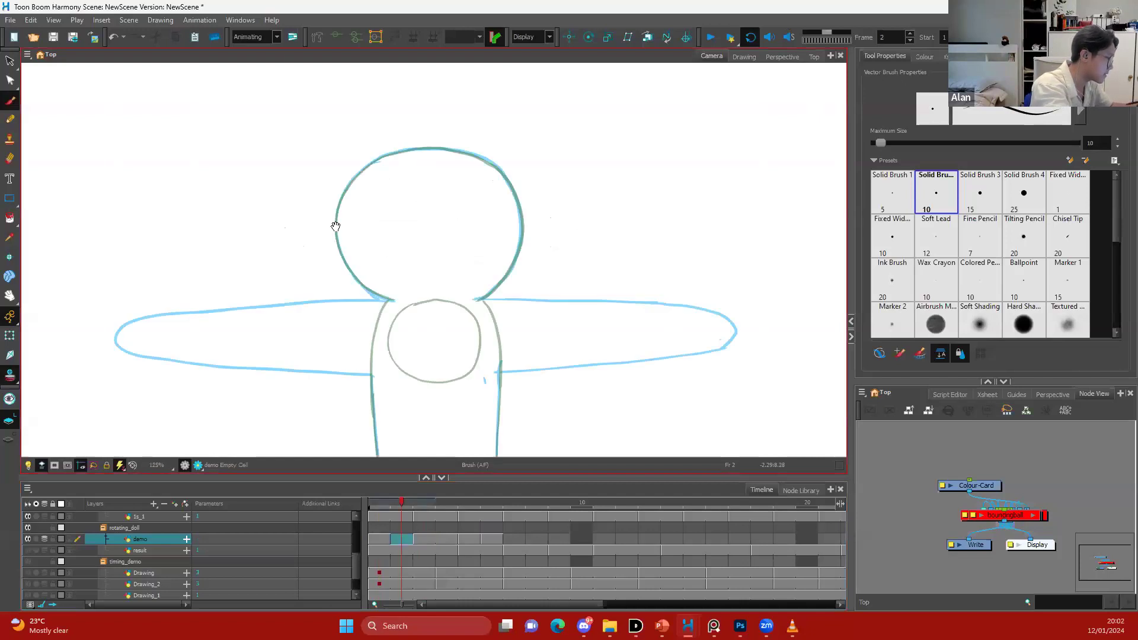
pyautogui.moveTo(380, 157)
pyautogui.mouseDown()
pyautogui.moveTo(334, 228)
pyautogui.moveTo(359, 277)
pyautogui.mouseUp()
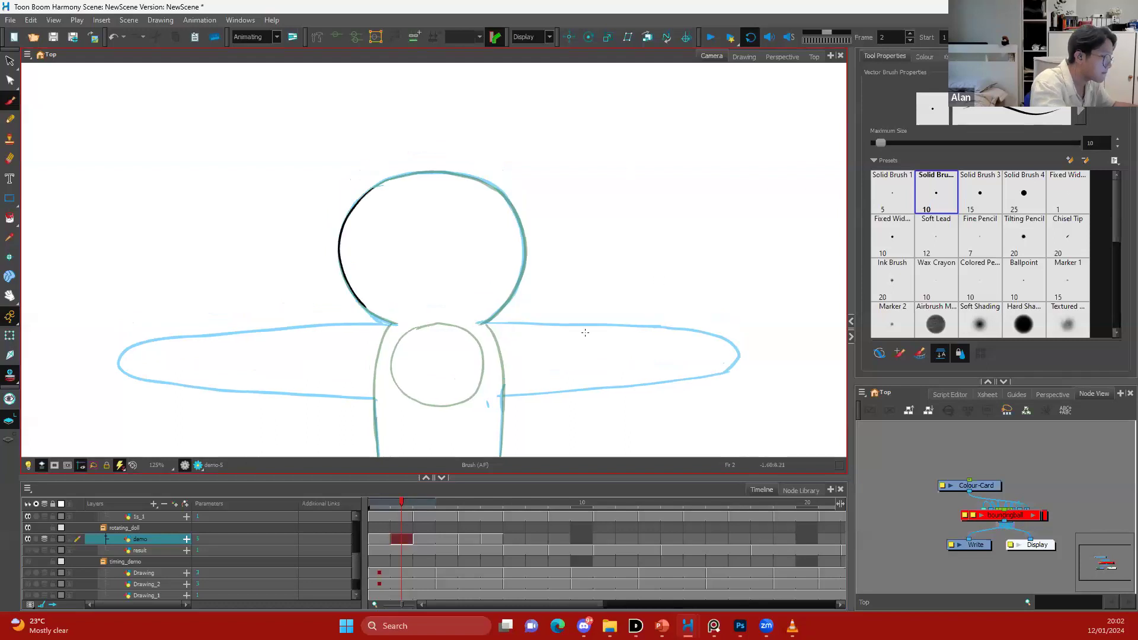
pyautogui.scroll(2, 660, 241)
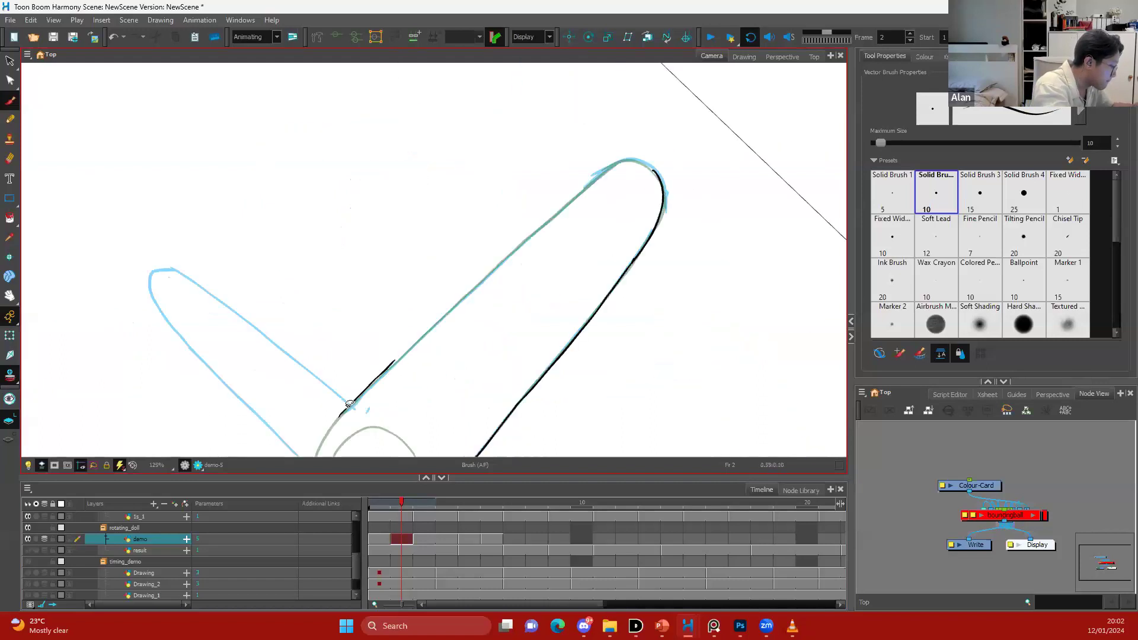
# Trace the sides and rounded base of the doll's body at frame 2, checking the lines with onion skin off and on again
pyautogui.moveTo(351, 406); pyautogui.dragTo(369, 386)
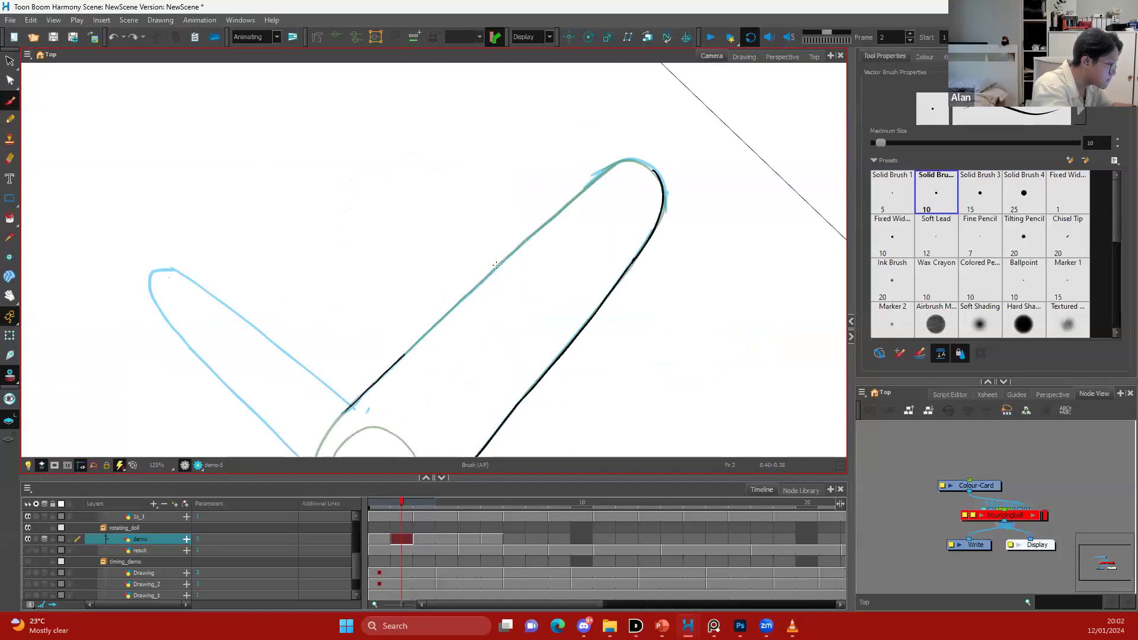
pyautogui.moveTo(504, 255); pyautogui.dragTo(466, 291)
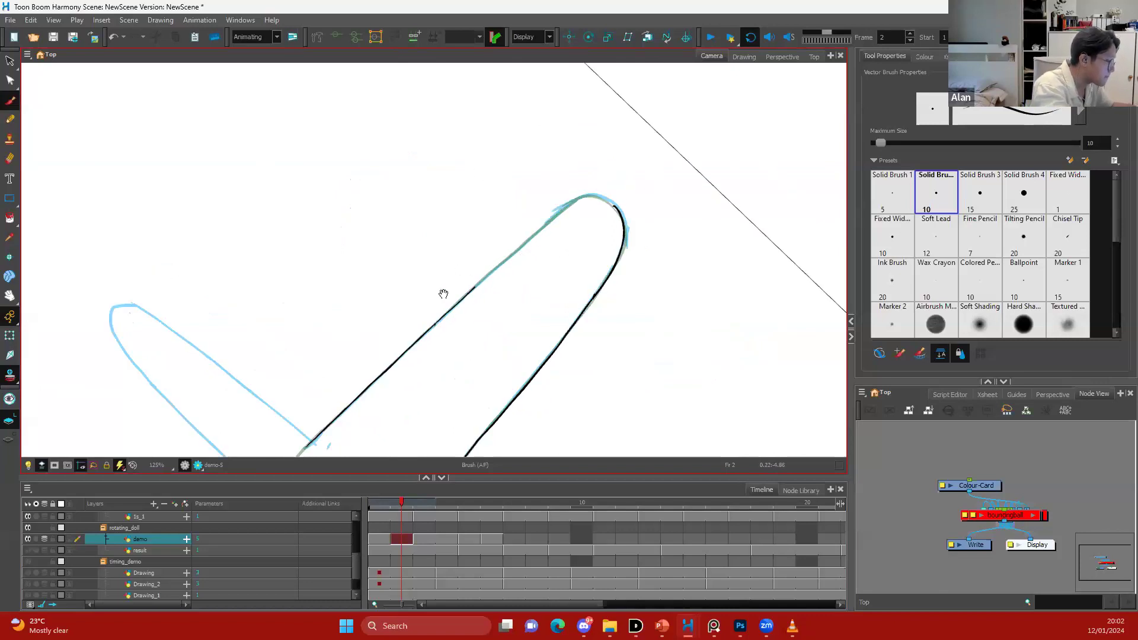
pyautogui.moveTo(472, 354); pyautogui.dragTo(477, 298)
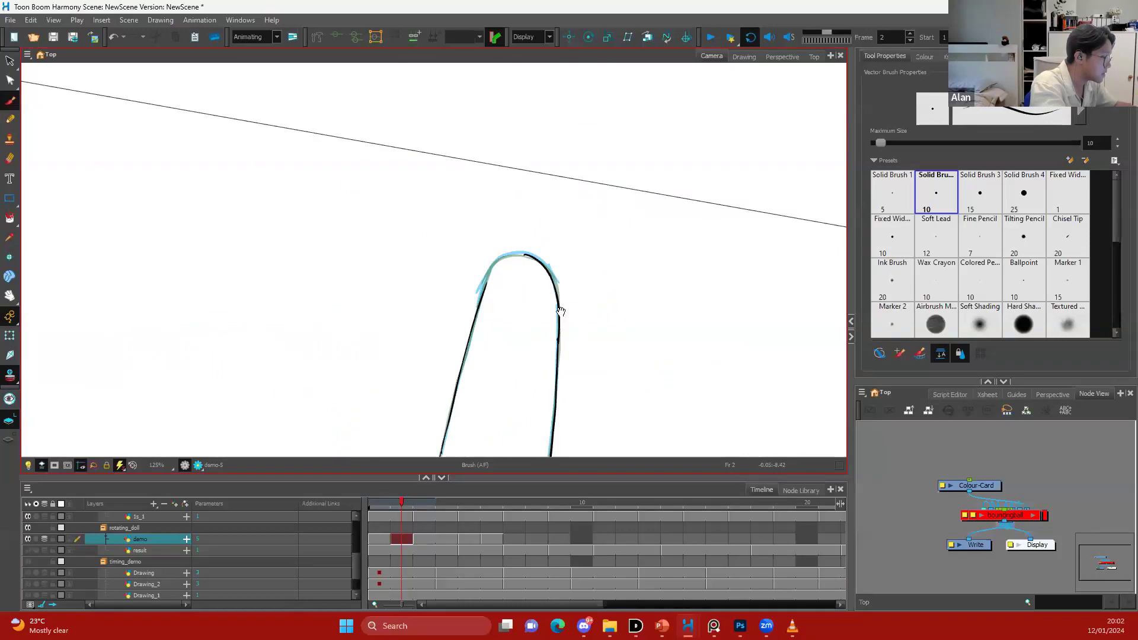
pyautogui.hotkey('shift', 'm')
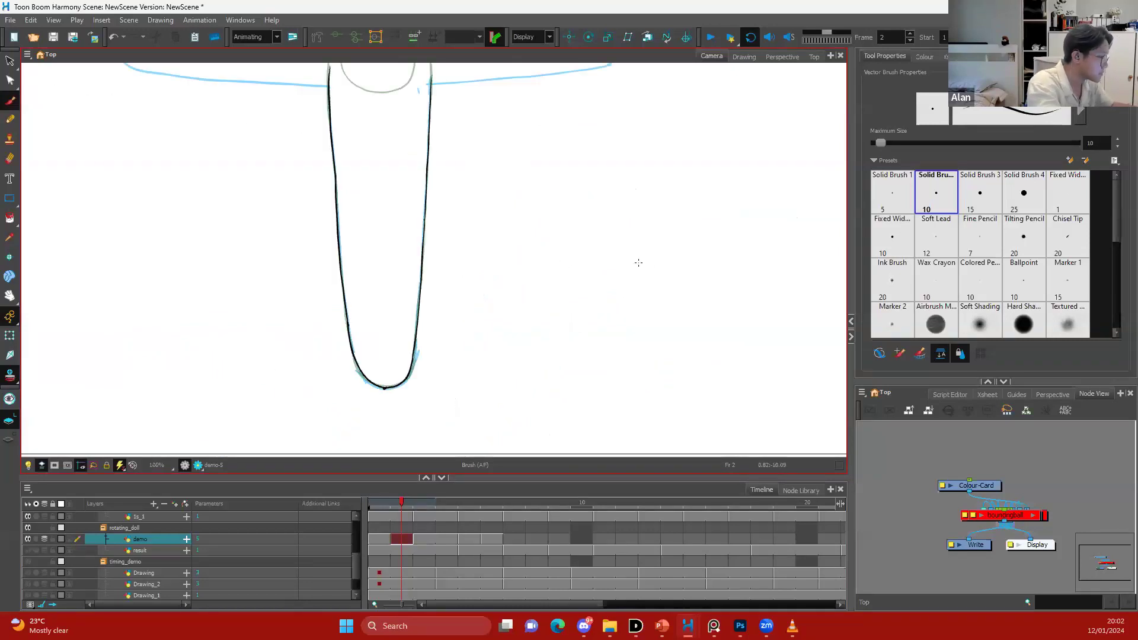
pyautogui.press('1')
pyautogui.moveTo(434, 87)
pyautogui.mouseDown()
pyautogui.moveTo(481, 201)
pyautogui.moveTo(540, 221)
pyautogui.mouseUp()
pyautogui.hotkey('alt', 'o')
pyautogui.hotkey('alt', 'e')
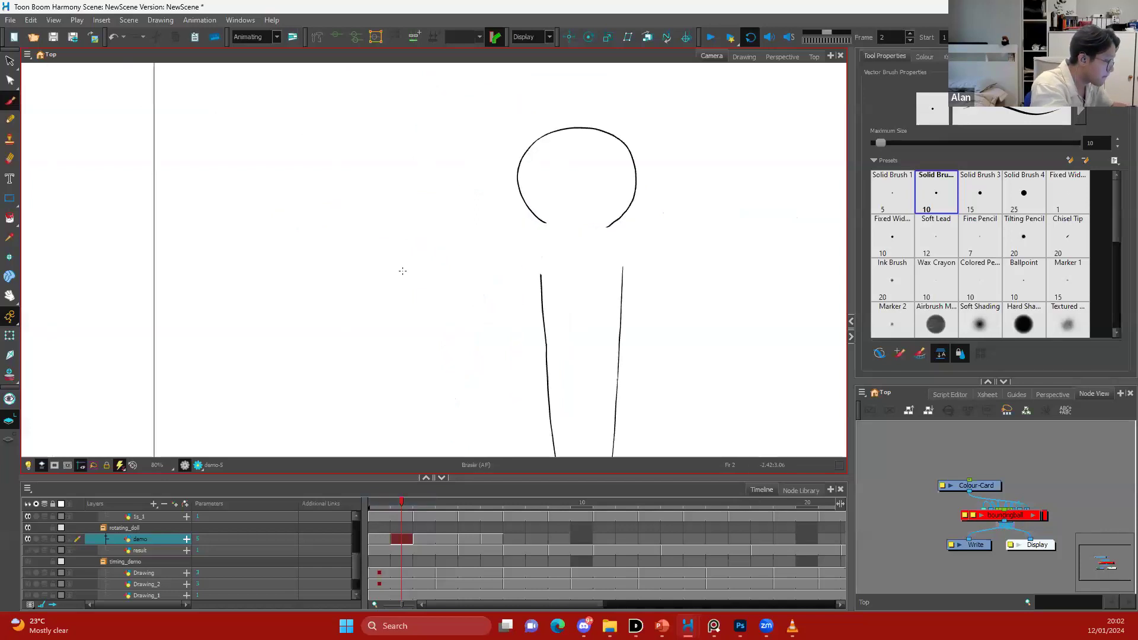
pyautogui.hotkey('alt', 'o')
pyautogui.moveTo(486, 233)
pyautogui.mouseDown()
pyautogui.moveTo(565, 278)
pyautogui.moveTo(612, 273)
pyautogui.mouseUp()
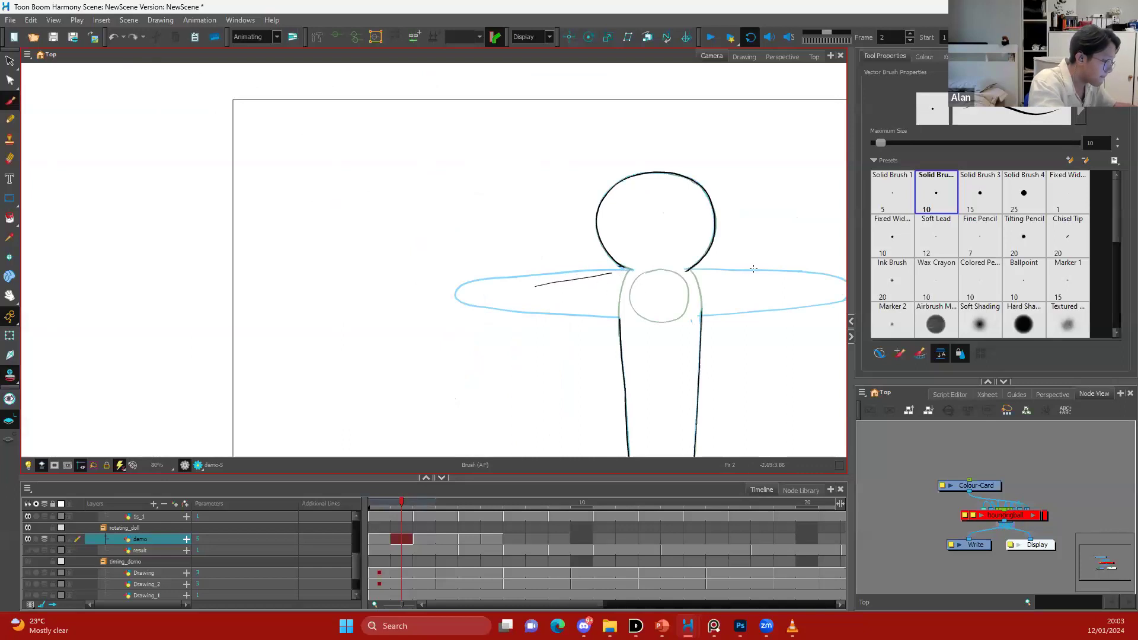
pyautogui.scroll(1, 679, 255)
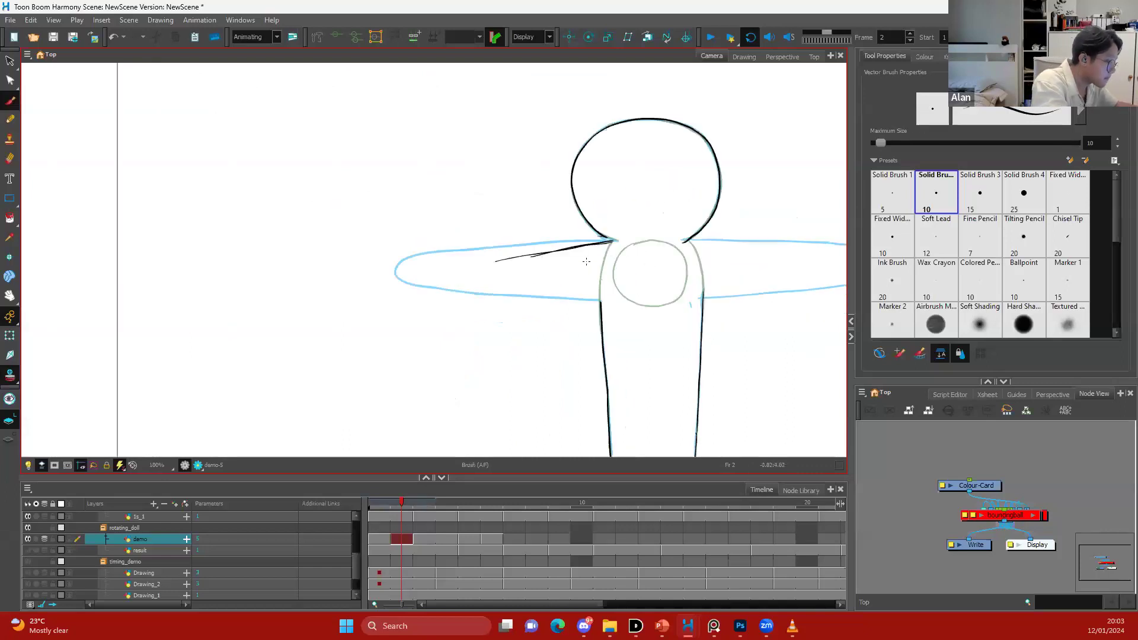
pyautogui.moveTo(586, 261); pyautogui.dragTo(632, 269)
pyautogui.press('e')
pyautogui.moveTo(554, 269); pyautogui.dragTo(634, 253)
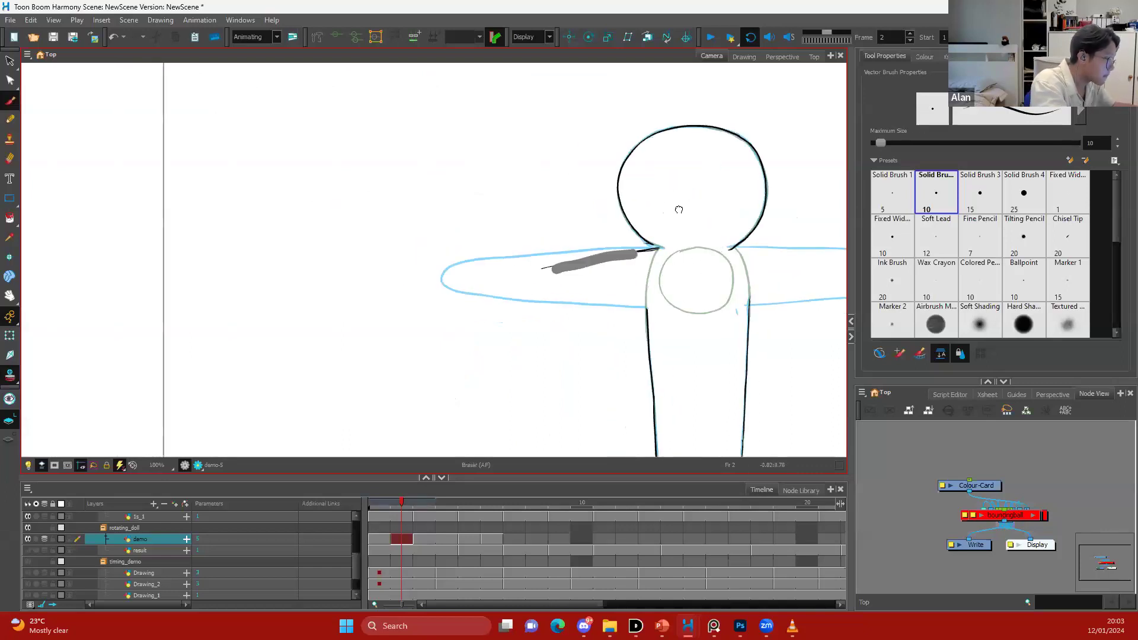
# Draw the foreshortened left-hand arm at frame 2, shorter than the front-view arm and with its tip angled slightly down
pyautogui.moveTo(678, 209); pyautogui.dragTo(642, 216)
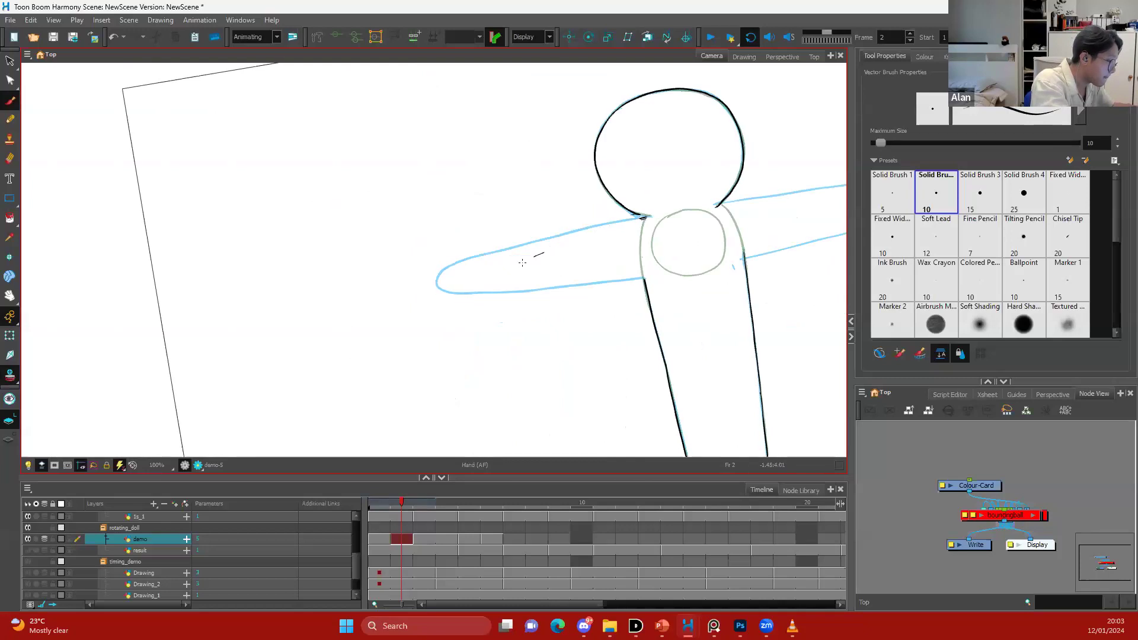
pyautogui.press('space')
pyautogui.moveTo(645, 217); pyautogui.dragTo(513, 274)
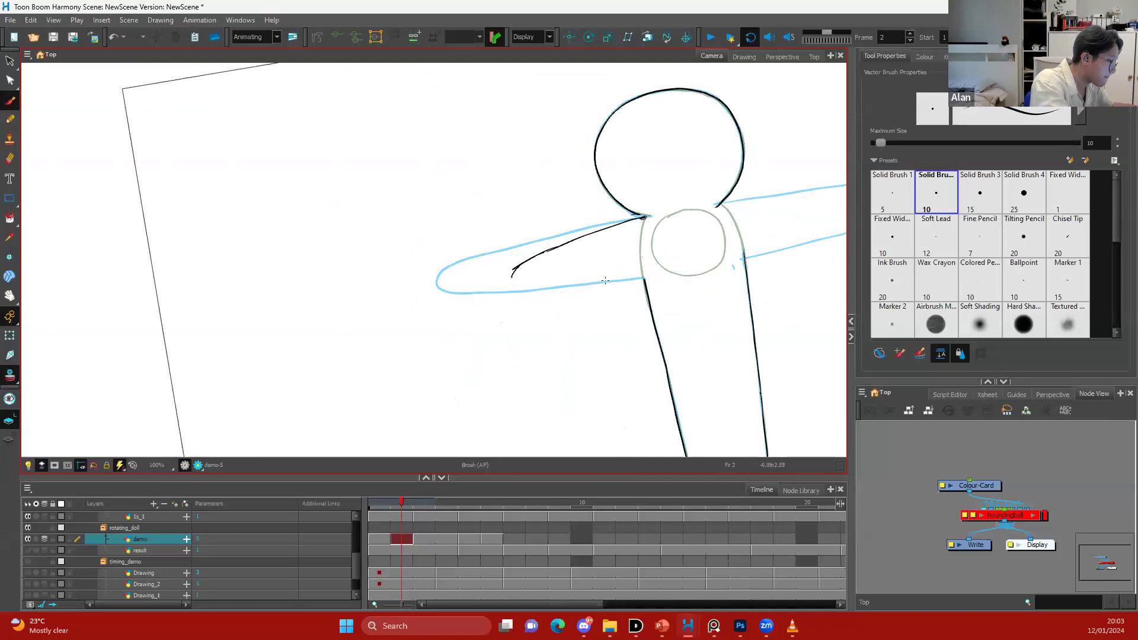
pyautogui.moveTo(605, 281); pyautogui.dragTo(512, 277)
pyautogui.hotkey('ctrl', 'z')
pyautogui.moveTo(649, 276); pyautogui.dragTo(524, 292)
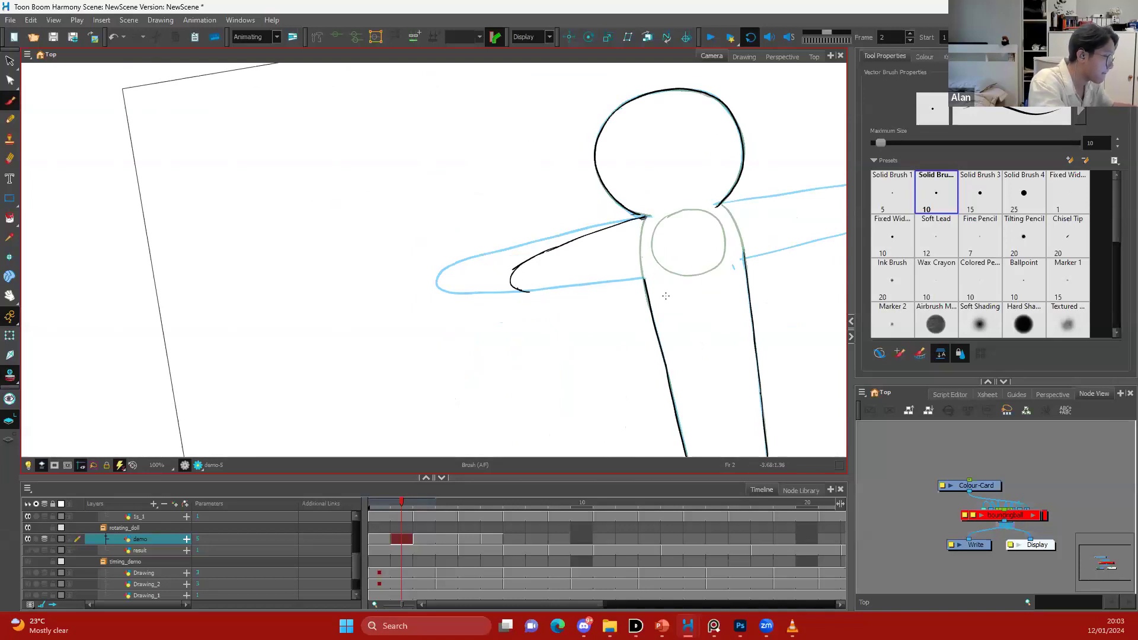
# Draw the foreshortened right-hand arm at frame 2, redoing strokes until the arm forms a rounded shape angled slightly up
pyautogui.moveTo(661, 207)
pyautogui.mouseDown()
pyautogui.moveTo(623, 213)
pyautogui.moveTo(688, 230)
pyautogui.mouseUp()
pyautogui.hotkey('shift', 'm')
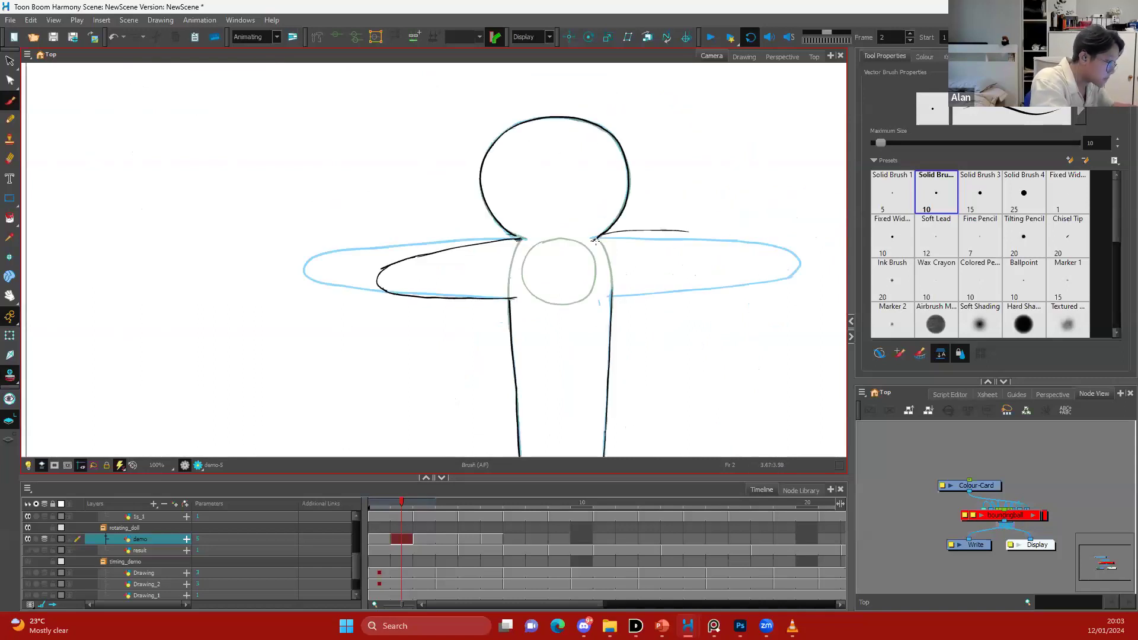
pyautogui.hotkey('ctrl', 'z')
pyautogui.moveTo(584, 247); pyautogui.dragTo(731, 205)
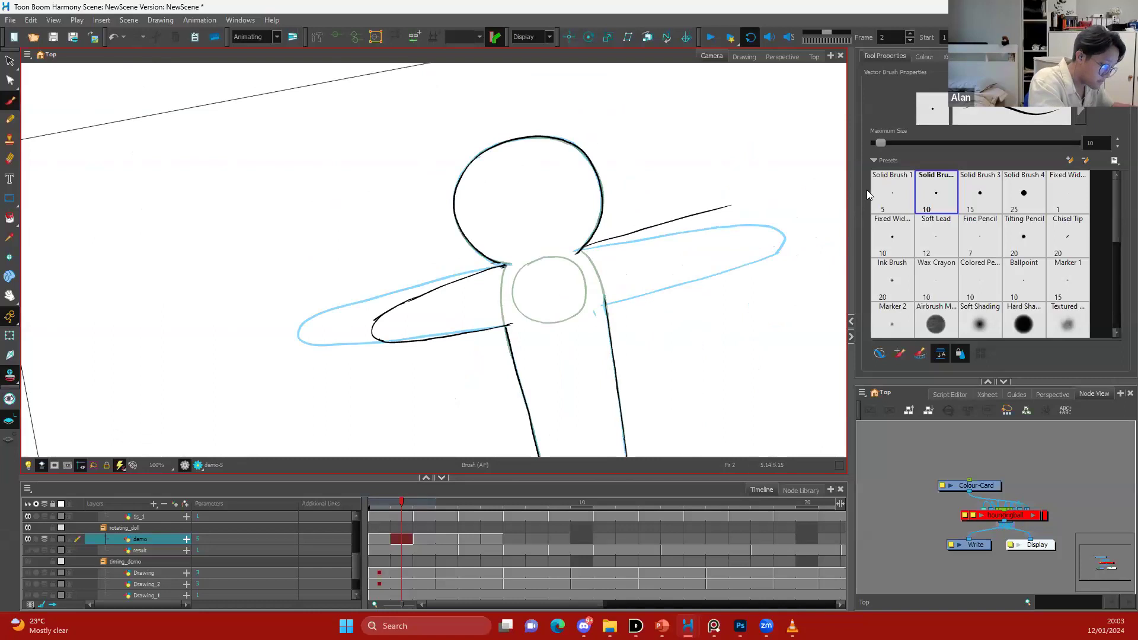
pyautogui.hotkey('ctrl', 'z')
pyautogui.moveTo(681, 218)
pyautogui.mouseDown()
pyautogui.moveTo(711, 214)
pyautogui.moveTo(723, 232)
pyautogui.mouseUp()
pyautogui.hotkey('ctrl', 'z')
pyautogui.moveTo(584, 247); pyautogui.dragTo(654, 227)
pyautogui.hotkey('ctrl', 'z')
pyautogui.moveTo(606, 299); pyautogui.dragTo(724, 225)
pyautogui.hotkey('shift', 'x')
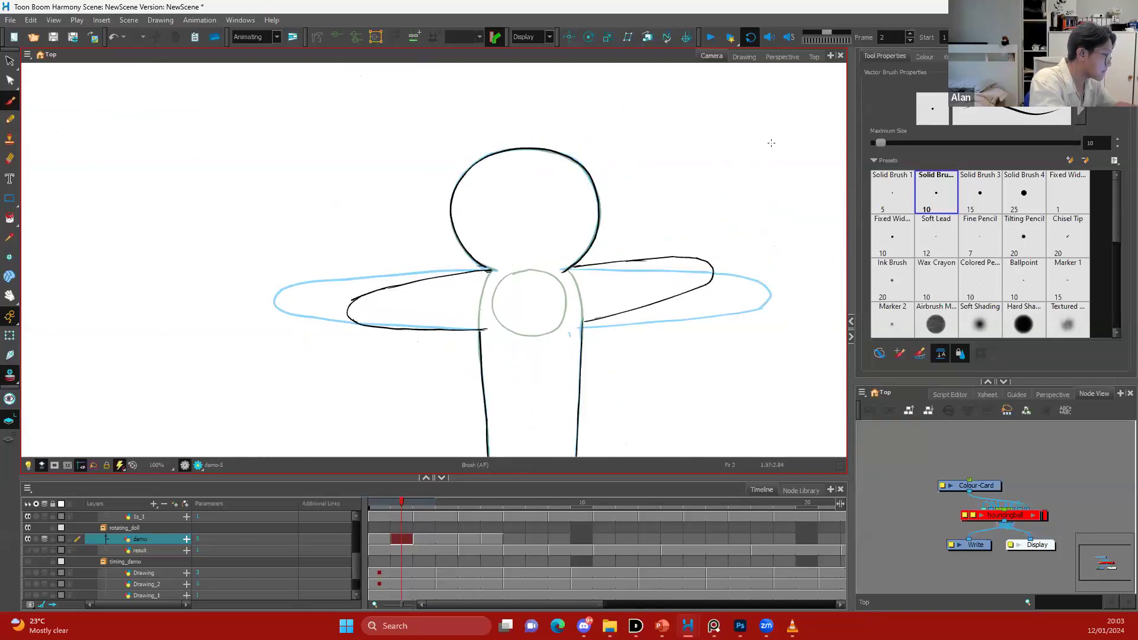
# Check the in-between against the side view at frame 3 and erase the right-hand arm's line where it meets the head
pyautogui.press('2')
pyautogui.press('2')
pyautogui.press('.')
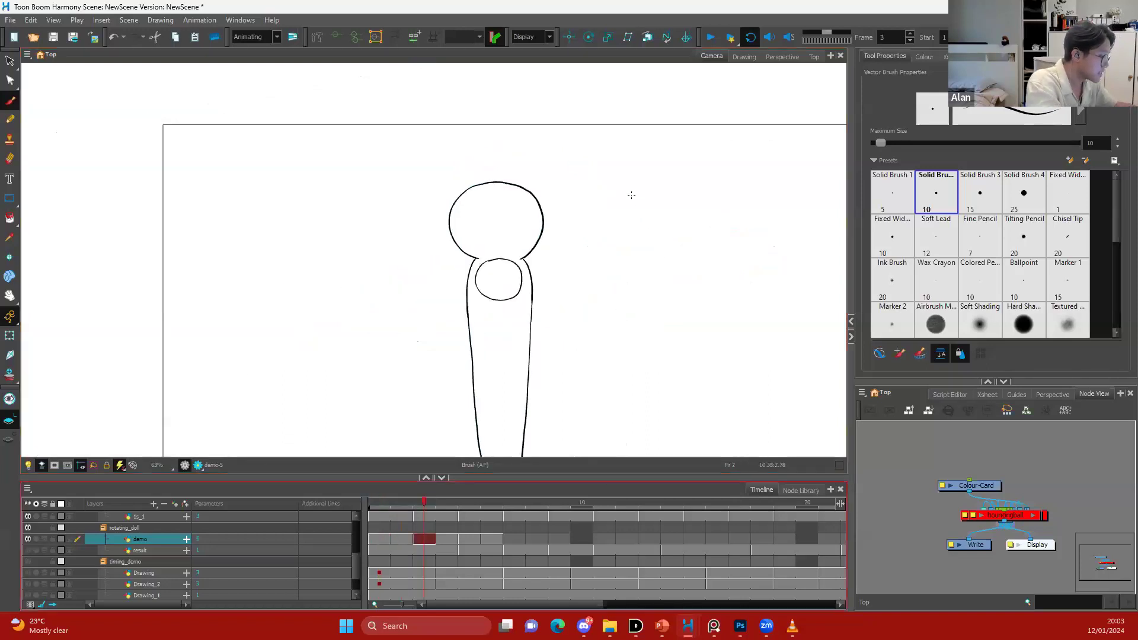
pyautogui.press('1')
pyautogui.press('1')
pyautogui.click(711, 234)
pyautogui.press('e')
pyautogui.moveTo(570, 239); pyautogui.dragTo(580, 237)
# Select the right-hand arm at frame 2 and move it slightly down to line up with the onion-skinned shoulder
pyautogui.click(44, 540)
pyautogui.moveTo(713, 239)
pyautogui.mouseDown()
pyautogui.moveTo(647, 240)
pyautogui.moveTo(645, 260)
pyautogui.moveTo(614, 240)
pyautogui.moveTo(633, 249)
pyautogui.mouseUp()
pyautogui.press('s')
pyautogui.click(644, 241)
pyautogui.click(481, 310)
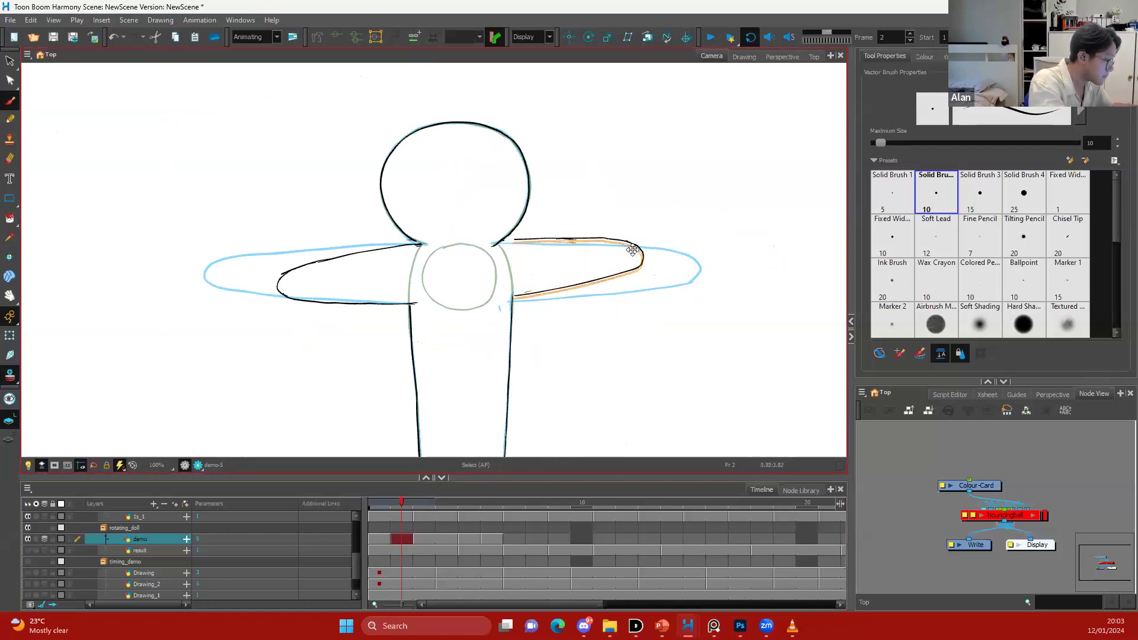
pyautogui.click(682, 227)
pyautogui.moveTo(493, 265); pyautogui.dragTo(517, 259)
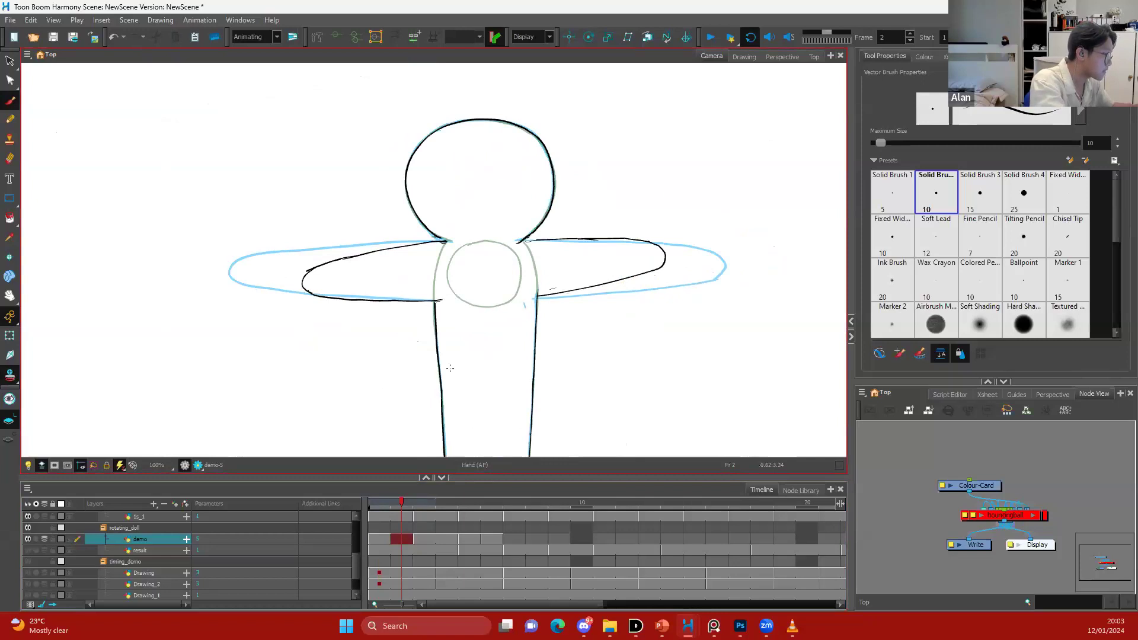
# Flip repeatedly through frames 1 to 3 to examine the doll's rotation from front to side view
pyautogui.click(379, 539)
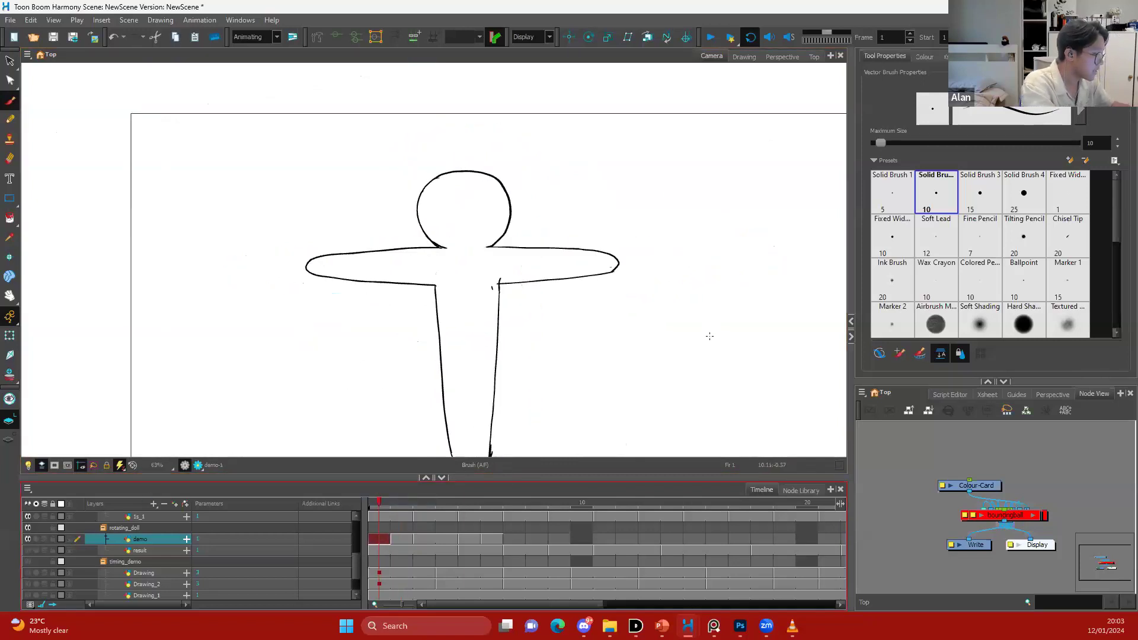
pyautogui.press('.')
pyautogui.press('.')
pyautogui.press(',')
pyautogui.press('.')
pyautogui.press(',')
pyautogui.press(',')
pyautogui.press('.')
pyautogui.press('.')
pyautogui.press(',')
pyautogui.press(',')
pyautogui.press('.')
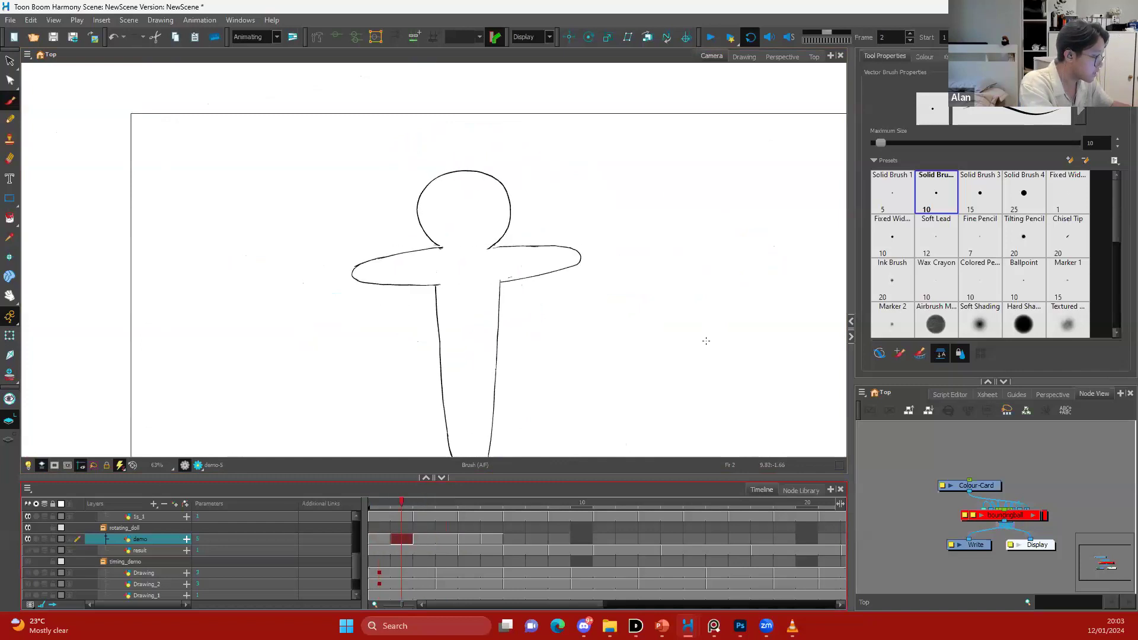
# Add short lines at both armpits of the frame 2 doll to show how the arms join the body
pyautogui.moveTo(688, 251); pyautogui.dragTo(745, 246)
pyautogui.press('2')
pyautogui.moveTo(525, 266); pyautogui.dragTo(513, 283)
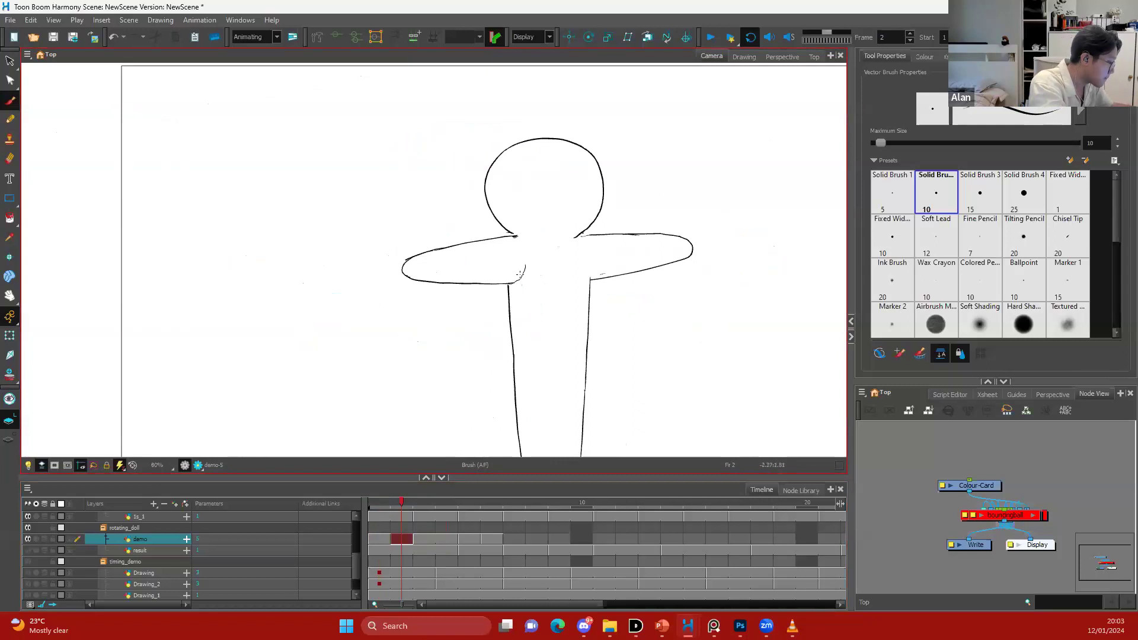
pyautogui.hotkey('ctrl', 'z')
pyautogui.press(',')
pyautogui.press('.')
pyautogui.press('.')
pyautogui.press(',')
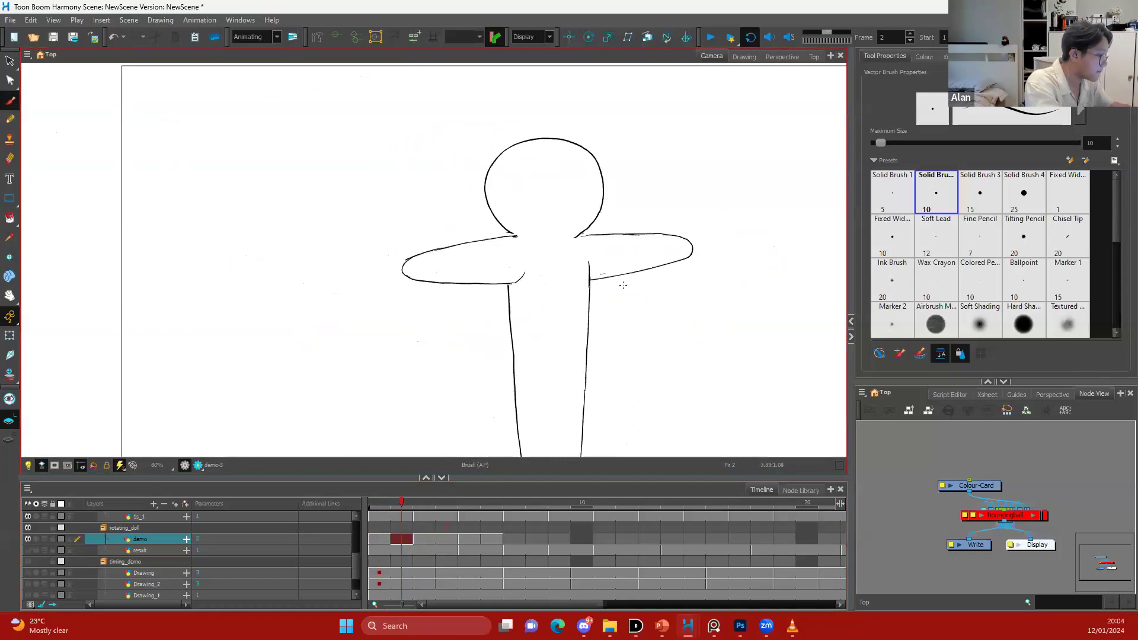
pyautogui.moveTo(589, 278); pyautogui.dragTo(590, 298)
# Flip back and forth through the demo drawings to review the rotation with the revised in-between
pyautogui.press('1')
pyautogui.press('1')
pyautogui.press(',')
pyautogui.press('.')
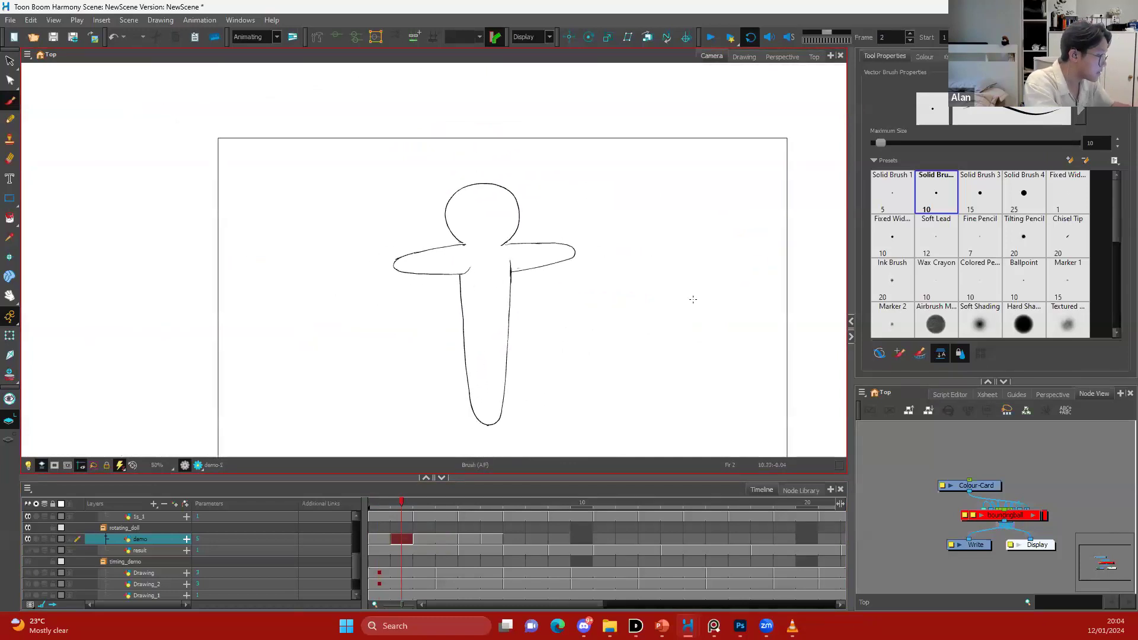
pyautogui.press('.')
pyautogui.press('.')
pyautogui.press(',')
pyautogui.press(',')
pyautogui.press('.')
pyautogui.press(',')
pyautogui.press(',')
# Draw two round eyes on the doll's head at frame 1, undoing unwanted strokes and checking against frame 2
pyautogui.scroll(2, 637, 325)
pyautogui.scroll(2, 516, 338)
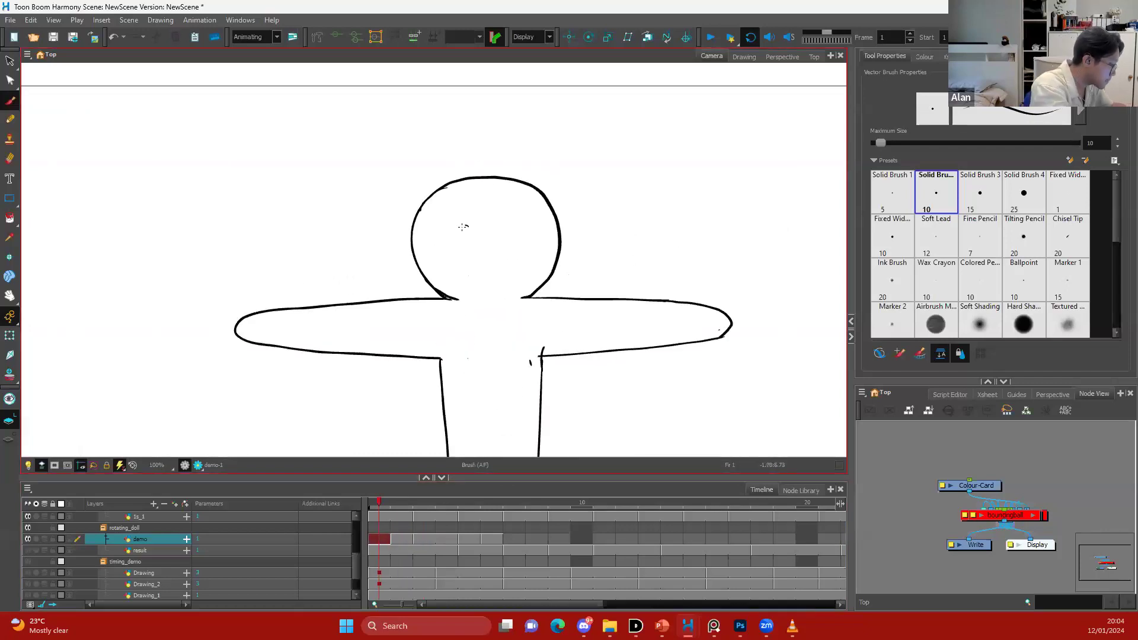
pyautogui.moveTo(461, 227)
pyautogui.mouseDown()
pyautogui.moveTo(474, 241)
pyautogui.moveTo(460, 229)
pyautogui.moveTo(472, 223)
pyautogui.moveTo(460, 235)
pyautogui.moveTo(479, 237)
pyautogui.moveTo(472, 221)
pyautogui.moveTo(513, 217)
pyautogui.moveTo(514, 238)
pyautogui.moveTo(499, 220)
pyautogui.moveTo(540, 233)
pyautogui.moveTo(552, 223)
pyautogui.moveTo(542, 223)
pyautogui.mouseUp()
pyautogui.hotkey('ctrl', 'z')
pyautogui.hotkey('ctrl', 'z')
pyautogui.press('.')
pyautogui.press(',')
# Add a single narrow oval eye near the right edge of the doll's head at frame 3 and adjust it
pyautogui.press('.')
pyautogui.press('.')
pyautogui.press(',')
pyautogui.press(',')
pyautogui.press('.')
pyautogui.press('.')
pyautogui.hotkey('alt', 's')
pyautogui.click(547, 226)
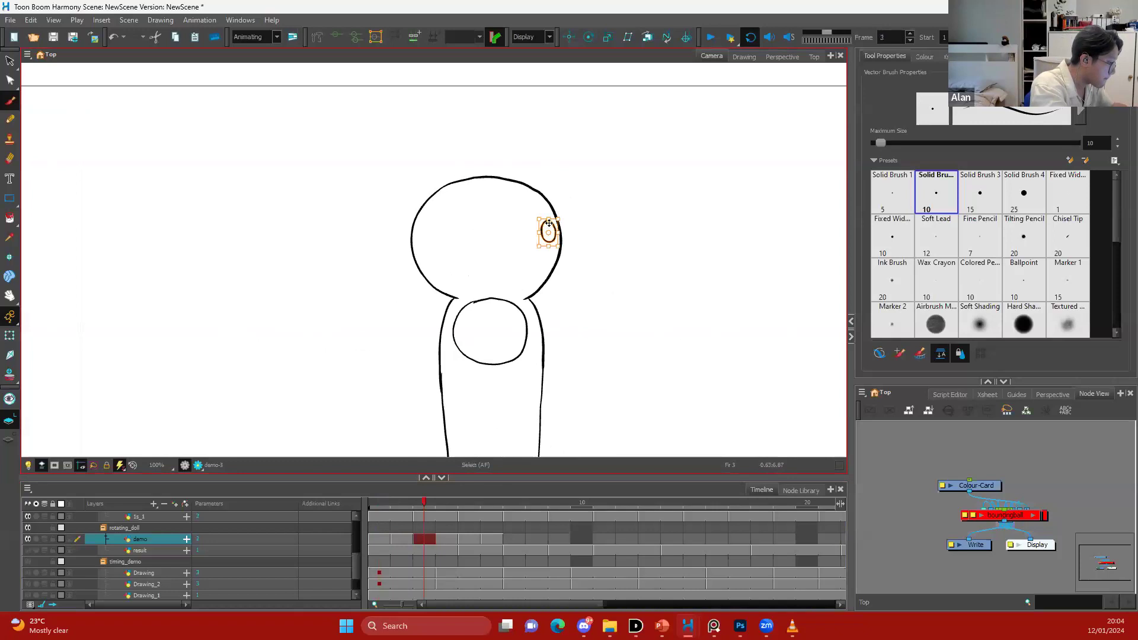
pyautogui.hotkey('alt', 'b')
# Draw two eyes shifted toward the right side of the head at frame 2, checking their placement against the neighbouring frames
pyautogui.press(',')
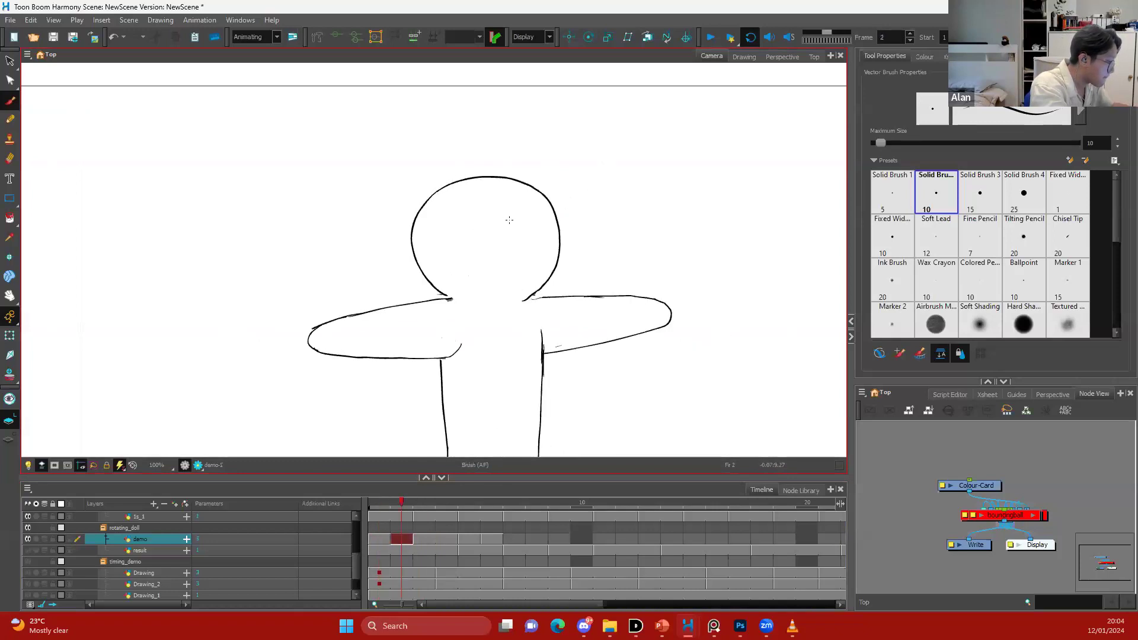
pyautogui.moveTo(503, 224)
pyautogui.mouseDown()
pyautogui.moveTo(503, 241)
pyautogui.moveTo(500, 223)
pyautogui.mouseUp()
pyautogui.press(',')
pyautogui.press('.')
pyautogui.press('.')
pyautogui.press(',')
pyautogui.press('s')
pyautogui.click(499, 239)
pyautogui.hotkey('alt', 'b')
pyautogui.moveTo(540, 221); pyautogui.dragTo(547, 236)
pyautogui.hotkey('ctrl', 'z')
pyautogui.hotkey('ctrl', 'z')
# Review the eye movement across the frames and reposition the right-hand eye on the frame 1 head
pyautogui.press('1')
pyautogui.press('1')
pyautogui.press('1')
pyautogui.press('.')
pyautogui.press('.')
pyautogui.press('2')
pyautogui.press('2')
pyautogui.press('2')
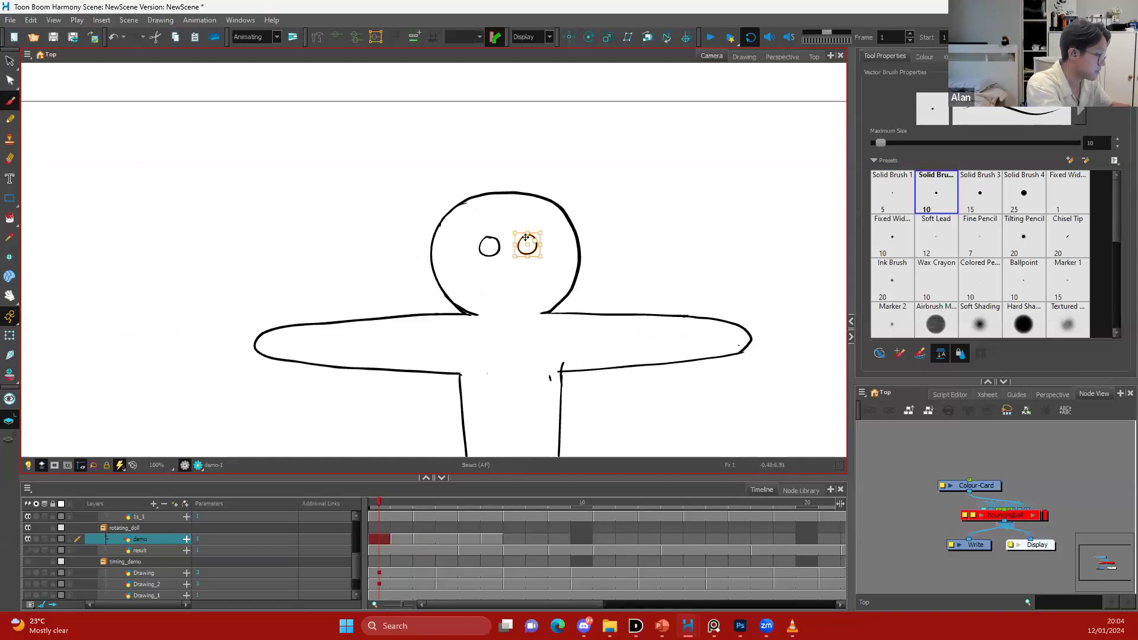
pyautogui.moveTo(528, 238); pyautogui.dragTo(494, 234)
# Flip through the demo frames to examine the doll's head turn with the eyes added
pyautogui.press('1')
pyautogui.press('1')
pyautogui.press('.')
pyautogui.press('.')
pyautogui.press(',')
pyautogui.press('2')
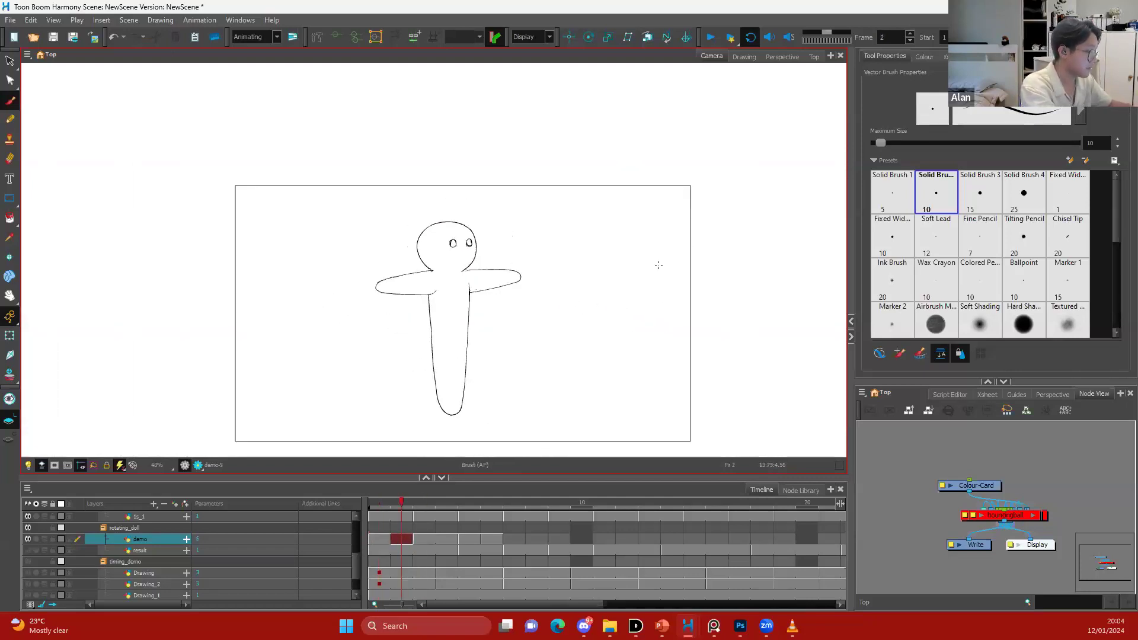
pyautogui.press('.')
pyautogui.press('.')
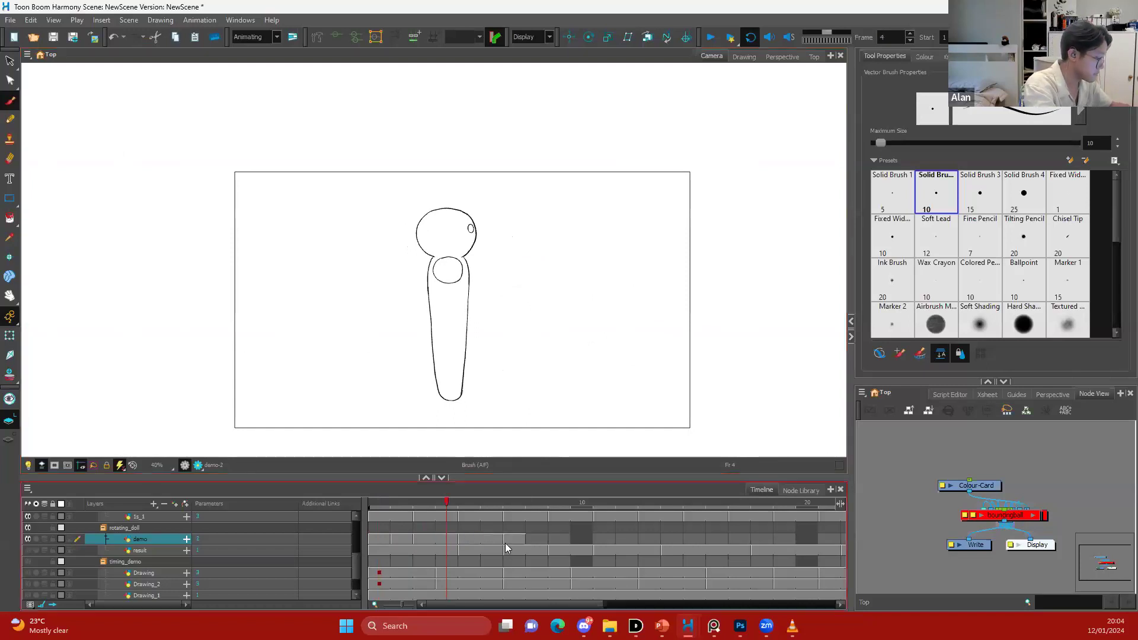
# Flip through the demo drawings and shift the cells along the timeline so they run to frame 8
pyautogui.press(',')
pyautogui.press(',')
pyautogui.press(',')
pyautogui.press('.')
pyautogui.press('.')
pyautogui.press(',')
pyautogui.moveTo(407, 538); pyautogui.dragTo(430, 540)
pyautogui.press('.')
pyautogui.press('.')
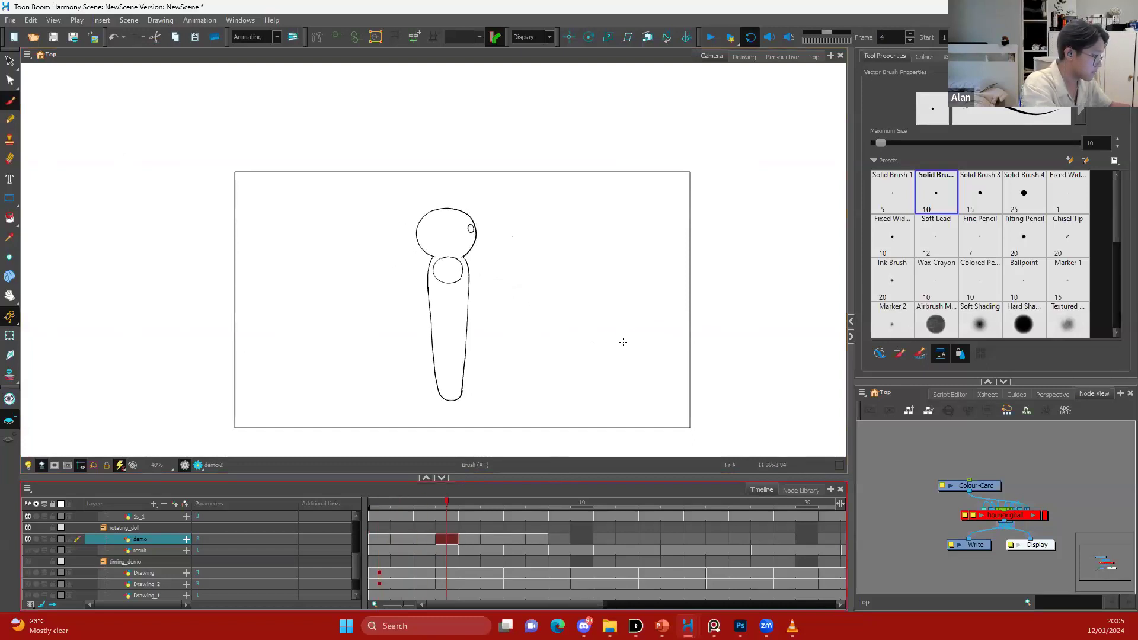
# Flip through the demo frames to examine the turn from the front view to the side view and the back view
pyautogui.press(',')
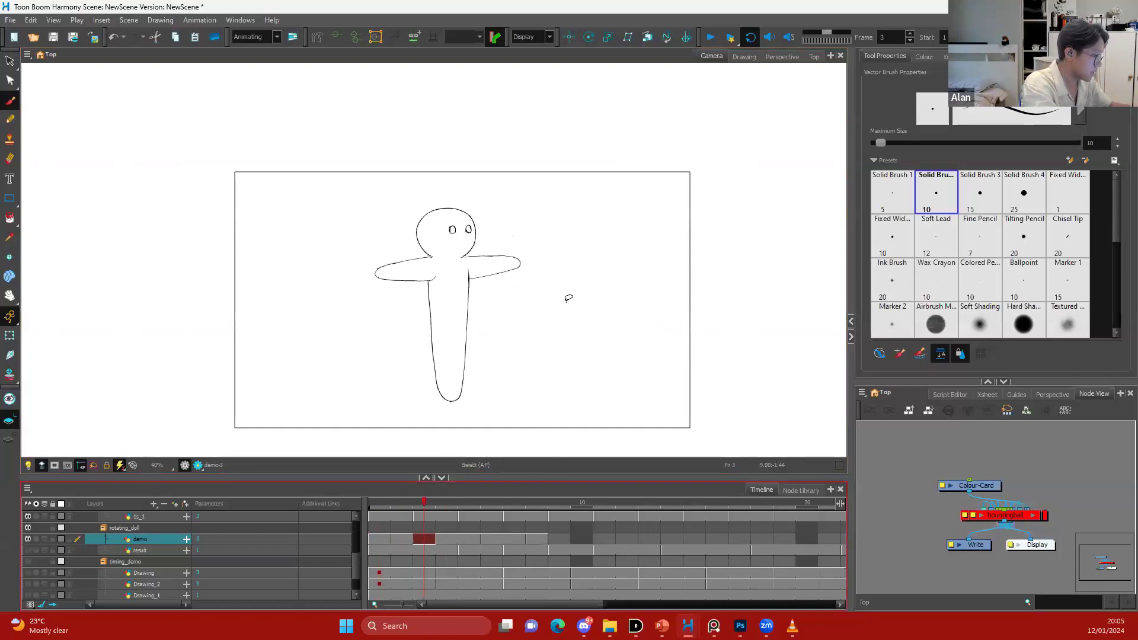
pyautogui.press(',')
pyautogui.press(',')
pyautogui.hotkey('alt', 's')
pyautogui.hotkey('ctrl', 'a')
pyautogui.hotkey('alt', 'b')
pyautogui.press('.')
pyautogui.press('.')
pyautogui.press('.')
pyautogui.press('.')
pyautogui.press('.')
pyautogui.press('.')
pyautogui.press(',')
pyautogui.press('2')
pyautogui.press('2')
pyautogui.press('.')
pyautogui.press('.')
pyautogui.press('.')
pyautogui.press(',')
pyautogui.press(',')
pyautogui.press(',')
pyautogui.press(',')
pyautogui.press('.')
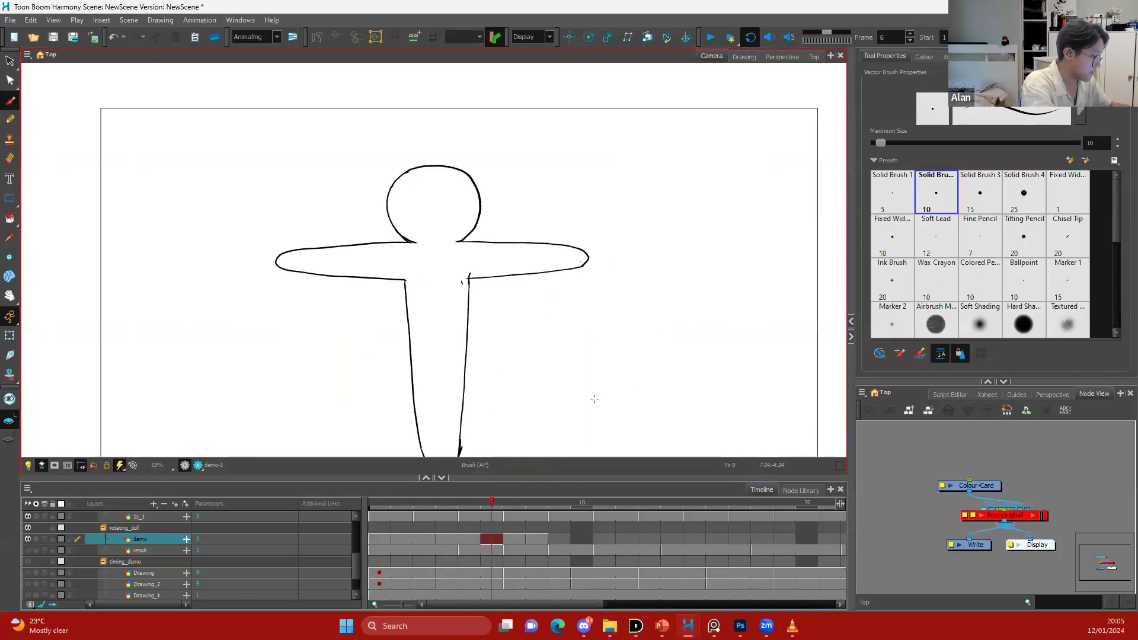
# Clear the demo layer's drawing at frame 6 and turn on onion skin for the layer
pyautogui.press('Delete')
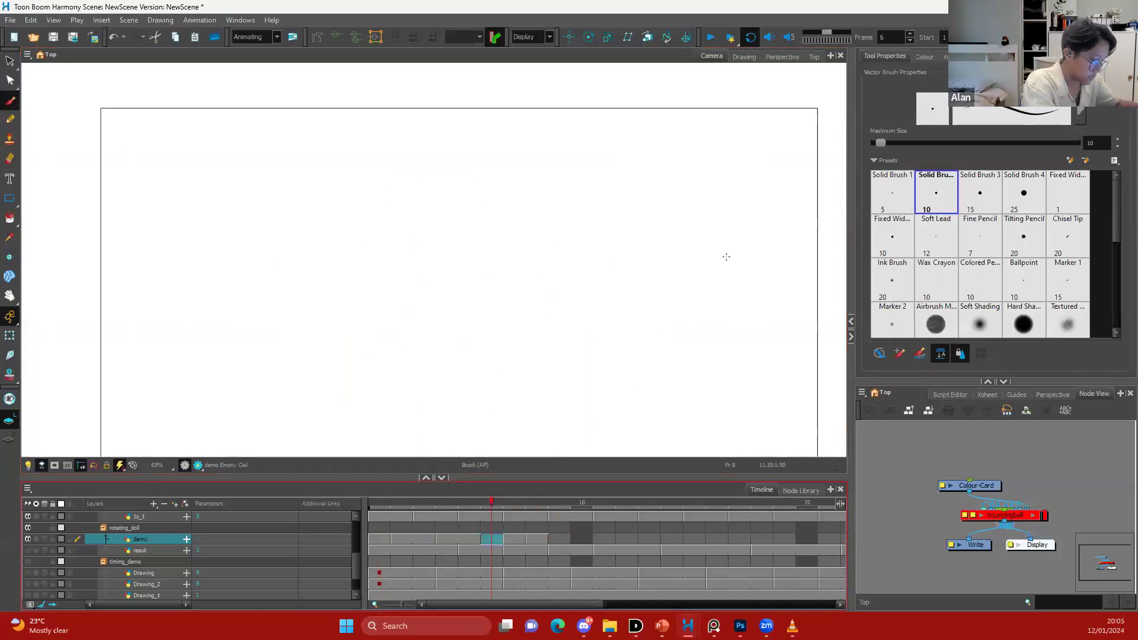
pyautogui.moveTo(623, 274); pyautogui.dragTo(639, 264)
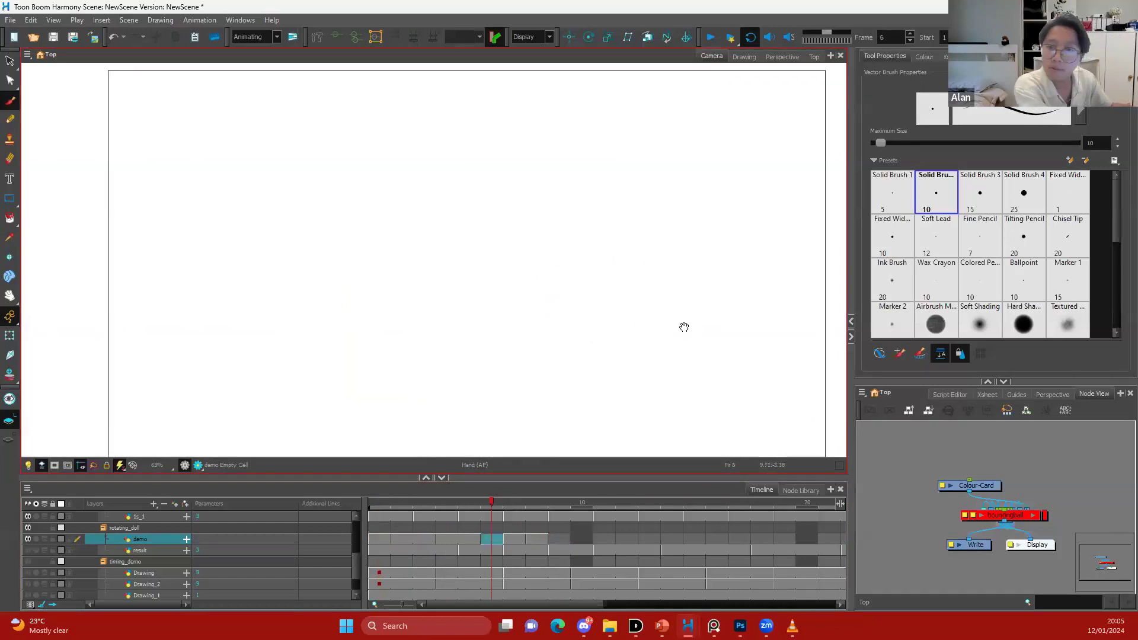
pyautogui.moveTo(662, 325); pyautogui.dragTo(663, 318)
pyautogui.press('1')
pyautogui.click(44, 538)
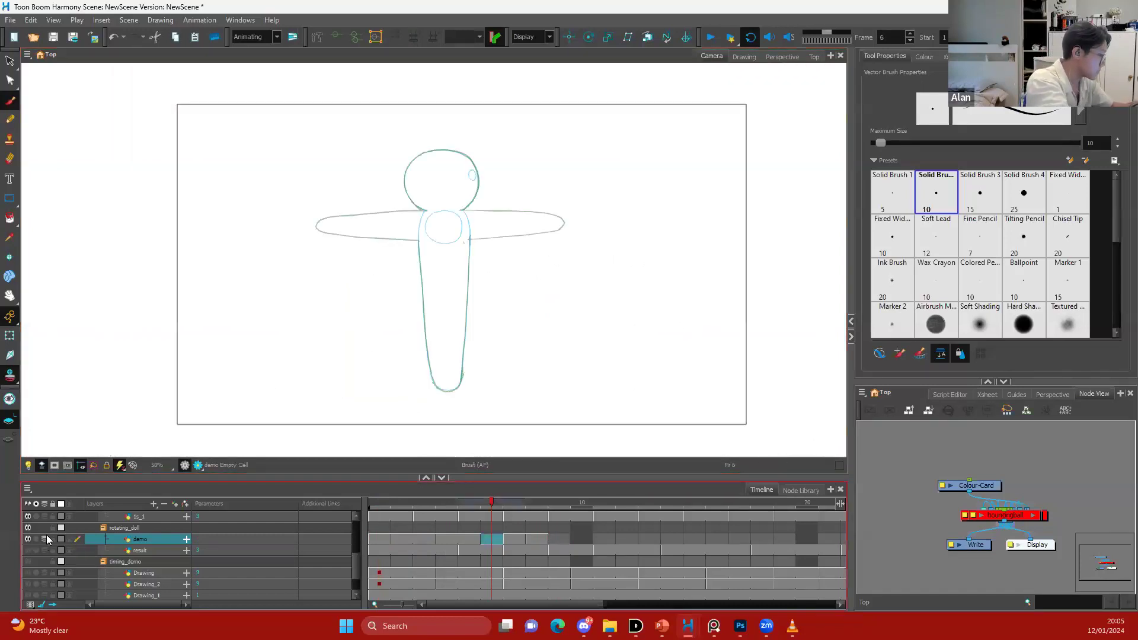
# Flip between frame 6 and the frames before it to compare the onion-skinned side and back poses
pyautogui.scroll(2, 686, 243)
pyautogui.press(',')
pyautogui.press('.')
pyautogui.press(',')
pyautogui.press(',')
pyautogui.press('.')
pyautogui.press('.')
pyautogui.press('space')
pyautogui.moveTo(670, 275); pyautogui.dragTo(667, 293)
pyautogui.press(',')
pyautogui.press('.')
pyautogui.scroll(2, 468, 178)
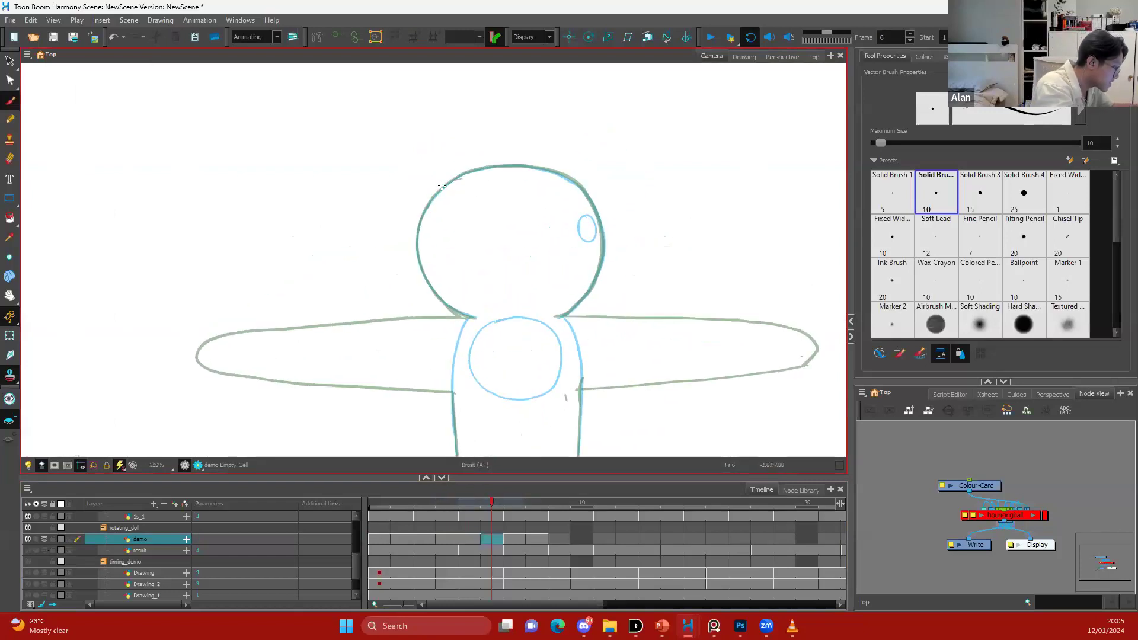
# Trace the doll's round head outline at frame 6 over the onion-skinned neighbouring drawings, redoing uneven strokes
pyautogui.moveTo(443, 186)
pyautogui.mouseDown()
pyautogui.moveTo(420, 221)
pyautogui.moveTo(434, 197)
pyautogui.moveTo(418, 267)
pyautogui.moveTo(513, 359)
pyautogui.mouseUp()
pyautogui.hotkey('ctrl', 'z')
pyautogui.press('space')
pyautogui.moveTo(614, 236); pyautogui.dragTo(584, 156)
pyautogui.moveTo(464, 257); pyautogui.dragTo(457, 325)
pyautogui.moveTo(426, 283)
pyautogui.mouseDown()
pyautogui.moveTo(449, 247)
pyautogui.moveTo(491, 220)
pyautogui.mouseUp()
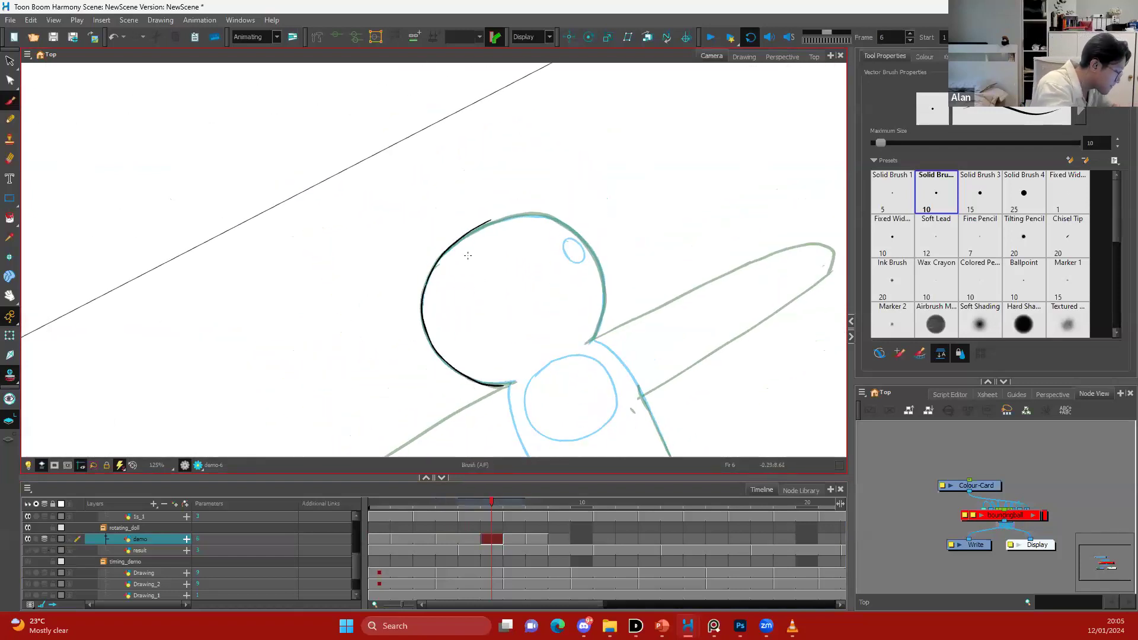
pyautogui.hotkey('ctrl', 'z')
pyautogui.moveTo(402, 297); pyautogui.dragTo(455, 302)
pyautogui.moveTo(423, 257)
pyautogui.mouseDown()
pyautogui.moveTo(426, 340)
pyautogui.moveTo(444, 219)
pyautogui.moveTo(426, 299)
pyautogui.moveTo(505, 419)
pyautogui.moveTo(493, 330)
pyautogui.moveTo(507, 316)
pyautogui.moveTo(455, 353)
pyautogui.mouseUp()
pyautogui.hotkey('ctrl', 'z')
pyautogui.moveTo(472, 320)
pyautogui.mouseDown()
pyautogui.moveTo(495, 265)
pyautogui.moveTo(523, 249)
pyautogui.mouseUp()
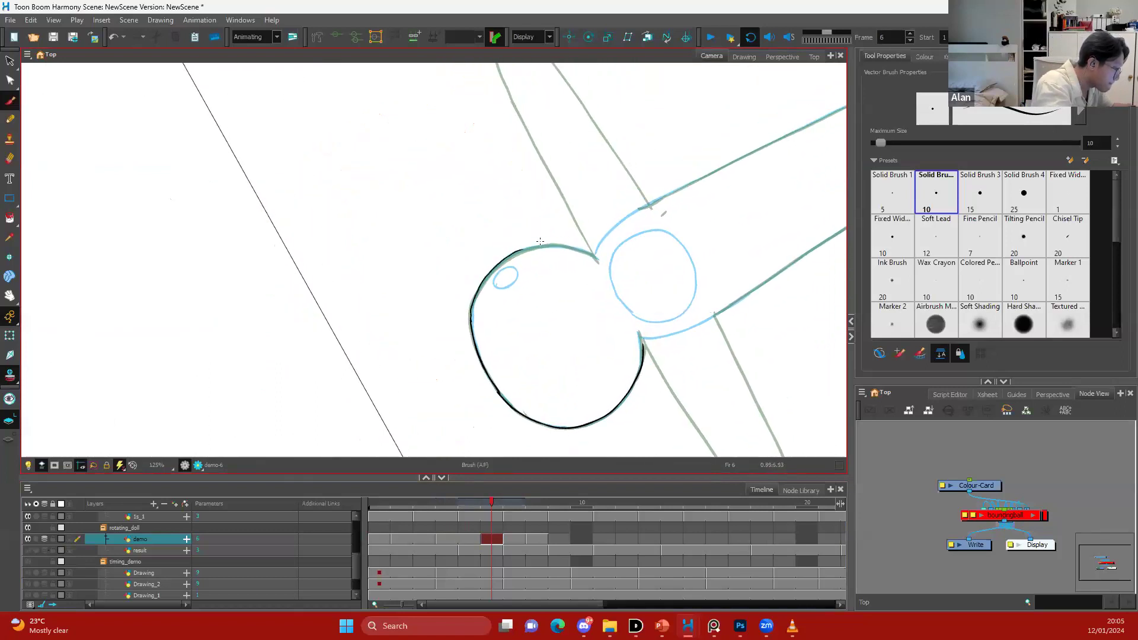
pyautogui.moveTo(479, 368)
pyautogui.mouseDown()
pyautogui.moveTo(509, 277)
pyautogui.moveTo(457, 284)
pyautogui.moveTo(444, 297)
pyautogui.moveTo(490, 238)
pyautogui.mouseUp()
pyautogui.hotkey('shift', 'x')
# Trace both sides and the rounded lower end of the doll's body at frame 6 over the onion skin
pyautogui.moveTo(540, 309); pyautogui.dragTo(603, 282)
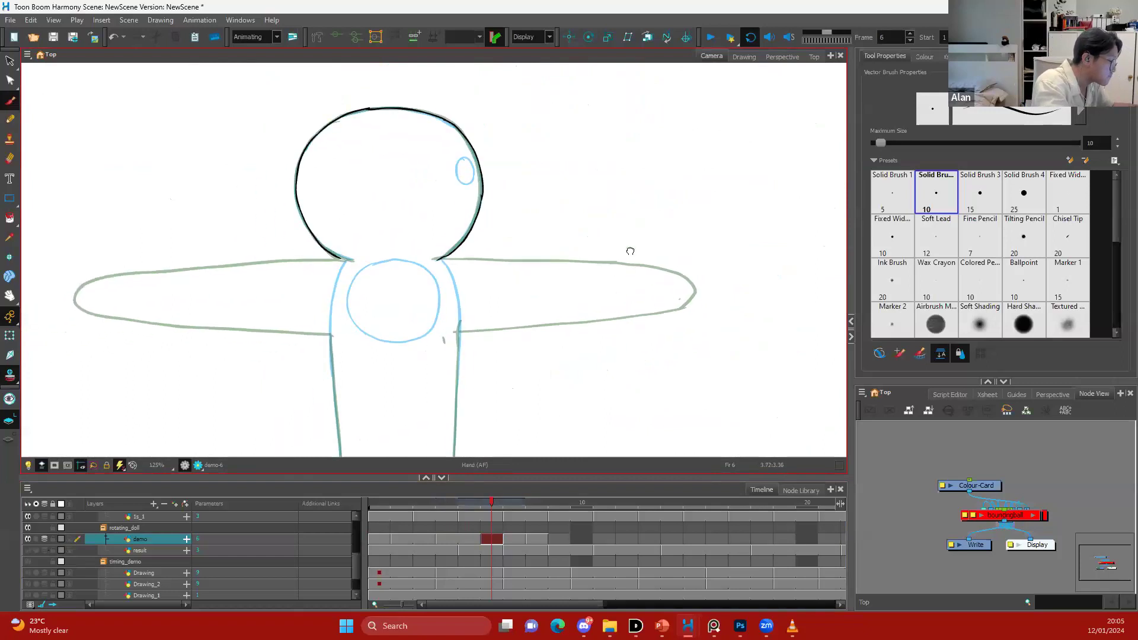
pyautogui.moveTo(481, 107); pyautogui.dragTo(535, 80)
pyautogui.moveTo(380, 275)
pyautogui.mouseDown()
pyautogui.moveTo(338, 165)
pyautogui.moveTo(359, 320)
pyautogui.mouseUp()
pyautogui.press('1')
pyautogui.hotkey('ctrl', 'z')
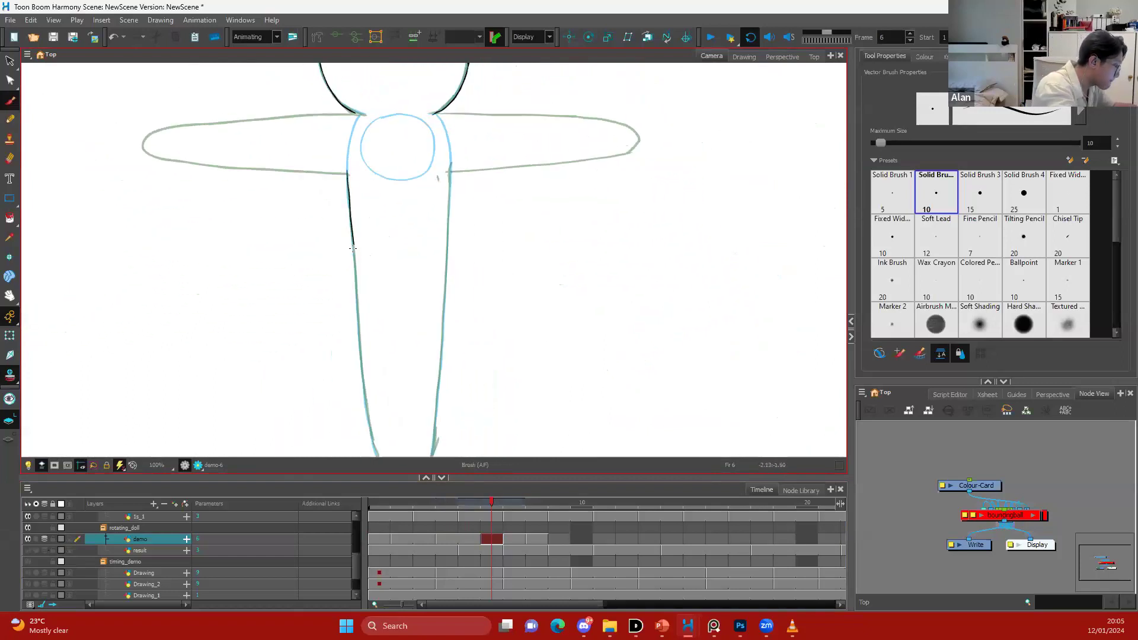
pyautogui.moveTo(353, 244); pyautogui.dragTo(360, 383)
pyautogui.moveTo(423, 418)
pyautogui.mouseDown()
pyautogui.moveTo(353, 343)
pyautogui.moveTo(367, 338)
pyautogui.moveTo(294, 361)
pyautogui.moveTo(362, 247)
pyautogui.moveTo(290, 356)
pyautogui.moveTo(297, 380)
pyautogui.moveTo(323, 387)
pyautogui.moveTo(418, 313)
pyautogui.mouseUp()
pyautogui.hotkey('ctrl', 'z')
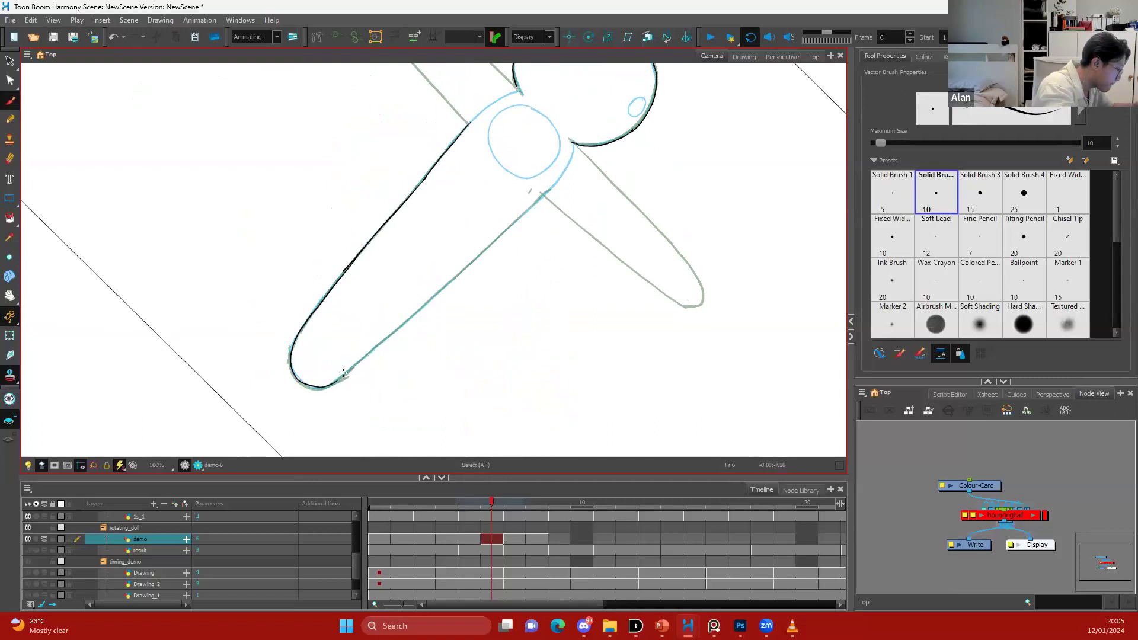
pyautogui.moveTo(336, 380); pyautogui.dragTo(435, 292)
pyautogui.hotkey('ctrl', 'z')
pyautogui.moveTo(351, 369); pyautogui.dragTo(460, 274)
pyautogui.moveTo(514, 230); pyautogui.dragTo(489, 254)
pyautogui.moveTo(521, 214); pyautogui.dragTo(413, 318)
pyautogui.hotkey('shift', 'x')
pyautogui.moveTo(605, 297); pyautogui.dragTo(624, 370)
# Check the traced head and body at frame 6 against the neighbouring frames with onion skin off
pyautogui.press('1')
pyautogui.click(44, 539)
pyautogui.press('.')
pyautogui.press('.')
pyautogui.moveTo(533, 156); pyautogui.dragTo(528, 175)
pyautogui.press('2')
pyautogui.click(45, 539)
# Draw the doll's right-hand arm at frame 6, foreshortened so it ends inside the onion-skinned back-view arm
pyautogui.moveTo(467, 208); pyautogui.dragTo(566, 206)
pyautogui.moveTo(691, 265)
pyautogui.mouseDown()
pyautogui.moveTo(664, 250)
pyautogui.moveTo(637, 154)
pyautogui.moveTo(700, 210)
pyautogui.moveTo(733, 218)
pyautogui.mouseUp()
pyautogui.hotkey('ctrl', 'z')
pyautogui.moveTo(552, 279)
pyautogui.mouseDown()
pyautogui.moveTo(688, 214)
pyautogui.moveTo(599, 253)
pyautogui.moveTo(679, 217)
pyautogui.mouseUp()
pyautogui.hotkey('ctrl', 'z')
pyautogui.hotkey('ctrl', 'z')
pyautogui.moveTo(556, 275)
pyautogui.mouseDown()
pyautogui.moveTo(686, 213)
pyautogui.moveTo(698, 223)
pyautogui.moveTo(691, 246)
pyautogui.moveTo(629, 300)
pyautogui.mouseUp()
pyautogui.hotkey('ctrl', 'z')
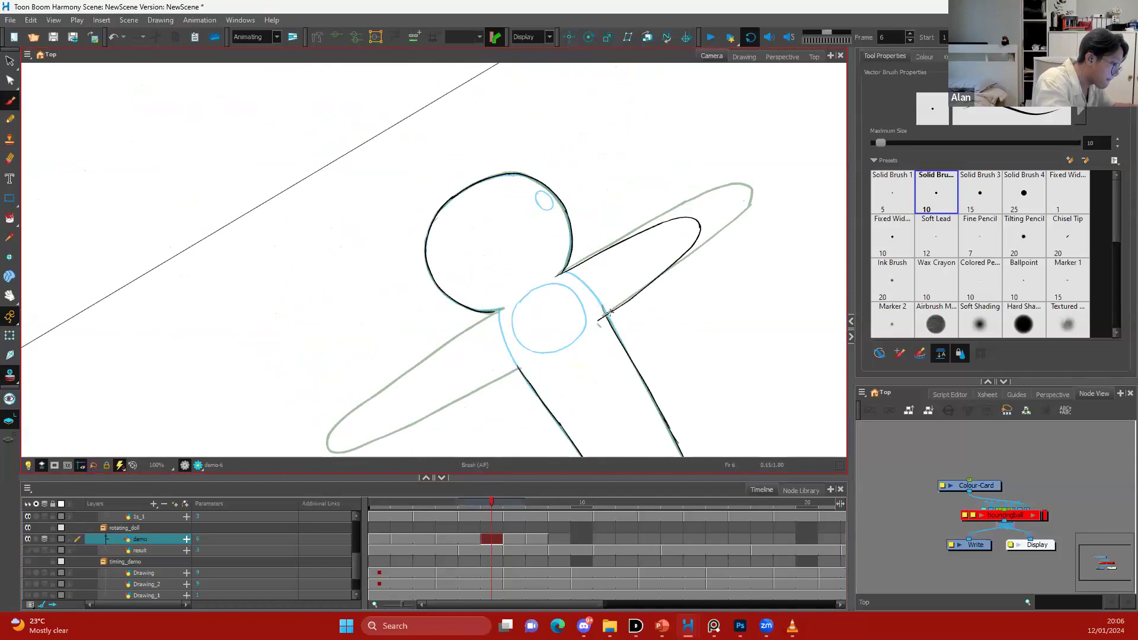
pyautogui.hotkey('shift', 'x')
pyautogui.moveTo(664, 279); pyautogui.dragTo(618, 257)
pyautogui.press('1')
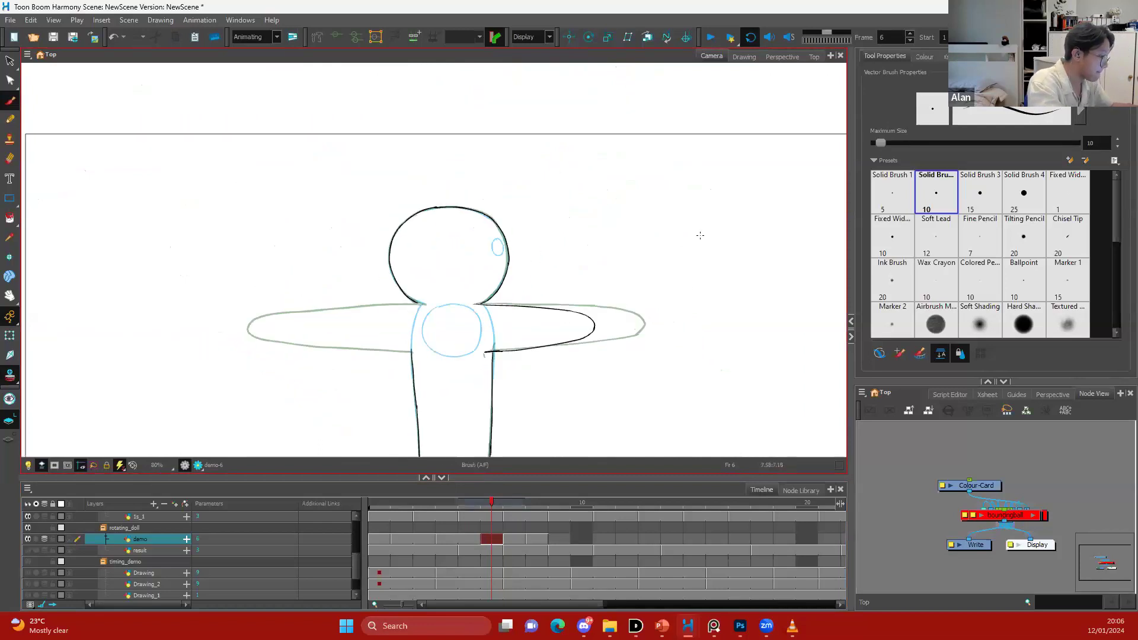
# Draw the doll's left-hand arm at frame 6 shorter than the onion-skinned arm, redoing strokes until the outline is closed
pyautogui.moveTo(464, 315); pyautogui.dragTo(536, 302)
pyautogui.press('2')
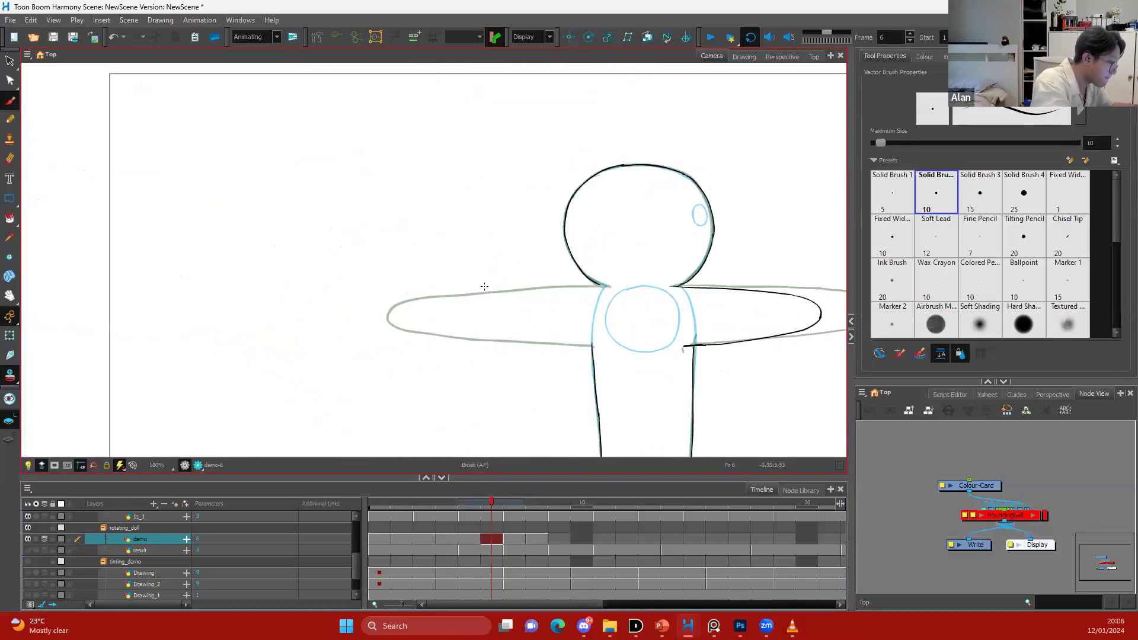
pyautogui.moveTo(461, 291); pyautogui.dragTo(480, 285)
pyautogui.moveTo(638, 193); pyautogui.dragTo(588, 112)
pyautogui.moveTo(508, 287); pyautogui.dragTo(536, 300)
pyautogui.hotkey('ctrl', 'z')
pyautogui.moveTo(644, 222)
pyautogui.mouseDown()
pyautogui.moveTo(506, 295)
pyautogui.moveTo(618, 229)
pyautogui.moveTo(557, 263)
pyautogui.mouseUp()
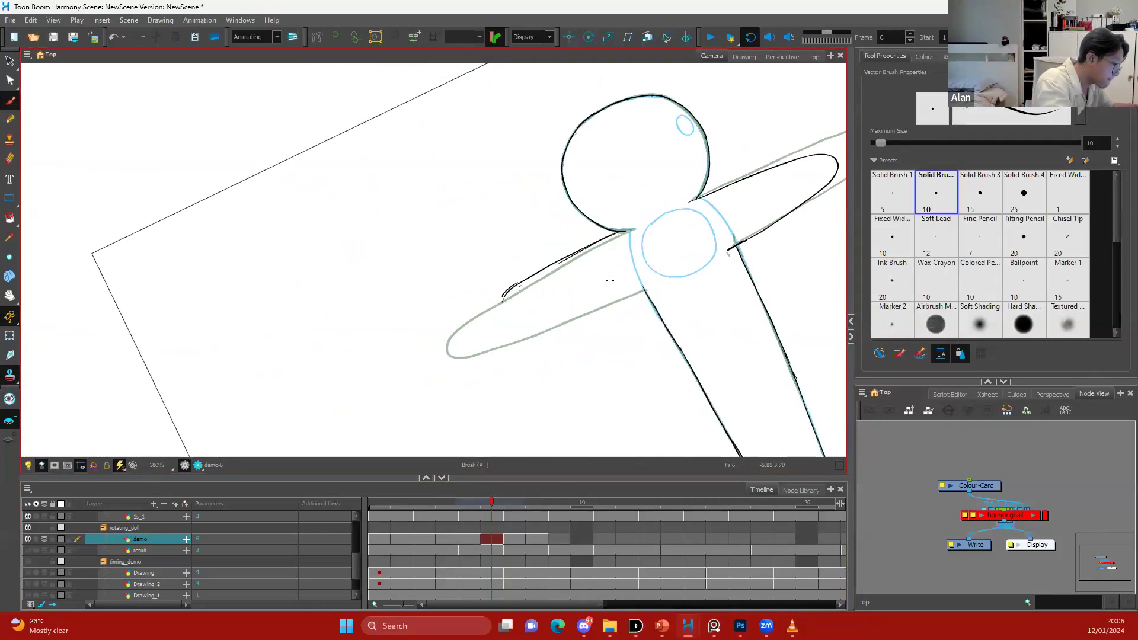
pyautogui.hotkey('shift', 'x')
pyautogui.hotkey('ctrl', 'z')
pyautogui.moveTo(382, 246)
pyautogui.mouseDown()
pyautogui.moveTo(371, 268)
pyautogui.moveTo(459, 290)
pyautogui.mouseUp()
pyautogui.press('Escape')
pyautogui.hotkey('ctrl', 'z')
pyautogui.moveTo(376, 246)
pyautogui.mouseDown()
pyautogui.moveTo(373, 275)
pyautogui.moveTo(417, 284)
pyautogui.mouseUp()
pyautogui.hotkey('ctrl', 'z')
pyautogui.moveTo(371, 250); pyautogui.dragTo(457, 287)
pyautogui.hotkey('ctrl', 'z')
pyautogui.moveTo(370, 249)
pyautogui.mouseDown()
pyautogui.moveTo(393, 279)
pyautogui.moveTo(501, 308)
pyautogui.mouseUp()
pyautogui.hotkey('ctrl', 'z')
pyautogui.press('space')
pyautogui.moveTo(557, 277); pyautogui.dragTo(478, 283)
pyautogui.press('1')
pyautogui.press('1')
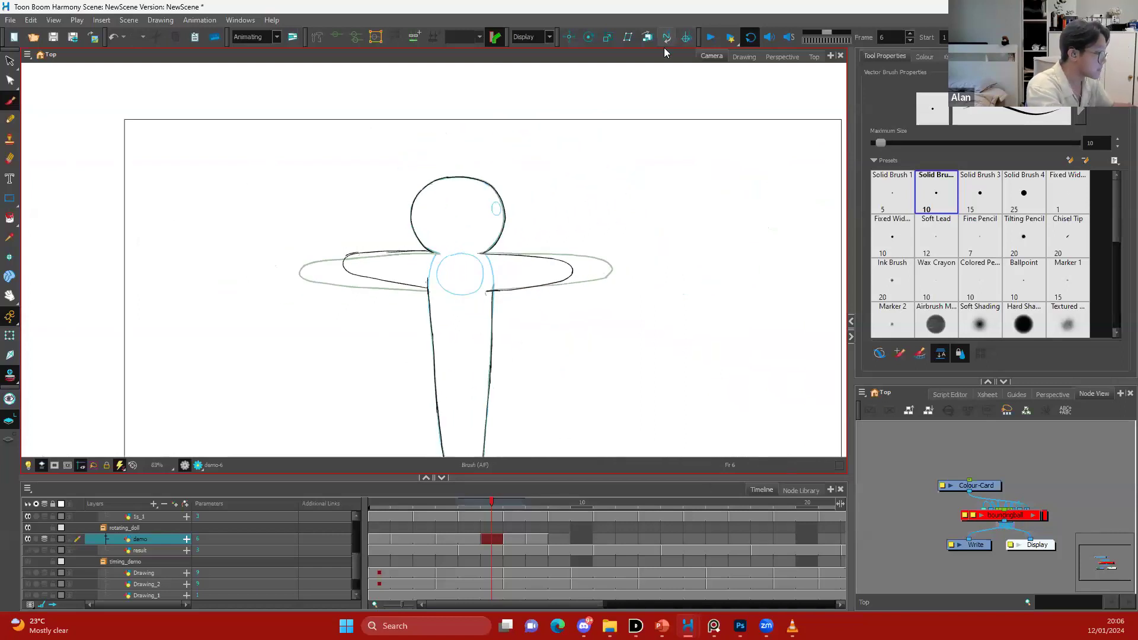
# Turn off onion skin and add a thin sliver of an eye at the right edge of the frame 6 head
pyautogui.click(44, 538)
pyautogui.press('.')
pyautogui.press('.')
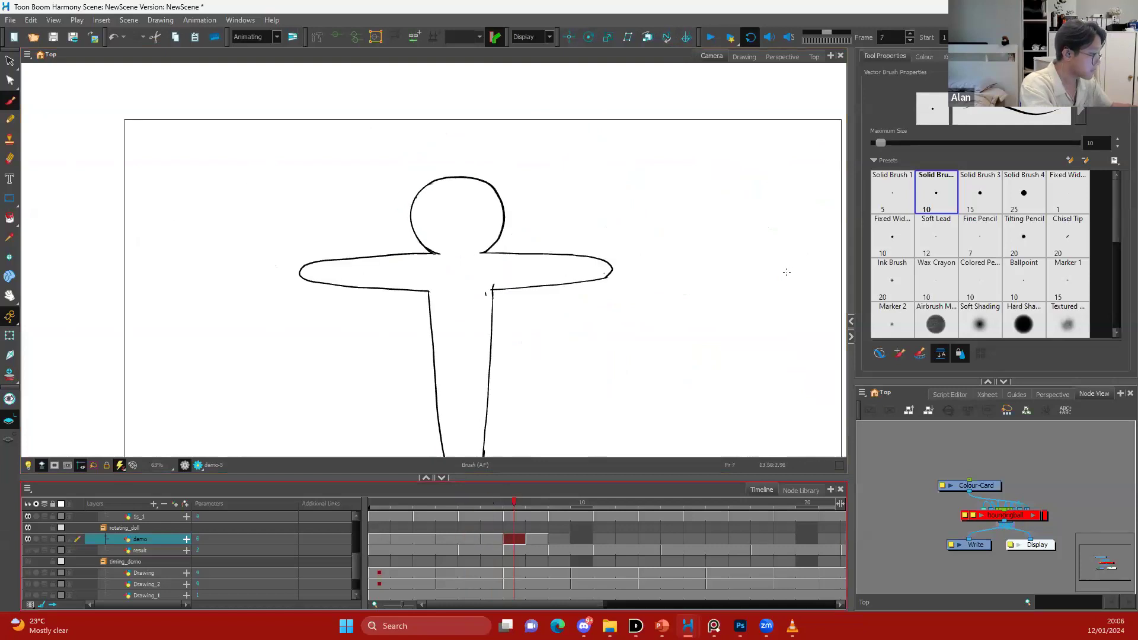
pyautogui.moveTo(599, 210); pyautogui.dragTo(599, 216)
pyautogui.press('2')
pyautogui.press('.')
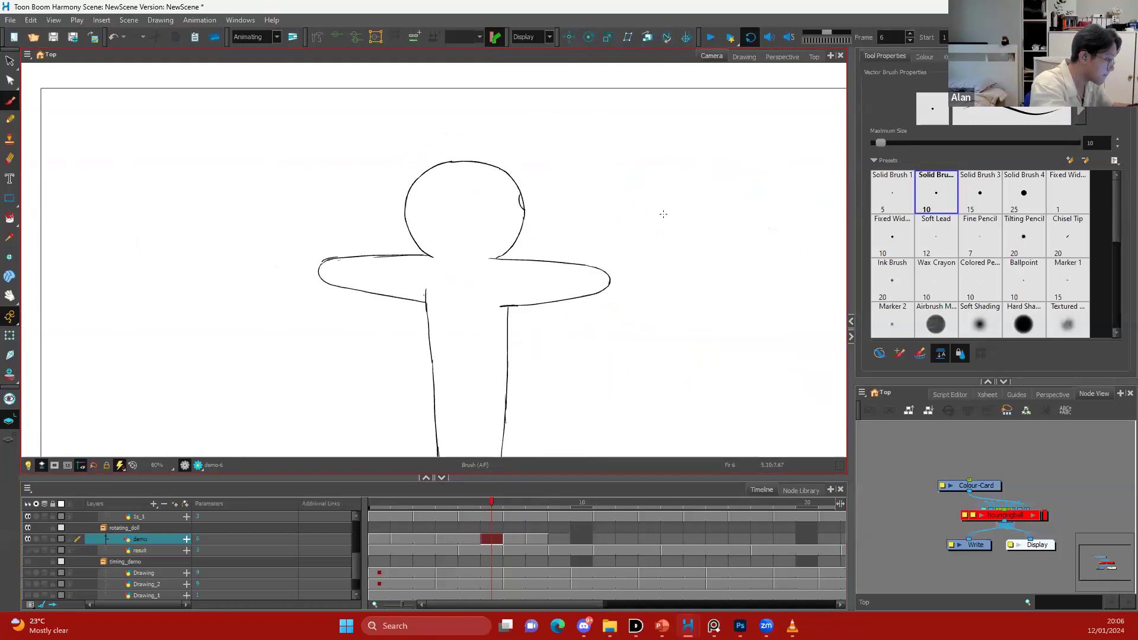
# View the whole doll at frame 6 and flip to the following frames to check the new in-between
pyautogui.press('1')
pyautogui.press('1')
pyautogui.press('1')
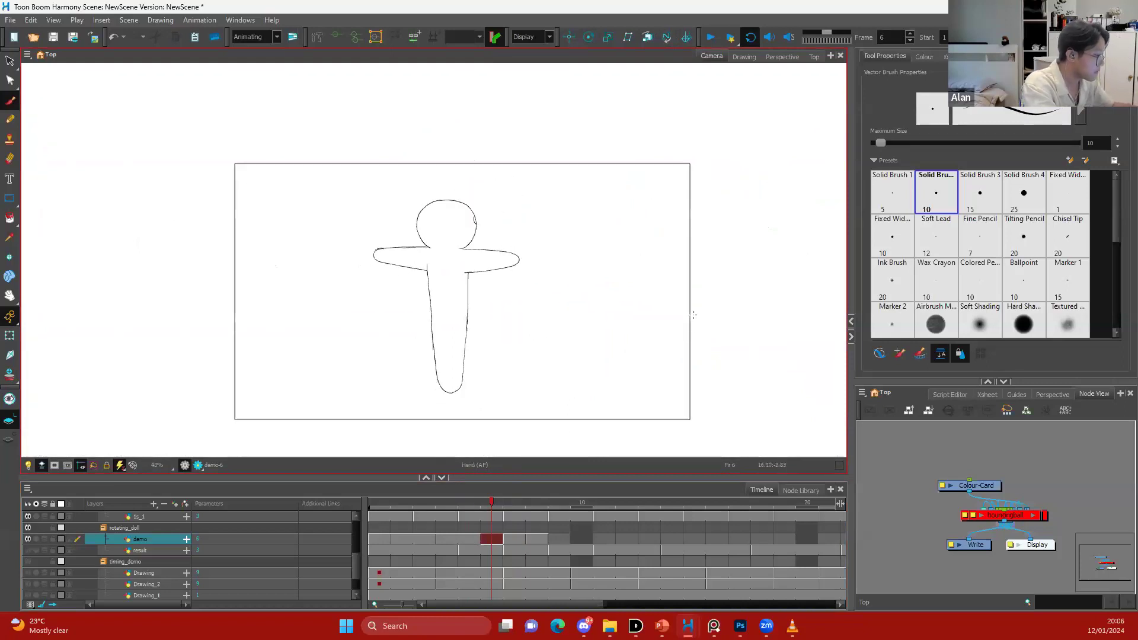
pyautogui.moveTo(693, 315); pyautogui.dragTo(700, 295)
pyautogui.press('2')
pyautogui.press('2')
pyautogui.press('.')
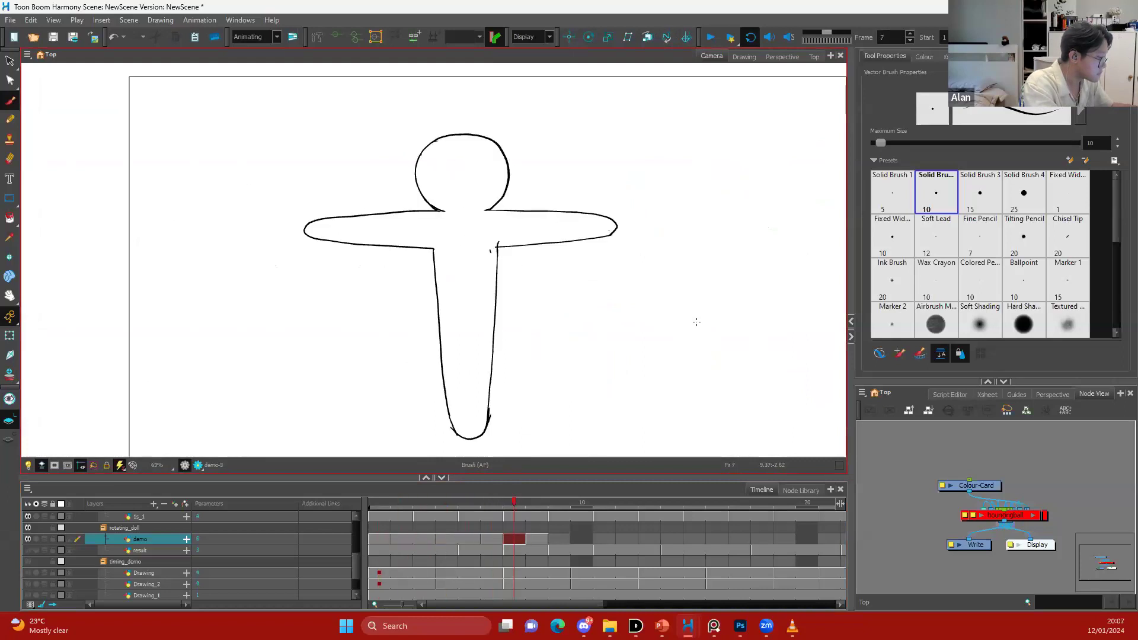
pyautogui.press('.')
# Adjust the outline at the tip of the right-hand arm at frame 6
pyautogui.hotkey('alt', 'o')
pyautogui.moveTo(583, 198); pyautogui.dragTo(582, 208)
pyautogui.press('2')
pyautogui.press('2')
pyautogui.hotkey('alt', 's')
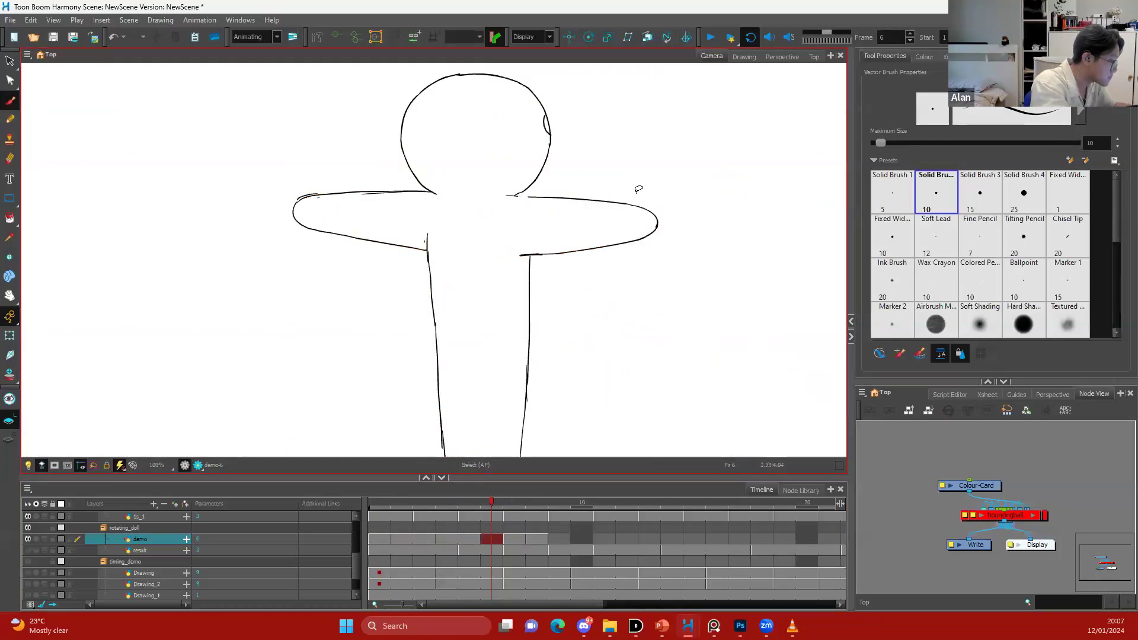
pyautogui.click(622, 244)
pyautogui.click(678, 194)
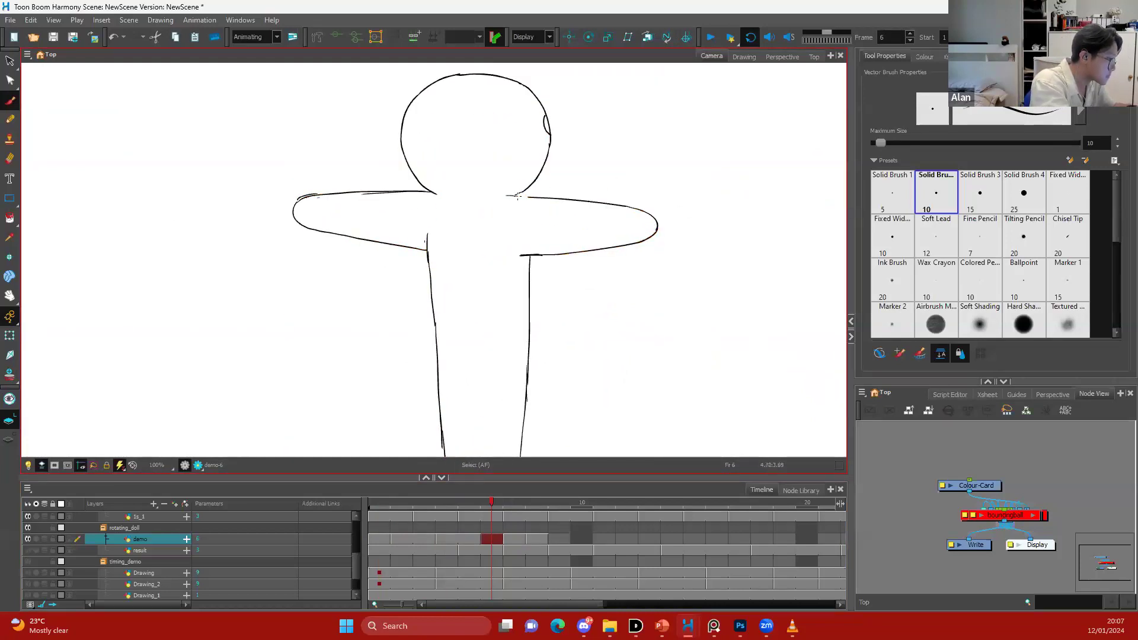
pyautogui.press('space')
pyautogui.moveTo(481, 221); pyautogui.dragTo(507, 223)
# Compare the frame 6 doll with its neighbours using onion skin, and flip through the frames up to frame 8
pyautogui.click(43, 539)
pyautogui.press('space')
pyautogui.moveTo(696, 322); pyautogui.dragTo(693, 349)
pyautogui.press('1')
pyautogui.press('space')
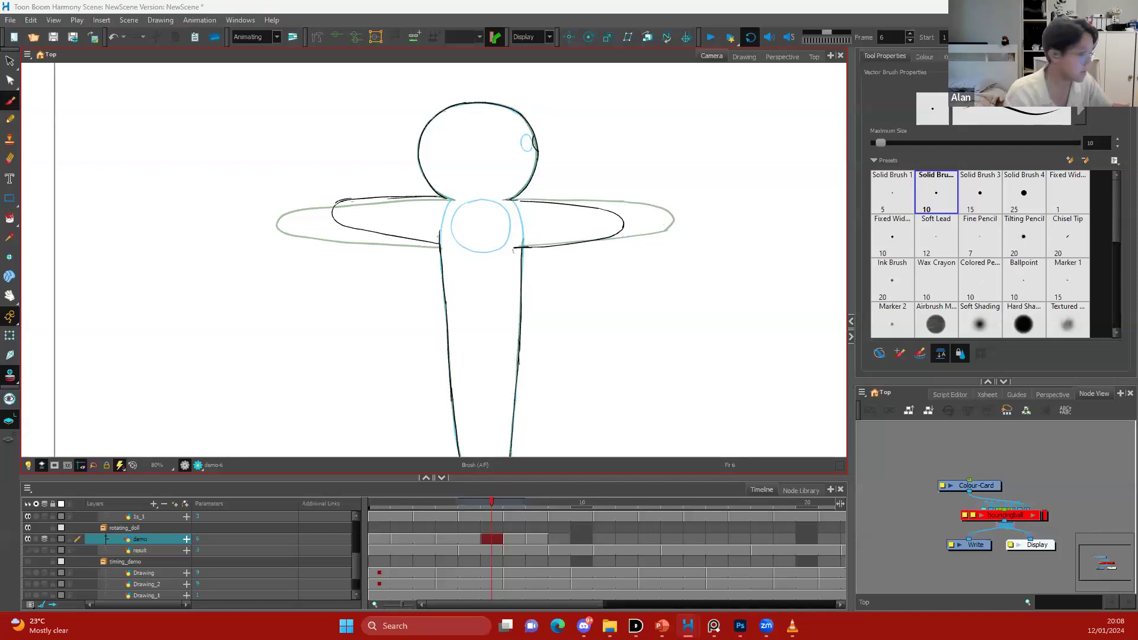
pyautogui.press('1')
pyautogui.hotkey('alt', 's')
pyautogui.press('space')
pyautogui.moveTo(649, 295); pyautogui.dragTo(655, 277)
pyautogui.press(',')
pyautogui.press('.')
pyautogui.press('.')
pyautogui.press('.')
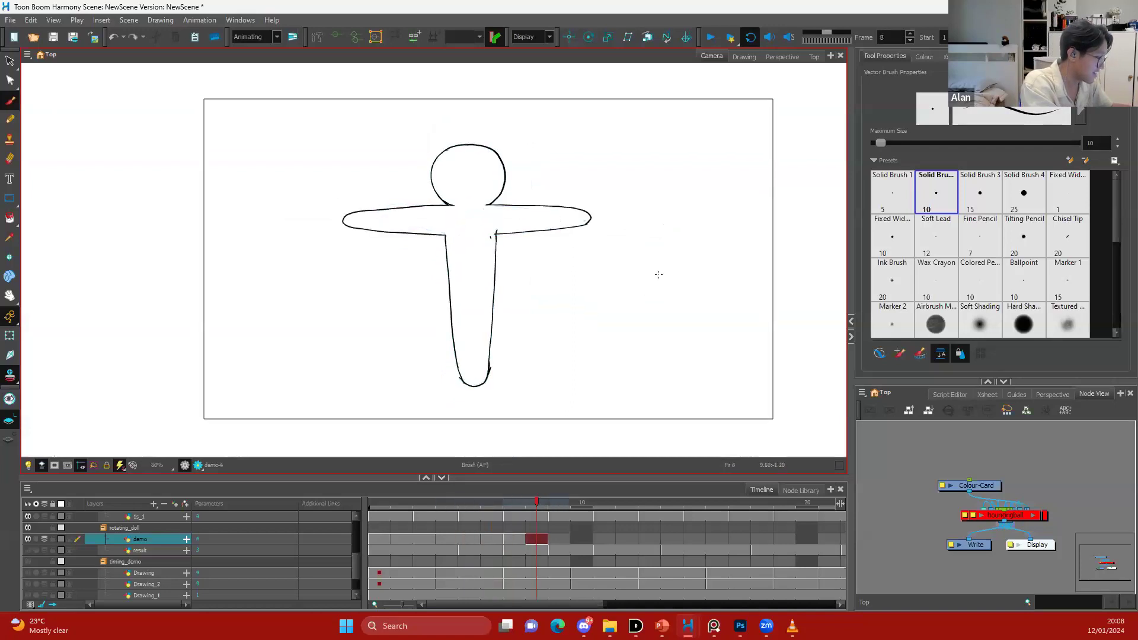
pyautogui.press(',')
pyautogui.press(',')
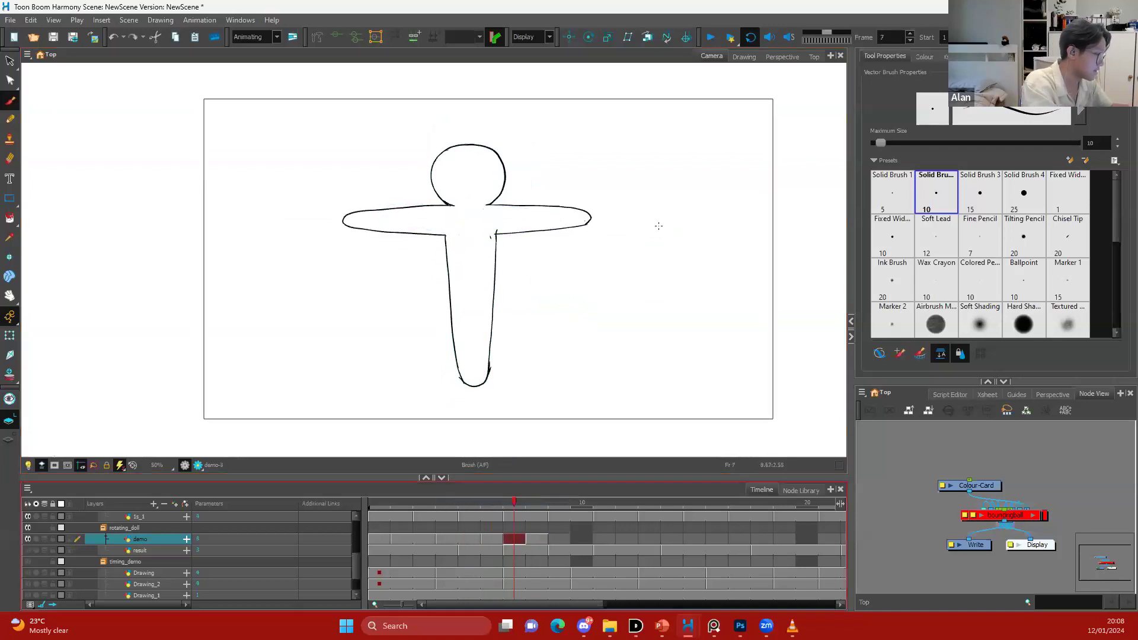
# Flip back and forth through the doll frames around frame 7 to check the turn from front to back view
pyautogui.press('.')
pyautogui.press('.')
pyautogui.press(',')
pyautogui.press(',')
pyautogui.press(',')
pyautogui.press(',')
pyautogui.press(',')
pyautogui.press(',')
pyautogui.press('.')
pyautogui.press('.')
pyautogui.press('.')
pyautogui.press('.')
pyautogui.press('.')
pyautogui.press(',')
# Copy the whole doll drawing from frame 6 for reuse on the second half of the turn
pyautogui.hotkey('alt', 's')
pyautogui.hotkey('ctrl', 'a')
pyautogui.press('.')
pyautogui.press('.')
pyautogui.press('.')
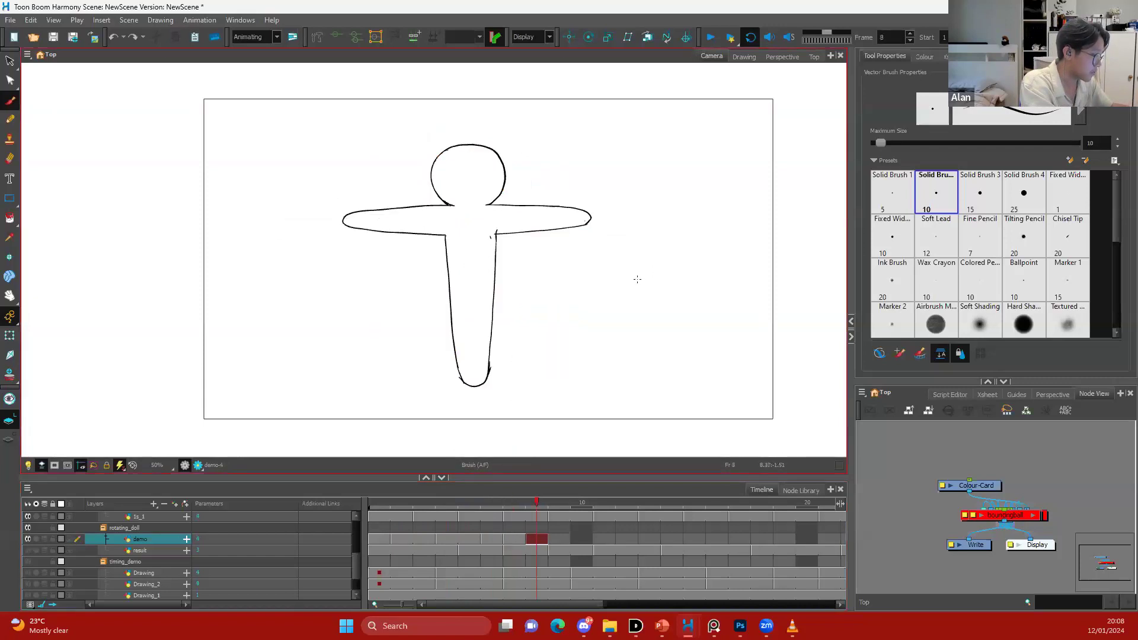
pyautogui.hotkey('ctrl', 'v')
pyautogui.hotkey('alt', 'b')
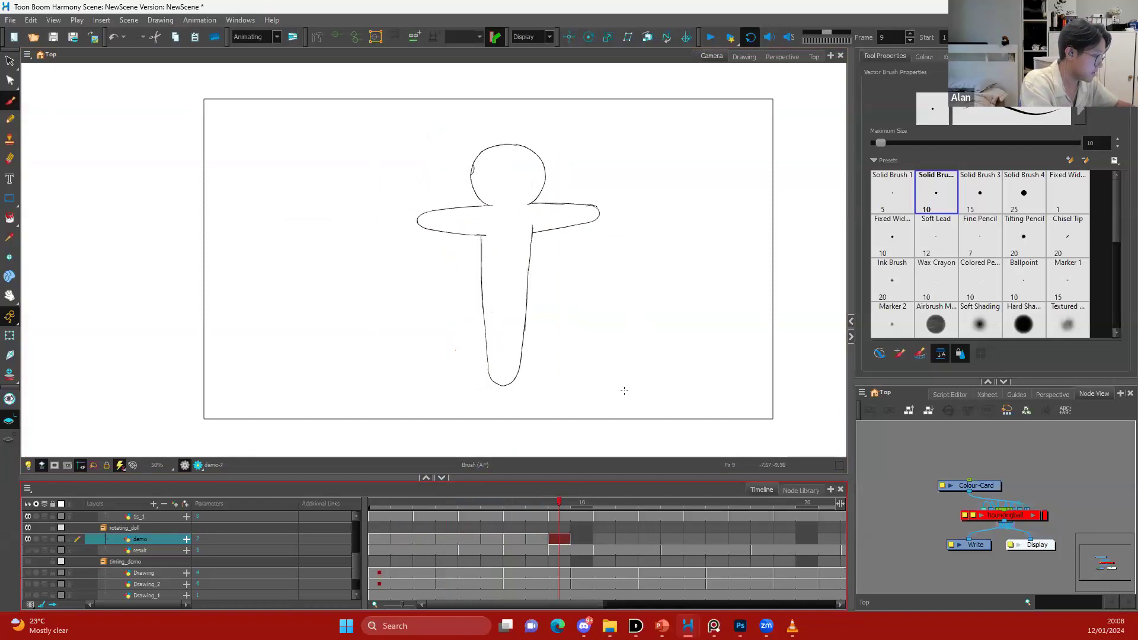
pyautogui.hotkey('alt', 's')
pyautogui.hotkey('ctrl', 'a')
pyautogui.press('Delete')
pyautogui.hotkey('alt', 'b')
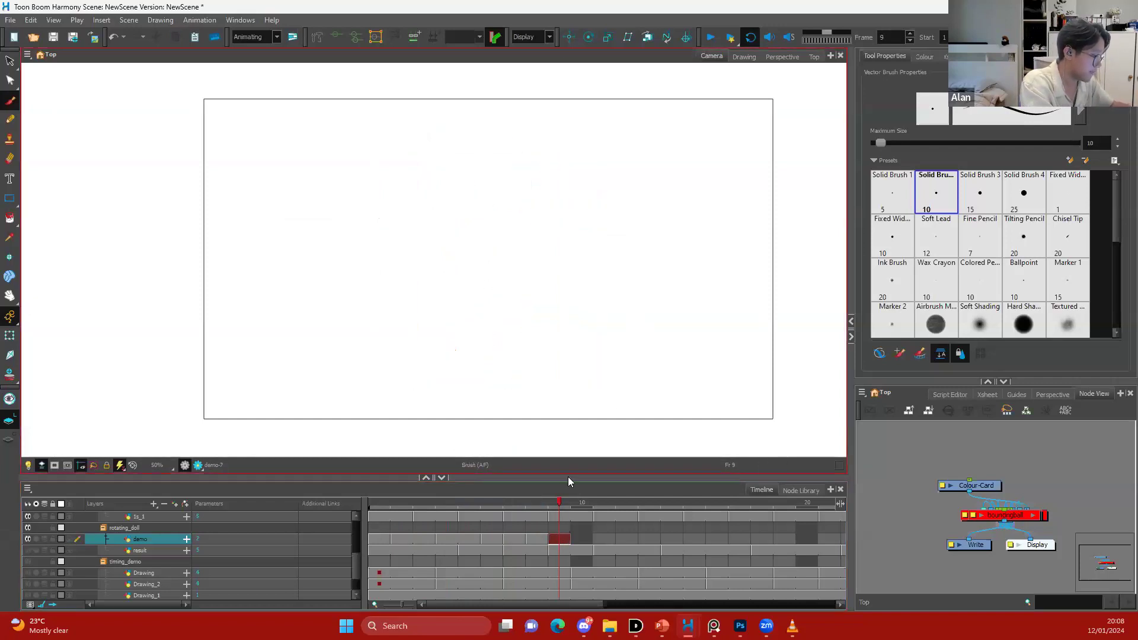
pyautogui.press(',')
pyautogui.press(',')
pyautogui.press(',')
pyautogui.press('.')
pyautogui.press('.')
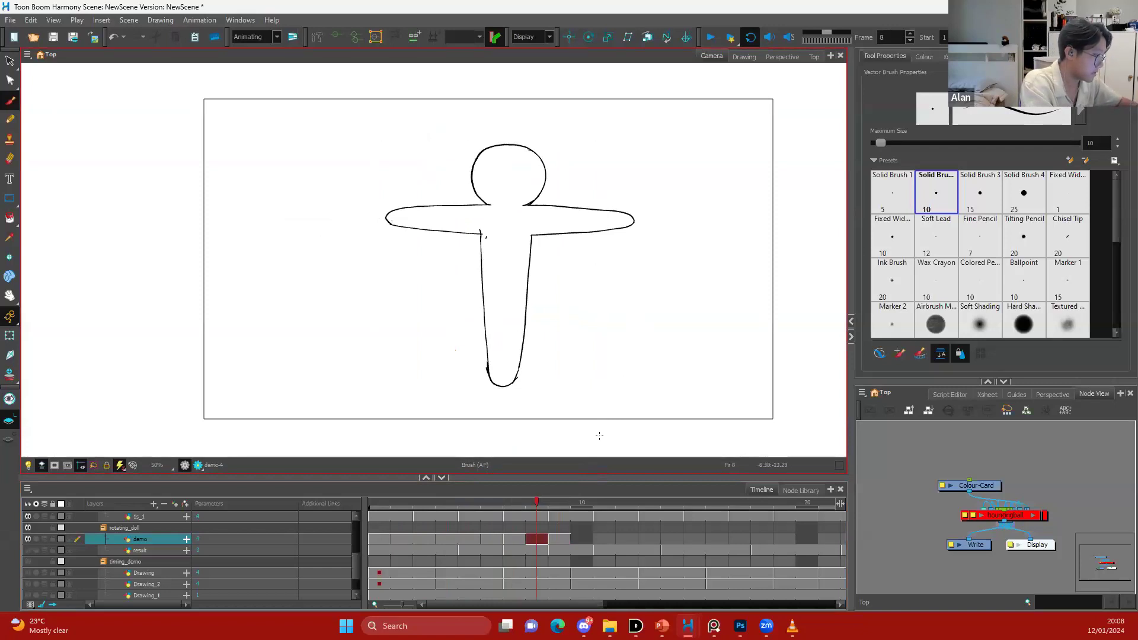
pyautogui.click(541, 541)
pyautogui.press('5')
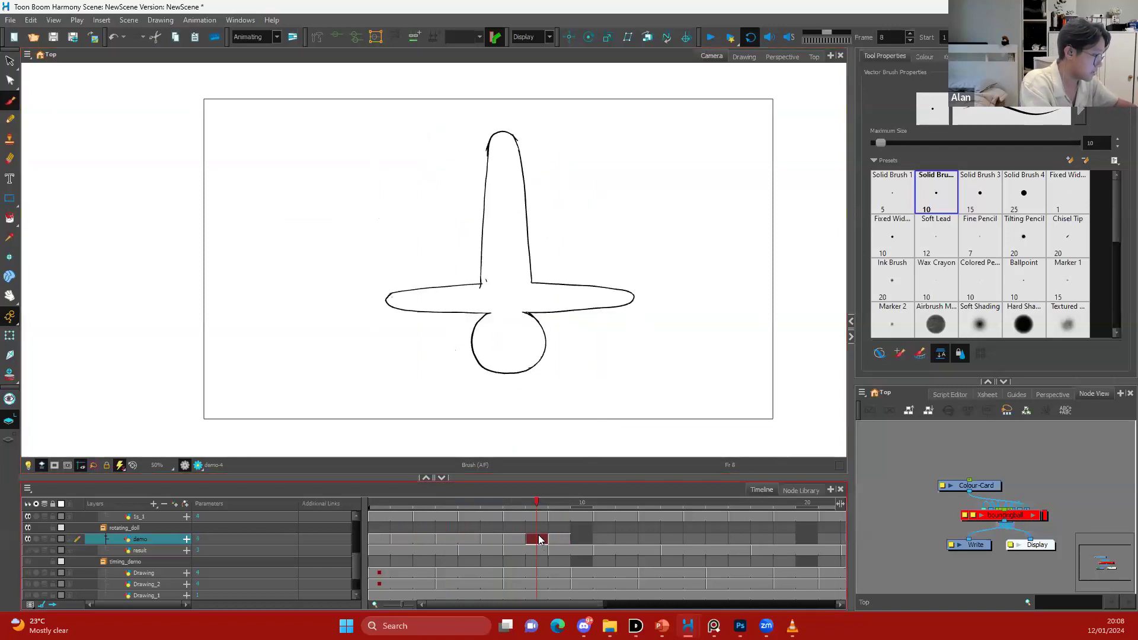
pyautogui.press('5')
pyautogui.press('4')
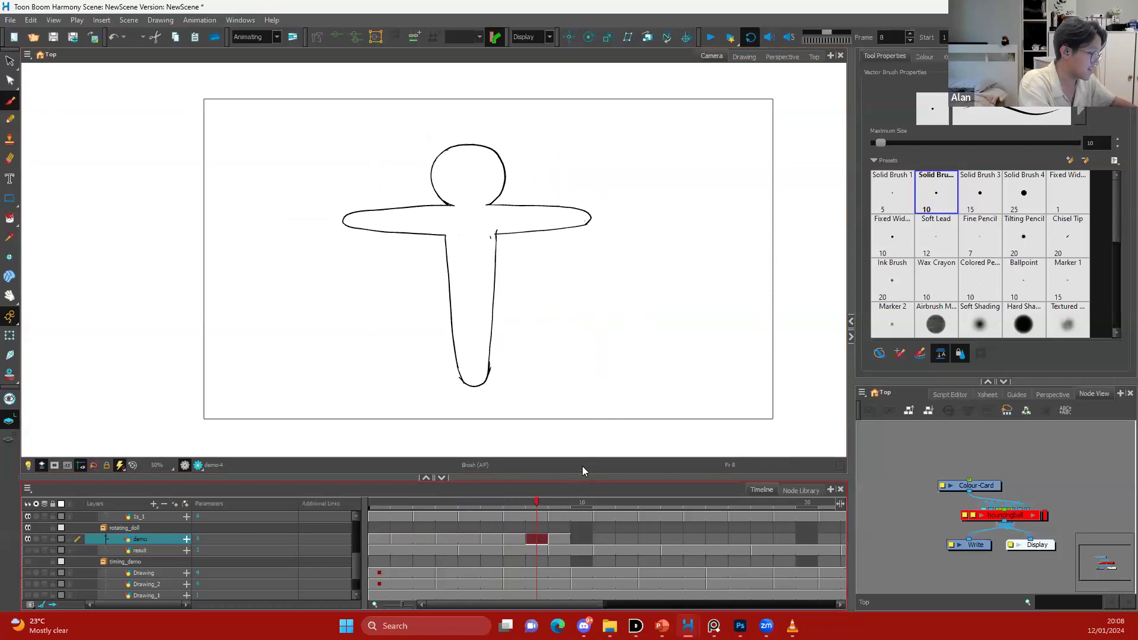
# Paste the copied frame 6 doll into frame 9 and mirror it horizontally
pyautogui.press(',')
pyautogui.press('.')
pyautogui.press(',')
pyautogui.press('.')
pyautogui.press('.')
pyautogui.hotkey('ctrl', 'v')
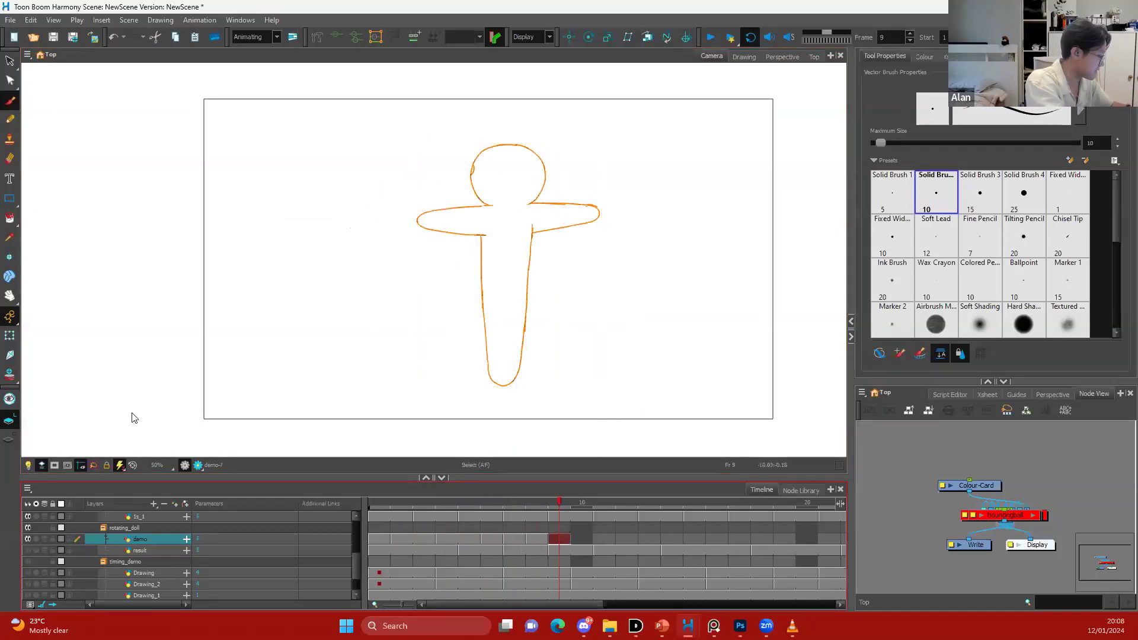
# Turn on onion skin and align the mirrored doll at frame 9 with the frame 8 doll
pyautogui.click(44, 539)
pyautogui.moveTo(544, 203); pyautogui.dragTo(553, 223)
pyautogui.moveTo(539, 217); pyautogui.dragTo(514, 210)
pyautogui.moveTo(517, 166); pyautogui.dragTo(515, 166)
pyautogui.moveTo(501, 409); pyautogui.dragTo(504, 407)
# Check the aligned drawing against its neighbours, copy the side-view doll from frame 5 and go to frame 10
pyautogui.press('.')
pyautogui.press(',')
pyautogui.press(',')
pyautogui.press(',')
pyautogui.press(',')
pyautogui.press(',')
pyautogui.press('.')
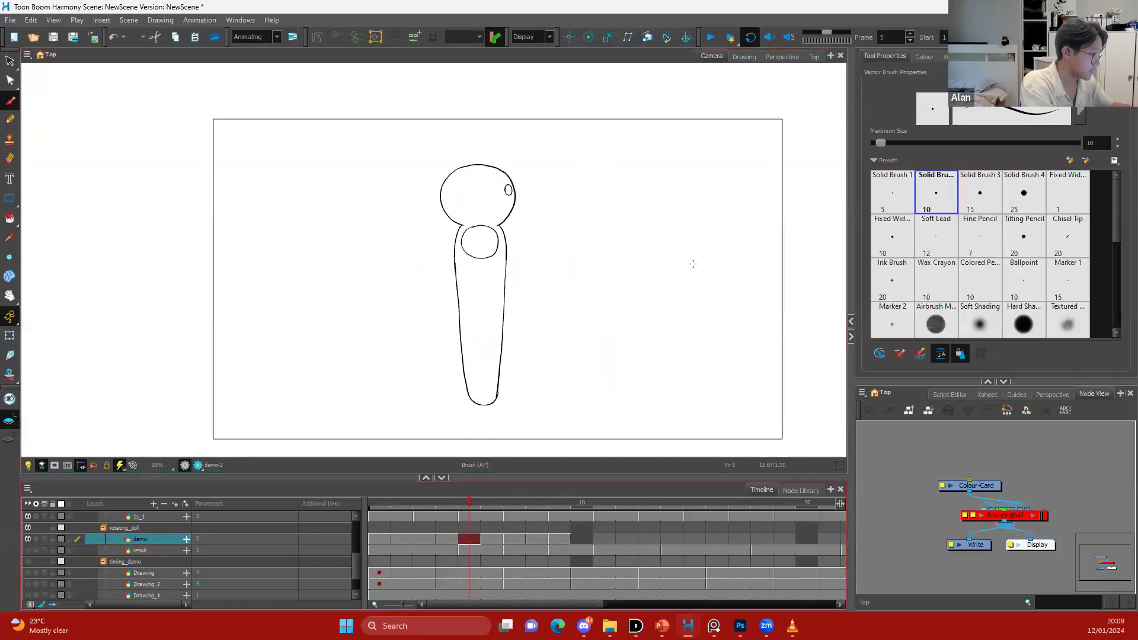
pyautogui.press('.')
pyautogui.press('.')
pyautogui.press('.')
pyautogui.press('.')
pyautogui.press('.')
pyautogui.hotkey('ctrl', 'v')
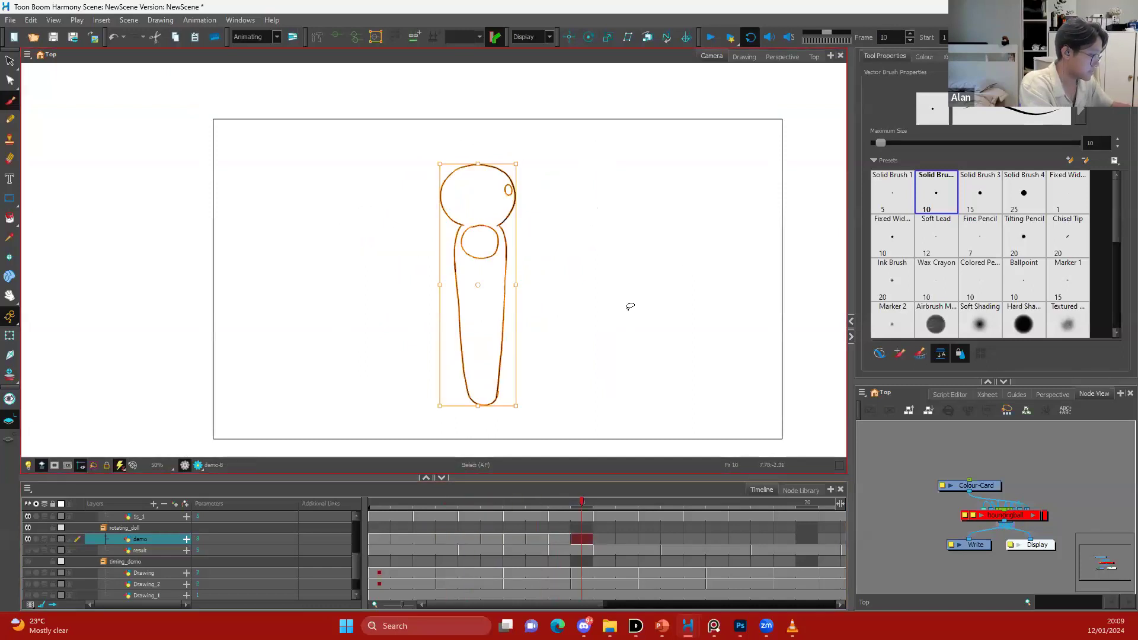
pyautogui.click(582, 537)
pyautogui.press('4')
pyautogui.click(646, 323)
pyautogui.hotkey('ctrl', 'a')
pyautogui.press('Delete')
pyautogui.hotkey('alt', 'b')
pyautogui.click(560, 536)
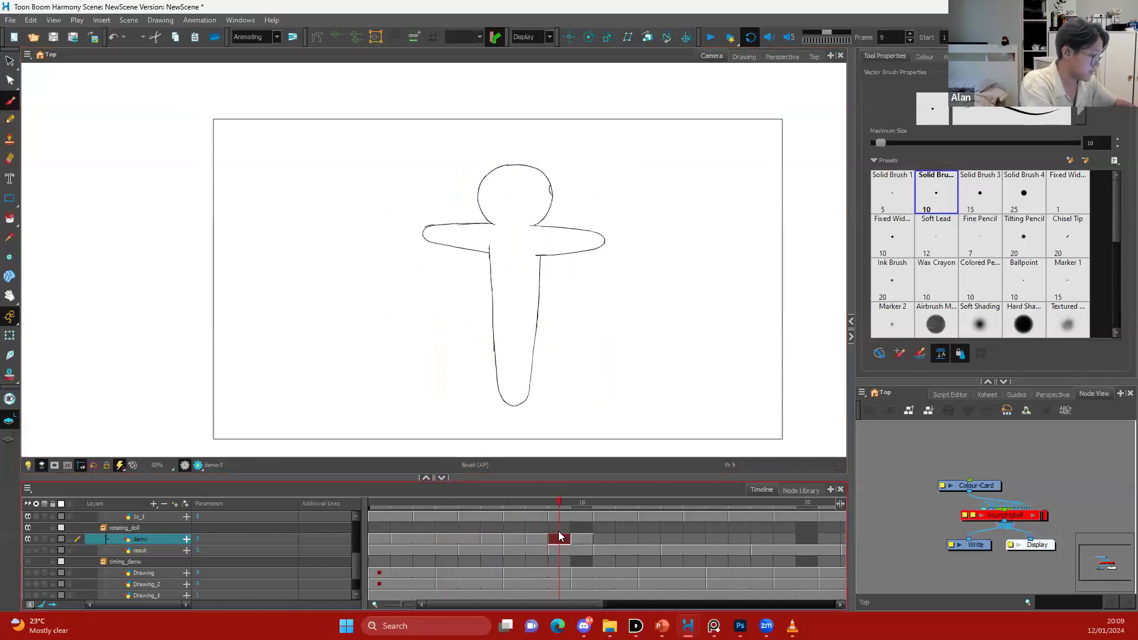
pyautogui.press('4')
pyautogui.press('.')
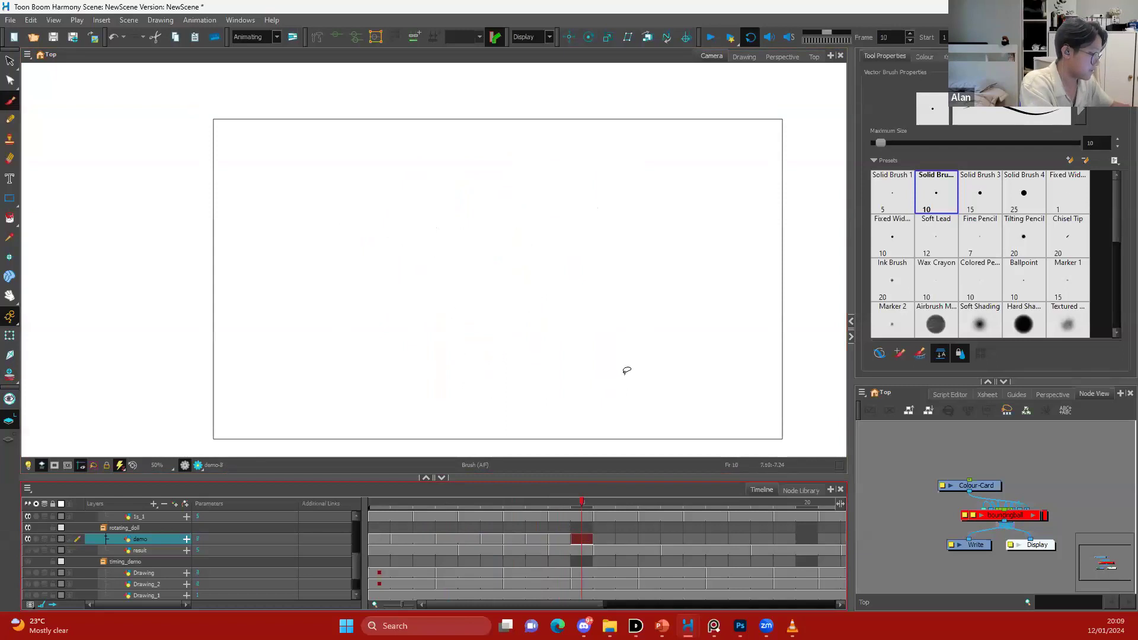
# Paste the side-view doll into frame 10, mirror it horizontally and align it with the frame 9 doll using onion skin
pyautogui.hotkey('ctrl', 'v')
pyautogui.click(44, 538)
pyautogui.click(568, 209)
pyautogui.moveTo(538, 221); pyautogui.dragTo(503, 222)
pyautogui.moveTo(488, 407); pyautogui.dragTo(493, 406)
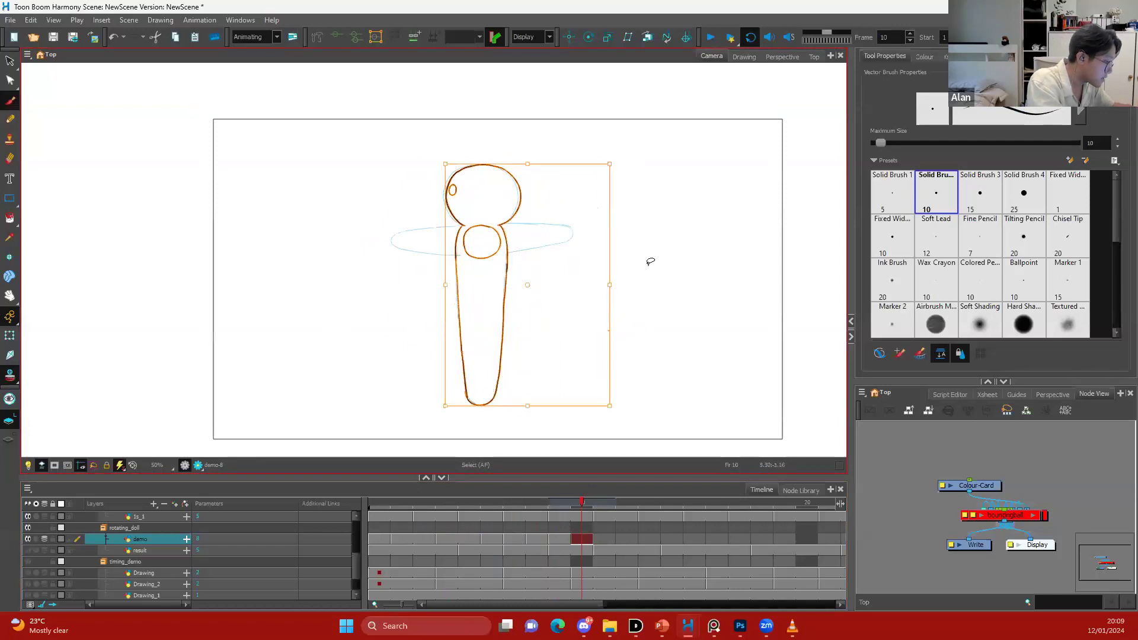
pyautogui.moveTo(555, 165); pyautogui.dragTo(555, 162)
pyautogui.click(687, 181)
pyautogui.hotkey('alt', 'b')
# Flip through the frames between 10 and 2 to compare the mirrored side view with the earlier drawings
pyautogui.press(',')
pyautogui.press('.')
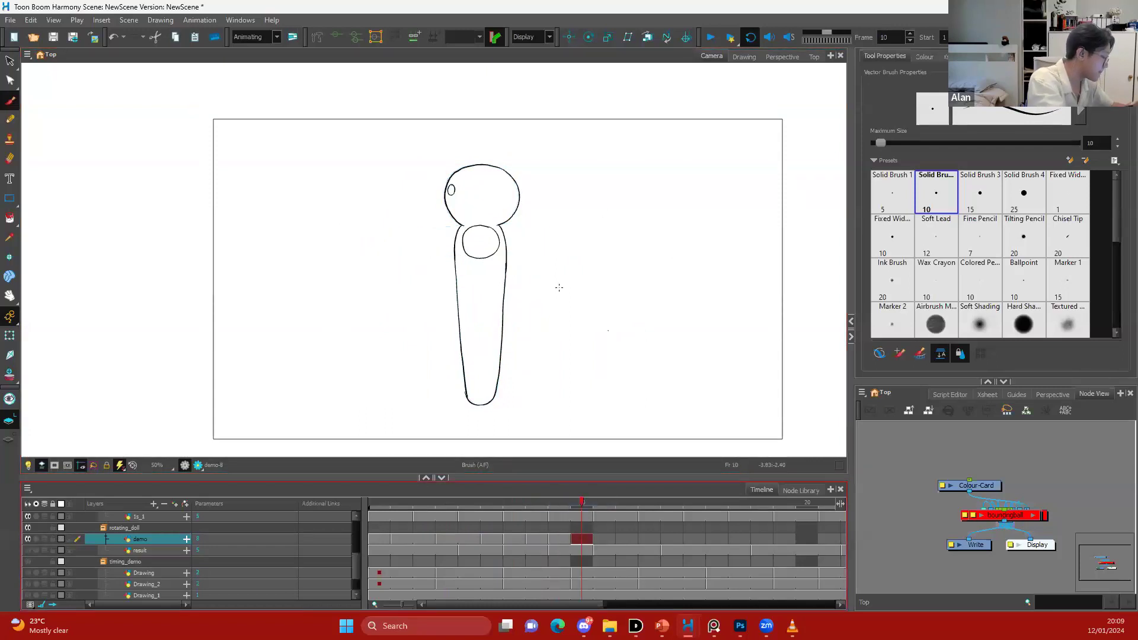
pyautogui.press(',')
pyautogui.press(',')
pyautogui.press('.')
pyautogui.press('.')
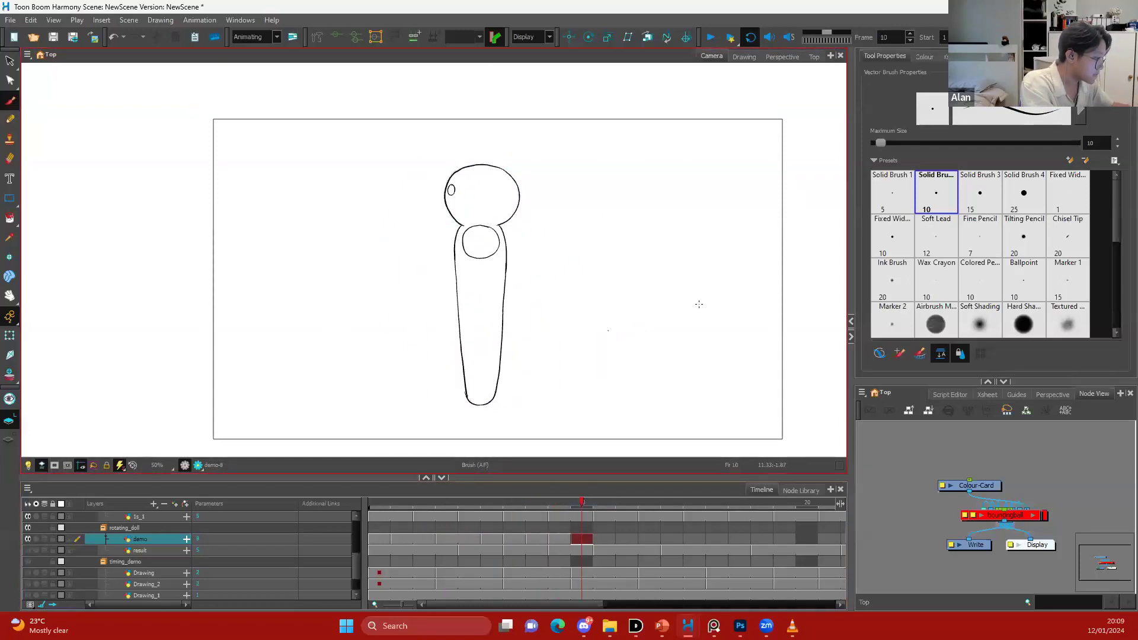
pyautogui.press(',')
pyautogui.press(',')
pyautogui.press(',')
pyautogui.press(',')
pyautogui.press(',')
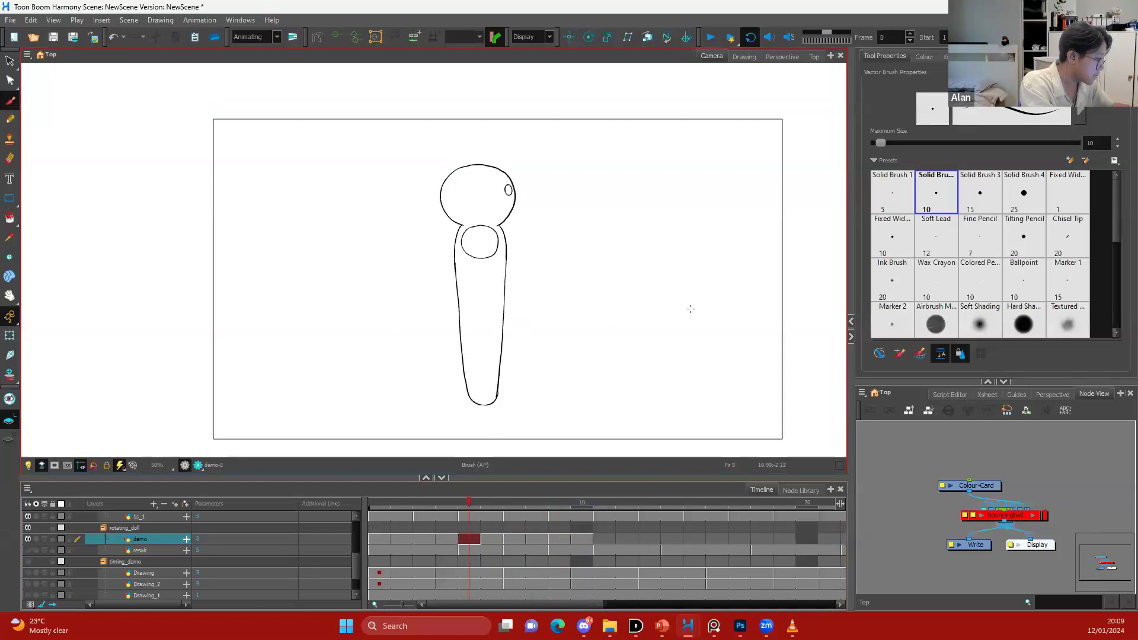
pyautogui.press('.')
pyautogui.press(',')
pyautogui.press(',')
pyautogui.press(',')
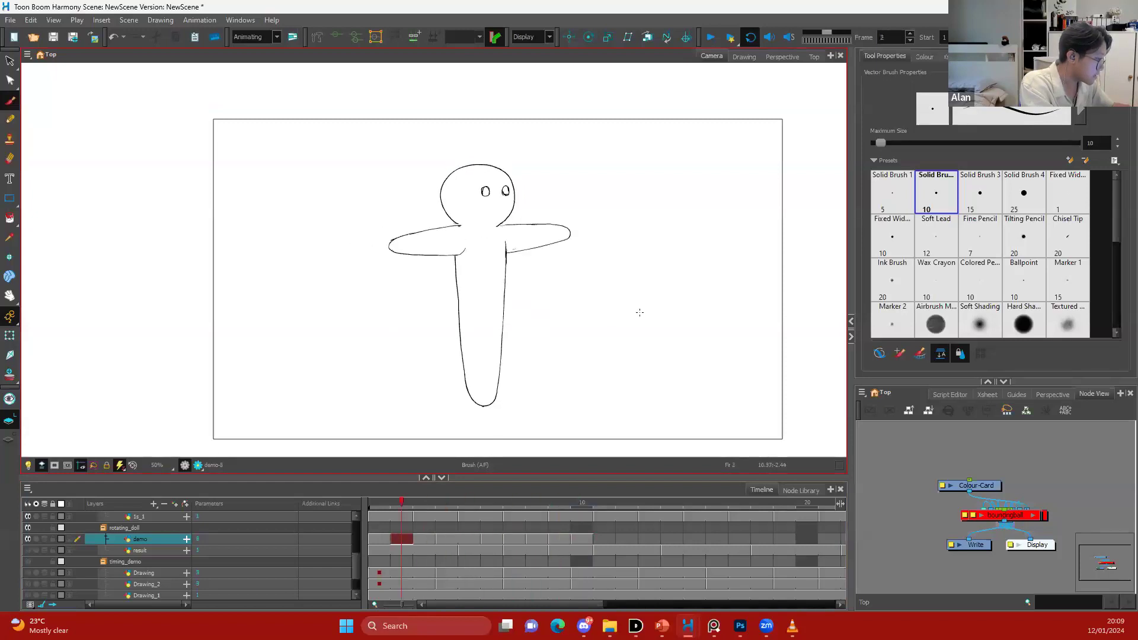
# Clean up the outline of the doll's right-hand eye at frame 2
pyautogui.moveTo(602, 281); pyautogui.dragTo(585, 365)
pyautogui.press('2')
pyautogui.press('2')
pyautogui.press('2')
pyautogui.moveTo(620, 287)
pyautogui.mouseDown()
pyautogui.moveTo(579, 286)
pyautogui.moveTo(563, 315)
pyautogui.mouseUp()
pyautogui.press('2')
pyautogui.press('2')
pyautogui.press('e')
pyautogui.hotkey('alt', 'b')
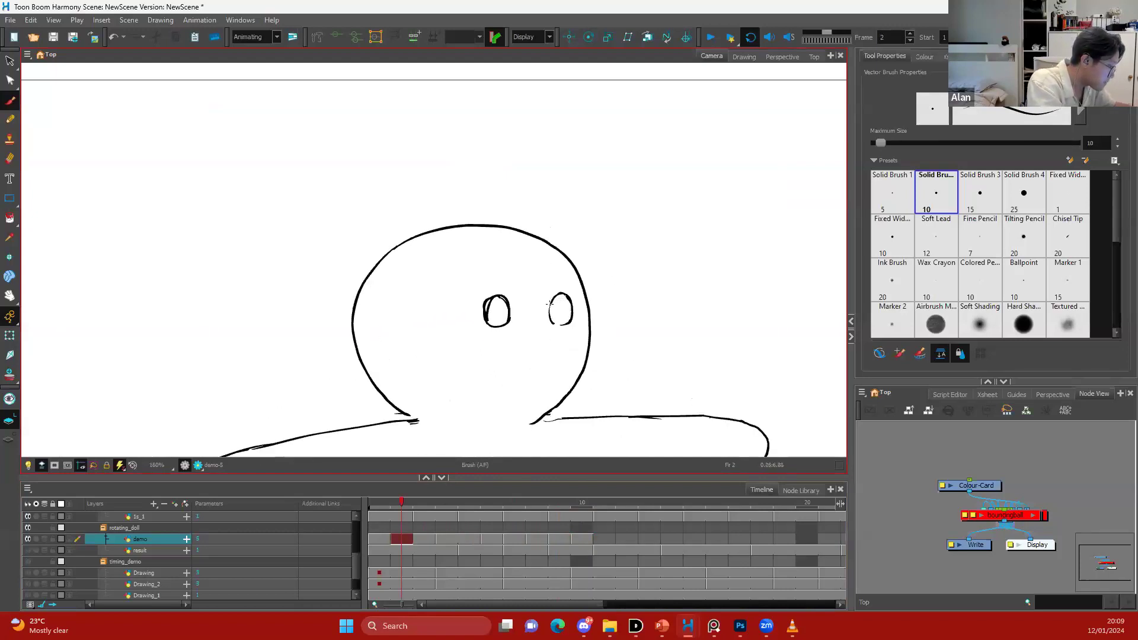
pyautogui.scroll(-5, 571, 315)
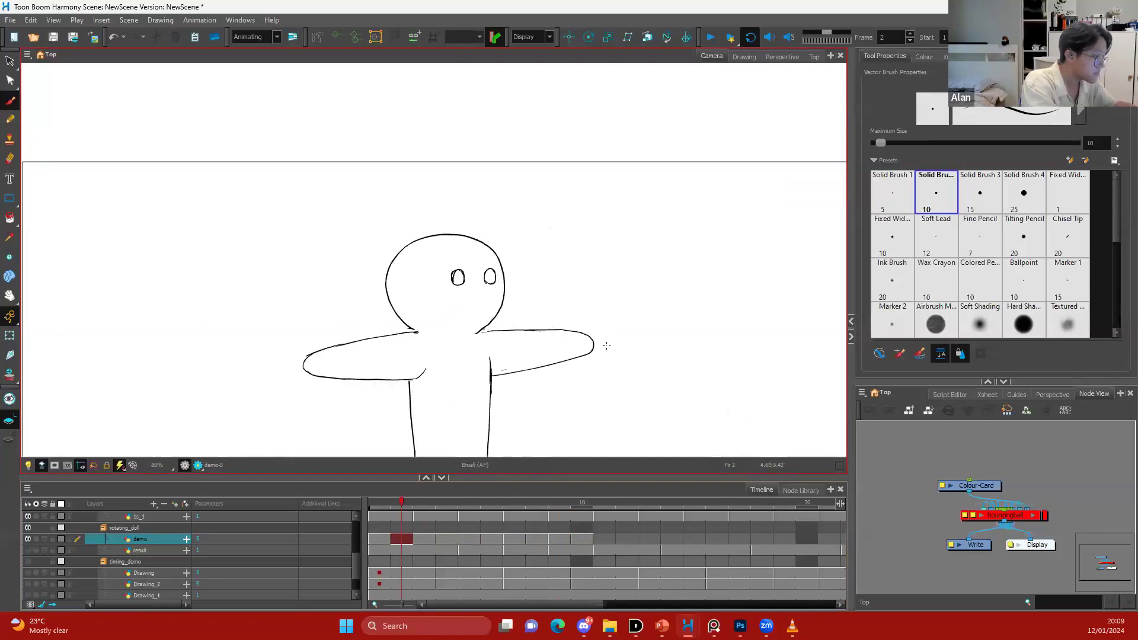
# Copy the whole doll drawing from frame 2 and paste it into frame 11
pyautogui.hotkey('ctrl', 'a')
pyautogui.press('g')
pyautogui.press('g')
pyautogui.press('g')
pyautogui.press('g')
pyautogui.press('g')
pyautogui.press('g')
pyautogui.press('g')
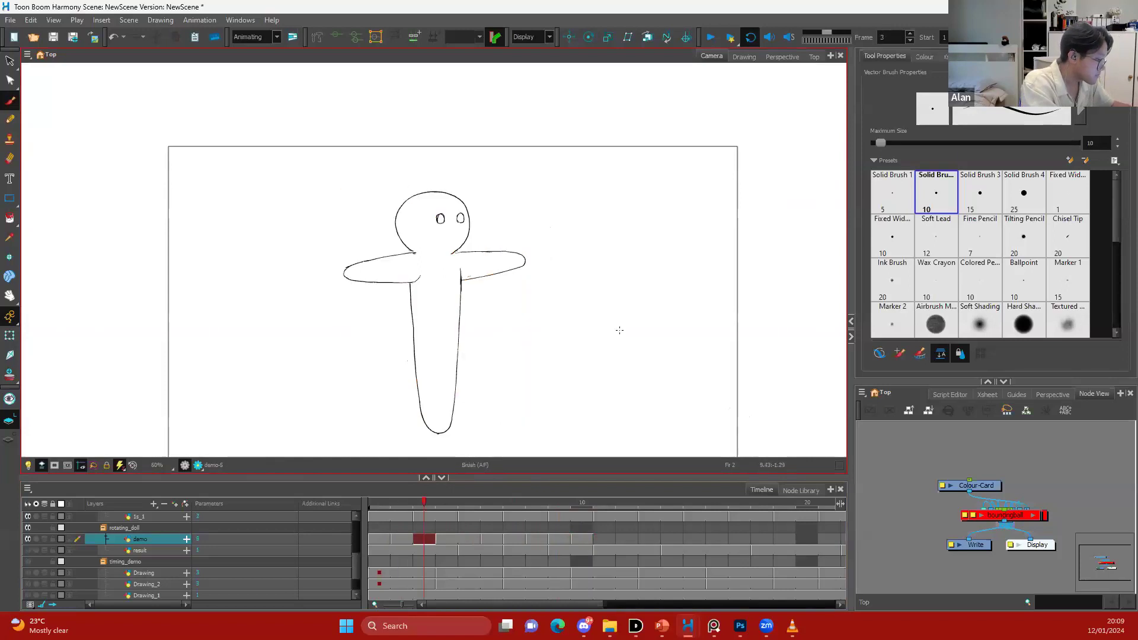
pyautogui.press('.')
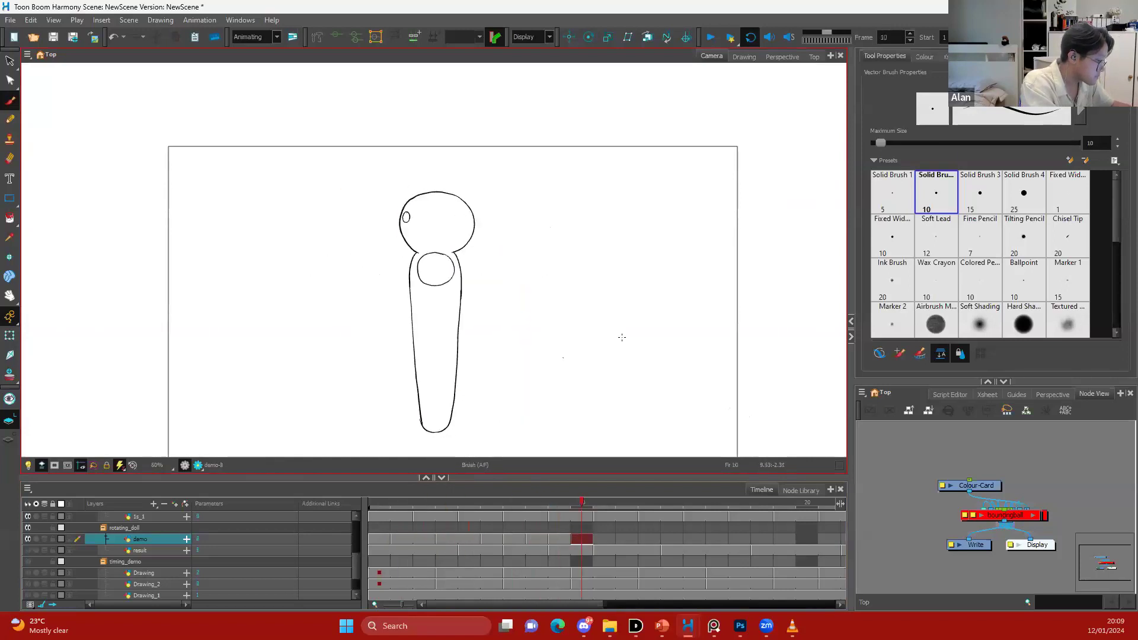
pyautogui.press('.')
pyautogui.hotkey('ctrl', 'a')
pyautogui.hotkey('ctrl', 'a')
pyautogui.click(604, 544)
pyautogui.hotkey('ctrl', 'a')
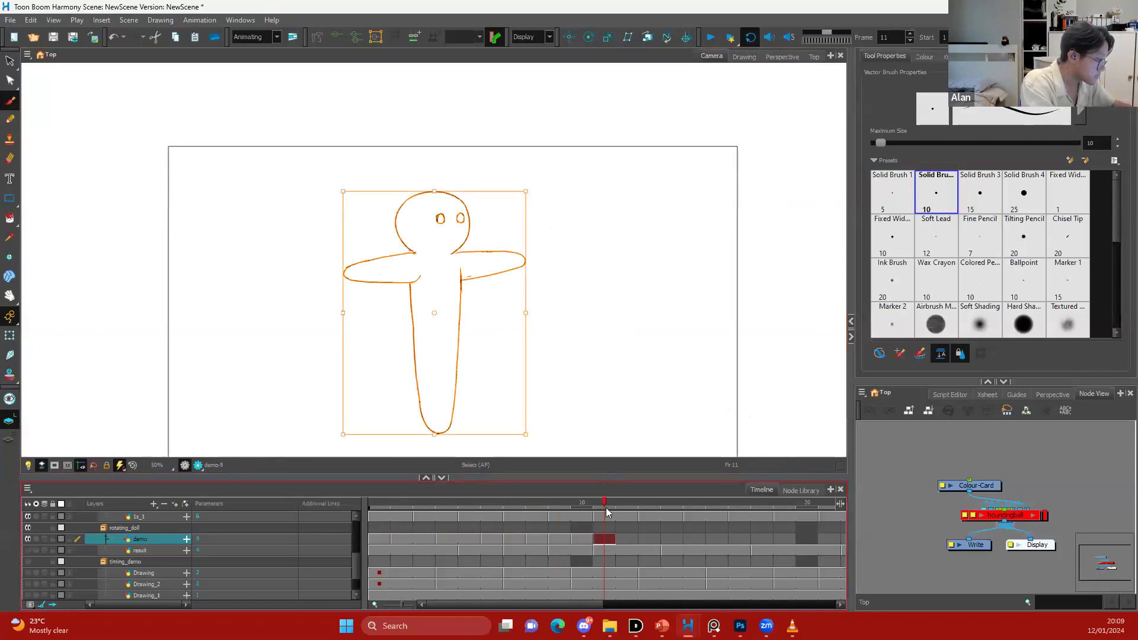
pyautogui.press('4')
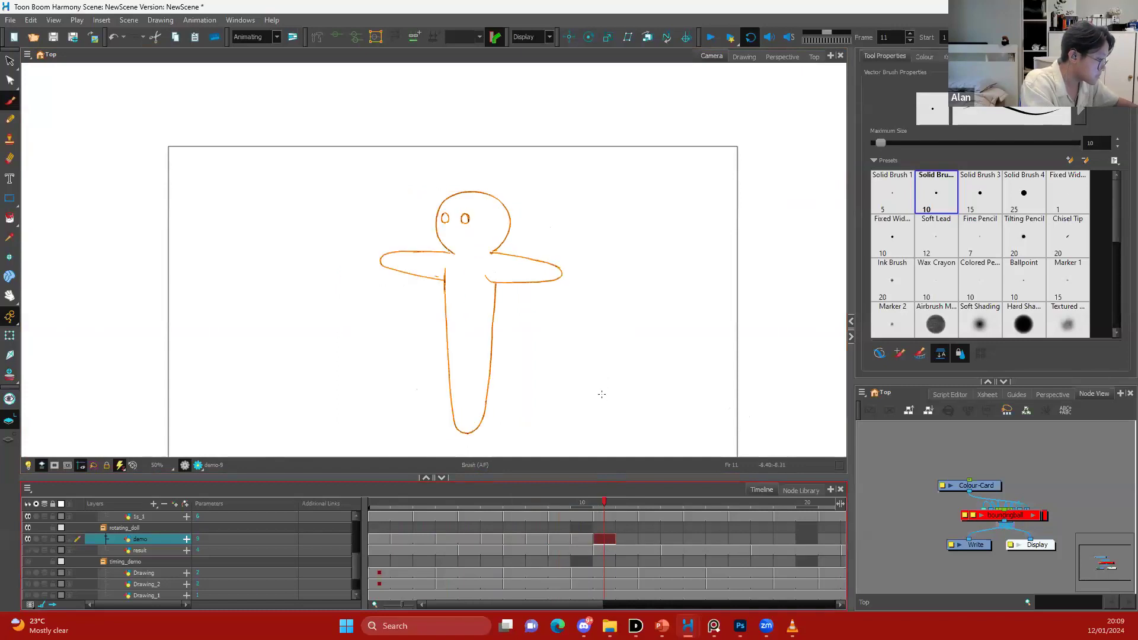
pyautogui.press('Escape')
pyautogui.hotkey('alt', 'b')
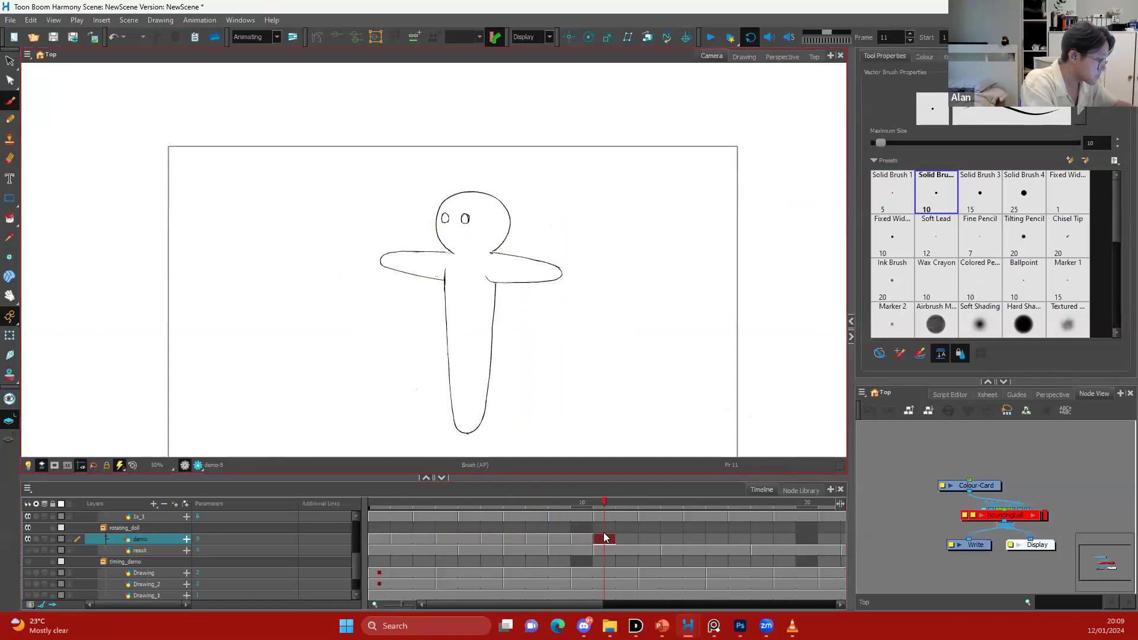
pyautogui.click(603, 539)
pyautogui.hotkey('ctrl', 'z')
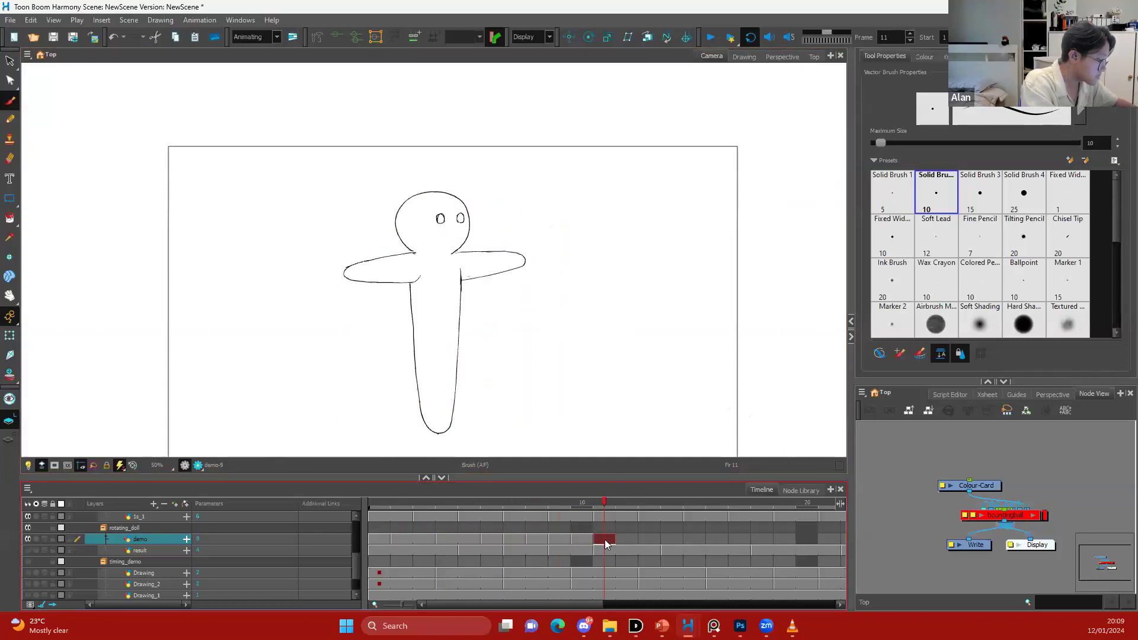
# Replace the frame 11 drawing with a horizontally mirrored copy of the frame 2 doll
pyautogui.hotkey('alt', 'i')
pyautogui.moveTo(581, 227)
pyautogui.mouseDown()
pyautogui.moveTo(549, 419)
pyautogui.moveTo(590, 355)
pyautogui.mouseUp()
pyautogui.press('Delete')
pyautogui.hotkey('ctrl', 'v')
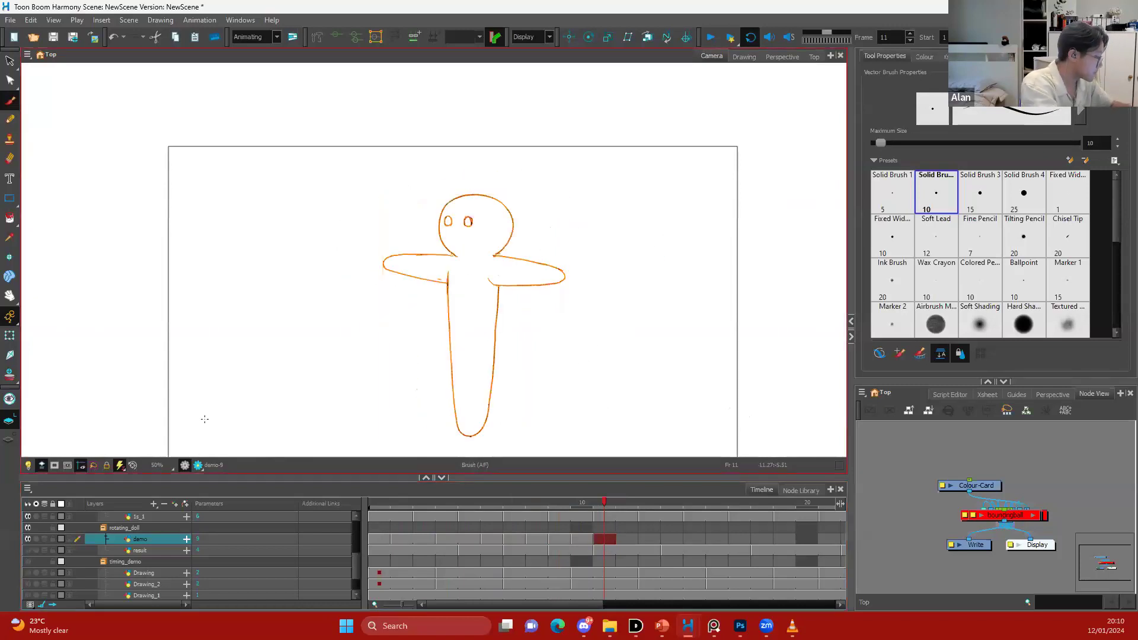
# Align the mirrored doll at frame 11 with the frame 10 doll using onion skin, and turn onion skin off
pyautogui.click(45, 539)
pyautogui.press('s')
pyautogui.moveTo(496, 253); pyautogui.dragTo(462, 244)
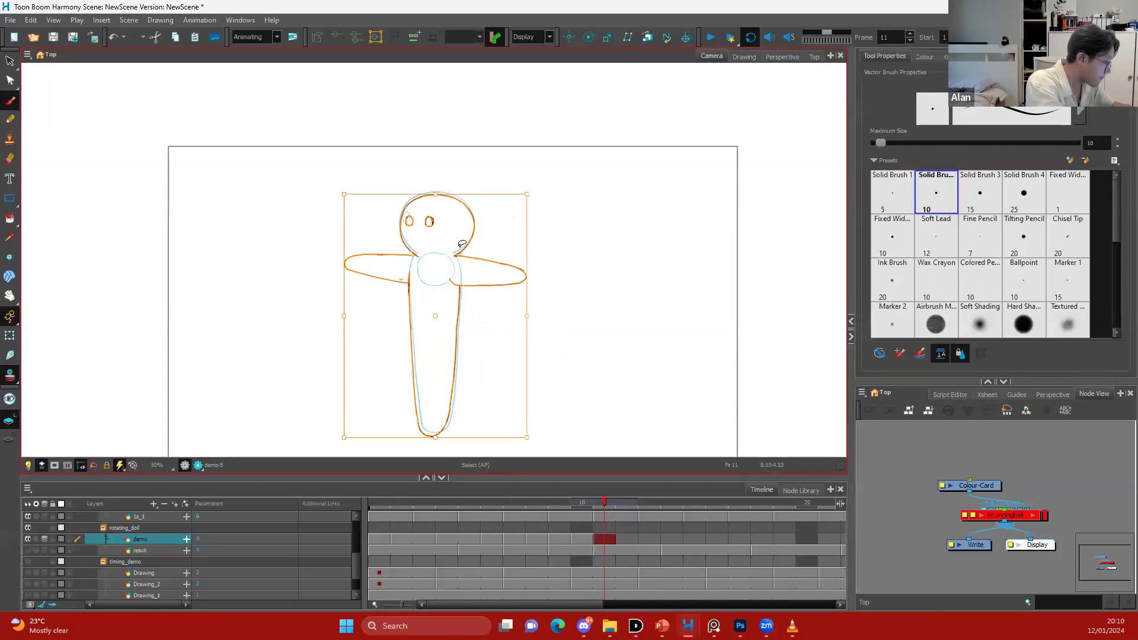
pyautogui.moveTo(458, 437); pyautogui.dragTo(463, 438)
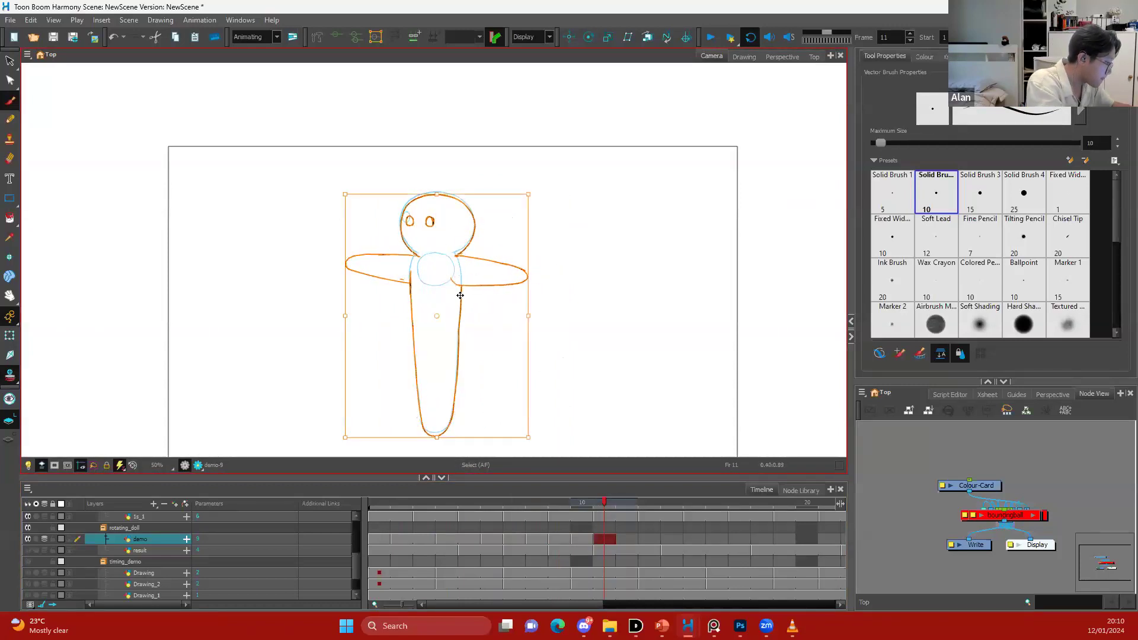
pyautogui.hotkey('alt', 'b')
pyautogui.press(',')
pyautogui.press('.')
pyautogui.click(47, 540)
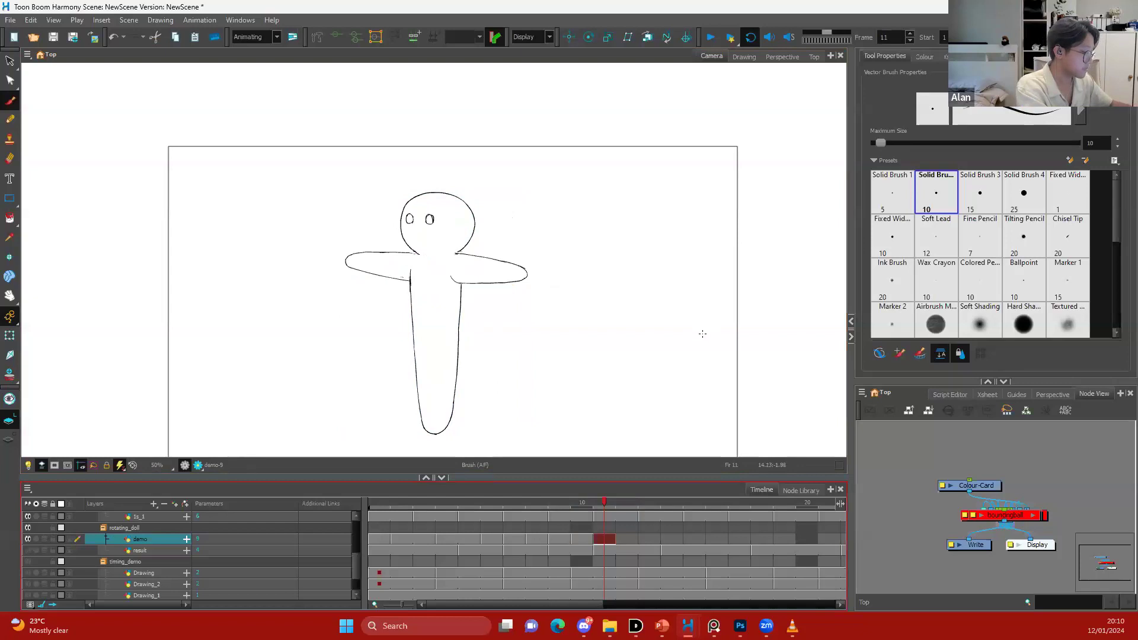
# Play the rotation, copy the front-view doll from frame 1 and paste it into frame 12
pyautogui.press('Return')
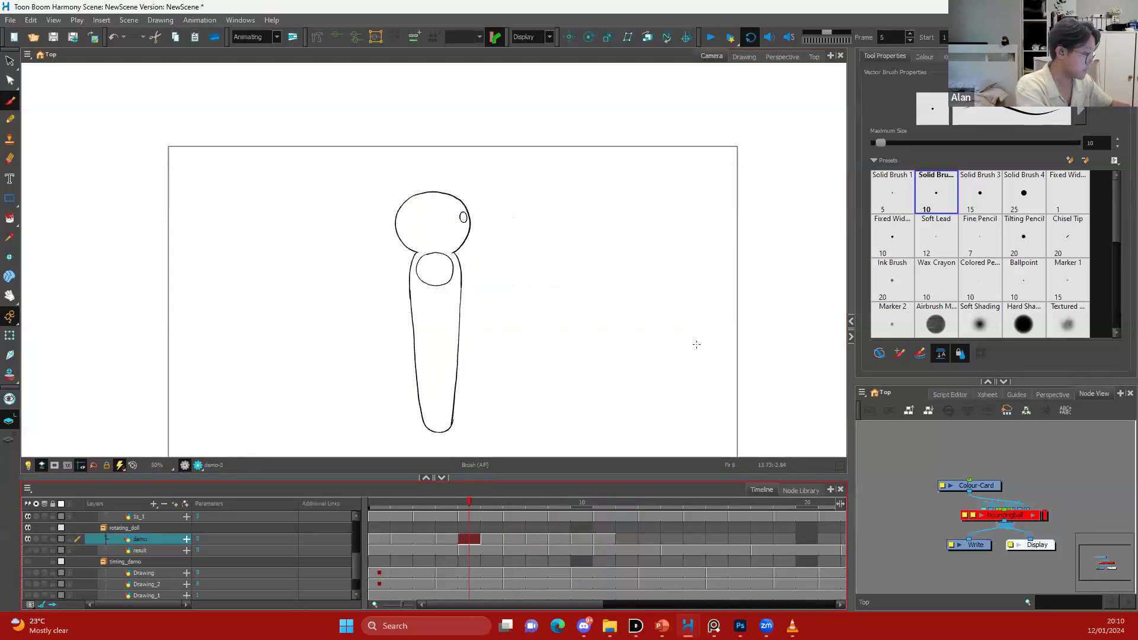
pyautogui.click(622, 538)
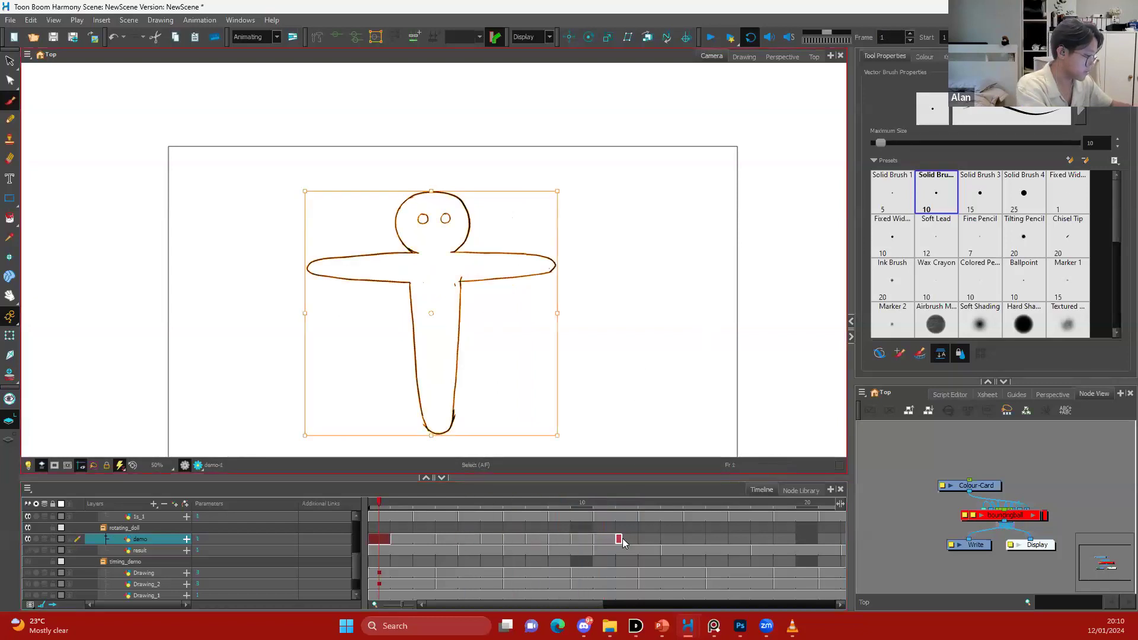
pyautogui.press('F5')
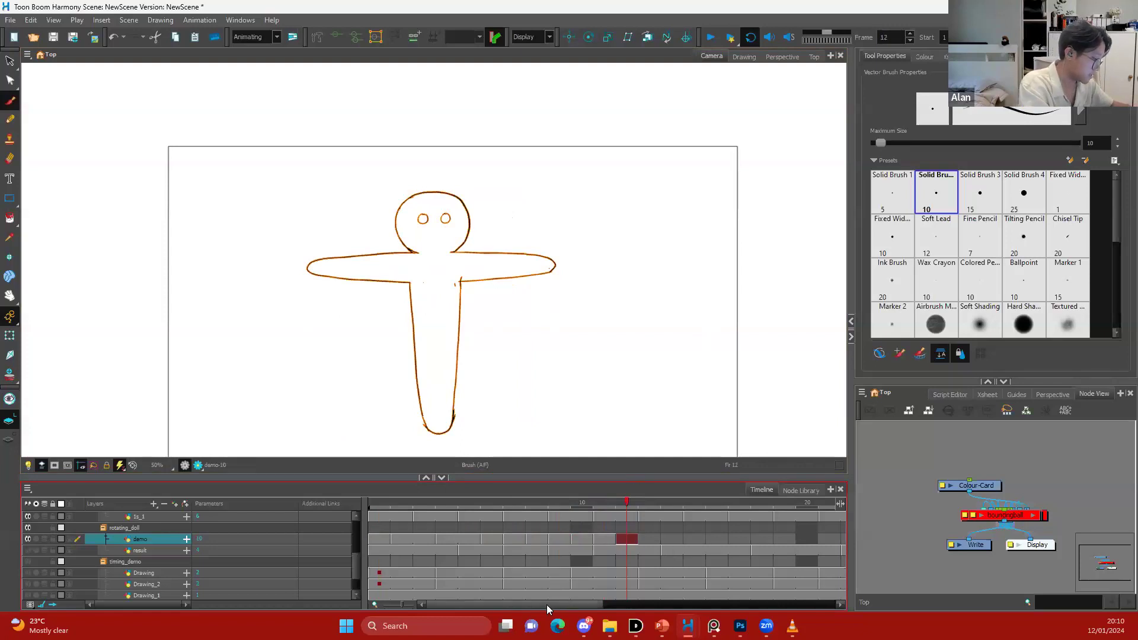
# Lengthen the exposures of the demo layer's drawings between the front view and the back view
pyautogui.moveTo(389, 538); pyautogui.dragTo(413, 537)
pyautogui.click(471, 539)
pyautogui.hotkey('alt', 'o')
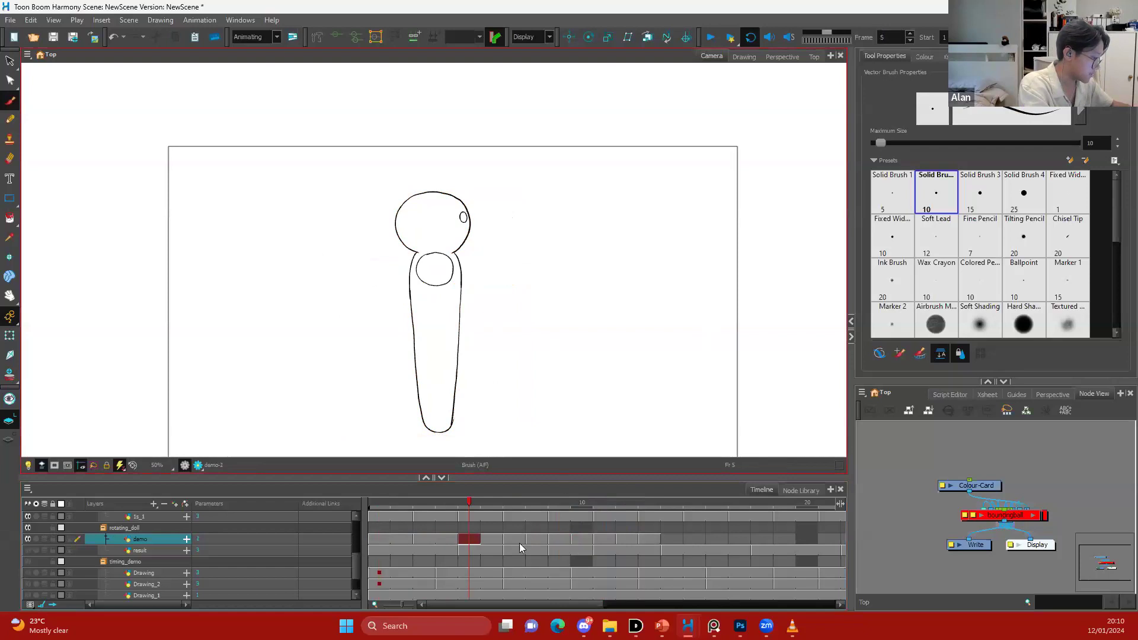
pyautogui.click(517, 538)
pyautogui.click(537, 538)
pyautogui.click(560, 539)
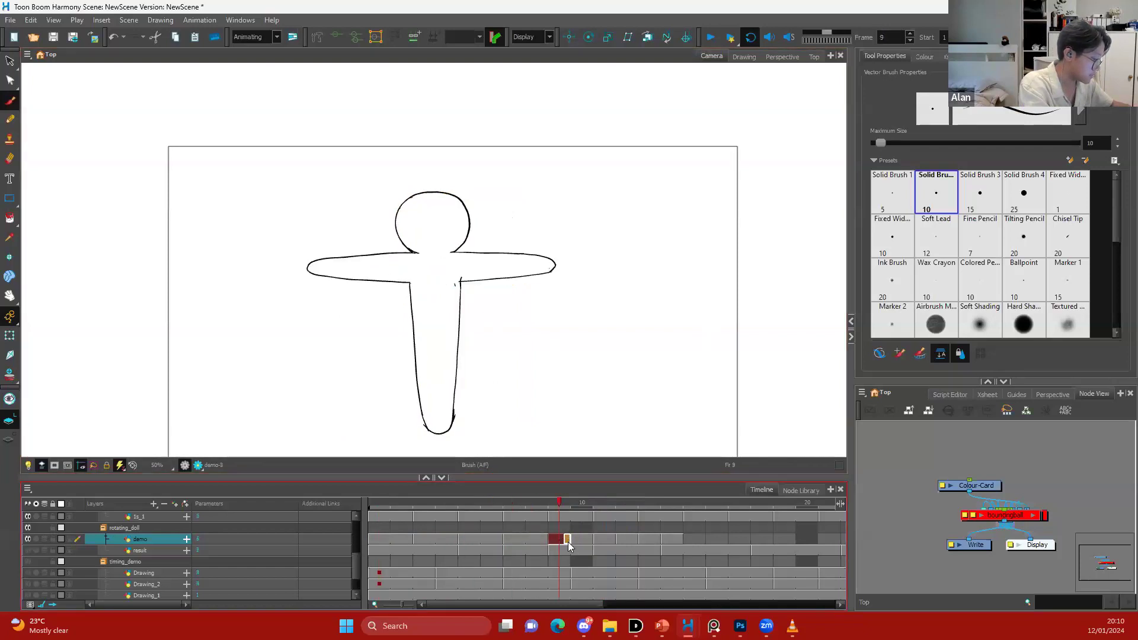
# Lengthen the exposures of the remaining demo layer drawings after the back view, up to frame 19
pyautogui.click(604, 539)
pyautogui.moveTo(577, 604); pyautogui.dragTo(591, 605)
pyautogui.moveTo(575, 540); pyautogui.dragTo(643, 540)
pyautogui.press('g')
pyautogui.moveTo(590, 604); pyautogui.dragTo(610, 605)
pyautogui.moveTo(615, 540); pyautogui.dragTo(635, 542)
pyautogui.press('g')
pyautogui.moveTo(579, 605); pyautogui.dragTo(595, 609)
pyautogui.moveTo(615, 541); pyautogui.dragTo(629, 543)
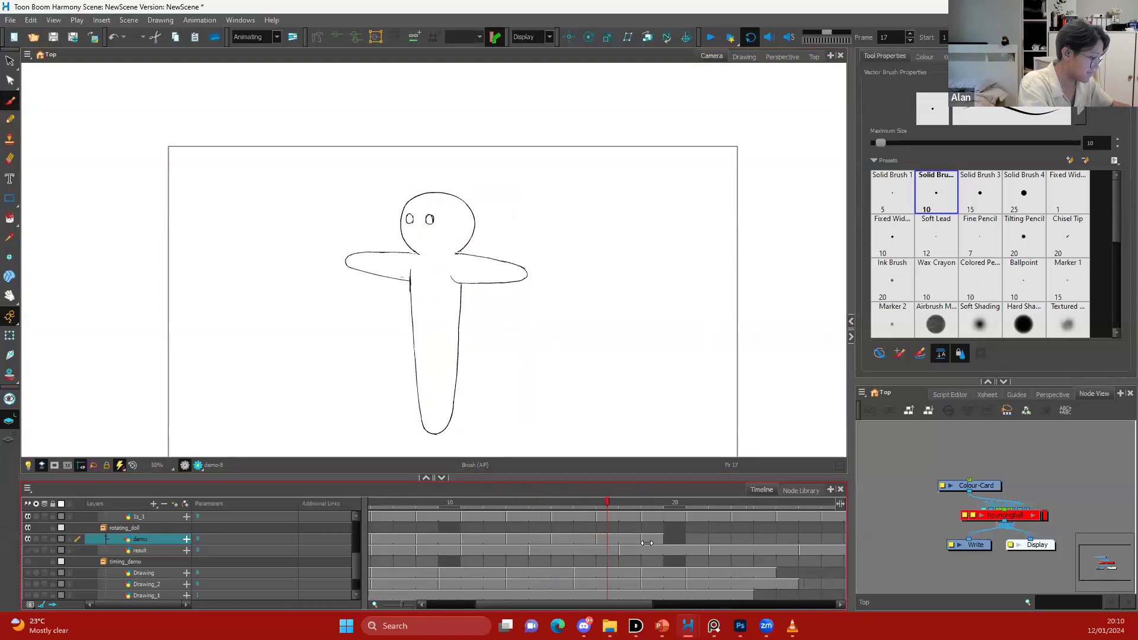
# Shorten the scene so that it ends at frame 18
pyautogui.click(647, 540)
pyautogui.moveTo(615, 607); pyautogui.dragTo(809, 544)
pyautogui.moveTo(780, 504)
pyautogui.mouseDown()
pyautogui.moveTo(360, 552)
pyautogui.moveTo(520, 544)
pyautogui.mouseUp()
pyautogui.moveTo(681, 316)
pyautogui.mouseDown()
pyautogui.moveTo(661, 292)
pyautogui.moveTo(668, 315)
pyautogui.mouseUp()
pyautogui.press('1')
pyautogui.press('1')
pyautogui.scroll(1, 660, 314)
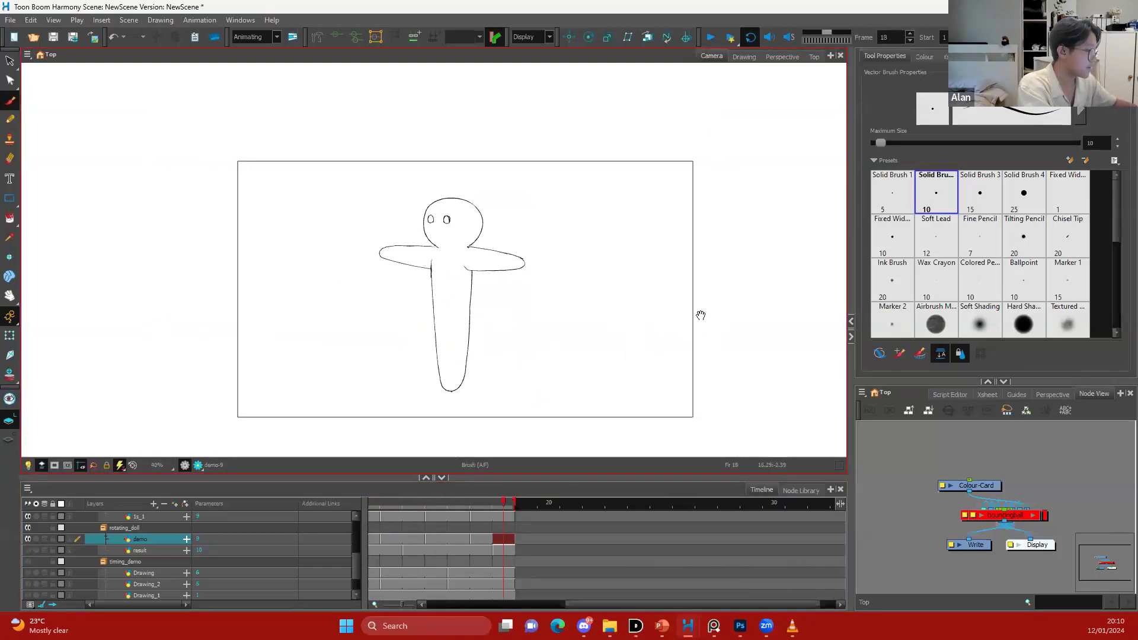
# Play the doll rotation in the scene and stop the playback
pyautogui.click(710, 37)
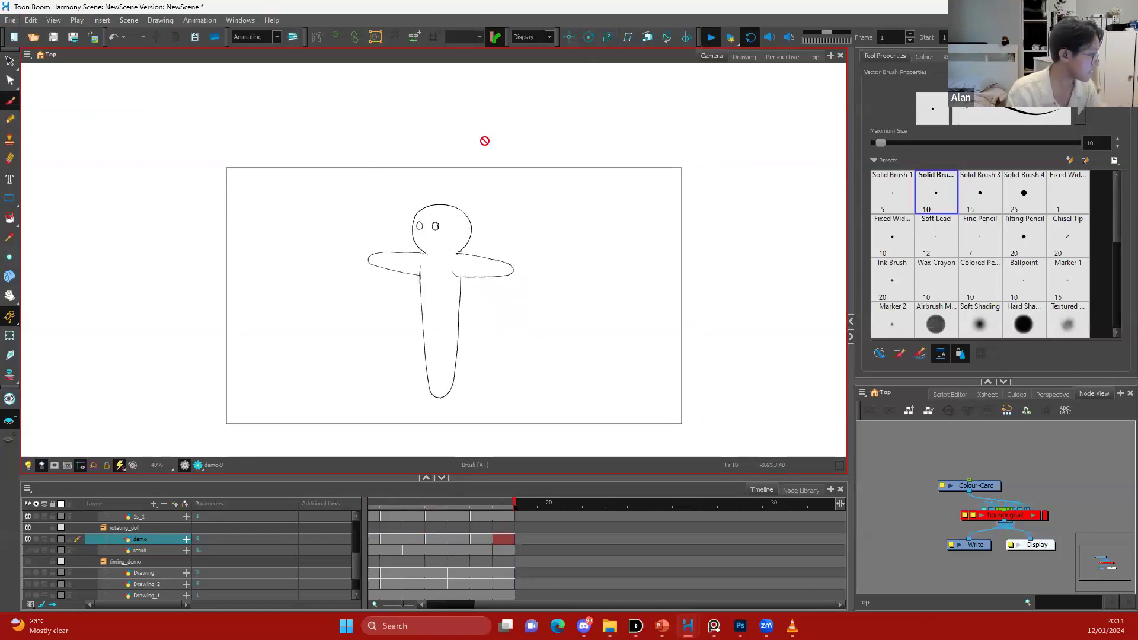
pyautogui.click(715, 39)
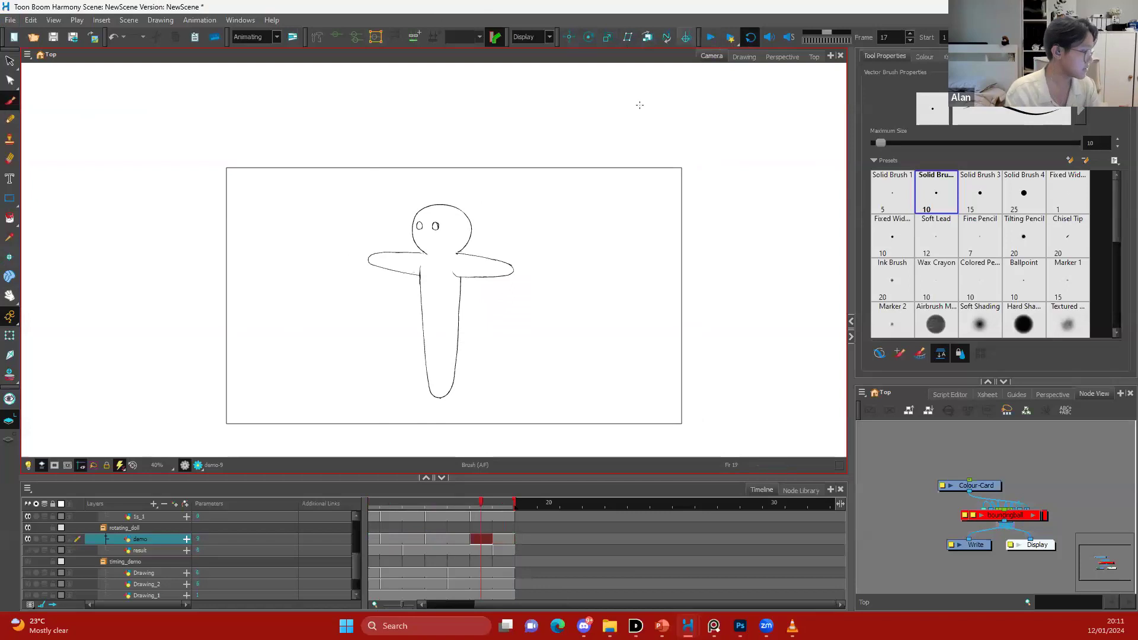
# Switch to Photoshop, hide the "6-solid demo" group and show the "7-everything has time" group
pyautogui.moveTo(740, 627)
pyautogui.click(740, 563)
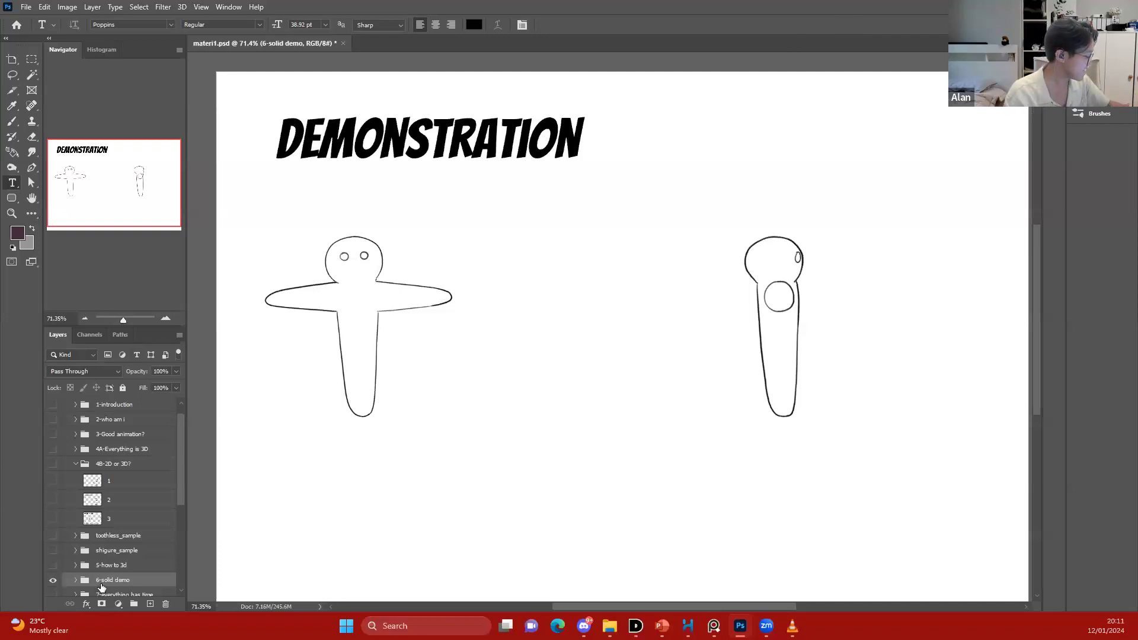
pyautogui.scroll(-1, 101, 586)
pyautogui.click(52, 565)
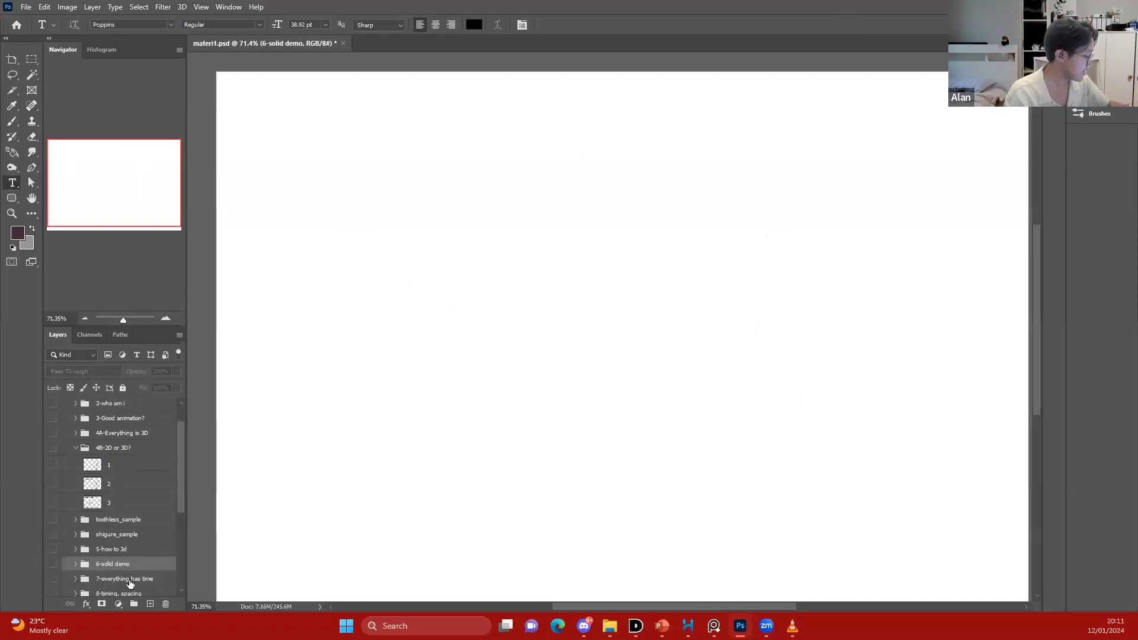
pyautogui.click(130, 580)
pyautogui.click(53, 578)
pyautogui.scroll(-1, 473, 353)
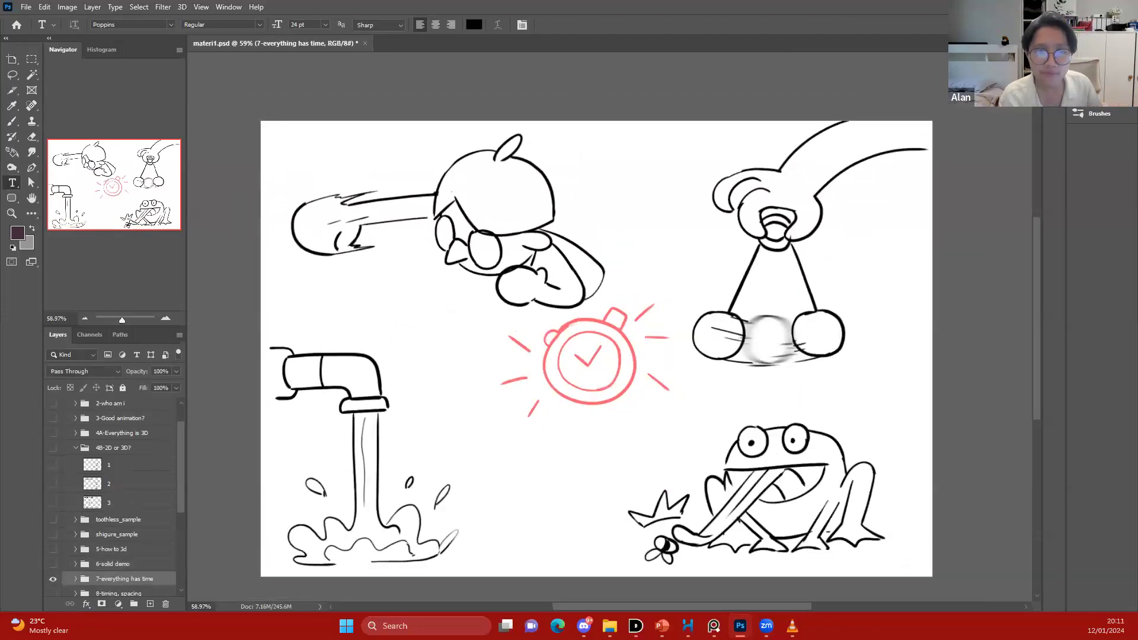
pyautogui.hotkey('alt', 'Tab')
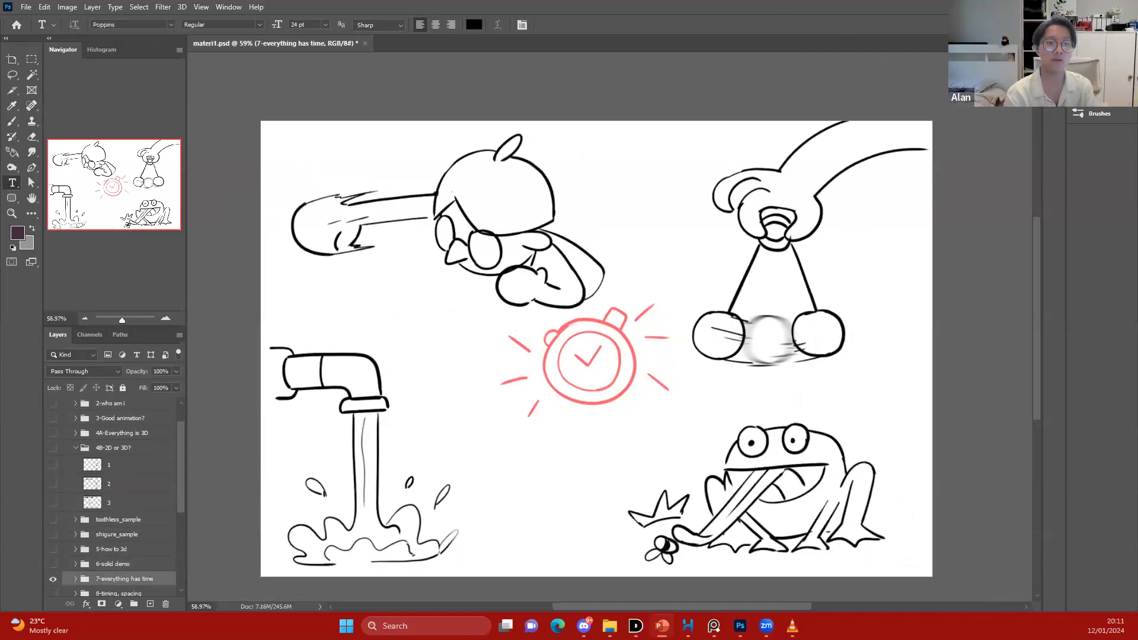
pyautogui.click(783, 11)
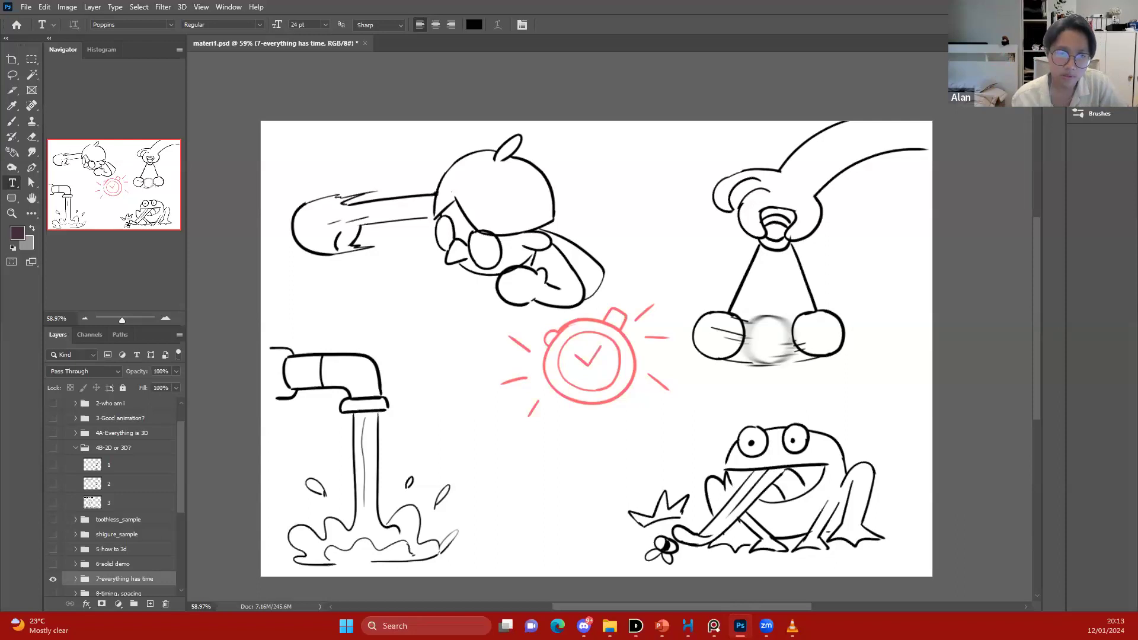
pyautogui.hotkey('alt', 'Tab')
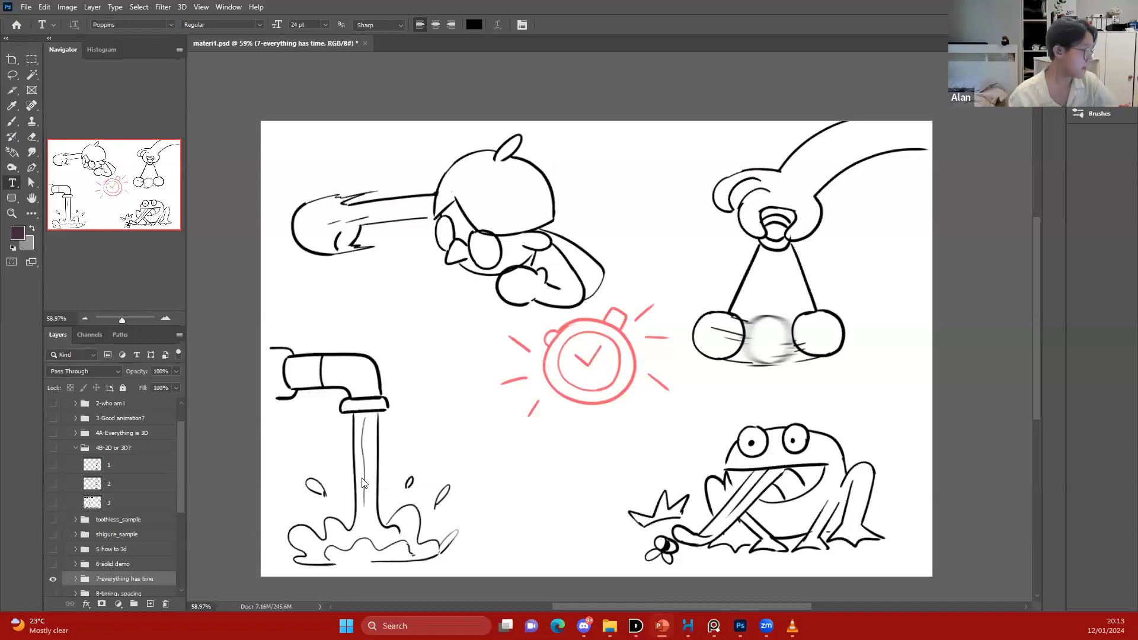
pyautogui.scroll(-1, 134, 565)
pyautogui.scroll(-1, 134, 566)
pyautogui.click(180, 521)
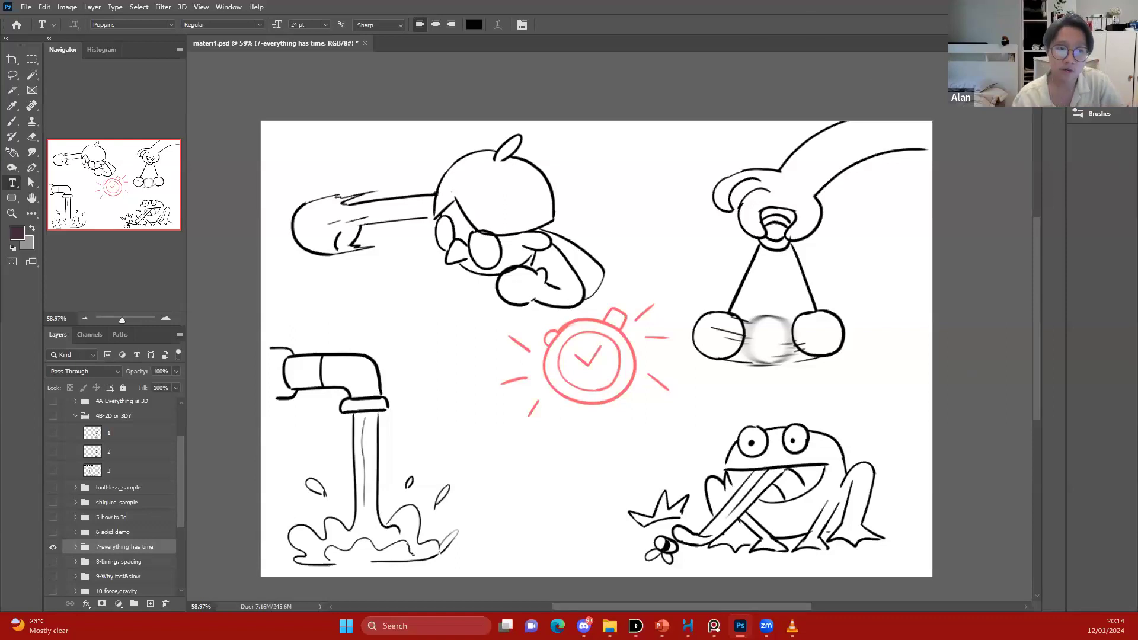
pyautogui.hotkey('alt', 'Tab')
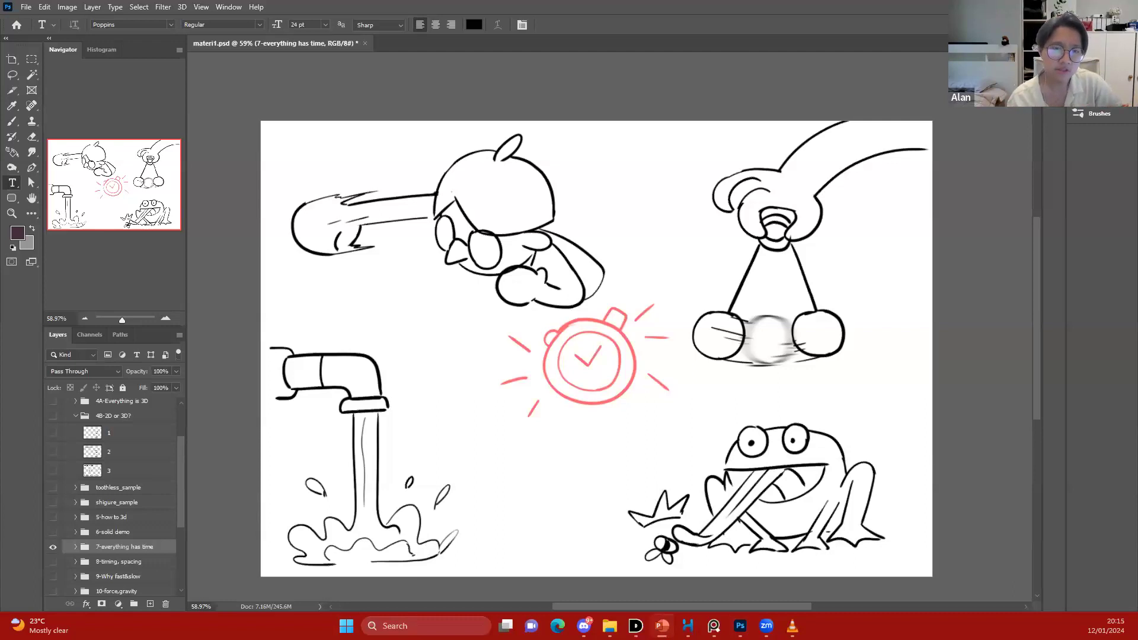
# Switch to the NewScene scene in Harmony and hide the rotating_doll group and the visible ball timing layers
pyautogui.moveTo(688, 626)
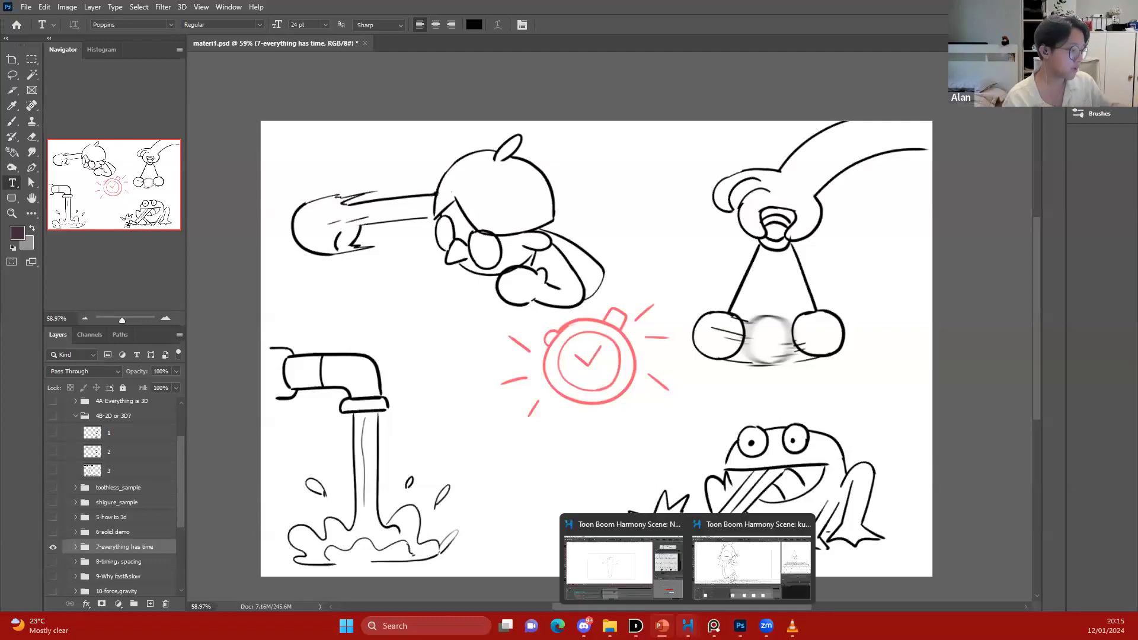
pyautogui.click(675, 566)
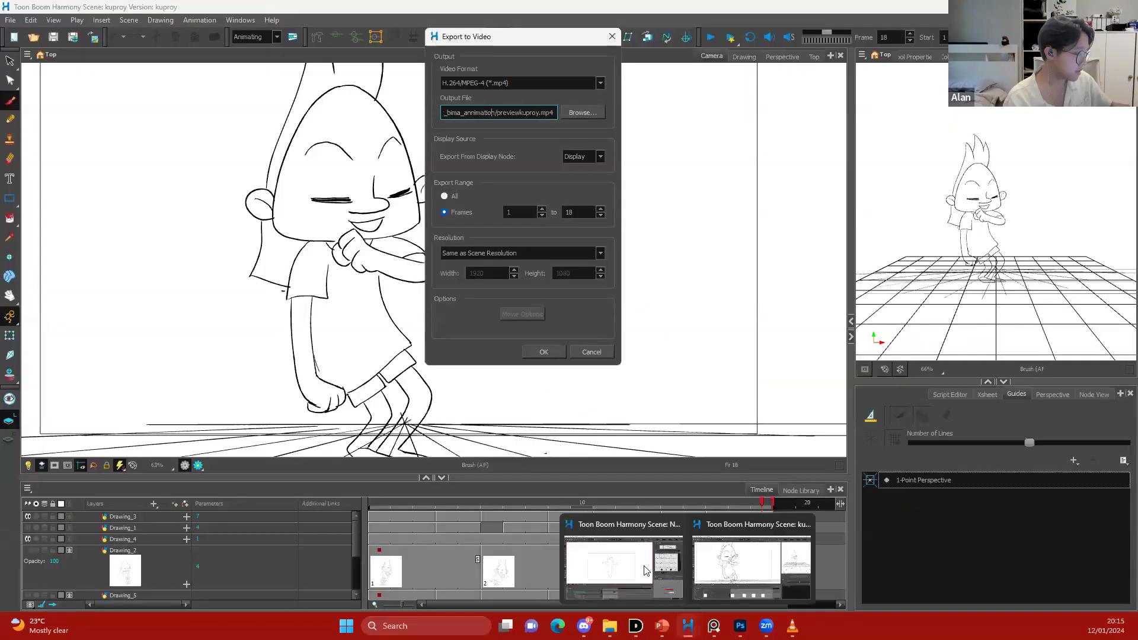
pyautogui.click(751, 566)
pyautogui.scroll(1, 25, 534)
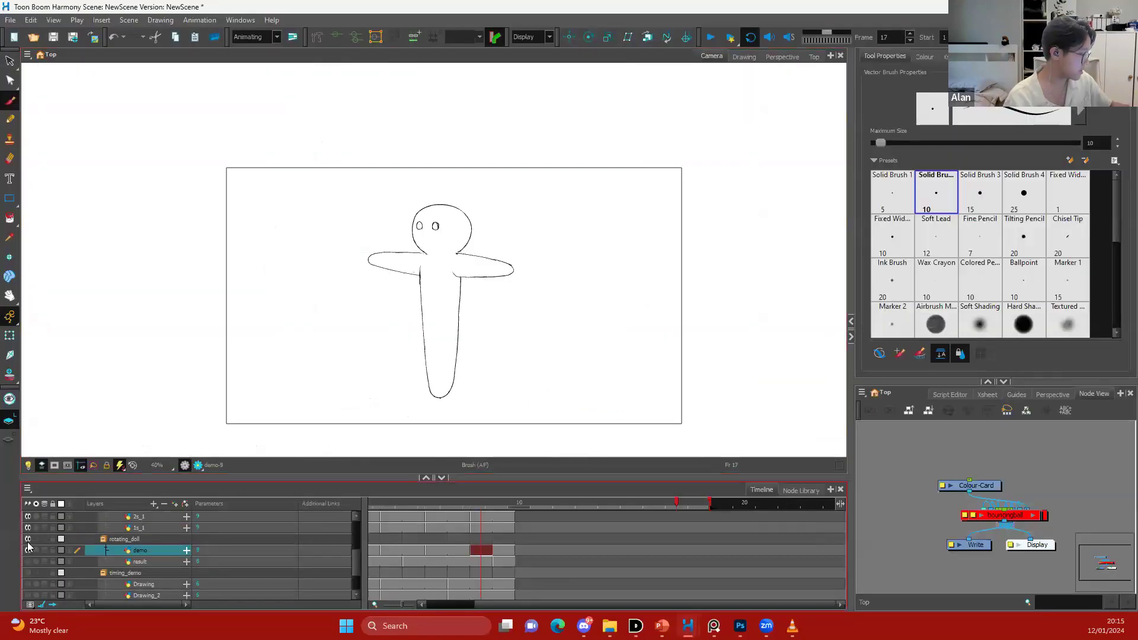
pyautogui.scroll(2, 28, 543)
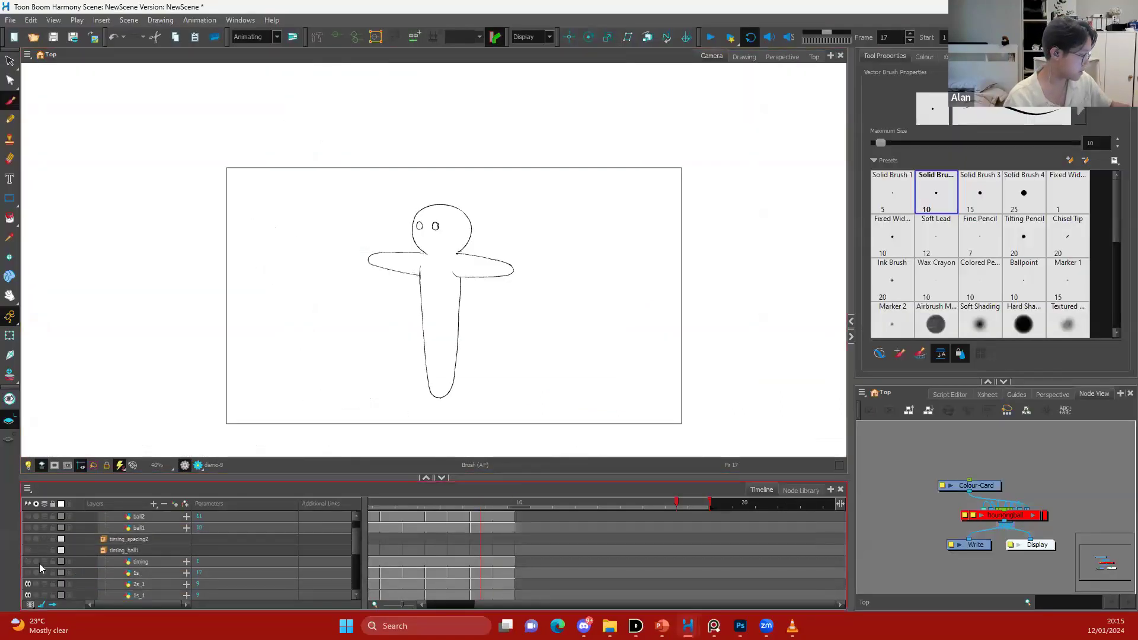
pyautogui.scroll(-1, 39, 563)
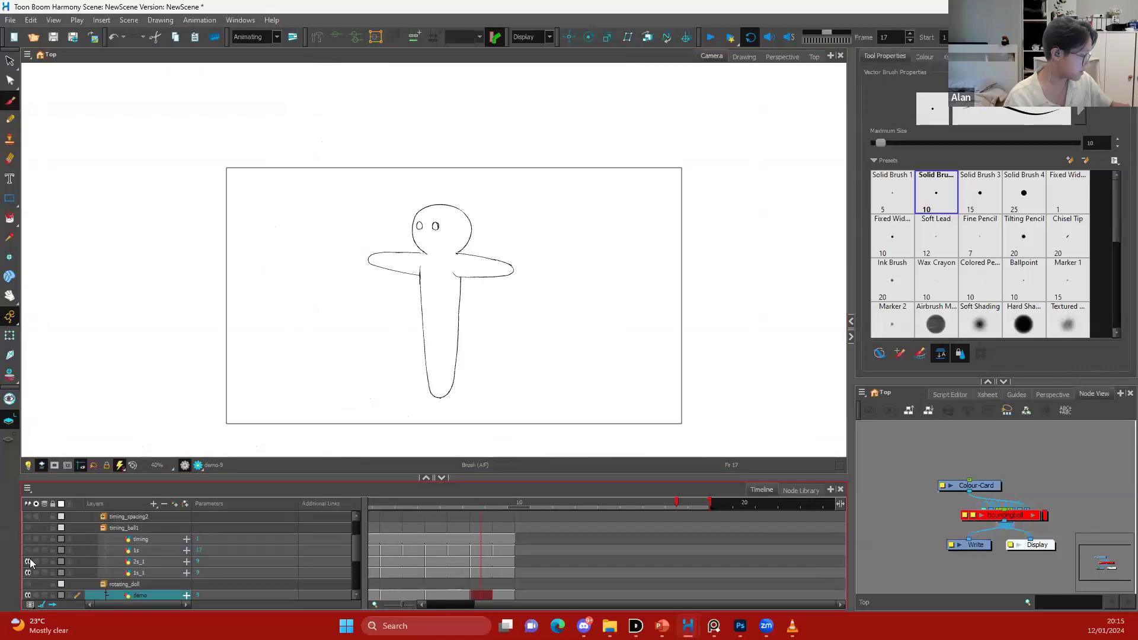
pyautogui.scroll(-1, 30, 573)
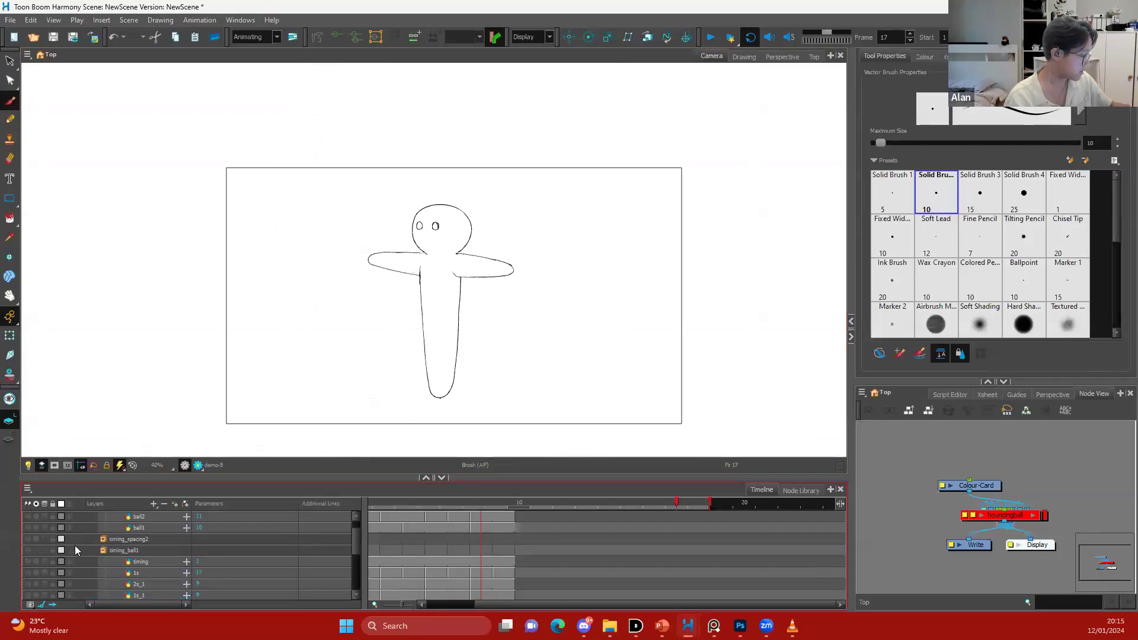
pyautogui.click(26, 583)
# Select the punching character's layer, go to frame 1 and make the layer visible
pyautogui.scroll(3, 116, 547)
pyautogui.click(125, 516)
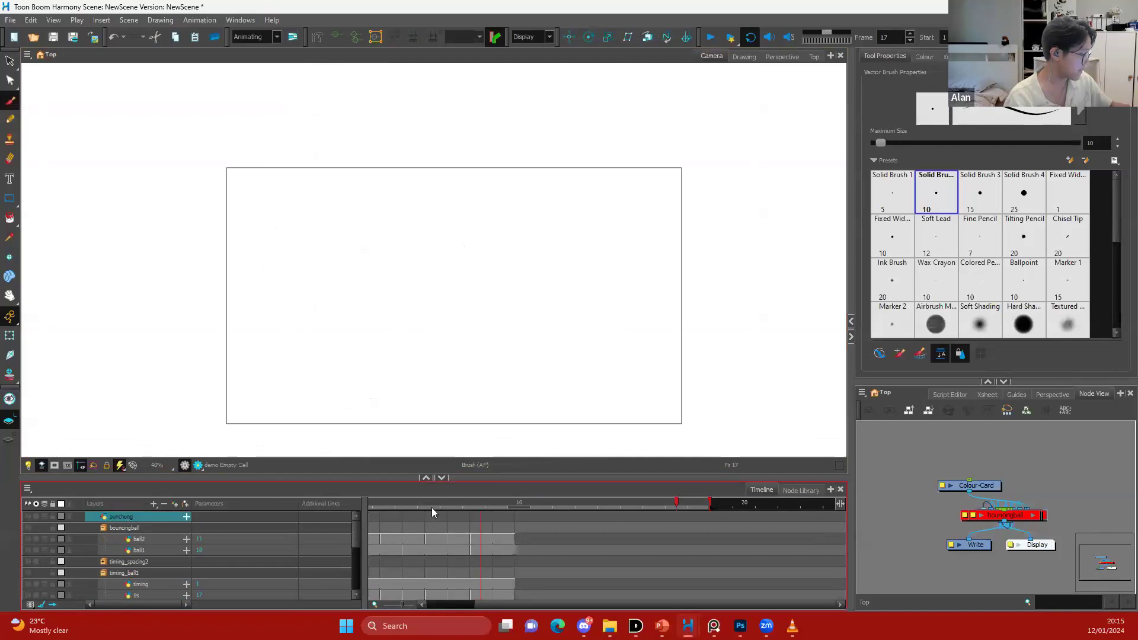
pyautogui.moveTo(550, 605); pyautogui.dragTo(427, 602)
pyautogui.click(385, 512)
pyautogui.click(28, 517)
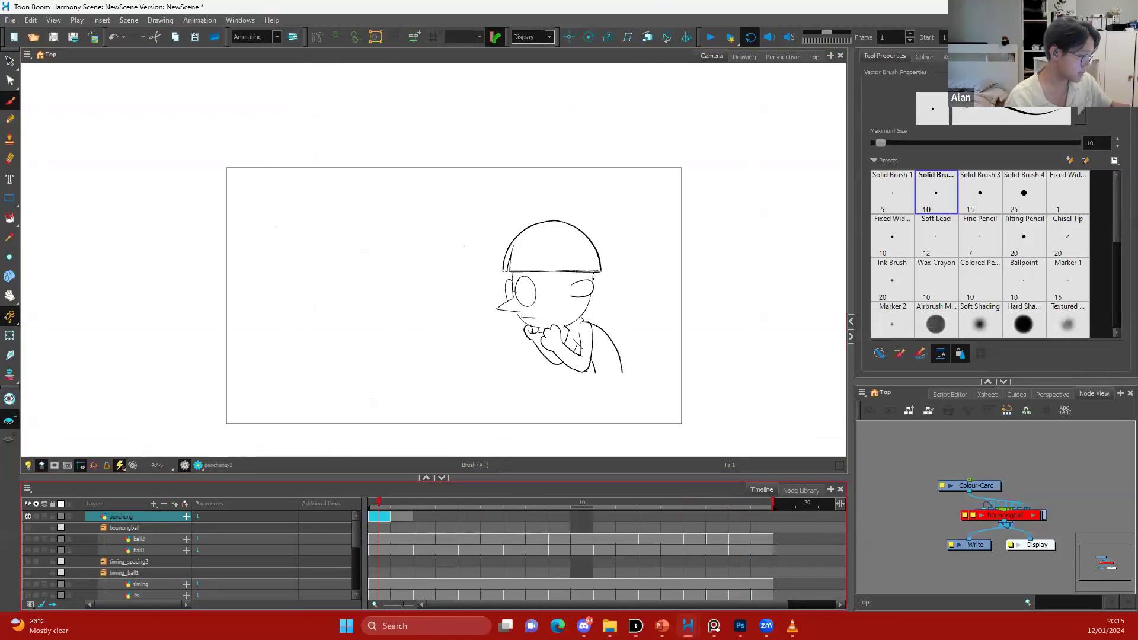
# Flip between the punching character's two drawings on frames 1 and 2 to compare the guard and punch poses
pyautogui.scroll(1, 593, 276)
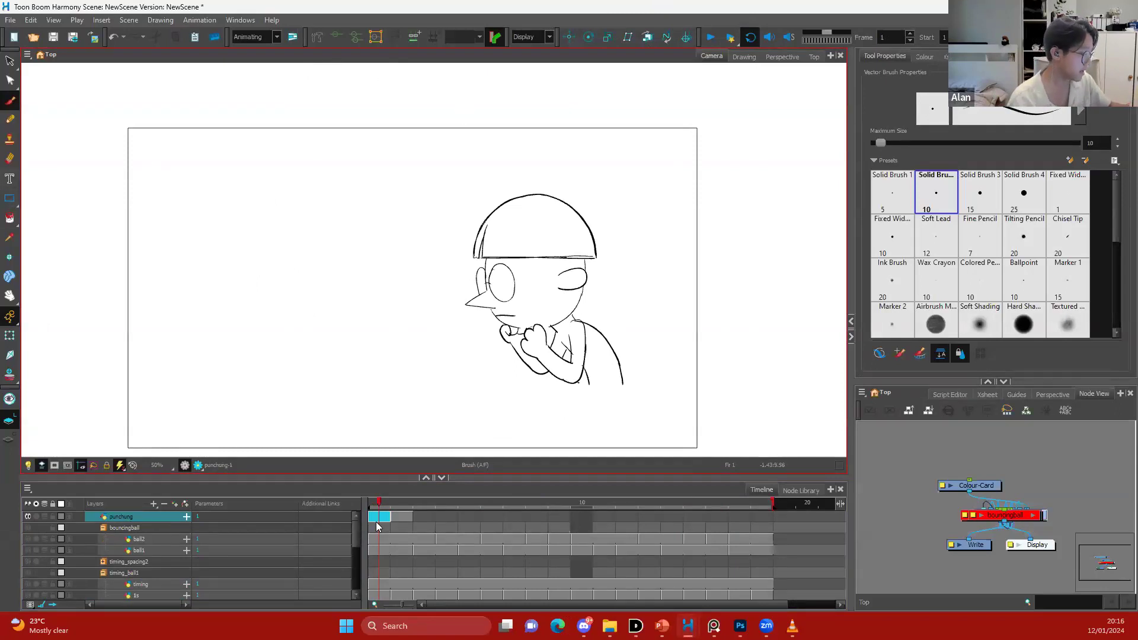
pyautogui.press('.')
pyautogui.press('.')
pyautogui.press('.')
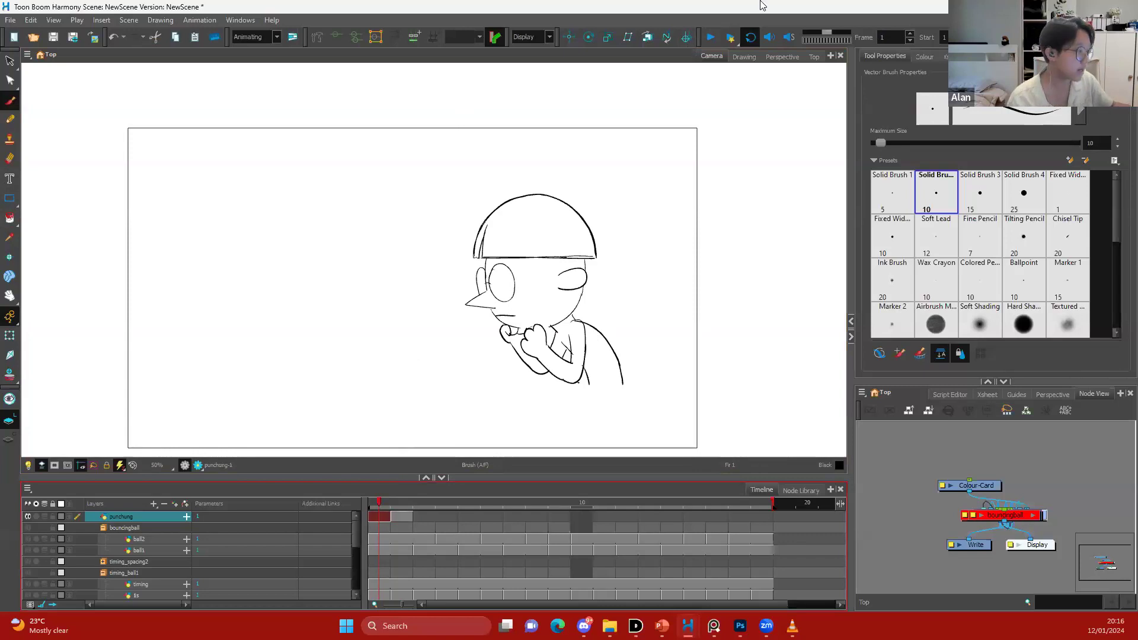
pyautogui.click(399, 518)
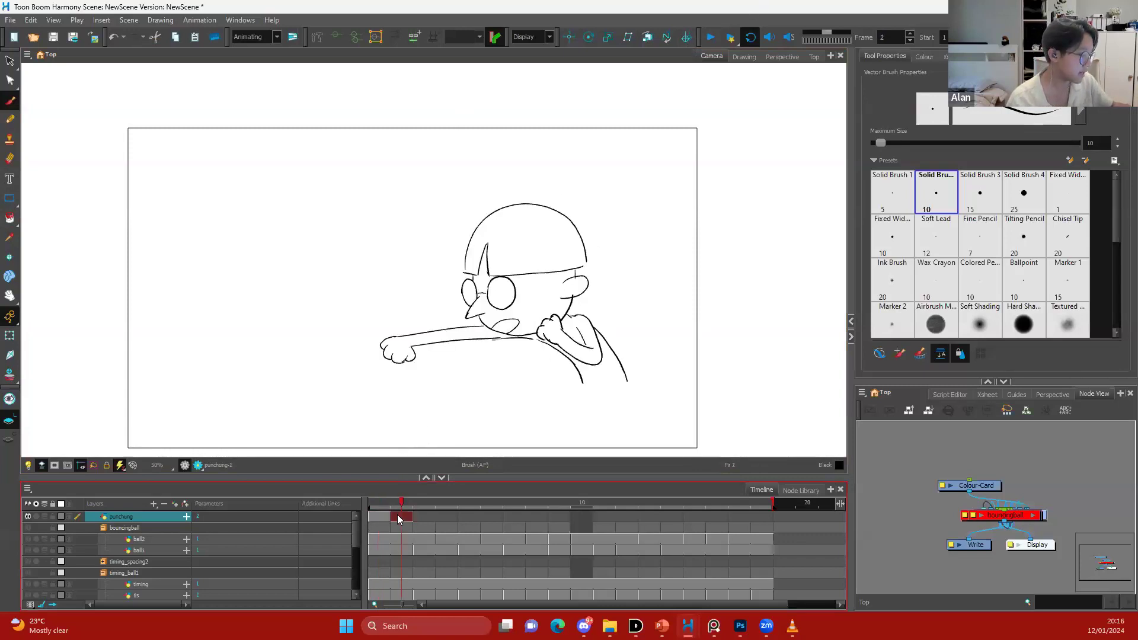
pyautogui.press(',')
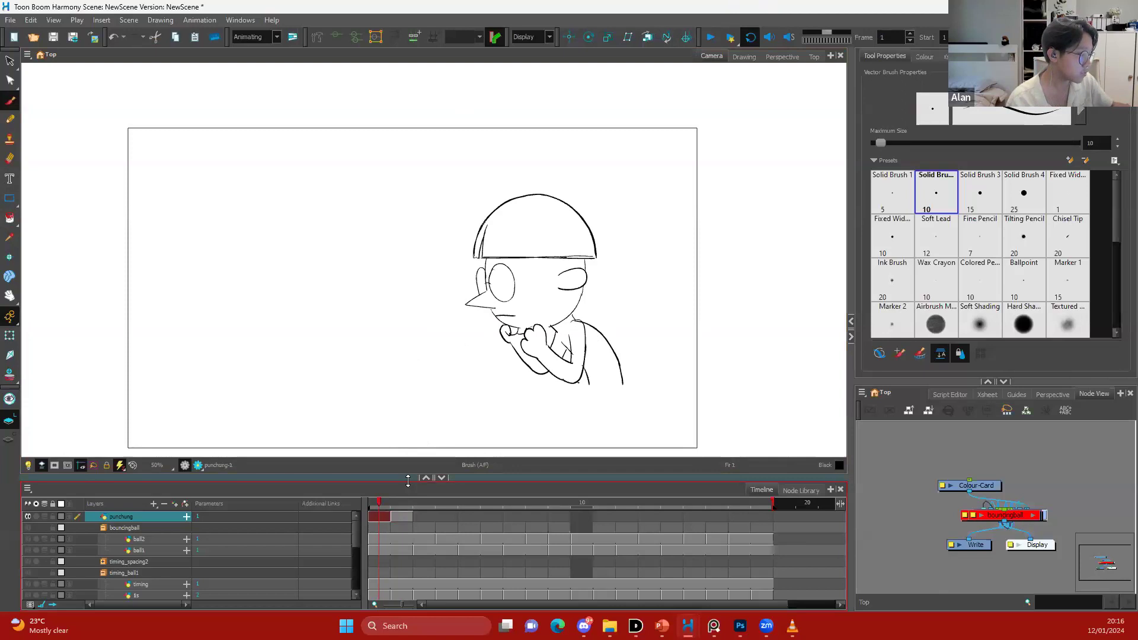
pyautogui.press('.')
pyautogui.press(',')
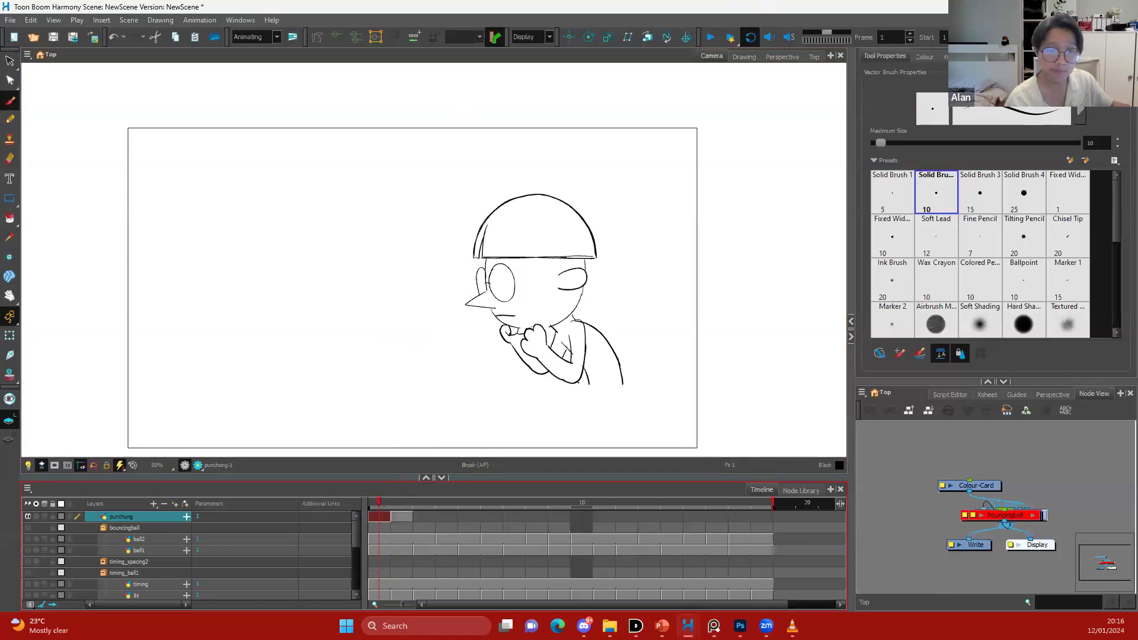
# Switch to the mezink kelas1 folder in File Explorer, play the Sample_mulan video and pause it at about 00:27
pyautogui.hotkey('alt', 'Tab')
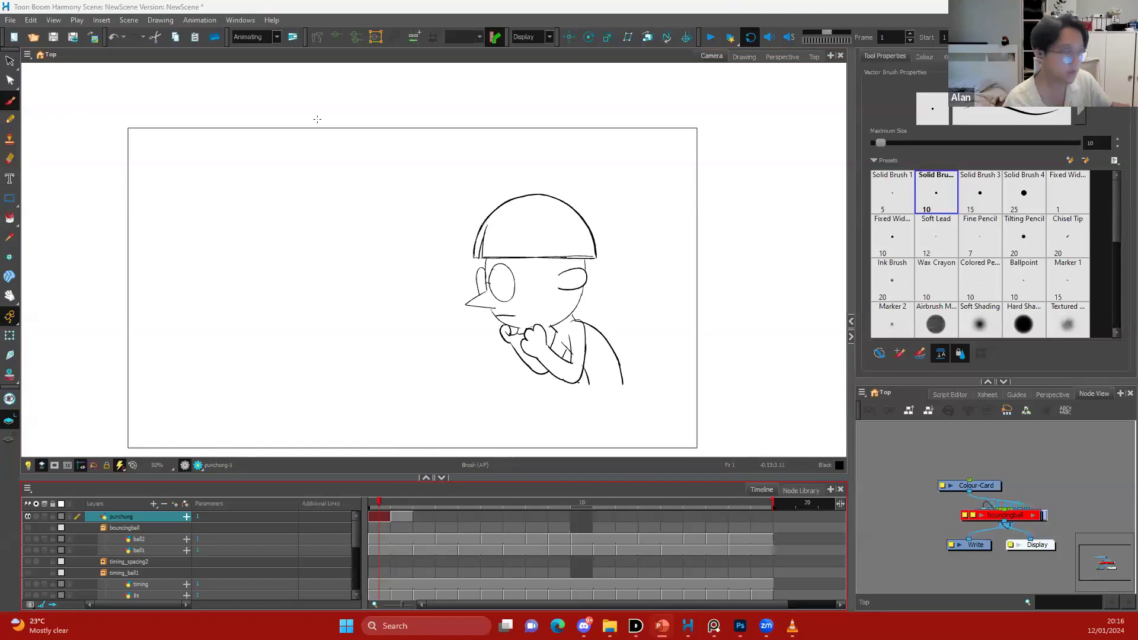
pyautogui.hotkey('alt', 'Tab')
pyautogui.click(609, 626)
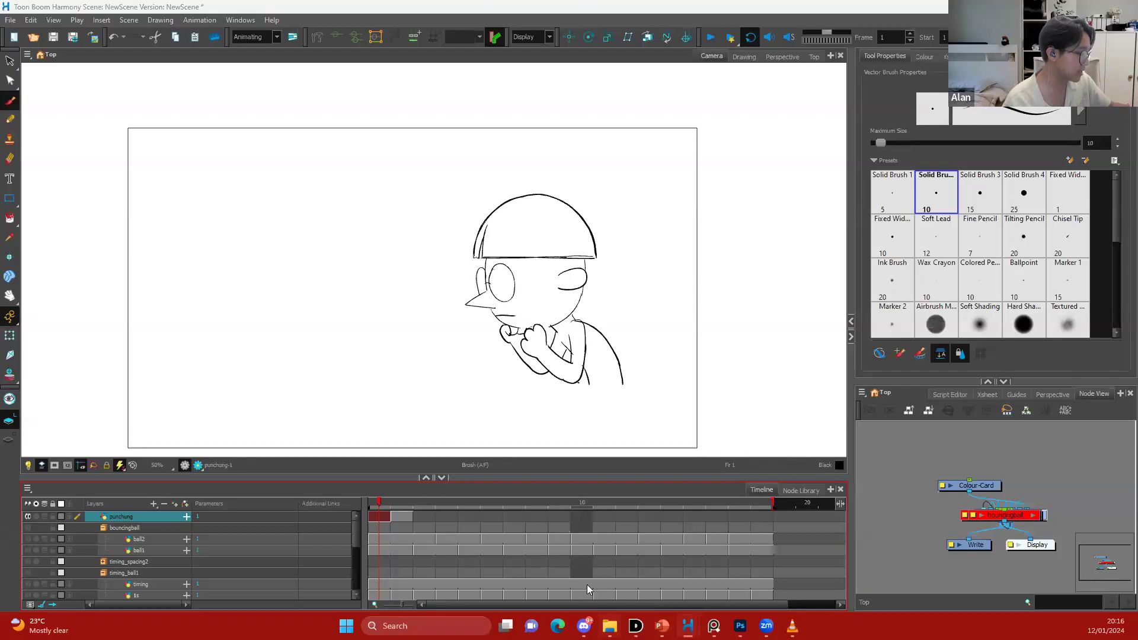
pyautogui.click(312, 378)
pyautogui.click(249, 235)
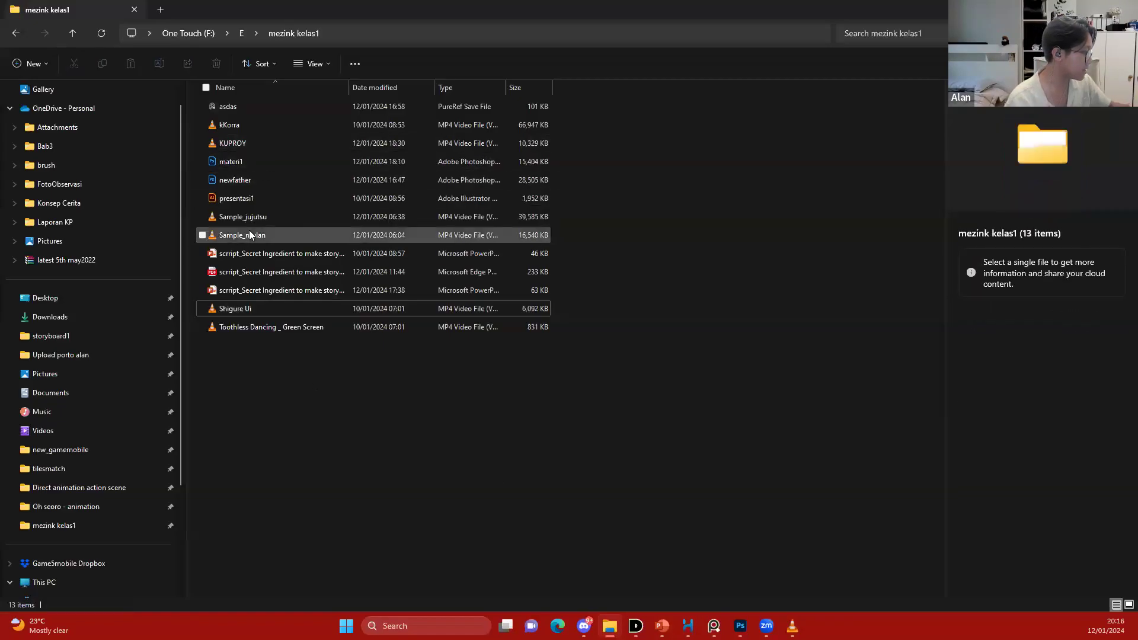
pyautogui.doubleClick(249, 235)
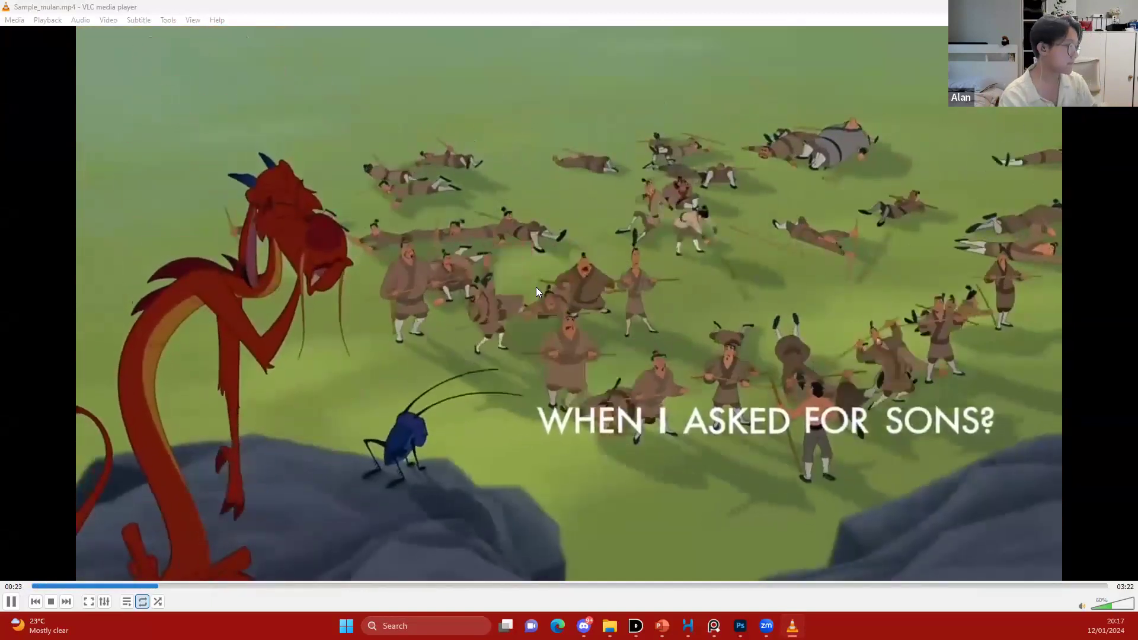
pyautogui.press('space')
pyautogui.press('space')
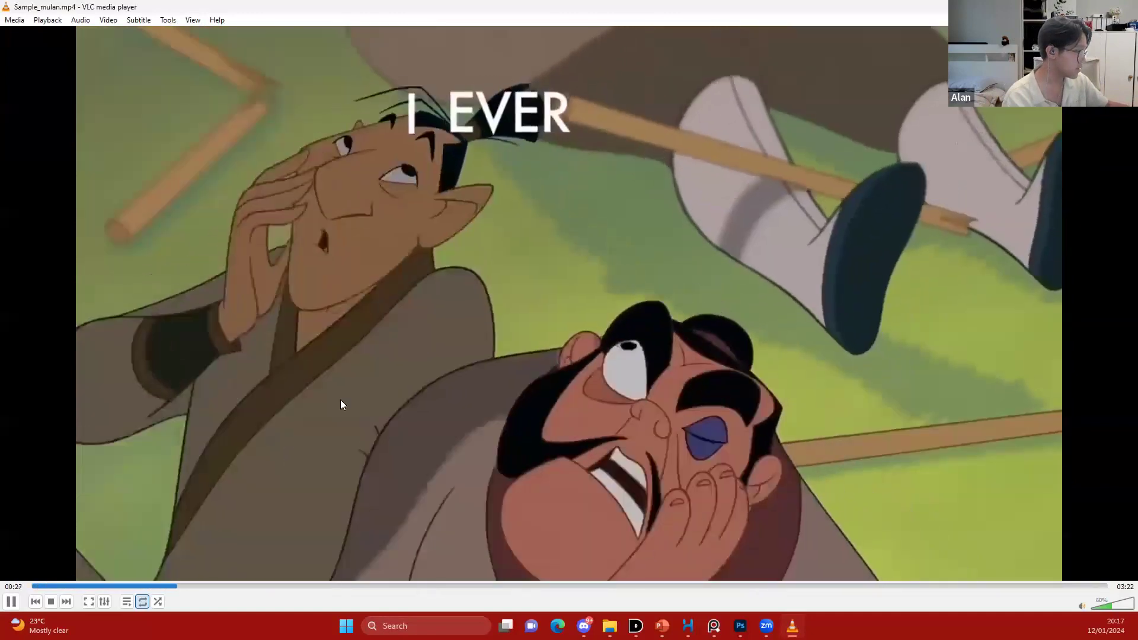
pyautogui.press('space')
pyautogui.hotkey('alt', 'Tab')
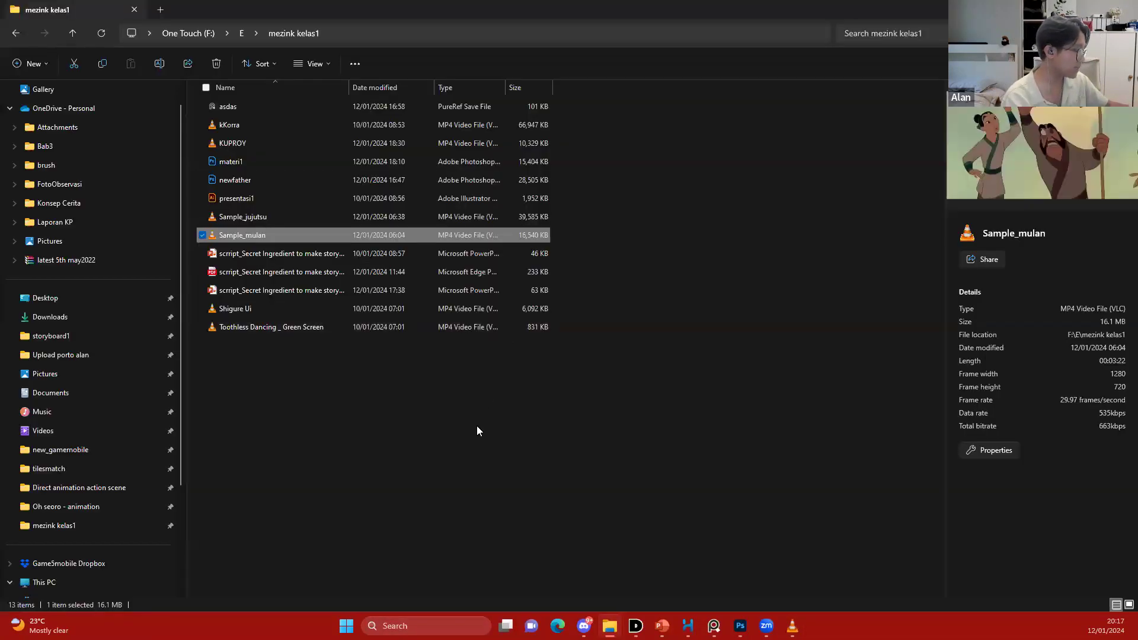
# Play the Sample_jujutsu video from the mezink kelas1 folder, skip ahead to about 00:41 and close the player
pyautogui.click(476, 426)
pyautogui.click(240, 217)
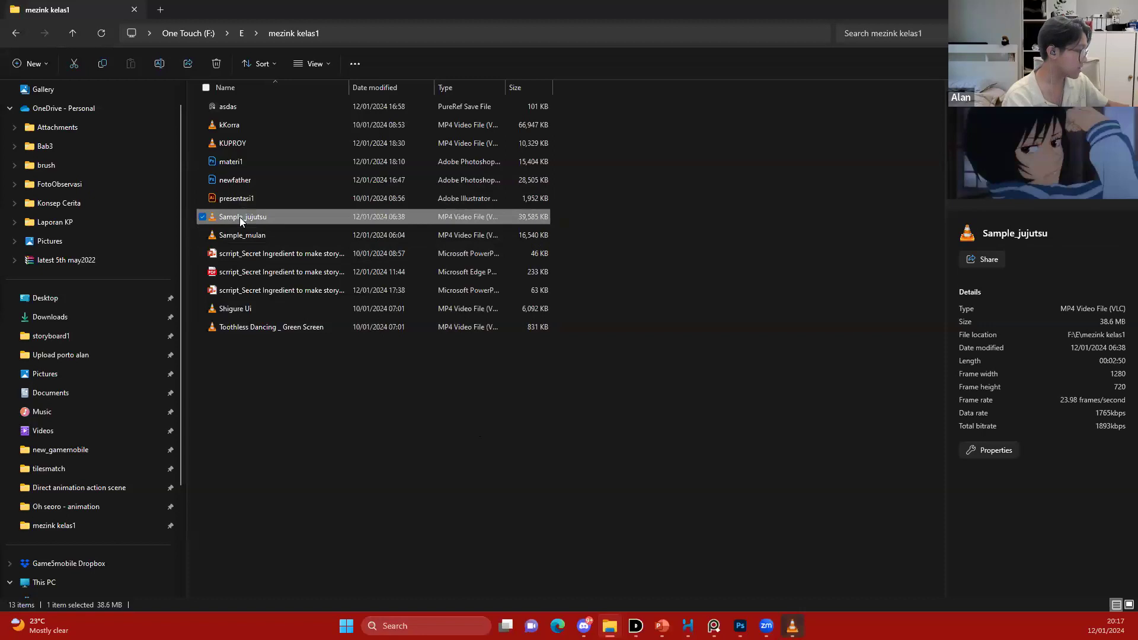
pyautogui.press('Return')
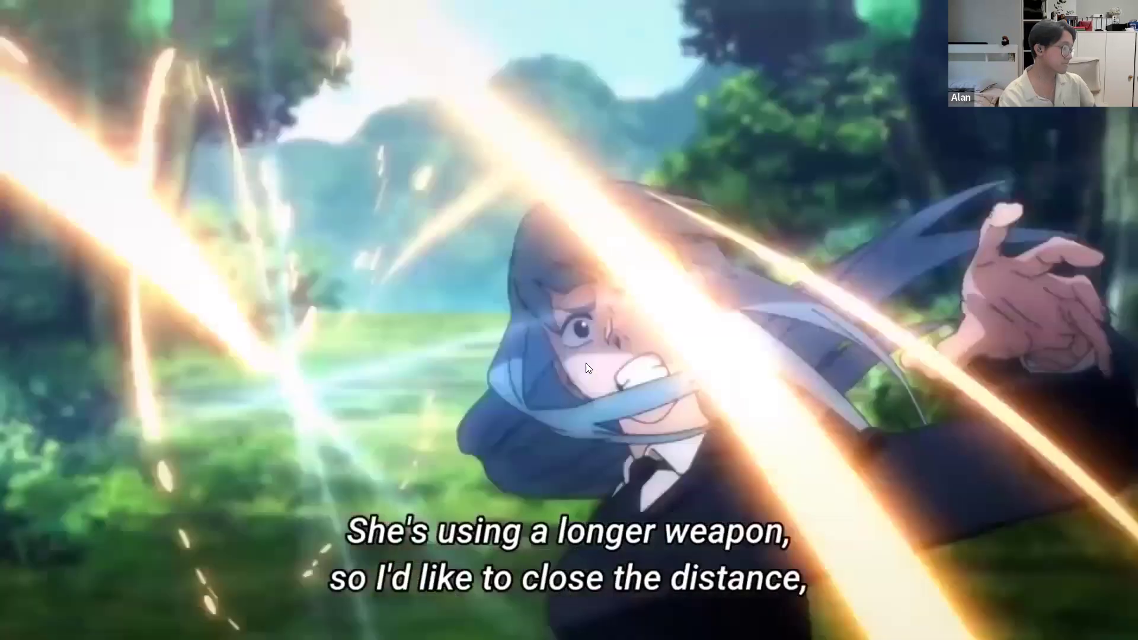
pyautogui.moveTo(584, 374)
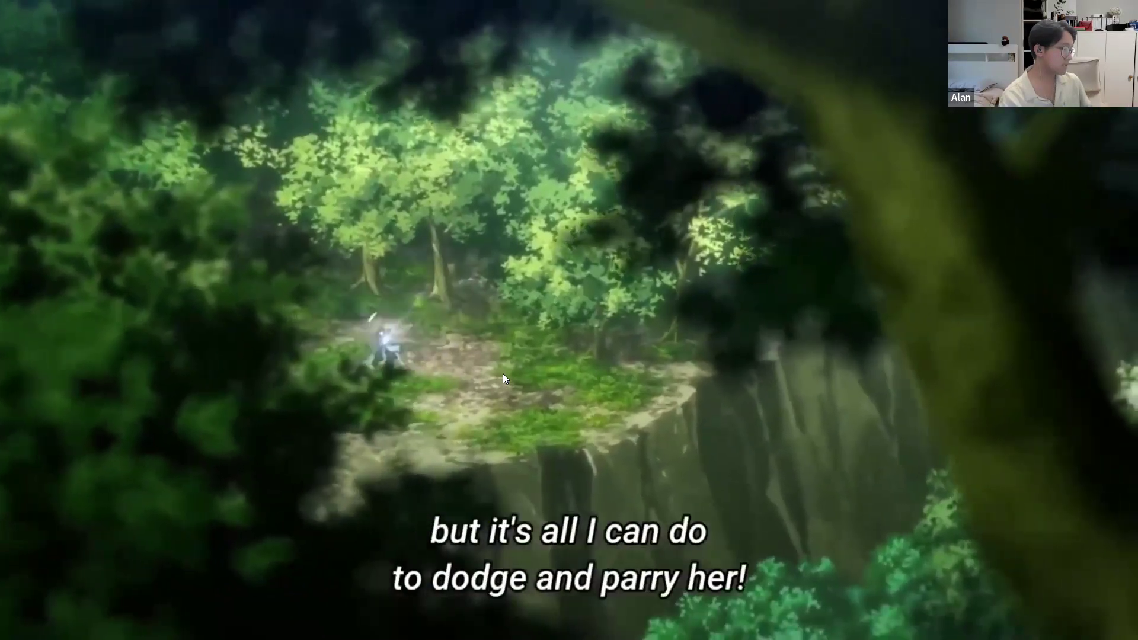
pyautogui.moveTo(503, 373)
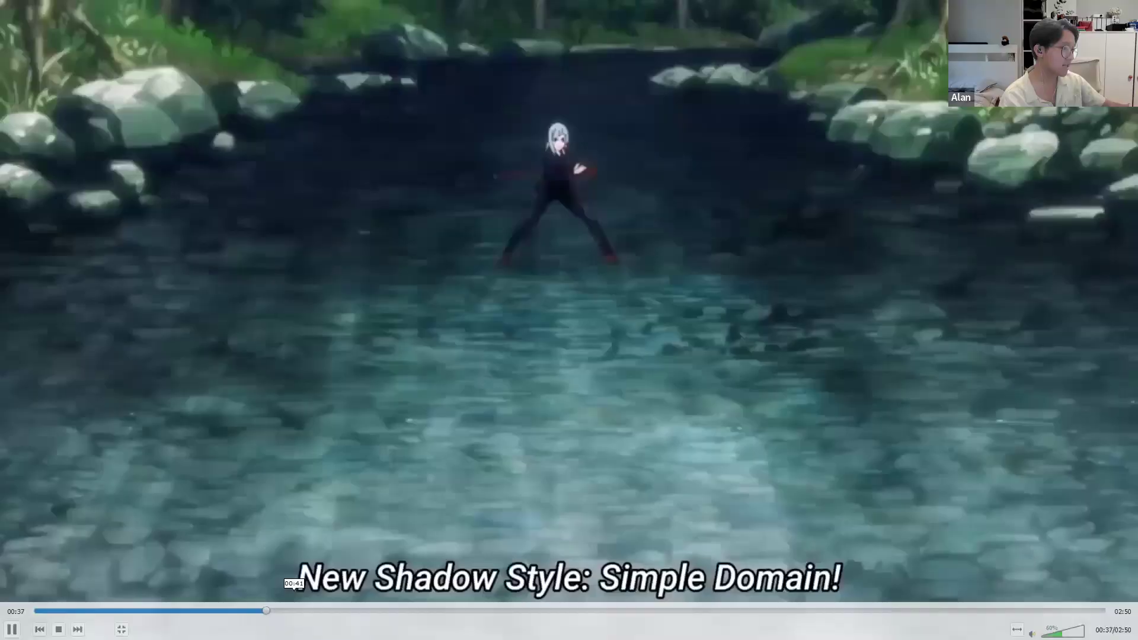
pyautogui.click(293, 610)
pyautogui.hotkey('alt', 'F4')
pyautogui.click(655, 265)
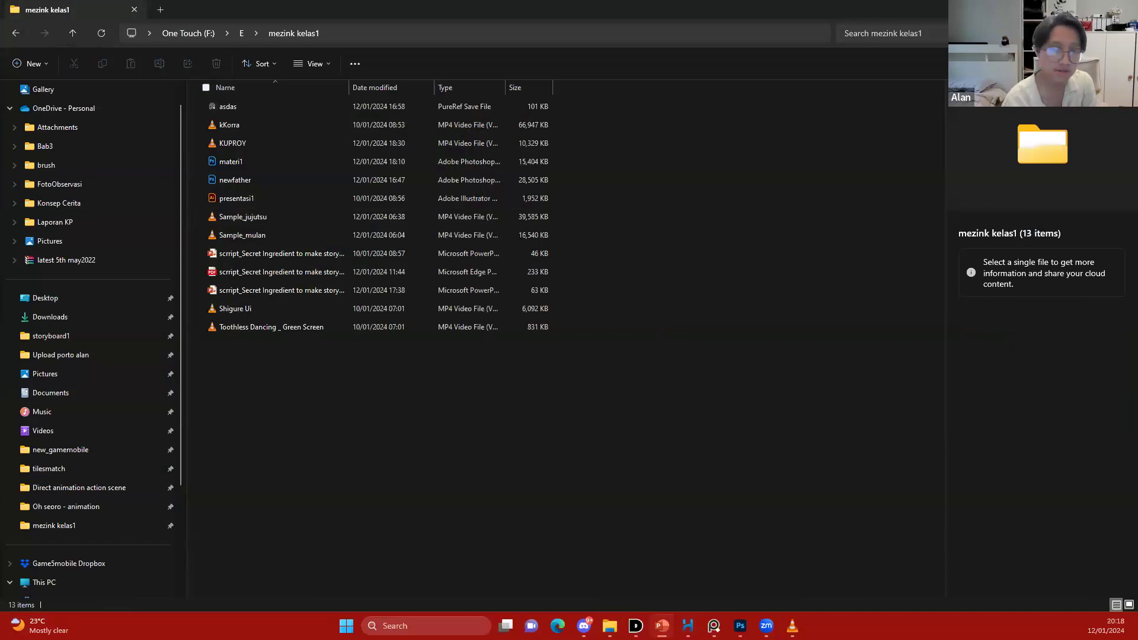
pyautogui.click(539, 456)
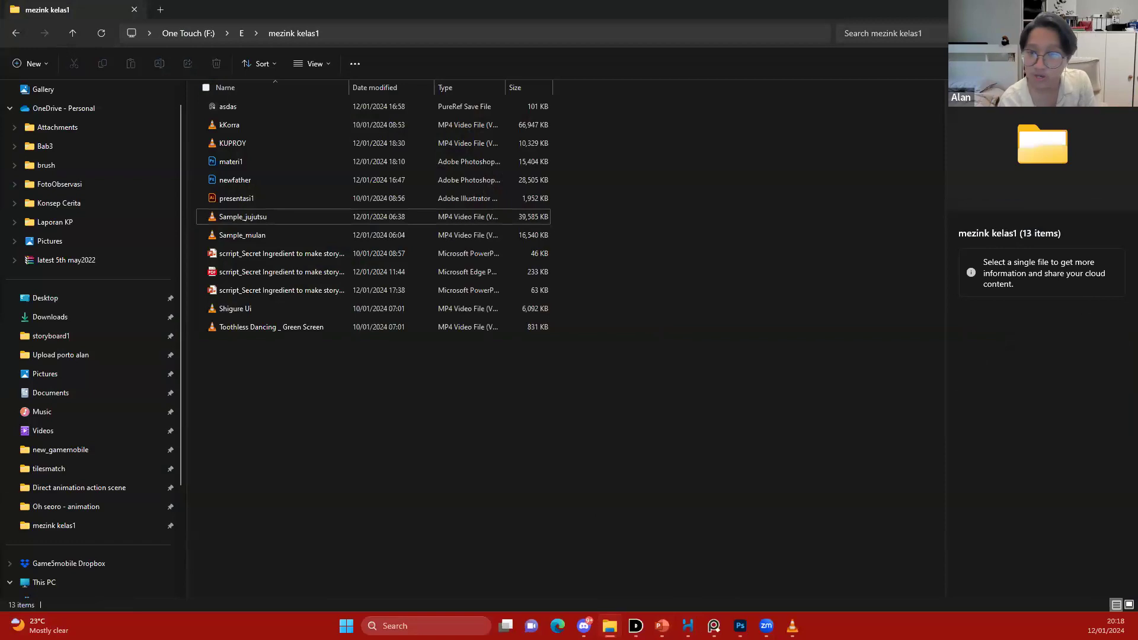
# Play the Sample_jujutsu video from the mezink kelas1 folder again and skip ahead toward the sword fight
pyautogui.hotkey('alt', 'Tab')
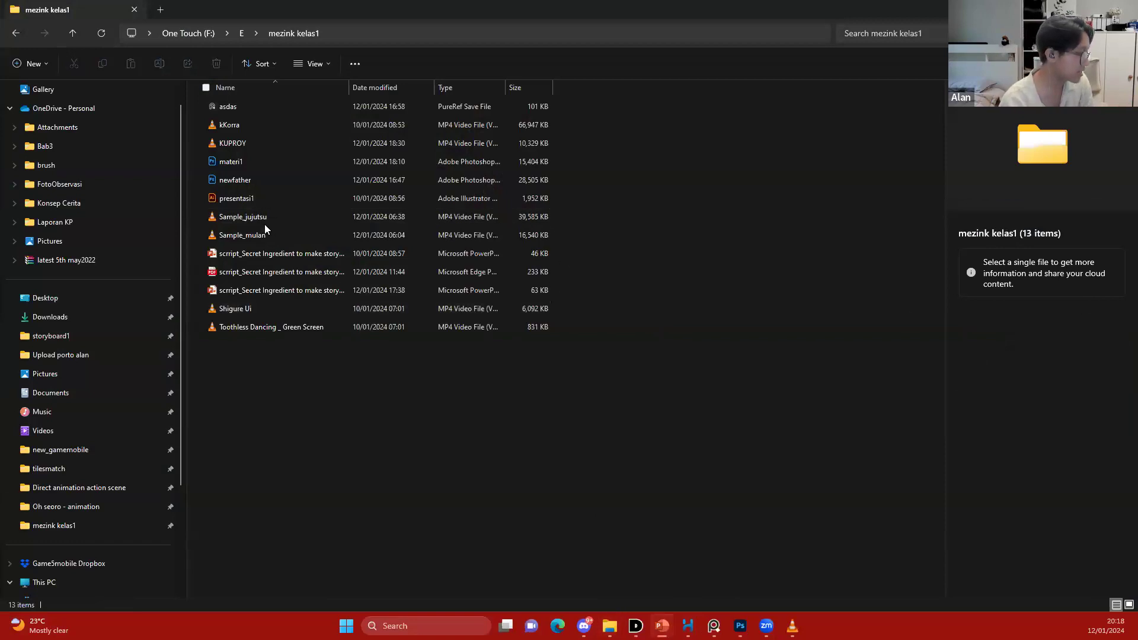
pyautogui.click(741, 626)
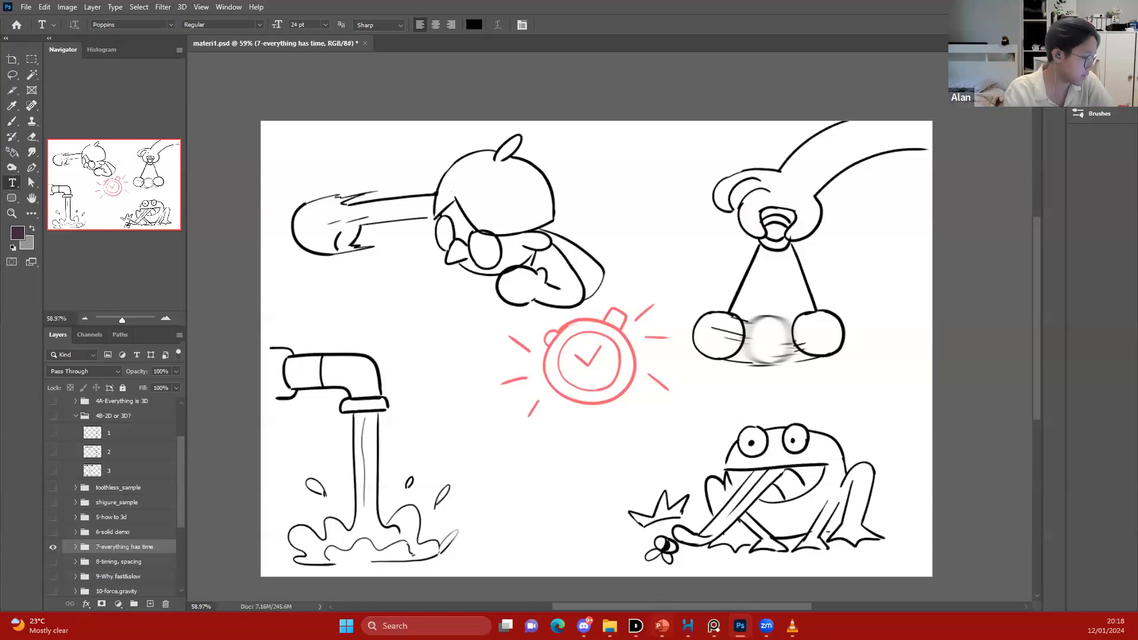
pyautogui.click(610, 626)
pyautogui.click(250, 220)
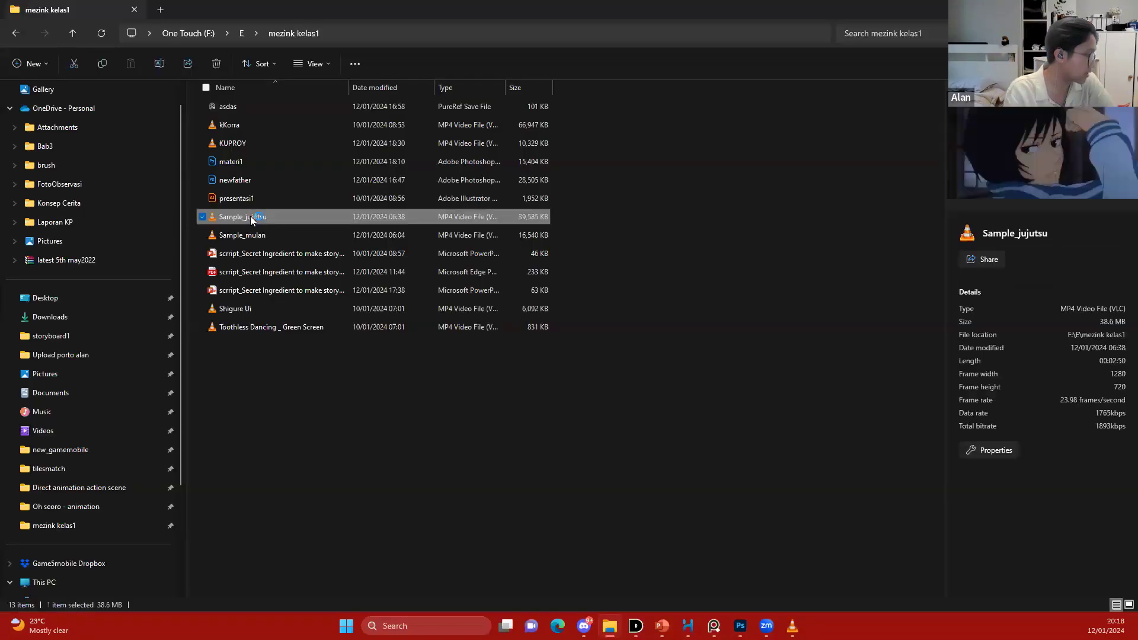
pyautogui.click(792, 626)
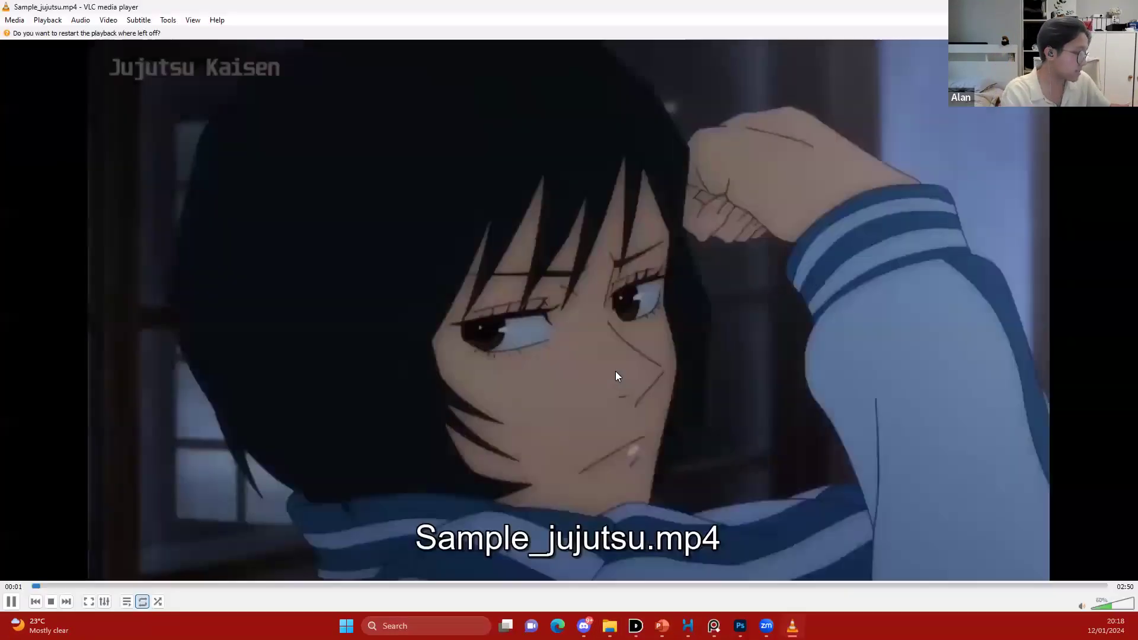
pyautogui.click(129, 586)
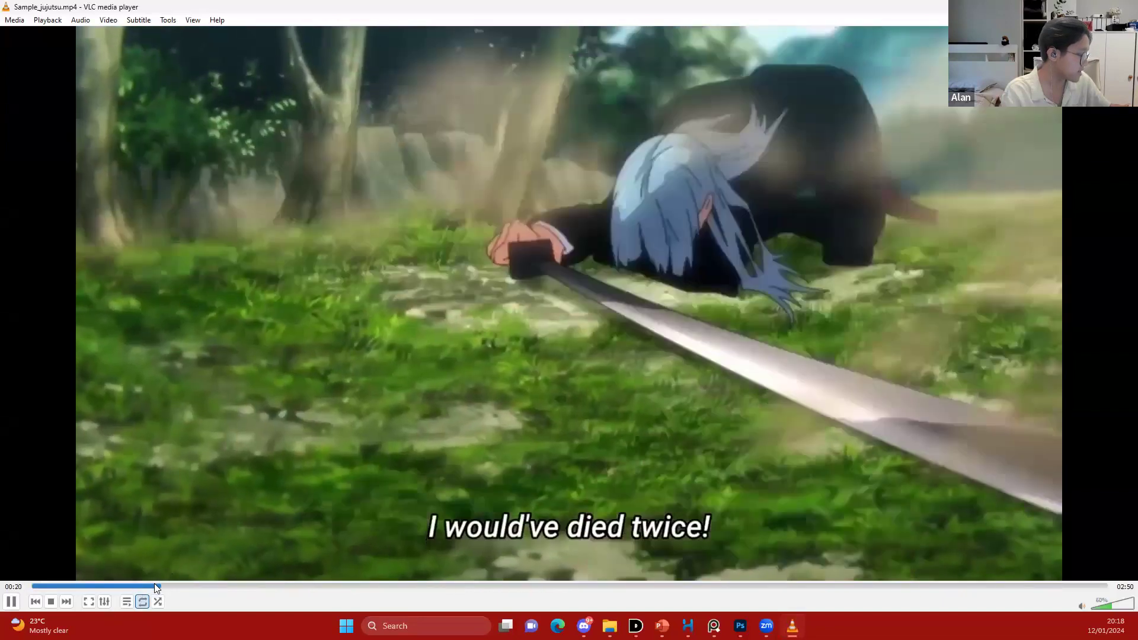
# Pause the video, jump back to about 00:18, replay the sword scene up to 00:21 and close the player
pyautogui.press('space')
pyautogui.click(154, 585)
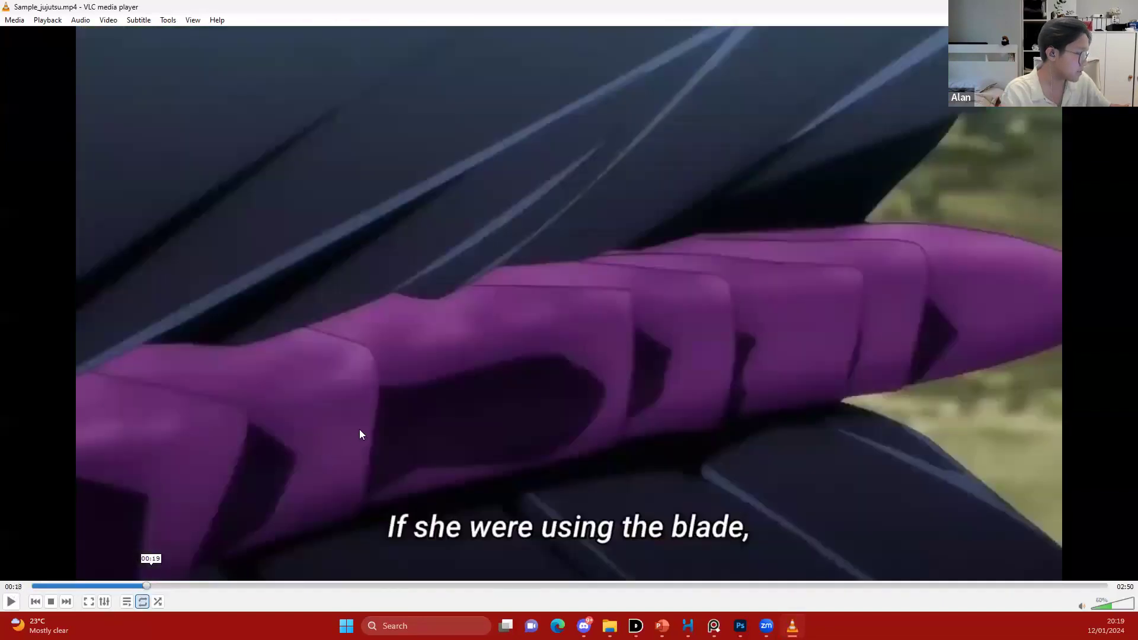
pyautogui.press('space')
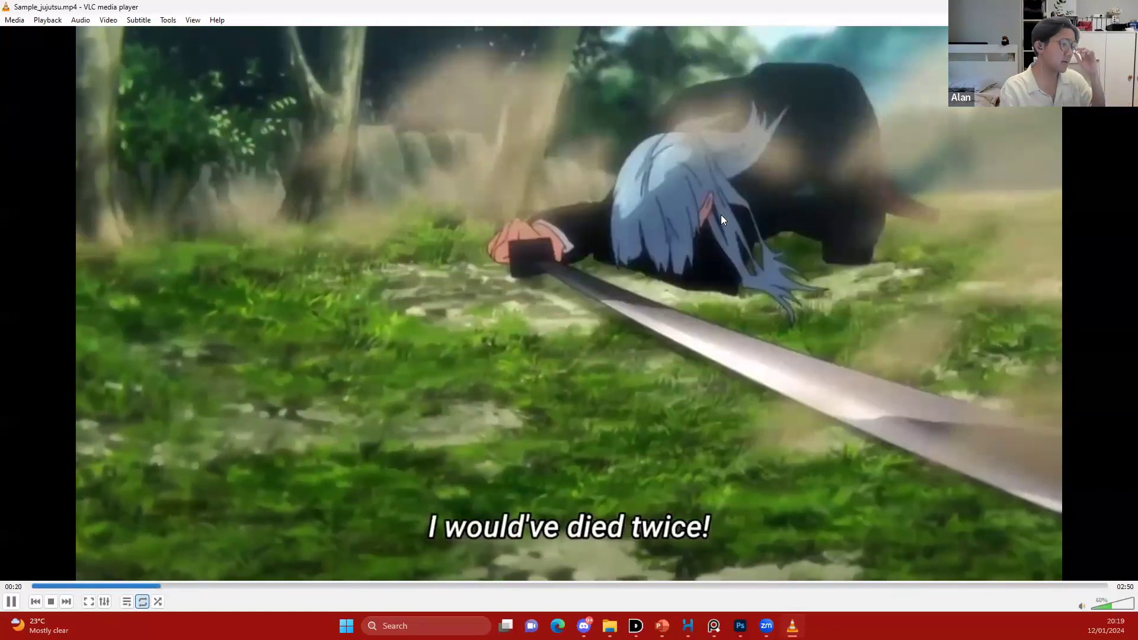
pyautogui.press('space')
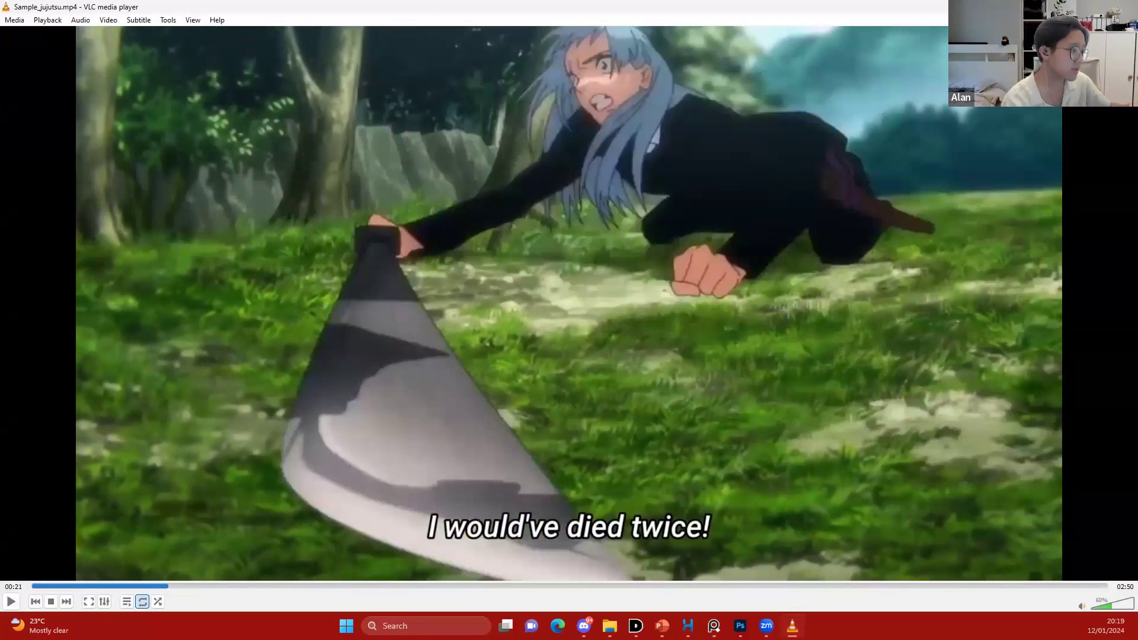
pyautogui.click(1070, 6)
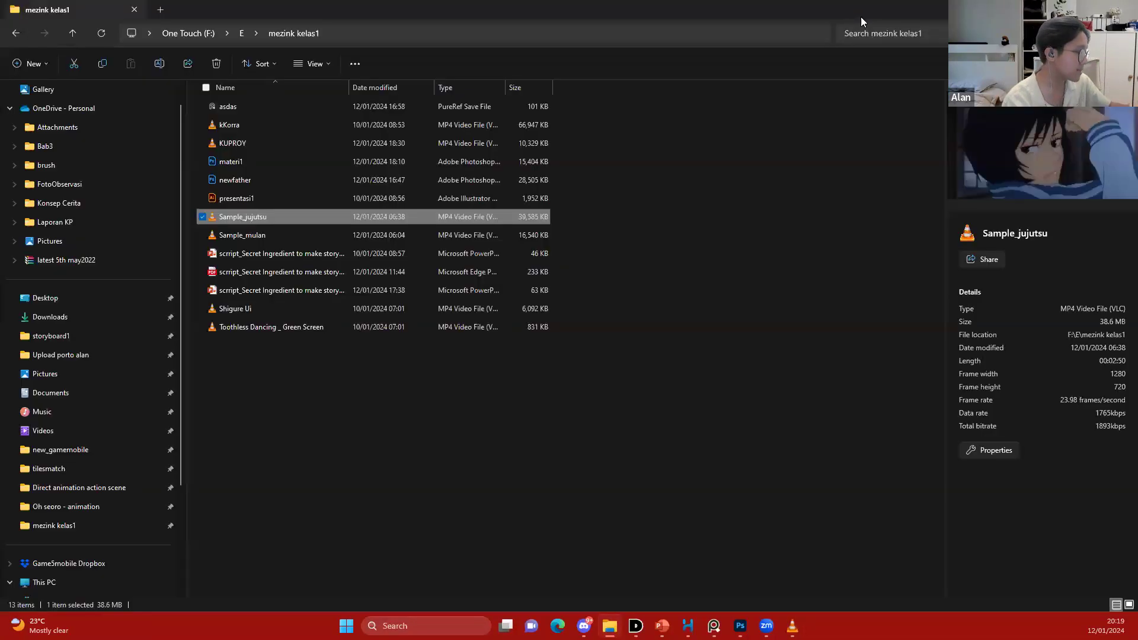
pyautogui.click(551, 267)
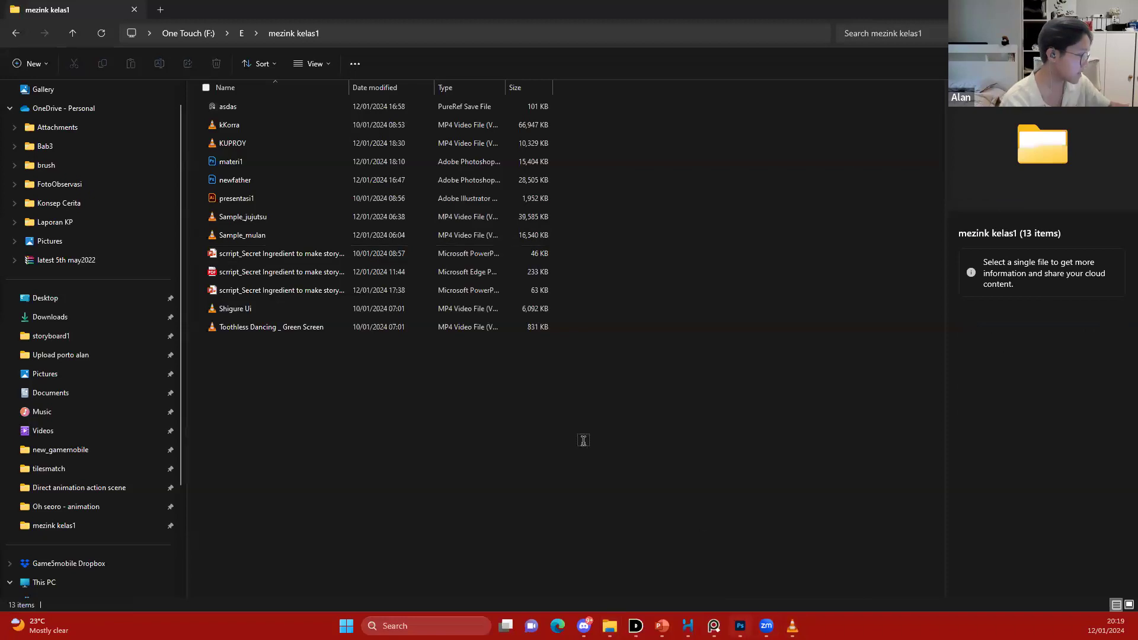
# Switch to Photoshop's materi1.psd, hide the "7-everything has time" group and show the "8-timing, spacing" group
pyautogui.hotkey('alt', 'Tab')
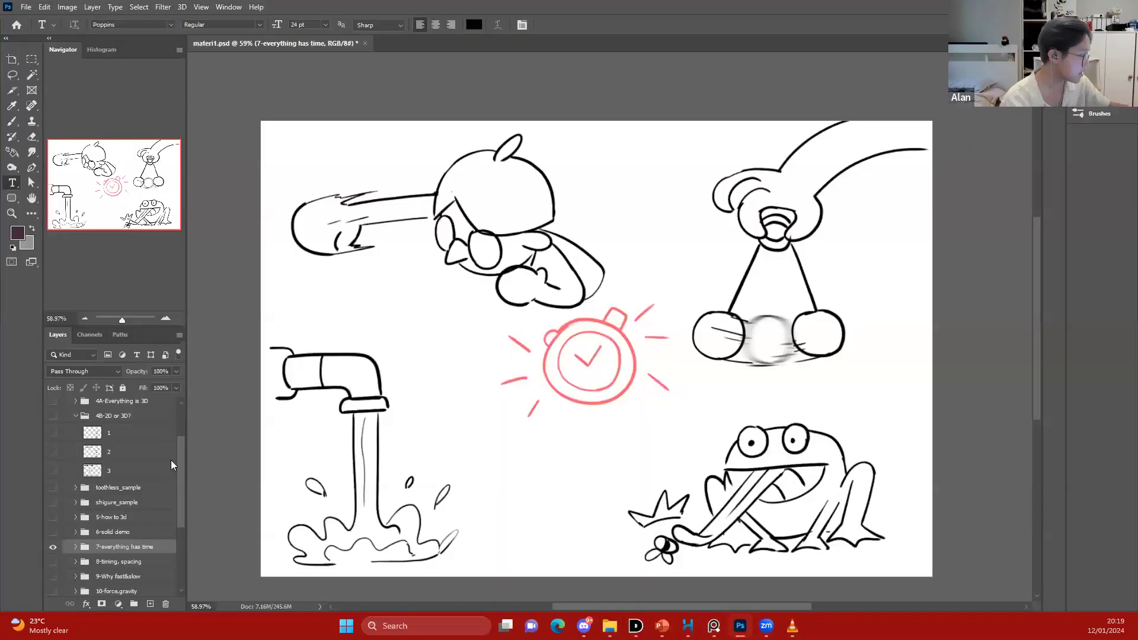
pyautogui.click(54, 546)
pyautogui.click(53, 561)
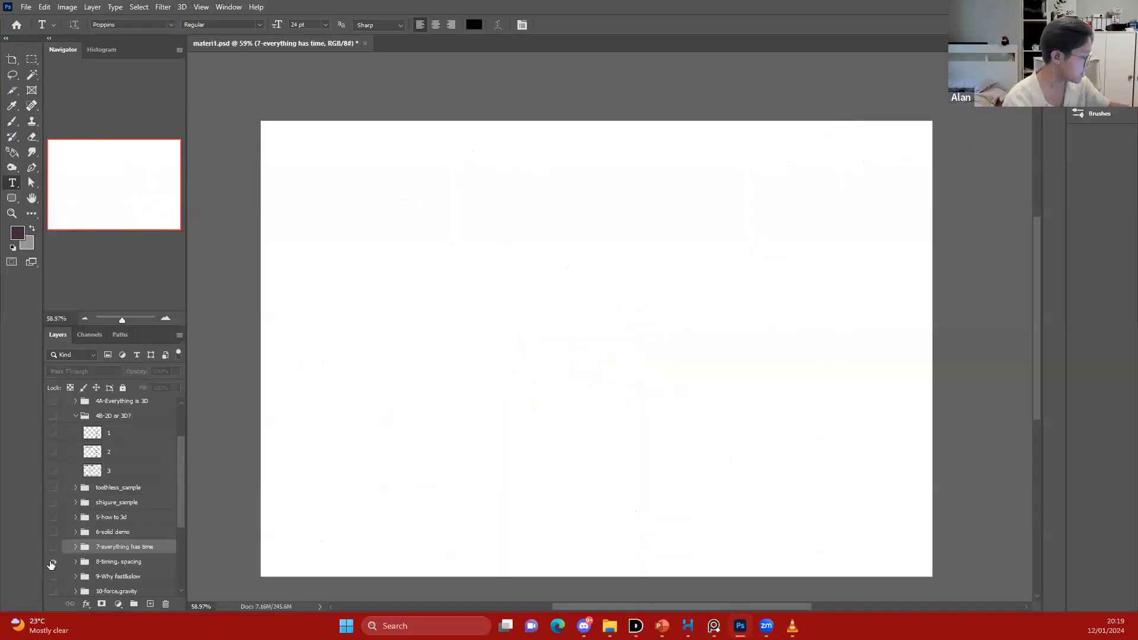
pyautogui.click(125, 559)
# Switch to the NewScene project in Toon Boom Harmony and hide the punching character's layer
pyautogui.hotkey('alt', 'Tab')
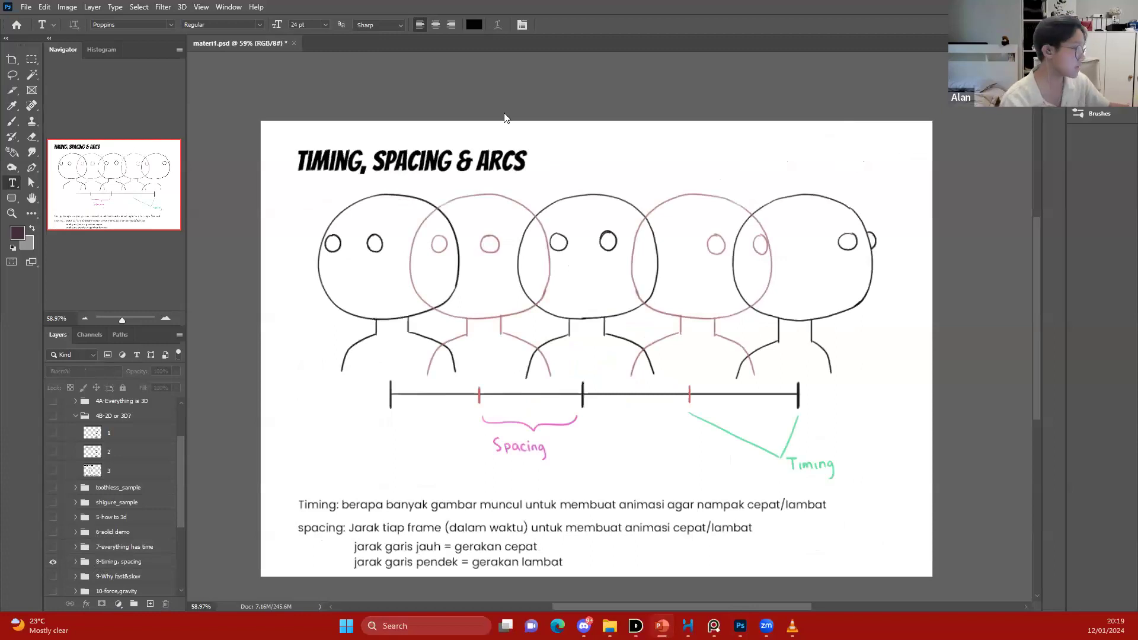
pyautogui.moveTo(688, 624)
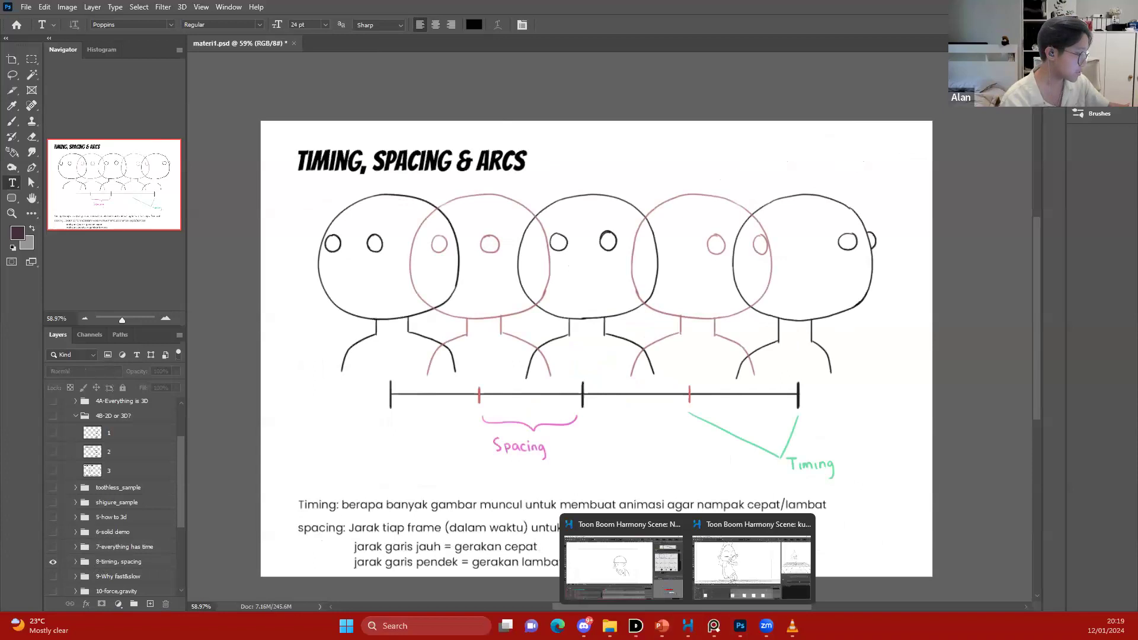
pyautogui.click(628, 578)
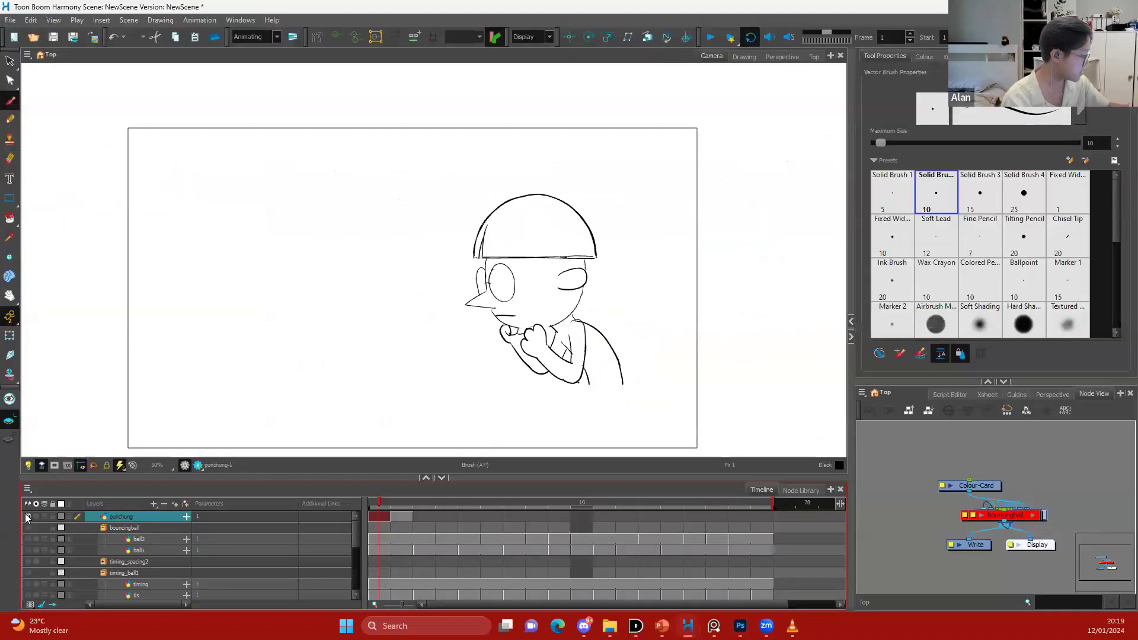
pyautogui.click(26, 517)
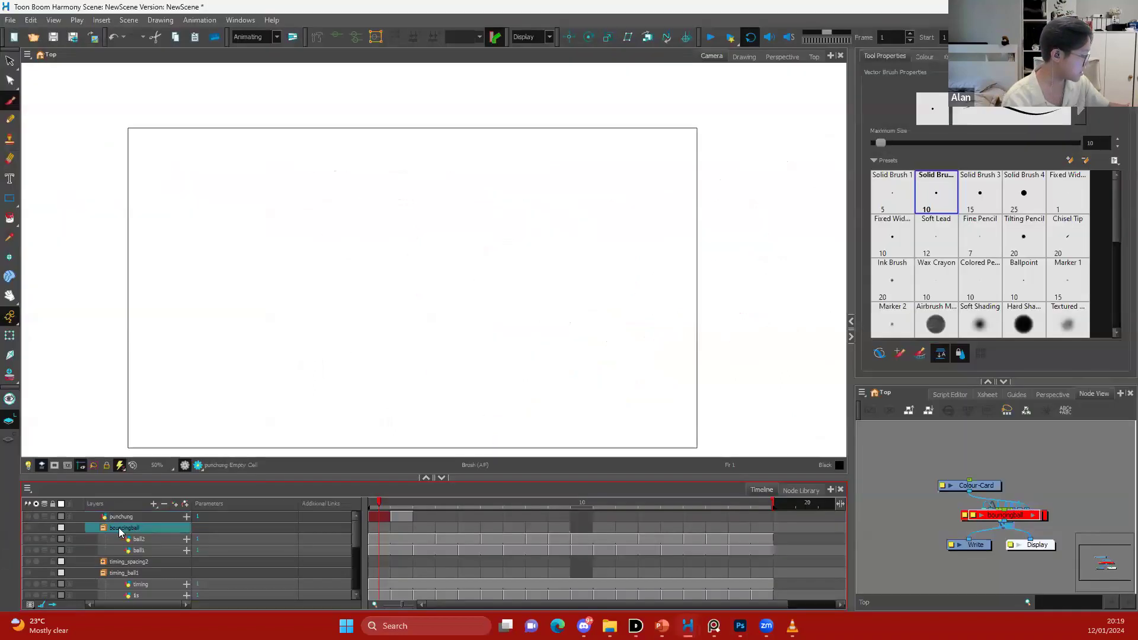
# Show the timing_ball1 group with its timing, 2s_1 and 1s_1 layers
pyautogui.scroll(-2, 118, 528)
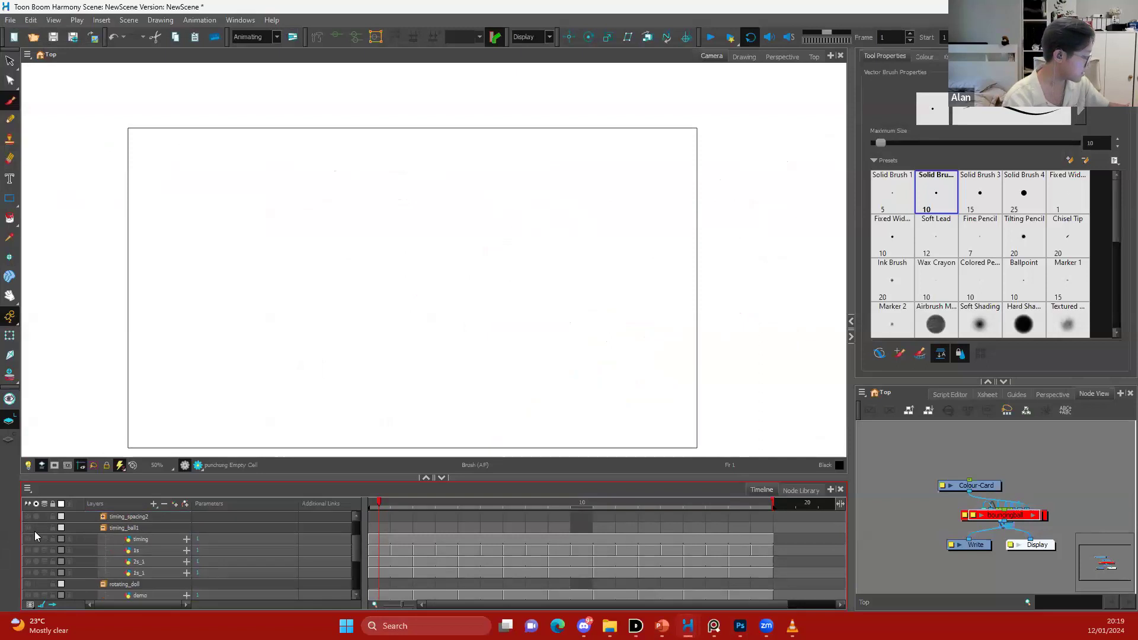
pyautogui.click(151, 572)
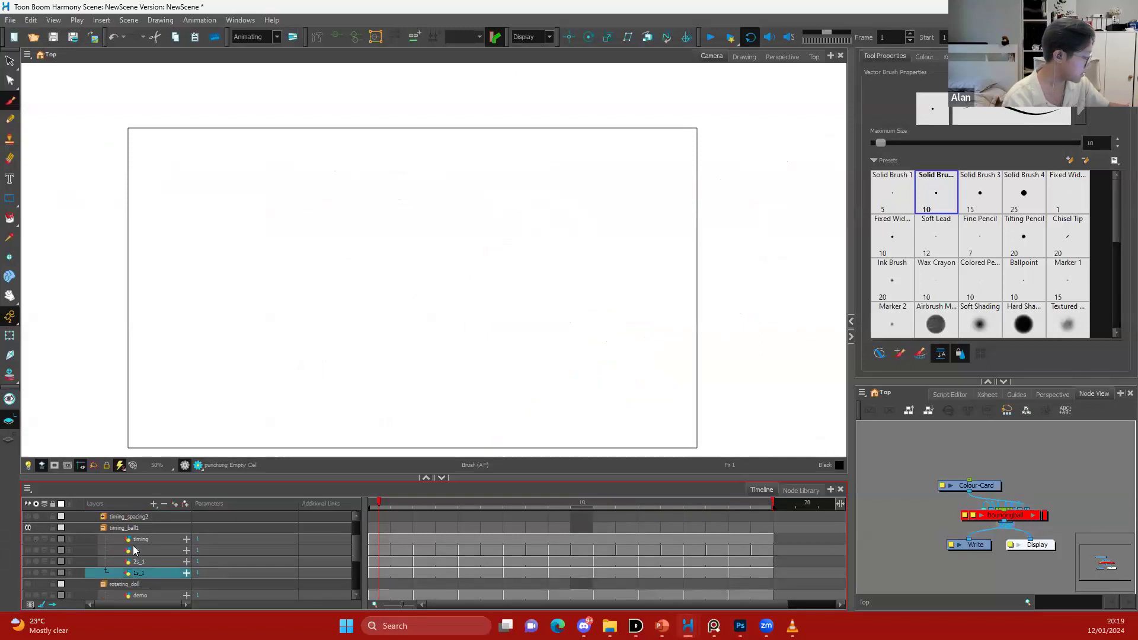
pyautogui.click(68, 538)
pyautogui.click(28, 539)
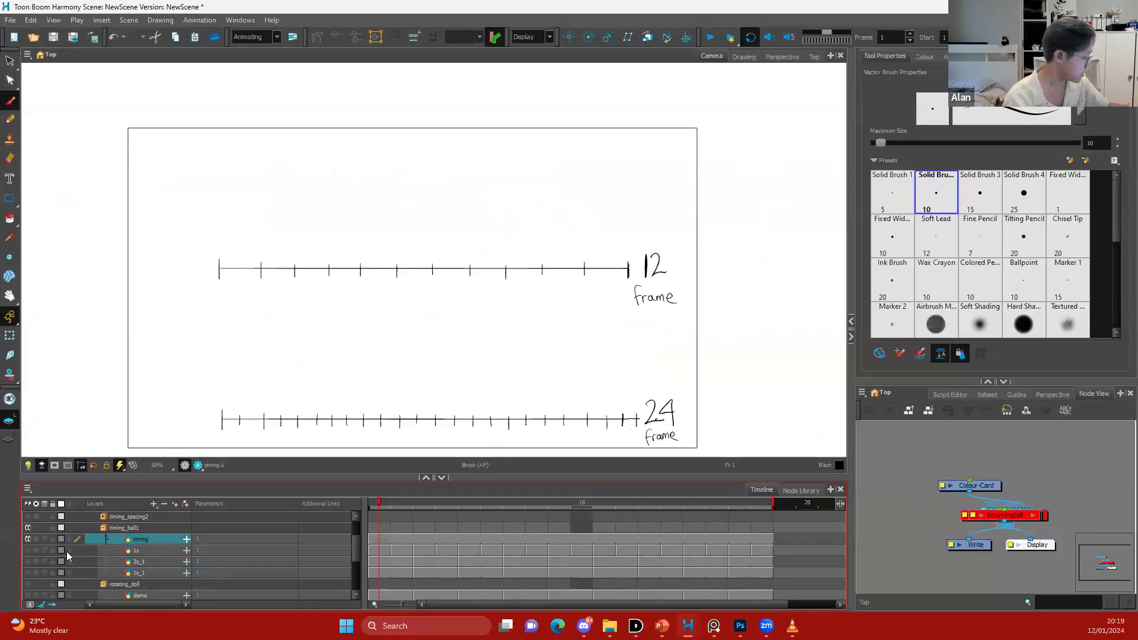
pyautogui.click(152, 560)
pyautogui.click(27, 561)
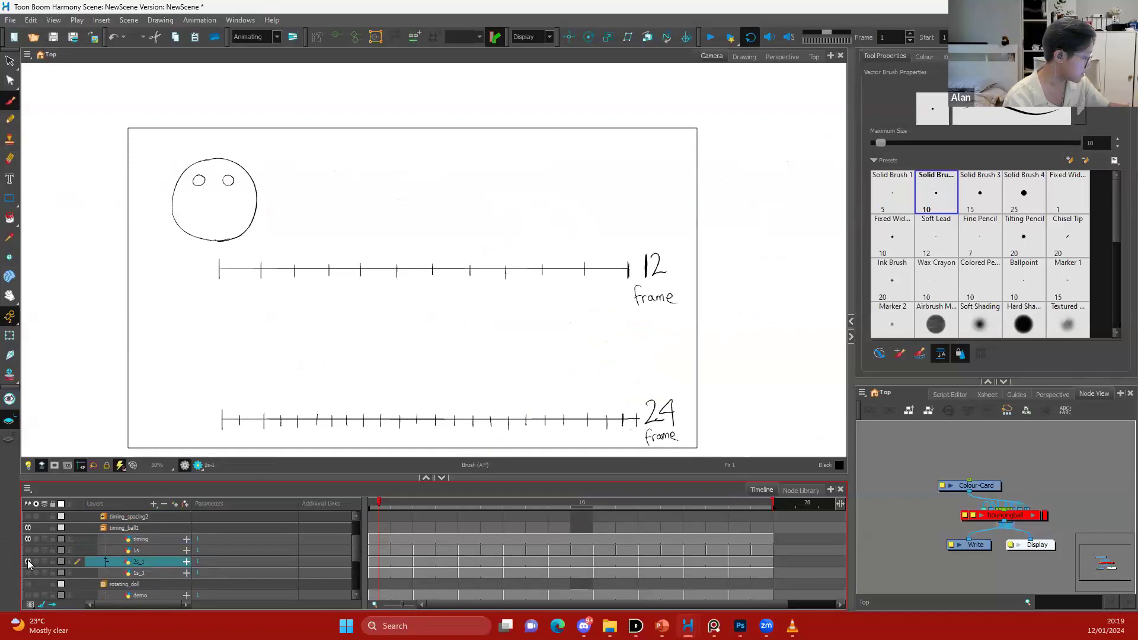
pyautogui.click(27, 573)
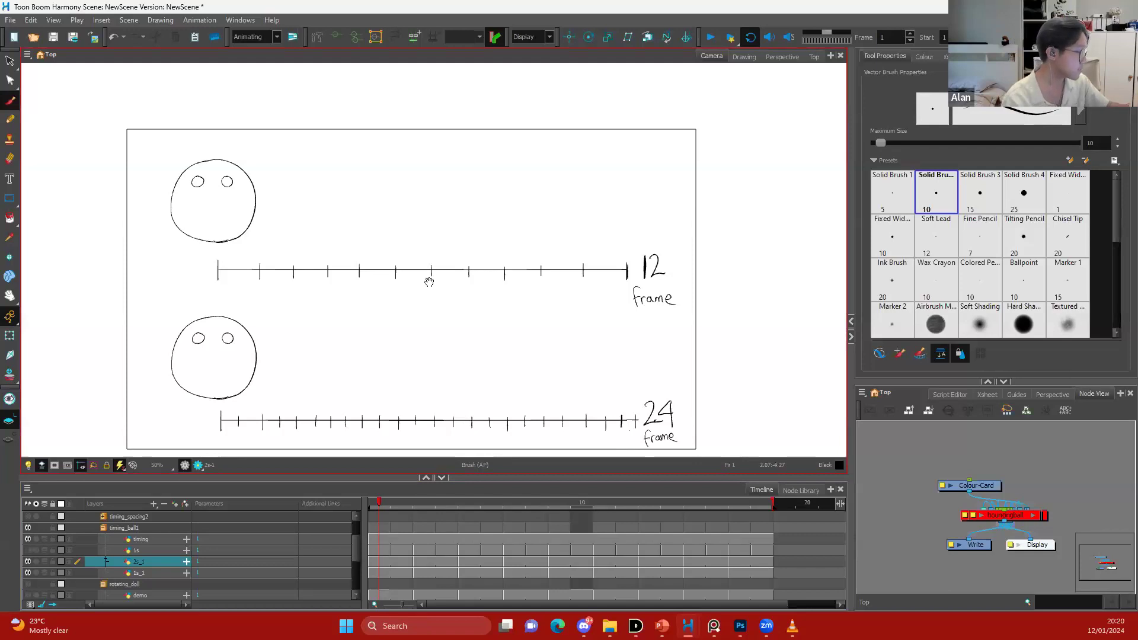
# Center the 12-frame and 24-frame scales in the view and play the two rolling balls' animation
pyautogui.moveTo(429, 279); pyautogui.dragTo(422, 267)
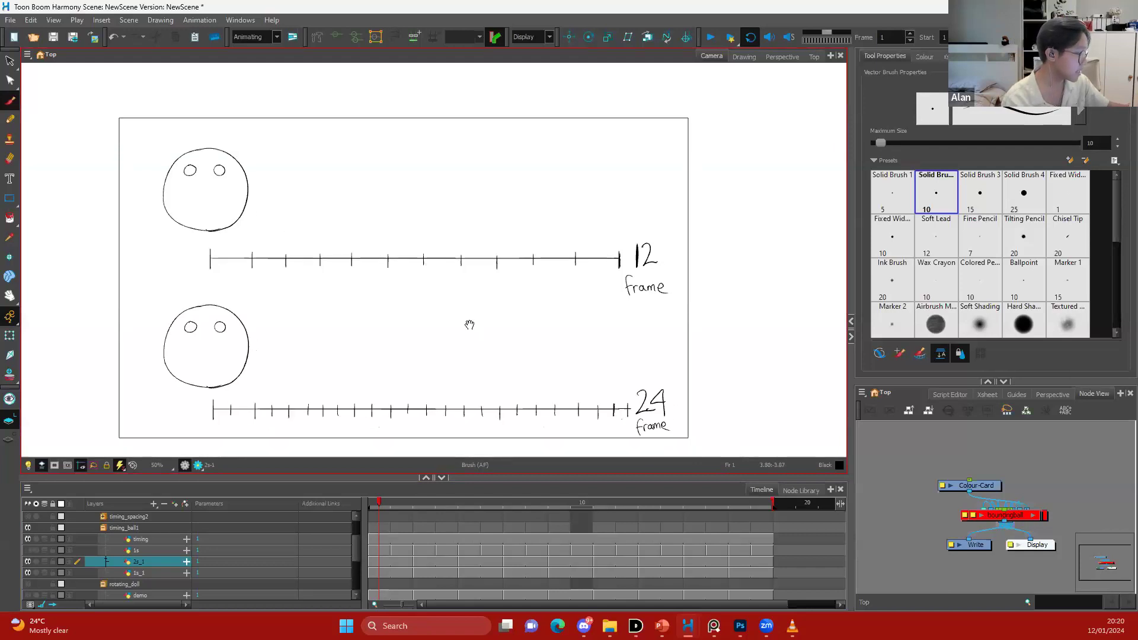
pyautogui.moveTo(471, 327); pyautogui.dragTo(466, 322)
pyautogui.moveTo(655, 176); pyautogui.dragTo(671, 176)
pyautogui.click(710, 37)
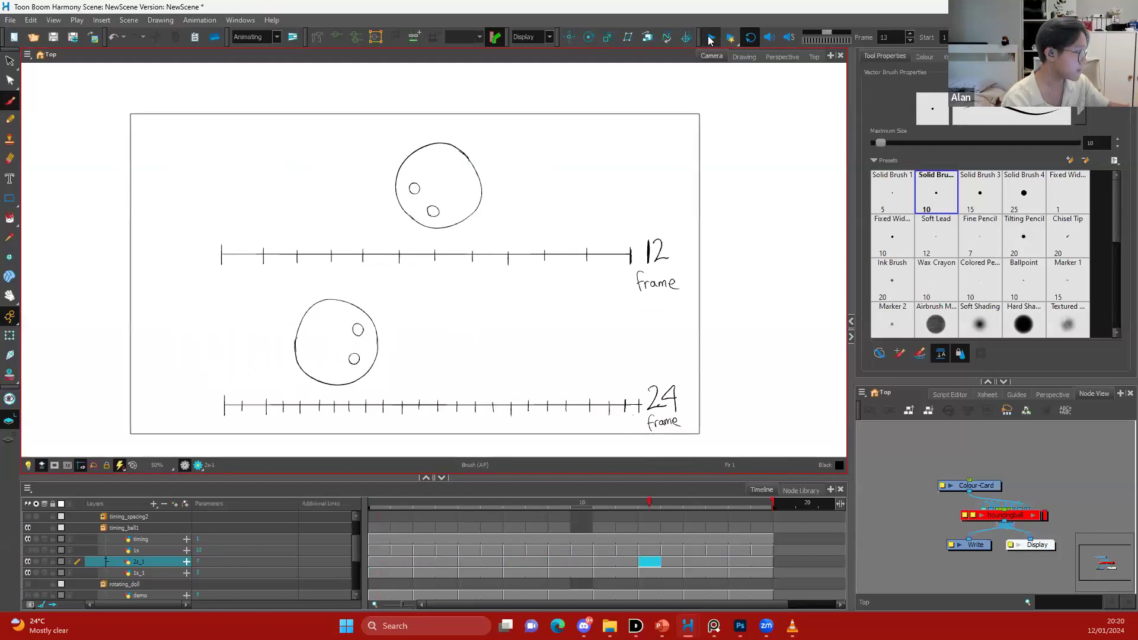
# Extend the end of the scene in the timeline to about frame 46
pyautogui.moveTo(553, 604); pyautogui.dragTo(605, 604)
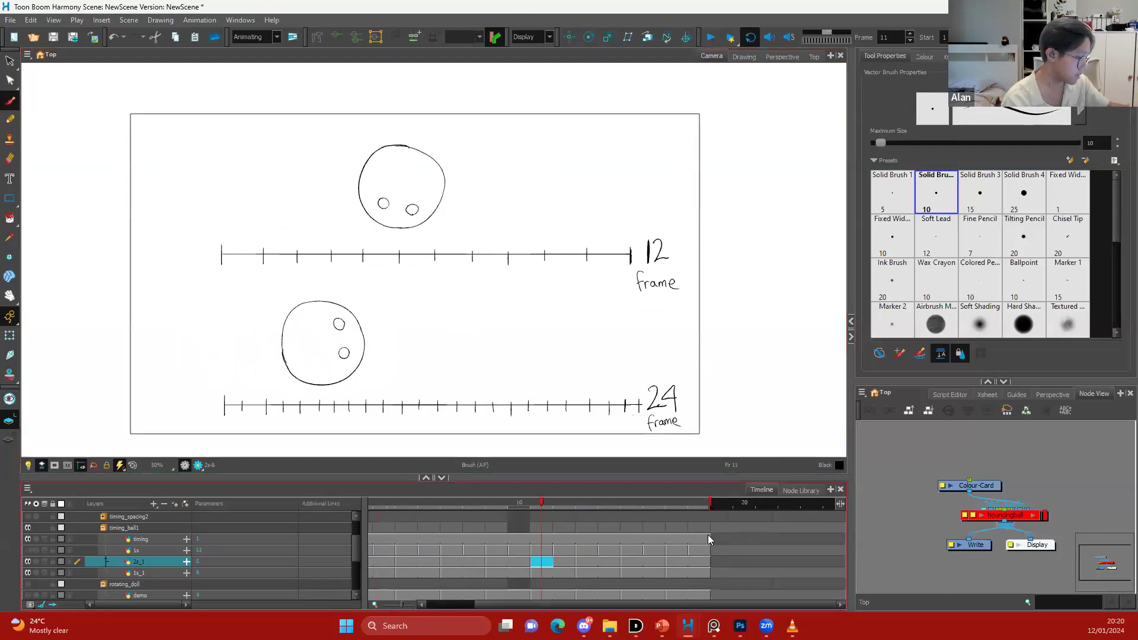
pyautogui.moveTo(688, 504)
pyautogui.mouseDown()
pyautogui.moveTo(713, 509)
pyautogui.moveTo(574, 507)
pyautogui.moveTo(717, 501)
pyautogui.moveTo(664, 503)
pyautogui.mouseUp()
pyautogui.moveTo(797, 506)
pyautogui.mouseDown()
pyautogui.moveTo(832, 509)
pyautogui.moveTo(693, 512)
pyautogui.moveTo(866, 495)
pyautogui.moveTo(425, 516)
pyautogui.mouseUp()
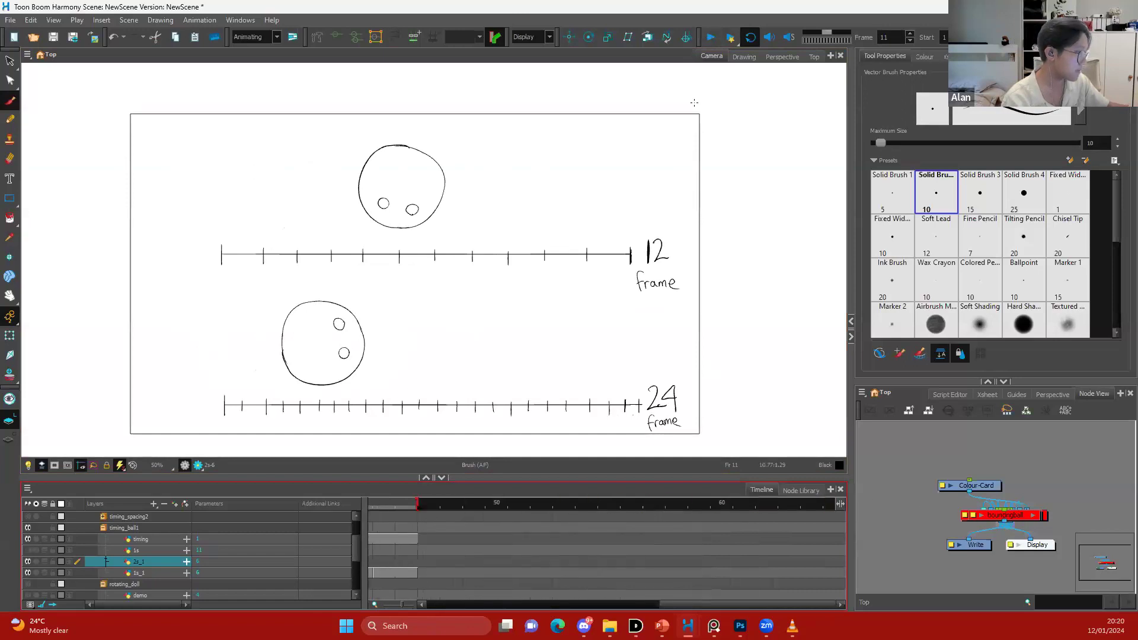
# Play the extended ball animation, stop it, return to frame 2 and play it again
pyautogui.click(711, 38)
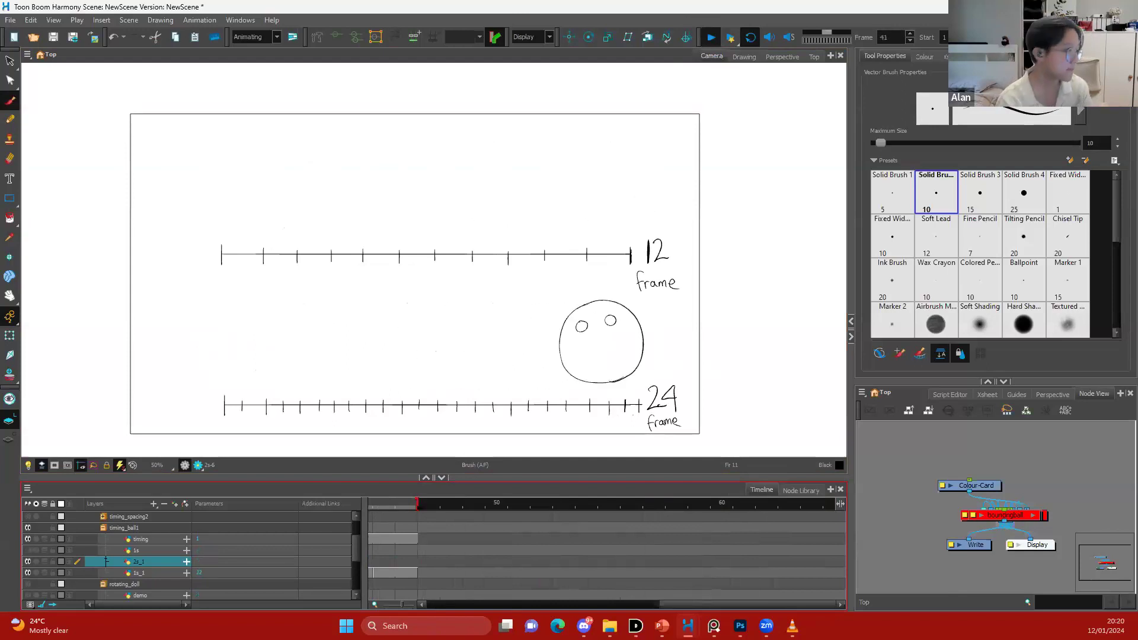
pyautogui.click(705, 39)
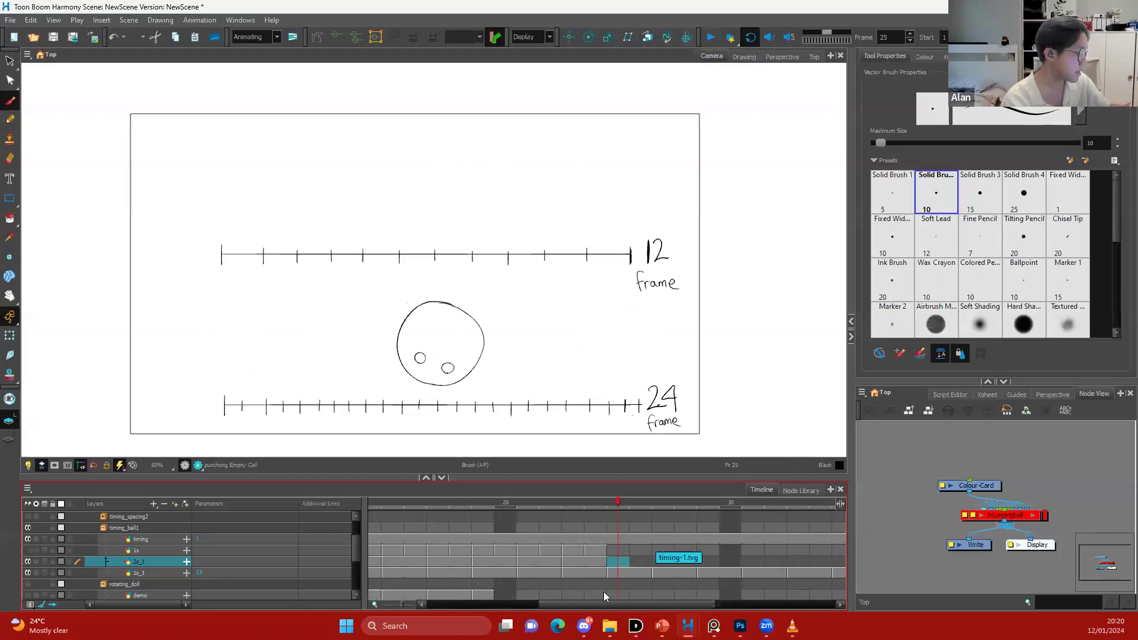
pyautogui.moveTo(579, 605); pyautogui.dragTo(428, 593)
pyautogui.click(395, 504)
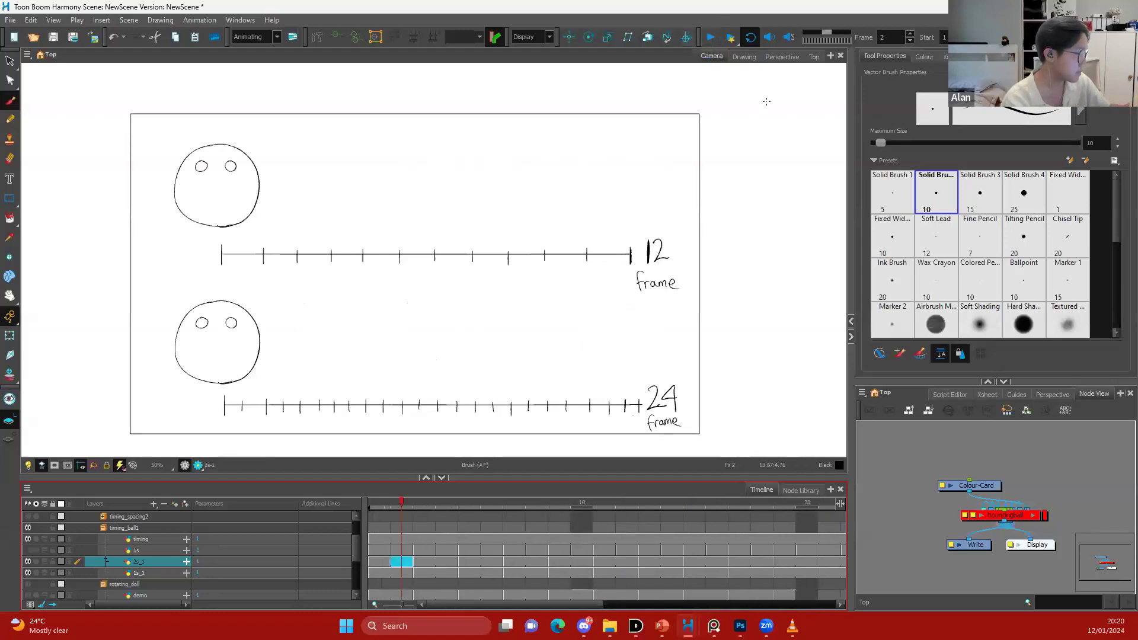
pyautogui.click(708, 38)
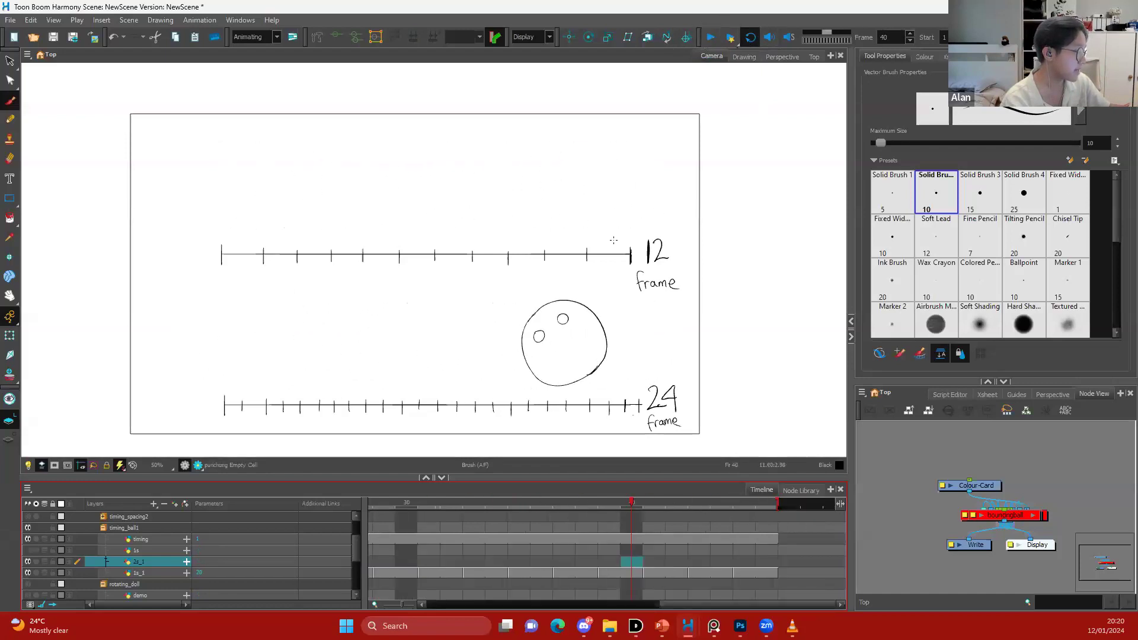
pyautogui.scroll(2, 623, 249)
pyautogui.scroll(1, 633, 254)
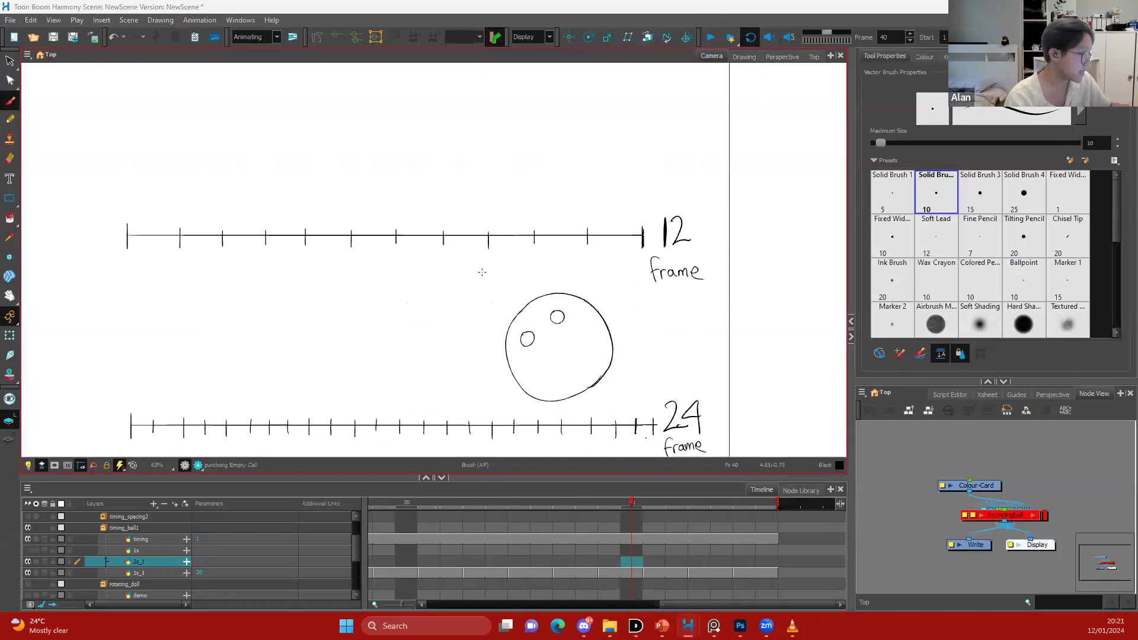
pyautogui.moveTo(369, 268); pyautogui.dragTo(425, 214)
pyautogui.scroll(4, 207, 372)
pyautogui.moveTo(202, 357); pyautogui.dragTo(217, 421)
pyautogui.moveTo(294, 338); pyautogui.dragTo(280, 413)
pyautogui.moveTo(341, 347); pyautogui.dragTo(339, 401)
pyautogui.hotkey('ctrl', 'z')
pyautogui.hotkey('ctrl', 'z')
pyautogui.hotkey('ctrl', 'z')
# Return to frame 1 and step forward one frame at a time to frame 8 to compare the two balls' movement
pyautogui.scroll(-3, 444, 307)
pyautogui.moveTo(495, 235); pyautogui.dragTo(413, 310)
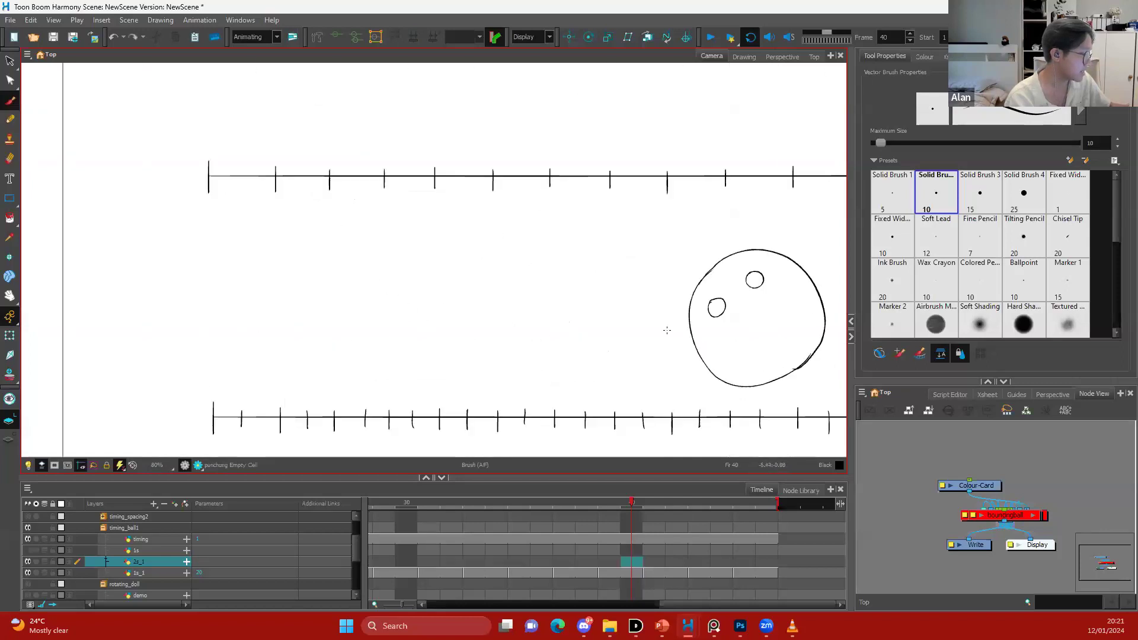
pyautogui.moveTo(590, 507); pyautogui.dragTo(164, 502)
pyautogui.press('.')
pyautogui.press('.')
pyautogui.press('.')
pyautogui.press('.')
pyautogui.press('.')
pyautogui.press('.')
pyautogui.press('.')
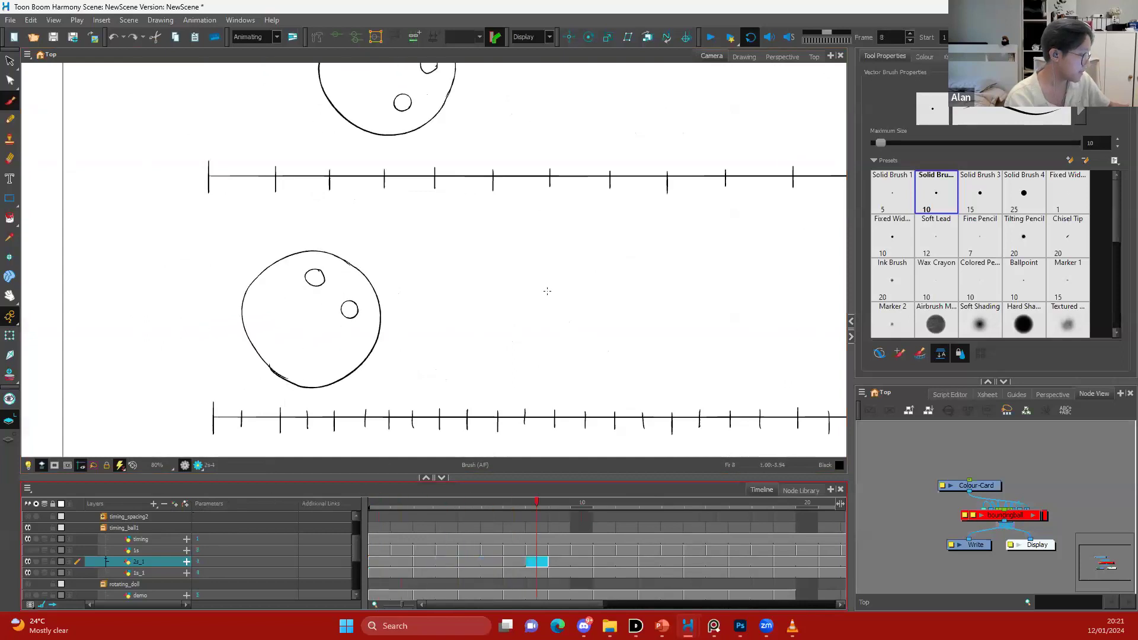
# Examine the 12-frame and 24-frame scales, closing in on the first tick marks of the 24-frame scale
pyautogui.press('1')
pyautogui.press('1')
pyautogui.press('space')
pyautogui.moveTo(635, 305); pyautogui.dragTo(554, 297)
pyautogui.press('2')
pyautogui.press('space')
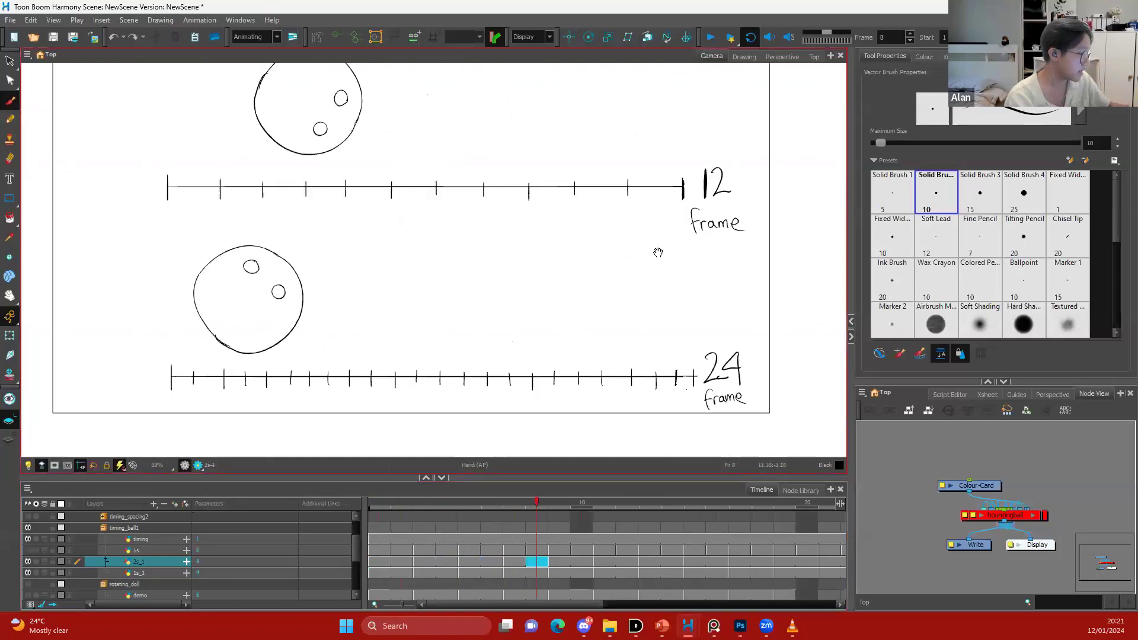
pyautogui.moveTo(658, 252); pyautogui.dragTo(624, 246)
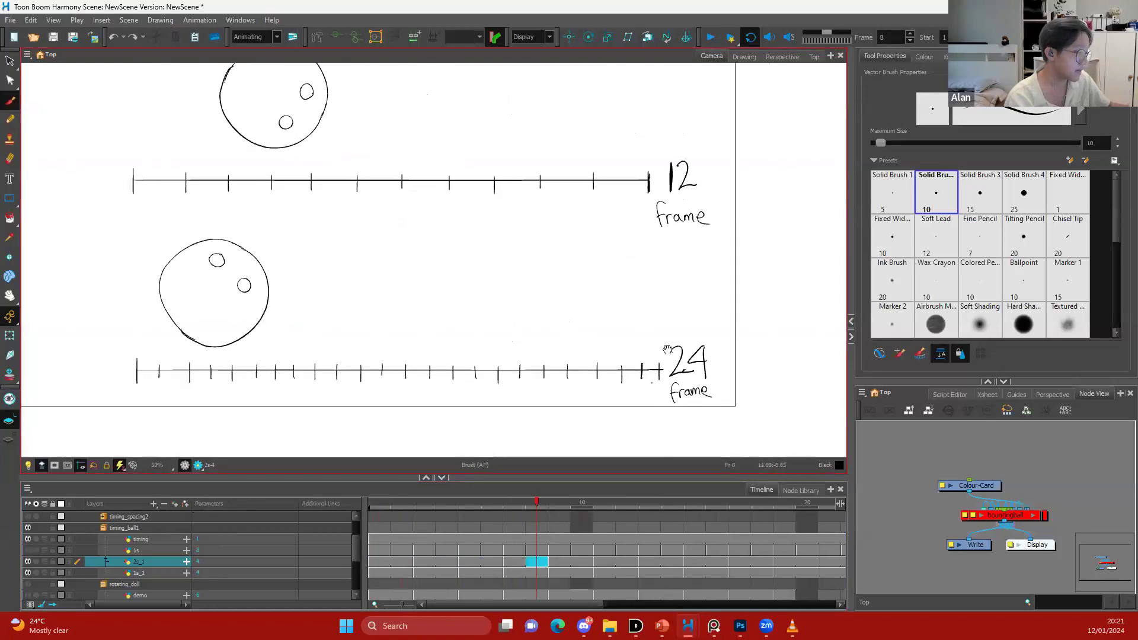
pyautogui.press('space')
pyautogui.moveTo(537, 346); pyautogui.dragTo(549, 340)
pyautogui.moveTo(361, 349); pyautogui.dragTo(461, 332)
pyautogui.scroll(5, 307, 347)
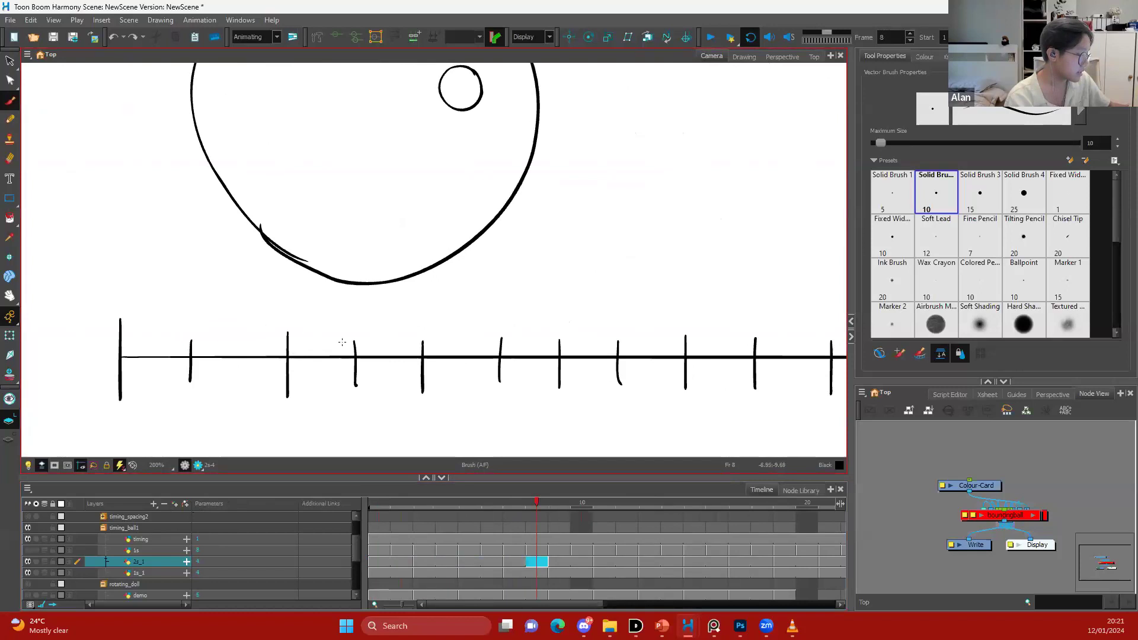
# Examine the 12-frame and 24-frame scales up close and as a whole to compare the spacing of their tick marks
pyautogui.scroll(-3, 360, 339)
pyautogui.scroll(1, 290, 340)
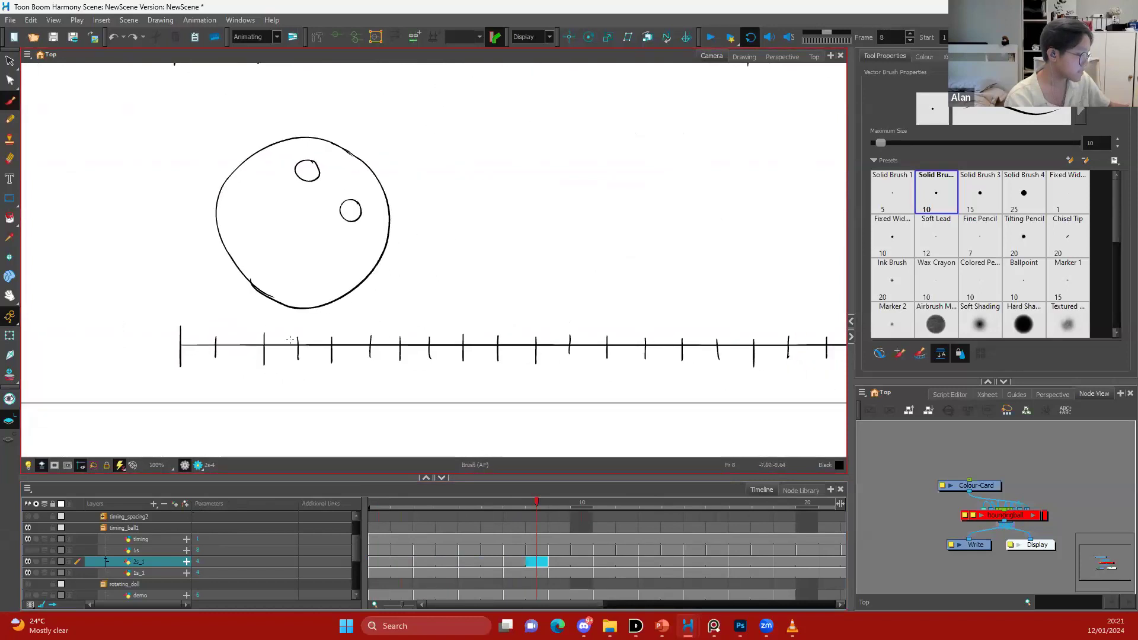
pyautogui.press('space')
pyautogui.moveTo(464, 204); pyautogui.dragTo(373, 351)
pyautogui.moveTo(449, 176); pyautogui.dragTo(359, 229)
pyautogui.scroll(-2, 422, 224)
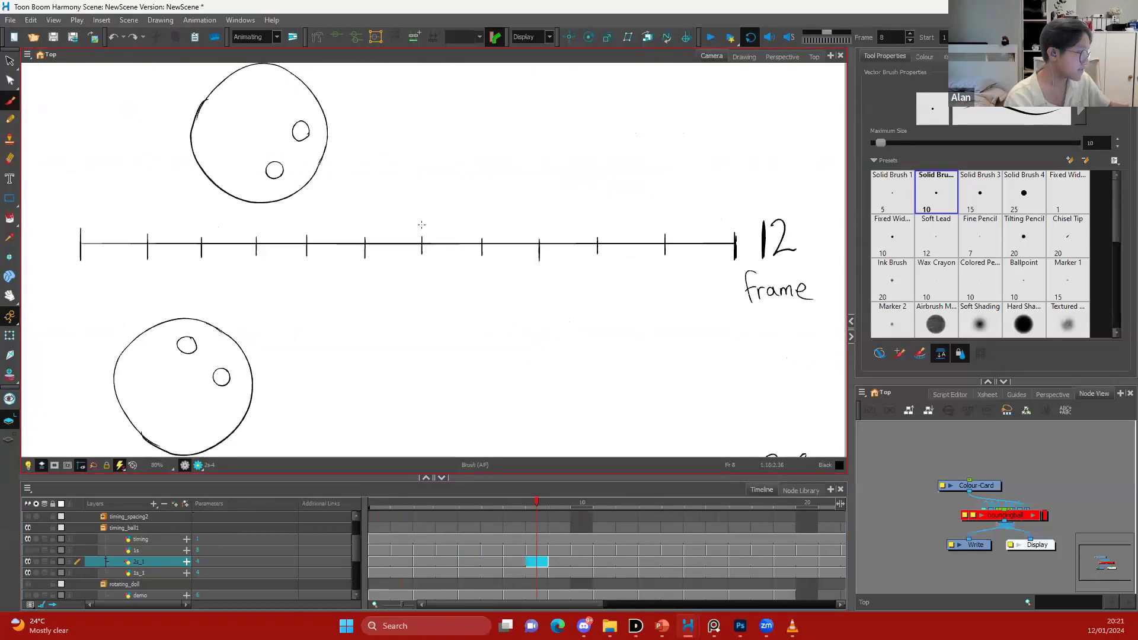
pyautogui.scroll(3, 433, 245)
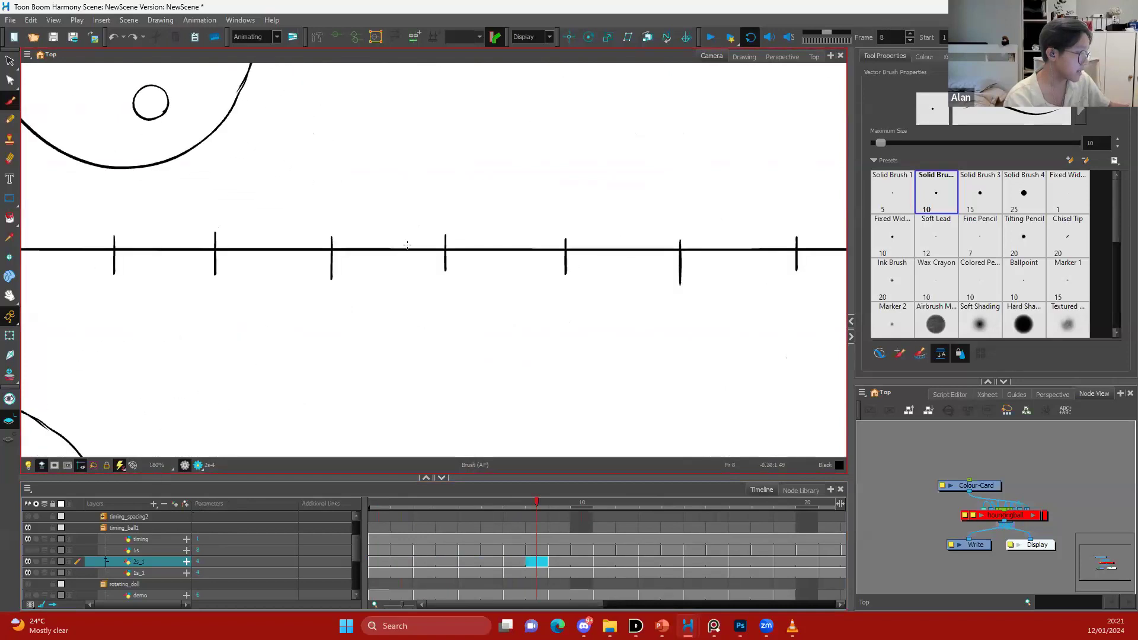
pyautogui.scroll(-3, 434, 245)
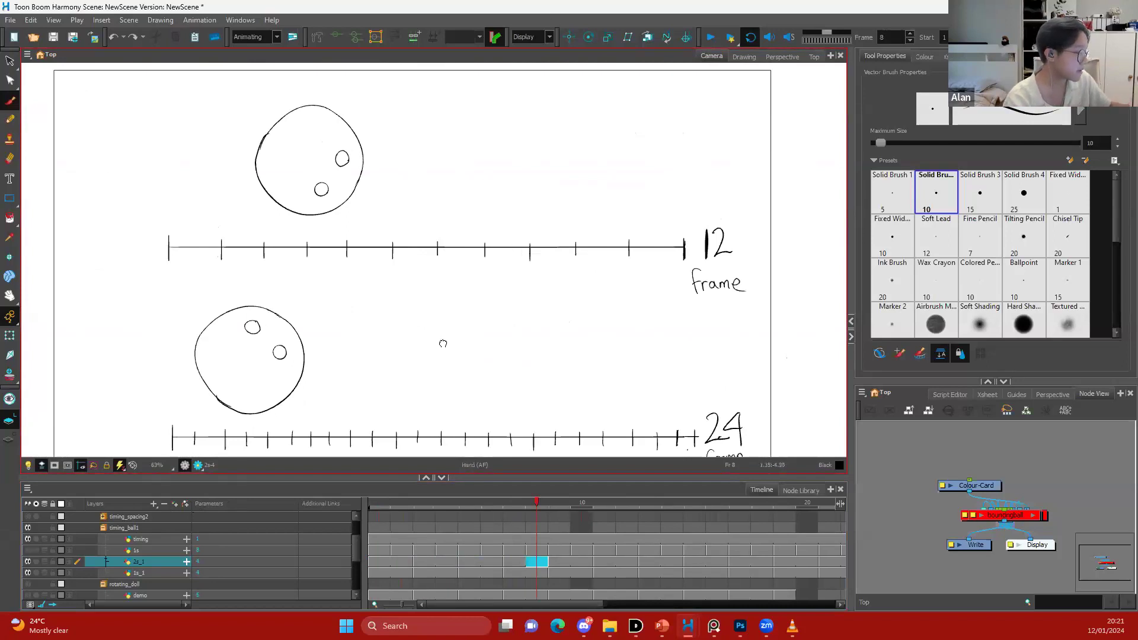
pyautogui.scroll(-1, 443, 340)
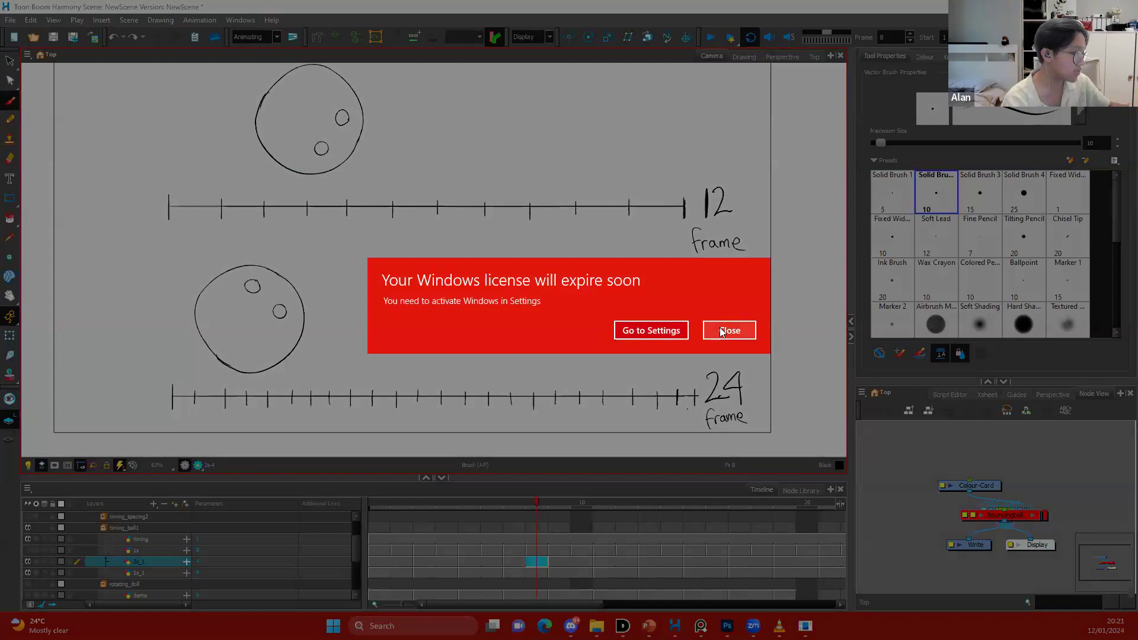
# Close the Windows license expiry notice and review both balls against their 12-frame and 24-frame scales
pyautogui.click(721, 332)
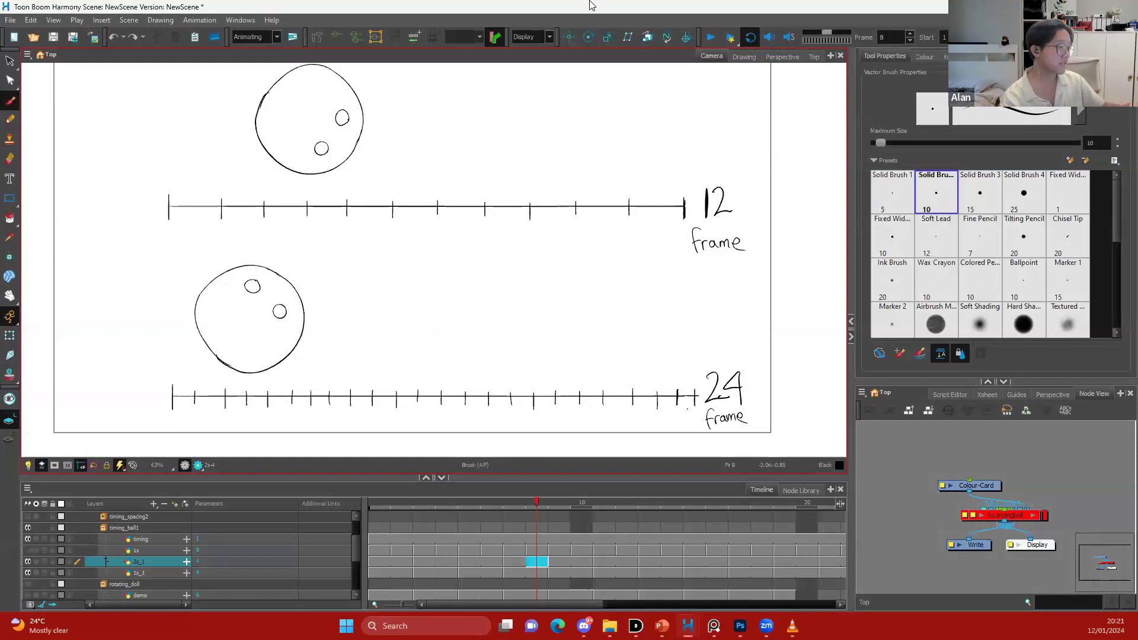
pyautogui.click(588, 37)
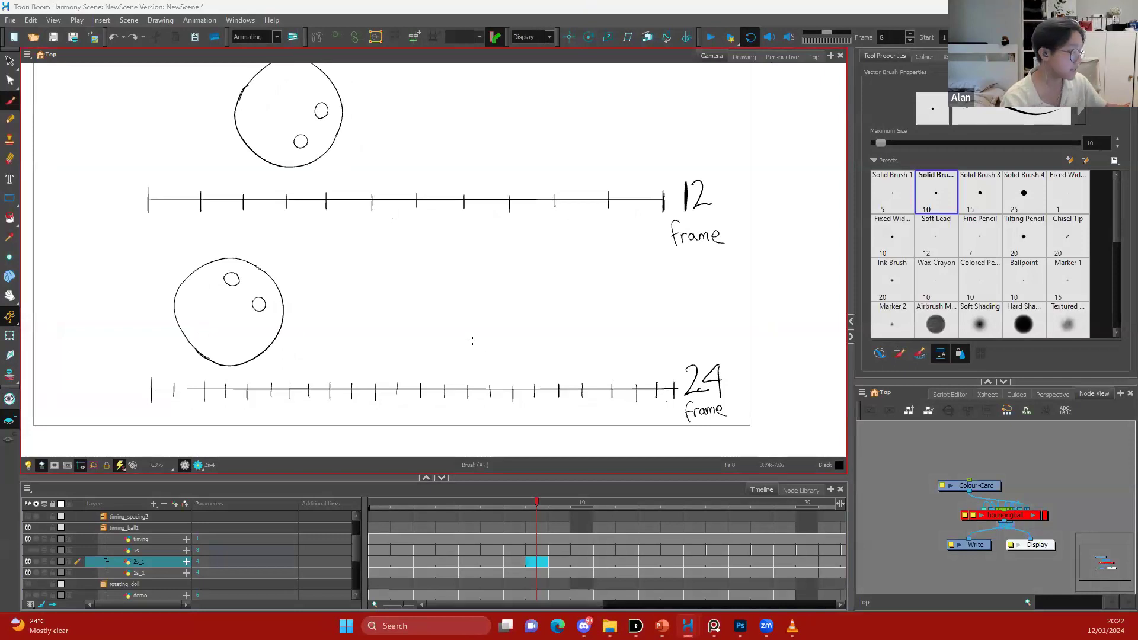
pyautogui.moveTo(444, 341); pyautogui.dragTo(464, 340)
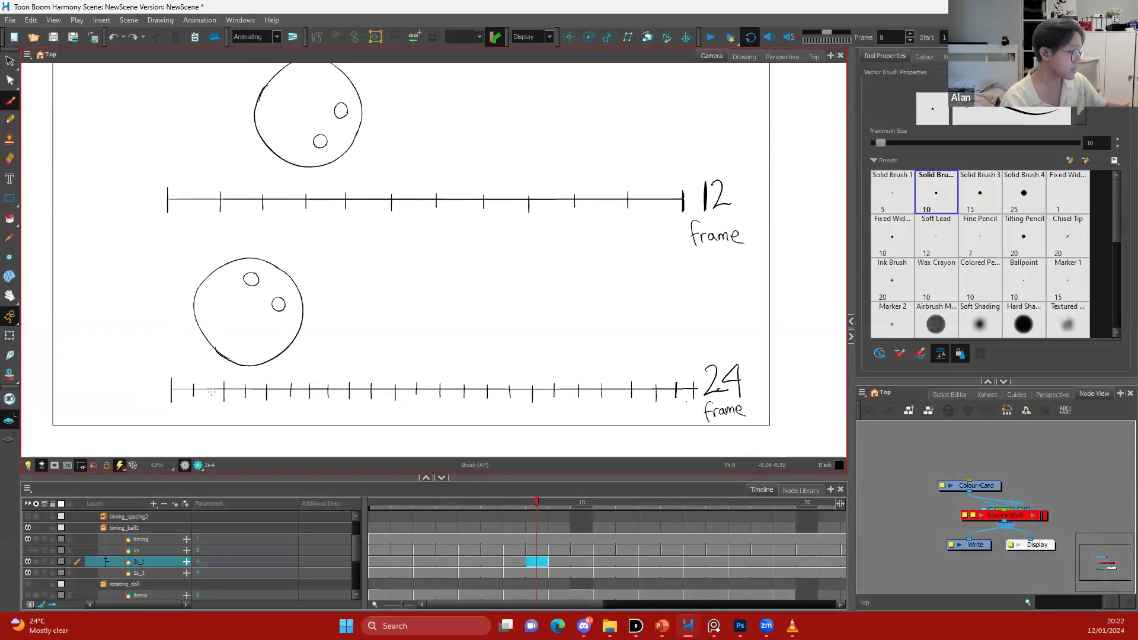
pyautogui.scroll(1, 211, 391)
pyautogui.press('space')
pyautogui.moveTo(413, 323); pyautogui.dragTo(362, 301)
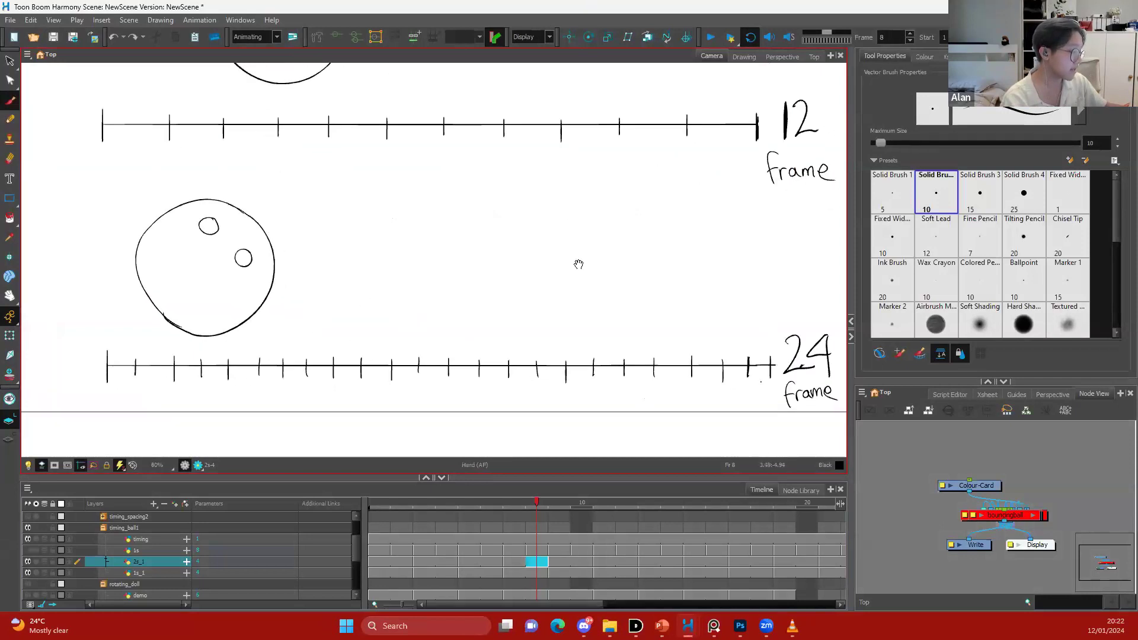
pyautogui.moveTo(578, 264)
pyautogui.mouseDown()
pyautogui.moveTo(521, 279)
pyautogui.moveTo(573, 343)
pyautogui.mouseUp()
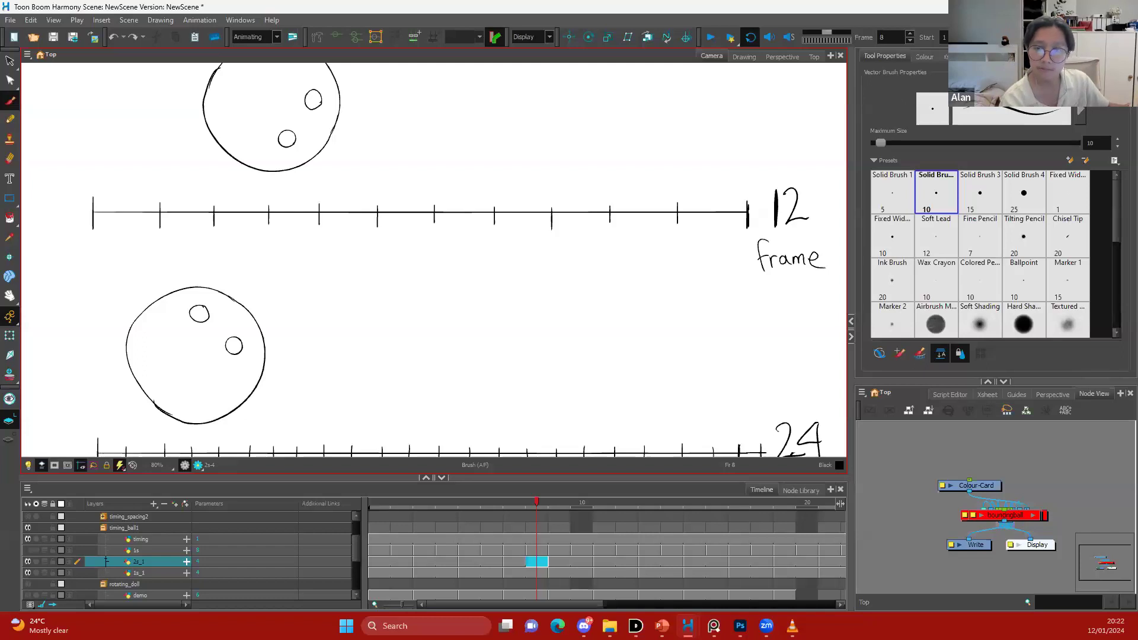
# Switch to Photoshop and examine the Spacing and Timing marks in the "Timing, Spacing & Arcs" illustration
pyautogui.hotkey('alt', 'Tab')
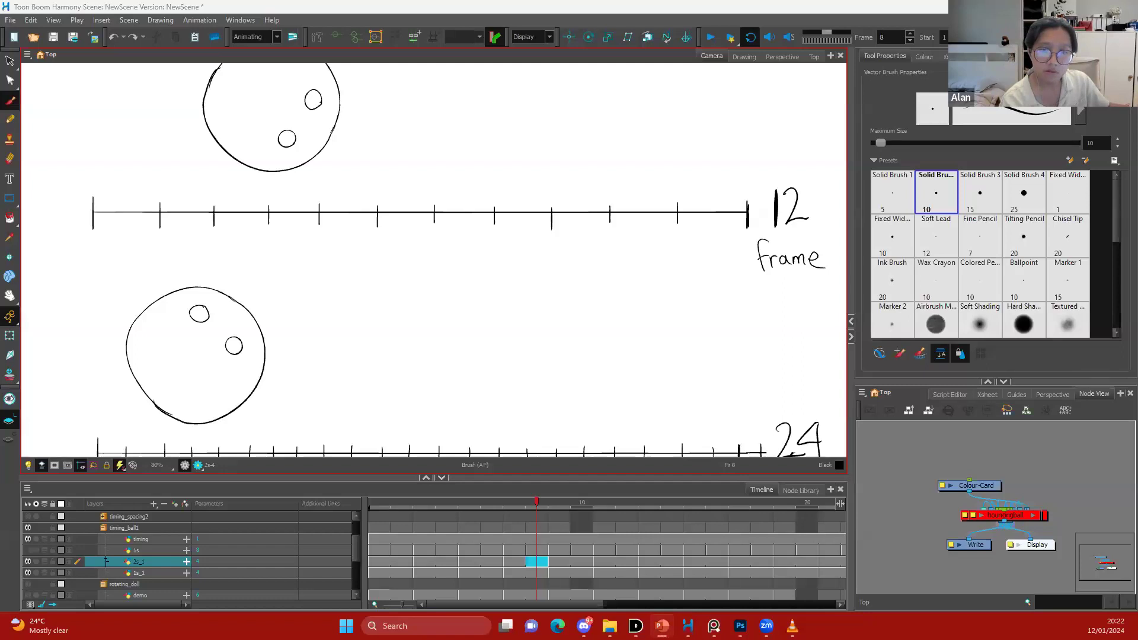
pyautogui.hotkey('alt', 'Tab')
pyautogui.click(740, 626)
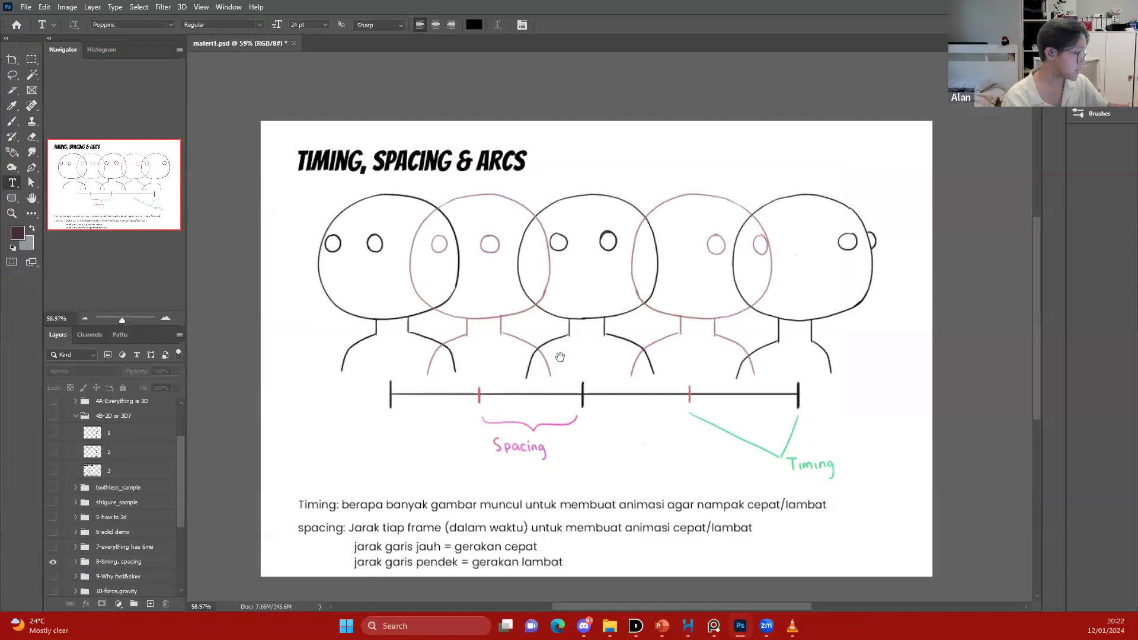
pyautogui.scroll(3, 560, 357)
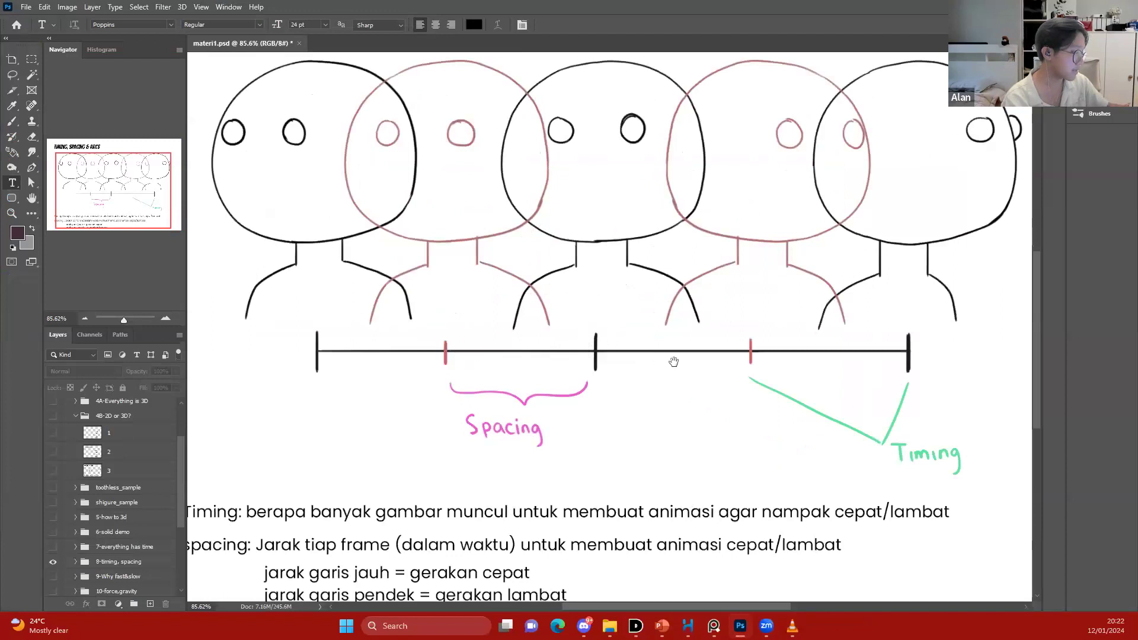
pyautogui.moveTo(673, 363); pyautogui.dragTo(608, 348)
pyautogui.scroll(-2, 724, 353)
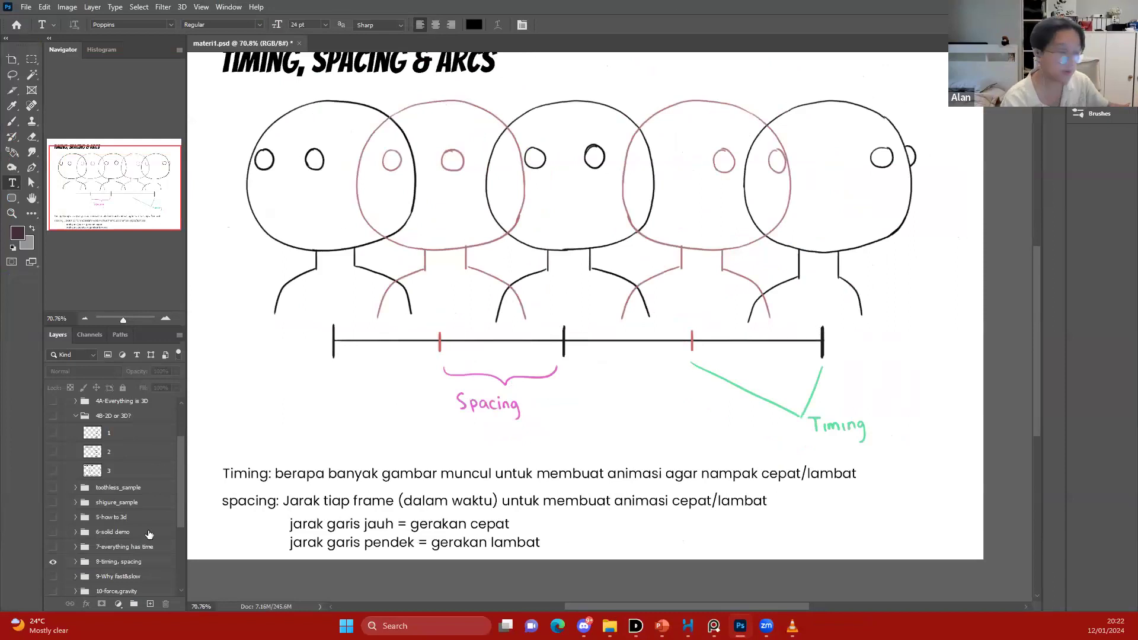
# Select the "8-timing, spacing" layer group and switch to PowerPoint
pyautogui.click(54, 562)
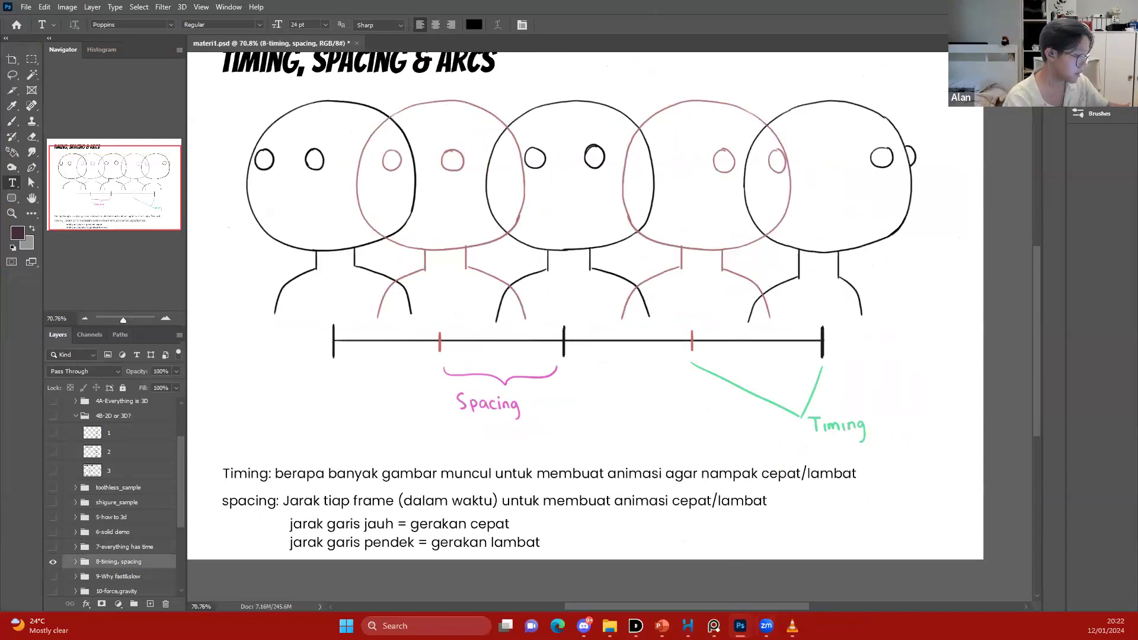
pyautogui.moveTo(793, 626)
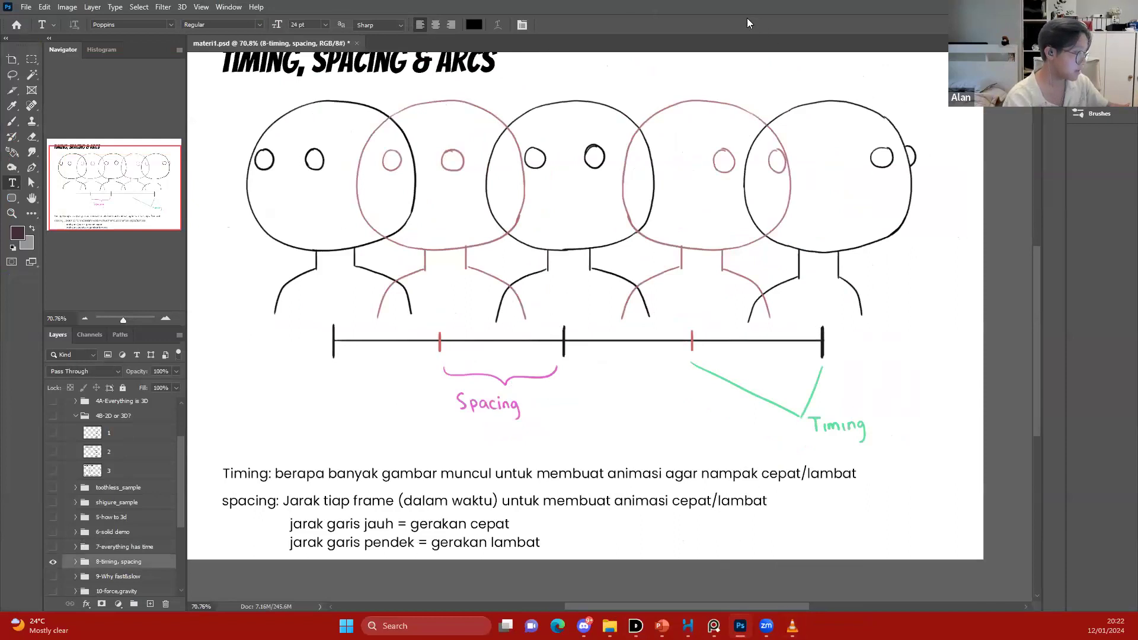
pyautogui.moveTo(605, 266); pyautogui.dragTo(616, 273)
pyautogui.hotkey('alt', 'Tab')
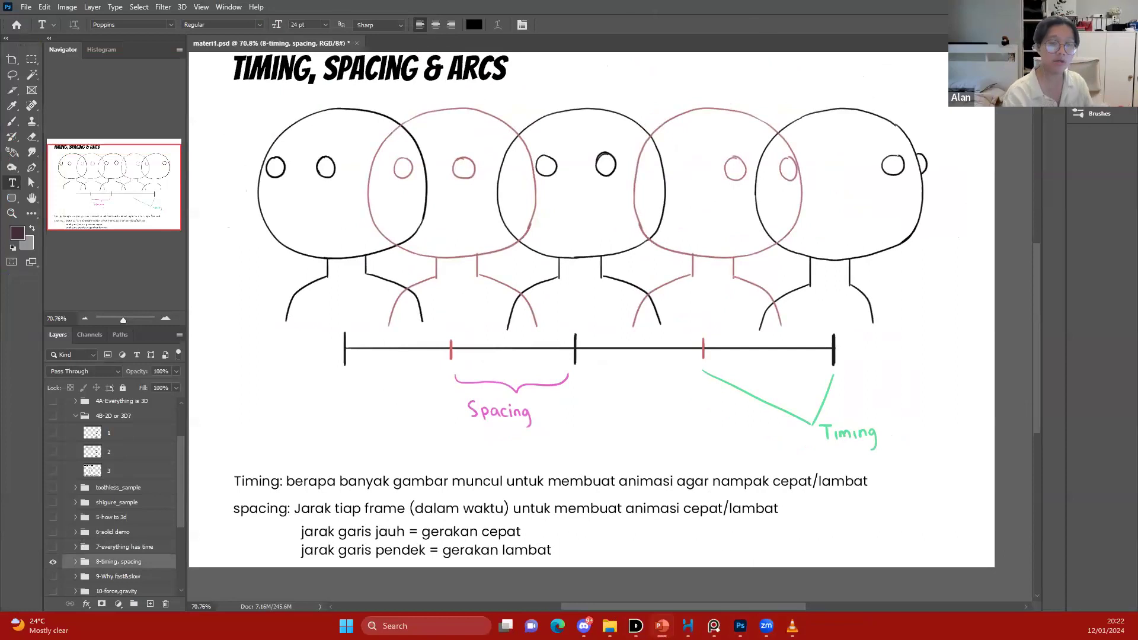
pyautogui.click(711, 4)
pyautogui.moveTo(716, 227); pyautogui.dragTo(691, 256)
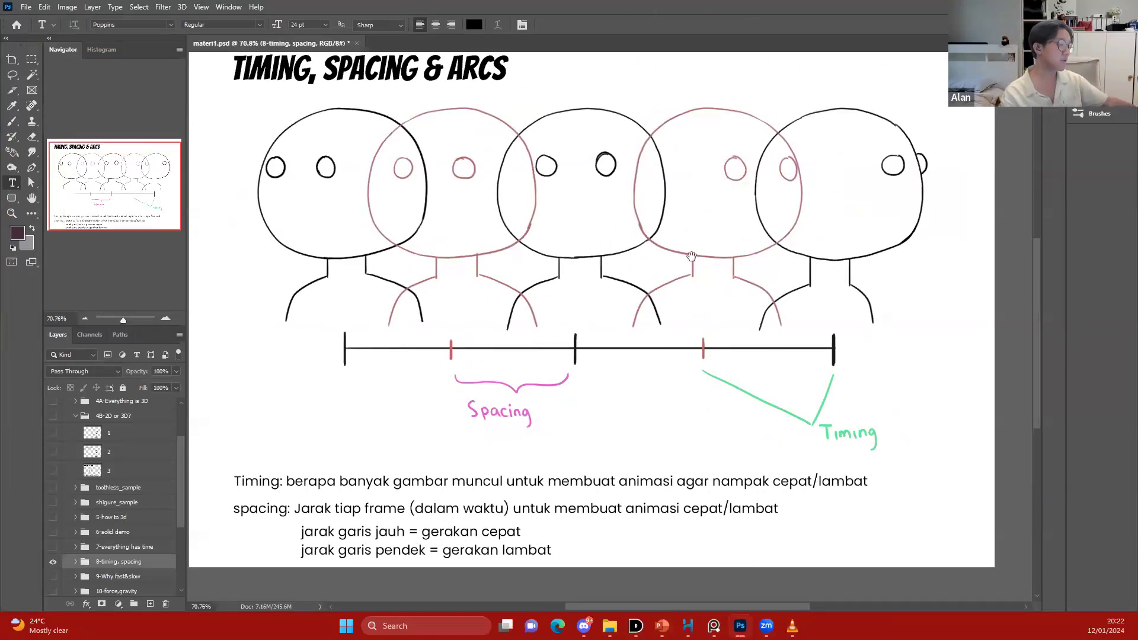
pyautogui.scroll(-1, 691, 256)
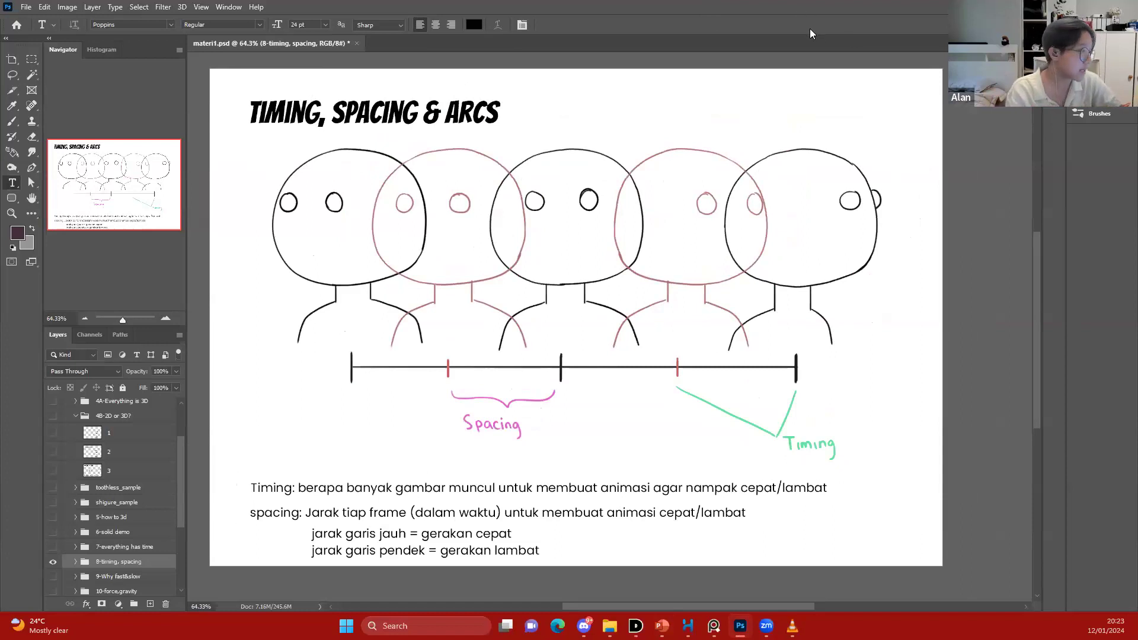
# Switch to Toon Boom Harmony, hide the timing_ball1 group and its layers, and show timing_spacing2 with its 2s and timing2 layers
pyautogui.hotkey('alt', 'Tab')
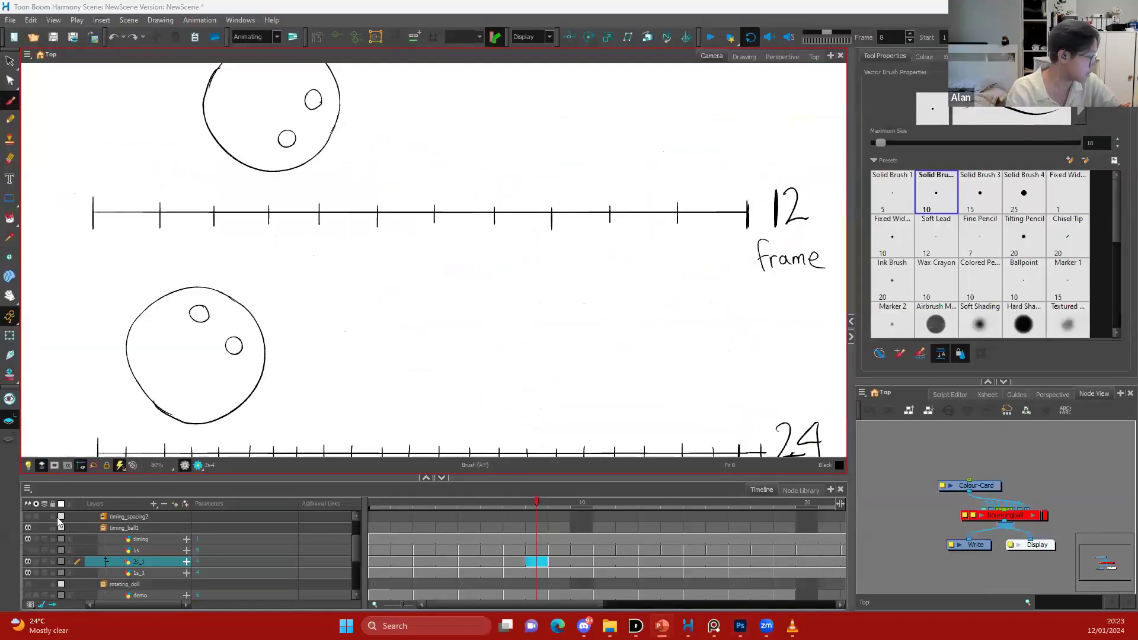
pyautogui.click(28, 539)
pyautogui.scroll(2, 97, 533)
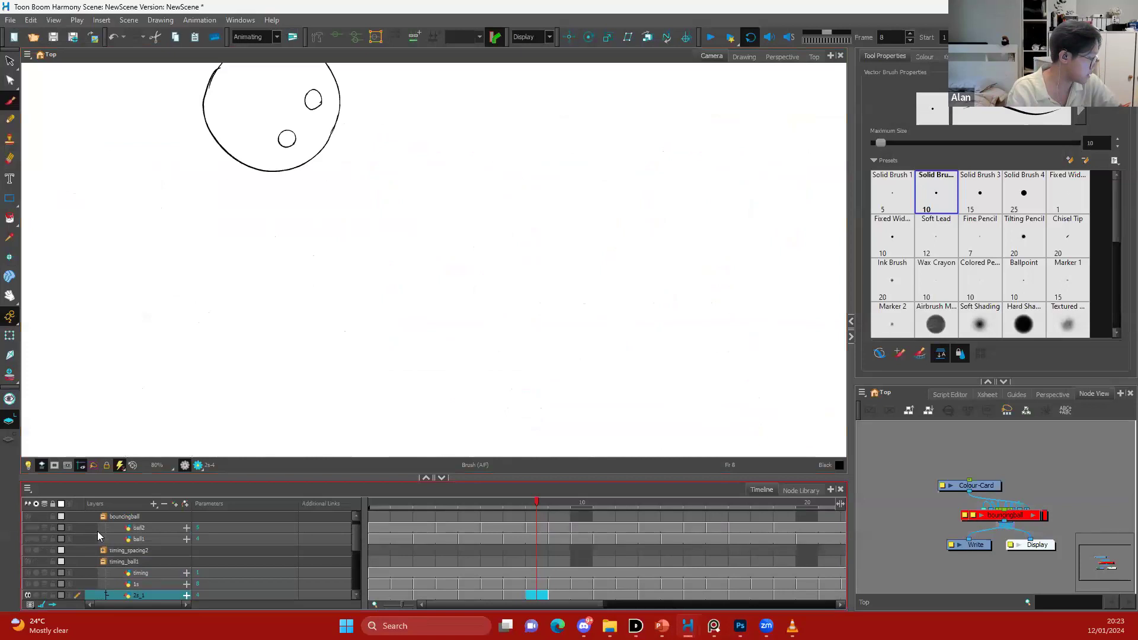
pyautogui.click(28, 550)
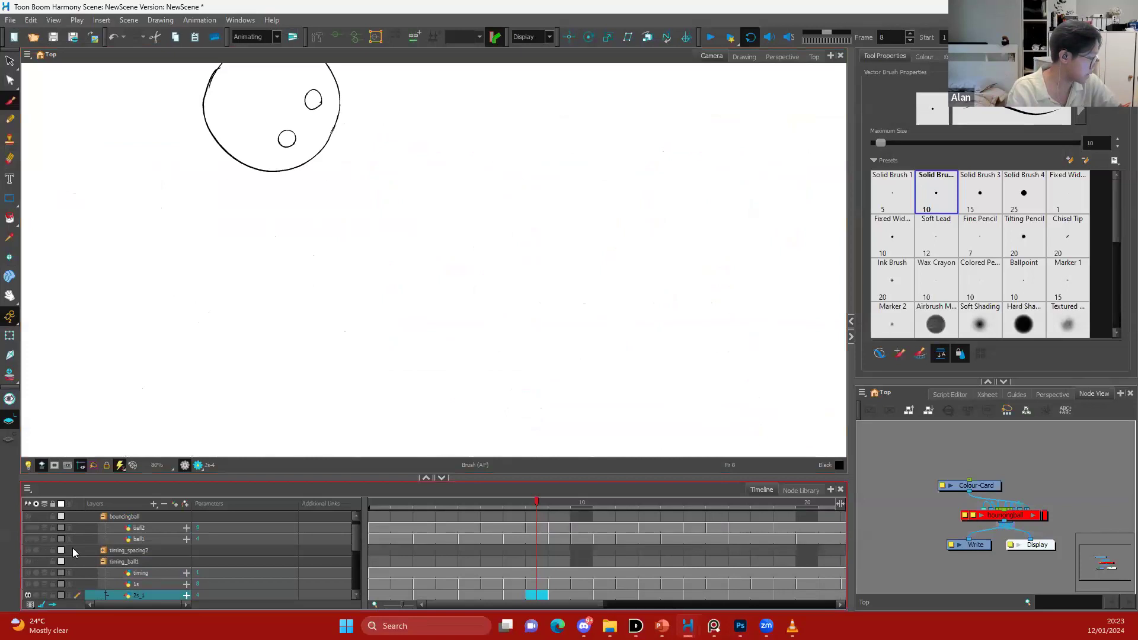
pyautogui.click(103, 550)
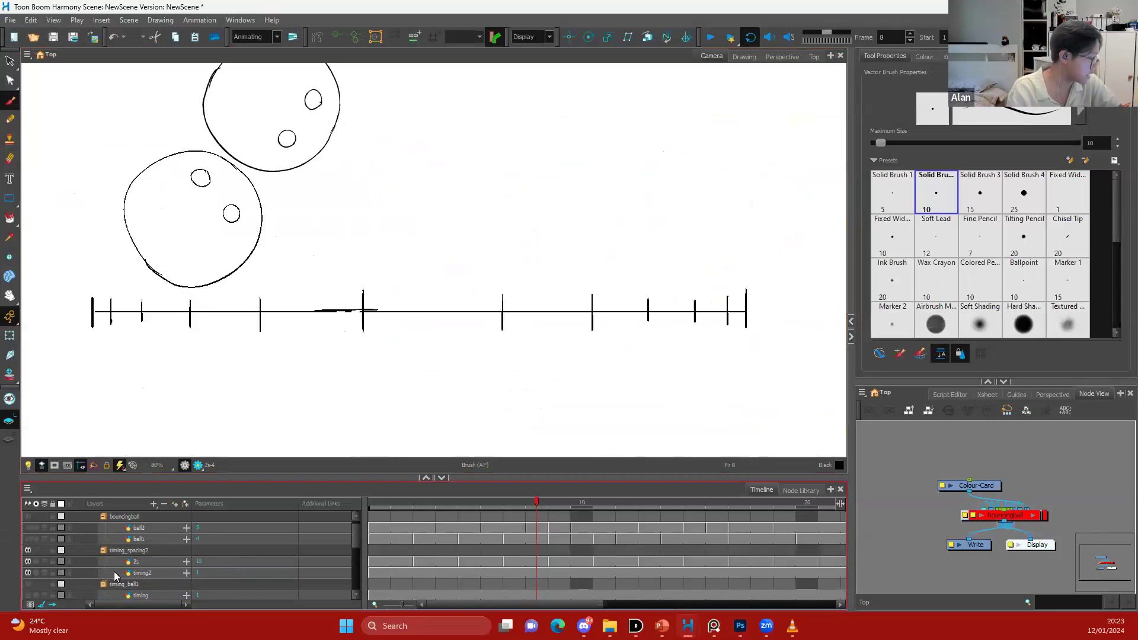
pyautogui.scroll(-1, 101, 578)
pyautogui.scroll(-3, 97, 578)
pyautogui.click(28, 550)
# Move the playhead to frame 1 and shorten the scene to end at about frame 24
pyautogui.scroll(3, 166, 542)
pyautogui.moveTo(424, 504); pyautogui.dragTo(310, 503)
pyautogui.scroll(-3, 478, 311)
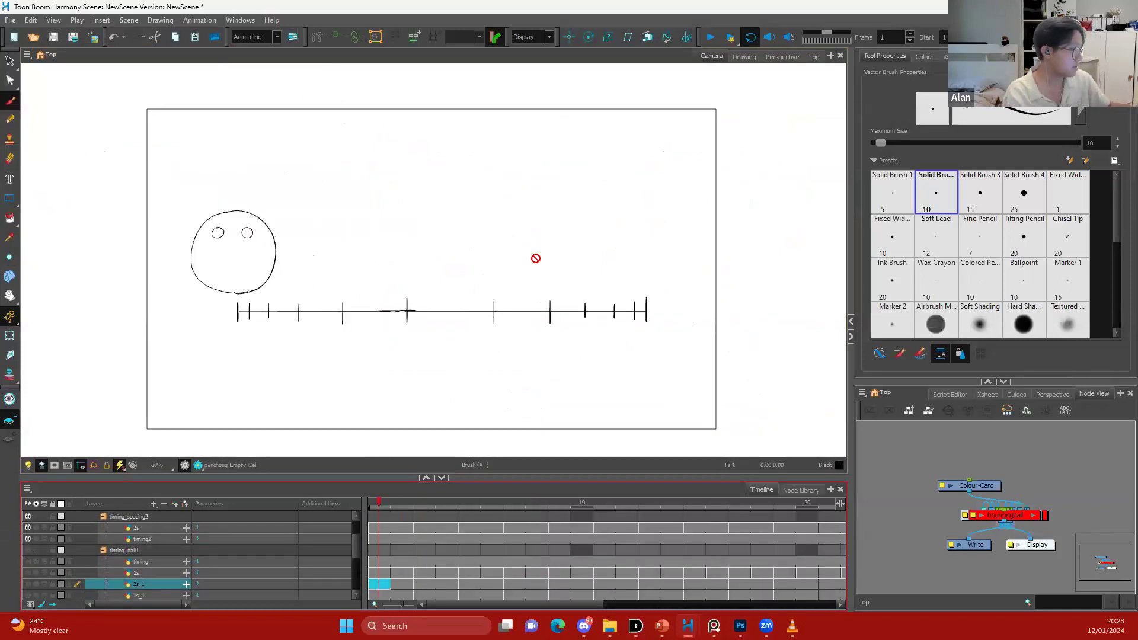
pyautogui.moveTo(512, 604); pyautogui.dragTo(769, 566)
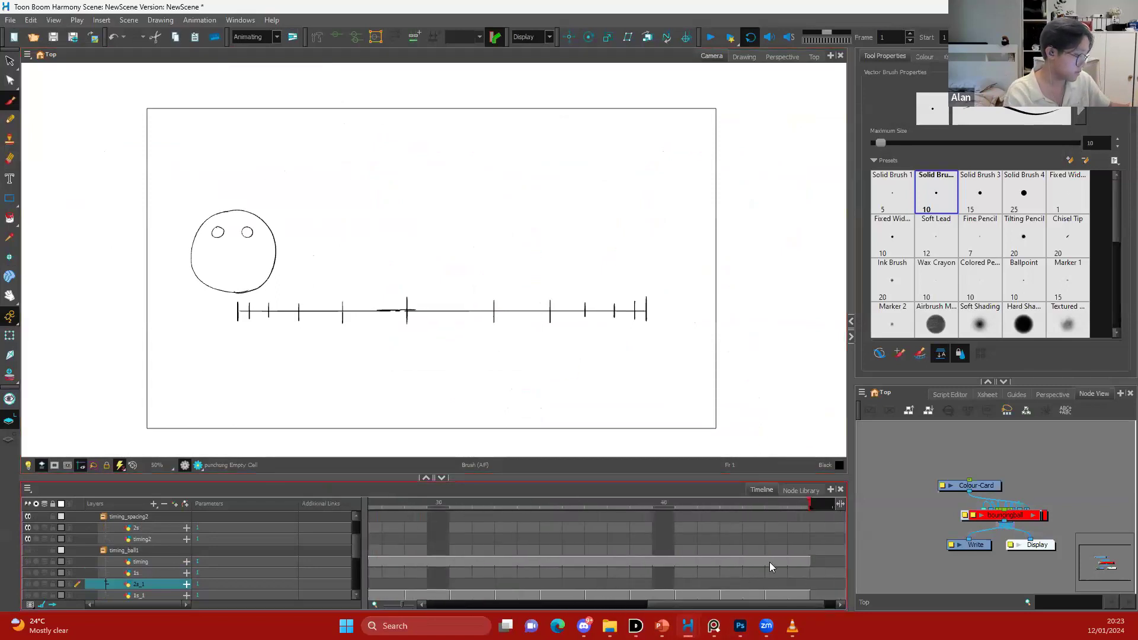
pyautogui.moveTo(809, 504)
pyautogui.mouseDown()
pyautogui.moveTo(295, 544)
pyautogui.moveTo(445, 526)
pyautogui.moveTo(421, 526)
pyautogui.mouseUp()
# Play back the rolling ball animation along the unevenly spaced timing line
pyautogui.click(711, 41)
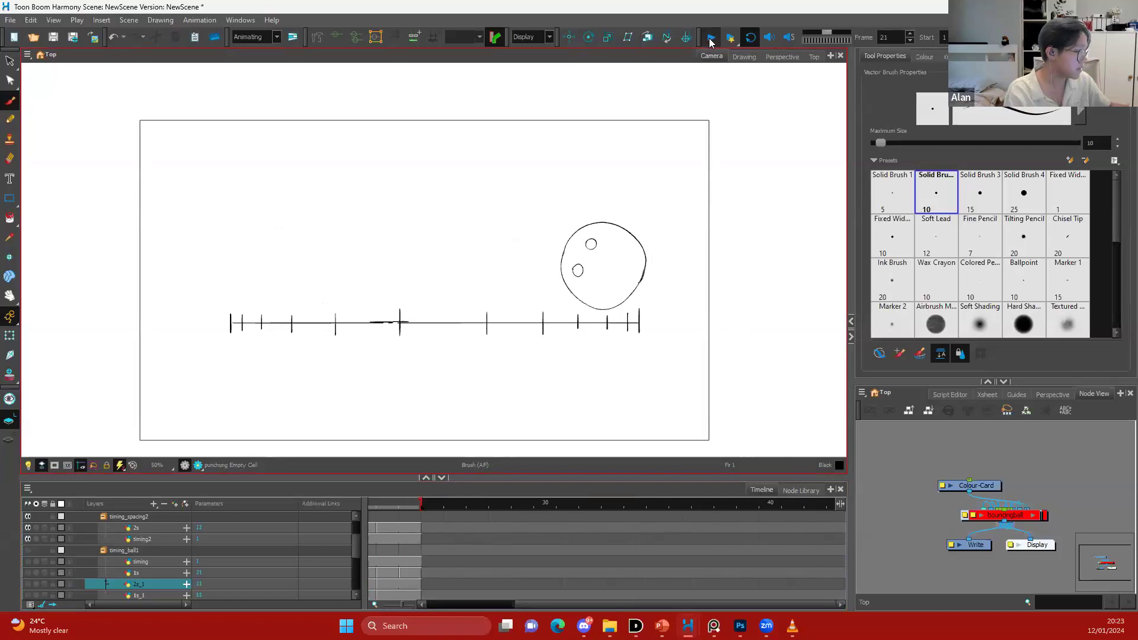
pyautogui.scroll(1, 415, 314)
pyautogui.scroll(1, 409, 338)
pyautogui.scroll(-1, 327, 293)
pyautogui.press('alt')
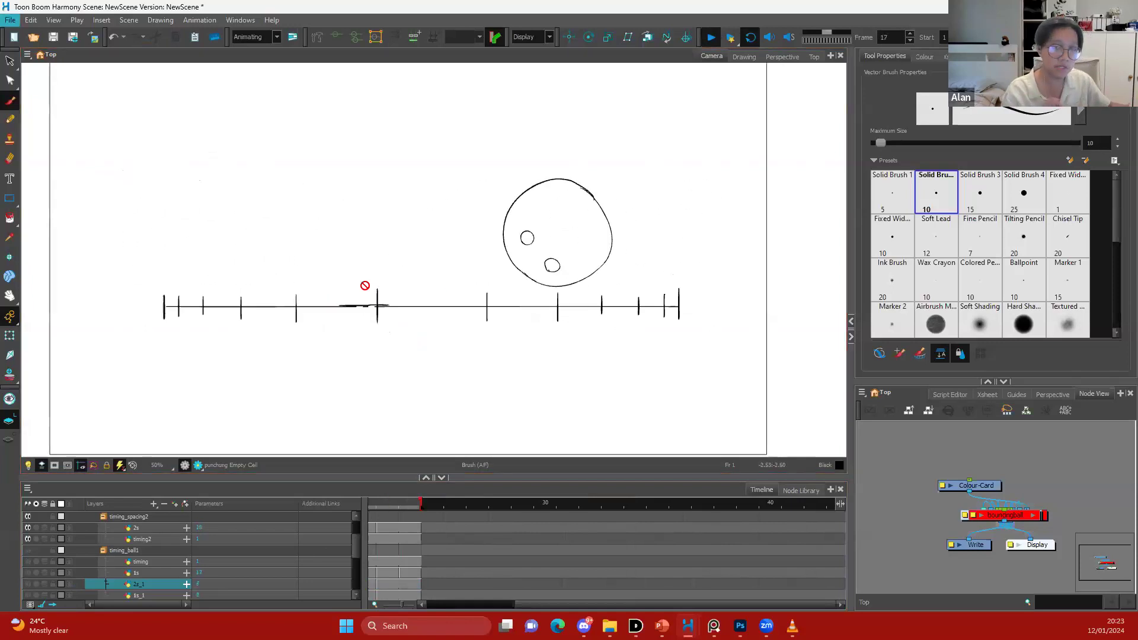
pyautogui.scroll(-1, 365, 286)
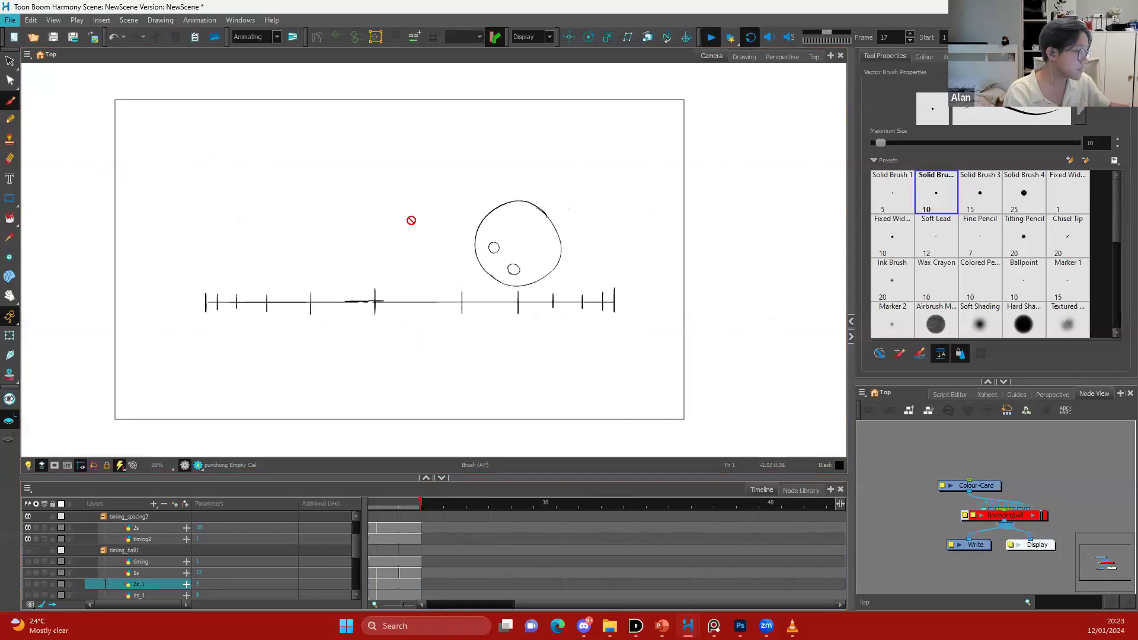
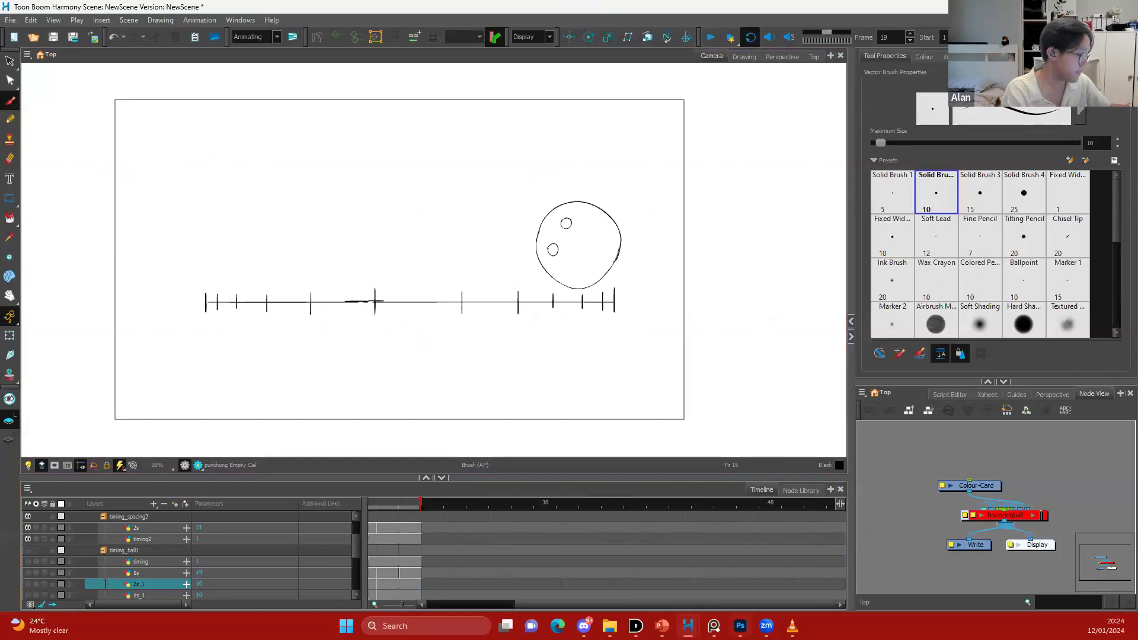
# Switch to Photoshop, hide the 8-timing, spacing group and show the 9-Why fast&slow group
pyautogui.click(739, 626)
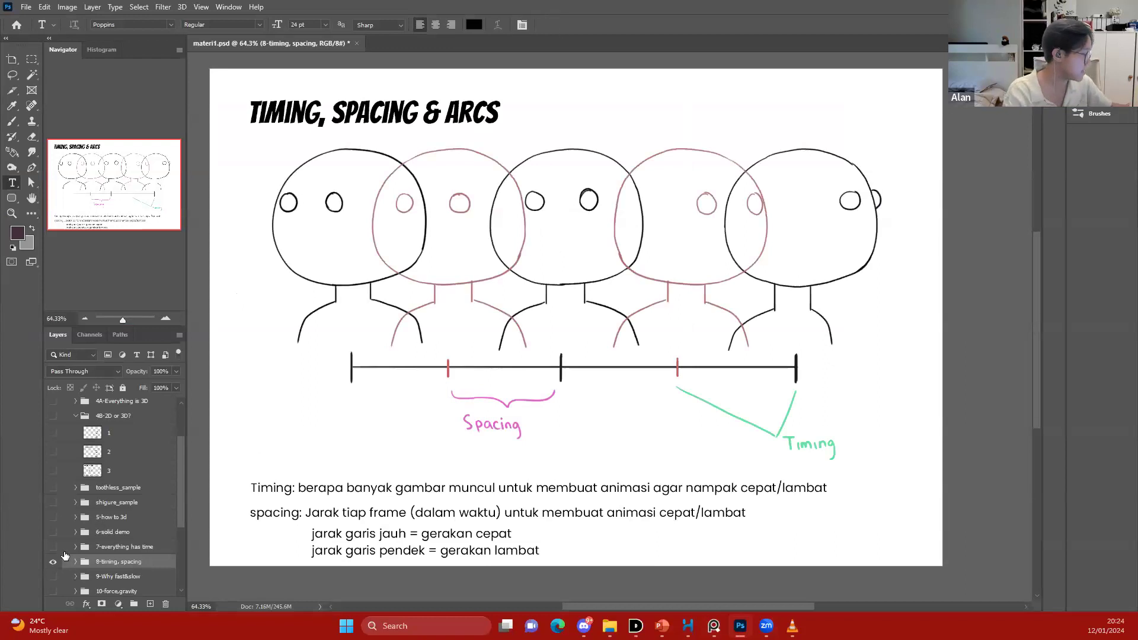
pyautogui.click(53, 562)
pyautogui.click(53, 576)
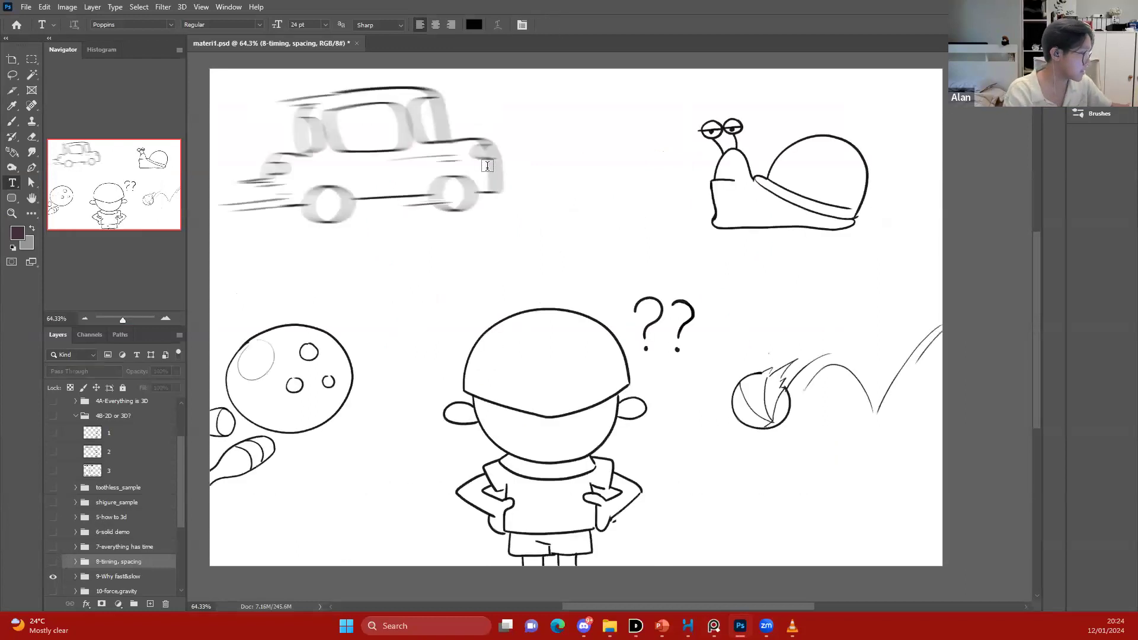
pyautogui.scroll(-1, 675, 176)
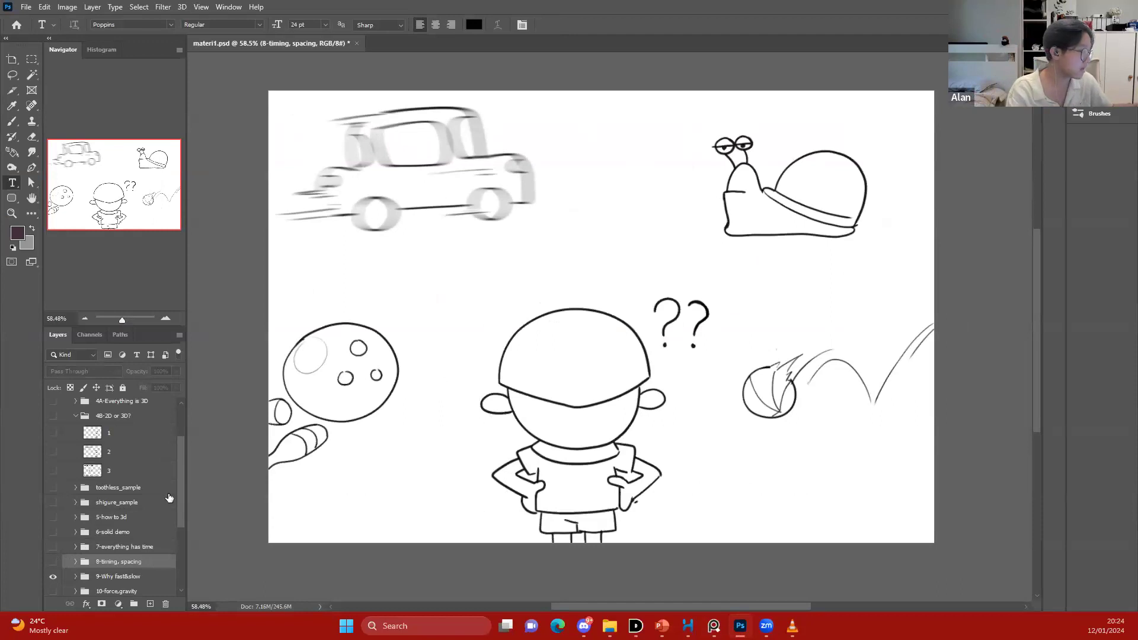
# Hide the 9-Why fast&slow group and show the 10-force,gravity group
pyautogui.click(110, 575)
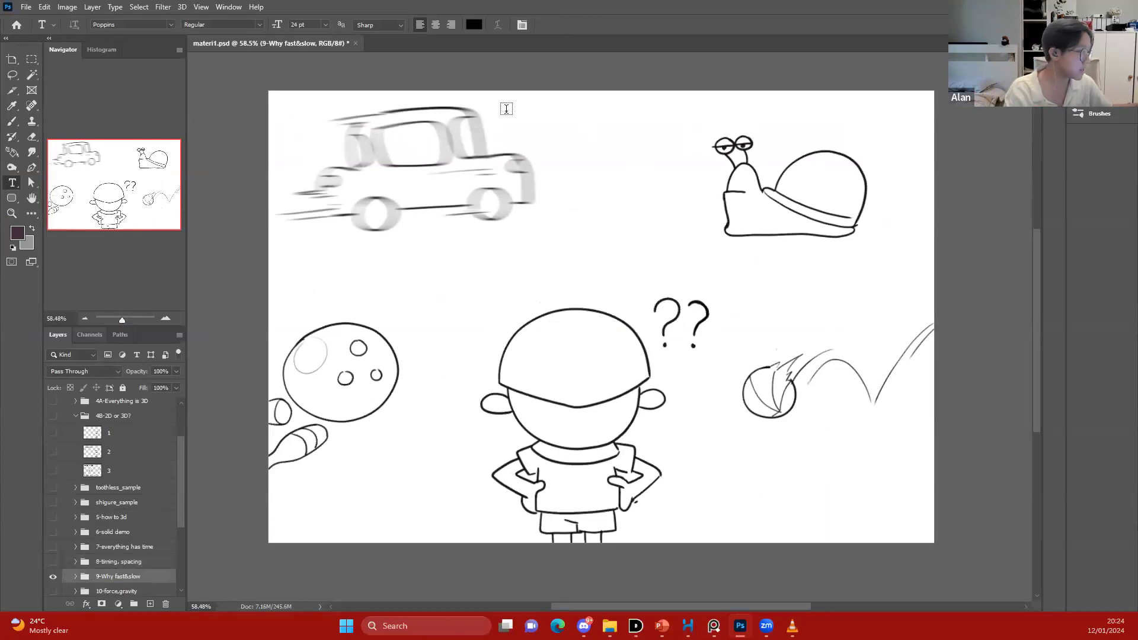
pyautogui.hotkey('ctrl', ',')
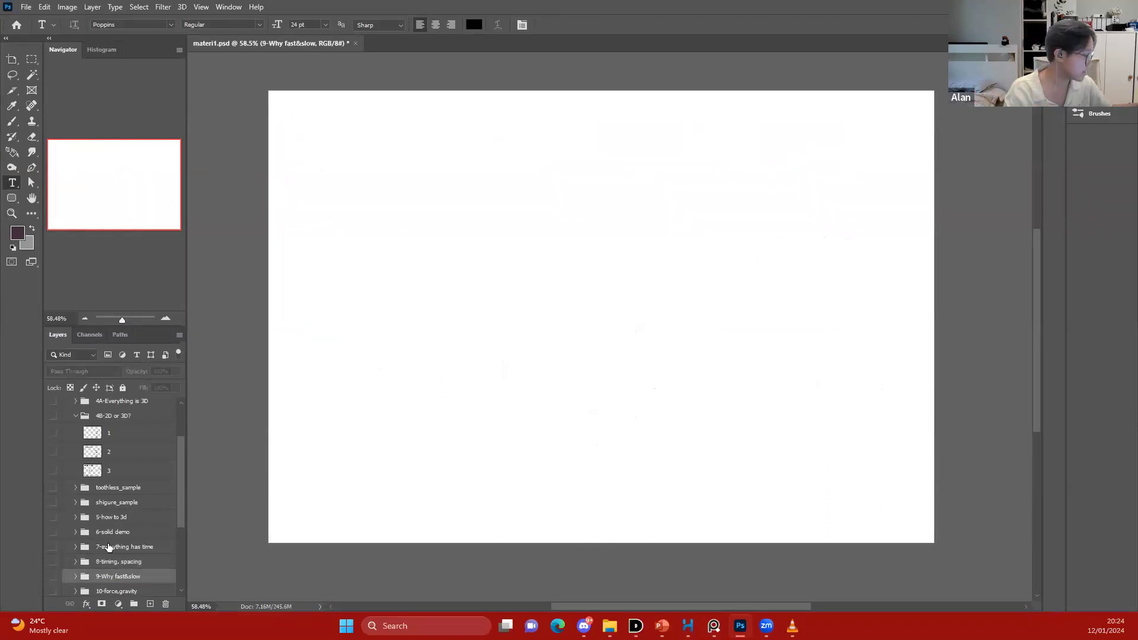
pyautogui.scroll(-1, 109, 547)
pyautogui.click(51, 561)
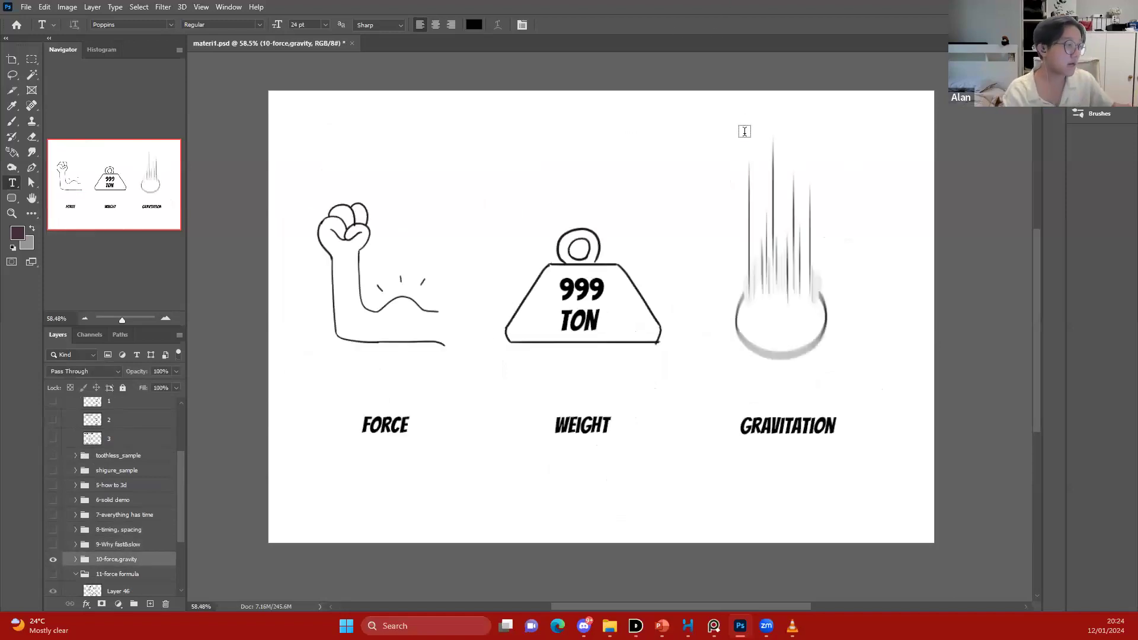
pyautogui.moveTo(843, 254); pyautogui.dragTo(817, 262)
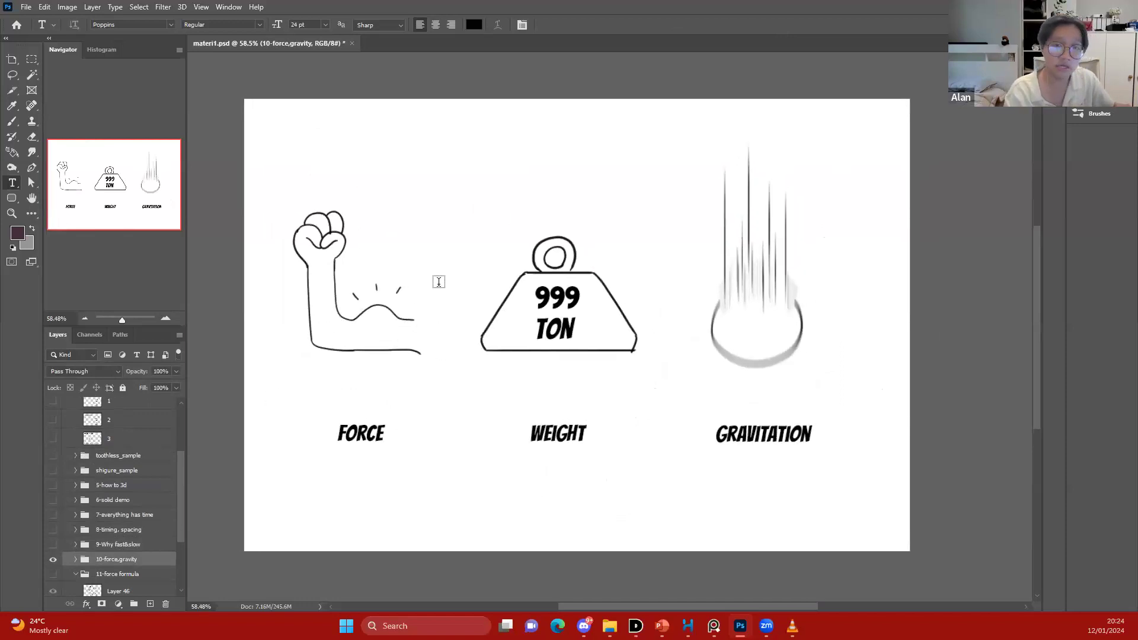
pyautogui.moveTo(634, 285); pyautogui.dragTo(599, 286)
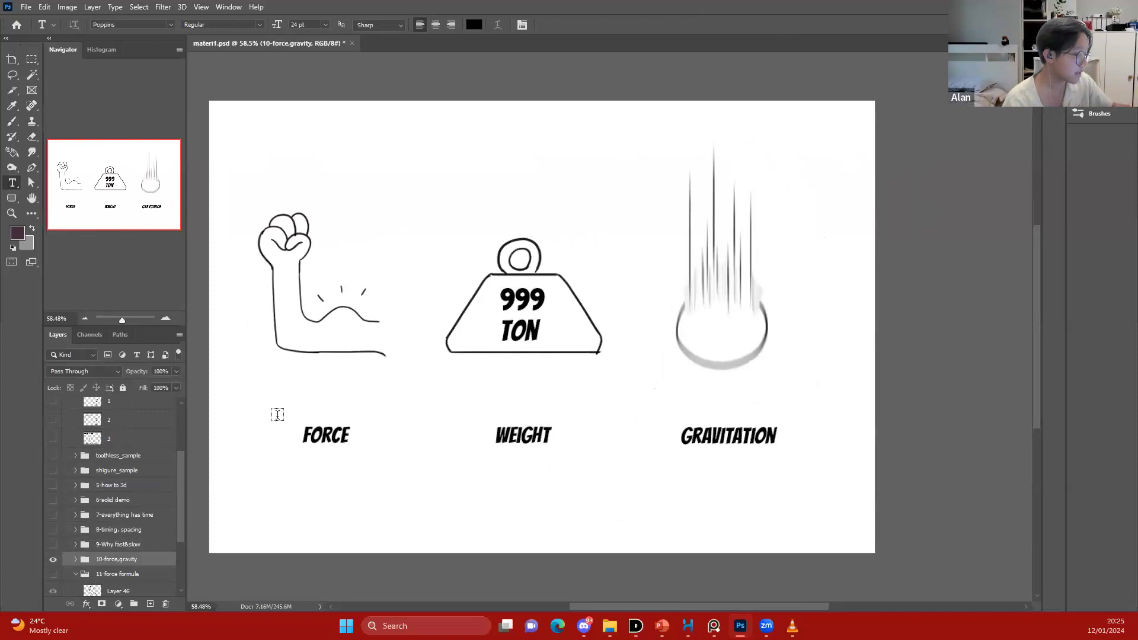
# Hide the 10-force,gravity group and show the 11-force formula group with its CROSS layer hidden
pyautogui.click(54, 559)
pyautogui.click(109, 575)
pyautogui.scroll(-2, 109, 574)
pyautogui.click(52, 566)
pyautogui.click(53, 562)
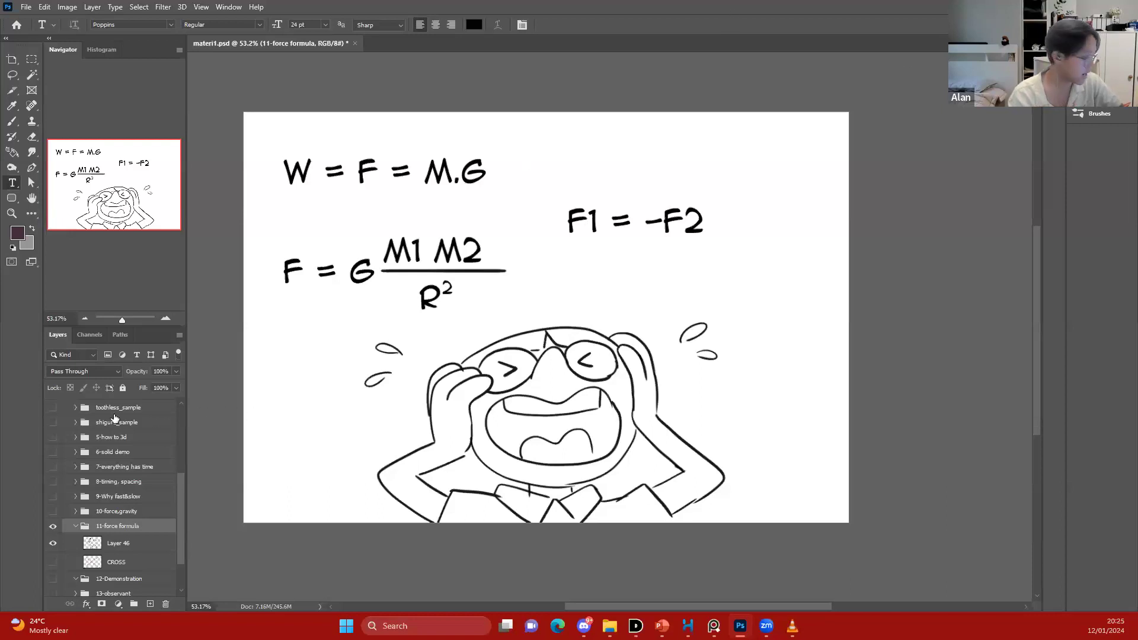
# Show the CROSS layer over the formulas, then hide it together with the 11-force formula group
pyautogui.click(53, 562)
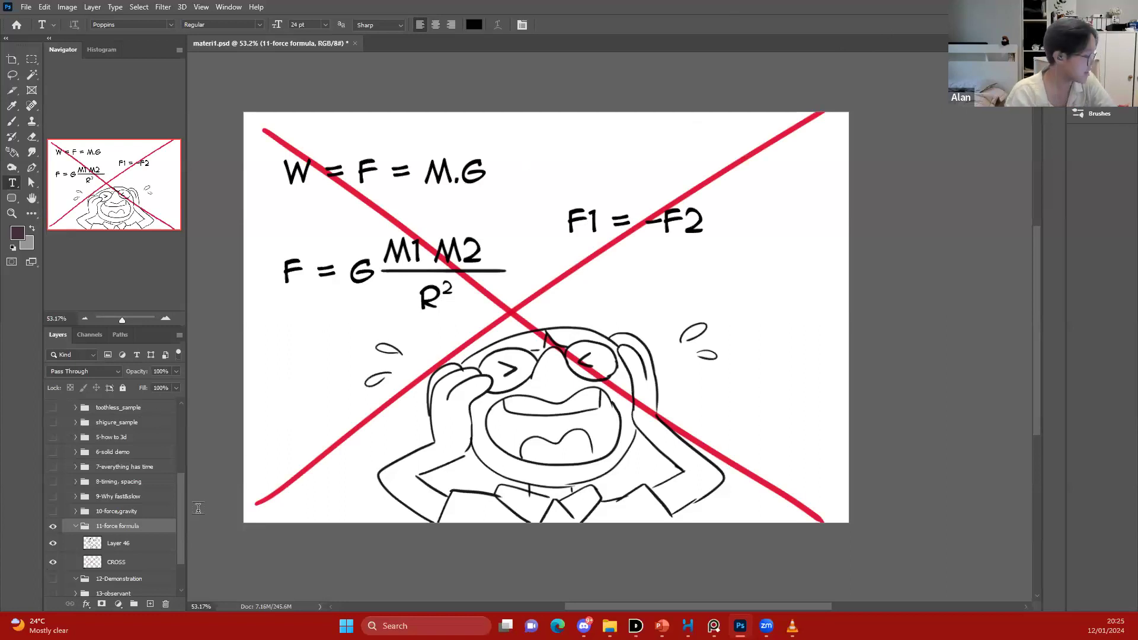
pyautogui.click(108, 564)
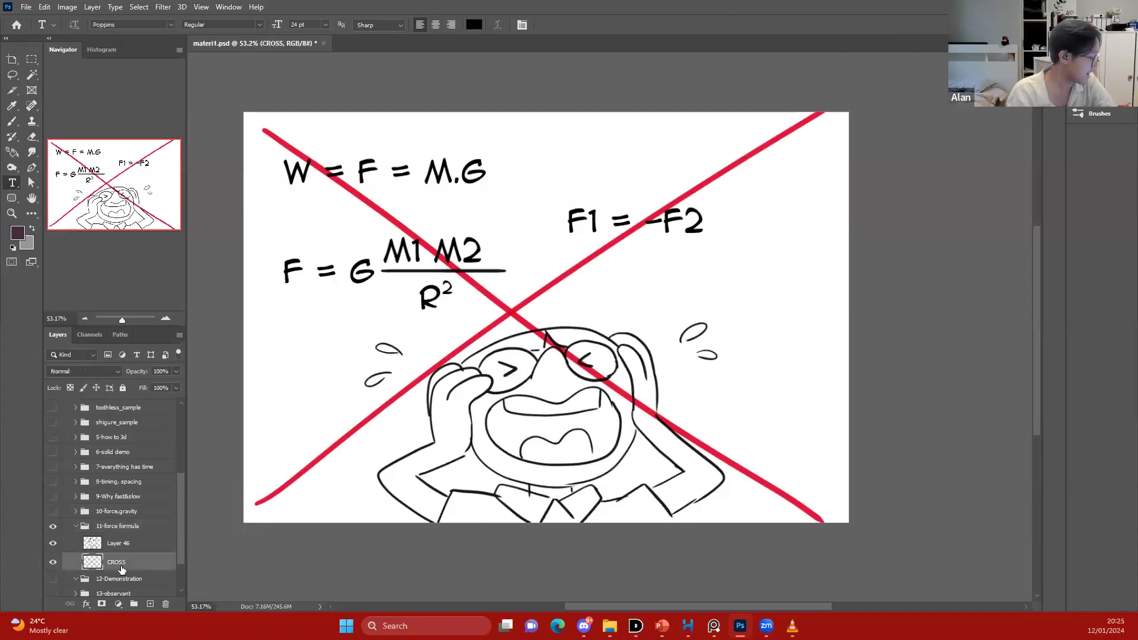
pyautogui.click(52, 562)
pyautogui.click(53, 526)
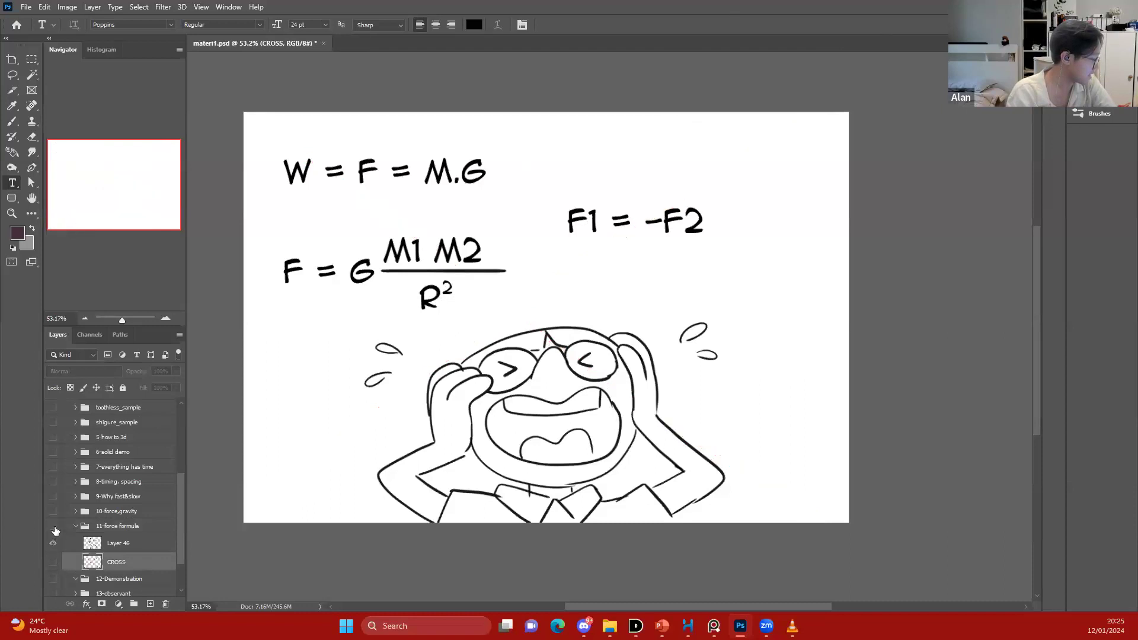
pyautogui.click(80, 579)
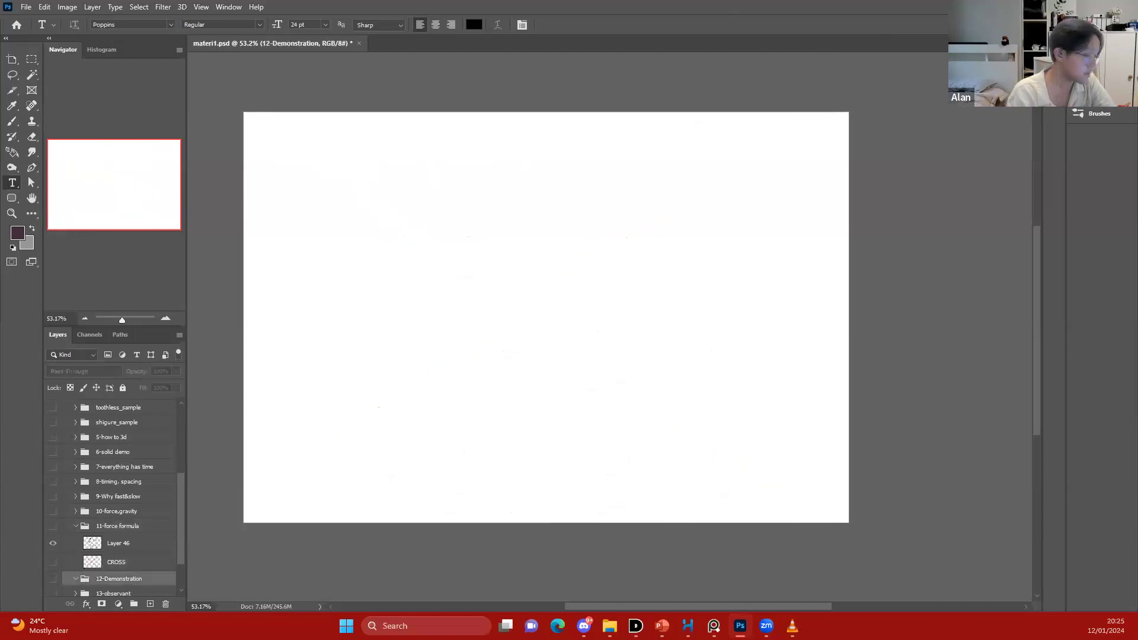
# Show the 10-force,gravity group again for review, then hide it
pyautogui.click(53, 511)
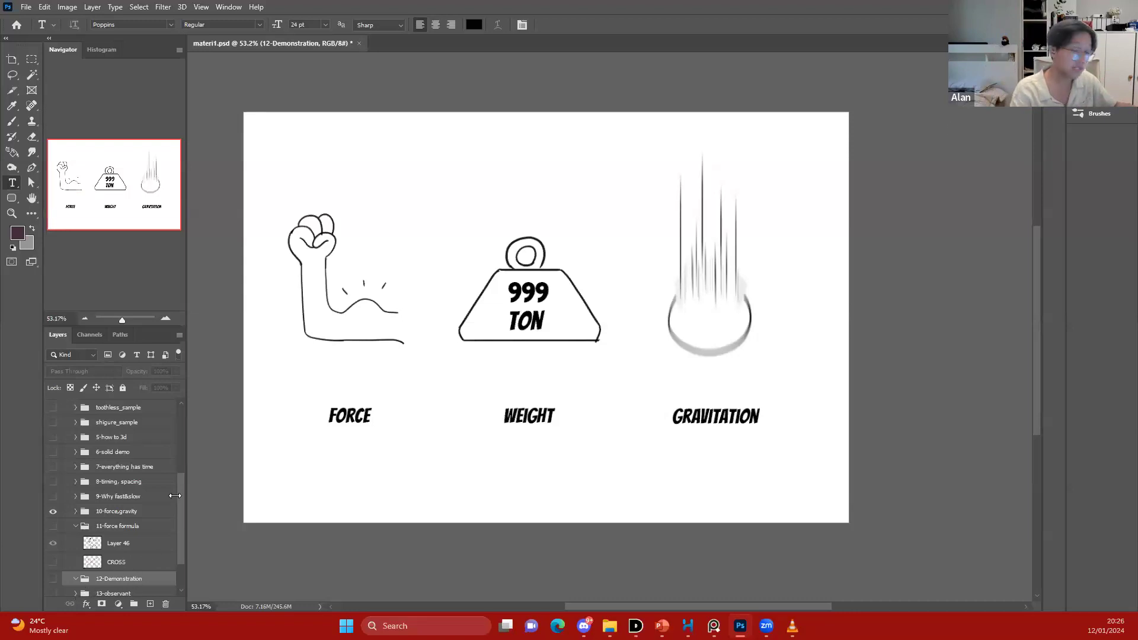
pyautogui.click(90, 512)
pyautogui.click(53, 511)
pyautogui.scroll(-2, 118, 548)
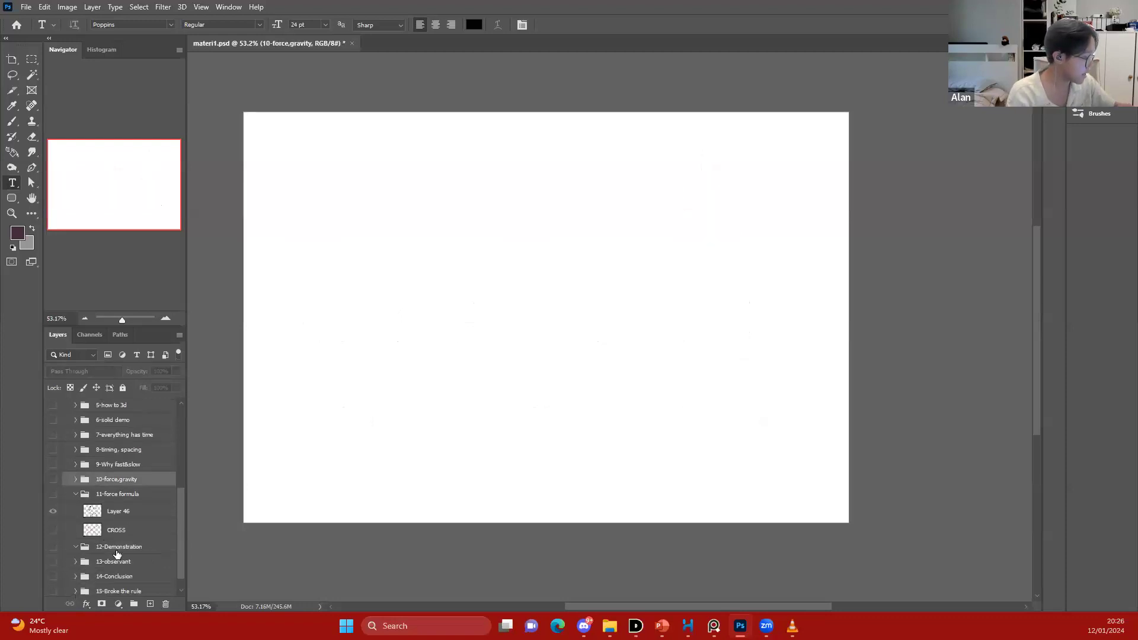
# Select the 12-Demonstration group and make it visible
pyautogui.click(125, 550)
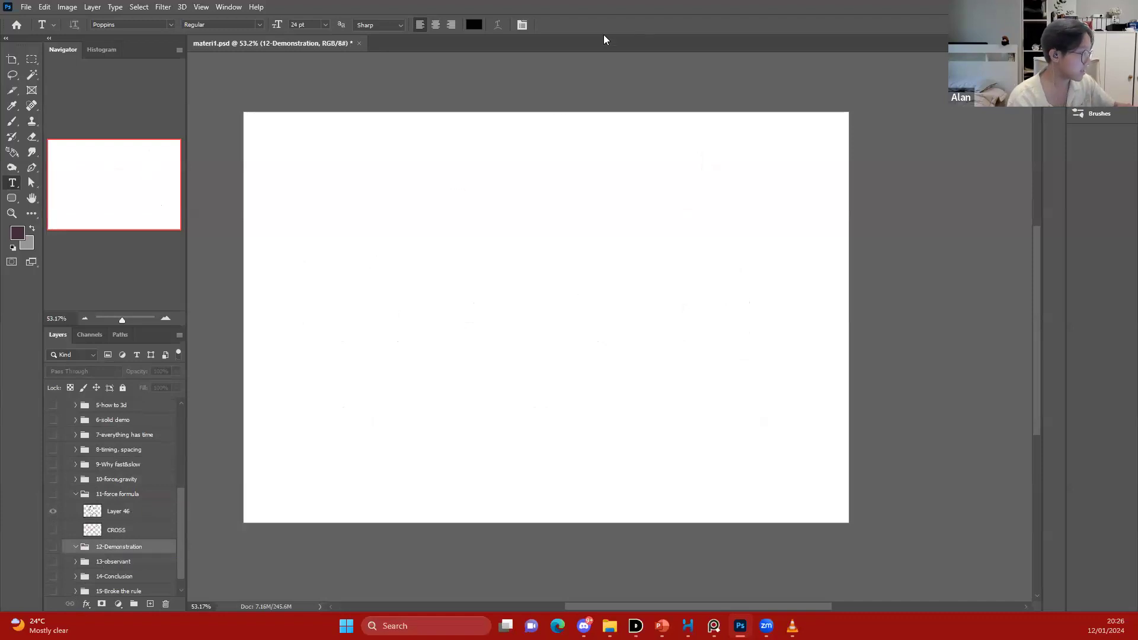
pyautogui.click(52, 548)
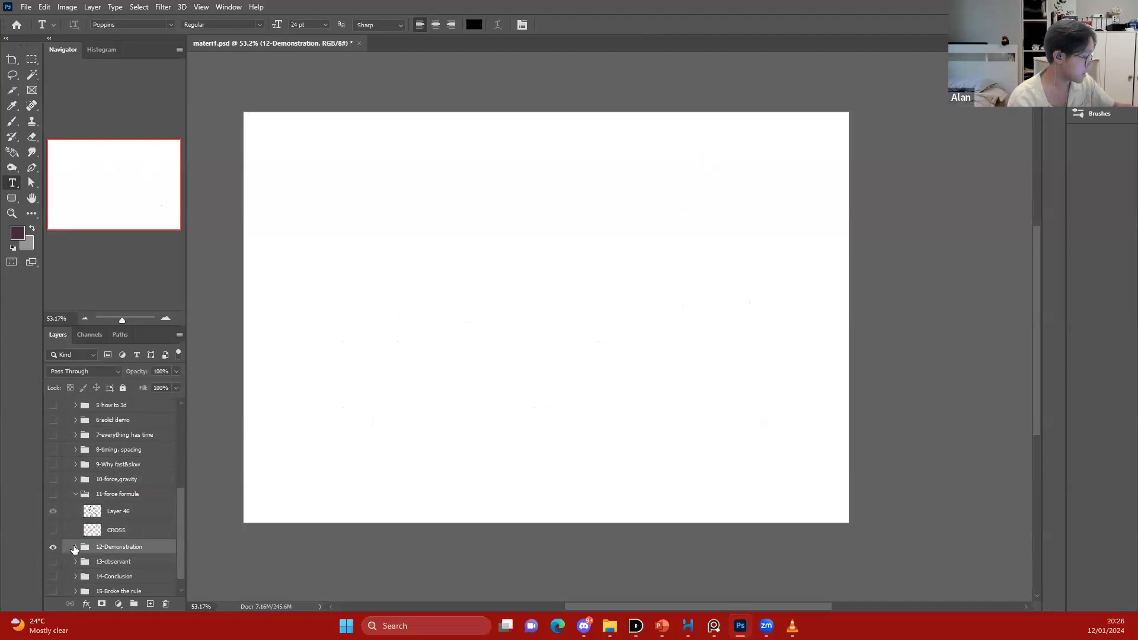
pyautogui.click(76, 547)
# Switch to the NewScene window of Toon Boom Harmony, hide timing_spacing2 and show the bouncingball group with its ball1 and ball2 layers
pyautogui.moveTo(688, 625)
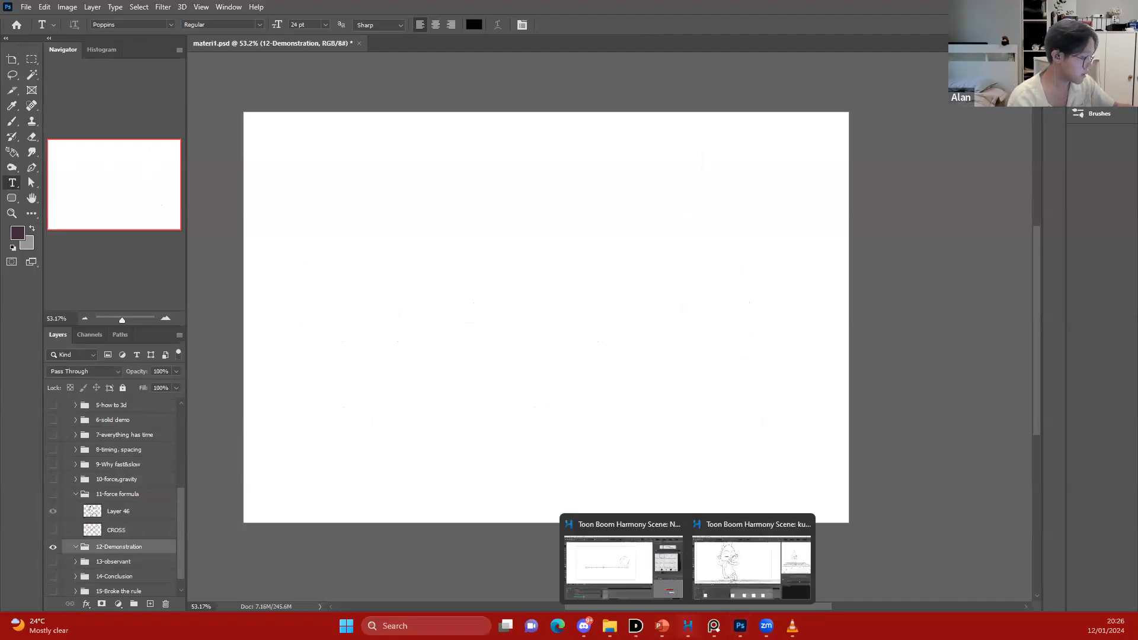
pyautogui.click(633, 576)
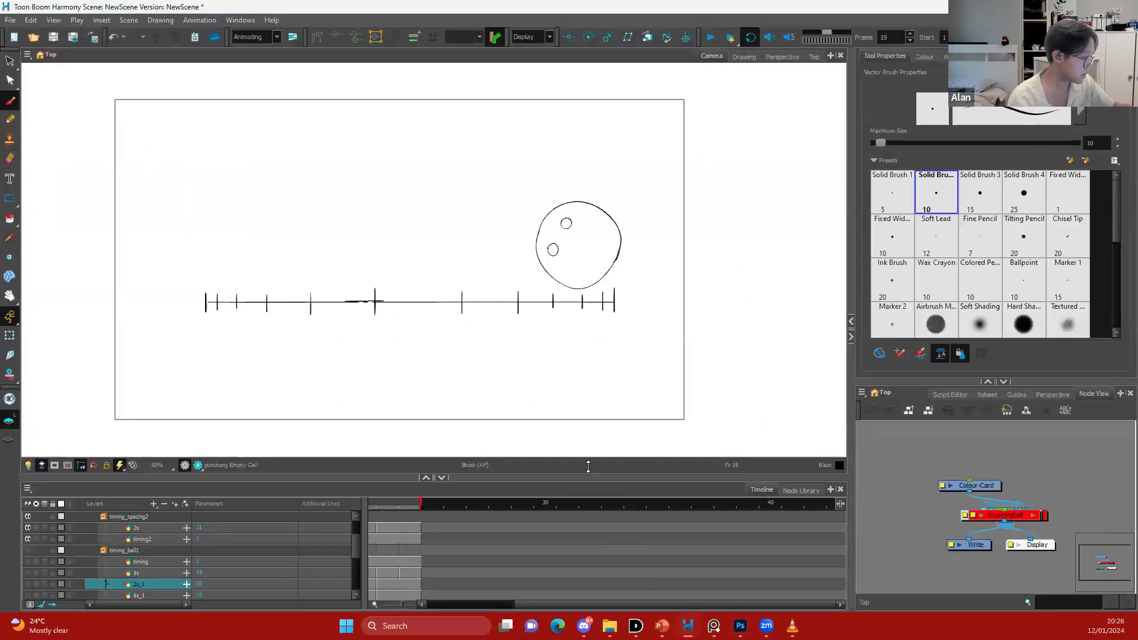
pyautogui.click(27, 561)
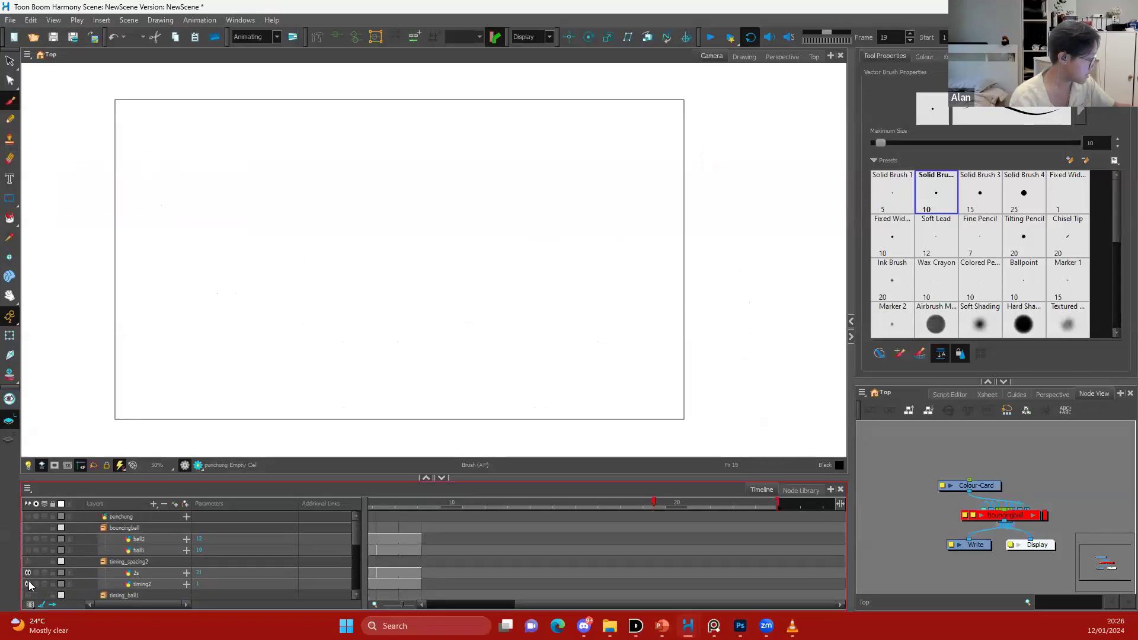
pyautogui.click(122, 528)
pyautogui.click(27, 528)
pyautogui.click(28, 539)
pyautogui.click(27, 550)
pyautogui.moveTo(447, 337); pyautogui.dragTo(478, 330)
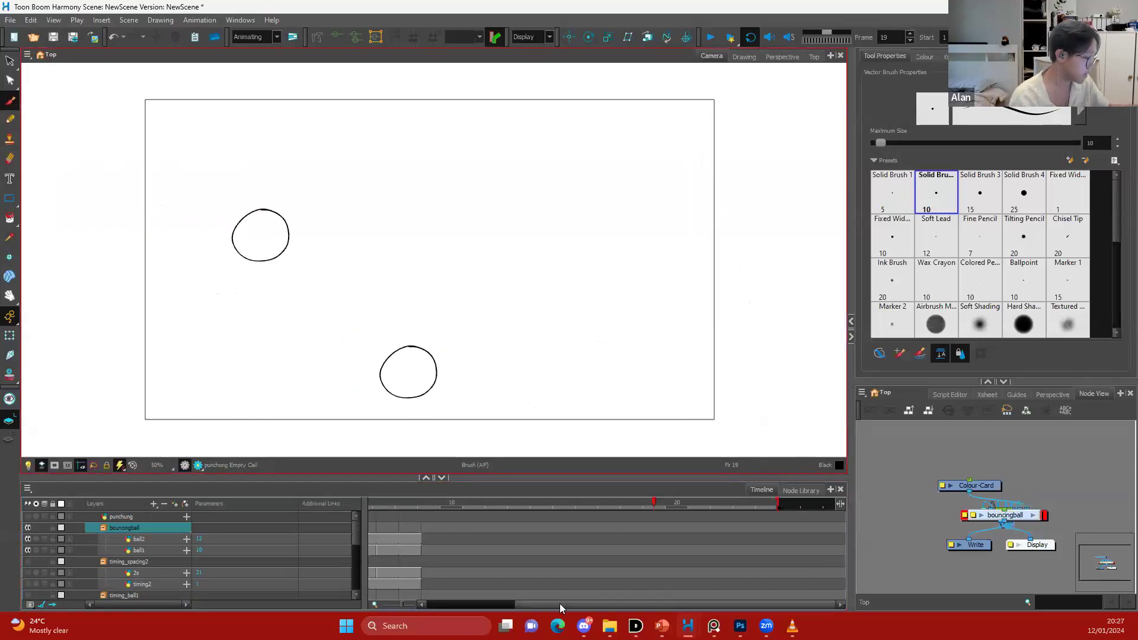
# Extend the scene to end at about frame 55 and return the playhead to frame 1
pyautogui.moveTo(560, 605)
pyautogui.mouseDown()
pyautogui.moveTo(535, 605)
pyautogui.moveTo(632, 598)
pyautogui.mouseUp()
pyautogui.moveTo(776, 503)
pyautogui.mouseDown()
pyautogui.moveTo(729, 504)
pyautogui.moveTo(790, 512)
pyautogui.moveTo(771, 512)
pyautogui.moveTo(800, 504)
pyautogui.moveTo(736, 505)
pyautogui.moveTo(866, 500)
pyautogui.moveTo(596, 507)
pyautogui.mouseUp()
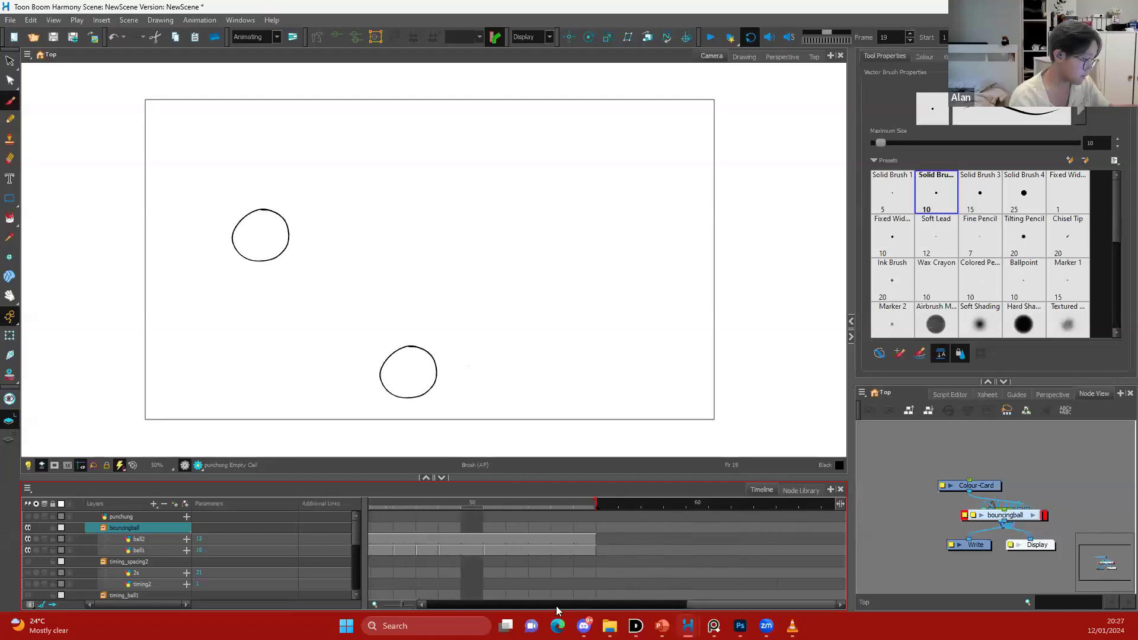
pyautogui.moveTo(557, 610); pyautogui.dragTo(451, 608)
pyautogui.click(380, 503)
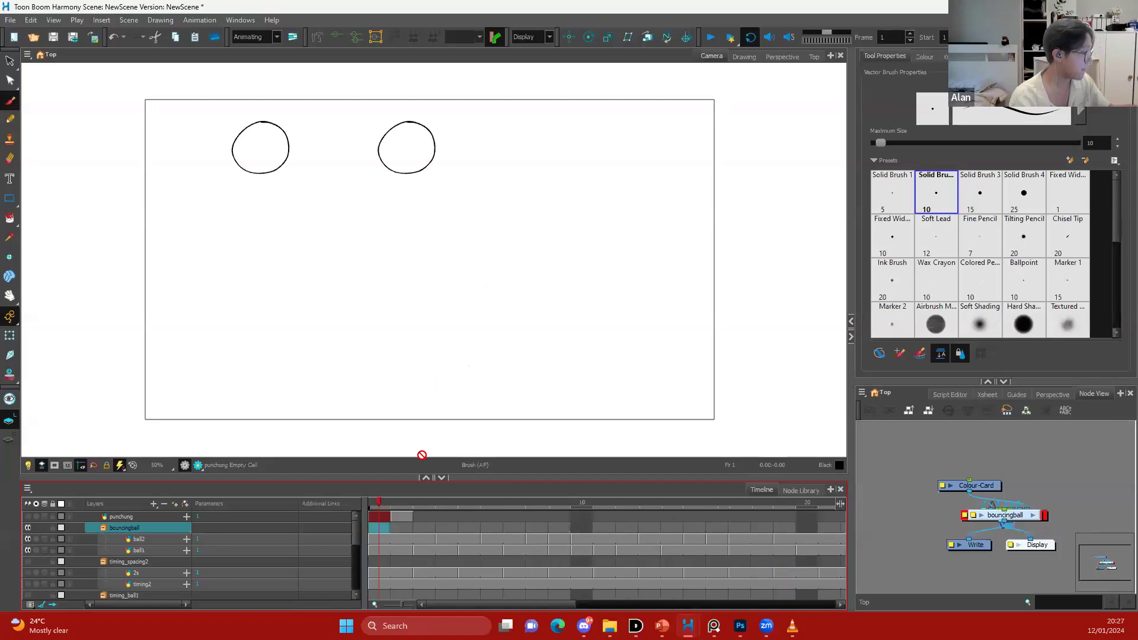
# Play the bouncing ball animation, replay it from frame 1, then return the playhead to frame 1
pyautogui.moveTo(482, 219); pyautogui.dragTo(471, 236)
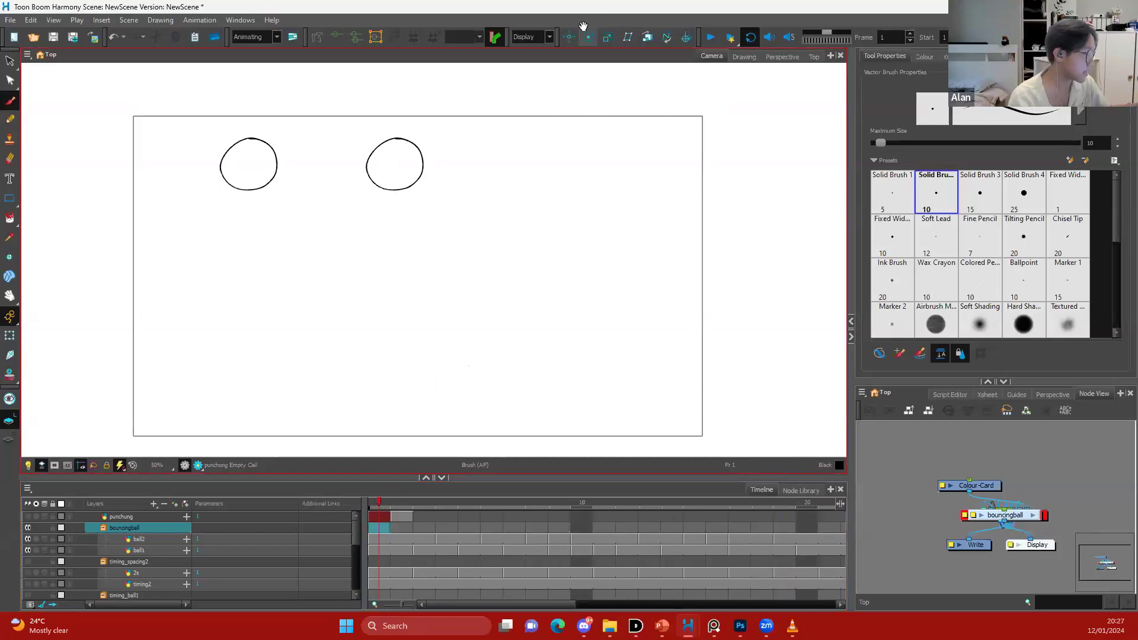
pyautogui.click(708, 38)
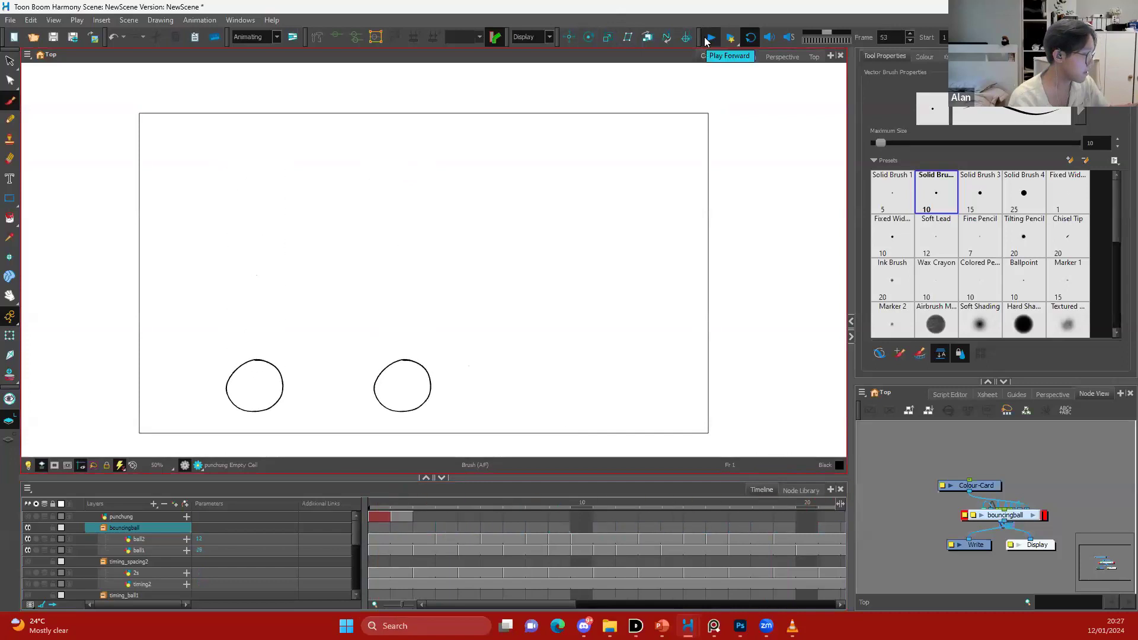
pyautogui.click(707, 39)
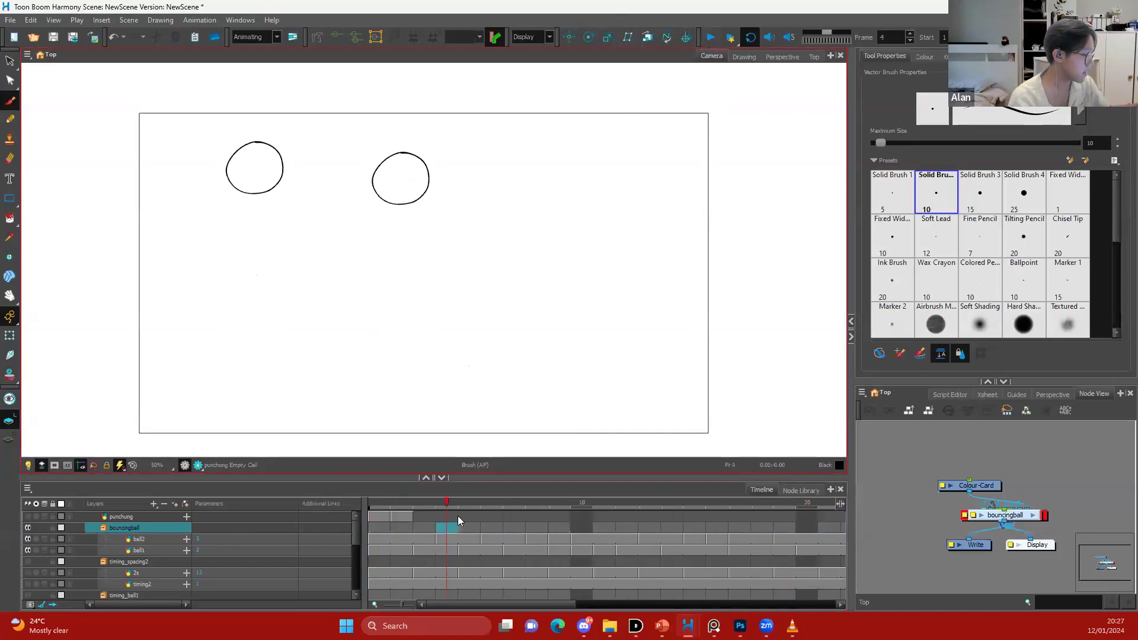
pyautogui.click(375, 505)
pyautogui.click(708, 39)
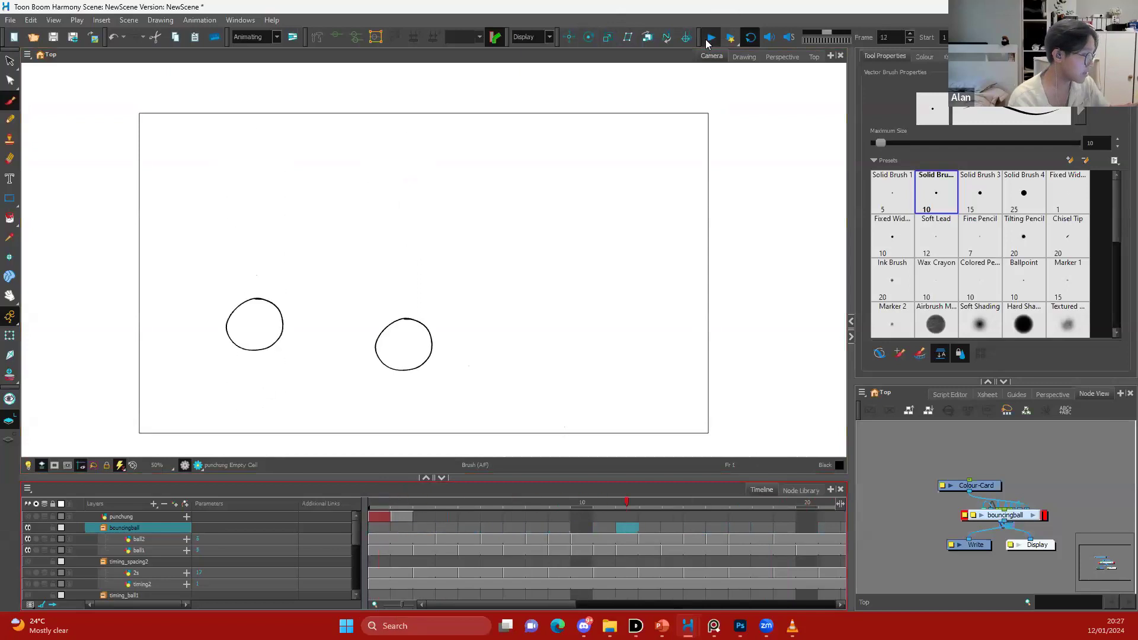
pyautogui.click(711, 37)
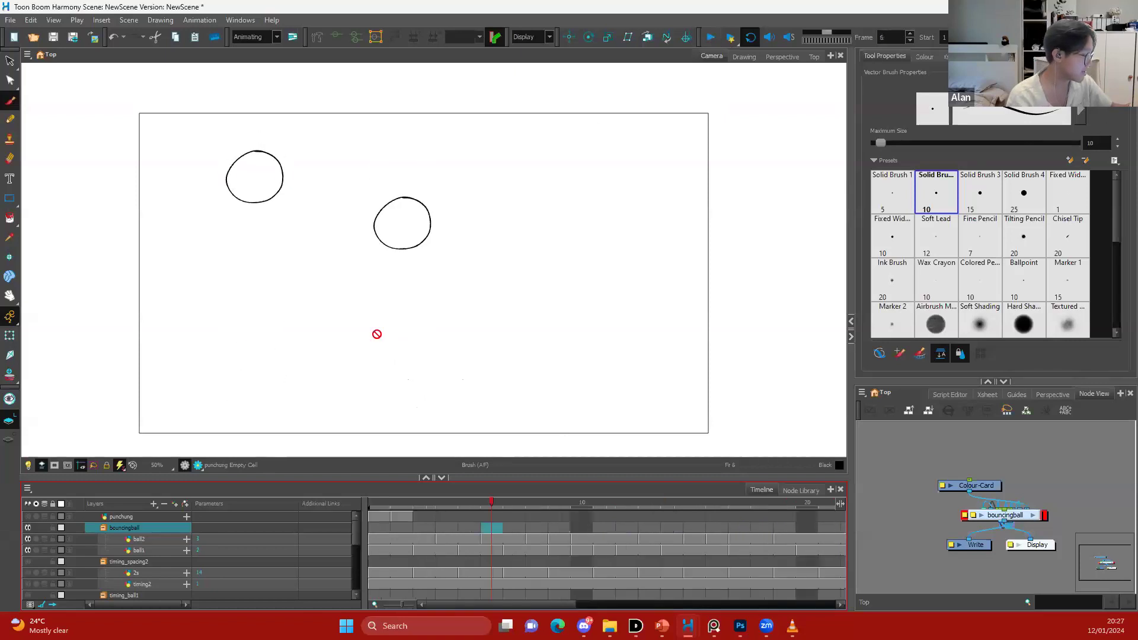
pyautogui.click(382, 505)
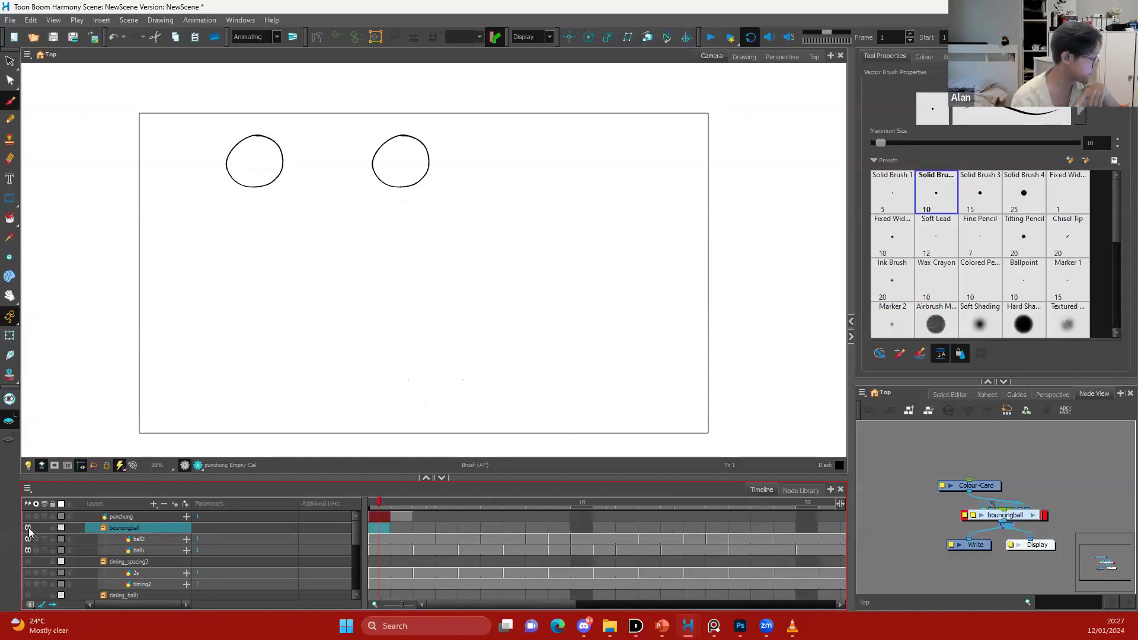
# Switch to the materi1.psd document in Photoshop and make the 10-force,gravity group visible
pyautogui.click(739, 626)
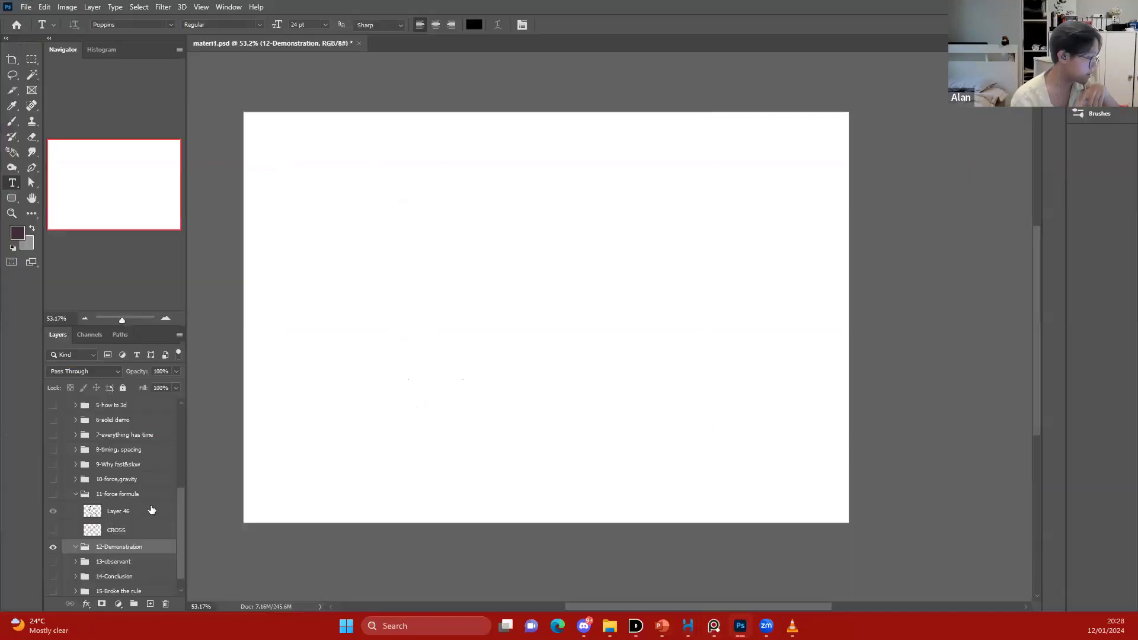
pyautogui.scroll(-1, 140, 515)
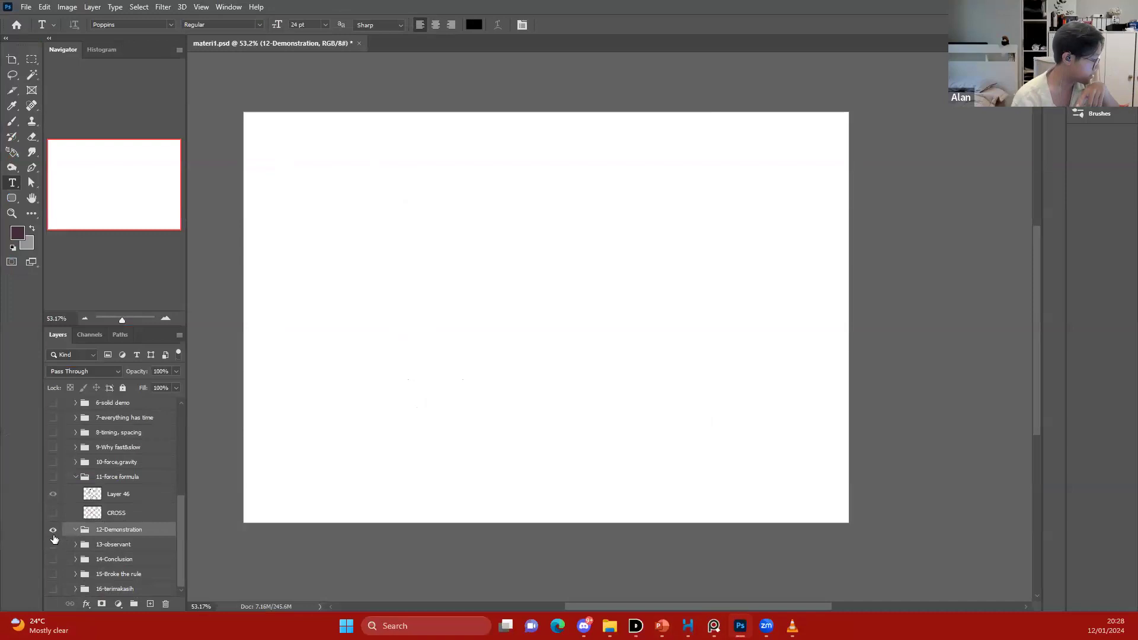
pyautogui.click(662, 626)
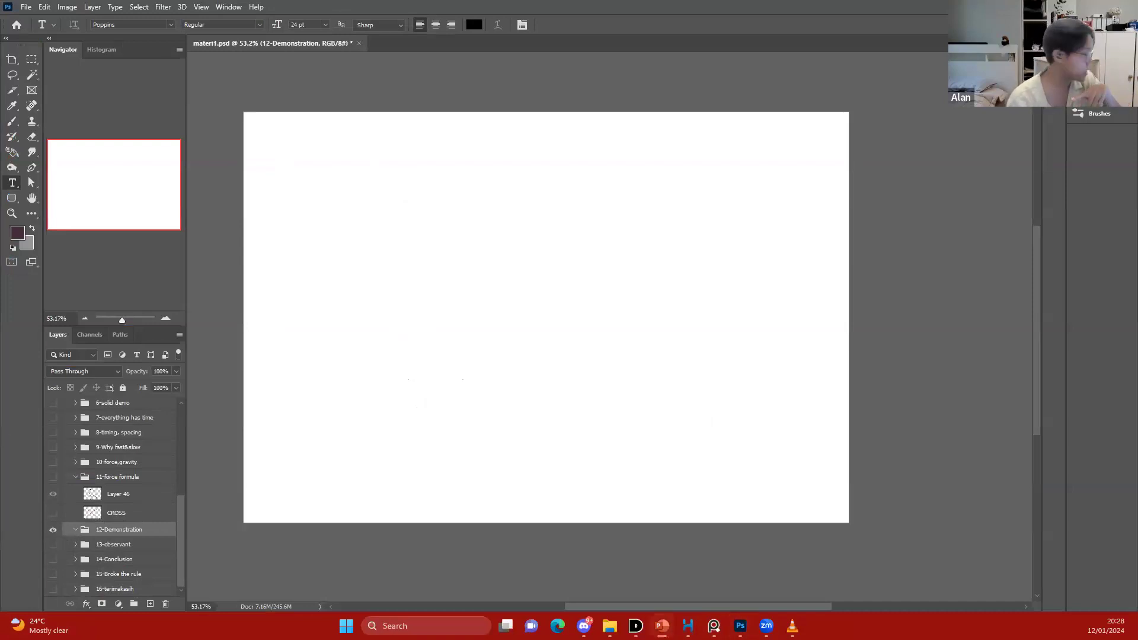
pyautogui.click(55, 476)
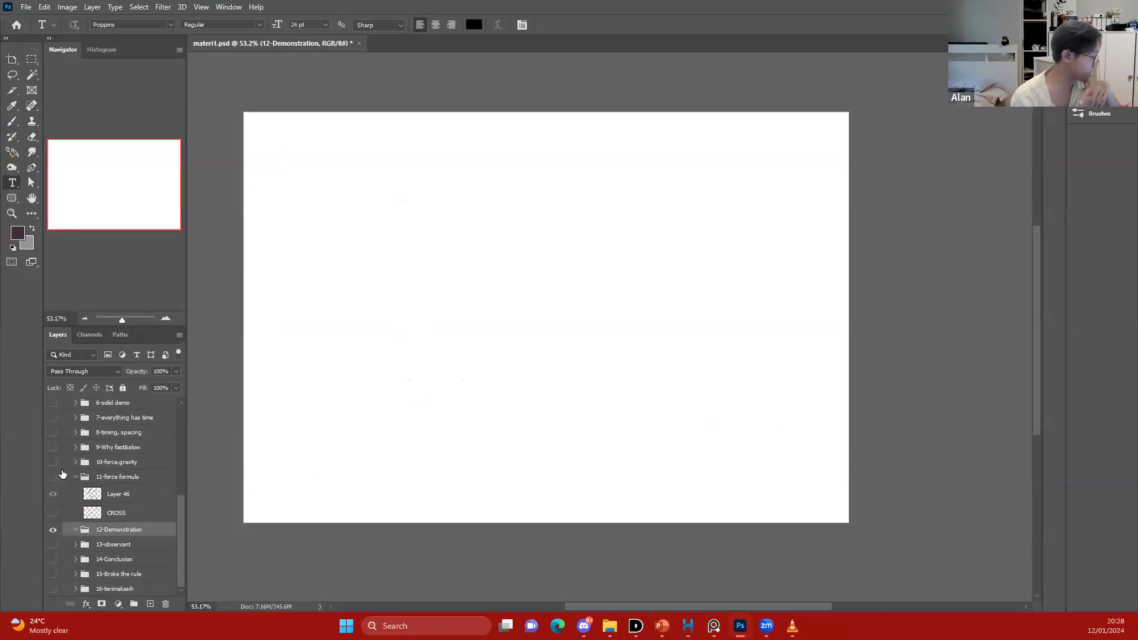
pyautogui.click(54, 476)
pyautogui.click(55, 476)
pyautogui.click(55, 462)
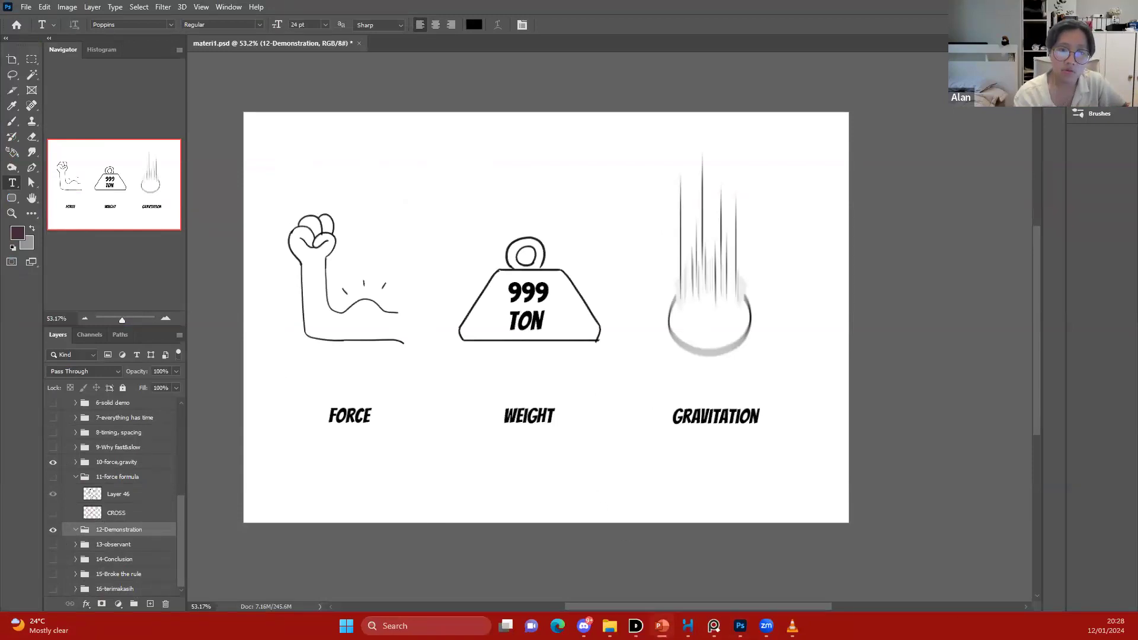
pyautogui.click(628, 12)
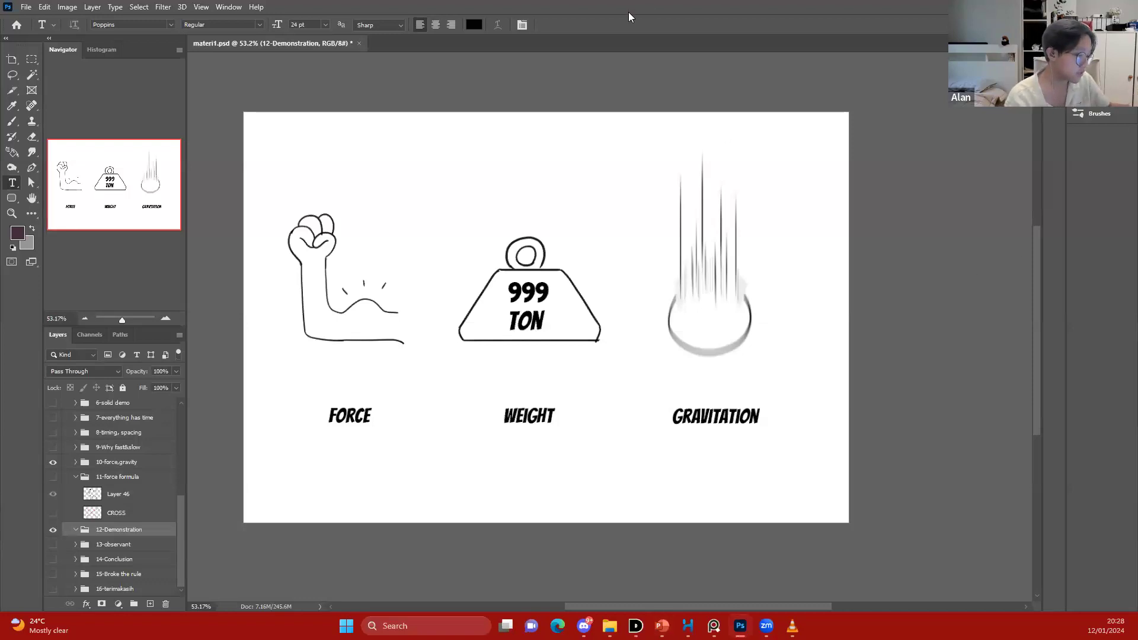
# Switch back to the NewScene window of Toon Boom Harmony and hide ball1, ball2 and the bouncingball group
pyautogui.moveTo(688, 626)
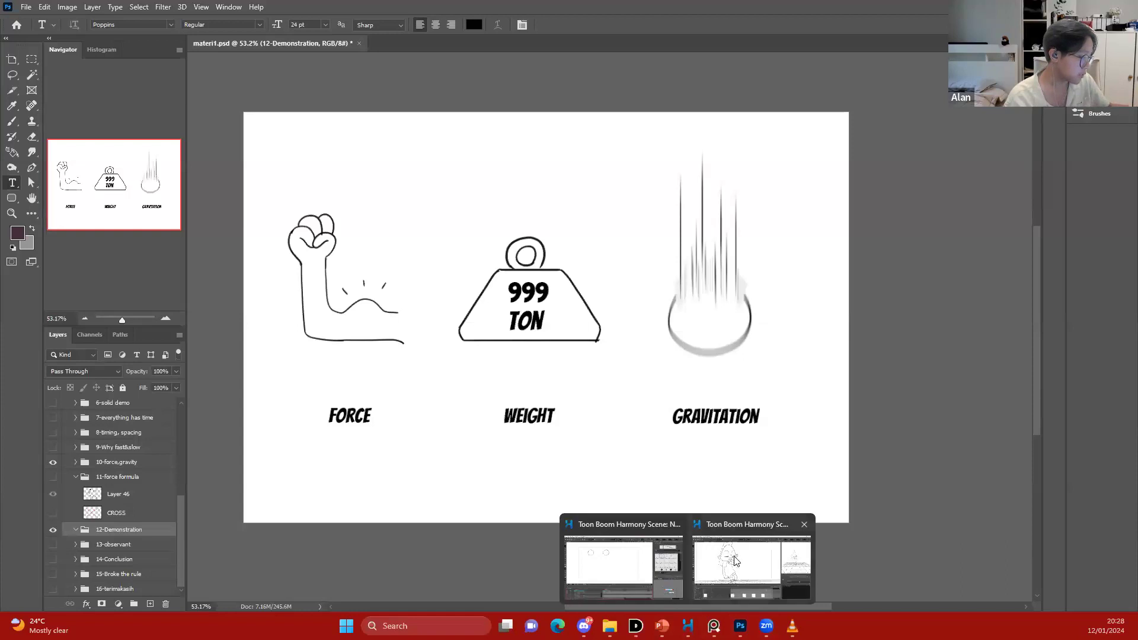
pyautogui.click(666, 559)
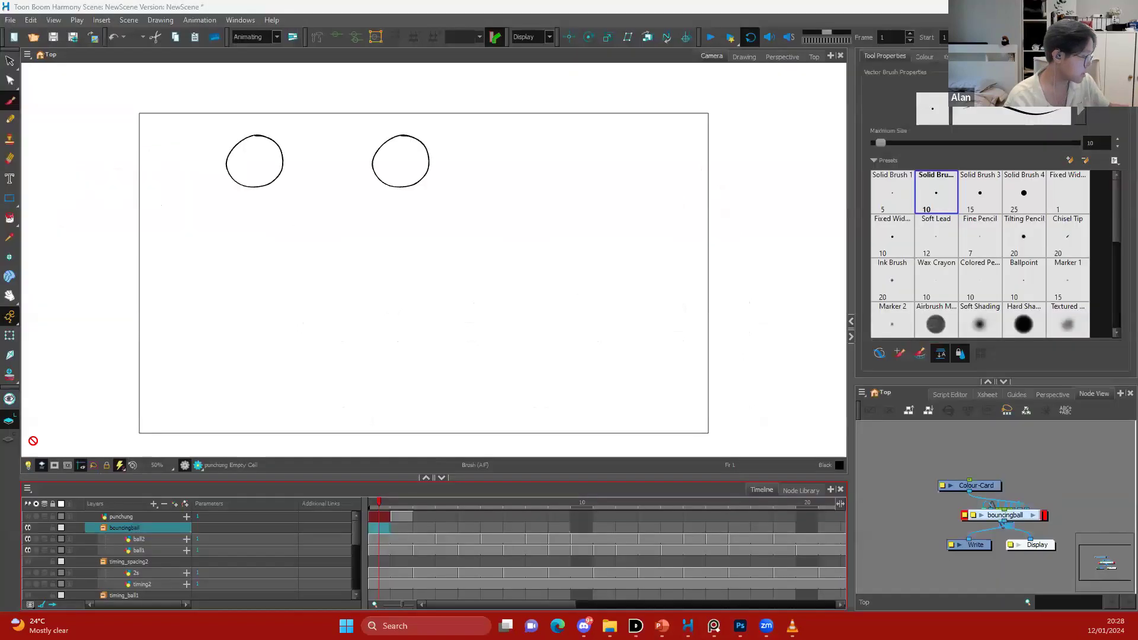
pyautogui.click(27, 550)
pyautogui.click(27, 539)
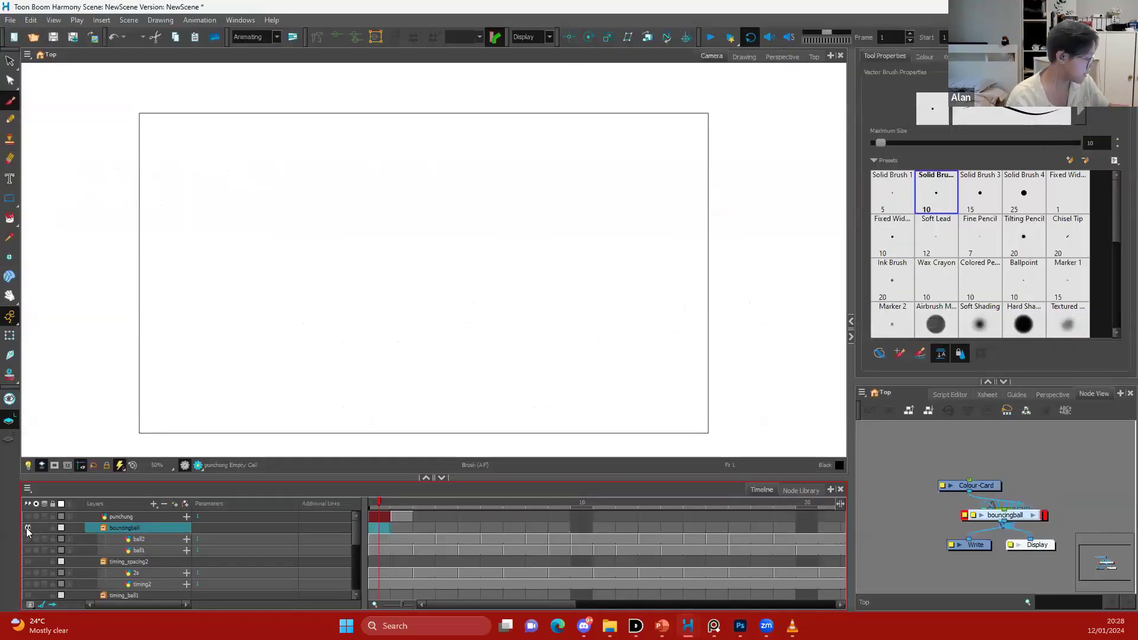
pyautogui.click(27, 527)
# Add a drawing layer above the punchung layer, name it bakpao and select its first frame
pyautogui.click(142, 517)
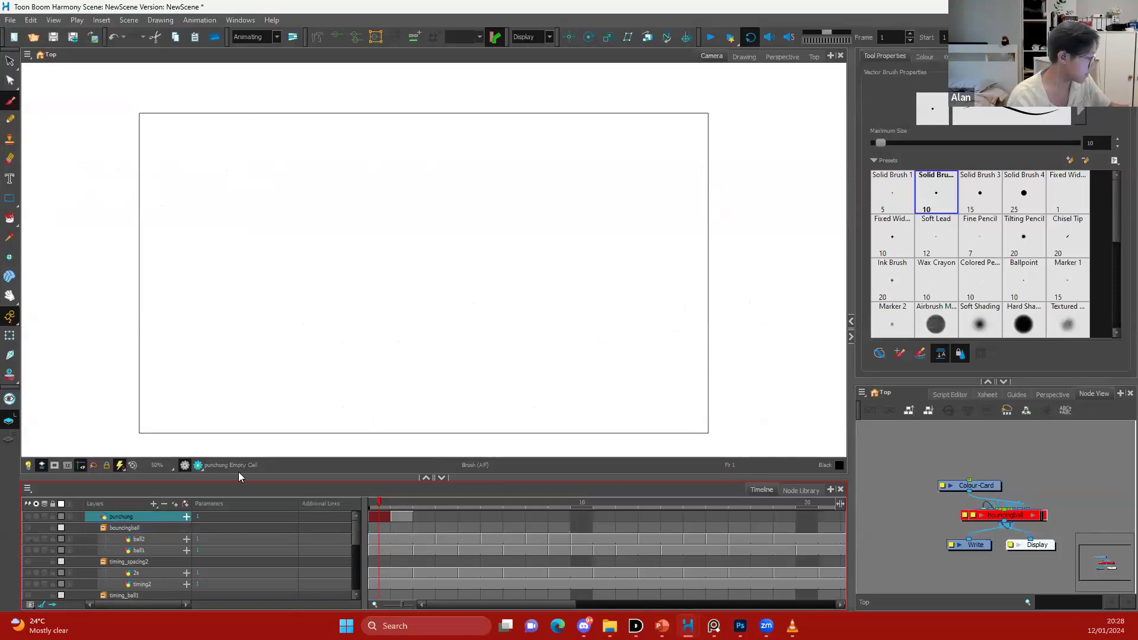
pyautogui.hotkey('ctrl', 'r')
pyautogui.click(531, 339)
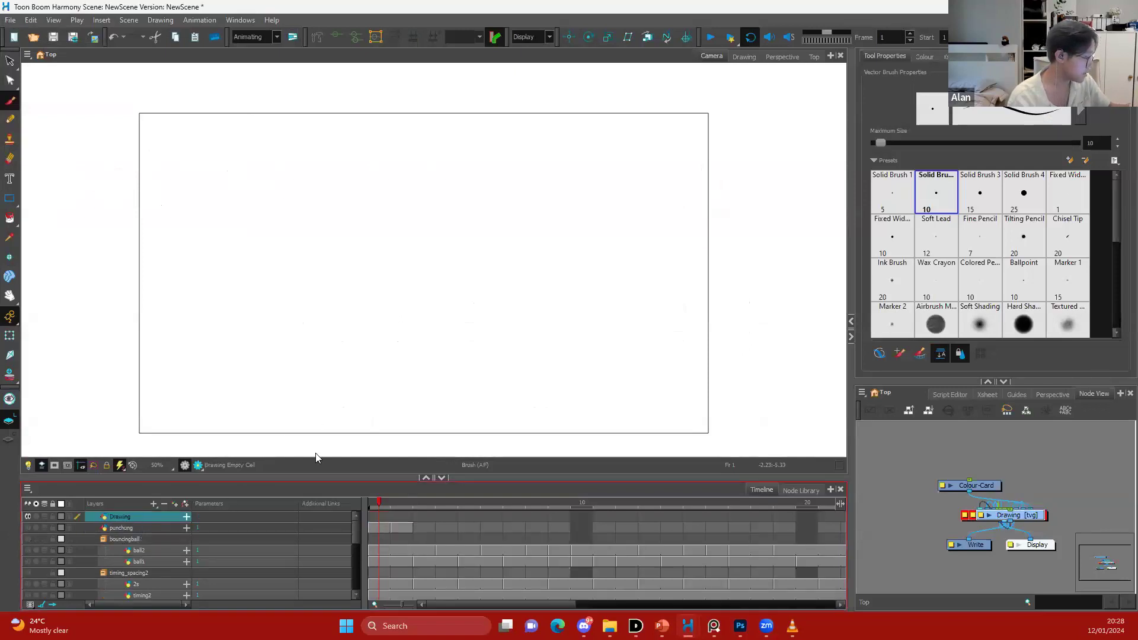
pyautogui.click(380, 516)
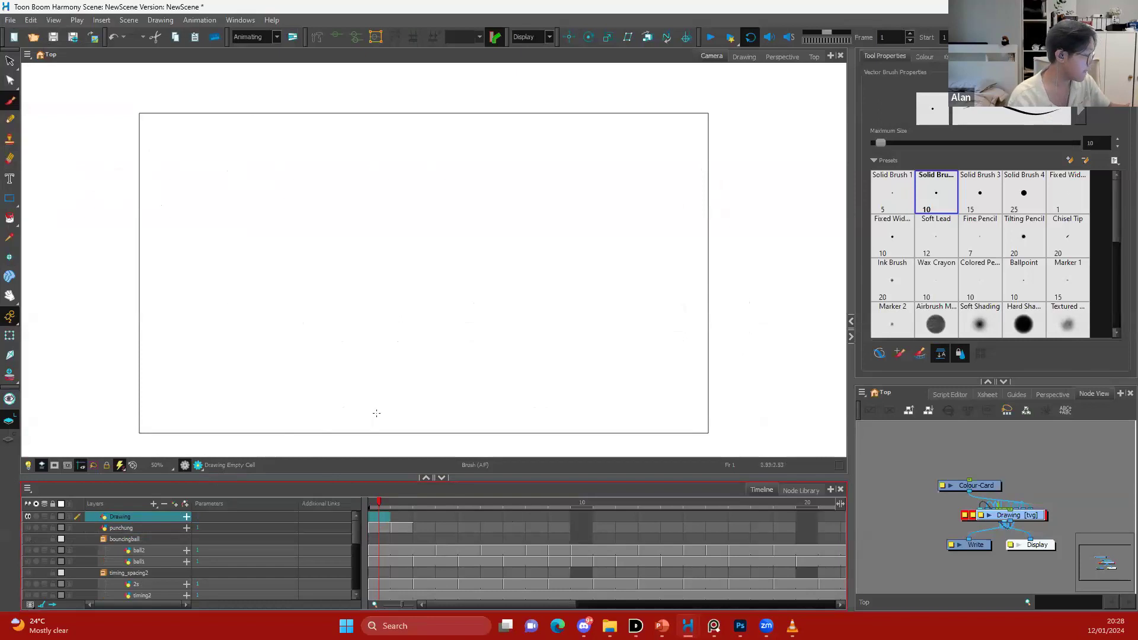
pyautogui.doubleClick(119, 519)
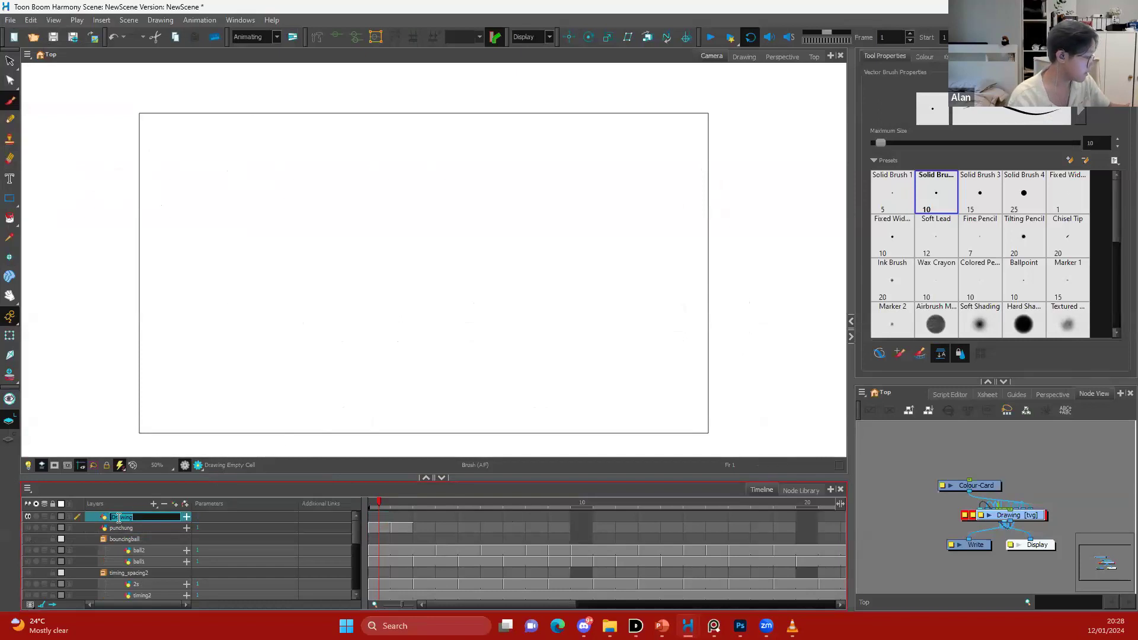
pyautogui.write('balsac')
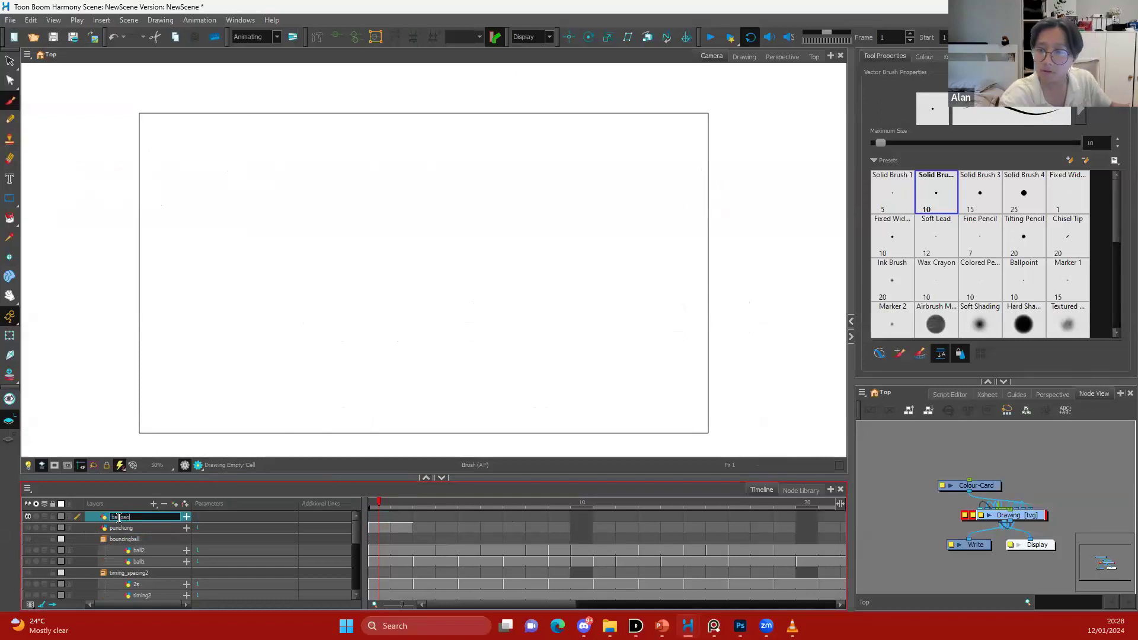
pyautogui.press('Return')
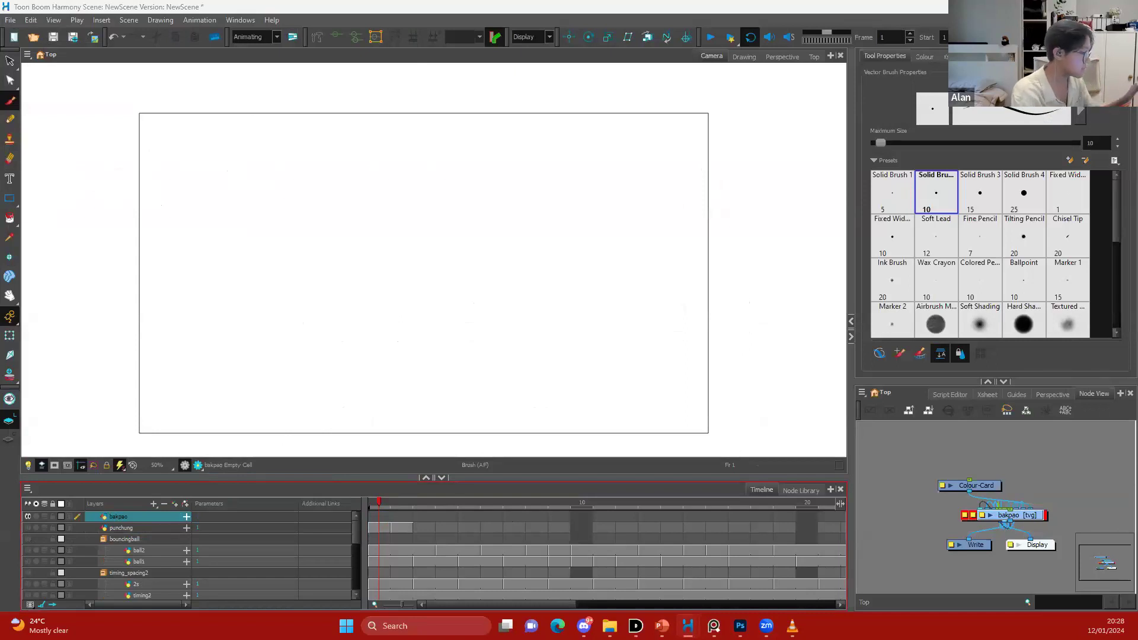
pyautogui.hotkey('alt', 'Tab')
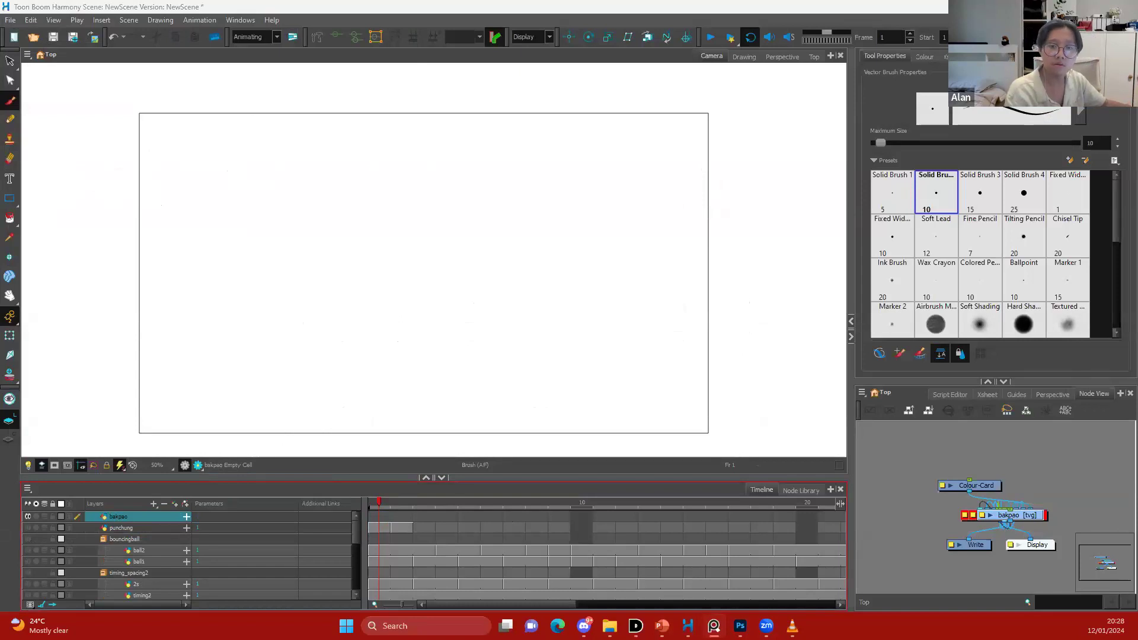
pyautogui.click(379, 514)
pyautogui.press('space')
pyautogui.moveTo(620, 339)
pyautogui.mouseDown()
pyautogui.moveTo(640, 353)
pyautogui.moveTo(660, 341)
pyautogui.moveTo(641, 358)
pyautogui.moveTo(617, 356)
pyautogui.moveTo(625, 364)
pyautogui.mouseUp()
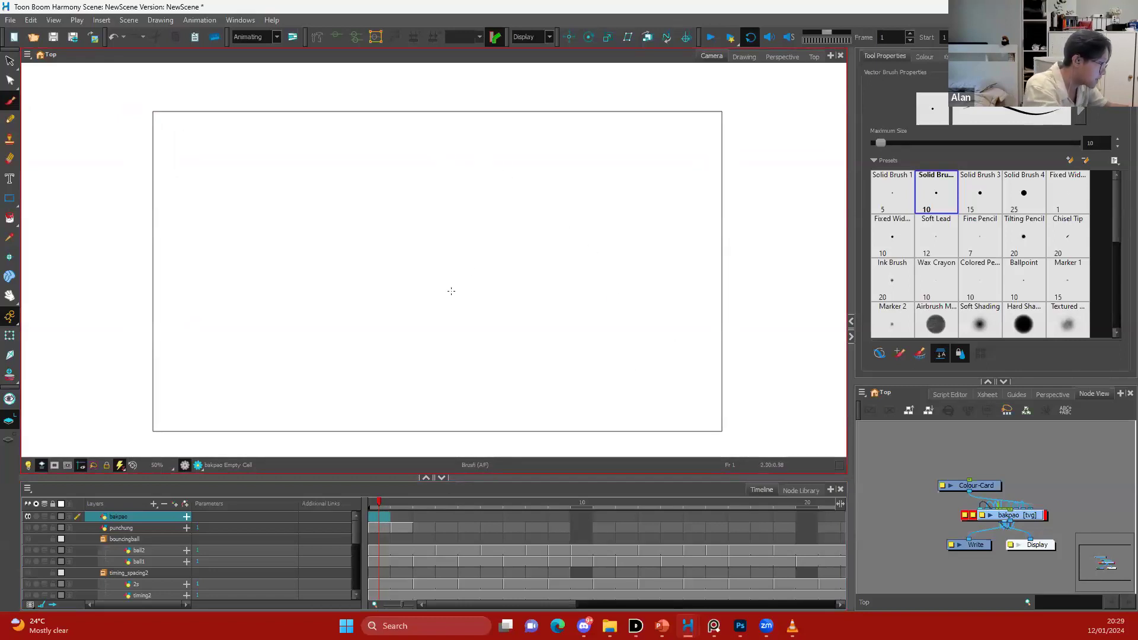
pyautogui.moveTo(463, 305)
pyautogui.mouseDown()
pyautogui.moveTo(451, 275)
pyautogui.moveTo(455, 297)
pyautogui.mouseUp()
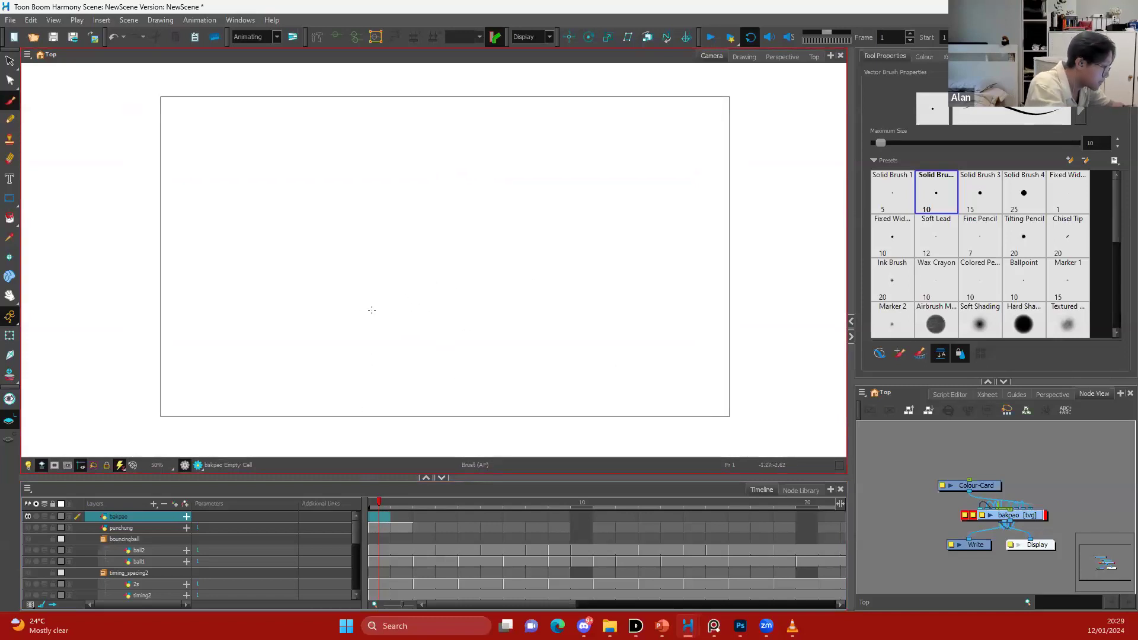
pyautogui.moveTo(345, 316)
pyautogui.mouseDown()
pyautogui.moveTo(406, 283)
pyautogui.moveTo(504, 291)
pyautogui.mouseUp()
pyautogui.hotkey('ctrl', 'z')
pyautogui.moveTo(348, 342)
pyautogui.mouseDown()
pyautogui.moveTo(375, 304)
pyautogui.moveTo(486, 289)
pyautogui.mouseUp()
pyautogui.scroll(1, 292, 300)
pyautogui.hotkey('ctrl', 'z')
# Brush a wide, flattened bun outline in frame 1 of bakpao, in the lower middle of the camera frame
pyautogui.moveTo(278, 347)
pyautogui.mouseDown()
pyautogui.moveTo(307, 302)
pyautogui.moveTo(374, 282)
pyautogui.moveTo(468, 297)
pyautogui.moveTo(488, 323)
pyautogui.mouseUp()
pyautogui.moveTo(278, 346)
pyautogui.mouseDown()
pyautogui.moveTo(332, 386)
pyautogui.moveTo(468, 380)
pyautogui.mouseUp()
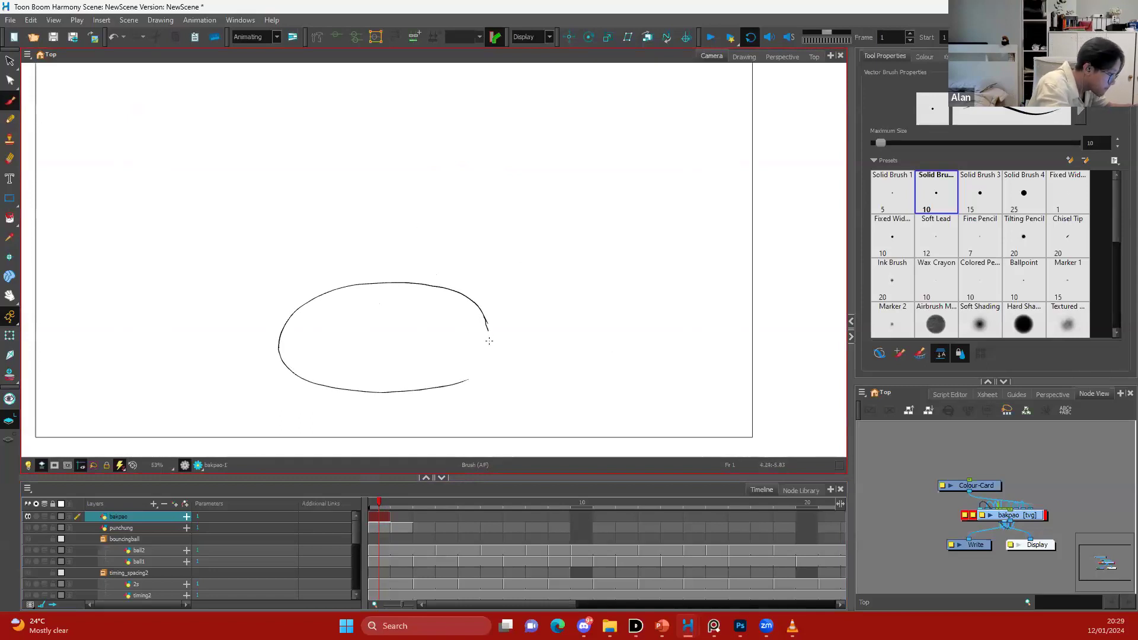
pyautogui.hotkey('ctrl', 'z')
# Select the whole bun outline, make it slightly taller, shift it toward the centre of the camera frame and deselect it
pyautogui.hotkey('alt', 's')
pyautogui.hotkey('ctrl', 'a')
pyautogui.moveTo(384, 279); pyautogui.dragTo(384, 273)
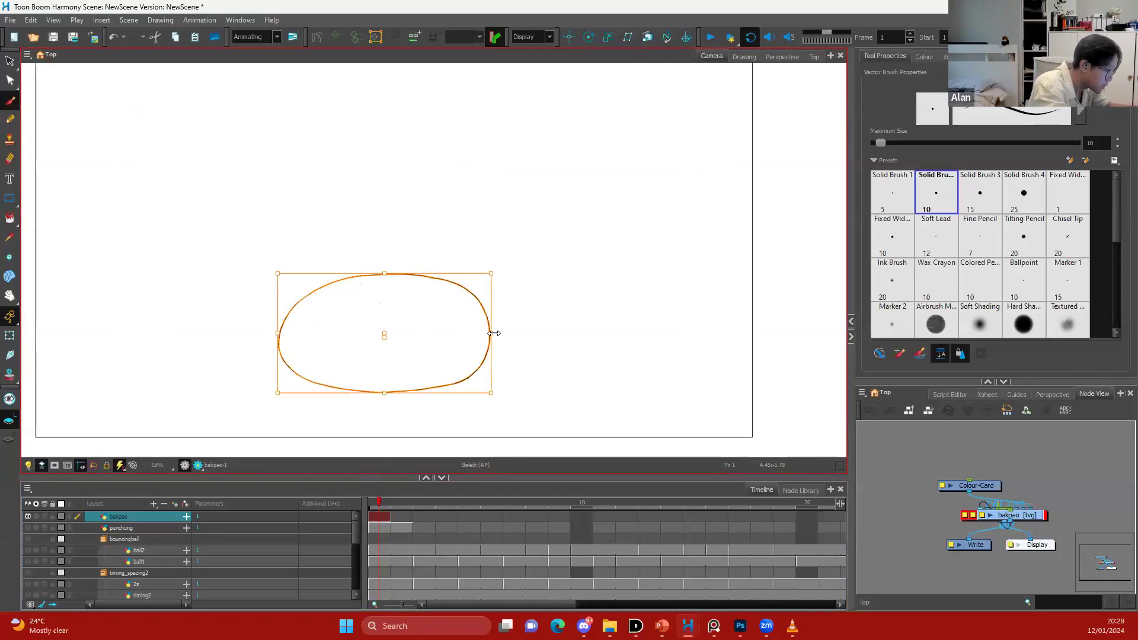
pyautogui.moveTo(478, 305); pyautogui.dragTo(494, 316)
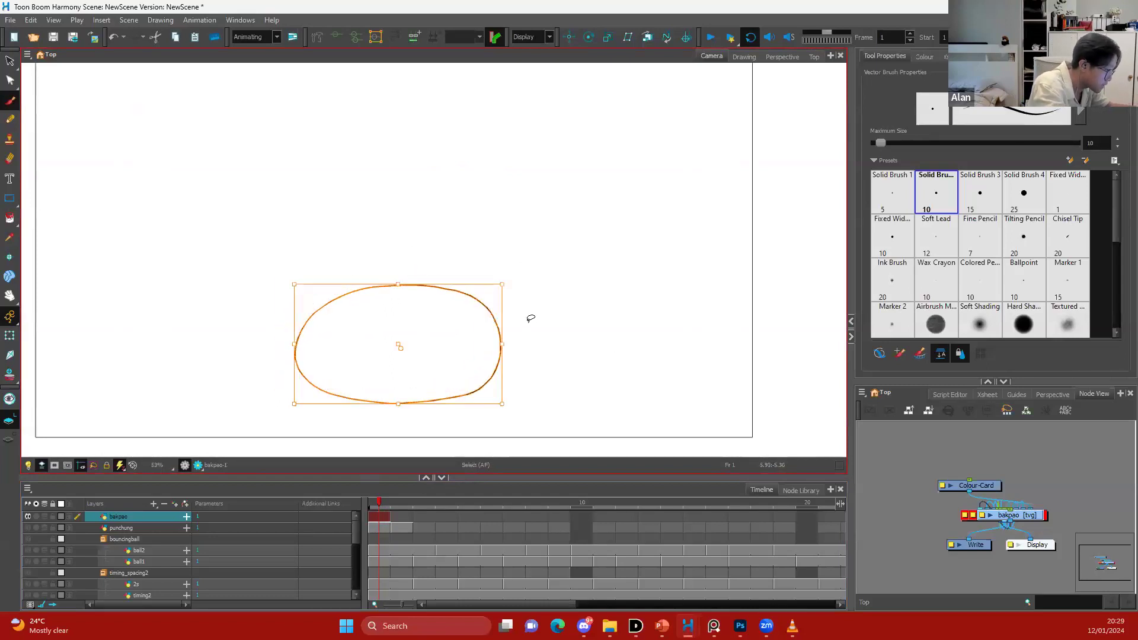
pyautogui.moveTo(614, 343); pyautogui.dragTo(612, 345)
# Advance to the empty frame 2 and turn on onion skin for the bakpao layer
pyautogui.press('1')
pyautogui.press('.')
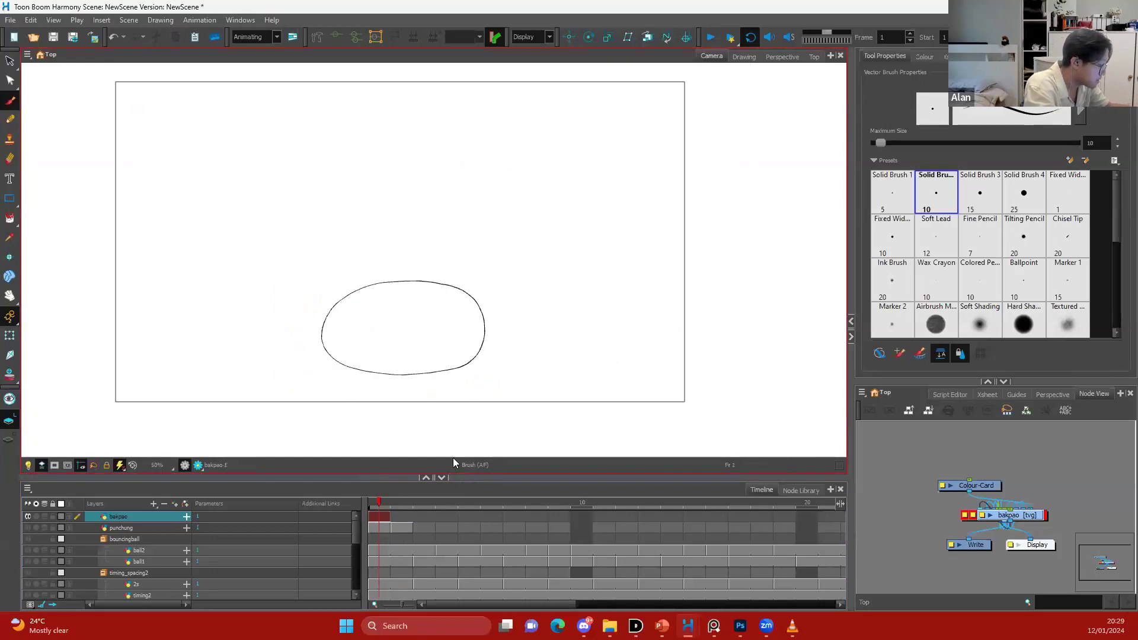
pyautogui.press('.')
pyautogui.moveTo(471, 312); pyautogui.dragTo(465, 302)
pyautogui.press('2')
pyautogui.click(44, 517)
pyautogui.moveTo(485, 162); pyautogui.dragTo(477, 185)
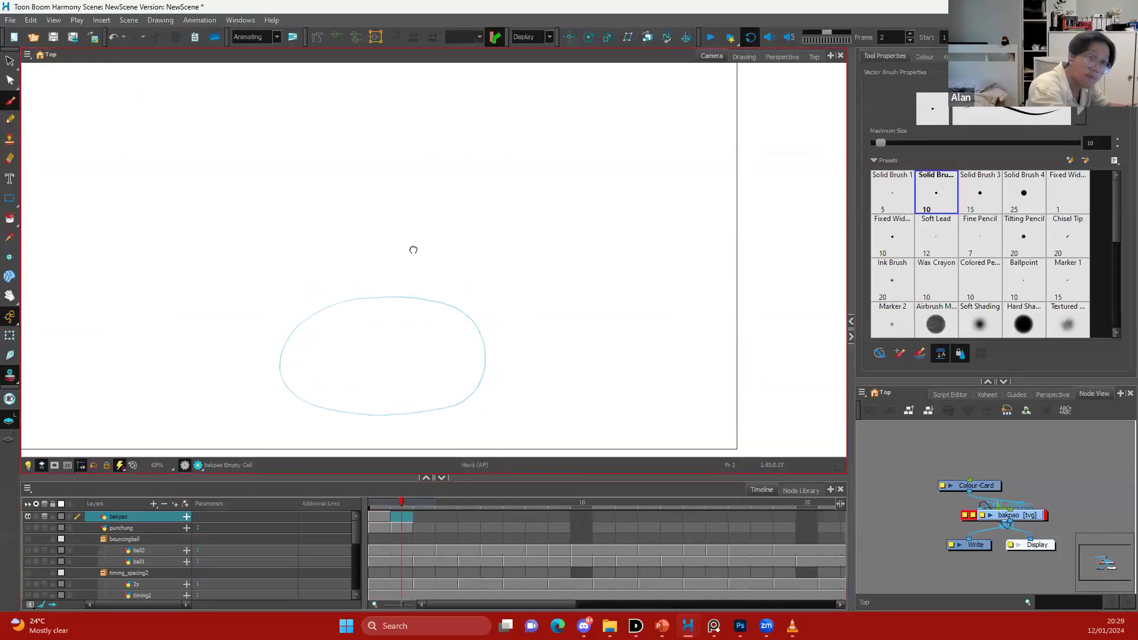
pyautogui.moveTo(413, 250); pyautogui.dragTo(432, 232)
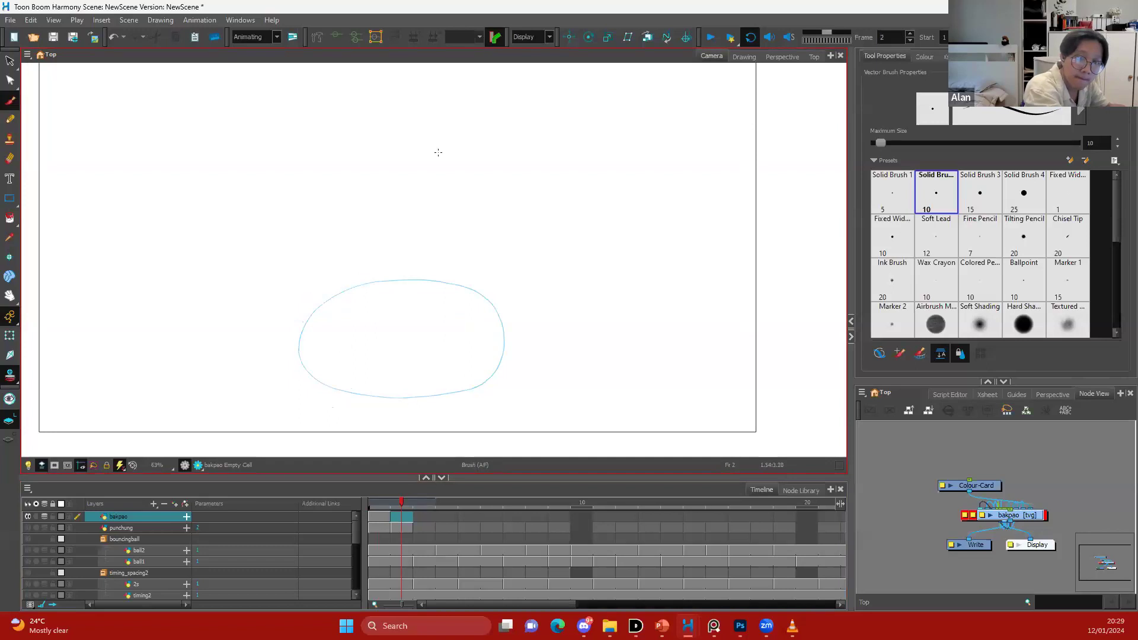
# Draw a tall, stretched egg-shaped bun in frame 2 on the same base as the onion-skinned one, then turn off onion skin
pyautogui.moveTo(369, 195)
pyautogui.mouseDown()
pyautogui.moveTo(341, 272)
pyautogui.moveTo(338, 371)
pyautogui.moveTo(363, 394)
pyautogui.mouseUp()
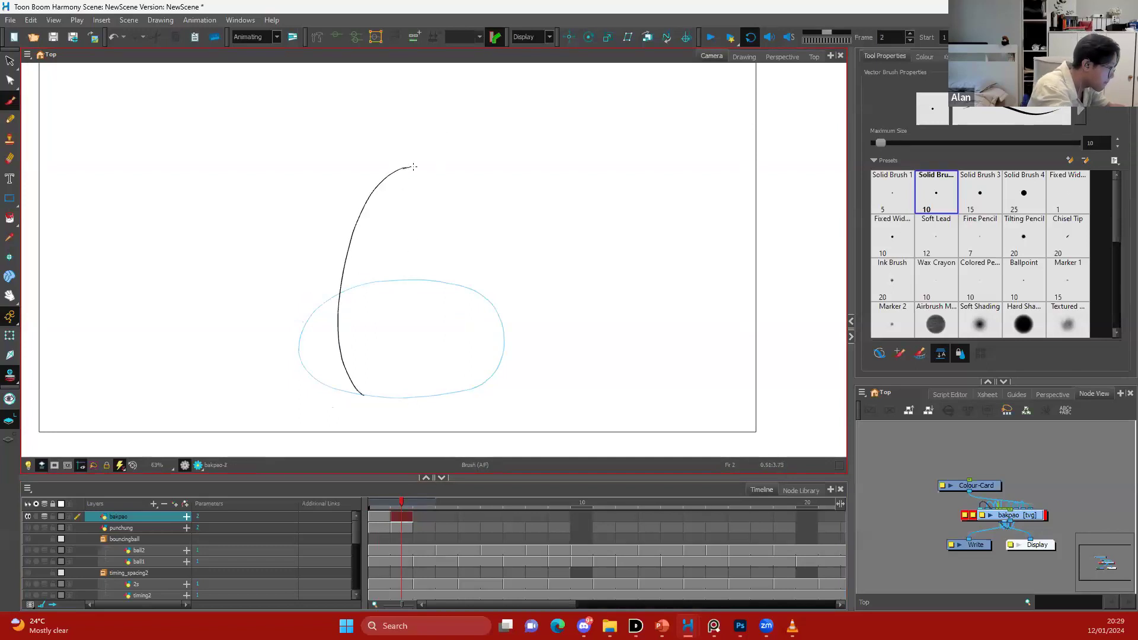
pyautogui.press('s')
pyautogui.click(346, 260)
pyautogui.moveTo(395, 396)
pyautogui.mouseDown()
pyautogui.moveTo(348, 386)
pyautogui.moveTo(389, 399)
pyautogui.mouseUp()
pyautogui.click(436, 340)
pyautogui.press('e')
pyautogui.press('e')
pyautogui.moveTo(428, 174)
pyautogui.mouseDown()
pyautogui.moveTo(411, 167)
pyautogui.moveTo(473, 247)
pyautogui.moveTo(480, 377)
pyautogui.moveTo(391, 395)
pyautogui.mouseUp()
pyautogui.hotkey('ctrl', 'z')
pyautogui.hotkey('ctrl', 'z')
pyautogui.moveTo(386, 398)
pyautogui.mouseDown()
pyautogui.moveTo(456, 393)
pyautogui.moveTo(496, 365)
pyautogui.moveTo(445, 419)
pyautogui.mouseUp()
pyautogui.scroll(1, 483, 367)
pyautogui.scroll(-1, 500, 312)
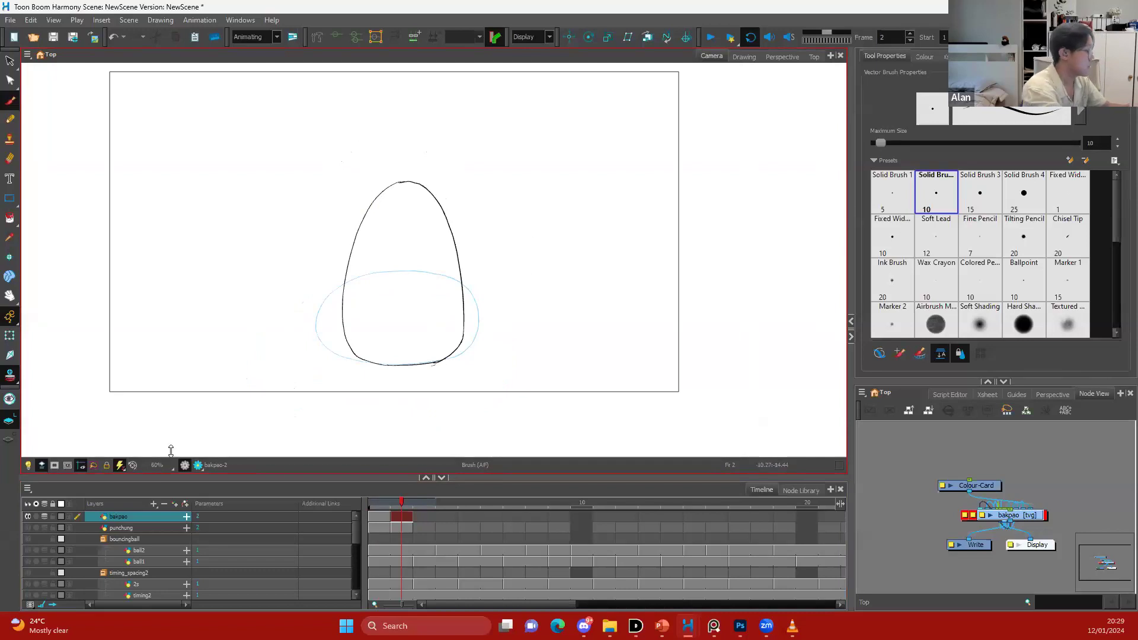
pyautogui.scroll(-1, 632, 333)
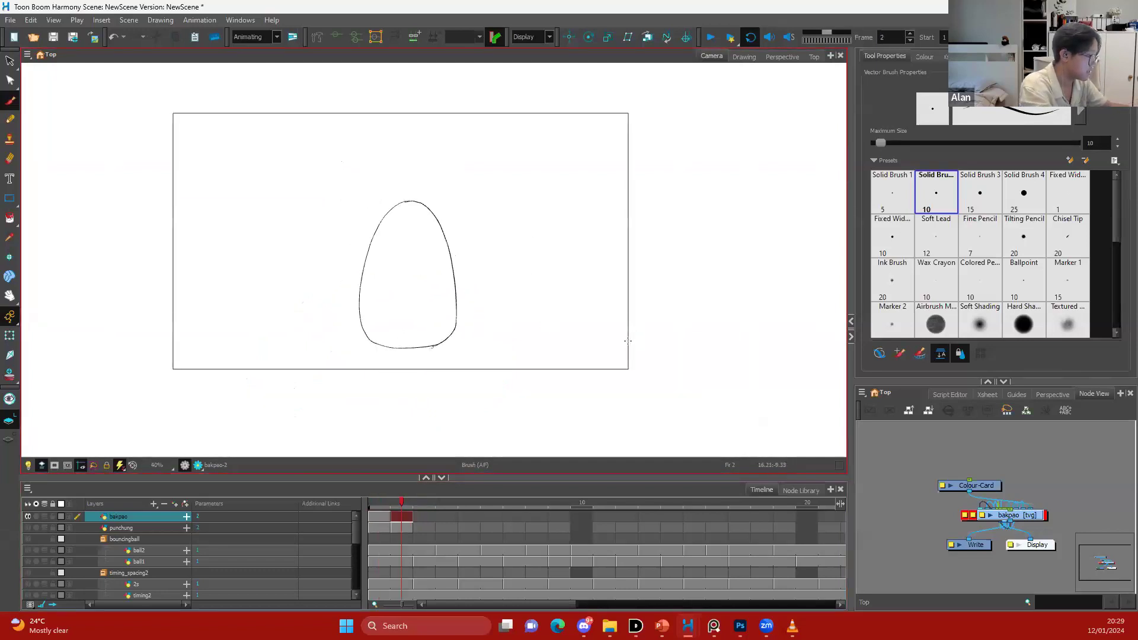
# Copy the flattened bun drawing from frame 1 and paste it into frame 3
pyautogui.press(',')
pyautogui.hotkey('ctrl', 'c')
pyautogui.press('.')
pyautogui.press('.')
pyautogui.hotkey('ctrl', 'v')
# Flip back and forth between the bakpao drawings in frames 1 to 3 to examine the squash and stretch motion
pyautogui.press(',')
pyautogui.press('.')
pyautogui.press(',')
pyautogui.press('.')
pyautogui.press(',')
pyautogui.press('.')
pyautogui.press(',')
pyautogui.press('.')
pyautogui.press(',')
pyautogui.press(',')
pyautogui.press('.')
pyautogui.press('.')
pyautogui.press(',')
pyautogui.press(',')
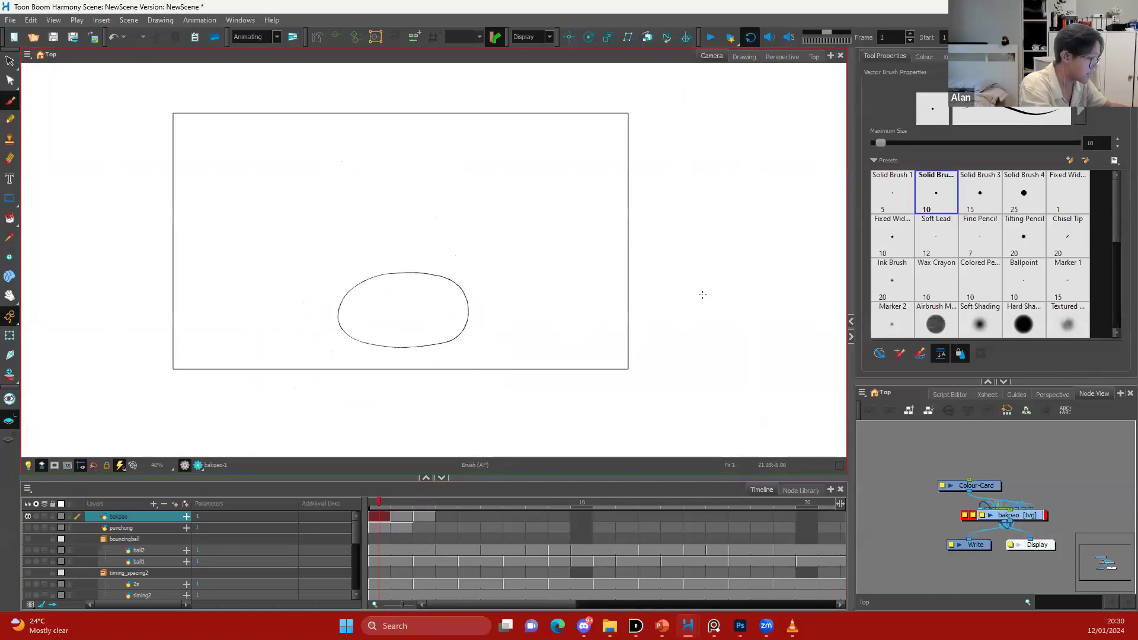
pyautogui.press('2')
pyautogui.moveTo(569, 362); pyautogui.dragTo(594, 340)
pyautogui.press('2')
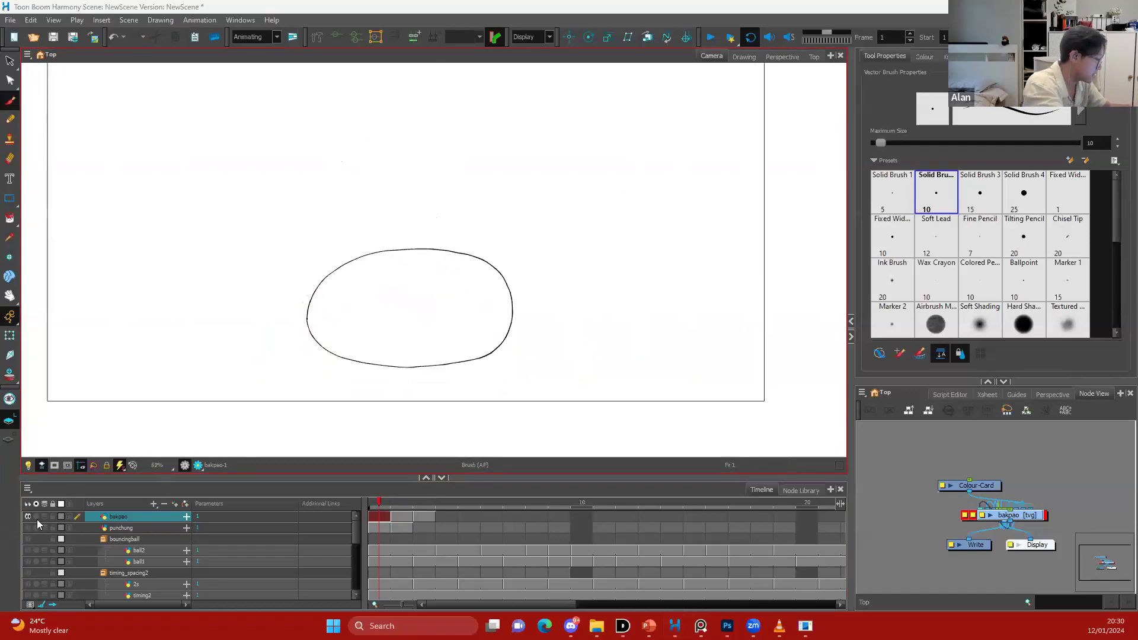
# Compare the flattened bun in frame 1 with the stretched bun in frame 2, using onion skin and flipping between the frames
pyautogui.click(707, 330)
pyautogui.click(44, 517)
pyautogui.moveTo(569, 359); pyautogui.dragTo(563, 358)
pyautogui.press('1')
pyautogui.moveTo(540, 307); pyautogui.dragTo(506, 306)
pyautogui.press('2')
pyautogui.hotkey('ctrl', 'a')
pyautogui.click(577, 299)
pyautogui.moveTo(607, 356)
pyautogui.mouseDown()
pyautogui.moveTo(618, 366)
pyautogui.moveTo(602, 334)
pyautogui.mouseUp()
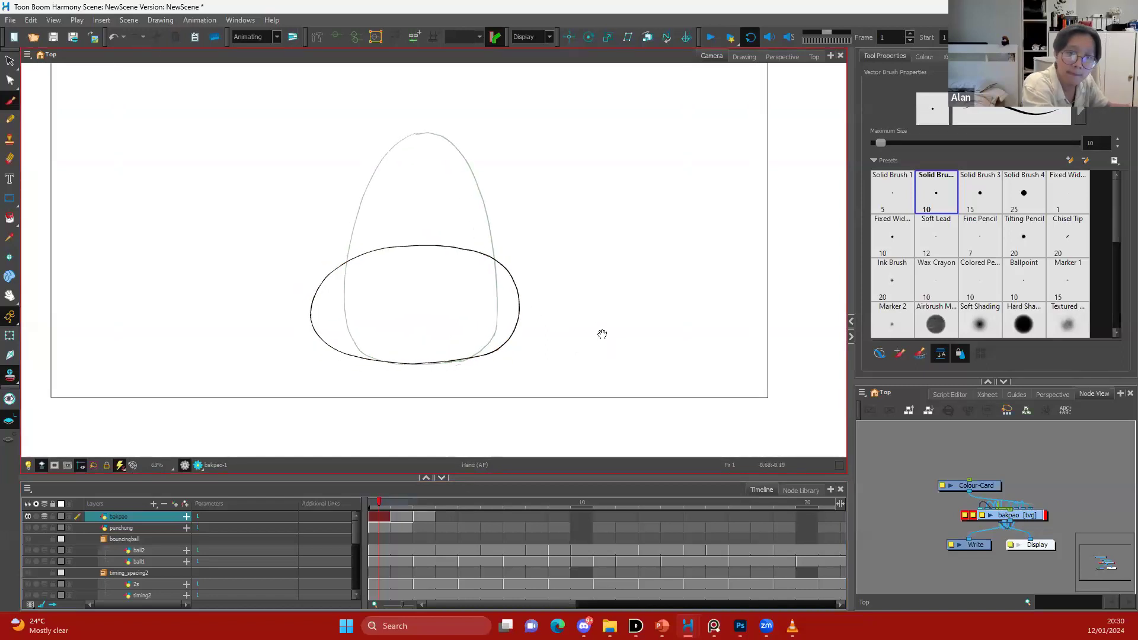
pyautogui.hotkey('alt', 'o')
pyautogui.press('.')
pyautogui.press(',')
# Insert an empty frame 2 between the flattened and stretched bun drawings and turn on onion skin for the bakpao layer
pyautogui.moveTo(385, 517); pyautogui.dragTo(409, 520)
pyautogui.click(402, 515)
pyautogui.press('Delete')
pyautogui.click(44, 517)
pyautogui.moveTo(501, 282); pyautogui.dragTo(542, 263)
pyautogui.press('2')
pyautogui.press(',')
pyautogui.press('.')
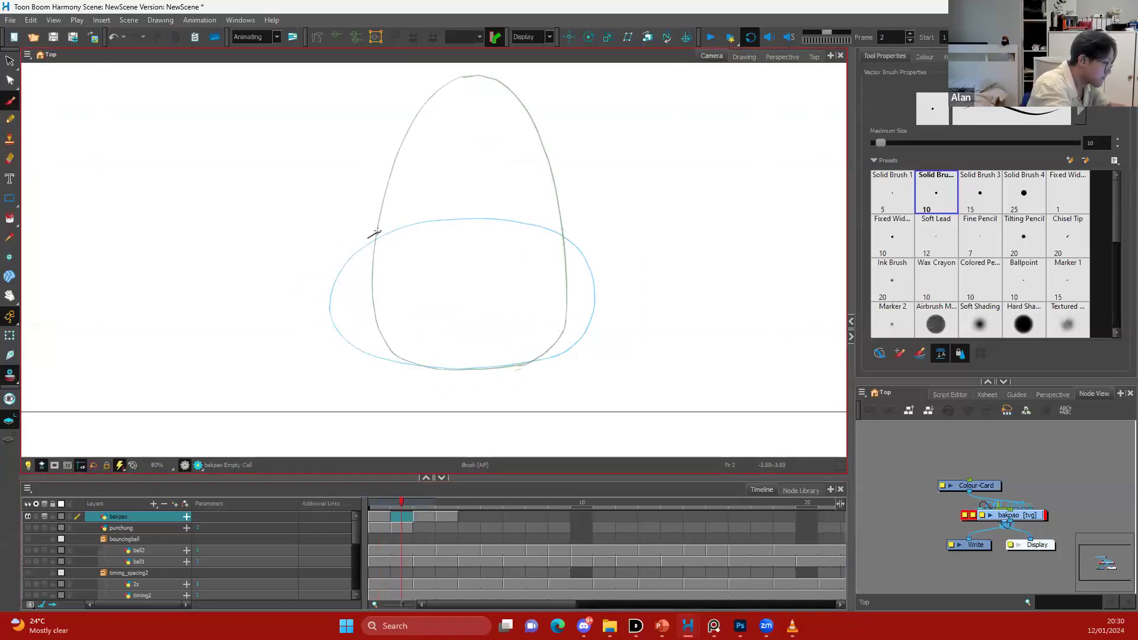
# Draw the top and left side of a flatter, wider bun in frame 2, slightly outside the onion-skinned flattened one
pyautogui.click(362, 241)
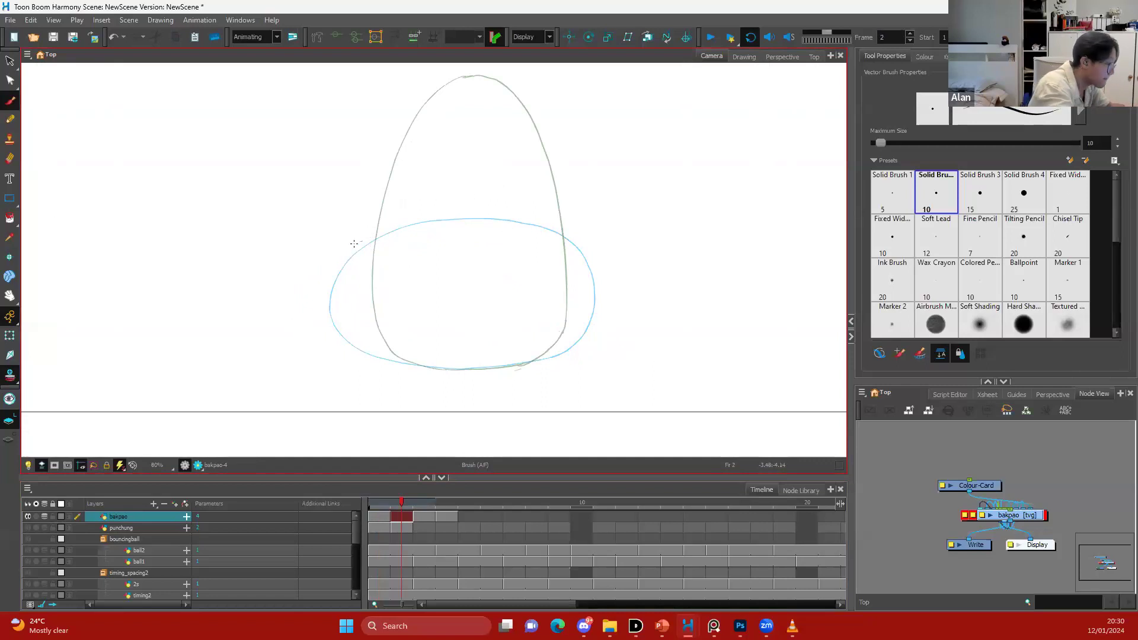
pyautogui.hotkey('ctrl', 'z')
pyautogui.moveTo(345, 252)
pyautogui.mouseDown()
pyautogui.moveTo(473, 227)
pyautogui.moveTo(587, 243)
pyautogui.mouseUp()
pyautogui.moveTo(334, 263); pyautogui.dragTo(323, 317)
pyautogui.moveTo(377, 354); pyautogui.dragTo(393, 359)
pyautogui.scroll(1, 480, 332)
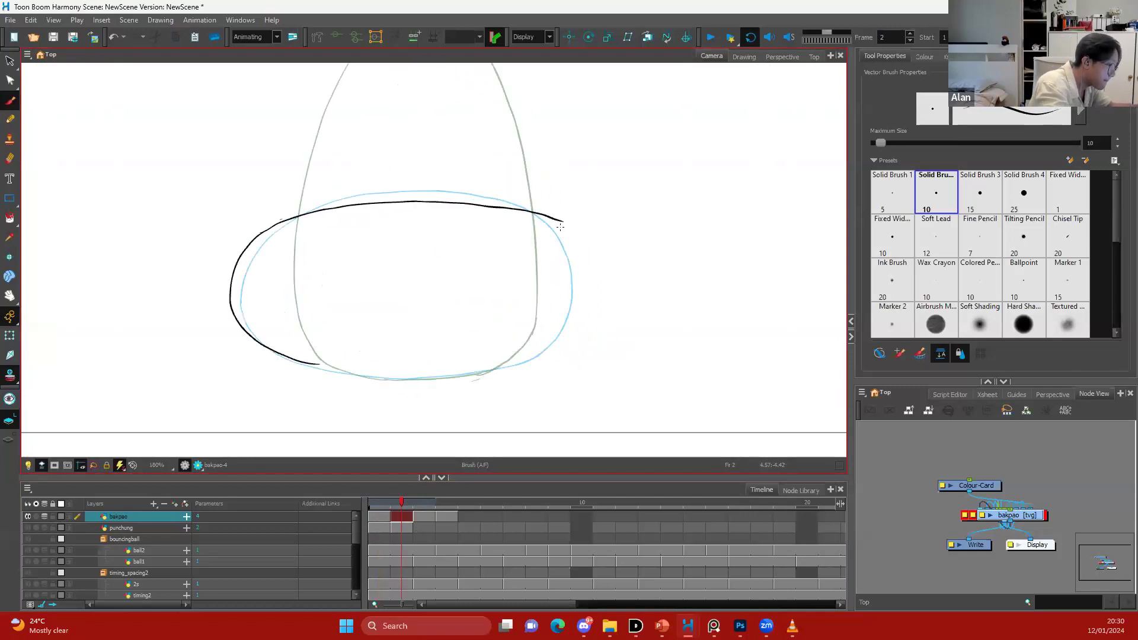
# Draw the rounded right side of the flatter bun in frame 2 and redraw its lower left curve
pyautogui.moveTo(574, 234)
pyautogui.mouseDown()
pyautogui.moveTo(592, 264)
pyautogui.moveTo(528, 203)
pyautogui.moveTo(580, 242)
pyautogui.moveTo(597, 272)
pyautogui.moveTo(584, 327)
pyautogui.mouseUp()
pyautogui.hotkey('ctrl', 'z')
pyautogui.press('e')
pyautogui.hotkey('ctrl', 'z')
pyautogui.moveTo(522, 210)
pyautogui.mouseDown()
pyautogui.moveTo(568, 237)
pyautogui.moveTo(587, 298)
pyautogui.moveTo(551, 350)
pyautogui.moveTo(513, 364)
pyautogui.mouseUp()
pyautogui.moveTo(299, 354); pyautogui.dragTo(250, 325)
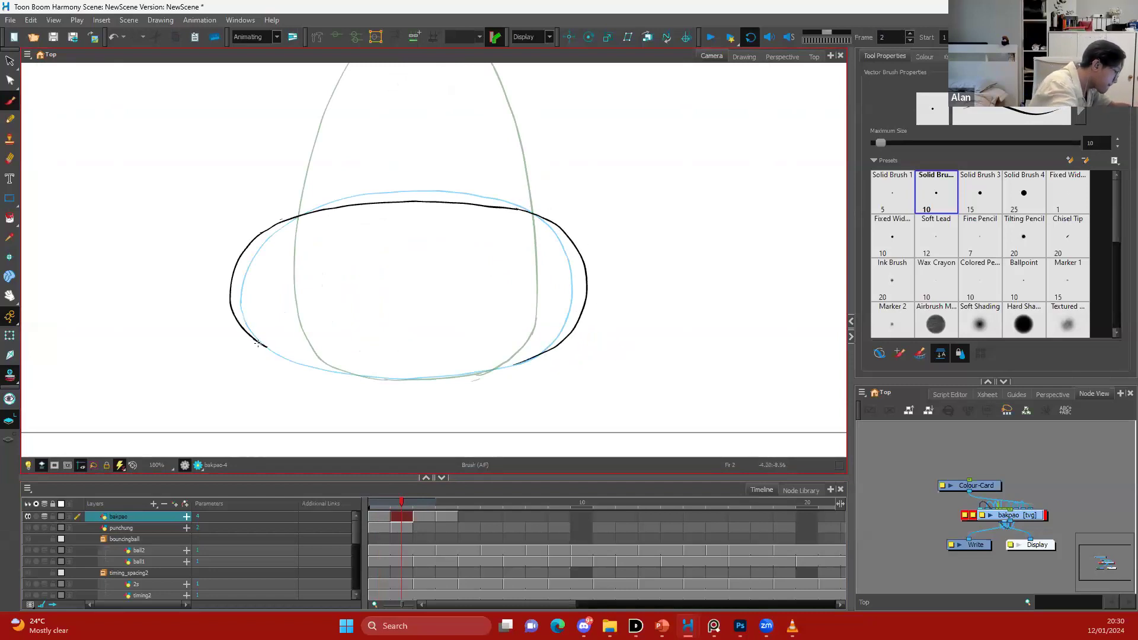
pyautogui.moveTo(294, 358); pyautogui.dragTo(258, 339)
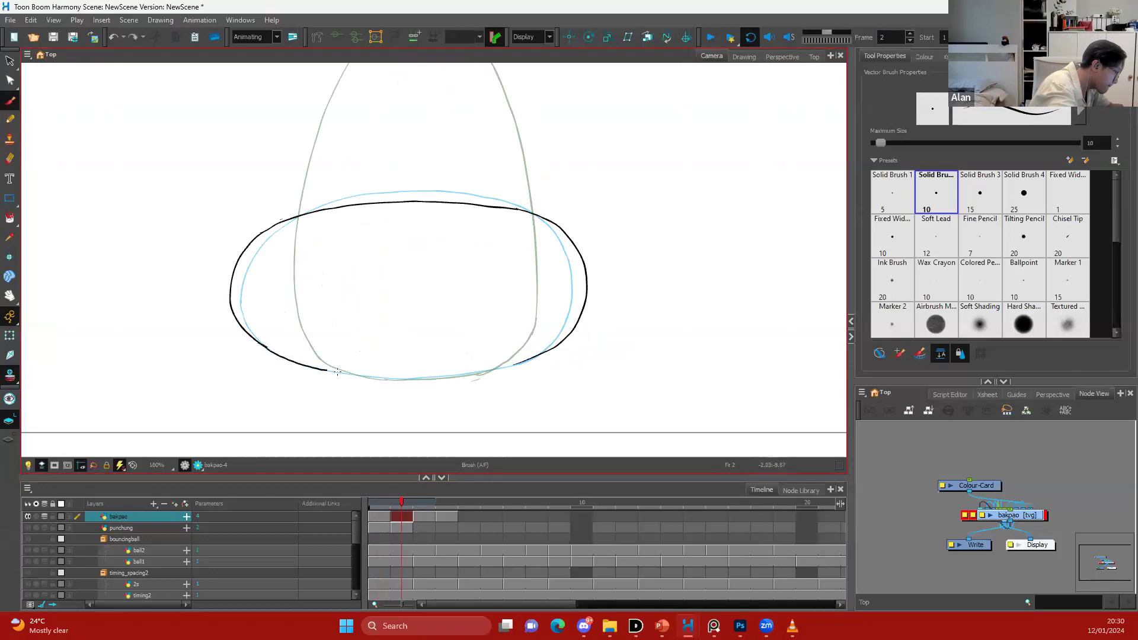
# Close the bottom of the flatter bun in frame 2 along the onion-skinned base line
pyautogui.moveTo(477, 213)
pyautogui.mouseDown()
pyautogui.moveTo(374, 330)
pyautogui.moveTo(383, 305)
pyautogui.moveTo(432, 327)
pyautogui.moveTo(462, 396)
pyautogui.mouseUp()
pyautogui.hotkey('ctrl', 'z')
pyautogui.moveTo(371, 369)
pyautogui.mouseDown()
pyautogui.moveTo(384, 319)
pyautogui.moveTo(425, 260)
pyautogui.mouseUp()
pyautogui.hotkey('ctrl', 'z')
pyautogui.hotkey('ctrl', 'z')
pyautogui.moveTo(375, 387)
pyautogui.mouseDown()
pyautogui.moveTo(395, 296)
pyautogui.moveTo(451, 223)
pyautogui.moveTo(433, 246)
pyautogui.moveTo(501, 185)
pyautogui.mouseUp()
# Squash the whole bun outline in frame 2 slightly from its top edge and play back the animation
pyautogui.hotkey('shift', 'x')
pyautogui.hotkey('shift', 'm')
pyautogui.hotkey('ctrl', 'a')
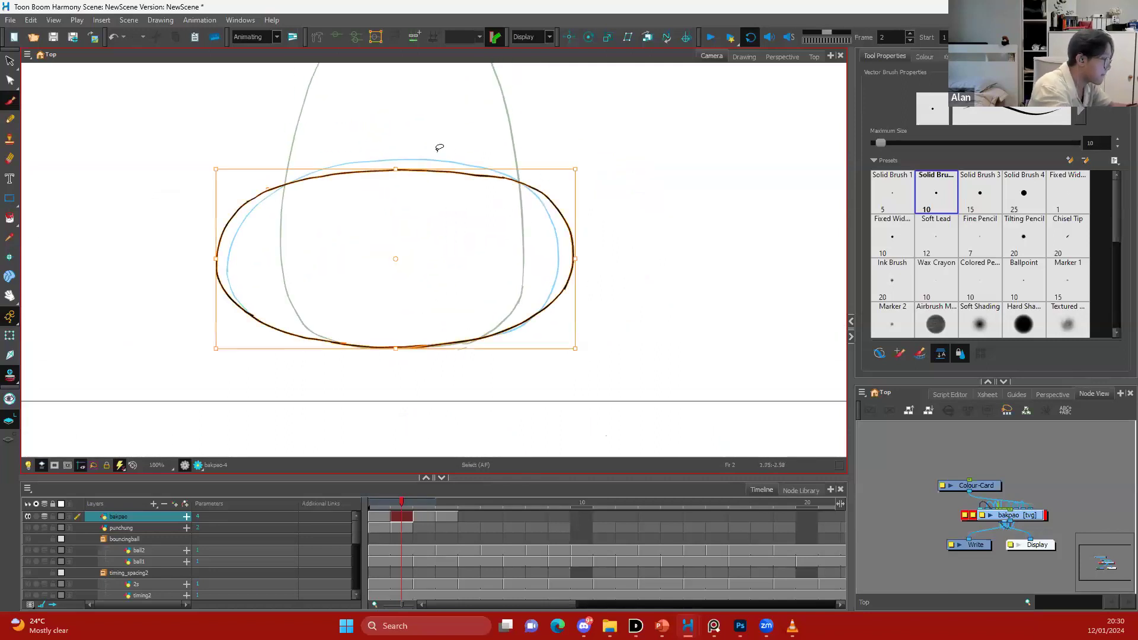
pyautogui.moveTo(396, 169); pyautogui.dragTo(397, 173)
pyautogui.hotkey('alt', 'b')
pyautogui.moveTo(469, 192); pyautogui.dragTo(464, 244)
pyautogui.press('1')
pyautogui.press('1')
pyautogui.press('Return')
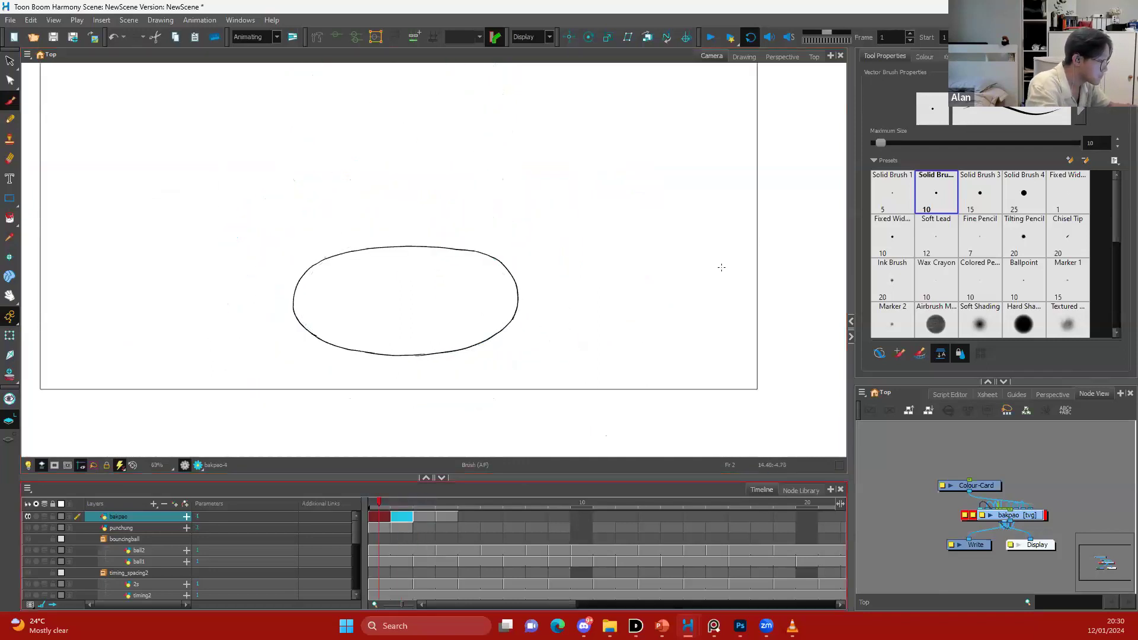
# Insert an empty frame 3 before the stretched bun drawing and turn on onion skin for the bakpao layer
pyautogui.click(432, 518)
pyautogui.moveTo(432, 519); pyautogui.dragTo(443, 517)
pyautogui.click(429, 516)
pyautogui.press('Delete')
pyautogui.click(46, 516)
pyautogui.press('2')
pyautogui.moveTo(569, 279); pyautogui.dragTo(546, 317)
pyautogui.press(',')
pyautogui.press(',')
pyautogui.press('.')
pyautogui.press('.')
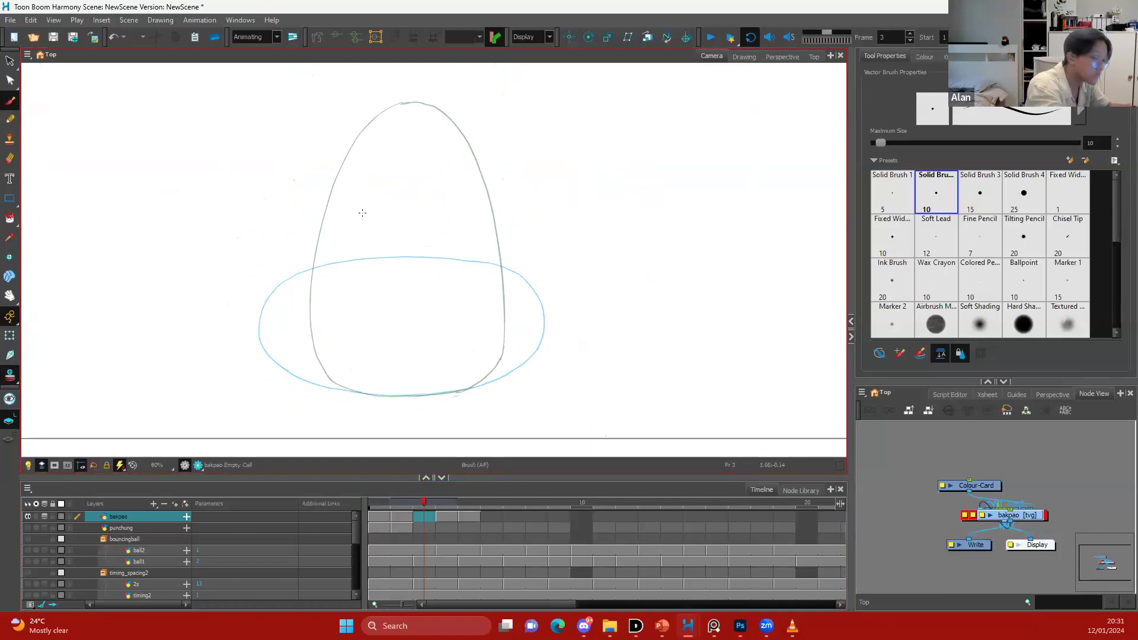
# Draw a rounder in-between bun in frame 3, between the flattened and stretched outlines and on the same base
pyautogui.moveTo(333, 220)
pyautogui.mouseDown()
pyautogui.moveTo(308, 245)
pyautogui.moveTo(282, 309)
pyautogui.moveTo(300, 357)
pyautogui.mouseUp()
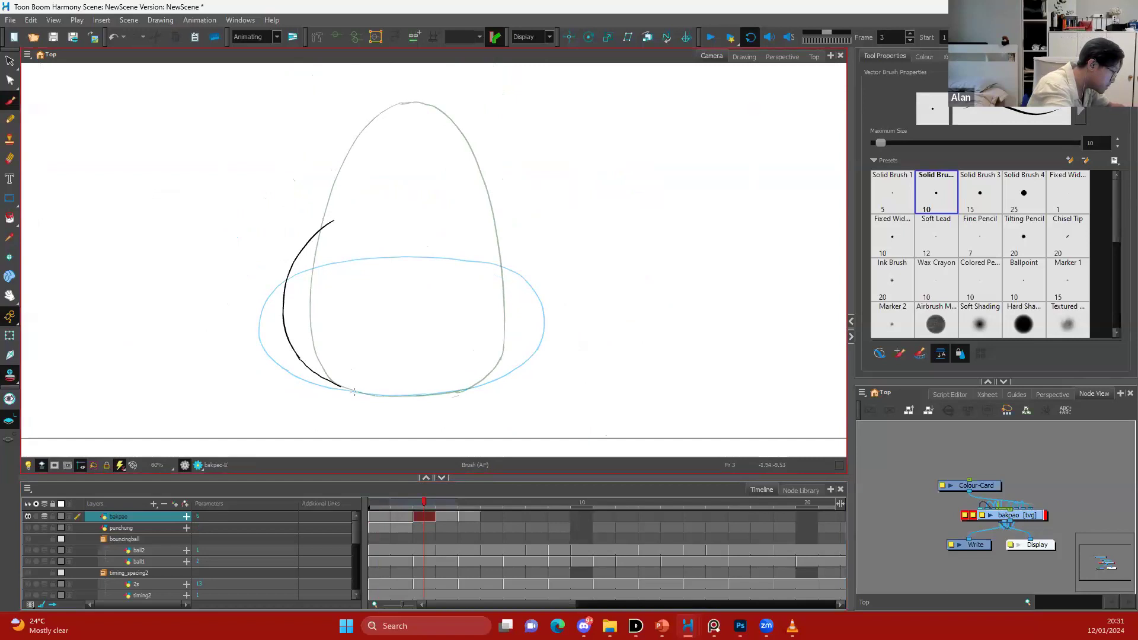
pyautogui.hotkey('ctrl', 'z')
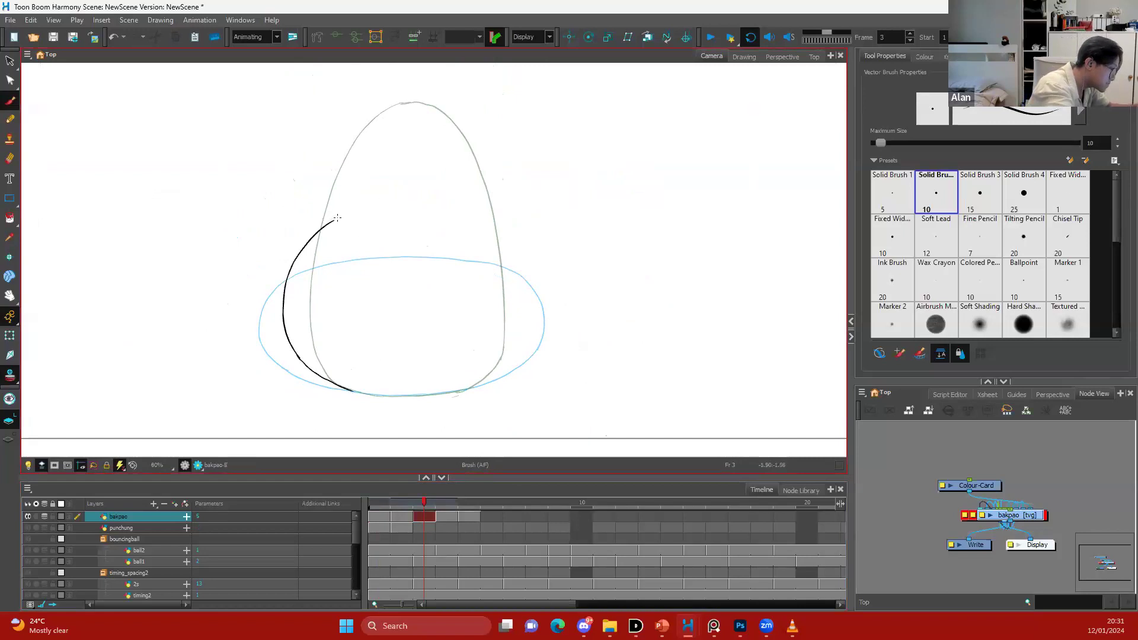
pyautogui.moveTo(501, 233); pyautogui.dragTo(524, 285)
pyautogui.moveTo(519, 340); pyautogui.dragTo(490, 380)
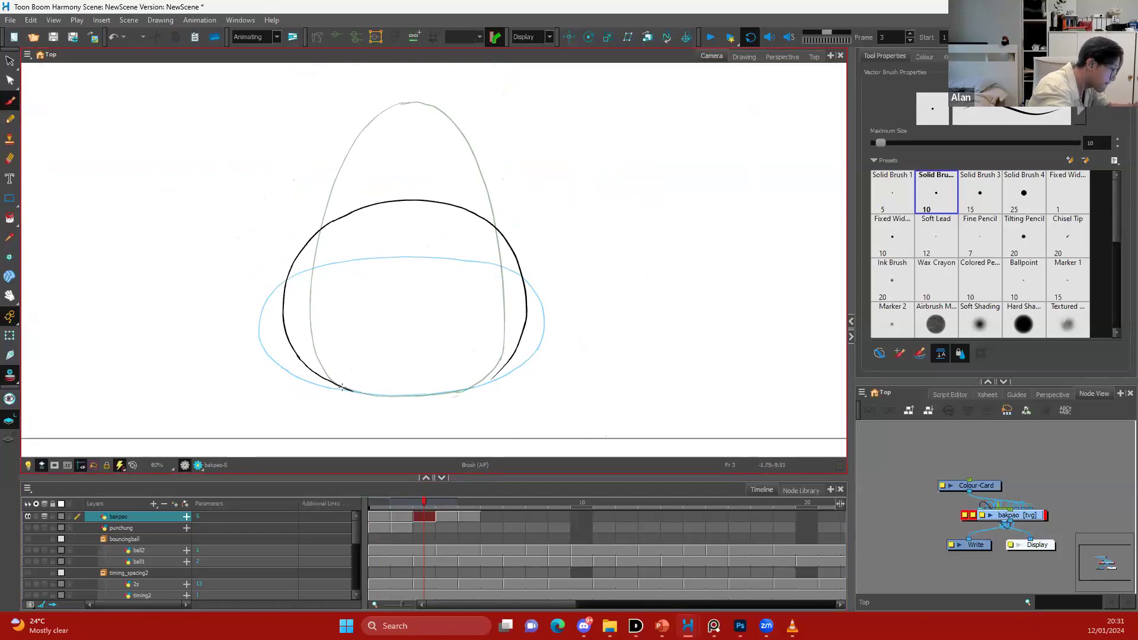
pyautogui.moveTo(403, 397)
pyautogui.mouseDown()
pyautogui.moveTo(492, 380)
pyautogui.moveTo(527, 338)
pyautogui.moveTo(477, 386)
pyautogui.mouseUp()
pyautogui.press('e')
pyautogui.press('1')
pyautogui.press('.')
pyautogui.press('.')
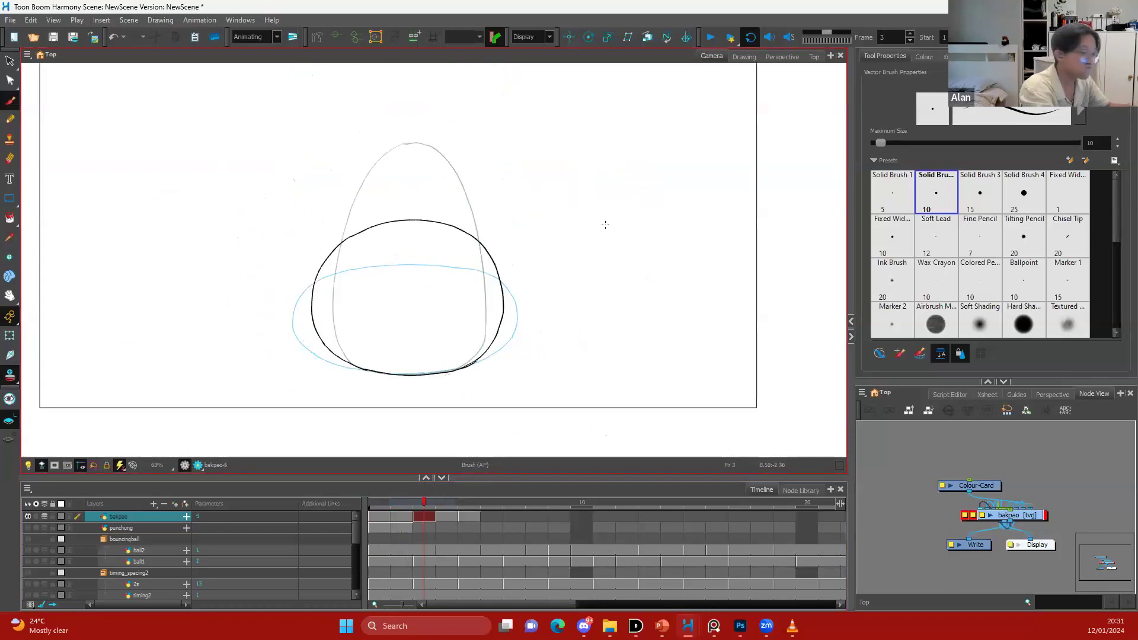
# Turn off onion skin and review the bakpao motion across frames 1 to 4
pyautogui.press('.')
pyautogui.hotkey('alt', 'o')
pyautogui.press('2')
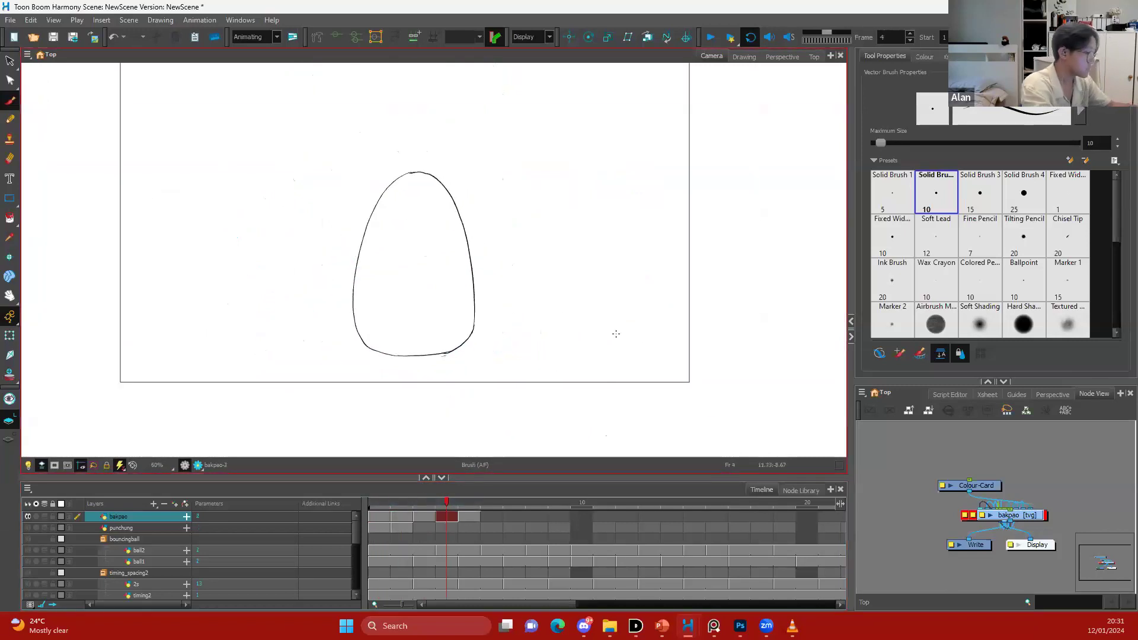
pyautogui.press(',')
pyautogui.press(',')
pyautogui.press(',')
pyautogui.press('Return')
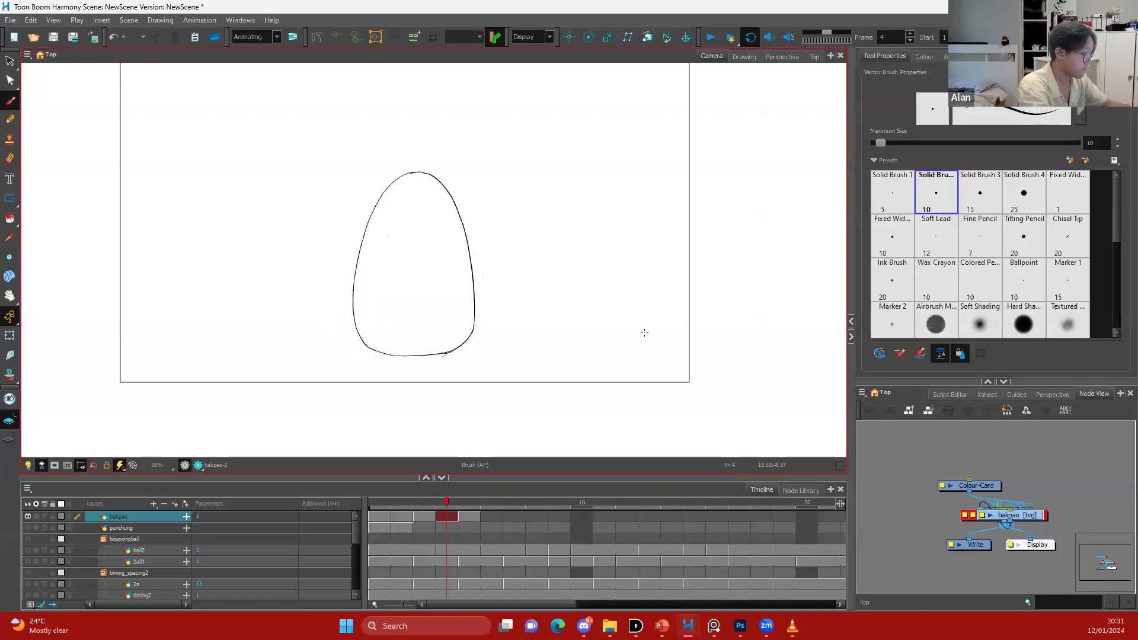
# Insert an empty frame 5 after the stretched bun drawing and turn on onion skin for the bakpao layer
pyautogui.click(468, 513)
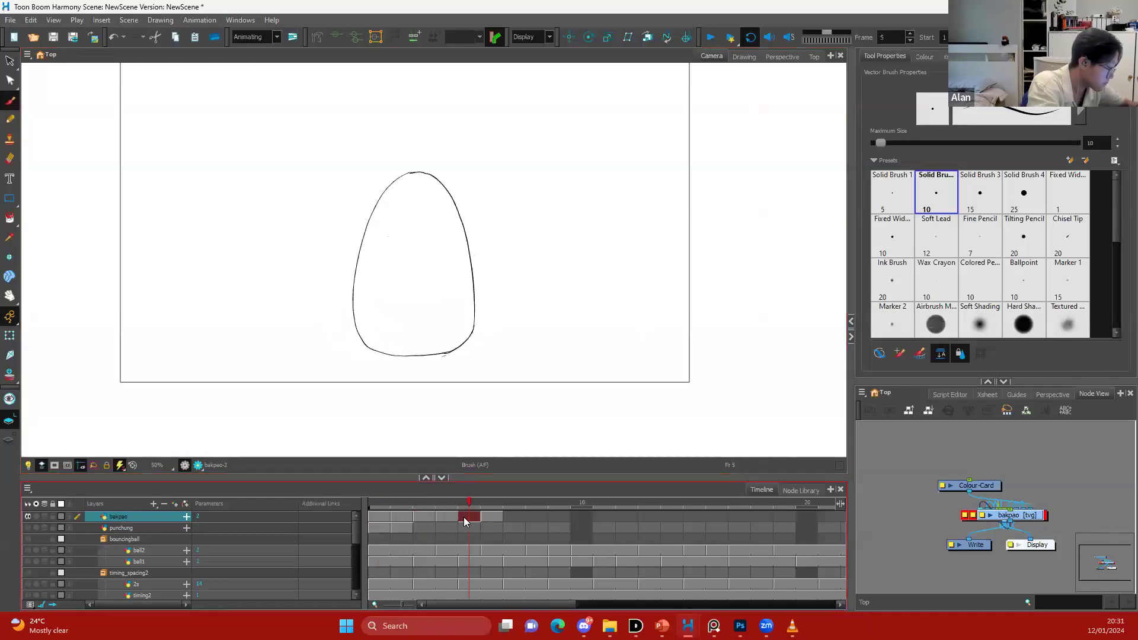
pyautogui.moveTo(514, 237); pyautogui.dragTo(535, 294)
pyautogui.hotkey('alt', 'o')
pyautogui.scroll(2, 527, 302)
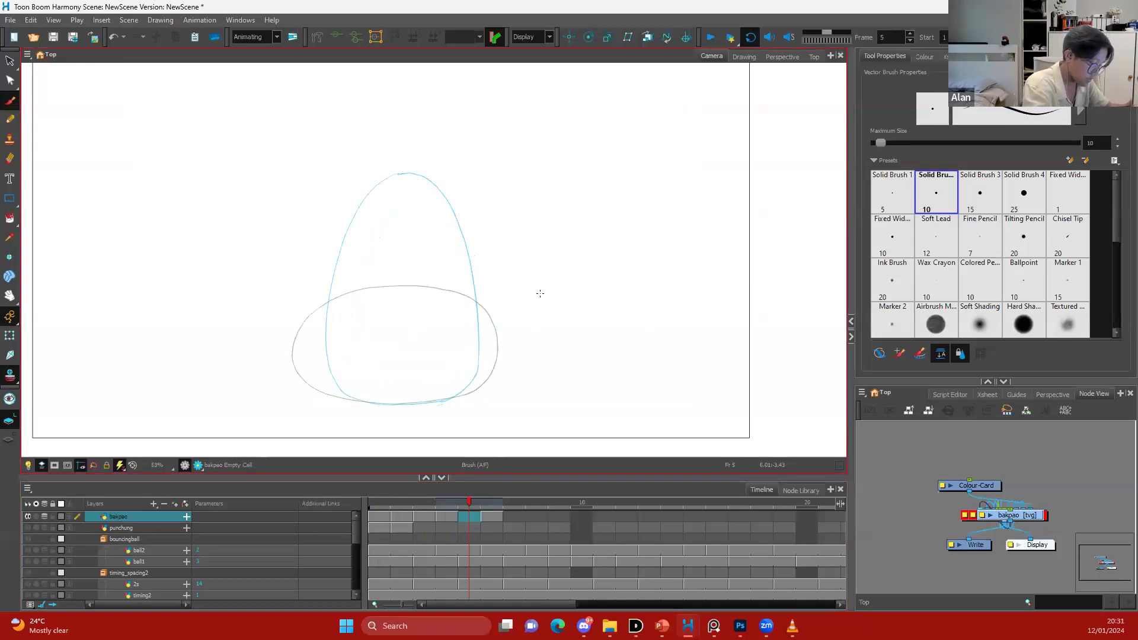
pyautogui.press('.')
pyautogui.moveTo(470, 141); pyautogui.dragTo(482, 127)
pyautogui.press('2')
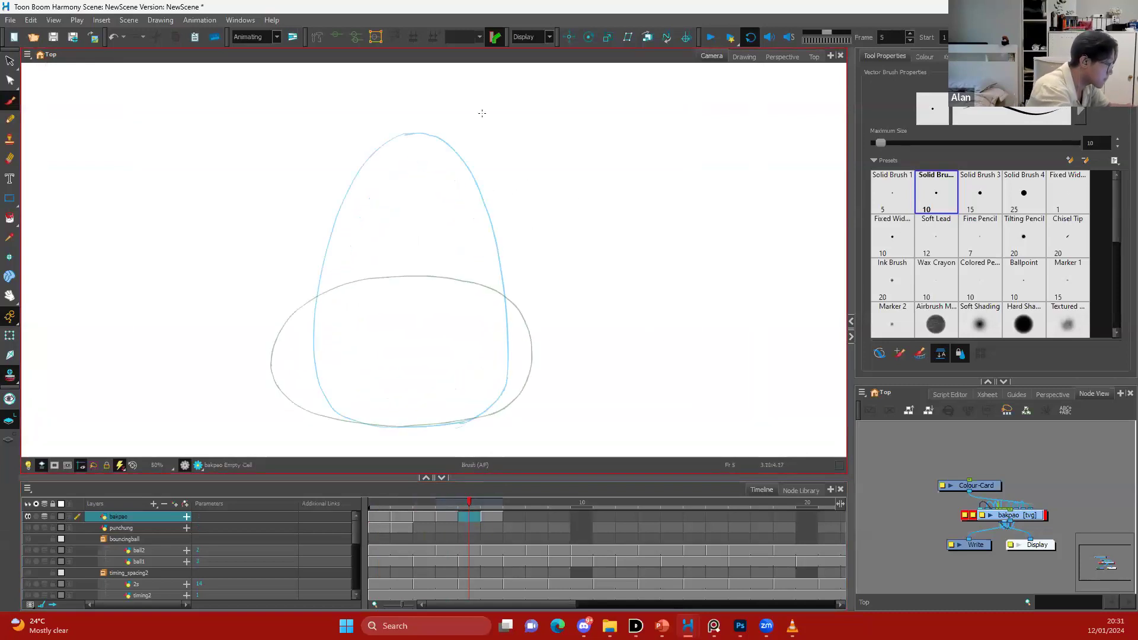
# Draw the sides and top of a slightly shorter, wider egg-shaped bun in frame 5 around the onion-skinned stretched one
pyautogui.moveTo(354, 179); pyautogui.dragTo(312, 266)
pyautogui.moveTo(347, 192)
pyautogui.mouseDown()
pyautogui.moveTo(315, 256)
pyautogui.moveTo(305, 356)
pyautogui.moveTo(332, 413)
pyautogui.moveTo(360, 428)
pyautogui.mouseUp()
pyautogui.moveTo(397, 152); pyautogui.dragTo(416, 147)
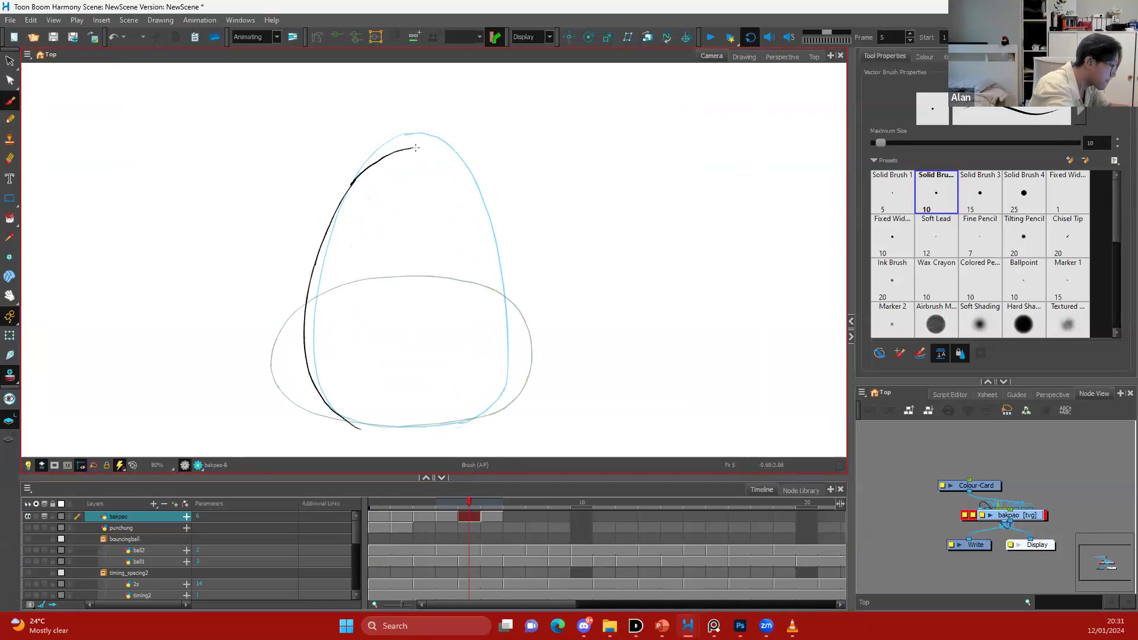
pyautogui.moveTo(500, 230)
pyautogui.mouseDown()
pyautogui.moveTo(516, 344)
pyautogui.moveTo(511, 385)
pyautogui.moveTo(492, 408)
pyautogui.mouseUp()
pyautogui.moveTo(501, 381); pyautogui.dragTo(508, 351)
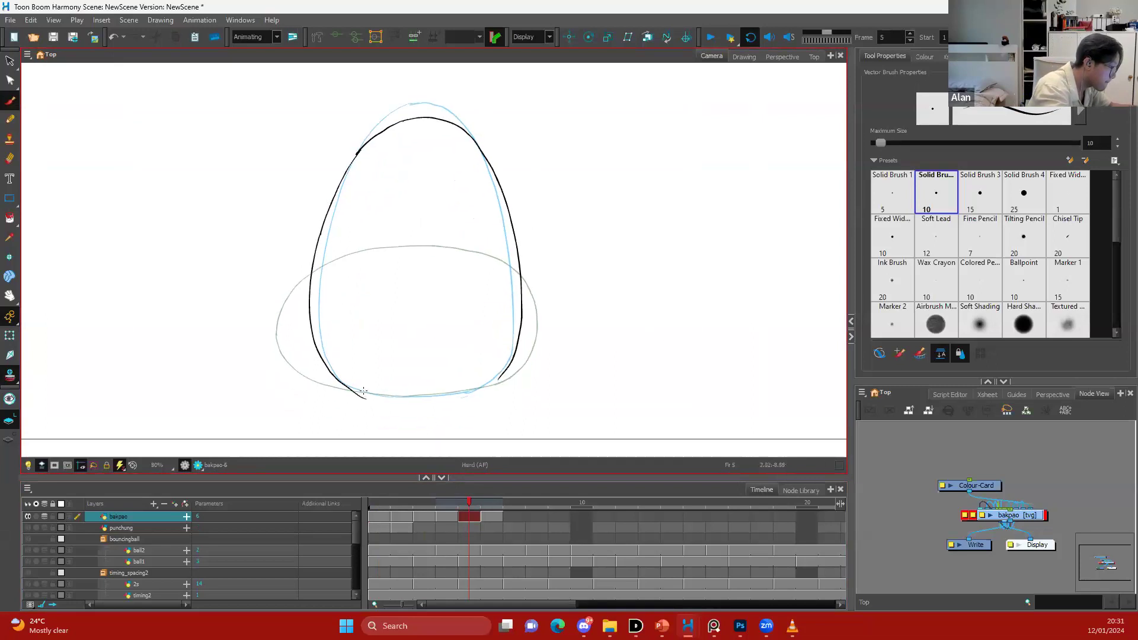
# Close the base of the egg-shaped bun in frame 5 and lower its top slightly
pyautogui.moveTo(351, 388); pyautogui.dragTo(393, 394)
pyautogui.press('2')
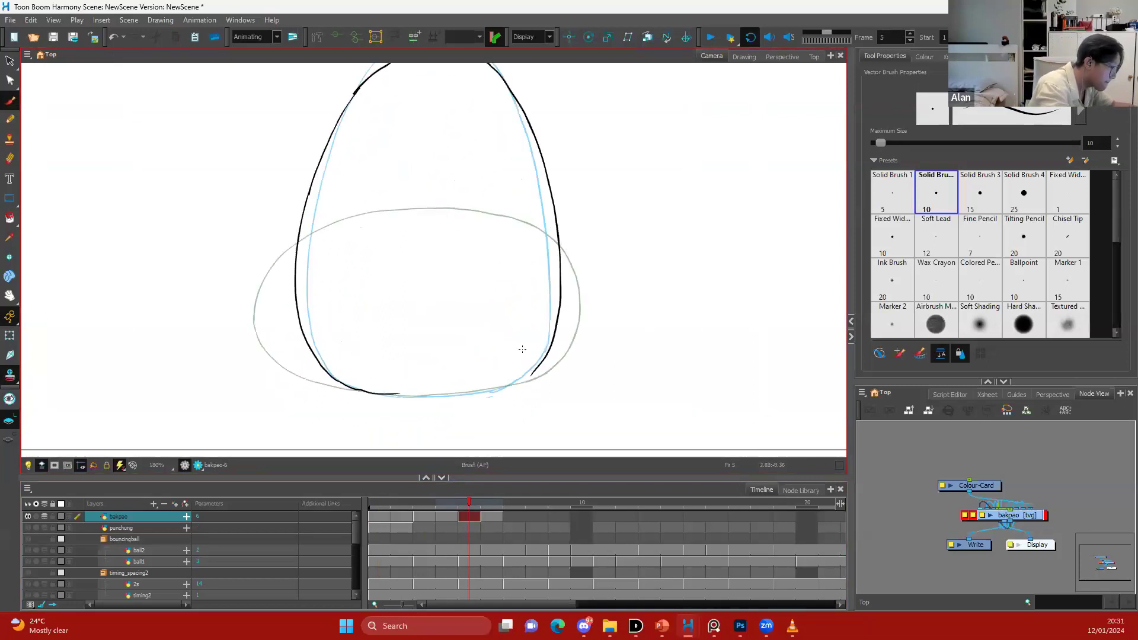
pyautogui.moveTo(495, 390); pyautogui.dragTo(487, 392)
pyautogui.press('e')
pyautogui.moveTo(365, 392); pyautogui.dragTo(507, 386)
pyautogui.moveTo(533, 370); pyautogui.dragTo(493, 422)
pyautogui.press('1')
pyautogui.press('1')
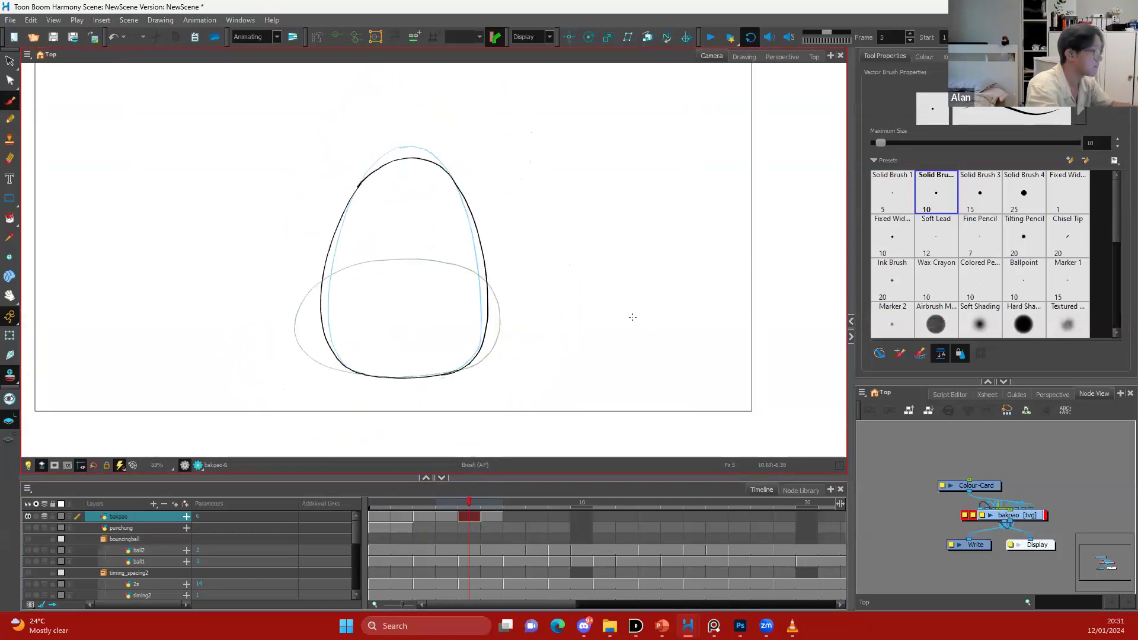
pyautogui.moveTo(436, 196)
pyautogui.mouseDown()
pyautogui.moveTo(427, 143)
pyautogui.moveTo(405, 158)
pyautogui.mouseUp()
# Turn off onion skin and flip through frames 1 to 6 to examine the squash and stretch motion
pyautogui.click(46, 515)
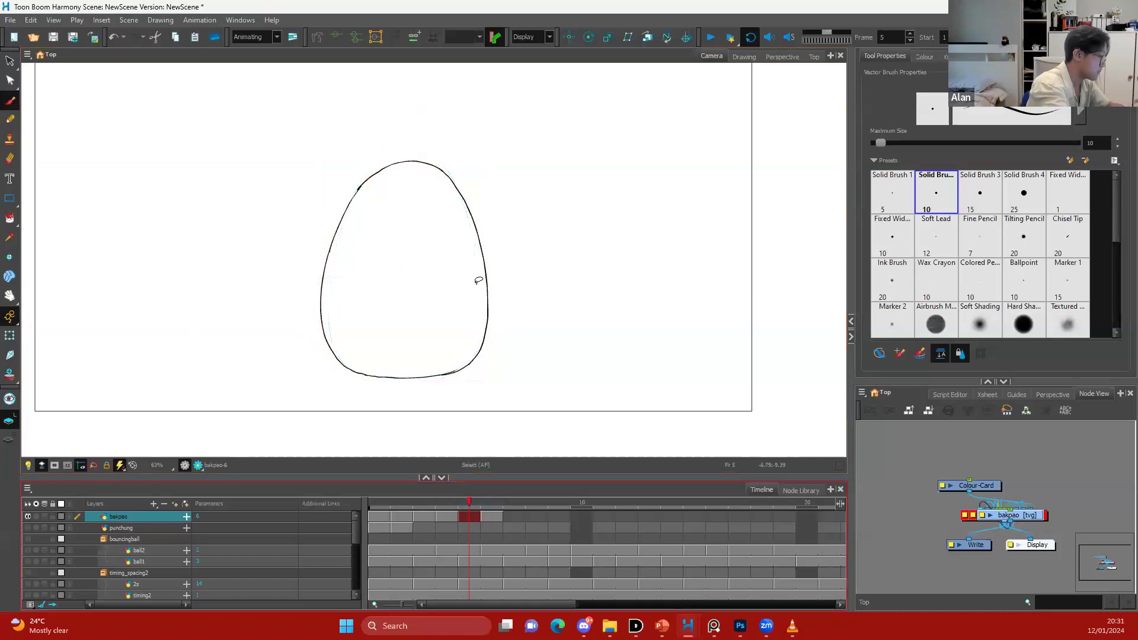
pyautogui.press(',')
pyautogui.press(',')
pyautogui.press(',')
pyautogui.press(',')
pyautogui.press('.')
pyautogui.press('.')
pyautogui.press('.')
pyautogui.press('.')
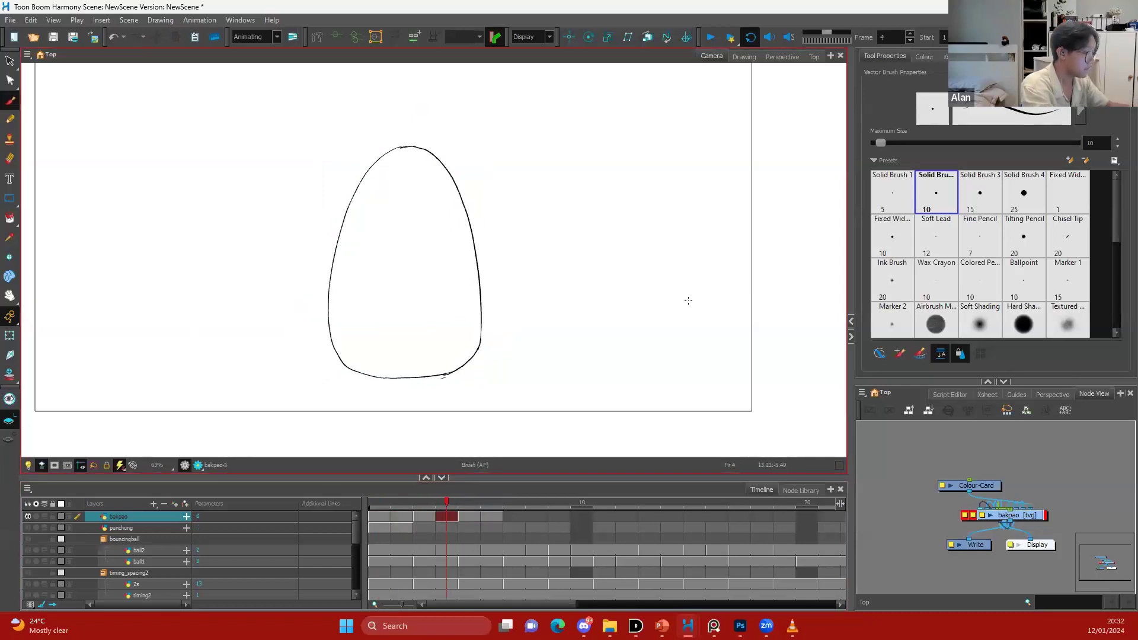
pyautogui.press('.')
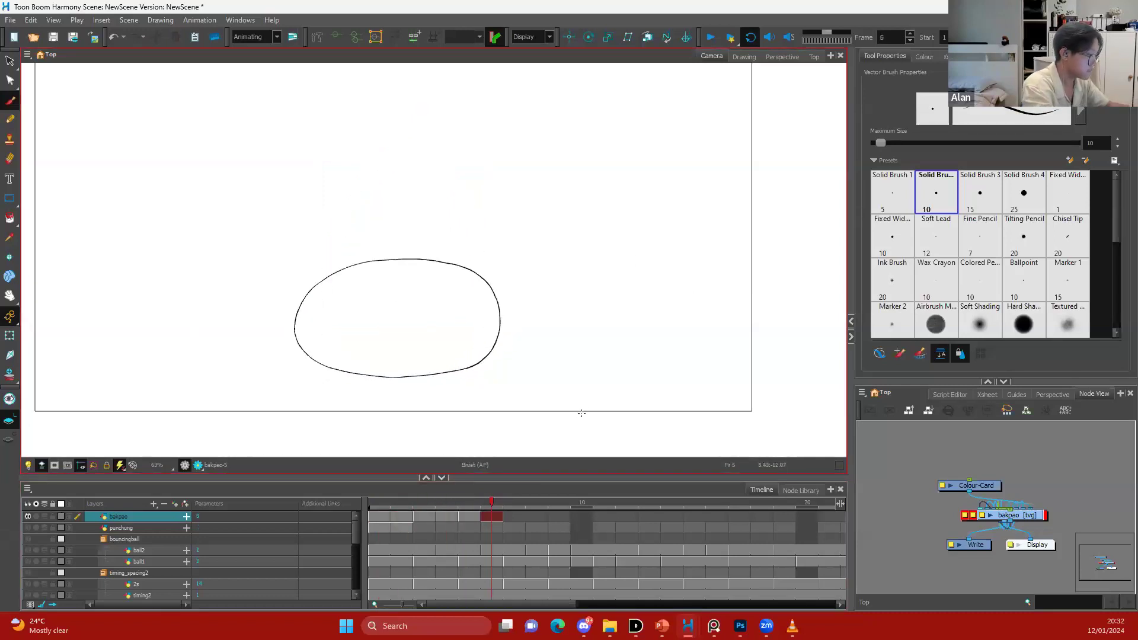
pyautogui.press(',')
# Insert an empty frame 6 after the shortened egg-shaped bun and turn on onion skin for the bakpao layer
pyautogui.click(474, 516)
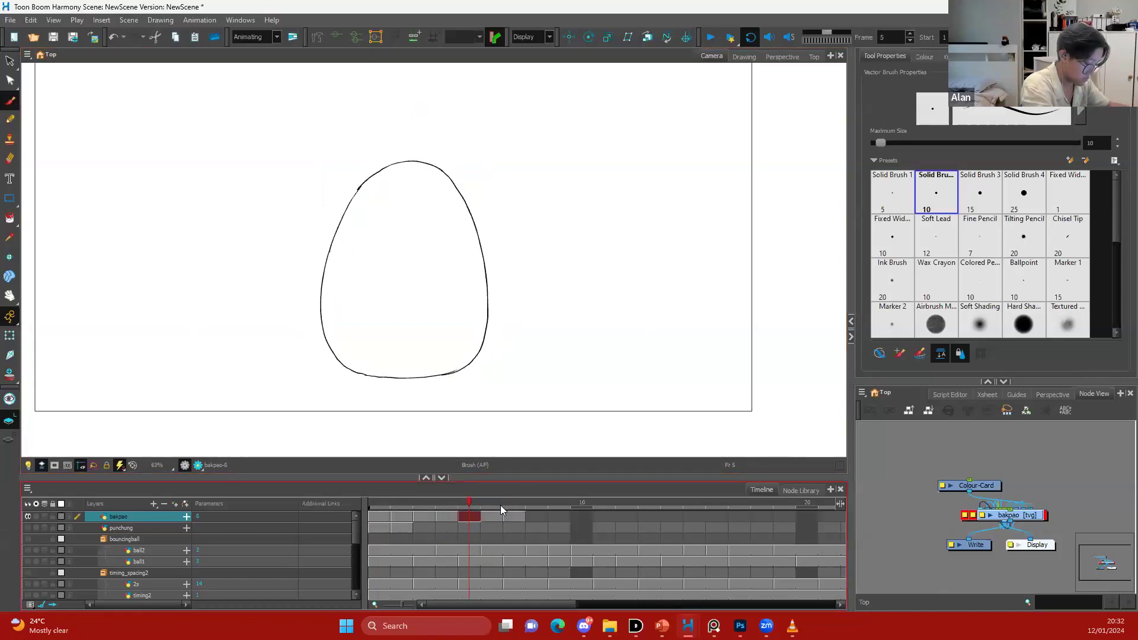
pyautogui.click(491, 518)
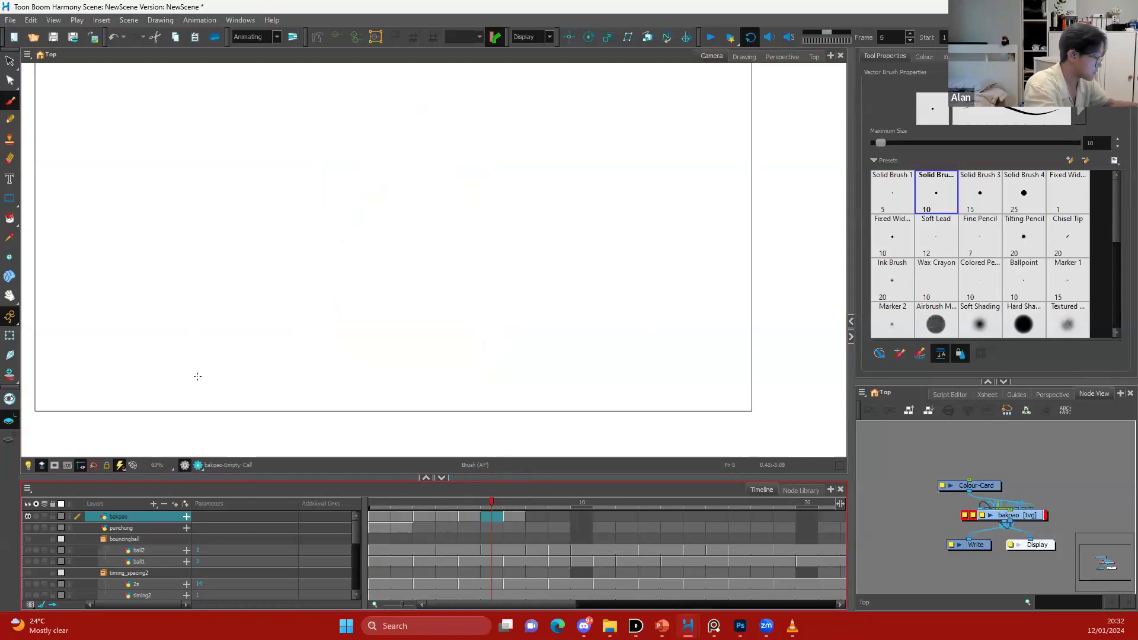
pyautogui.click(45, 517)
pyautogui.press('space')
pyautogui.moveTo(506, 200); pyautogui.dragTo(504, 199)
pyautogui.press('2')
# Flip through the bakpao frames around the empty frame 6 to compare the neighbouring bun shapes
pyautogui.press('.')
pyautogui.hotkey('ctrl', 'a')
pyautogui.moveTo(518, 333); pyautogui.dragTo(531, 287)
pyautogui.click(548, 304)
pyautogui.press(',')
pyautogui.press(',')
pyautogui.press(',')
pyautogui.press('.')
pyautogui.press('.')
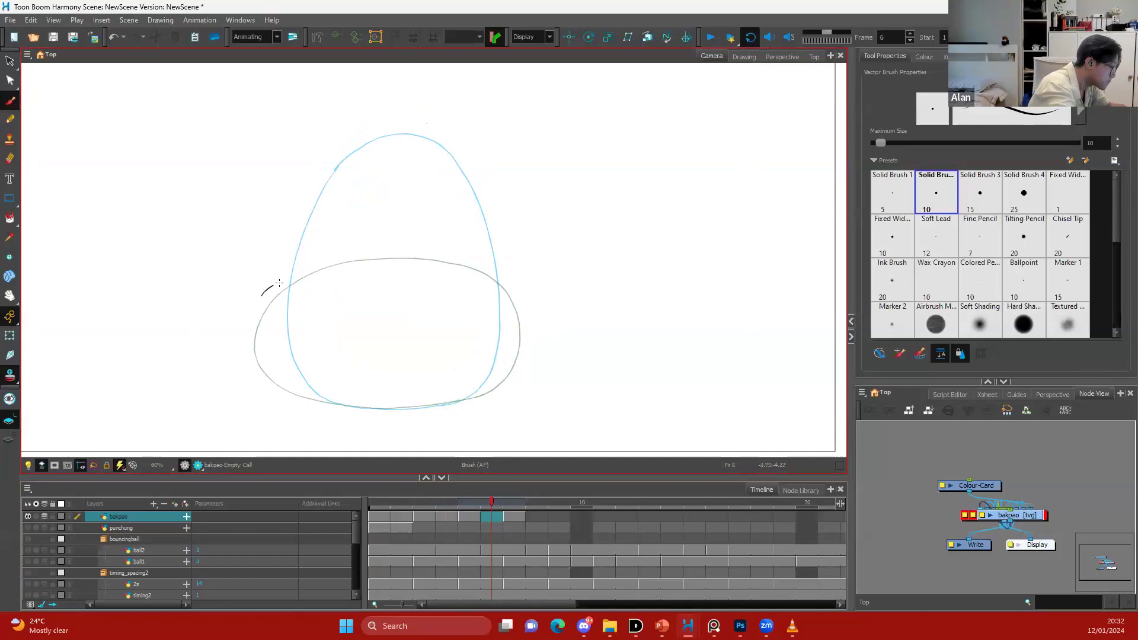
# Draw a dented, wavy top edge and a bulging left side for a squashed bun in frame 6
pyautogui.moveTo(429, 292); pyautogui.dragTo(483, 293)
pyautogui.hotkey('ctrl', 'z')
pyautogui.moveTo(247, 312); pyautogui.dragTo(296, 277)
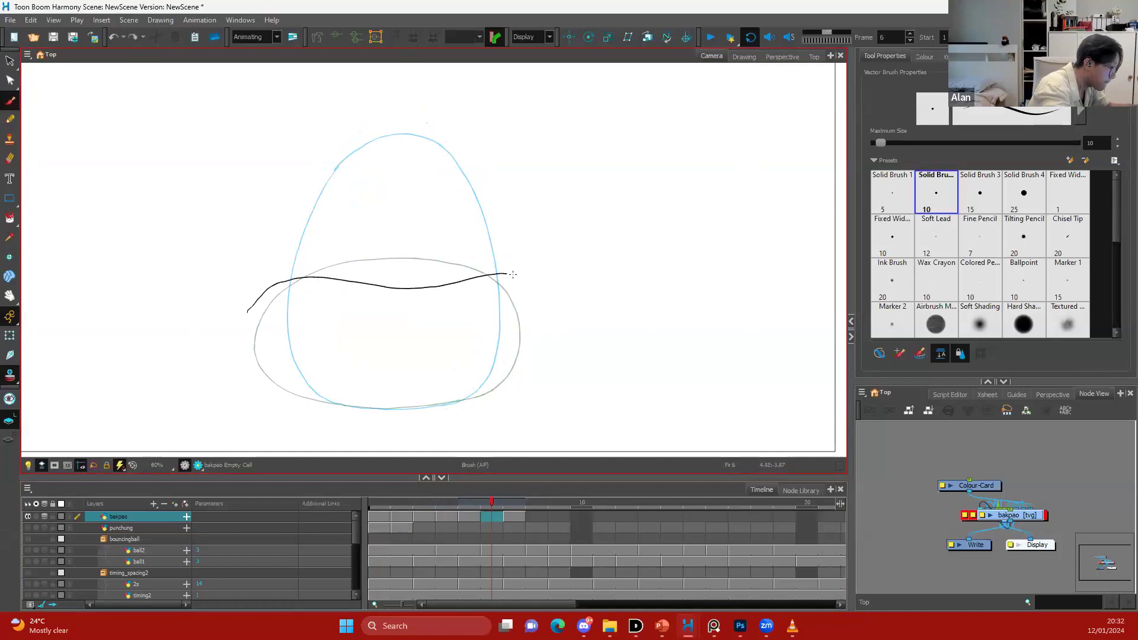
pyautogui.moveTo(237, 322); pyautogui.dragTo(281, 282)
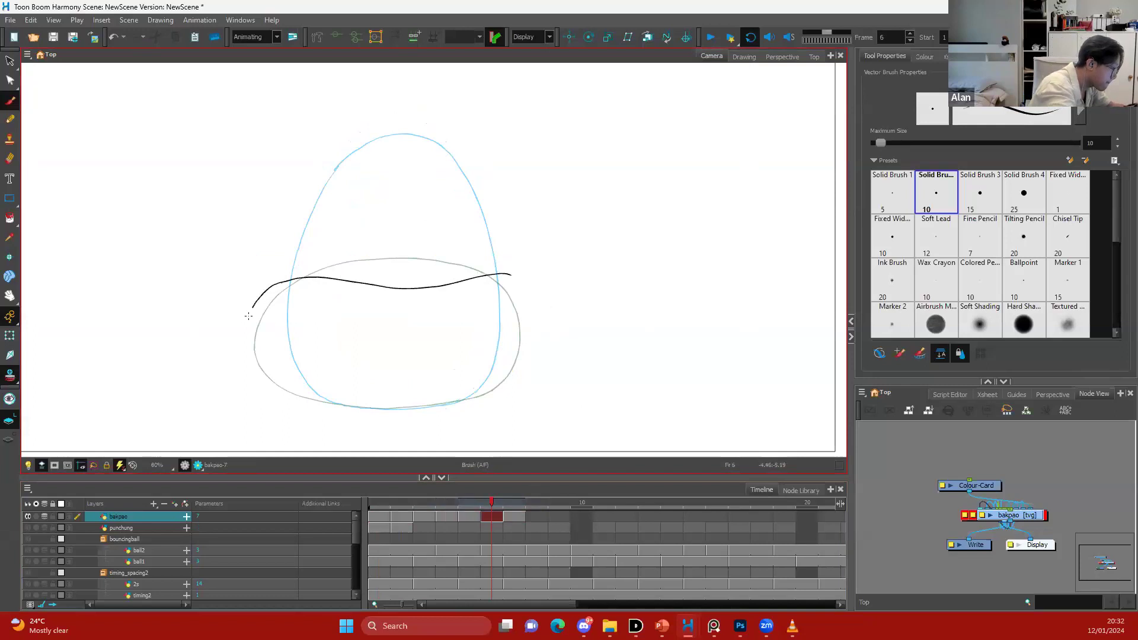
pyautogui.moveTo(504, 362); pyautogui.dragTo(514, 351)
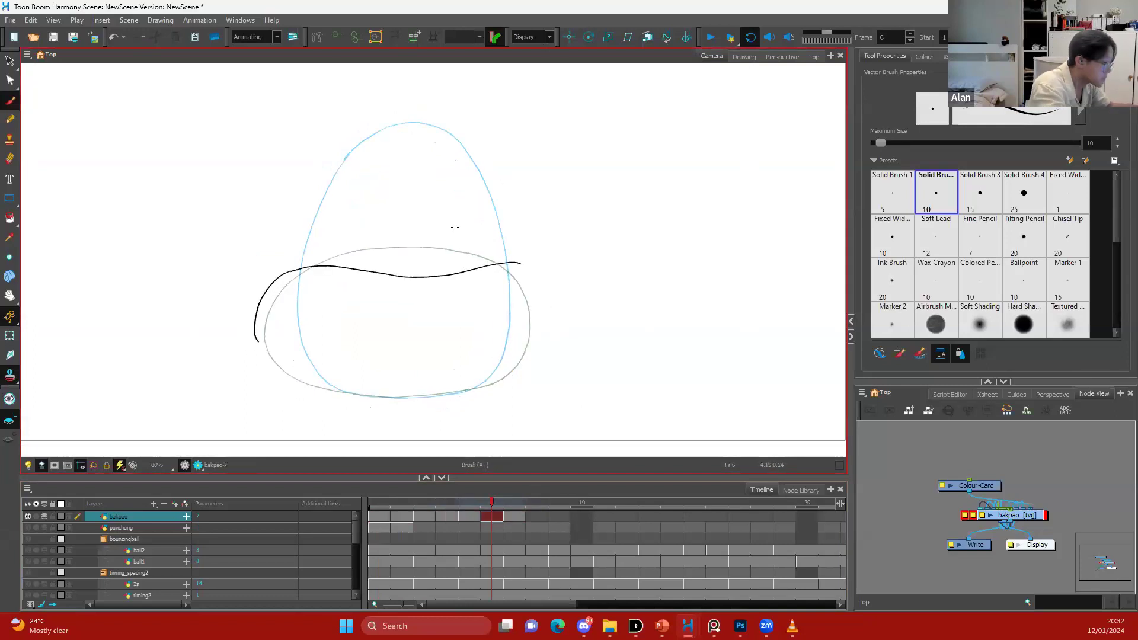
pyautogui.moveTo(281, 276)
pyautogui.mouseDown()
pyautogui.moveTo(249, 349)
pyautogui.moveTo(350, 393)
pyautogui.mouseUp()
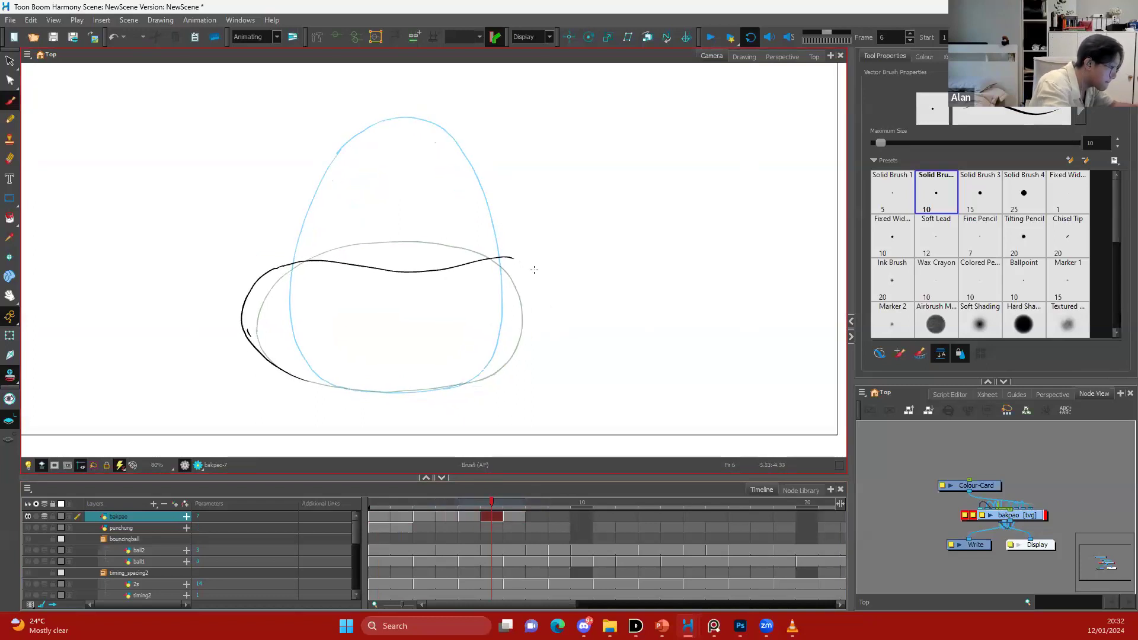
# Draw the bulging right side and the bottom curve of the dented bun in frame 6
pyautogui.press('2')
pyautogui.moveTo(523, 261); pyautogui.dragTo(578, 304)
pyautogui.hotkey('ctrl', 'z')
pyautogui.hotkey('ctrl', 'z')
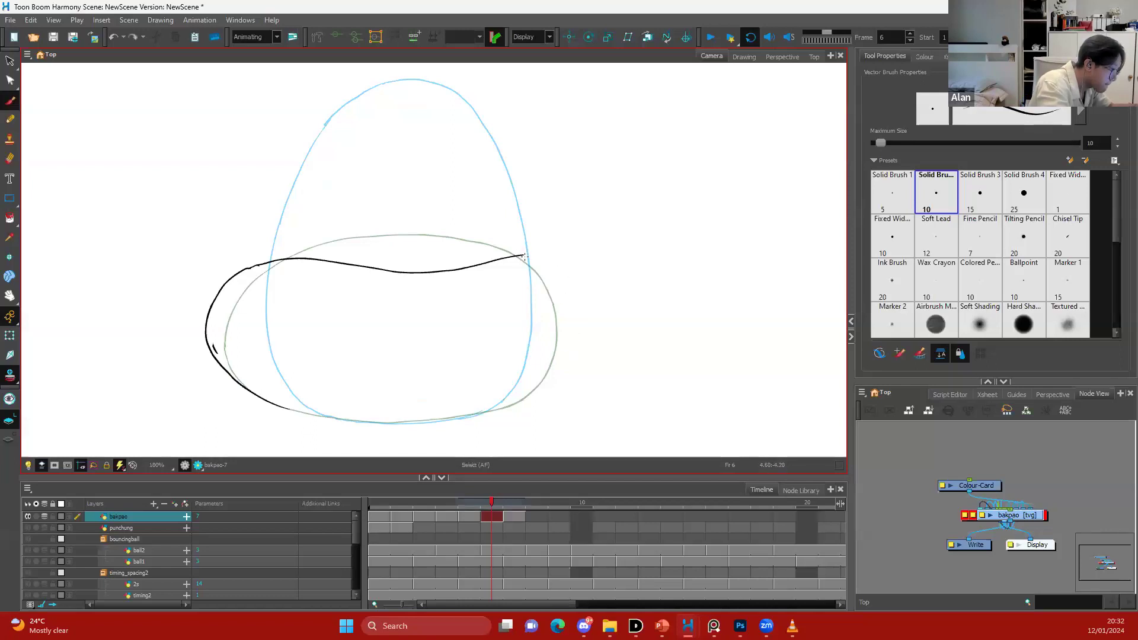
pyautogui.moveTo(491, 403); pyautogui.dragTo(493, 403)
pyautogui.moveTo(284, 408)
pyautogui.mouseDown()
pyautogui.moveTo(306, 398)
pyautogui.moveTo(361, 421)
pyautogui.mouseUp()
pyautogui.hotkey('ctrl', 'z')
pyautogui.press('space')
pyautogui.moveTo(503, 407)
pyautogui.mouseDown()
pyautogui.moveTo(406, 378)
pyautogui.moveTo(529, 369)
pyautogui.moveTo(601, 338)
pyautogui.mouseUp()
pyautogui.press('e')
pyautogui.hotkey('ctrl', 'z')
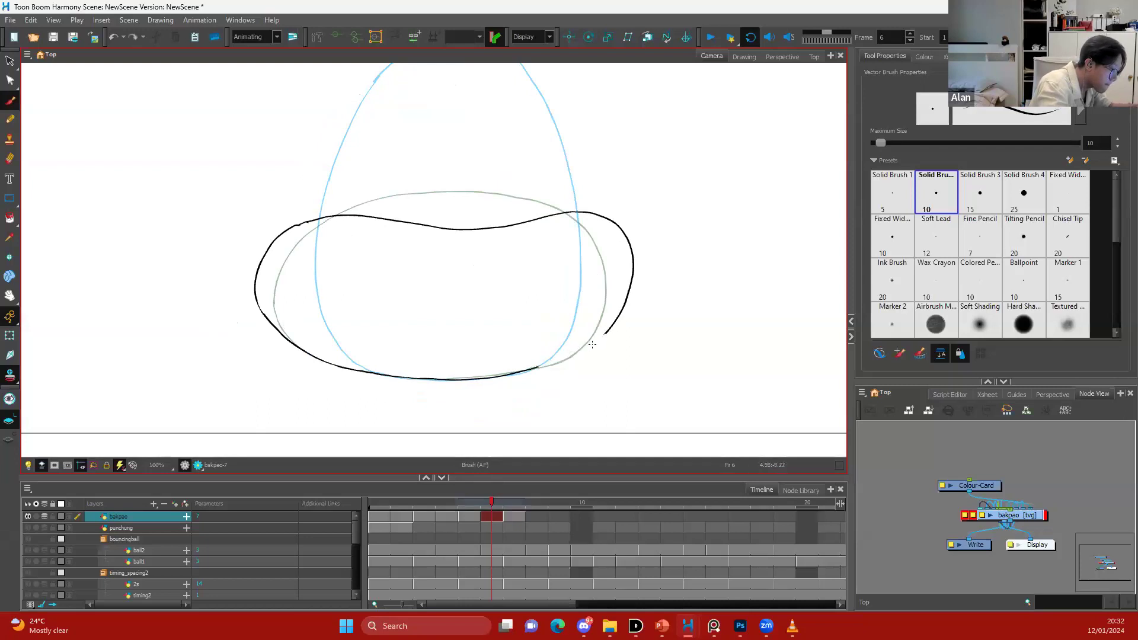
# Close the remaining gap at the lower right of the dented bun outline in frame 6
pyautogui.hotkey('ctrl', 'a')
pyautogui.moveTo(520, 208); pyautogui.dragTo(511, 209)
pyautogui.press('space')
pyautogui.moveTo(625, 315); pyautogui.dragTo(597, 338)
pyautogui.press('1')
pyautogui.press('space')
pyautogui.click(630, 282)
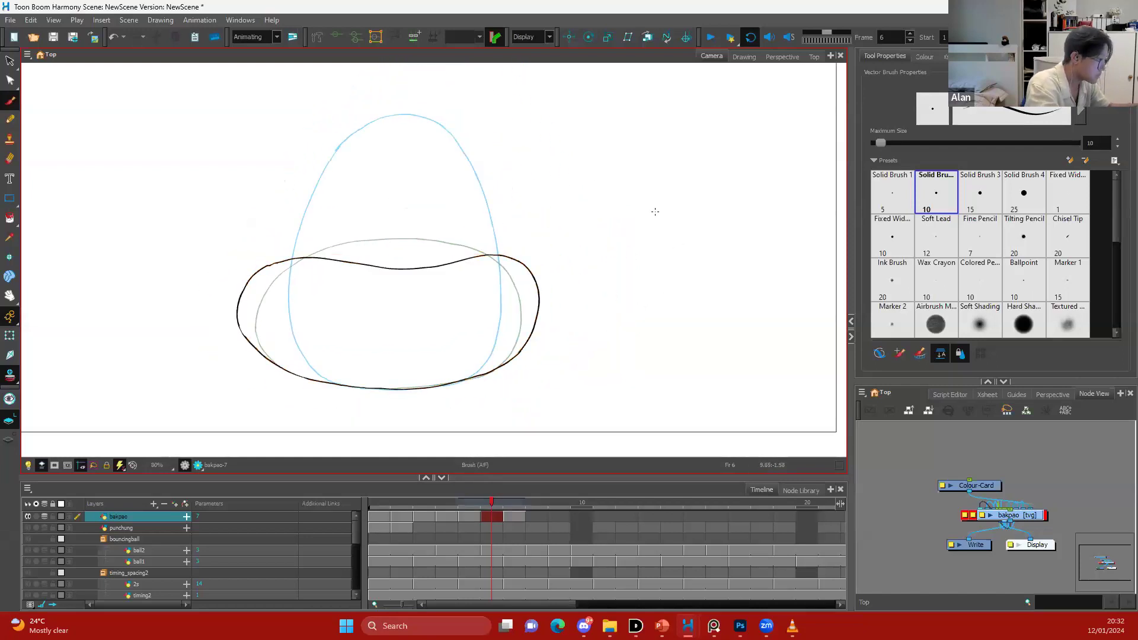
# Flatten the dented bun in frame 6 slightly and turn off the onion skin for the bakpao layer
pyautogui.hotkey('ctrl', 'a')
pyautogui.moveTo(387, 253); pyautogui.dragTo(386, 257)
pyautogui.click(284, 312)
pyautogui.click(45, 516)
pyautogui.press('space')
pyautogui.moveTo(599, 328); pyautogui.dragTo(587, 336)
pyautogui.press('1')
pyautogui.press('1')
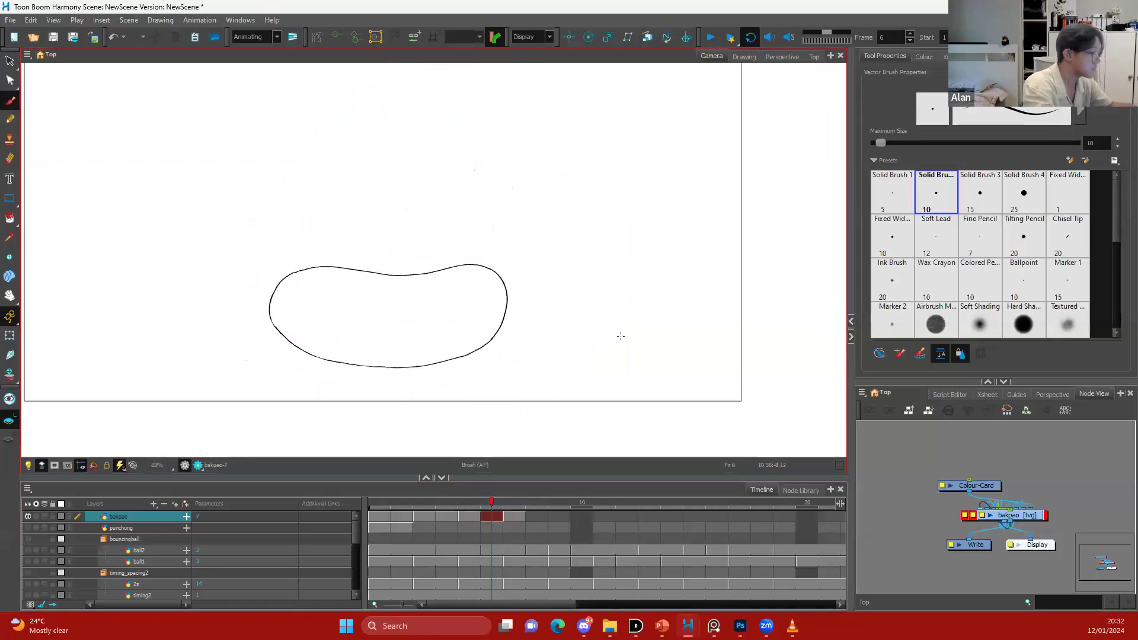
# Squash the dented bun in frame 6 further by lowering its top edge
pyautogui.press(',')
pyautogui.press(',')
pyautogui.press(',')
pyautogui.press('.')
pyautogui.press('.')
pyautogui.press('.')
pyautogui.hotkey('alt', 's')
pyautogui.hotkey('ctrl', 'a')
pyautogui.moveTo(397, 264); pyautogui.dragTo(397, 275)
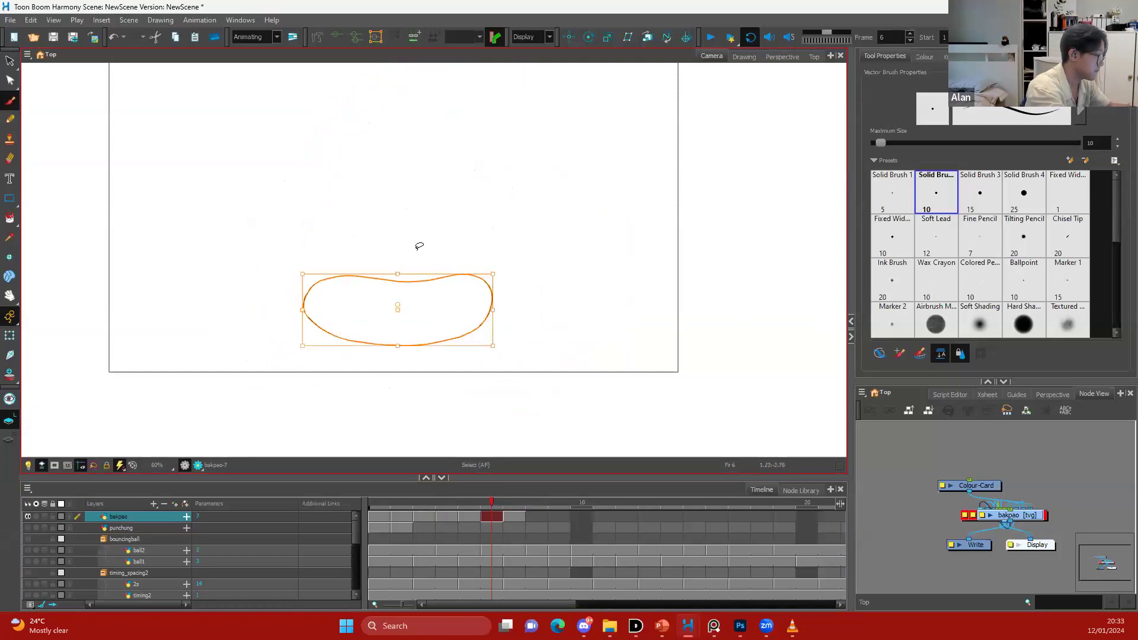
pyautogui.hotkey('alt', 'b')
# Flip back and forth through the bakpao frames to check how the bun squashes and stretches
pyautogui.press(',')
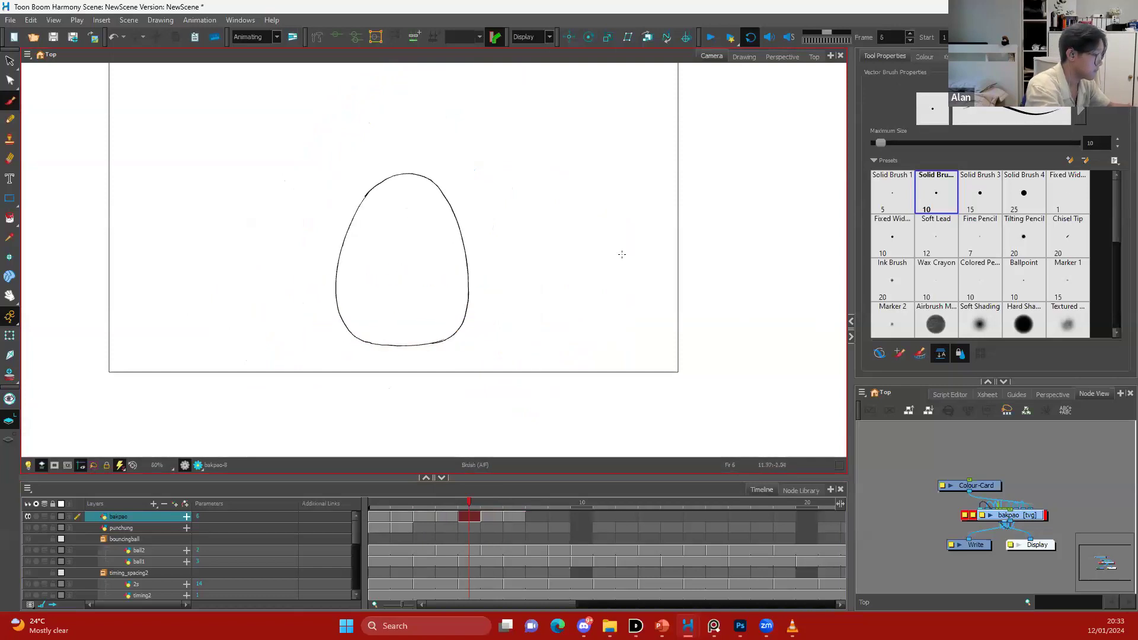
pyautogui.press('.')
pyautogui.press('.')
pyautogui.press(',')
pyautogui.press(',')
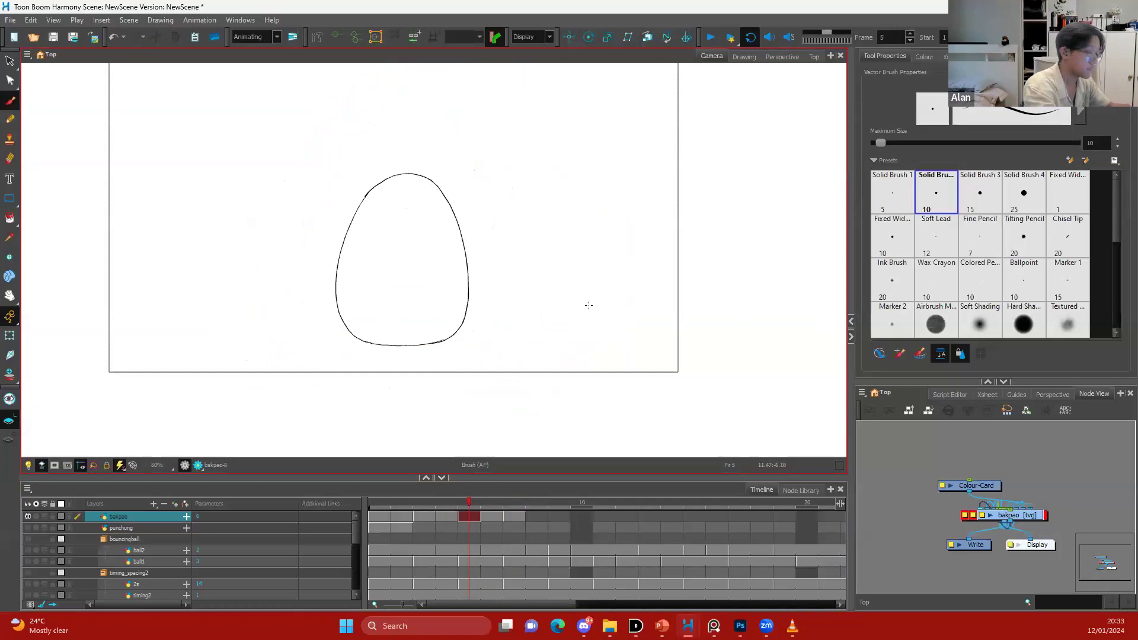
pyautogui.press(',')
pyautogui.press(',')
pyautogui.press(',')
pyautogui.press(',')
pyautogui.press('.')
pyautogui.press('.')
pyautogui.press('.')
pyautogui.press('.')
pyautogui.press('.')
pyautogui.press('.')
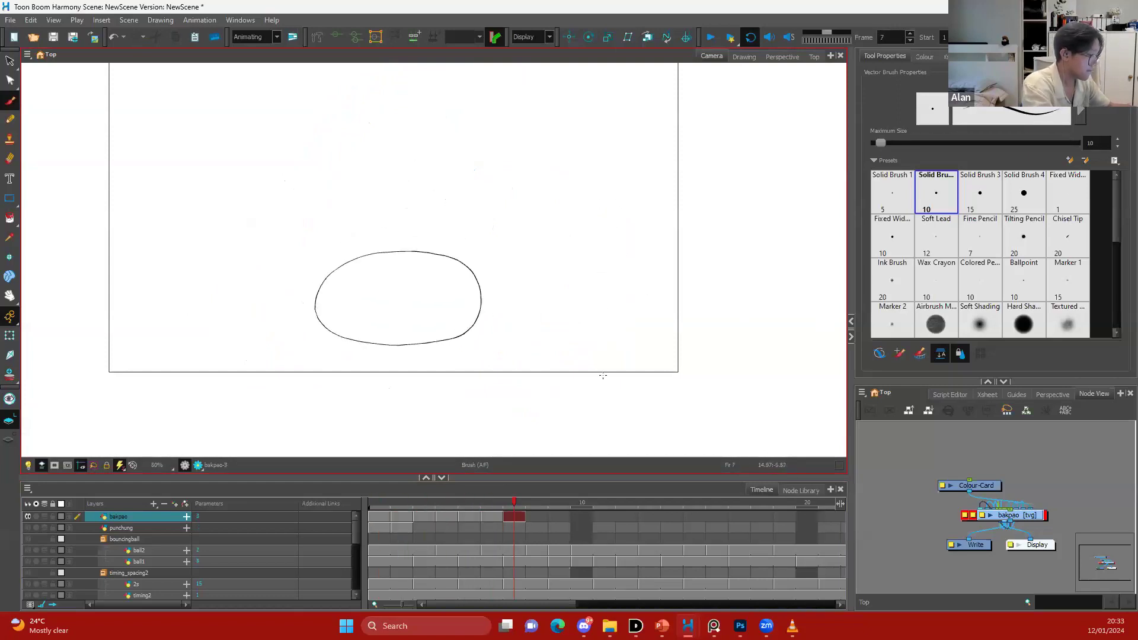
# Extend the exposure of each bakpao drawing to two frames
pyautogui.click(383, 519)
pyautogui.moveTo(387, 518); pyautogui.dragTo(415, 522)
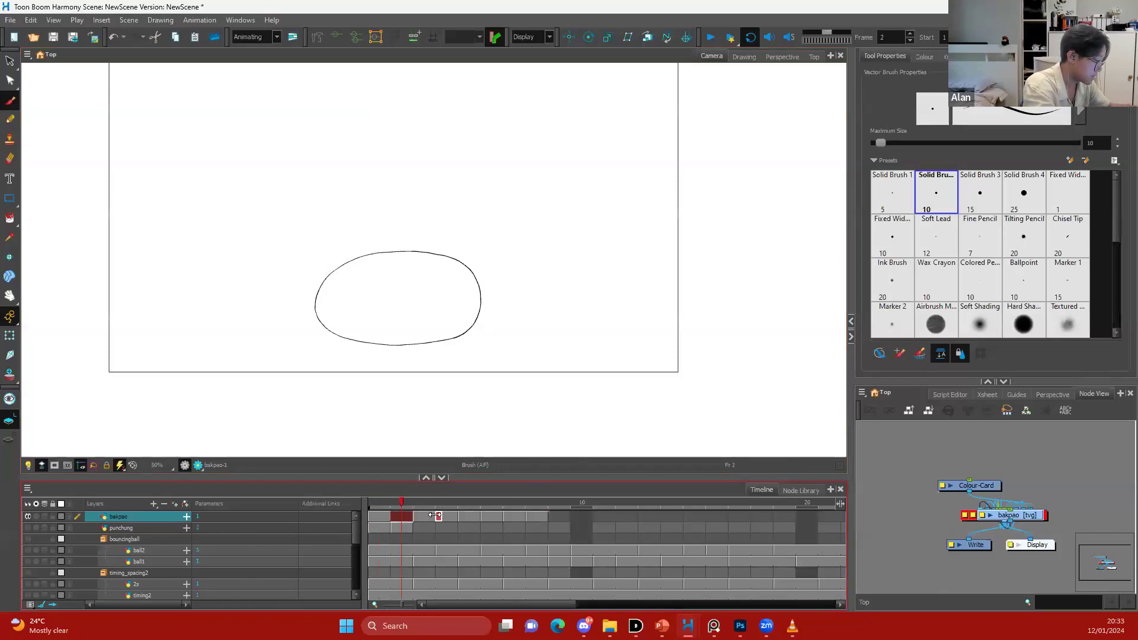
pyautogui.click(428, 517)
pyautogui.click(459, 517)
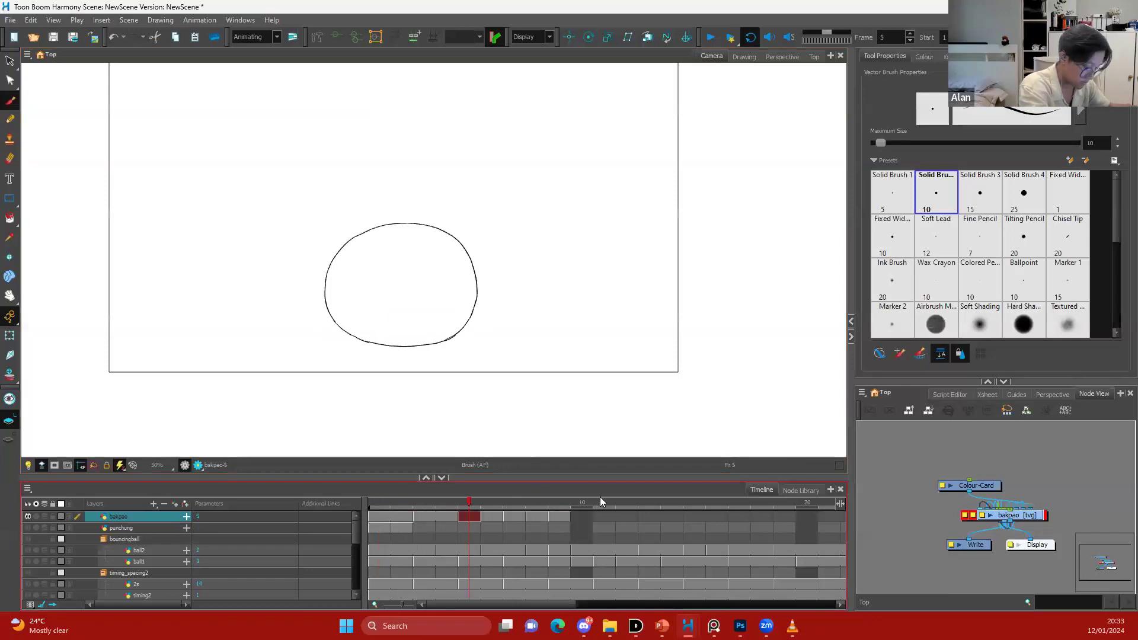
pyautogui.click(492, 517)
pyautogui.click(514, 516)
pyautogui.click(542, 516)
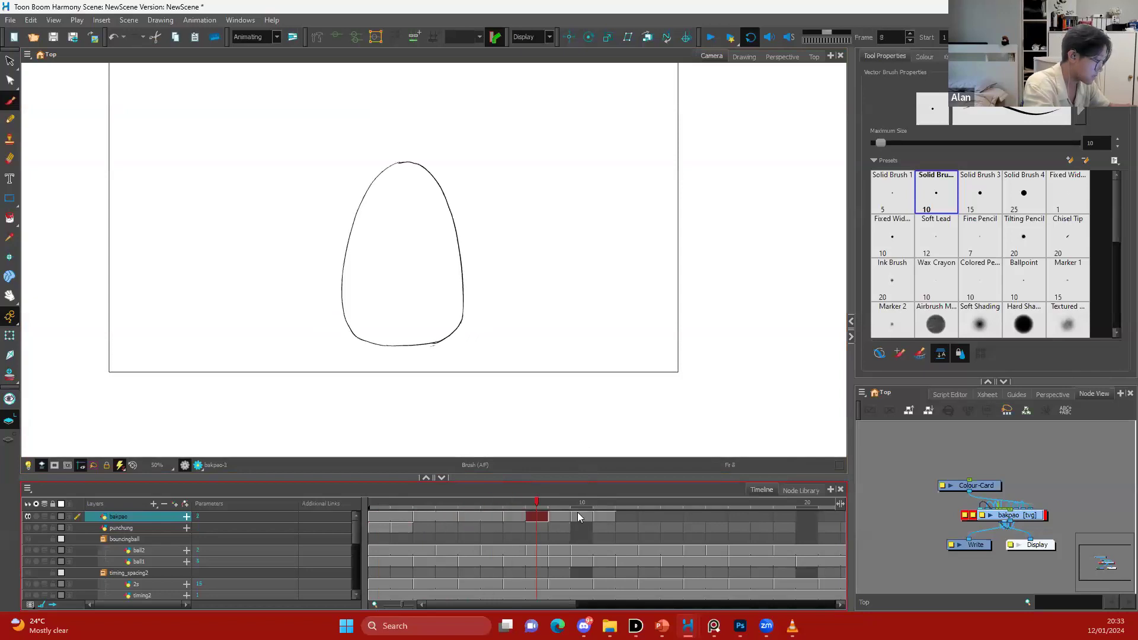
pyautogui.click(568, 516)
pyautogui.click(585, 516)
pyautogui.click(610, 516)
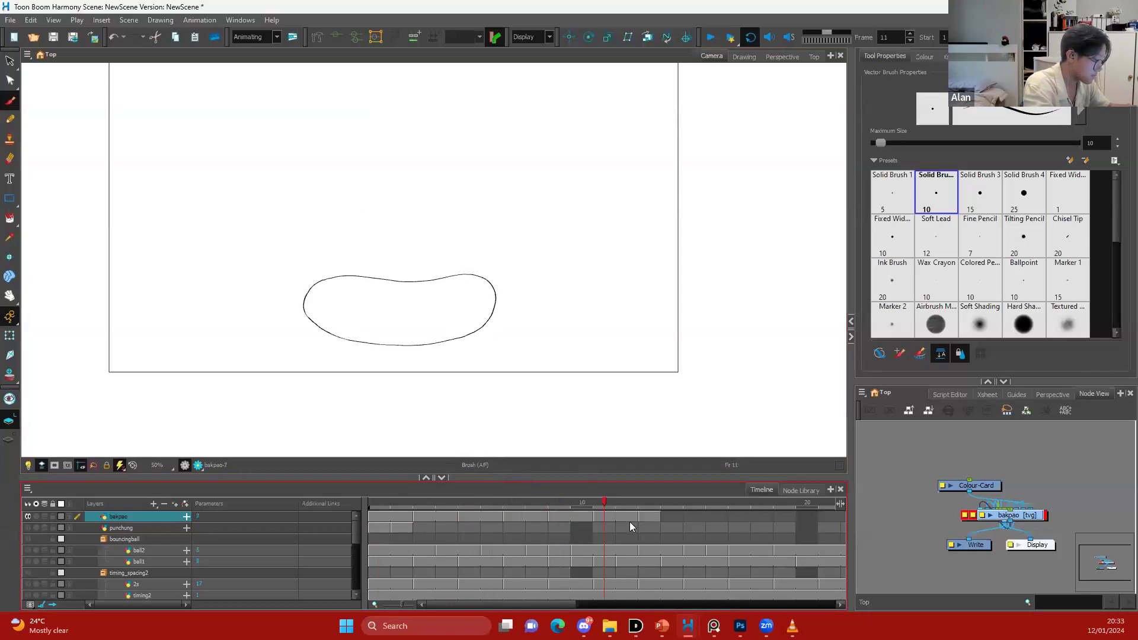
pyautogui.click(652, 516)
# Extend the hold of the first bakpao drawing so it covers frames 1 to 4
pyautogui.click(401, 516)
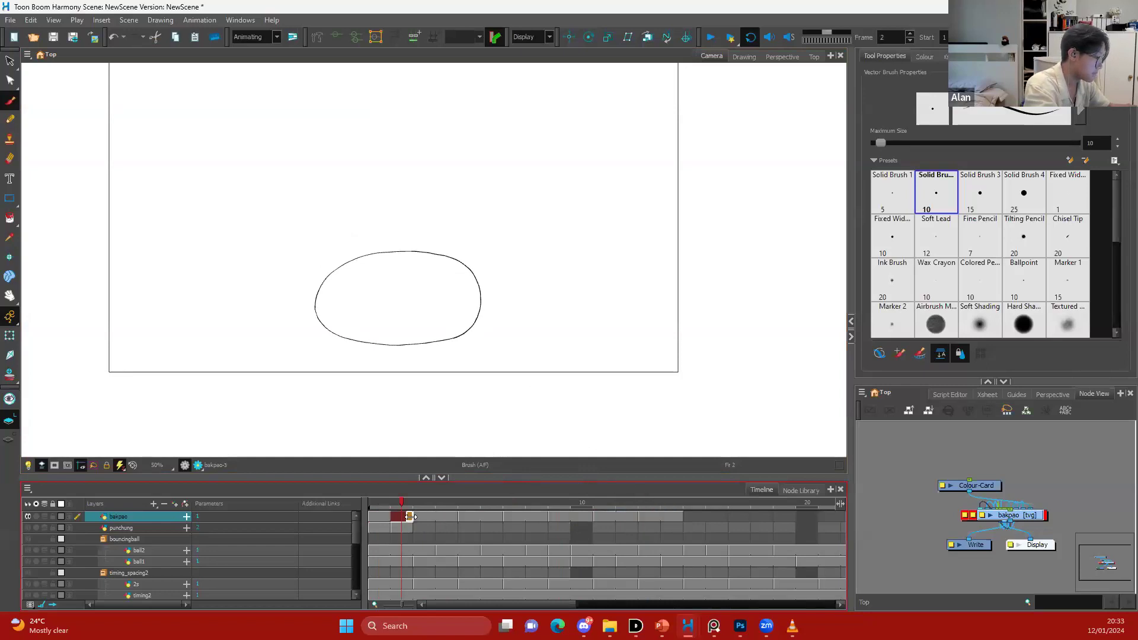
pyautogui.click(424, 517)
pyautogui.click(447, 517)
pyautogui.click(474, 516)
pyautogui.press('+')
pyautogui.press(',')
pyautogui.press(',')
pyautogui.press(',')
pyautogui.press('.')
pyautogui.press('.')
pyautogui.press(',')
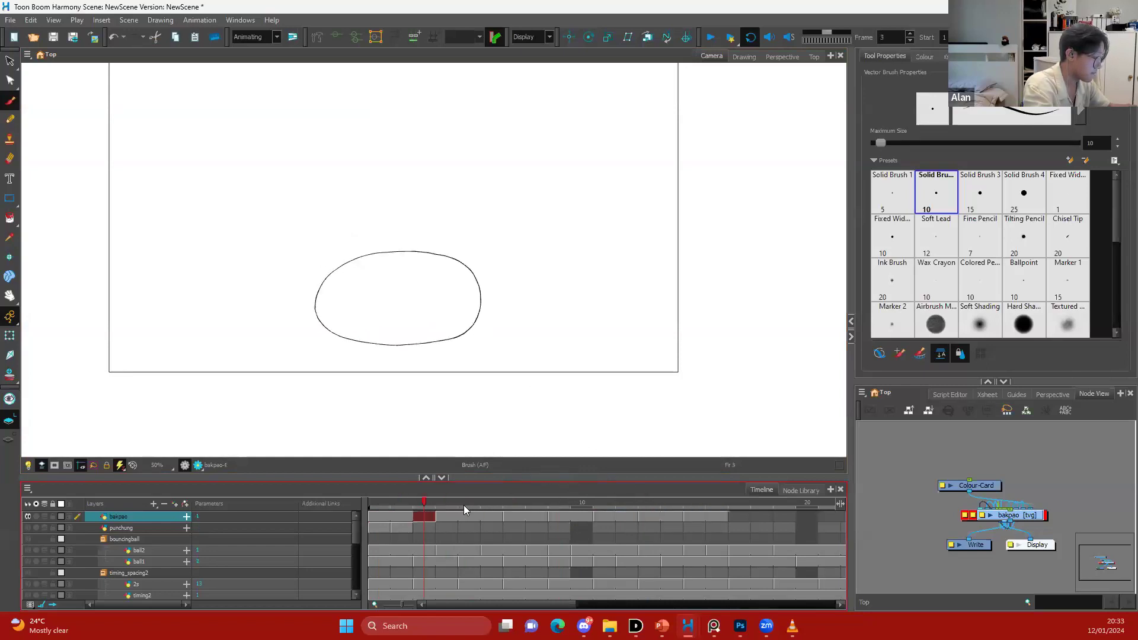
pyautogui.moveTo(438, 517); pyautogui.dragTo(444, 517)
# Extend the exposure of the bakpao drawings around the middle of the sequence
pyautogui.press('.')
pyautogui.press('.')
pyautogui.press('.')
pyautogui.press('.')
pyautogui.press('.')
pyautogui.press('.')
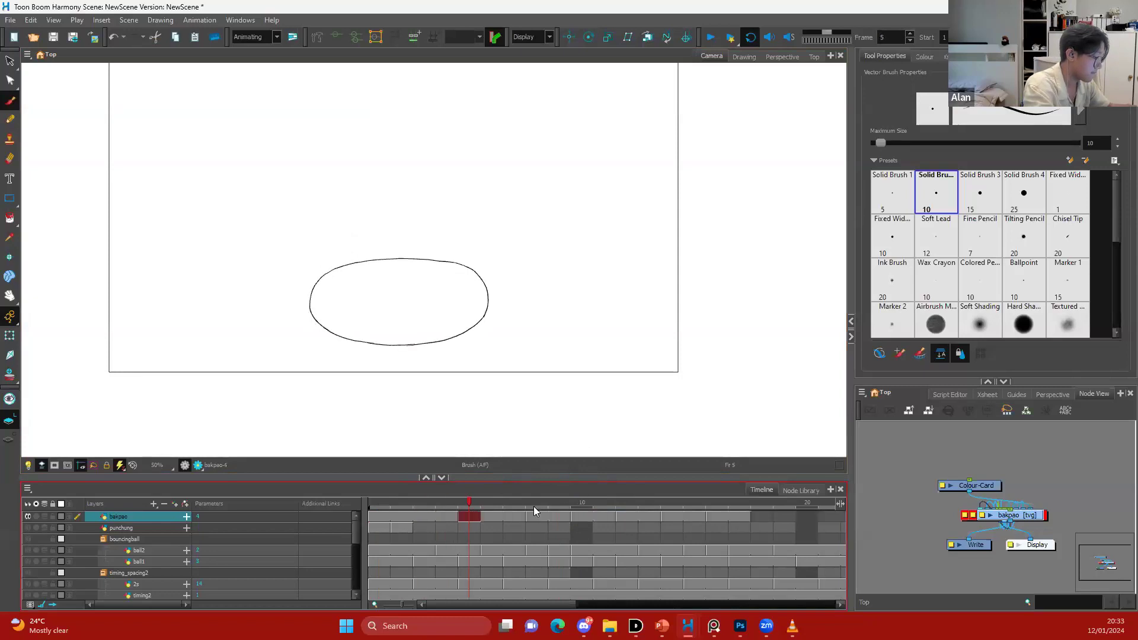
pyautogui.moveTo(576, 517); pyautogui.dragTo(657, 518)
pyautogui.click(629, 517)
pyautogui.press('.')
pyautogui.moveTo(572, 603); pyautogui.dragTo(614, 603)
pyautogui.press('.')
pyautogui.press('.')
pyautogui.press(',')
# Lengthen the holds of the bakpao drawings near the end of the sequence, checking the neighbouring frames
pyautogui.moveTo(570, 516)
pyautogui.mouseDown()
pyautogui.moveTo(615, 517)
pyautogui.moveTo(593, 514)
pyautogui.mouseUp()
pyautogui.press(',')
pyautogui.press(',')
pyautogui.press(',')
pyautogui.press(',')
pyautogui.press('.')
pyautogui.press('.')
pyautogui.press('.')
pyautogui.moveTo(594, 518)
pyautogui.mouseDown()
pyautogui.moveTo(676, 519)
pyautogui.moveTo(663, 517)
pyautogui.mouseUp()
pyautogui.press('.')
pyautogui.press('.')
pyautogui.press('.')
pyautogui.press('.')
pyautogui.press('.')
pyautogui.press(',')
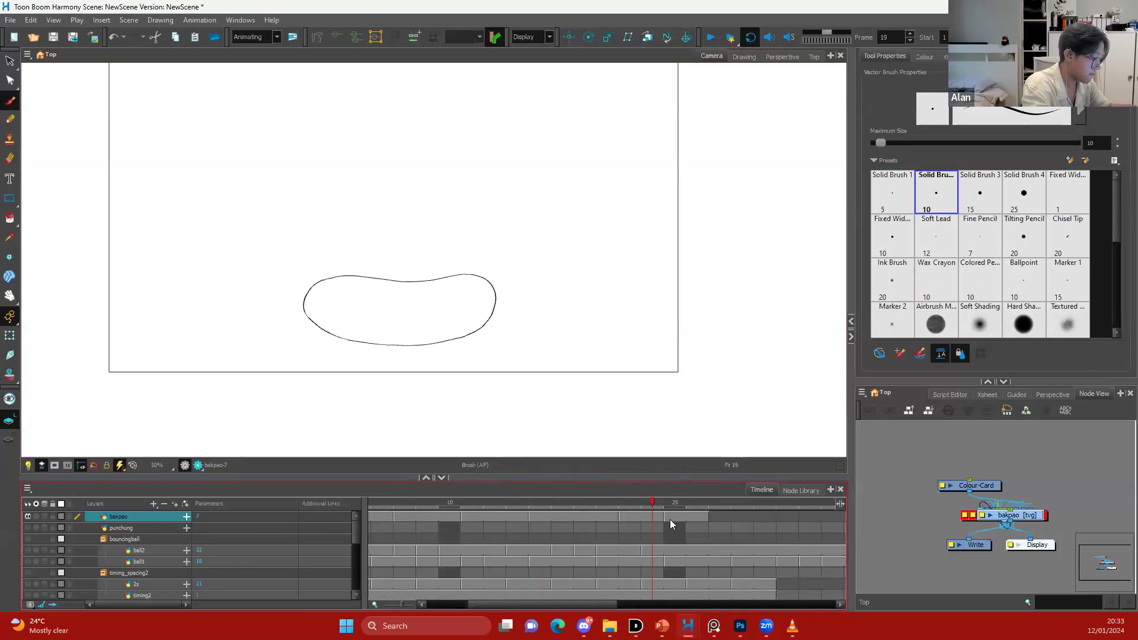
# Shorten the scene so that it ends with the last bakpao frame
pyautogui.click(735, 516)
pyautogui.moveTo(596, 604); pyautogui.dragTo(833, 601)
pyautogui.moveTo(797, 504)
pyautogui.mouseDown()
pyautogui.moveTo(503, 523)
pyautogui.moveTo(548, 491)
pyautogui.mouseUp()
pyautogui.hscroll(-6, 345, 552)
pyautogui.moveTo(609, 368)
pyautogui.mouseDown()
pyautogui.moveTo(589, 399)
pyautogui.moveTo(634, 401)
pyautogui.moveTo(636, 364)
pyautogui.mouseUp()
pyautogui.press('1')
pyautogui.press('2')
# Add a new drawing layer above the bakpao layer with the default name
pyautogui.hotkey('ctrl', 'r')
pyautogui.press('Return')
pyautogui.moveTo(541, 604); pyautogui.dragTo(438, 602)
pyautogui.scroll(-1, 355, 520)
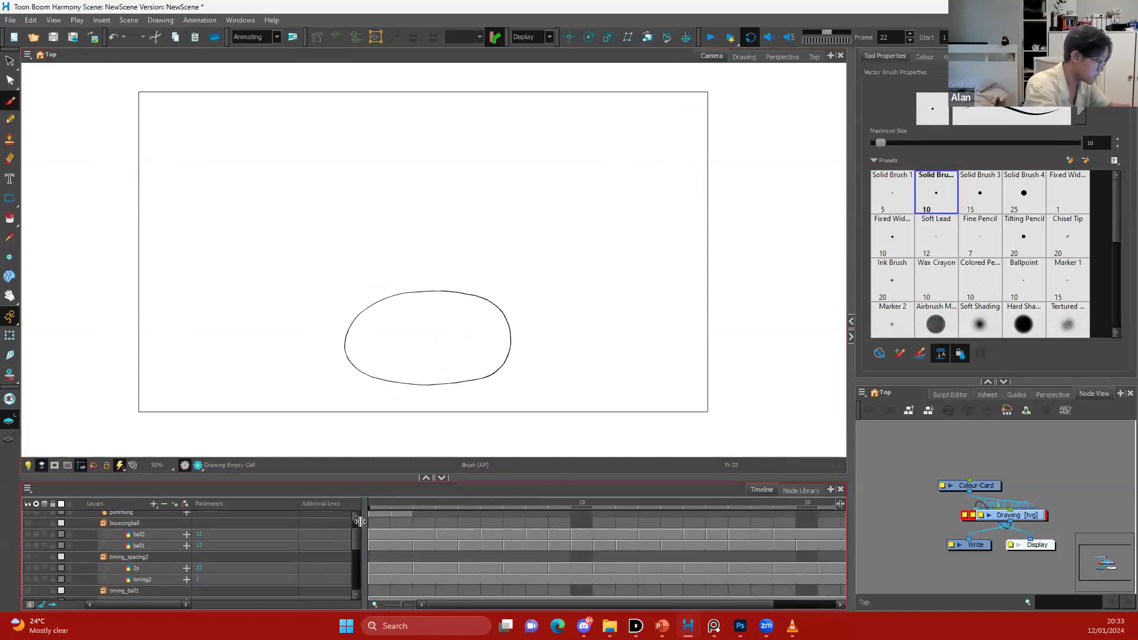
pyautogui.scroll(2, 373, 516)
# Draw a straight horizon line on both sides of the bun in frame 1
pyautogui.click(382, 529)
pyautogui.moveTo(342, 344); pyautogui.dragTo(113, 346)
pyautogui.moveTo(516, 346); pyautogui.dragTo(706, 345)
pyautogui.hotkey('ctrl', 'z')
pyautogui.moveTo(623, 366); pyautogui.dragTo(600, 347)
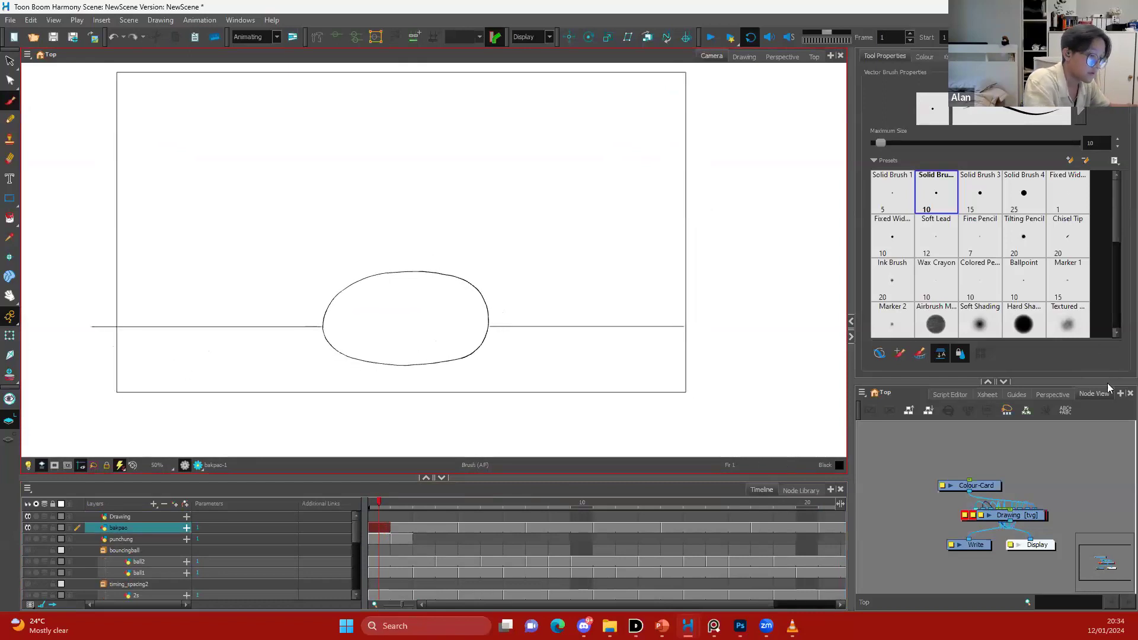
# Enable drawing guides, add a 1-Point Perspective guide and place its vanishing point behind the bun on the horizon
pyautogui.click(1053, 394)
pyautogui.click(1017, 395)
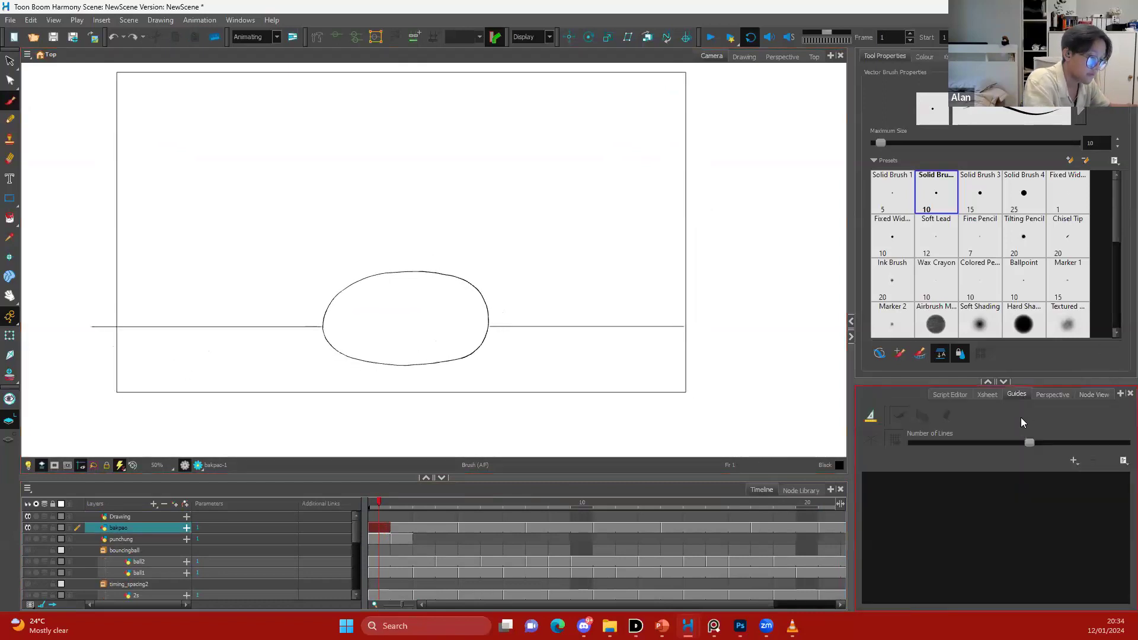
pyautogui.click(874, 416)
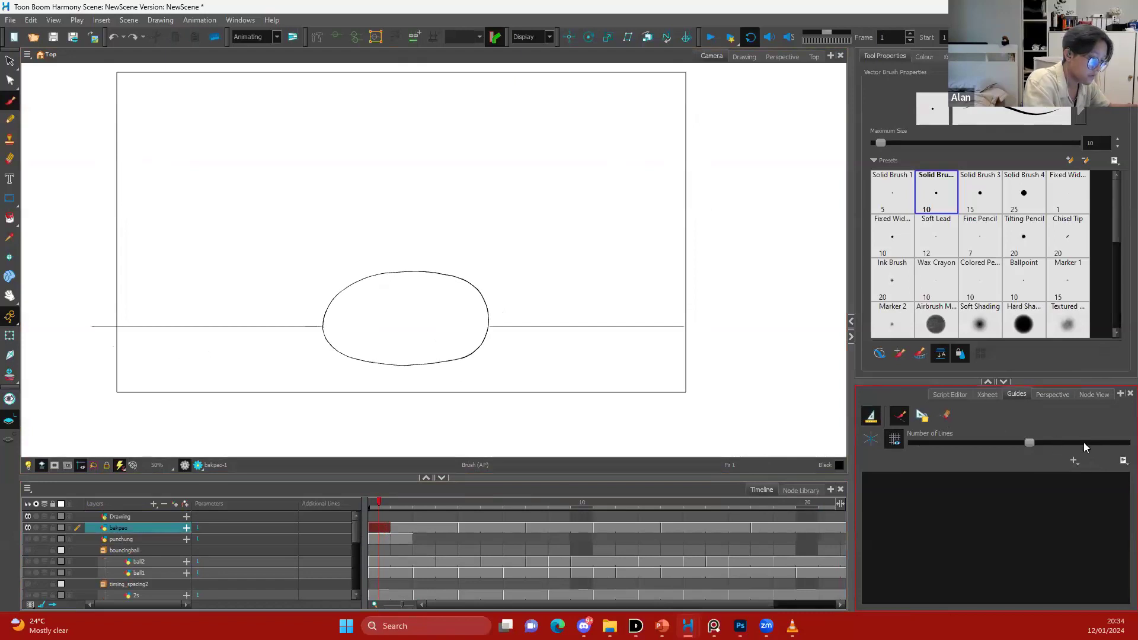
pyautogui.click(1074, 459)
pyautogui.click(1014, 332)
pyautogui.moveTo(403, 311); pyautogui.dragTo(406, 320)
pyautogui.moveTo(506, 286); pyautogui.dragTo(379, 312)
pyautogui.moveTo(170, 404); pyautogui.dragTo(199, 396)
pyautogui.moveTo(133, 346); pyautogui.dragTo(396, 321)
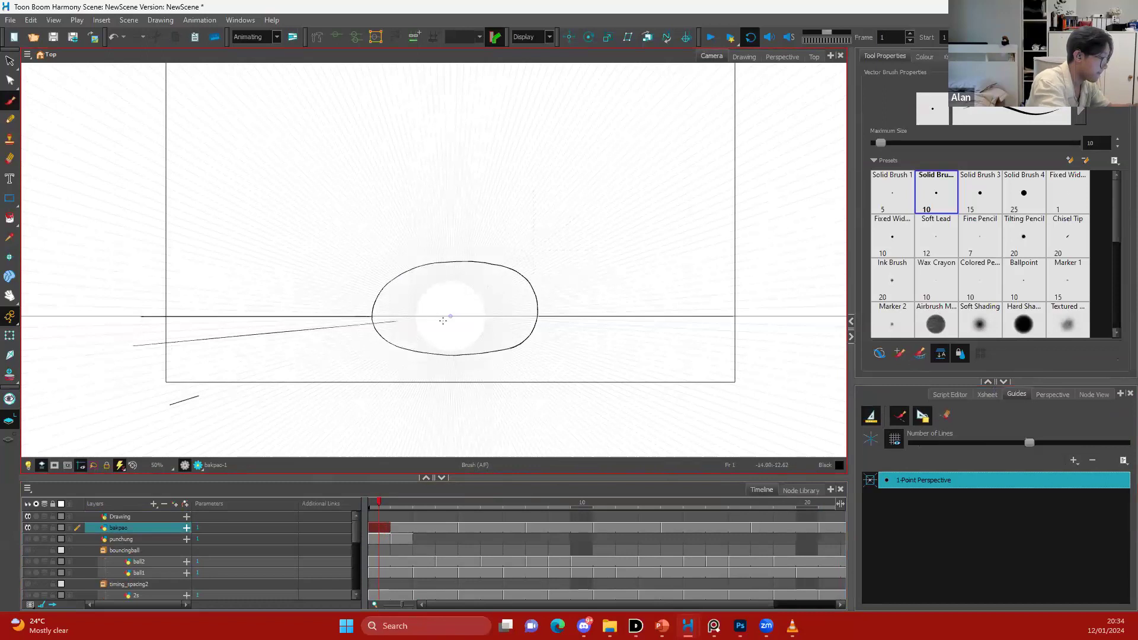
pyautogui.moveTo(170, 405)
pyautogui.mouseDown()
pyautogui.moveTo(430, 322)
pyautogui.moveTo(147, 338)
pyautogui.mouseUp()
pyautogui.hotkey('ctrl', 'z')
pyautogui.hotkey('ctrl', 'z')
pyautogui.hotkey('ctrl', 'z')
# Draw ground lines fanning out from below the bun along the perspective guide
pyautogui.hotkey('alt', 'b')
pyautogui.moveTo(367, 334); pyautogui.dragTo(156, 373)
pyautogui.moveTo(388, 348); pyautogui.dragTo(193, 444)
pyautogui.moveTo(431, 356); pyautogui.dragTo(383, 456)
pyautogui.moveTo(463, 355); pyautogui.dragTo(464, 456)
pyautogui.moveTo(490, 354)
pyautogui.mouseDown()
pyautogui.moveTo(601, 456)
pyautogui.moveTo(665, 418)
pyautogui.moveTo(746, 457)
pyautogui.mouseUp()
pyautogui.moveTo(533, 336); pyautogui.dragTo(842, 408)
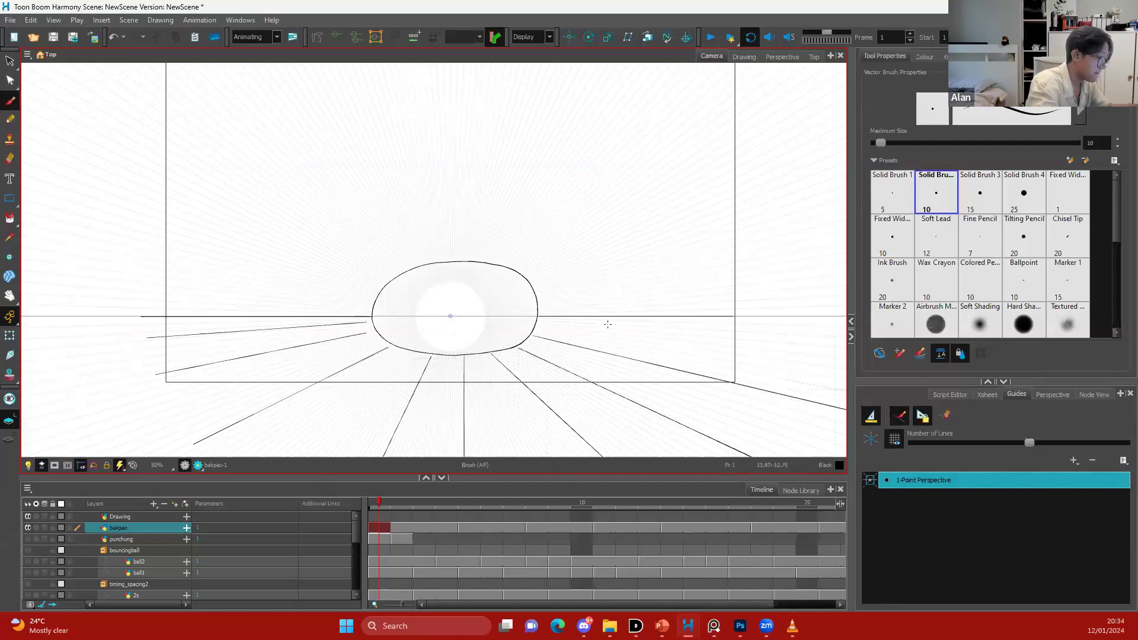
# Draw horizontal ground lines across the floor at increasing distances below the horizon
pyautogui.moveTo(695, 336); pyautogui.dragTo(797, 332)
pyautogui.moveTo(166, 326); pyautogui.dragTo(367, 326)
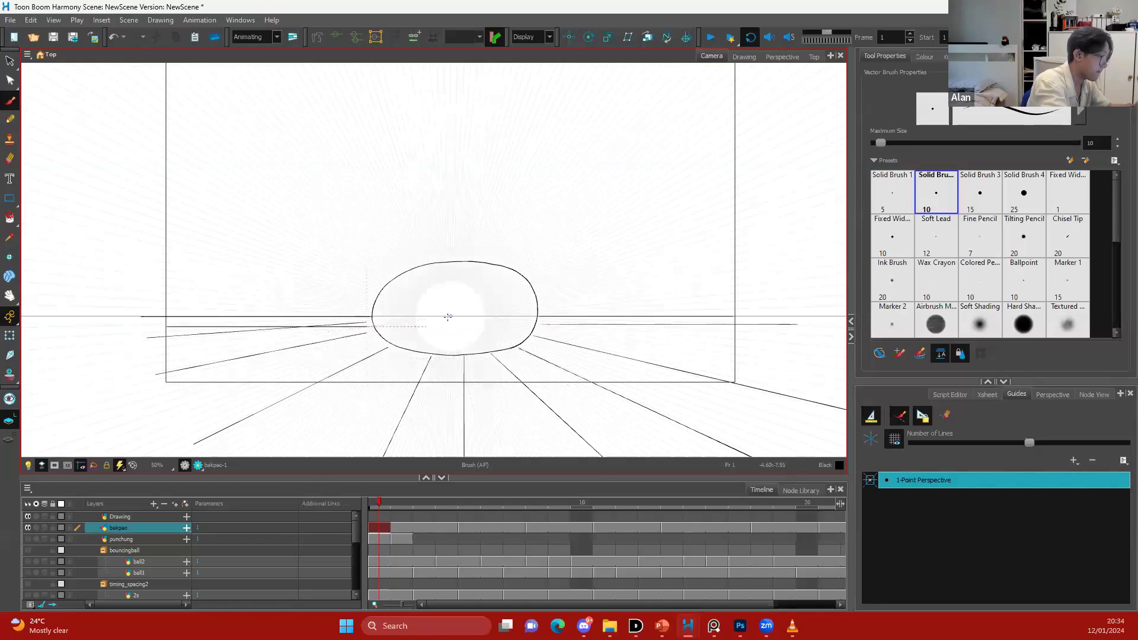
pyautogui.moveTo(539, 326); pyautogui.dragTo(847, 327)
pyautogui.moveTo(160, 359); pyautogui.dragTo(366, 359)
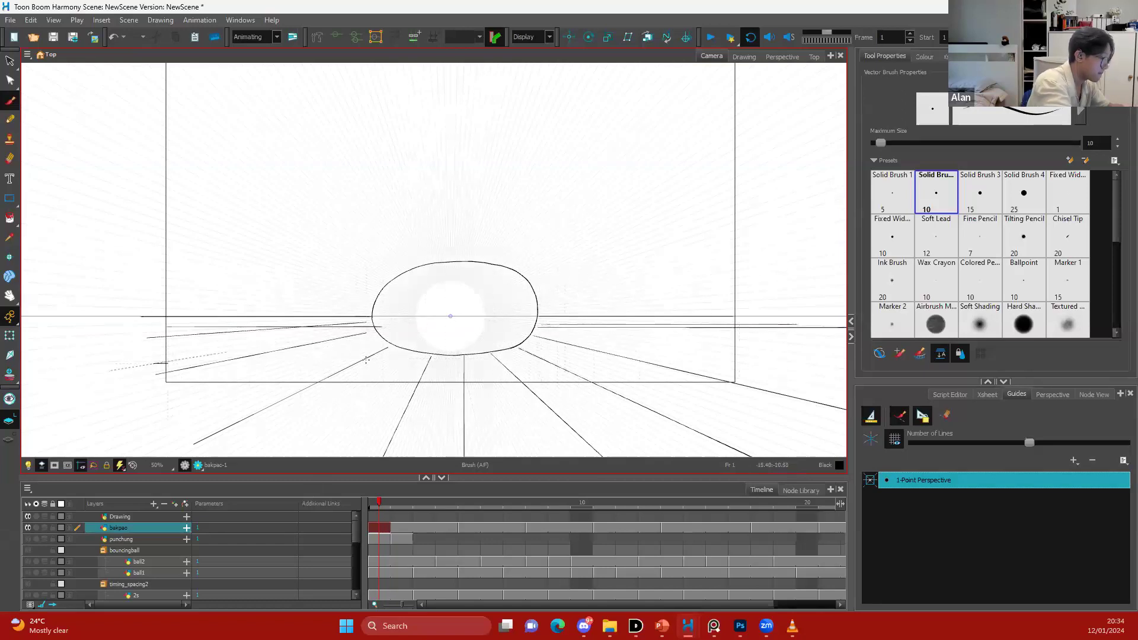
pyautogui.moveTo(824, 349); pyautogui.dragTo(844, 351)
pyautogui.moveTo(124, 422); pyautogui.dragTo(809, 422)
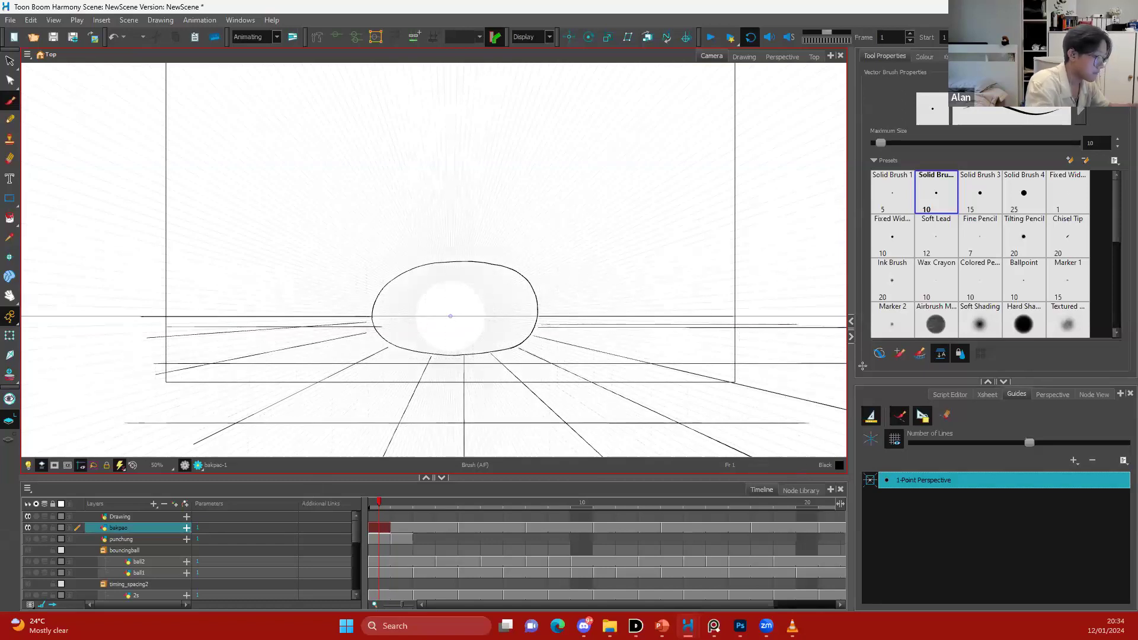
# Turn off the drawing guide and play back the bun animation
pyautogui.click(871, 416)
pyautogui.moveTo(704, 368); pyautogui.dragTo(713, 374)
pyautogui.press('1')
pyautogui.moveTo(716, 323); pyautogui.dragTo(682, 342)
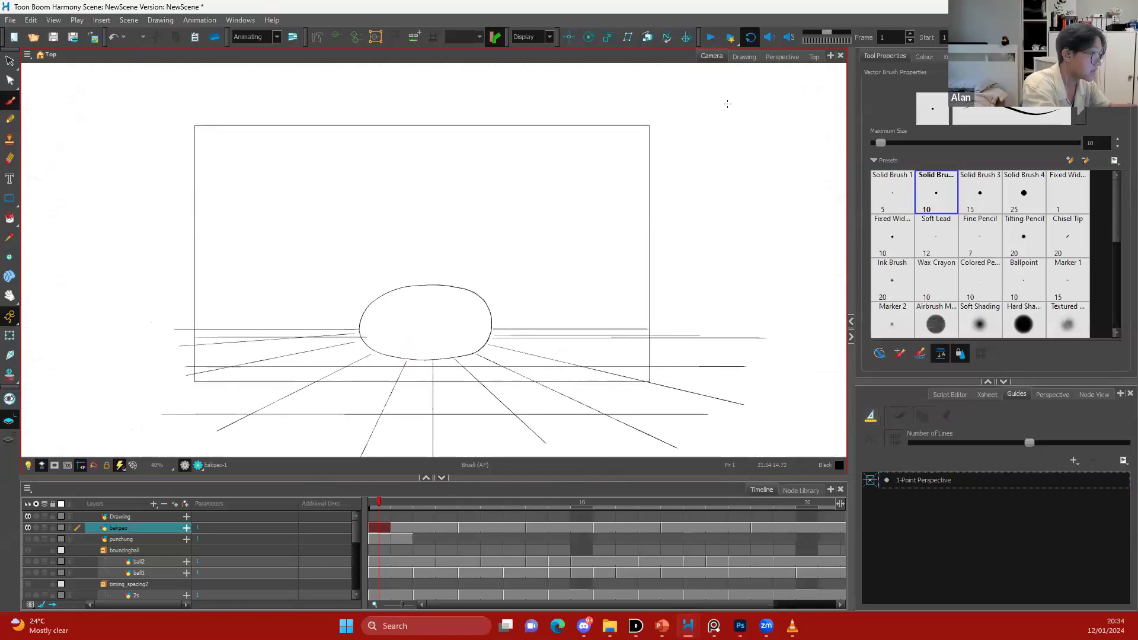
pyautogui.click(711, 37)
pyautogui.click(711, 36)
# Erase the inner ends of the ground lines around the bun outline in the first bakpao drawing
pyautogui.click(386, 540)
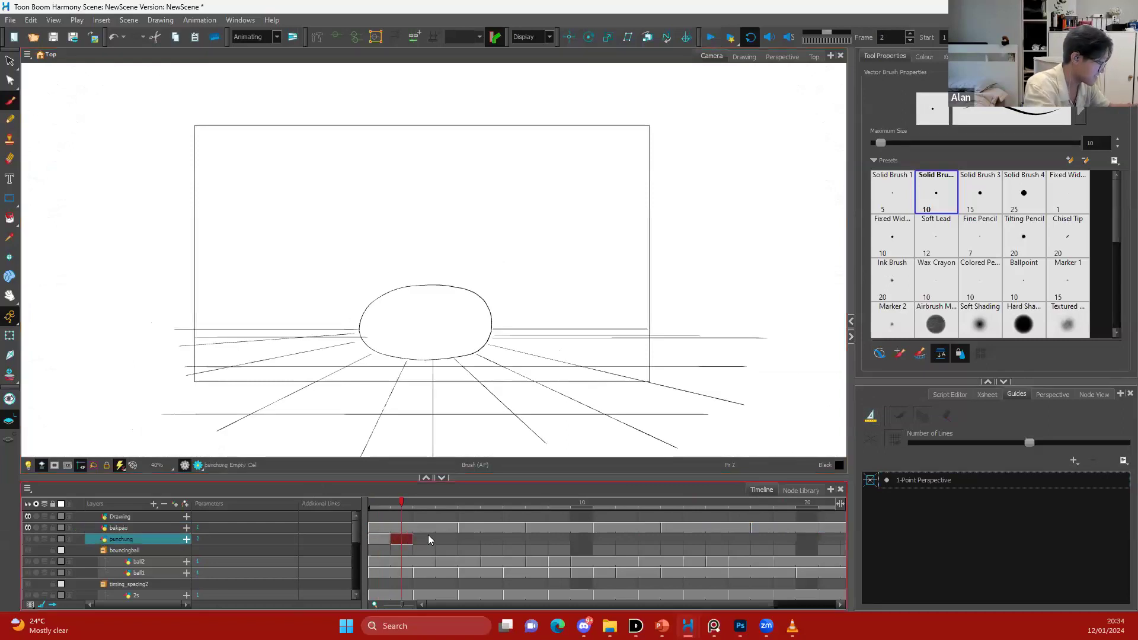
pyautogui.click(133, 528)
pyautogui.hotkey('alt', 's')
pyautogui.moveTo(477, 313); pyautogui.dragTo(501, 276)
pyautogui.press('2')
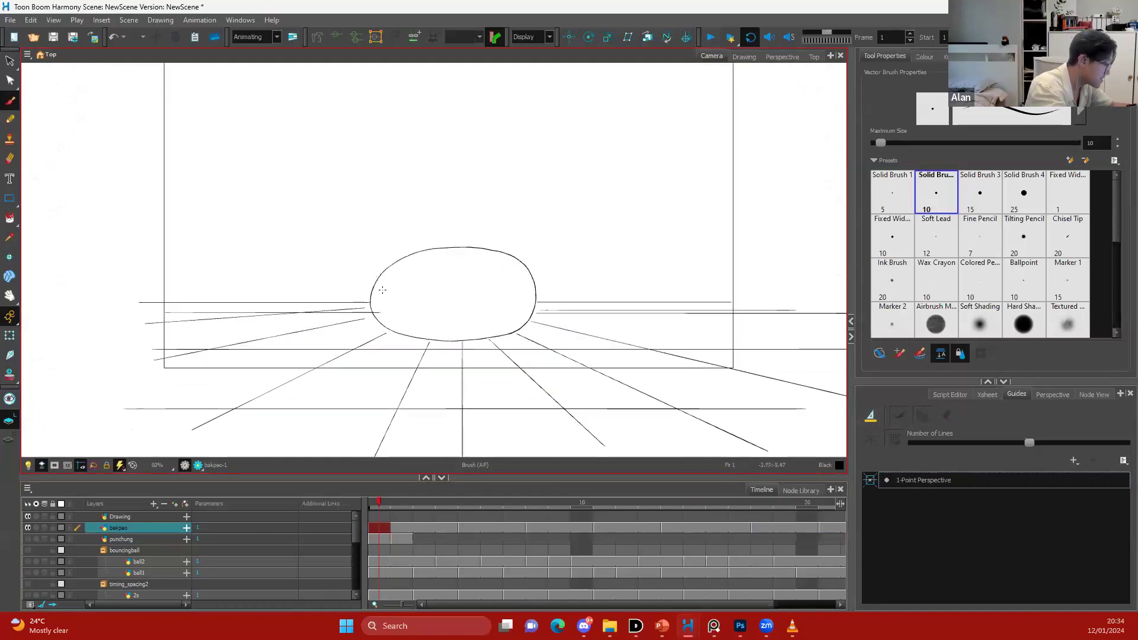
pyautogui.moveTo(366, 319)
pyautogui.mouseDown()
pyautogui.moveTo(566, 409)
pyautogui.moveTo(665, 282)
pyautogui.mouseUp()
pyautogui.click(144, 516)
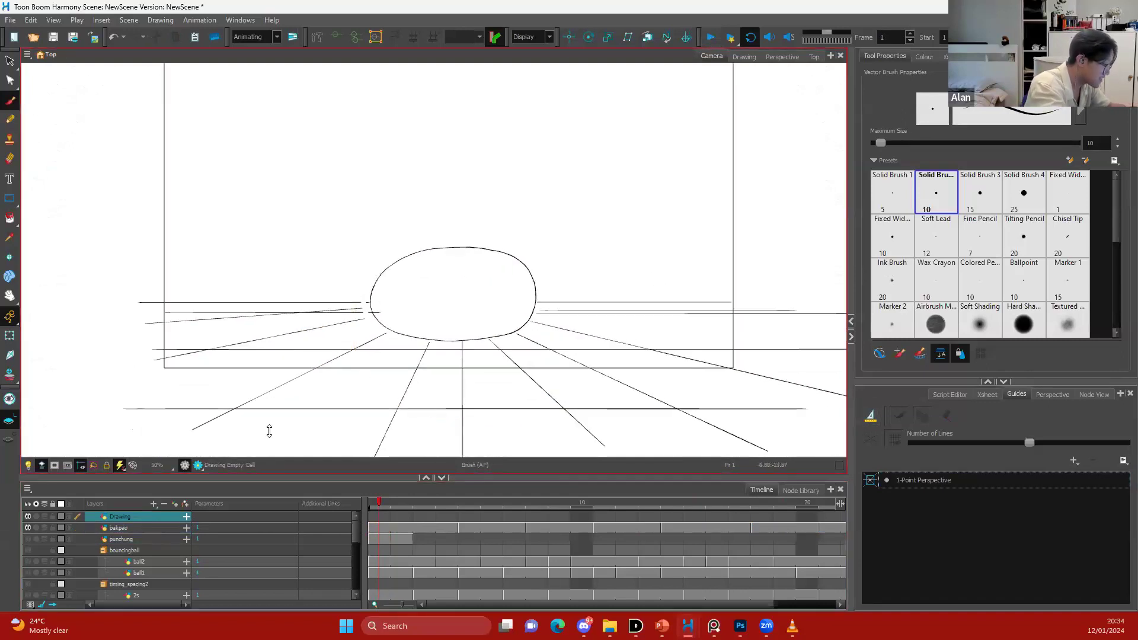
pyautogui.click(161, 526)
pyautogui.hotkey('alt', 's')
pyautogui.hotkey('ctrl', 'a')
pyautogui.hotkey('alt', 'e')
pyautogui.moveTo(542, 298); pyautogui.dragTo(537, 330)
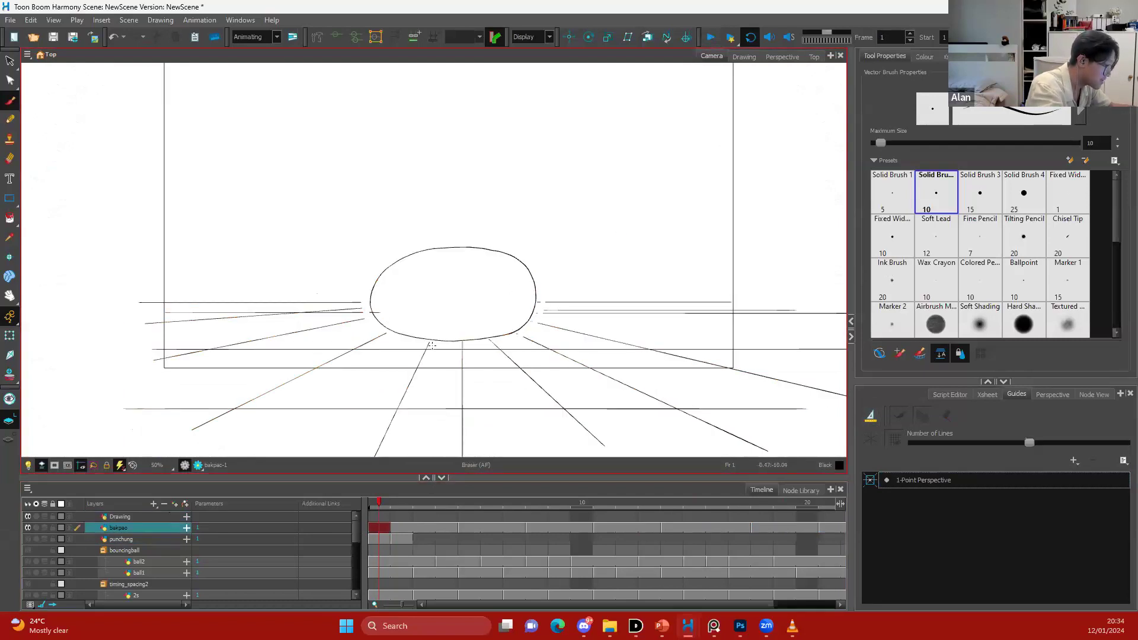
# Move the ground lines from the bakpao drawing to the Drawing layer and extend their exposure to the scene's end
pyautogui.hotkey('ctrl', 'a')
pyautogui.moveTo(608, 281); pyautogui.dragTo(571, 357)
pyautogui.hotkey('ctrl', 'x')
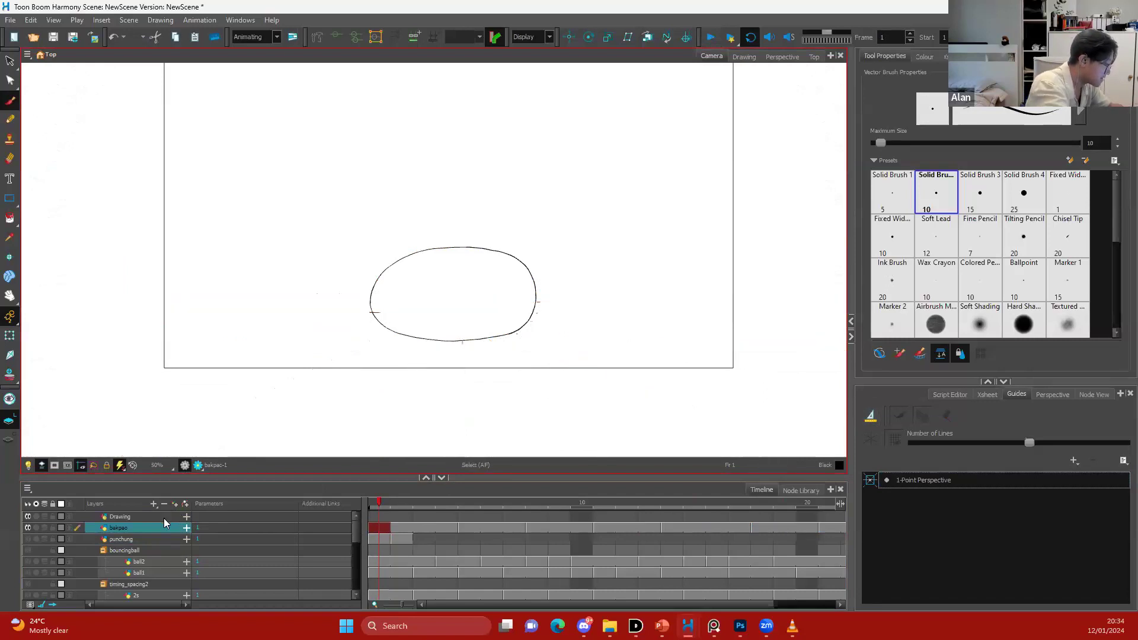
pyautogui.click(120, 516)
pyautogui.hotkey('ctrl', 'v')
pyautogui.click(732, 277)
pyautogui.moveTo(720, 284); pyautogui.dragTo(661, 351)
pyautogui.press('1')
pyautogui.moveTo(388, 517); pyautogui.dragTo(853, 511)
# Play back the animation over the ground lines and step backward through the bakpao frames
pyautogui.click(710, 36)
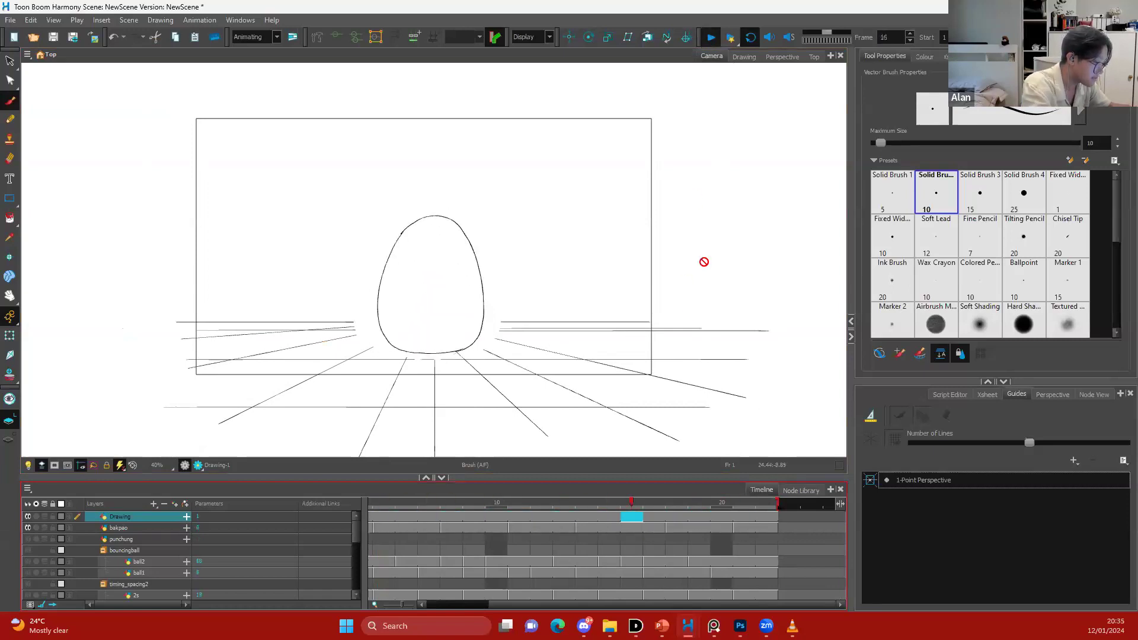
pyautogui.click(711, 37)
pyautogui.click(569, 527)
pyautogui.press(',')
pyautogui.press(',')
pyautogui.press(',')
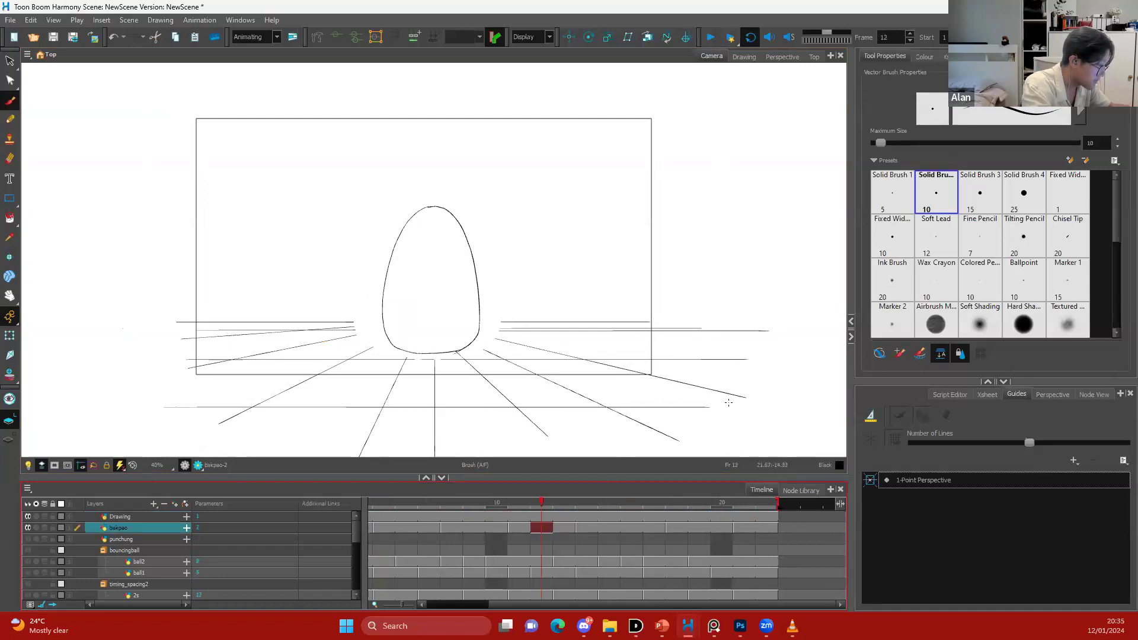
# Play back the squash-and-stretch bakpao animation once more and stop it
pyautogui.click(712, 41)
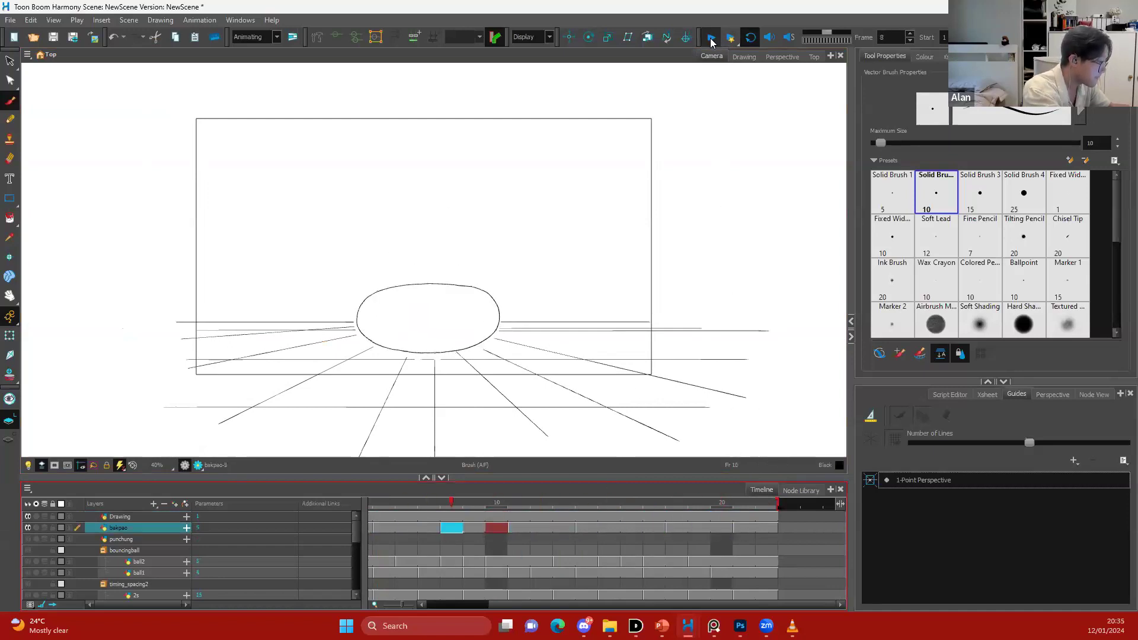
pyautogui.click(711, 42)
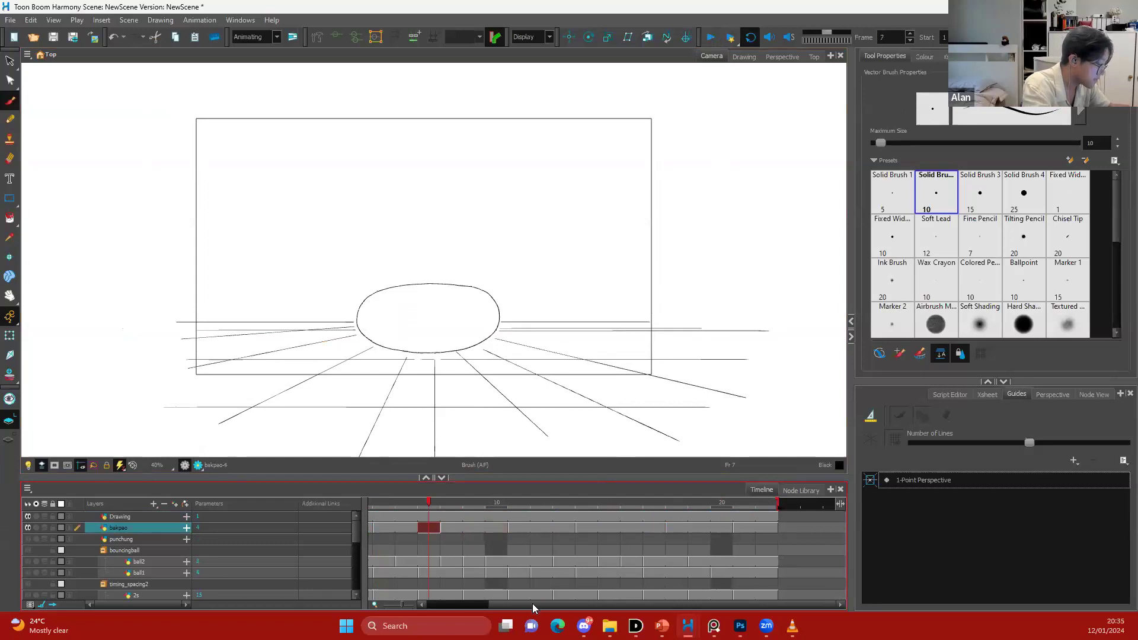
# Add a new drawing layer above bakpao and go to its empty cell at frame 3
pyautogui.moveTo(532, 604); pyautogui.dragTo(451, 603)
pyautogui.click(384, 527)
pyautogui.moveTo(609, 373); pyautogui.dragTo(598, 364)
pyautogui.press('2')
pyautogui.hotkey('ctrl', 'r')
pyautogui.click(550, 339)
pyautogui.click(383, 525)
pyautogui.moveTo(626, 294); pyautogui.dragTo(643, 274)
pyautogui.press('2')
pyautogui.press('2')
pyautogui.press('.')
pyautogui.press('.')
pyautogui.moveTo(622, 322)
pyautogui.mouseDown()
pyautogui.moveTo(627, 310)
pyautogui.moveTo(649, 315)
pyautogui.mouseUp()
pyautogui.press('1')
pyautogui.press('1')
pyautogui.press('1')
pyautogui.press('2')
pyautogui.press('2')
pyautogui.press('2')
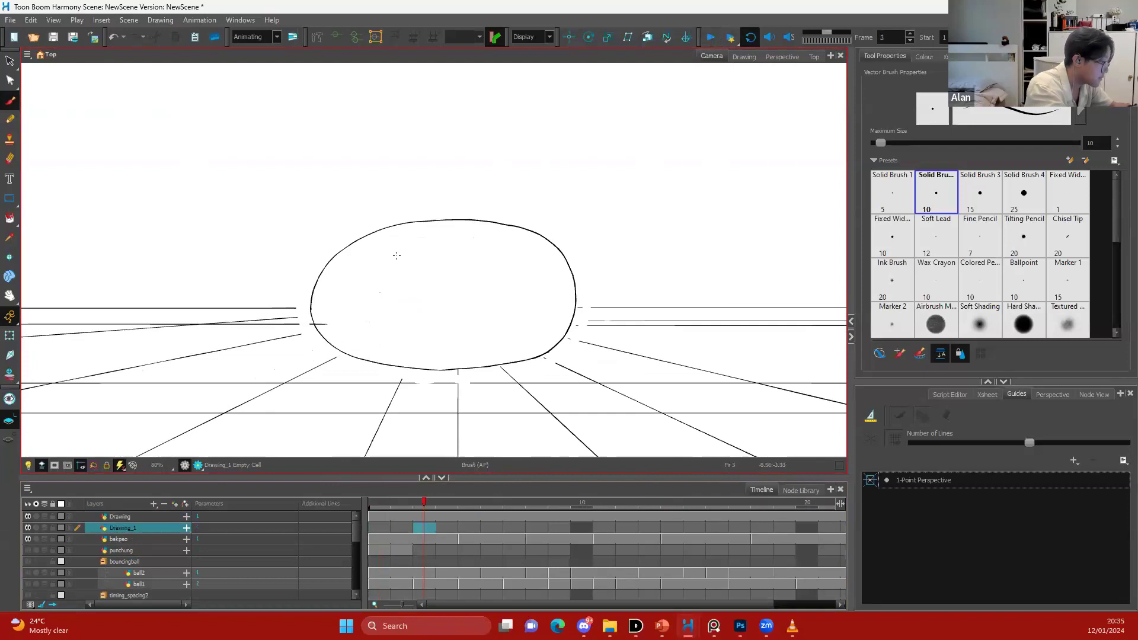
# Draw a round left eye with a filled pupil on Drawing_1 and duplicate it across the bun as the right eye
pyautogui.hotkey('ctrl', 'z')
pyautogui.moveTo(391, 252)
pyautogui.mouseDown()
pyautogui.moveTo(372, 282)
pyautogui.moveTo(400, 282)
pyautogui.moveTo(390, 258)
pyautogui.mouseUp()
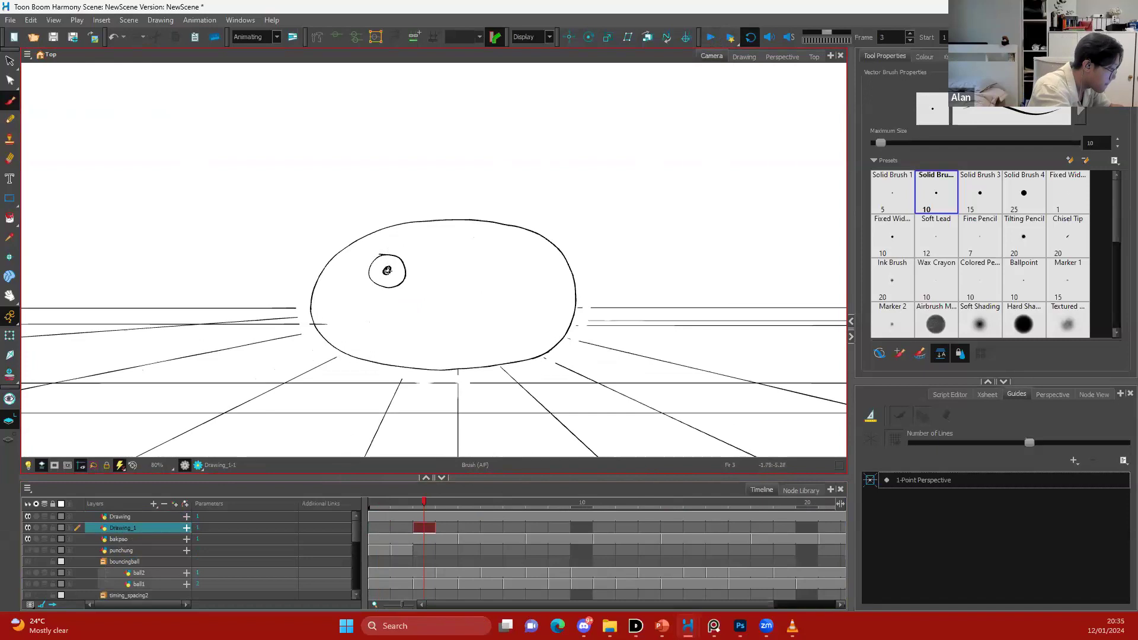
pyautogui.scroll(2, 517, 267)
pyautogui.hotkey('alt', 's')
pyautogui.click(378, 257)
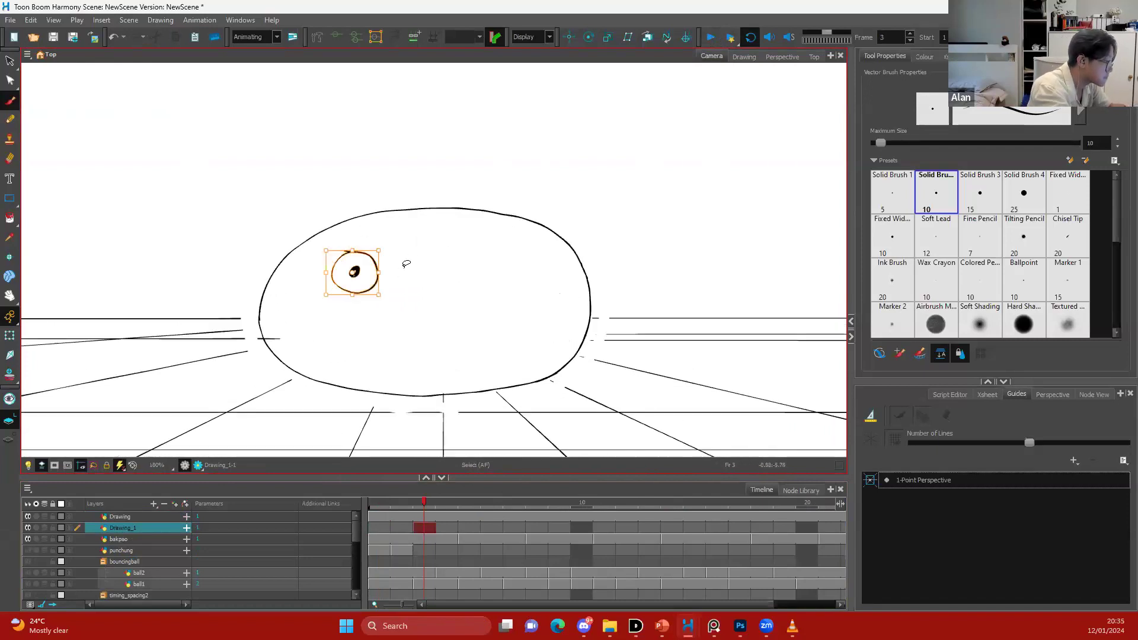
pyautogui.moveTo(379, 267); pyautogui.dragTo(491, 266)
pyautogui.moveTo(629, 277); pyautogui.dragTo(632, 266)
# Draw the wavy upper line of a wide smile below the eyes, redrawing it until it curves smoothly
pyautogui.moveTo(288, 302)
pyautogui.mouseDown()
pyautogui.moveTo(312, 289)
pyautogui.moveTo(390, 310)
pyautogui.mouseUp()
pyautogui.moveTo(471, 313); pyautogui.dragTo(524, 290)
pyautogui.hotkey('ctrl', 'z')
pyautogui.moveTo(290, 306)
pyautogui.mouseDown()
pyautogui.moveTo(361, 294)
pyautogui.moveTo(474, 302)
pyautogui.moveTo(535, 283)
pyautogui.mouseUp()
pyautogui.hotkey('ctrl', 'z')
pyautogui.moveTo(293, 310)
pyautogui.mouseDown()
pyautogui.moveTo(425, 305)
pyautogui.moveTo(530, 289)
pyautogui.mouseUp()
pyautogui.hotkey('ctrl', 'z')
pyautogui.moveTo(298, 306)
pyautogui.mouseDown()
pyautogui.moveTo(432, 309)
pyautogui.moveTo(527, 286)
pyautogui.mouseUp()
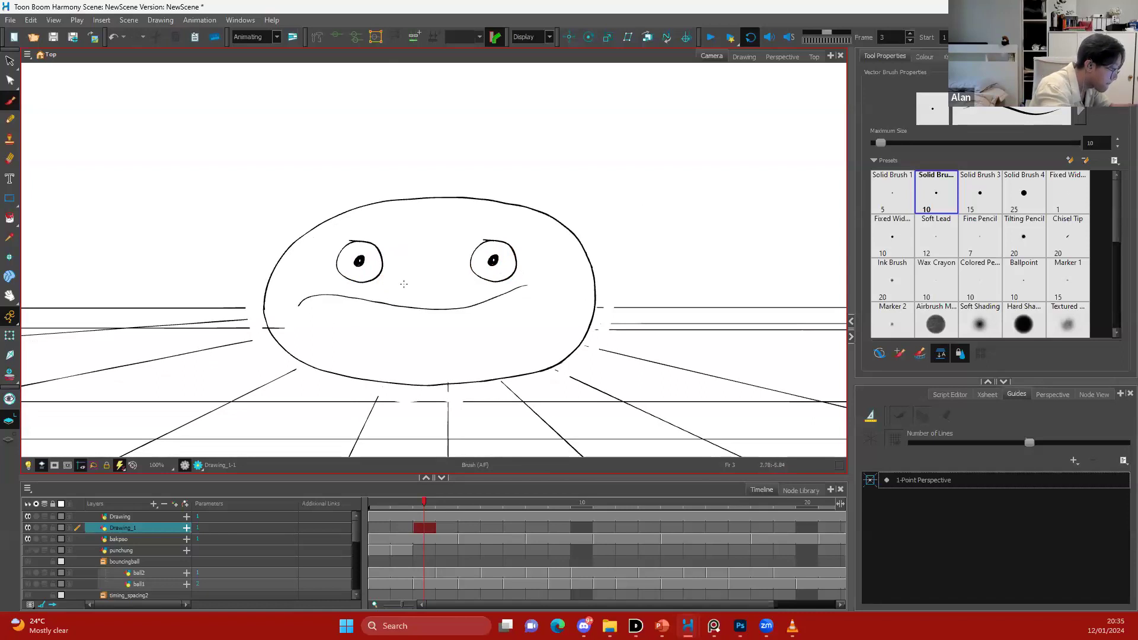
# Draw the lower line of the smile and close the mouth outline at its right corner
pyautogui.moveTo(301, 319)
pyautogui.mouseDown()
pyautogui.moveTo(366, 342)
pyautogui.moveTo(468, 342)
pyautogui.mouseUp()
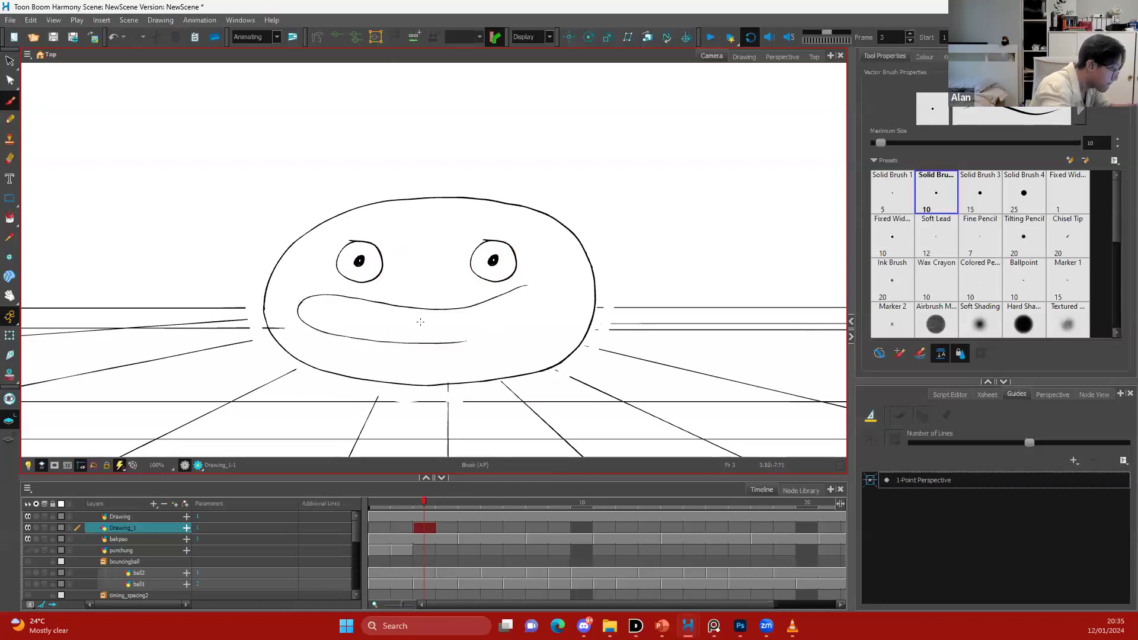
pyautogui.moveTo(343, 336)
pyautogui.mouseDown()
pyautogui.moveTo(430, 349)
pyautogui.moveTo(486, 339)
pyautogui.mouseUp()
pyautogui.scroll(1, 391, 350)
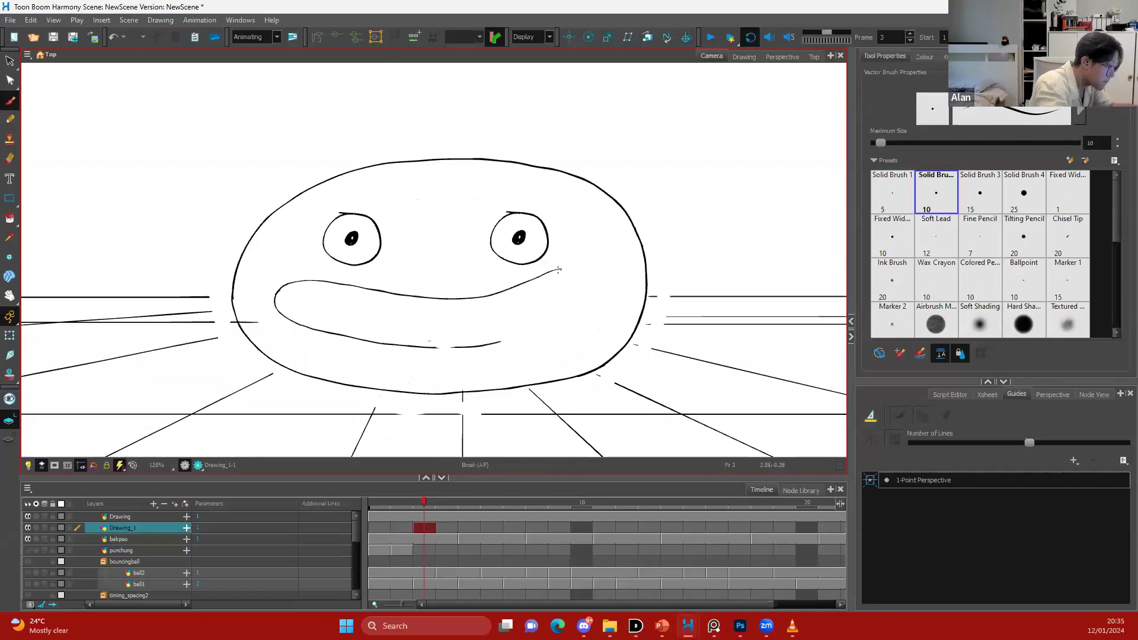
pyautogui.moveTo(576, 266)
pyautogui.mouseDown()
pyautogui.moveTo(580, 307)
pyautogui.moveTo(487, 341)
pyautogui.mouseUp()
pyautogui.hotkey('ctrl', 'z')
pyautogui.moveTo(551, 271)
pyautogui.mouseDown()
pyautogui.moveTo(603, 281)
pyautogui.moveTo(599, 297)
pyautogui.moveTo(557, 325)
pyautogui.moveTo(442, 349)
pyautogui.mouseUp()
# Draw a curved line inside the smile from one mouth corner to the other
pyautogui.moveTo(277, 292); pyautogui.dragTo(385, 309)
pyautogui.hotkey('ctrl', 'z')
pyautogui.moveTo(288, 295)
pyautogui.mouseDown()
pyautogui.moveTo(458, 318)
pyautogui.moveTo(550, 298)
pyautogui.moveTo(598, 267)
pyautogui.mouseUp()
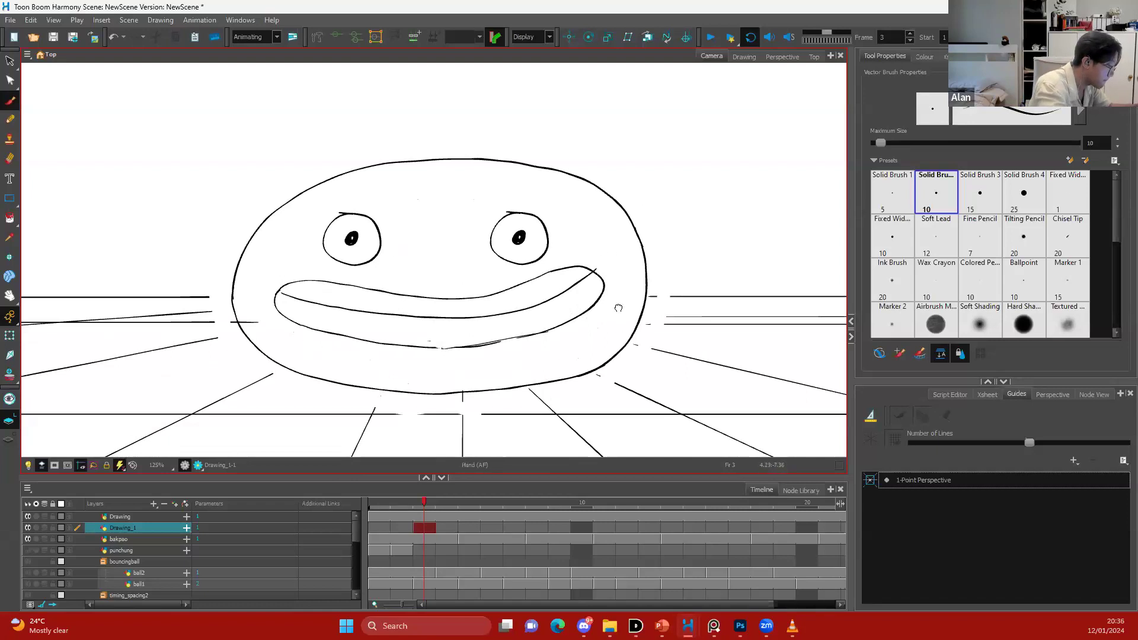
# Move the whole face from Drawing_1 into the first bakpao drawing at frame 1
pyautogui.press('1')
pyautogui.hotkey('alt', 's')
pyautogui.hotkey('ctrl', 'a')
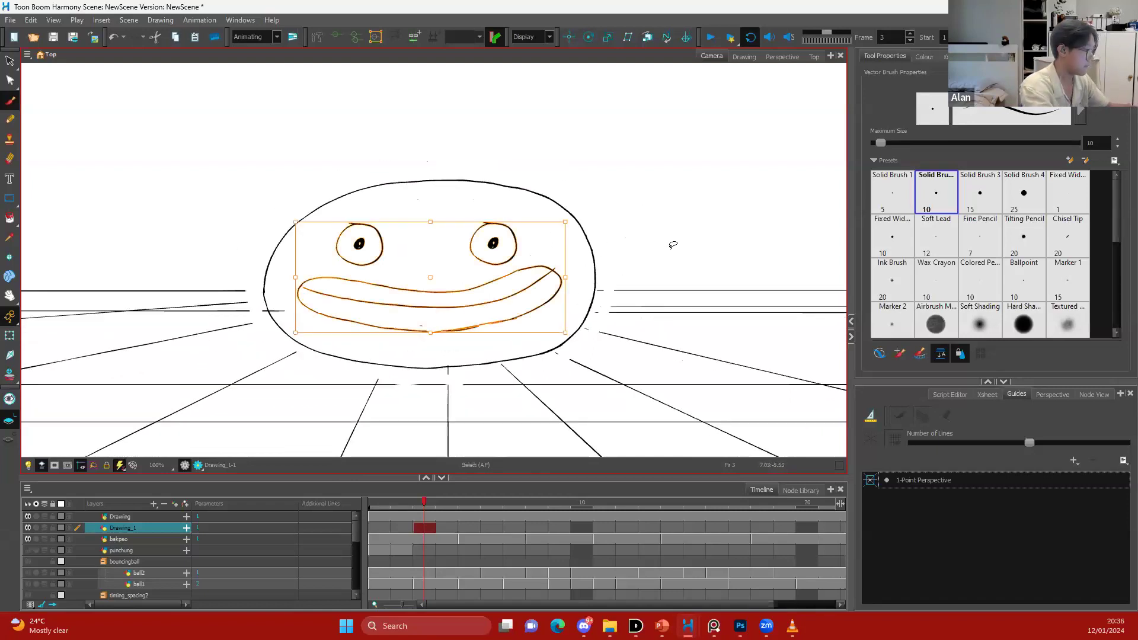
pyautogui.press('1')
pyautogui.hotkey('ctrl', 'x')
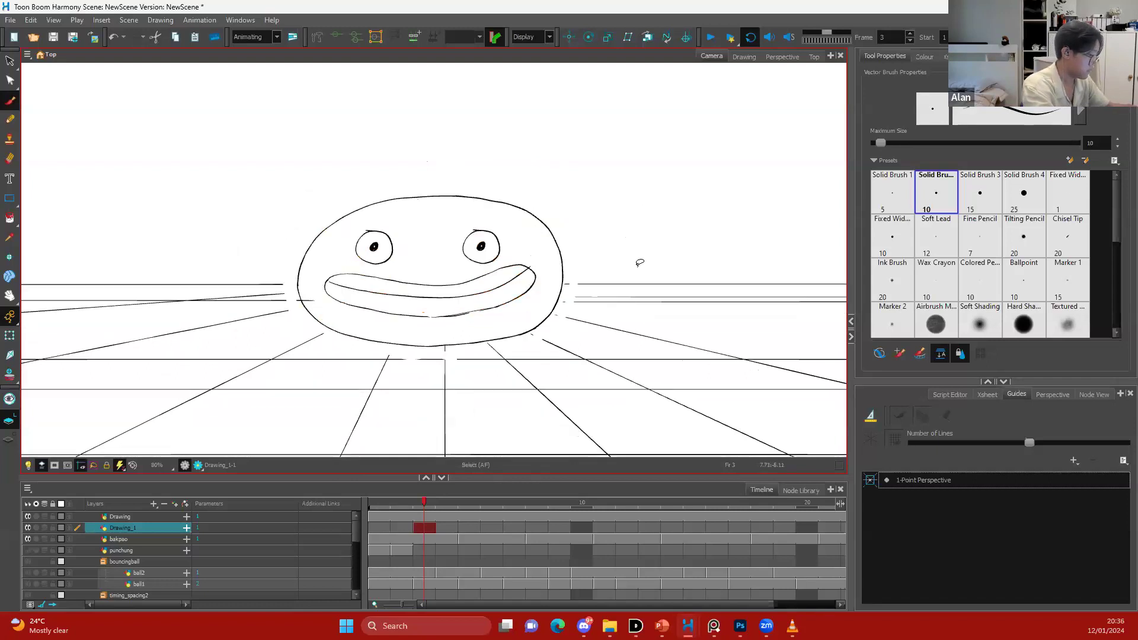
pyautogui.click(380, 539)
pyautogui.hotkey('ctrl', 'v')
pyautogui.press('space')
pyautogui.moveTo(657, 270); pyautogui.dragTo(647, 279)
pyautogui.press('1')
pyautogui.press('1')
pyautogui.press('1')
pyautogui.press('2')
pyautogui.press('2')
pyautogui.press('2')
pyautogui.press('2')
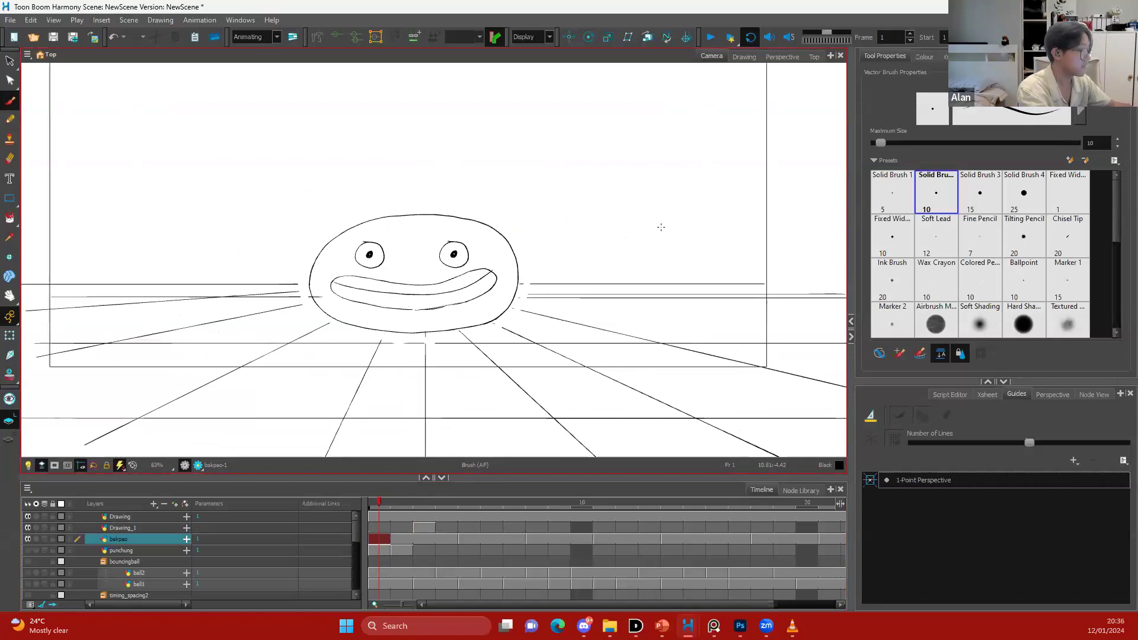
# Go to the squashed bakpao drawing at frame 5 and turn on onion skin for the bakpao layer
pyautogui.press('.')
pyautogui.press('.')
pyautogui.press('.')
pyautogui.press('.')
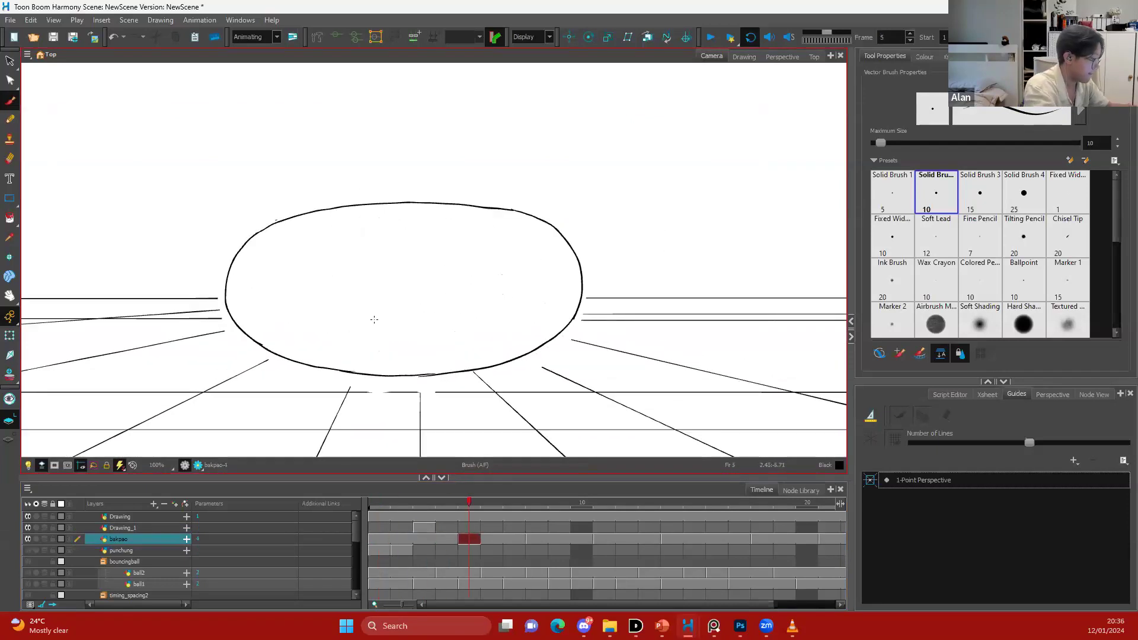
pyautogui.click(44, 540)
pyautogui.press('space')
pyautogui.moveTo(416, 294); pyautogui.dragTo(447, 294)
pyautogui.press('2')
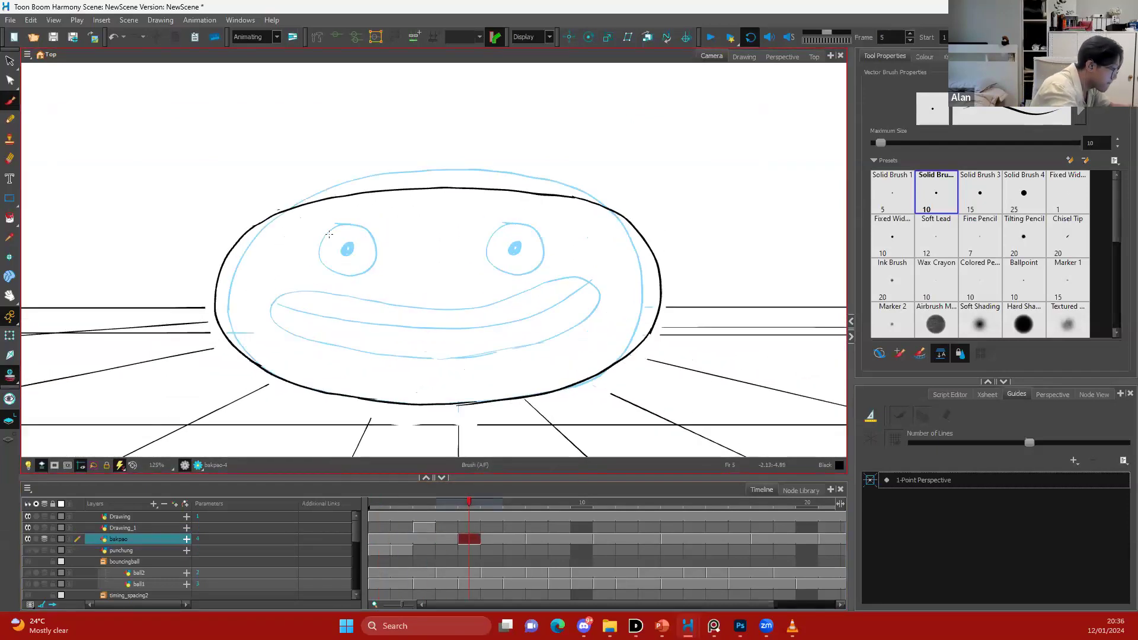
# Draw a slightly flattened left eye with a filled pupil on the squashed bakpao, following the onion-skinned eye
pyautogui.scroll(1, 282, 213)
pyautogui.hotkey('ctrl', 'z')
pyautogui.moveTo(330, 248)
pyautogui.mouseDown()
pyautogui.moveTo(360, 235)
pyautogui.moveTo(400, 249)
pyautogui.mouseUp()
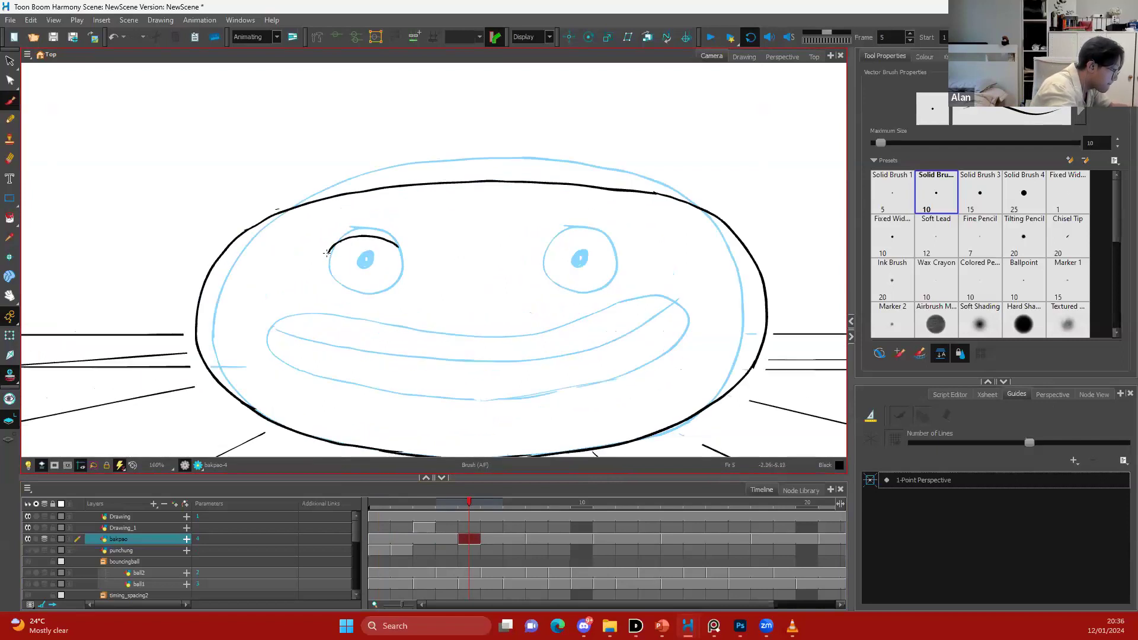
pyautogui.moveTo(325, 262); pyautogui.dragTo(365, 296)
pyautogui.moveTo(397, 246); pyautogui.dragTo(405, 273)
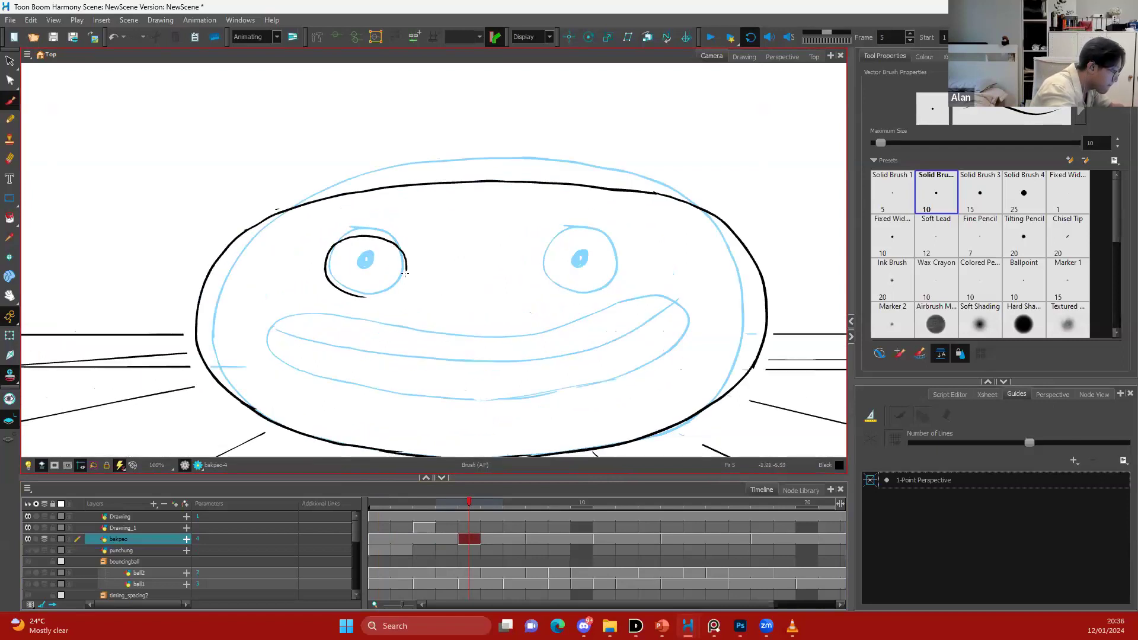
pyautogui.hotkey('ctrl', 'z')
pyautogui.moveTo(366, 293)
pyautogui.mouseDown()
pyautogui.moveTo(396, 288)
pyautogui.moveTo(363, 268)
pyautogui.mouseUp()
# Draw the matching flattened right eye with a filled pupil on the squashed bakpao
pyautogui.moveTo(540, 238); pyautogui.dragTo(428, 228)
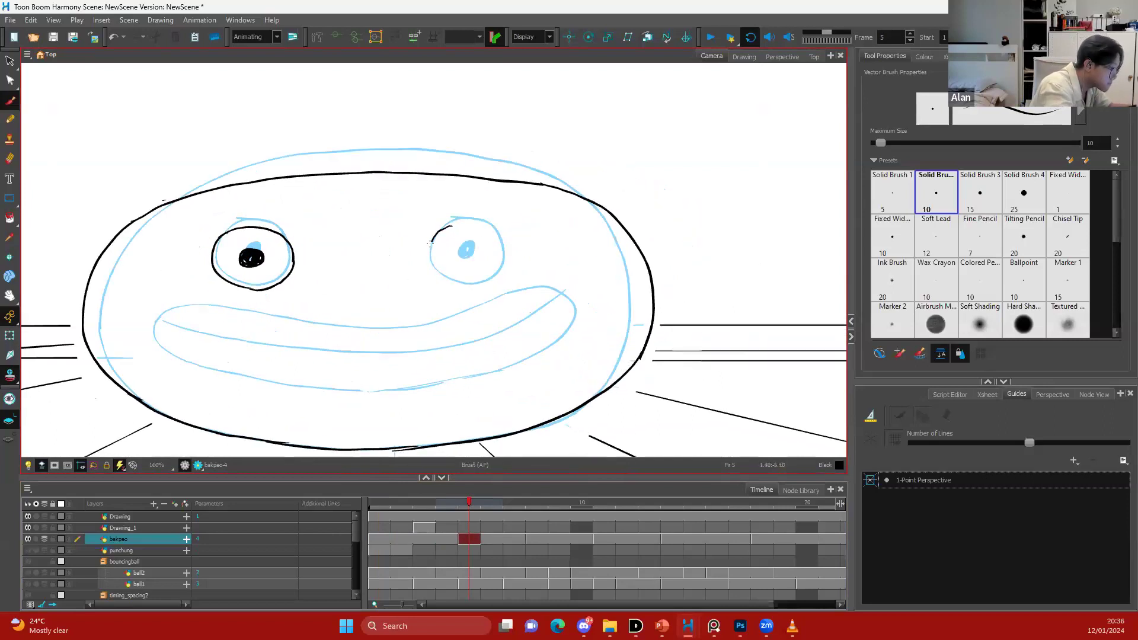
pyautogui.moveTo(434, 271); pyautogui.dragTo(468, 284)
pyautogui.hotkey('ctrl', 'z')
pyautogui.moveTo(431, 244)
pyautogui.mouseDown()
pyautogui.moveTo(450, 228)
pyautogui.moveTo(508, 270)
pyautogui.moveTo(448, 283)
pyautogui.mouseUp()
pyautogui.hotkey('ctrl', 'z')
pyautogui.hotkey('ctrl', 'z')
pyautogui.moveTo(466, 245)
pyautogui.mouseDown()
pyautogui.moveTo(471, 257)
pyautogui.moveTo(464, 249)
pyautogui.moveTo(535, 249)
pyautogui.mouseUp()
pyautogui.press('1')
pyautogui.press('1')
# Copy the mouth from the bakpao drawing at frame 4 to frame 5 and widen it to fit the squashed shape
pyautogui.press(',')
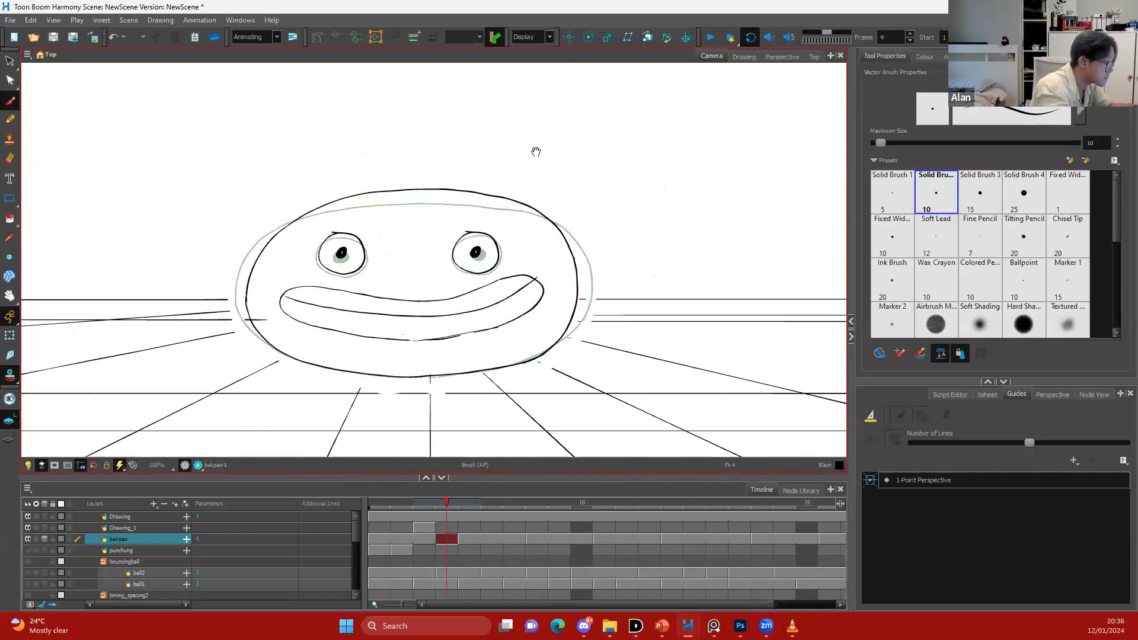
pyautogui.press('2')
pyautogui.moveTo(401, 225); pyautogui.dragTo(436, 173)
pyautogui.press('.')
pyautogui.press(',')
pyautogui.hotkey('alt', 's')
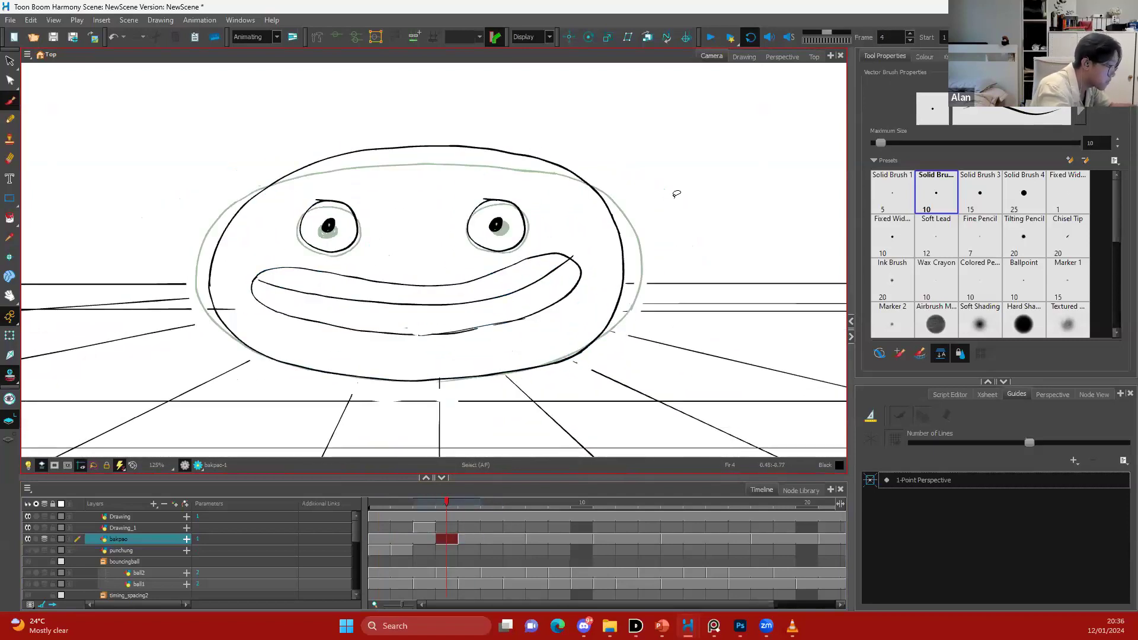
pyautogui.press('.')
pyautogui.click(262, 291)
pyautogui.moveTo(244, 298); pyautogui.dragTo(241, 296)
pyautogui.moveTo(587, 295); pyautogui.dragTo(595, 295)
pyautogui.moveTo(419, 249); pyautogui.dragTo(417, 258)
pyautogui.moveTo(457, 289); pyautogui.dragTo(458, 291)
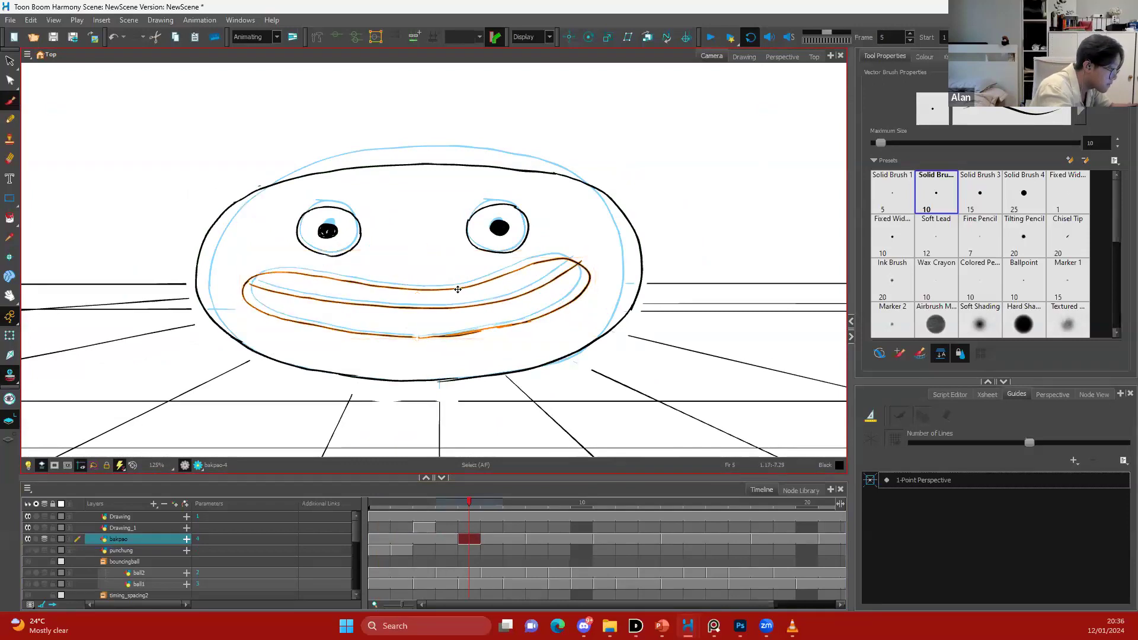
pyautogui.hotkey('alt', 'b')
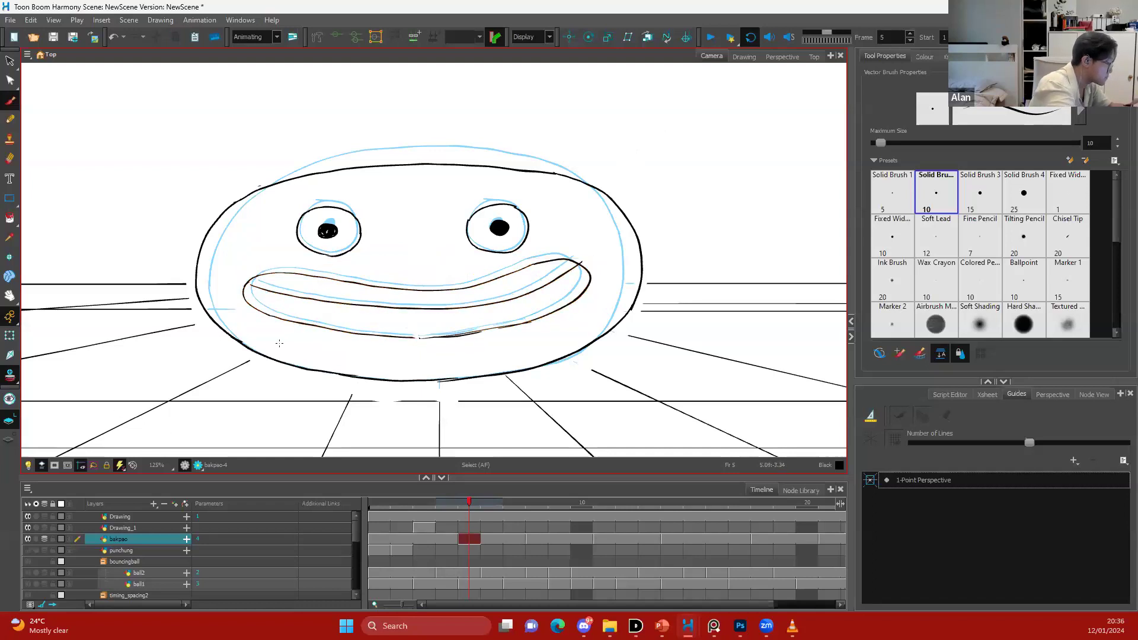
# Turn off onion skin and step forward to the rounded bakpao drawing at frame 8
pyautogui.hotkey('alt', 'o')
pyautogui.hotkey('shift', 'n')
pyautogui.press('1')
pyautogui.press('1')
pyautogui.press('.')
pyautogui.press('.')
pyautogui.press('.')
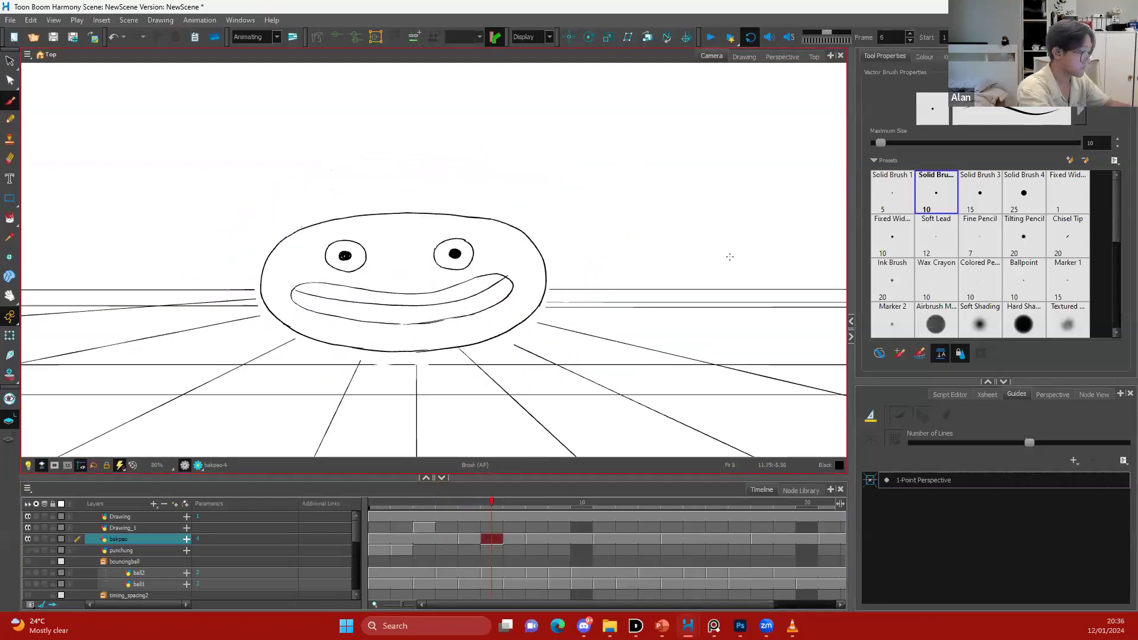
pyautogui.press('space')
pyautogui.press('1')
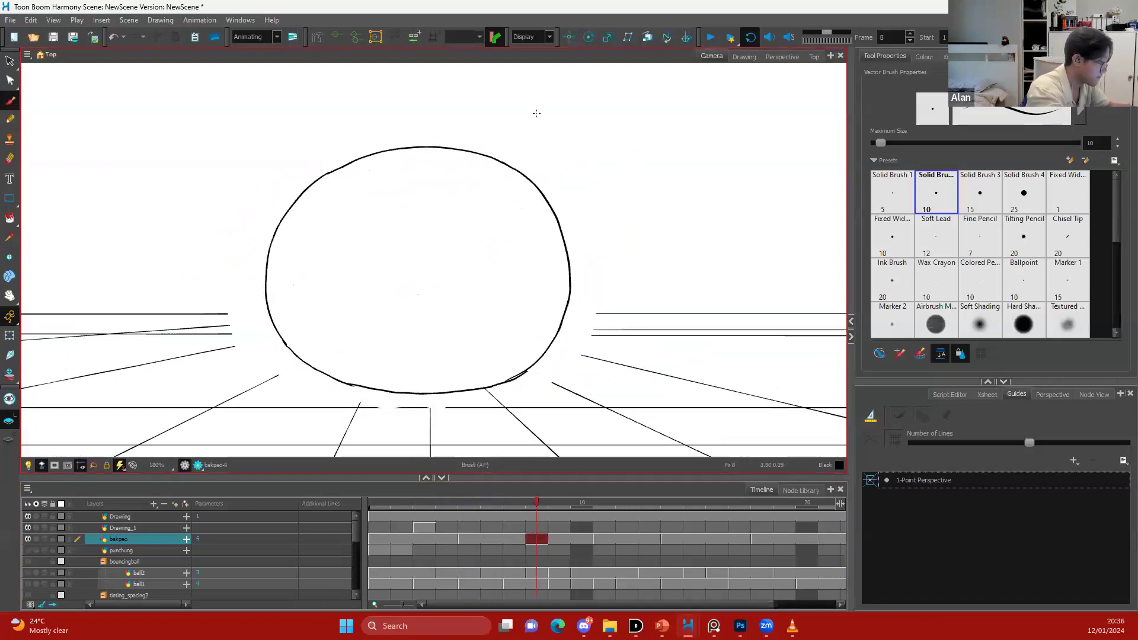
pyautogui.press(',')
pyautogui.press('.')
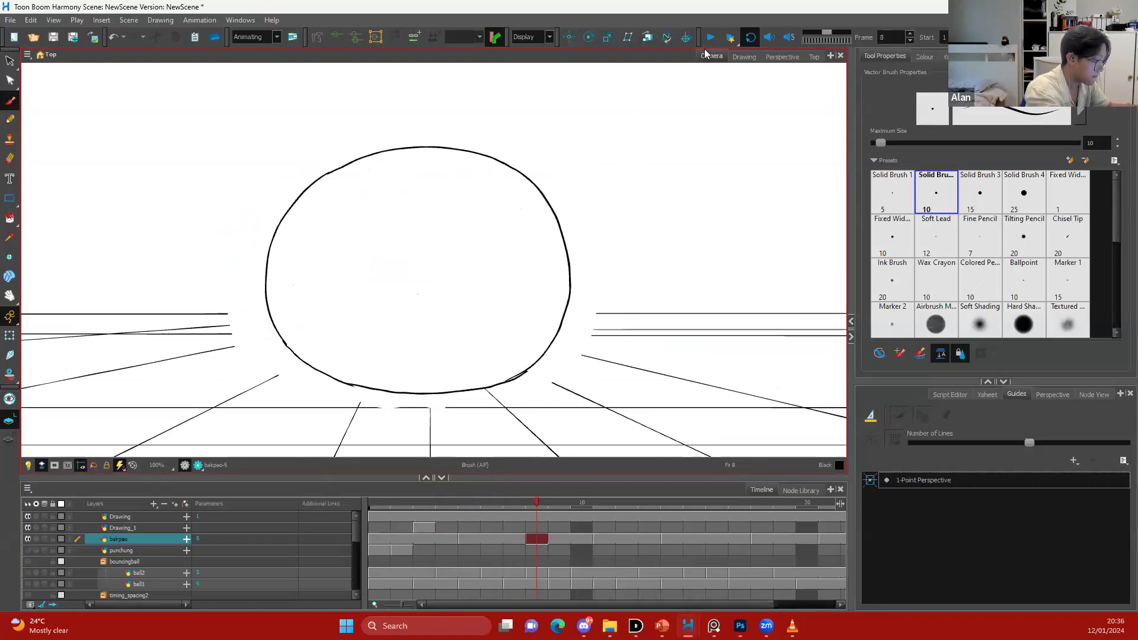
# Turn on onion skin and draw a tilted oval left eye with a filled pupil near the top of the rounded bakpao
pyautogui.moveTo(529, 263); pyautogui.dragTo(527, 253)
pyautogui.click(45, 539)
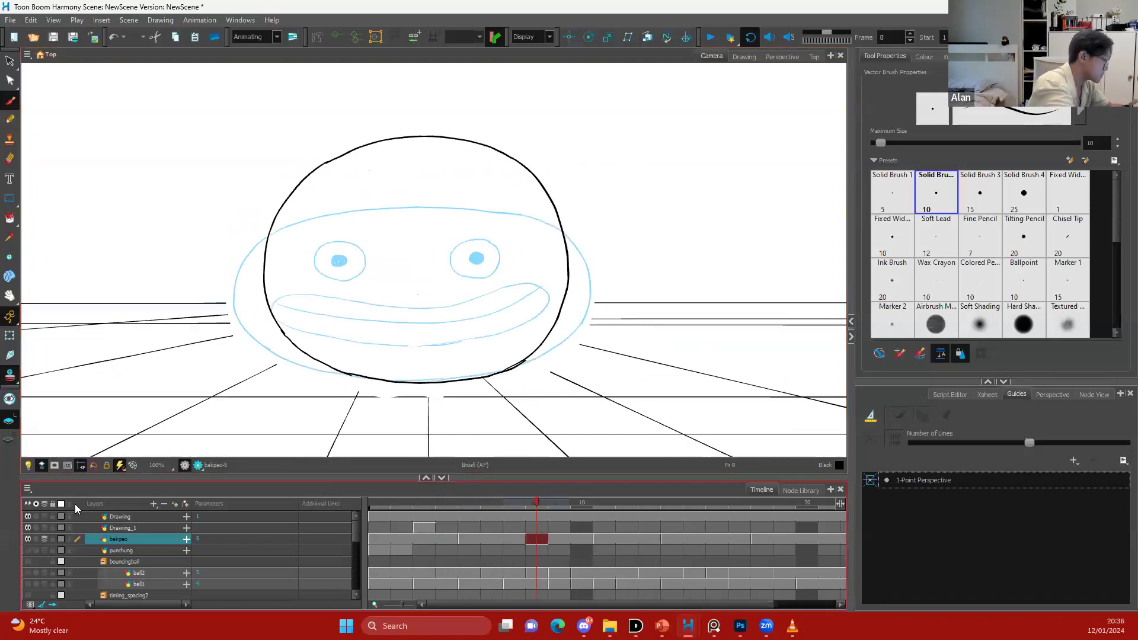
pyautogui.press('space')
pyautogui.moveTo(485, 186); pyautogui.dragTo(489, 194)
pyautogui.moveTo(468, 114); pyautogui.dragTo(475, 118)
pyautogui.moveTo(354, 181)
pyautogui.mouseDown()
pyautogui.moveTo(330, 207)
pyautogui.moveTo(350, 220)
pyautogui.mouseUp()
pyautogui.scroll(2, 470, 165)
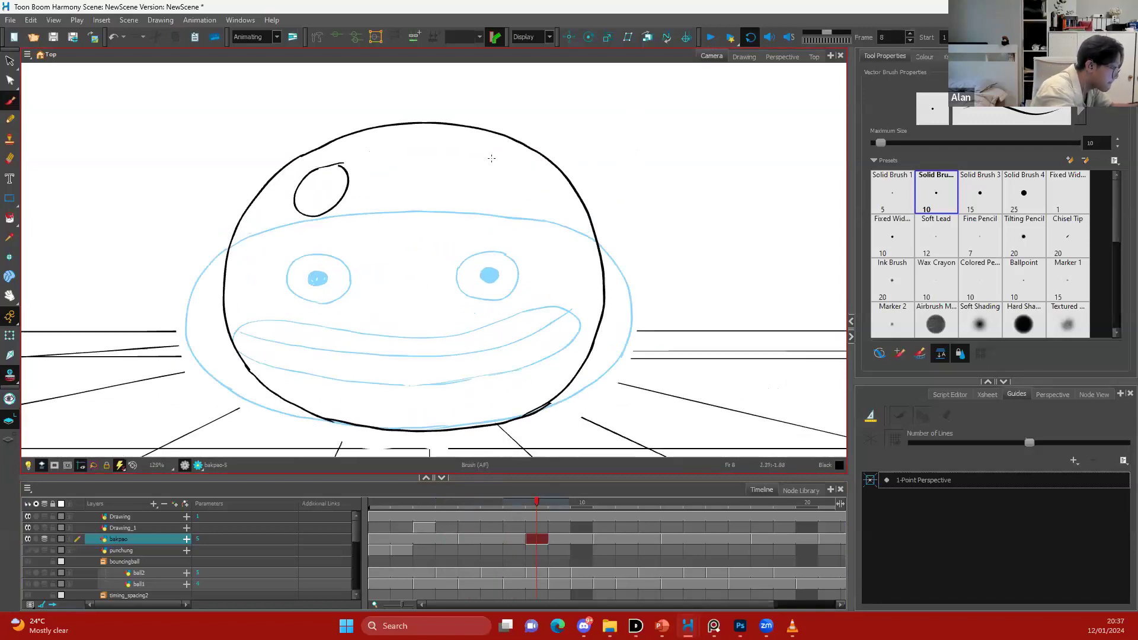
pyautogui.hotkey('ctrl', 'z')
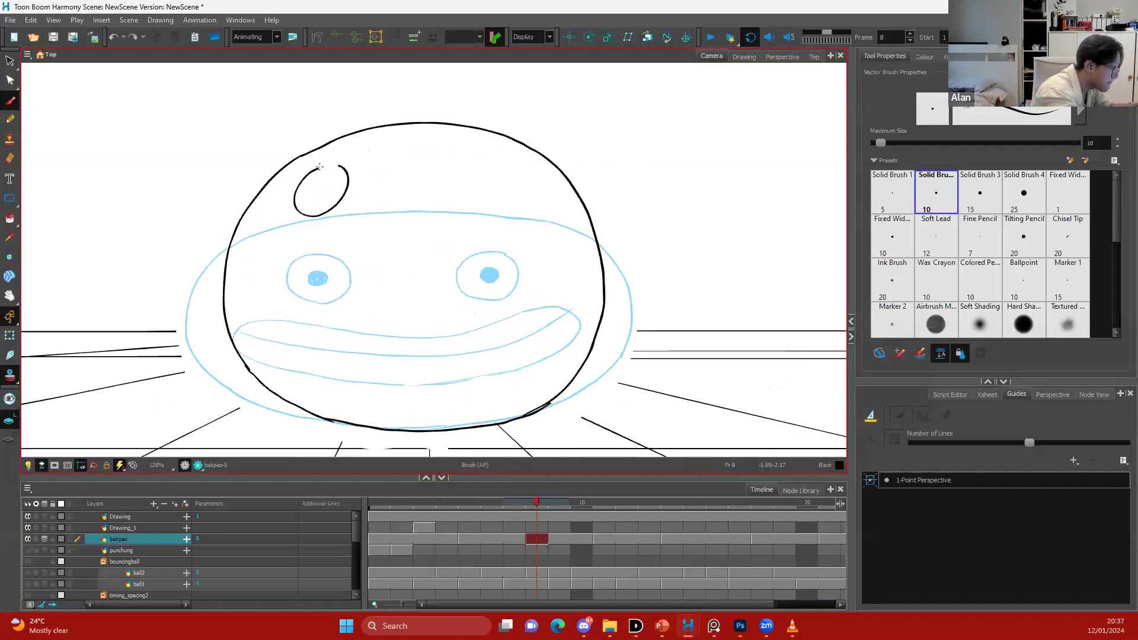
pyautogui.scroll(1, 336, 180)
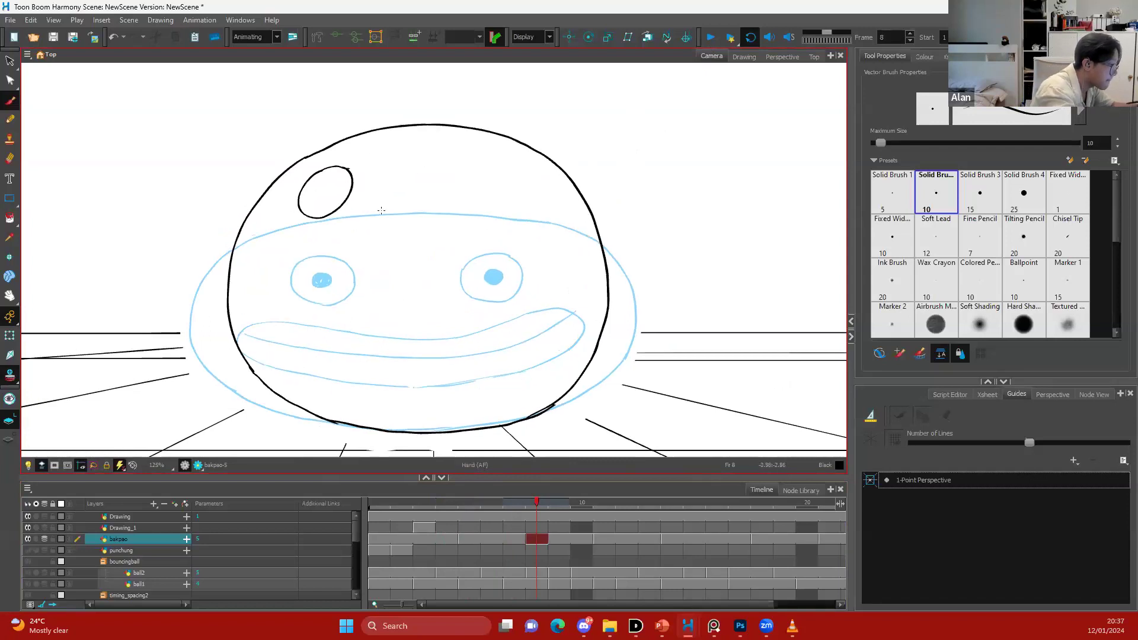
pyautogui.moveTo(364, 200); pyautogui.dragTo(363, 207)
# Draw the mirrored tilted right eye with a filled pupil on the rounded bakpao at frame 8
pyautogui.moveTo(512, 178)
pyautogui.mouseDown()
pyautogui.moveTo(469, 184)
pyautogui.moveTo(472, 202)
pyautogui.moveTo(518, 232)
pyautogui.mouseUp()
pyautogui.moveTo(514, 168)
pyautogui.mouseDown()
pyautogui.moveTo(540, 211)
pyautogui.moveTo(517, 232)
pyautogui.mouseUp()
pyautogui.moveTo(504, 189); pyautogui.dragTo(508, 198)
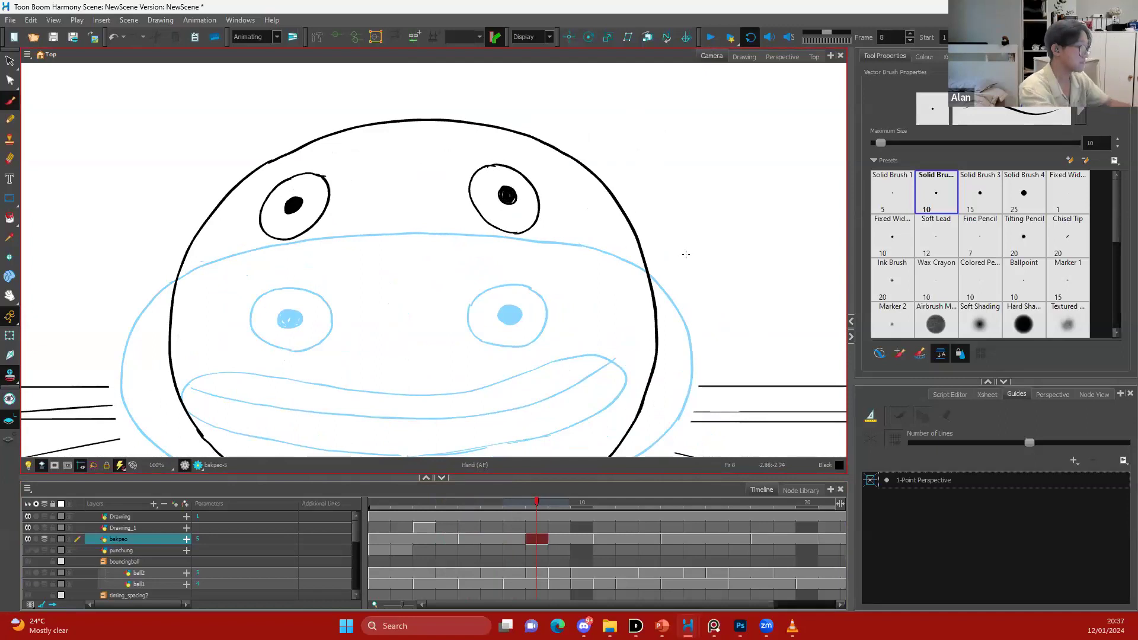
pyautogui.press('1')
pyautogui.press('1')
pyautogui.press('.')
pyautogui.press('.')
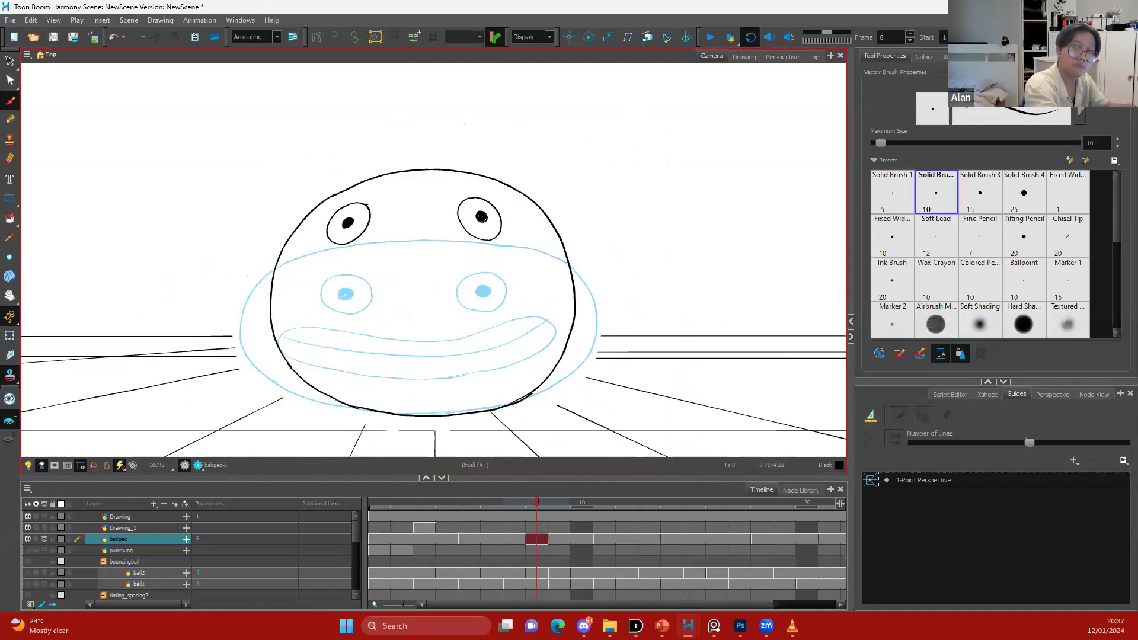
# Draw the large outer outline of a wide-open mouth below the eyes on the rounded bakpao
pyautogui.press('2')
pyautogui.moveTo(329, 212); pyautogui.dragTo(593, 200)
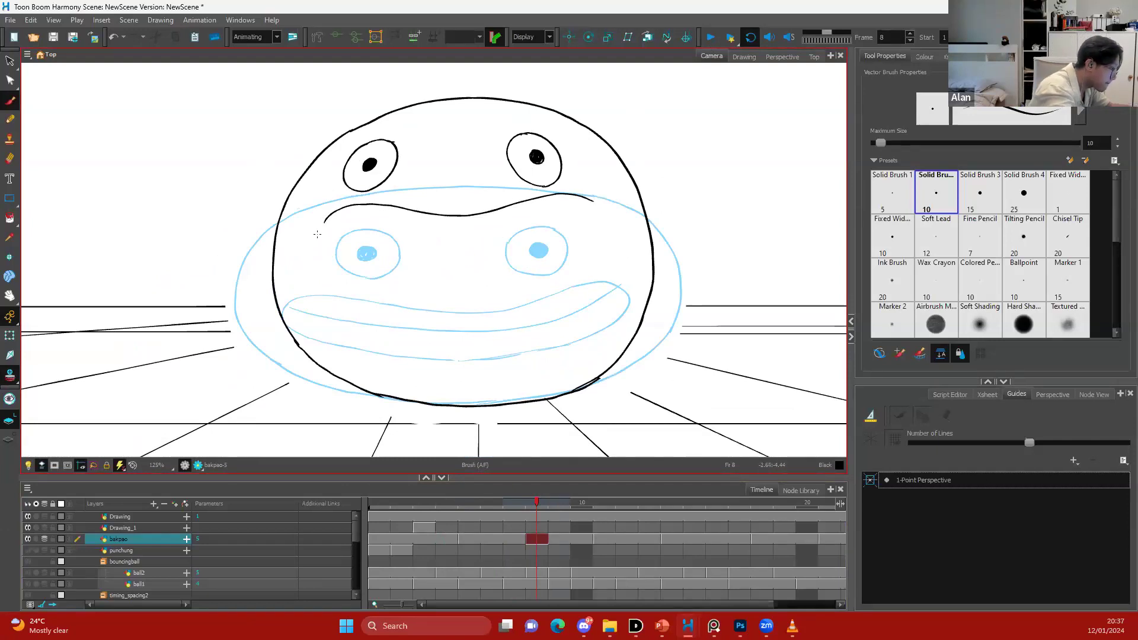
pyautogui.moveTo(318, 234)
pyautogui.mouseDown()
pyautogui.moveTo(332, 326)
pyautogui.moveTo(412, 363)
pyautogui.mouseUp()
pyautogui.moveTo(583, 200)
pyautogui.mouseDown()
pyautogui.moveTo(605, 232)
pyautogui.moveTo(610, 299)
pyautogui.moveTo(566, 347)
pyautogui.mouseUp()
pyautogui.moveTo(414, 364)
pyautogui.mouseDown()
pyautogui.moveTo(498, 366)
pyautogui.moveTo(566, 346)
pyautogui.mouseUp()
# Draw a parallel inner outline inside the open mouth to form the lips
pyautogui.moveTo(331, 261)
pyautogui.mouseDown()
pyautogui.moveTo(347, 316)
pyautogui.moveTo(375, 341)
pyautogui.mouseUp()
pyautogui.hotkey('ctrl', 'z')
pyautogui.moveTo(349, 225)
pyautogui.mouseDown()
pyautogui.moveTo(344, 300)
pyautogui.moveTo(402, 342)
pyautogui.mouseUp()
pyautogui.moveTo(439, 247); pyautogui.dragTo(436, 251)
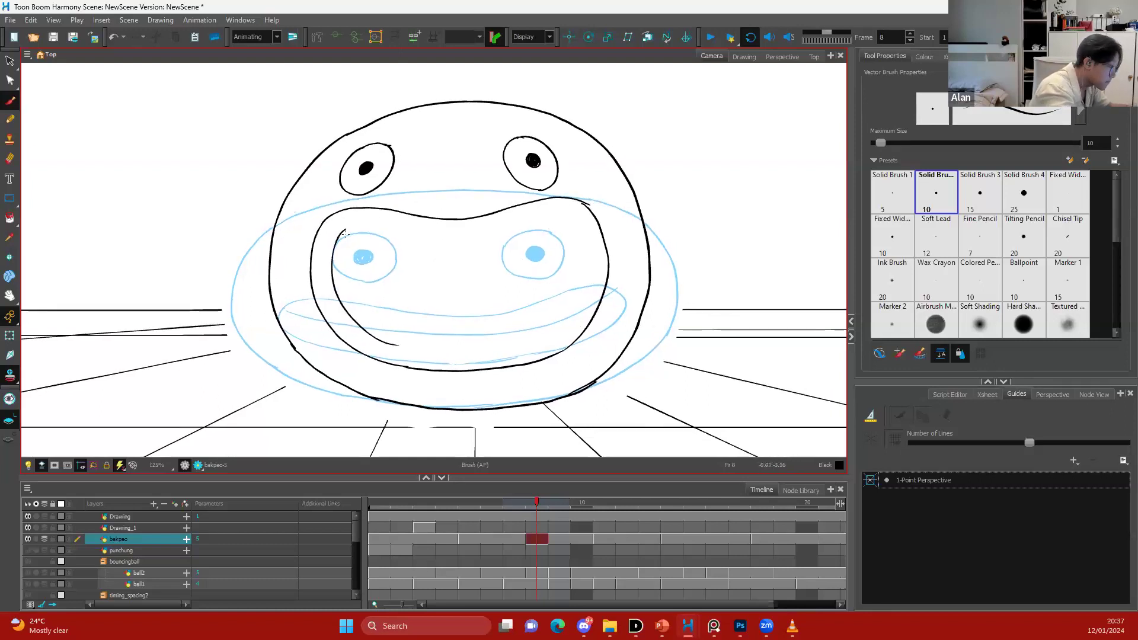
pyautogui.moveTo(356, 225)
pyautogui.mouseDown()
pyautogui.moveTo(560, 218)
pyautogui.moveTo(587, 265)
pyautogui.moveTo(561, 327)
pyautogui.mouseUp()
pyautogui.moveTo(468, 350); pyautogui.dragTo(561, 326)
pyautogui.press(',')
pyautogui.press('.')
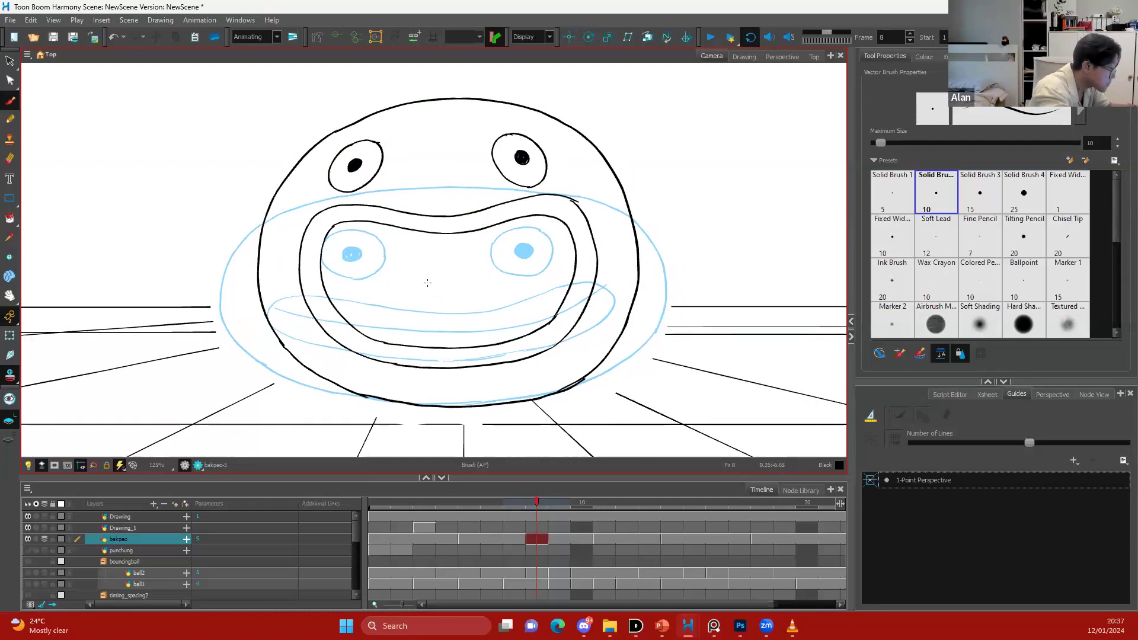
# Draw a bean-shaped tongue inside the rounded bakpao's open mouth at frame 8, closing its lower edge
pyautogui.moveTo(439, 282); pyautogui.dragTo(395, 281)
pyautogui.moveTo(412, 328); pyautogui.dragTo(426, 337)
pyautogui.hotkey('ctrl', 'z')
pyautogui.moveTo(421, 277)
pyautogui.mouseDown()
pyautogui.moveTo(379, 298)
pyautogui.moveTo(426, 336)
pyautogui.moveTo(464, 336)
pyautogui.moveTo(401, 271)
pyautogui.moveTo(507, 269)
pyautogui.moveTo(452, 275)
pyautogui.moveTo(499, 267)
pyautogui.moveTo(504, 324)
pyautogui.mouseUp()
pyautogui.hotkey('ctrl', 'z')
pyautogui.hotkey('ctrl', 'z')
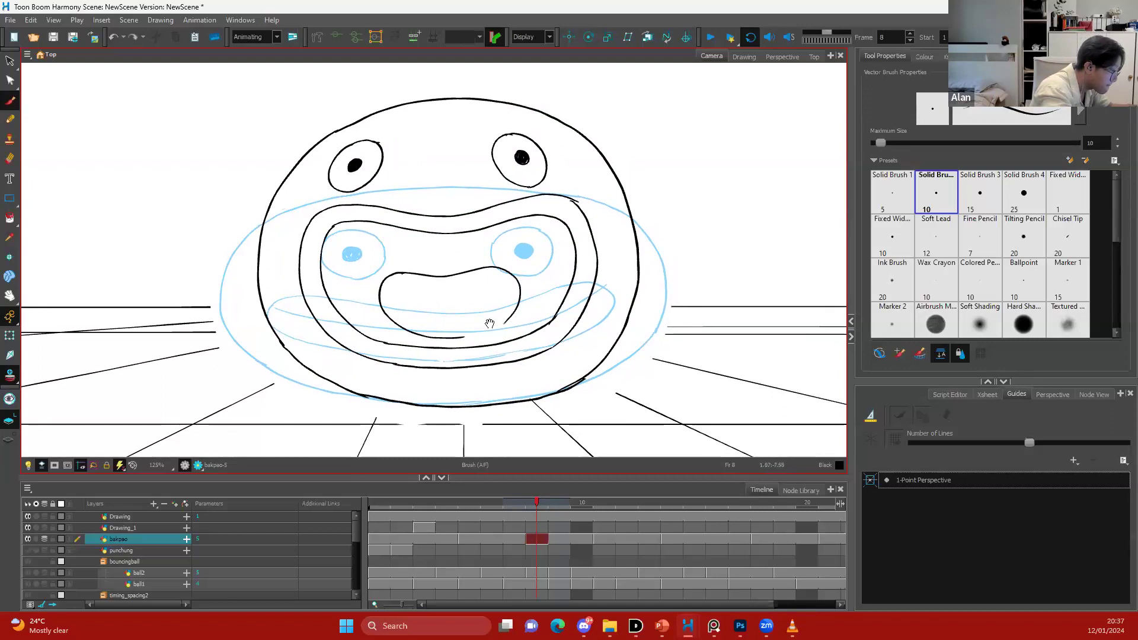
pyautogui.scroll(3, 489, 324)
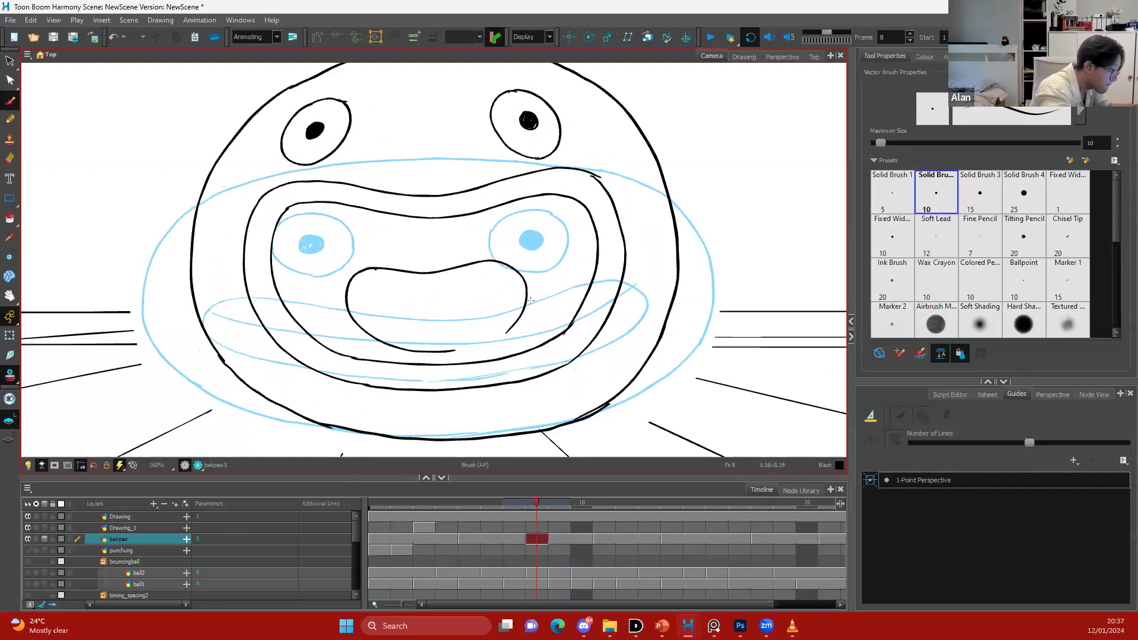
pyautogui.moveTo(445, 352); pyautogui.dragTo(512, 325)
pyautogui.hotkey('ctrl', 'z')
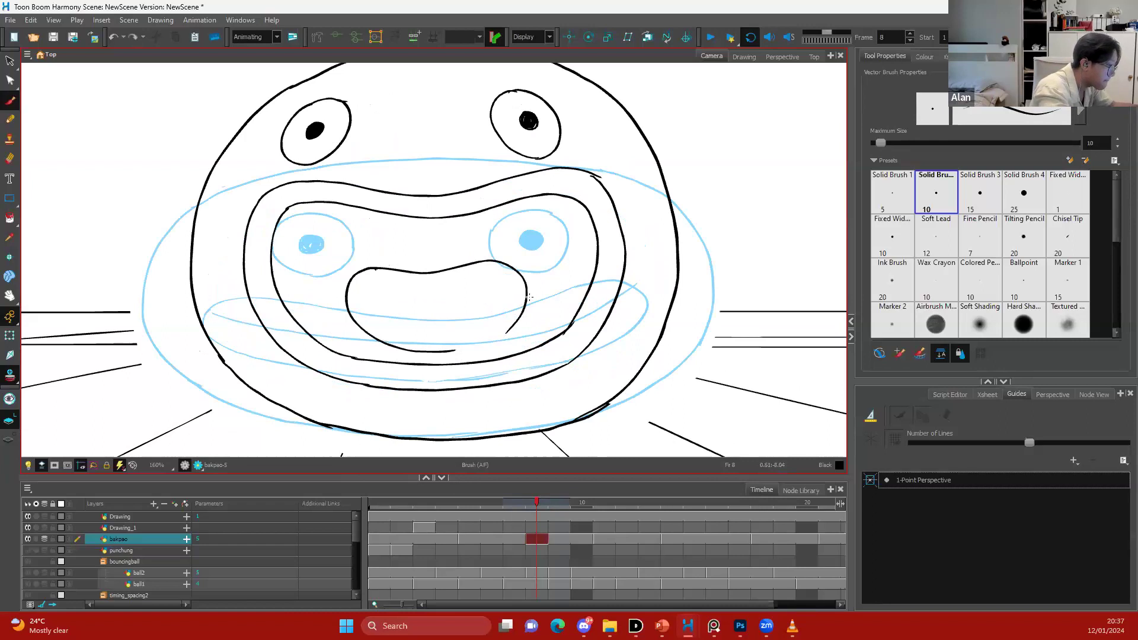
pyautogui.moveTo(451, 350); pyautogui.dragTo(509, 325)
pyautogui.scroll(-3, 414, 311)
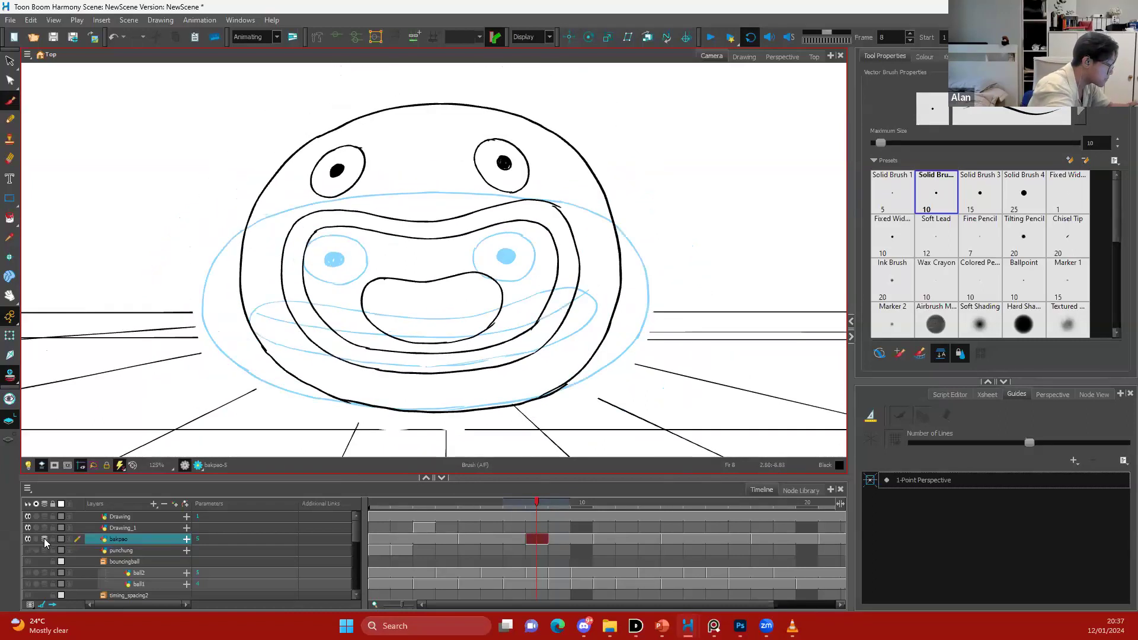
# Turn off onion skin and step through the bakpao frames up to frame 11 to check the facial animation
pyautogui.press('1')
pyautogui.press('.')
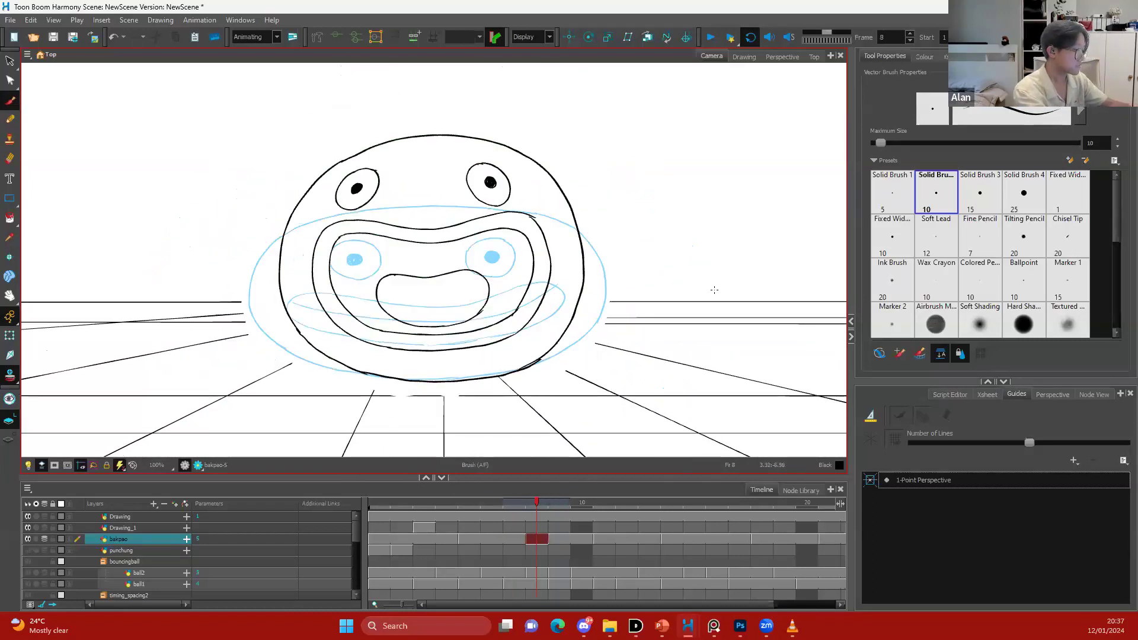
pyautogui.hotkey('alt', 'o')
pyautogui.press('1')
pyautogui.press('1')
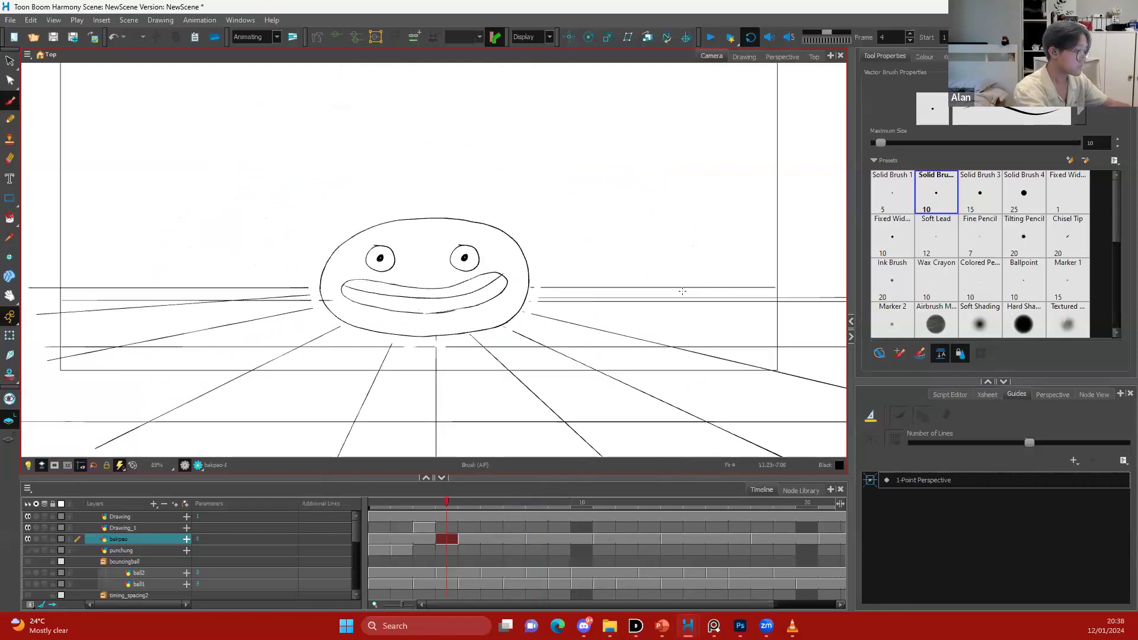
pyautogui.press('.')
pyautogui.press('.')
pyautogui.press('.')
pyautogui.press('.')
pyautogui.press('.')
pyautogui.press('.')
pyautogui.press('.')
# Turn on onion skin at frame 11 and draw a small tilted left eye with a filled pupil near the stretched bakpao's top
pyautogui.moveTo(458, 253); pyautogui.dragTo(450, 282)
pyautogui.press('2')
pyautogui.hotkey('alt', 'o')
pyautogui.moveTo(407, 200); pyautogui.dragTo(396, 278)
pyautogui.moveTo(374, 209)
pyautogui.mouseDown()
pyautogui.moveTo(367, 246)
pyautogui.moveTo(389, 231)
pyautogui.moveTo(379, 218)
pyautogui.mouseUp()
pyautogui.hotkey('ctrl', 'z')
pyautogui.moveTo(461, 201); pyautogui.dragTo(451, 202)
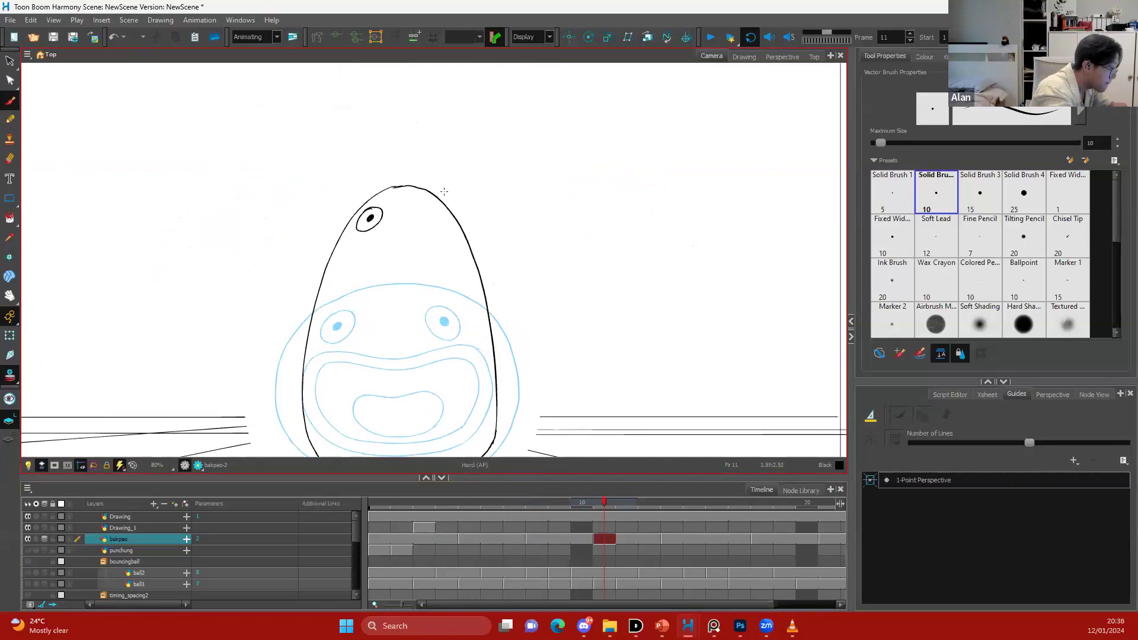
pyautogui.press('2')
pyautogui.press('s')
pyautogui.click(352, 223)
# Draw the mirrored tilted right eye with a filled pupil on the stretched bakpao at frame 11
pyautogui.hotkey('alt', 'b')
pyautogui.moveTo(415, 196); pyautogui.dragTo(420, 217)
pyautogui.scroll(1, 455, 231)
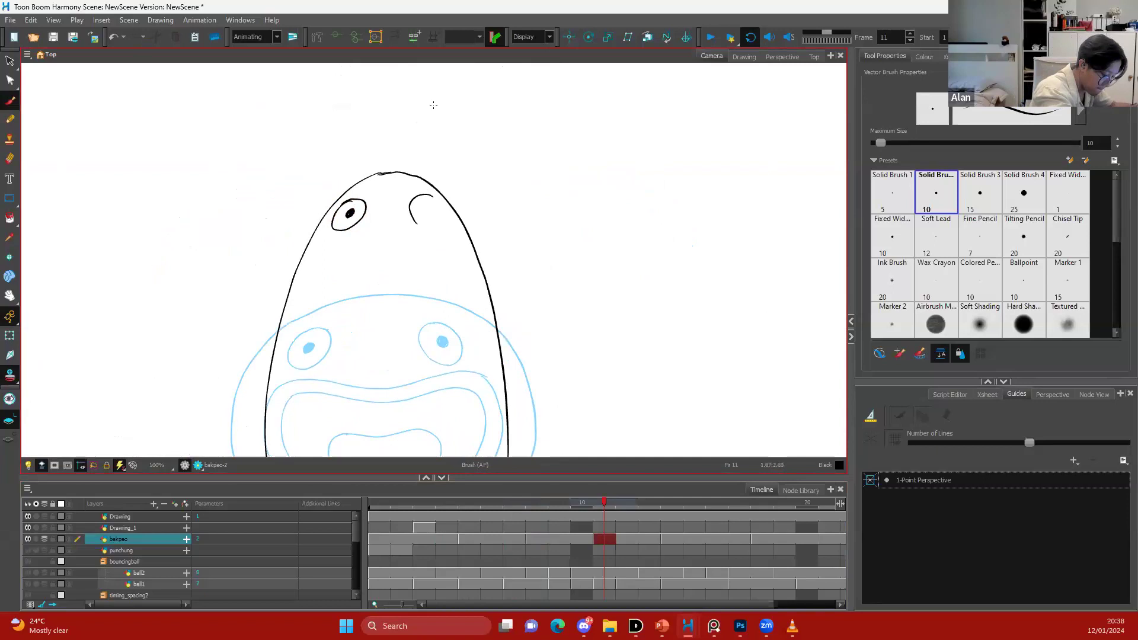
pyautogui.hotkey('ctrl', 'z')
pyautogui.moveTo(425, 180)
pyautogui.mouseDown()
pyautogui.moveTo(413, 209)
pyautogui.moveTo(432, 221)
pyautogui.mouseUp()
pyautogui.hotkey('ctrl', 'z')
pyautogui.moveTo(436, 221)
pyautogui.mouseDown()
pyautogui.moveTo(419, 214)
pyautogui.moveTo(413, 187)
pyautogui.moveTo(429, 203)
pyautogui.mouseUp()
pyautogui.scroll(-4, 469, 194)
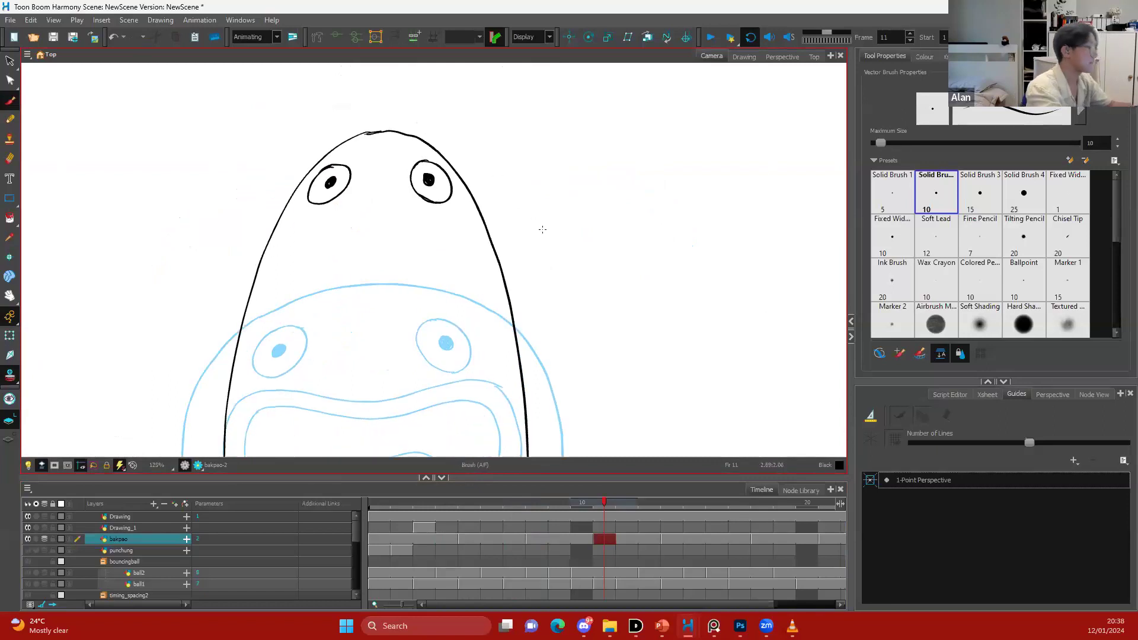
pyautogui.moveTo(560, 169); pyautogui.dragTo(574, 135)
# Draw a tall oval outer mouth outline below the eyes, nearly filling the stretched bakpao, and adjust its lower edge
pyautogui.press('2')
pyautogui.moveTo(406, 188)
pyautogui.mouseDown()
pyautogui.moveTo(352, 330)
pyautogui.moveTo(369, 406)
pyautogui.mouseUp()
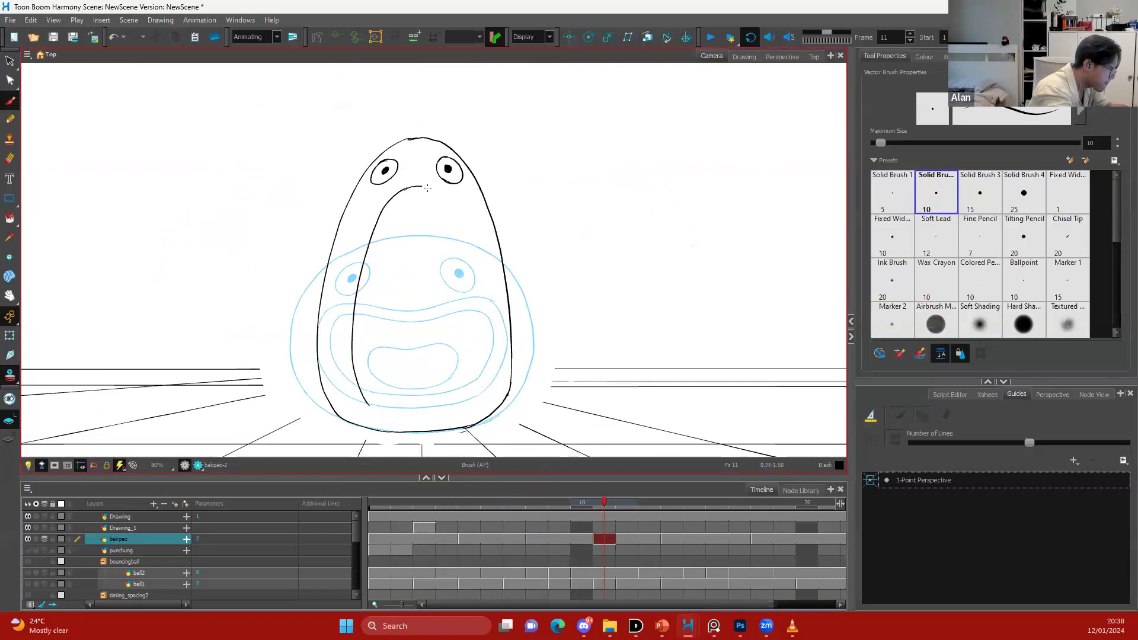
pyautogui.moveTo(409, 185); pyautogui.dragTo(444, 208)
pyautogui.hotkey('ctrl', 'z')
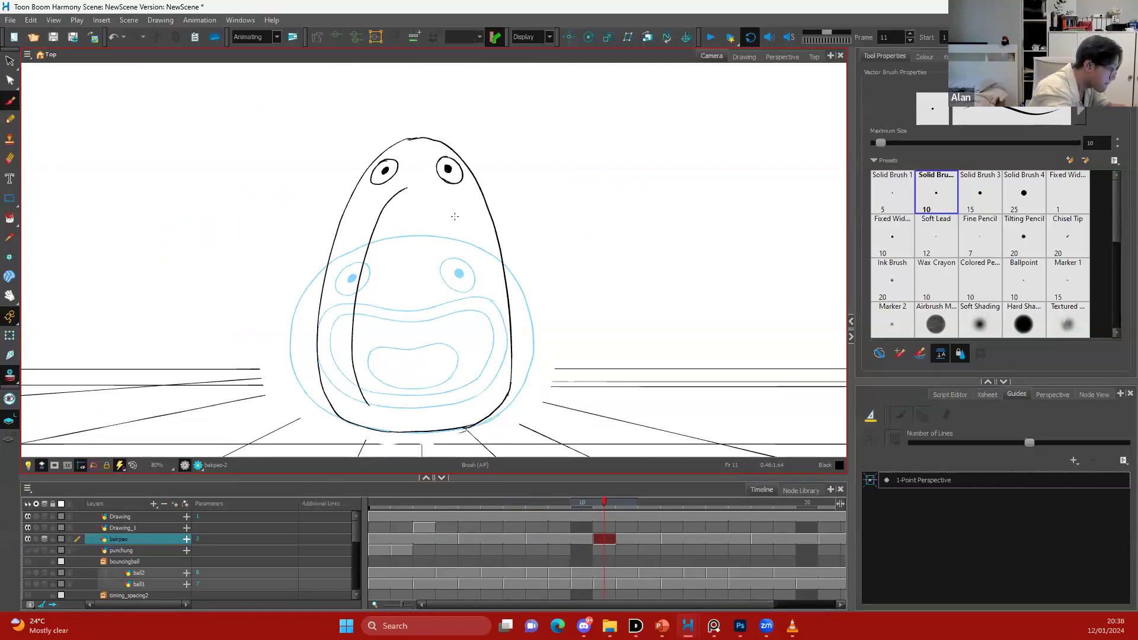
pyautogui.moveTo(428, 188); pyautogui.dragTo(472, 397)
pyautogui.moveTo(366, 402)
pyautogui.mouseDown()
pyautogui.moveTo(426, 418)
pyautogui.moveTo(471, 396)
pyautogui.mouseUp()
pyautogui.press('s')
pyautogui.click(415, 417)
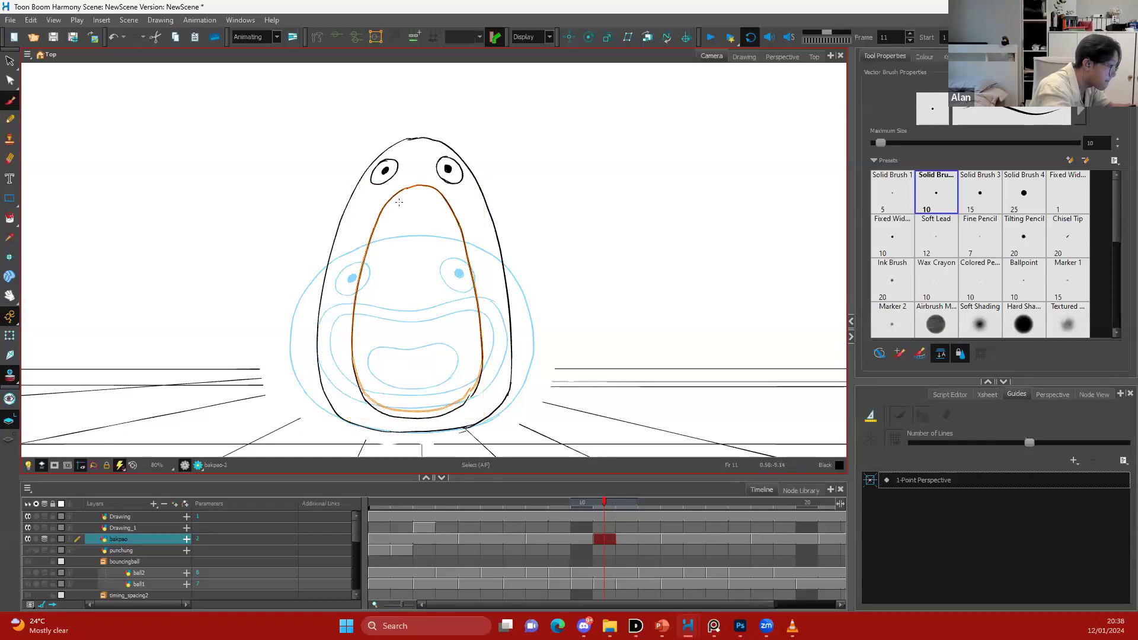
# Draw a parallel inner outline inside the tall mouth to form the lips
pyautogui.hotkey('alt', 'b')
pyautogui.moveTo(413, 200); pyautogui.dragTo(391, 224)
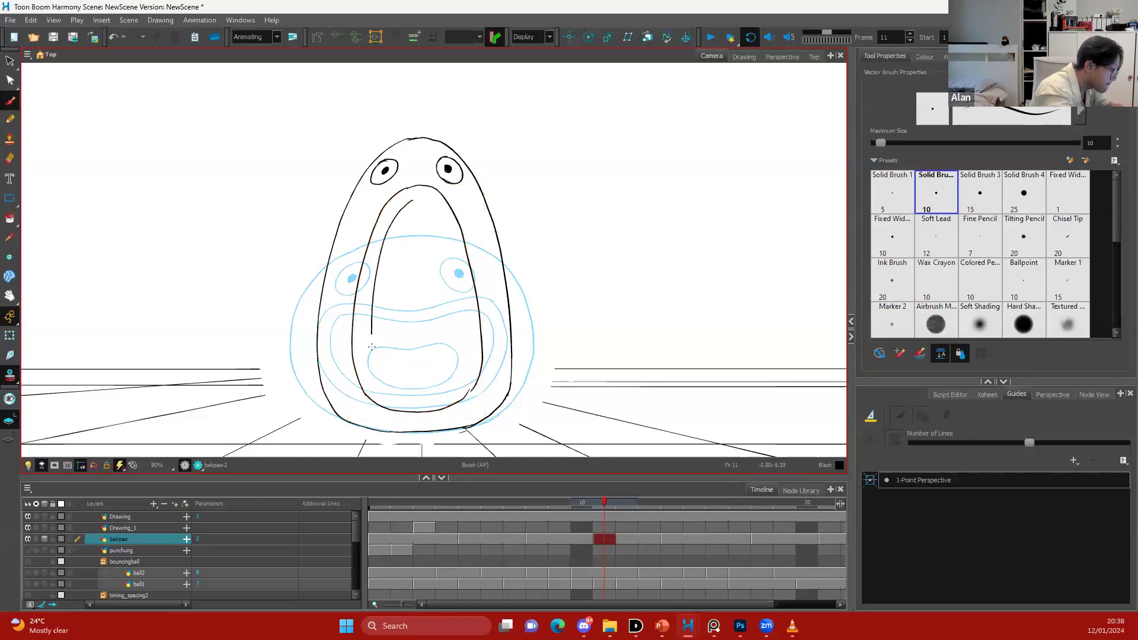
pyautogui.moveTo(377, 377); pyautogui.dragTo(376, 271)
pyautogui.moveTo(368, 351); pyautogui.dragTo(384, 392)
pyautogui.moveTo(425, 198)
pyautogui.mouseDown()
pyautogui.moveTo(459, 273)
pyautogui.moveTo(465, 349)
pyautogui.moveTo(444, 399)
pyautogui.moveTo(405, 397)
pyautogui.moveTo(460, 378)
pyautogui.mouseUp()
pyautogui.moveTo(477, 335); pyautogui.dragTo(472, 330)
pyautogui.moveTo(496, 146); pyautogui.dragTo(495, 132)
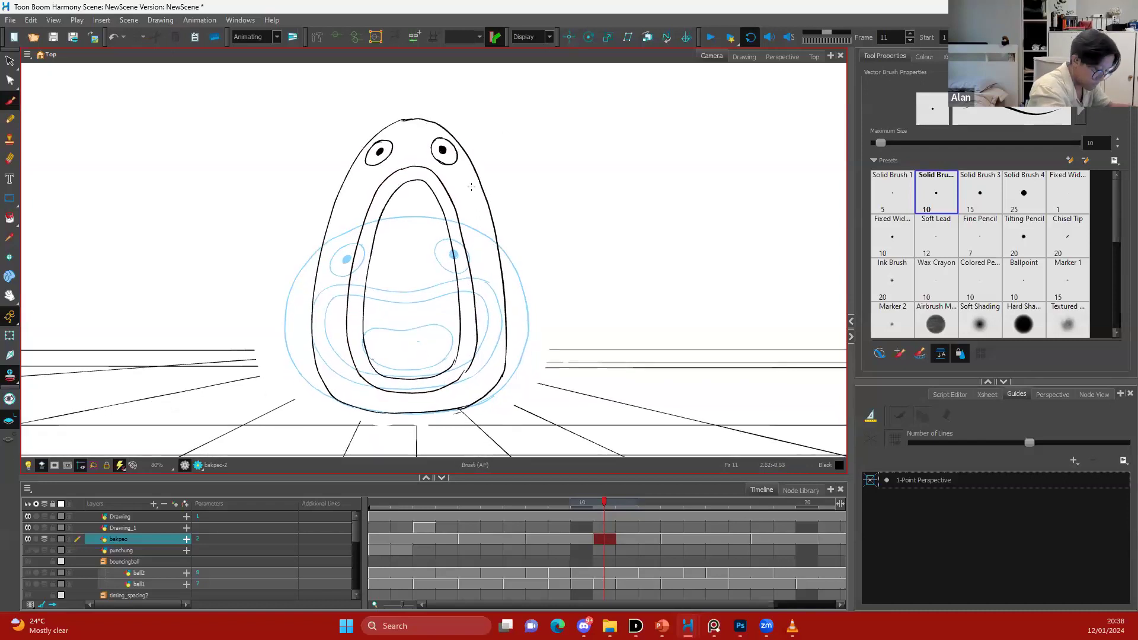
# Draw a narrow tongue with a two-lobed top inside the tall open mouth at frame 11
pyautogui.moveTo(393, 265)
pyautogui.mouseDown()
pyautogui.moveTo(389, 341)
pyautogui.moveTo(409, 273)
pyautogui.moveTo(388, 349)
pyautogui.moveTo(409, 362)
pyautogui.mouseUp()
pyautogui.hotkey('ctrl', 'z')
pyautogui.moveTo(434, 270); pyautogui.dragTo(436, 333)
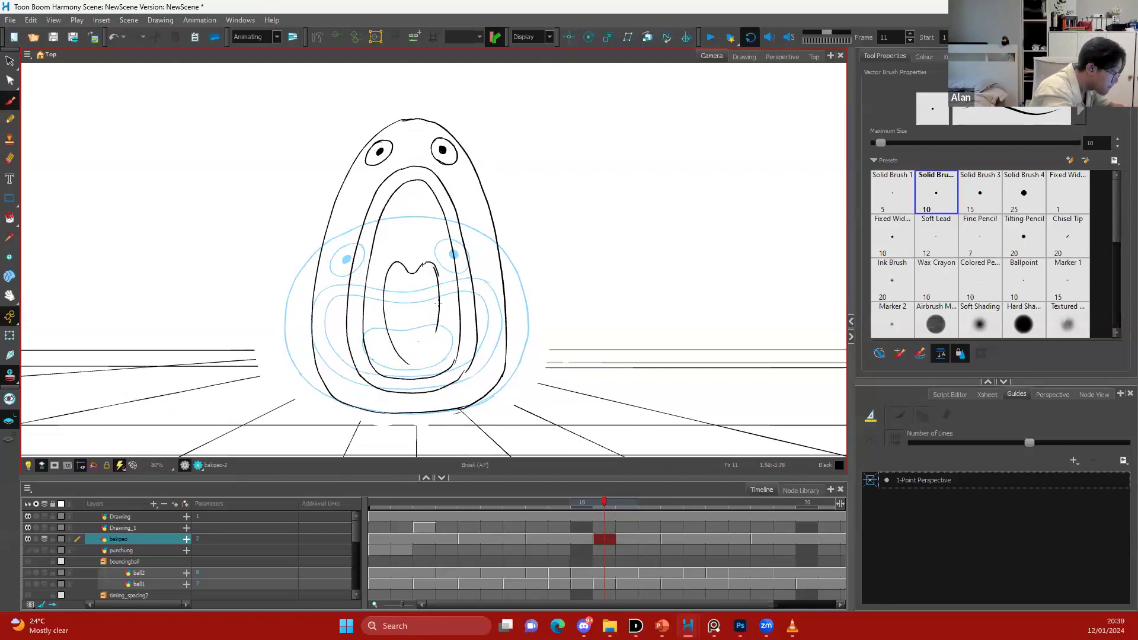
pyautogui.hotkey('ctrl', 'z')
pyautogui.moveTo(437, 326); pyautogui.dragTo(409, 364)
pyautogui.press('space')
pyautogui.moveTo(463, 273); pyautogui.dragTo(456, 282)
# Turn off the bakpao layer's onion skin and step through the frames to review the change from rounded to stretched face
pyautogui.press('1')
pyautogui.press('1')
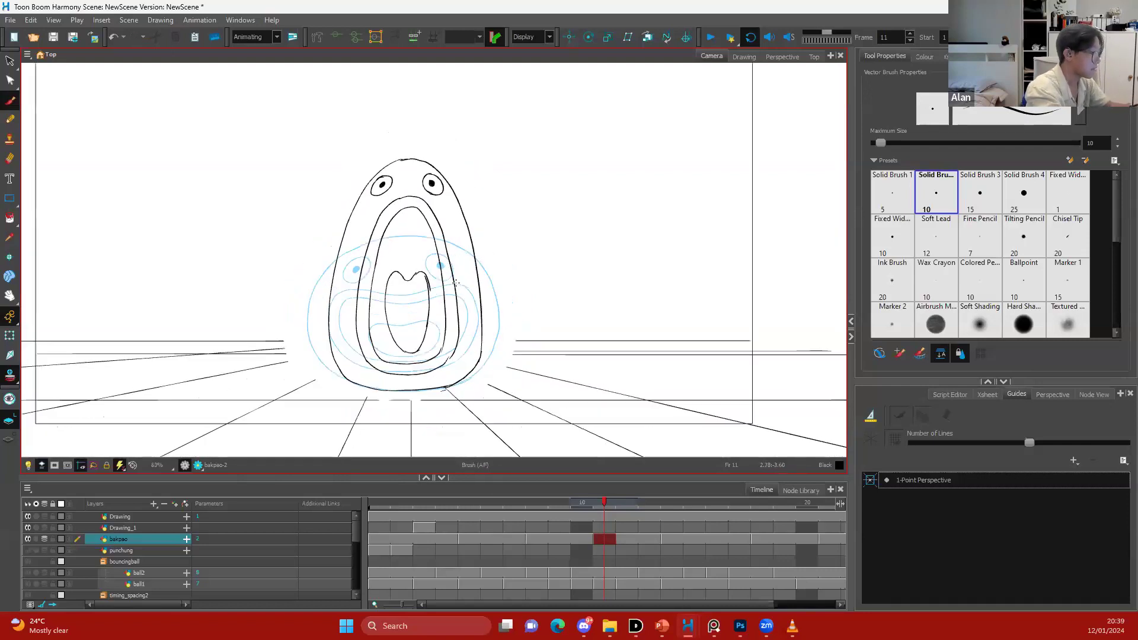
pyautogui.press('.')
pyautogui.click(44, 539)
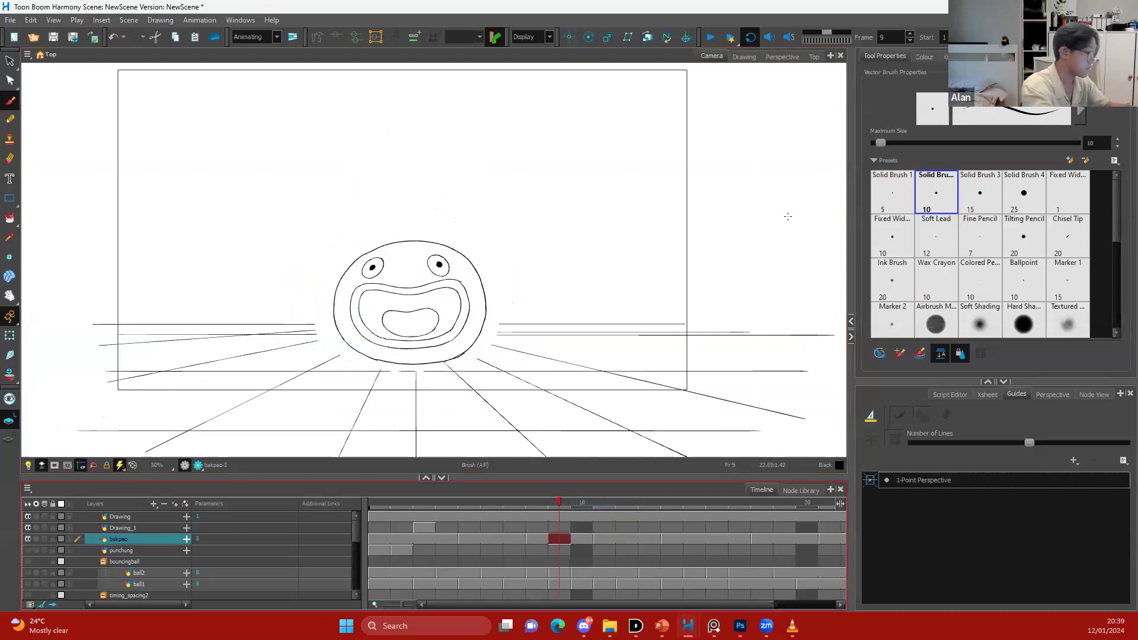
pyautogui.press('.')
pyautogui.press('.')
pyautogui.press('.')
pyautogui.press('.')
pyautogui.press('.')
pyautogui.press('.')
pyautogui.press('.')
pyautogui.press('.')
pyautogui.press('.')
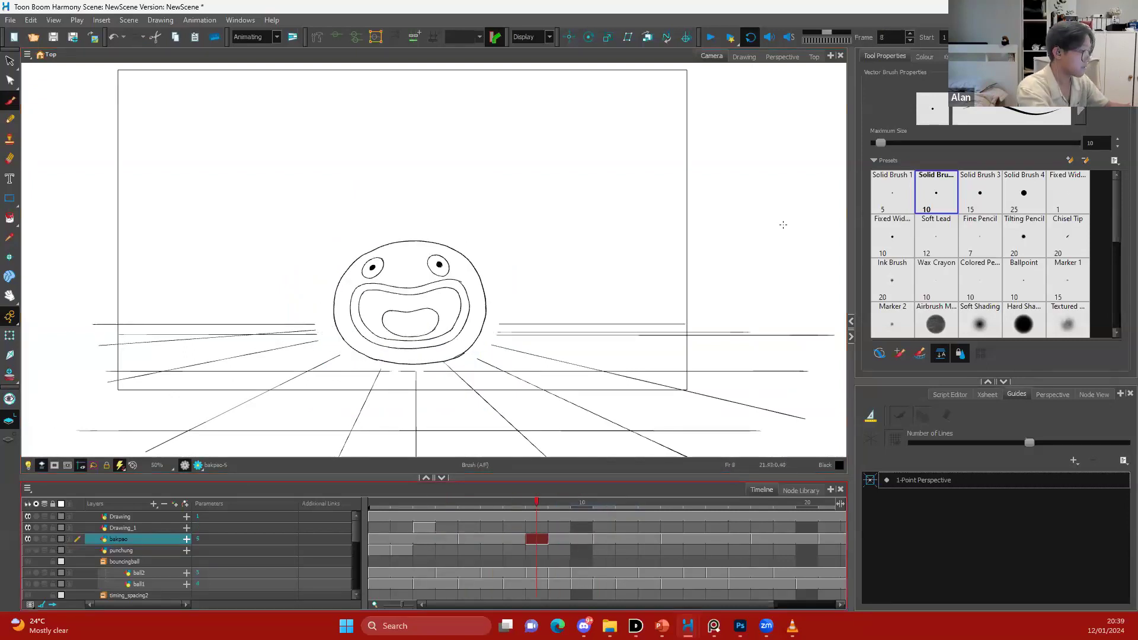
pyautogui.press('.')
pyautogui.press('.')
# Select the entire bakpao drawing at frame 11 and stretch it slightly taller
pyautogui.hotkey('ctrl', 'a')
pyautogui.click(606, 516)
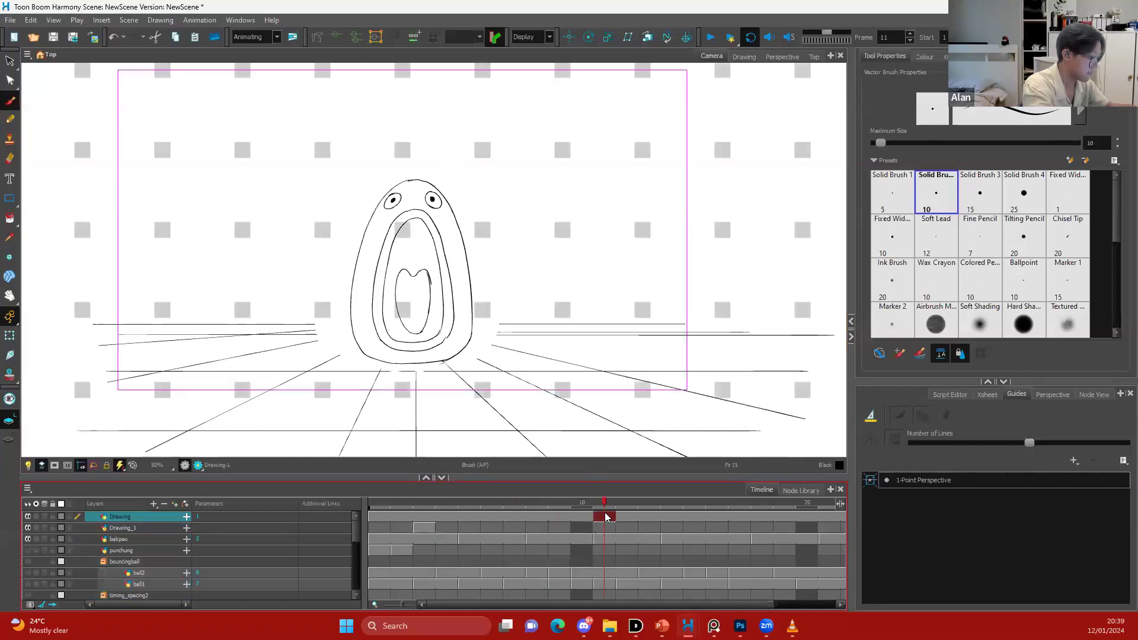
pyautogui.click(606, 538)
pyautogui.hotkey('ctrl', 'a')
pyautogui.moveTo(412, 168); pyautogui.dragTo(414, 157)
# Go to frame 14, turn on onion skin and draw a tilted left eye with a filled pupil inside the egg-shaped bakpao
pyautogui.press(',')
pyautogui.press('.')
pyautogui.press('.')
pyautogui.press('.')
pyautogui.press('.')
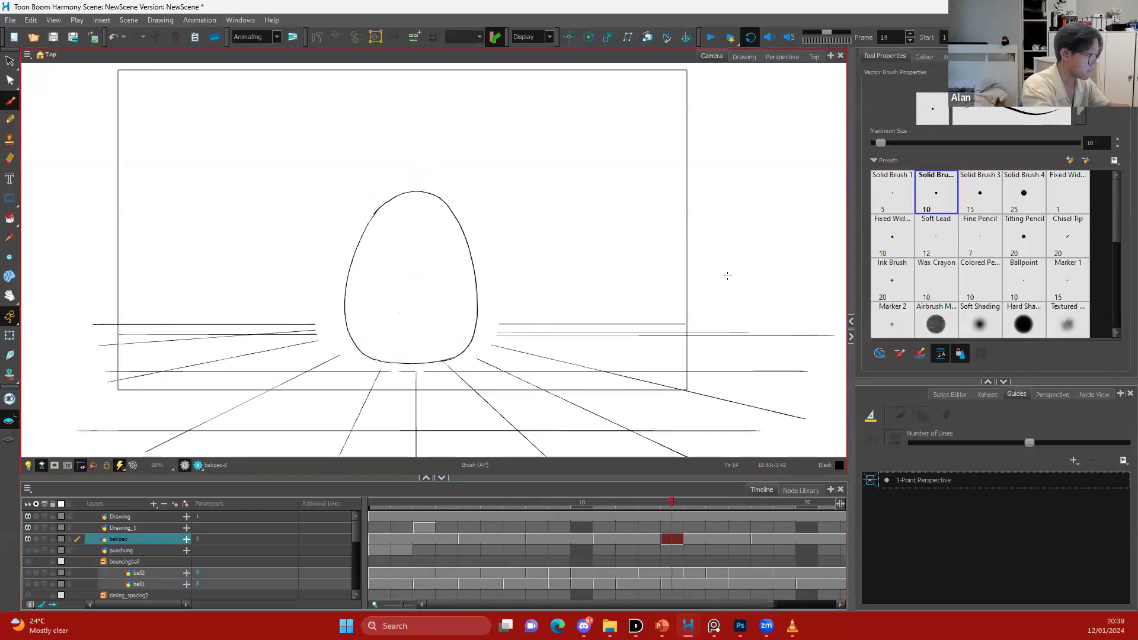
pyautogui.hotkey('alt', 'o')
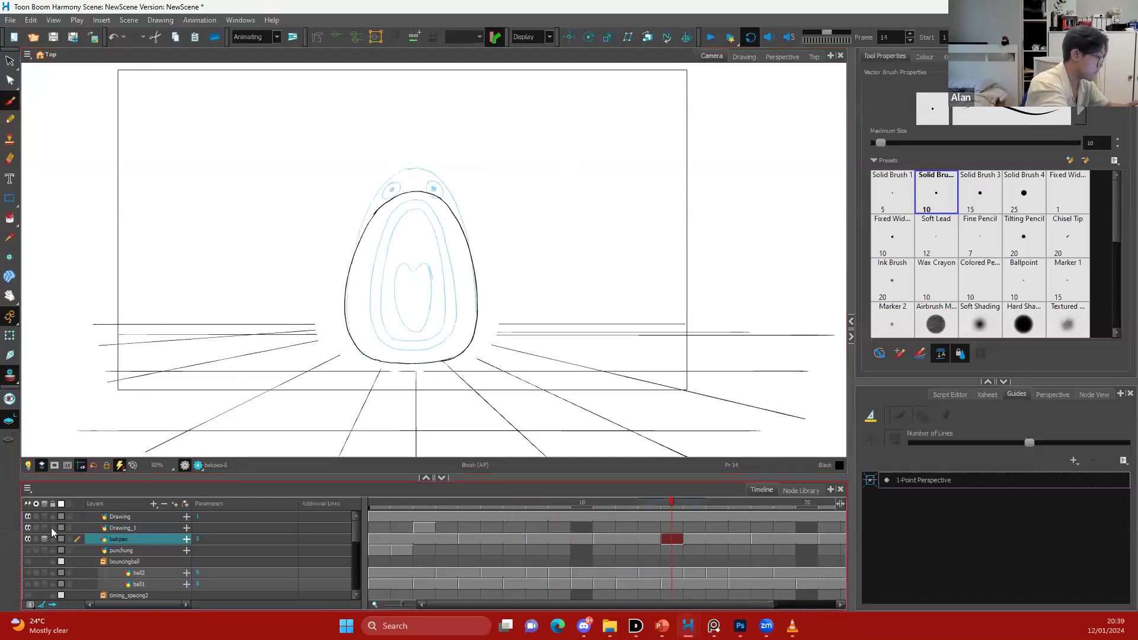
pyautogui.hotkey('alt', 's')
pyautogui.click(481, 244)
pyautogui.moveTo(480, 278); pyautogui.dragTo(474, 257)
pyautogui.press('space')
pyautogui.moveTo(515, 212); pyautogui.dragTo(519, 223)
pyautogui.press('2')
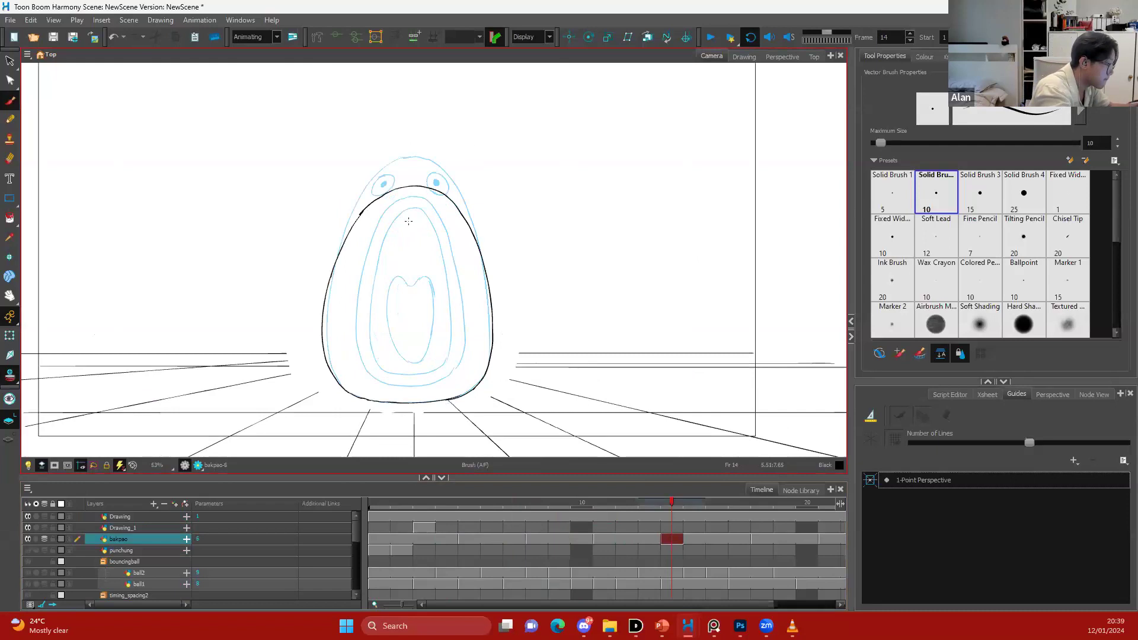
pyautogui.press('2')
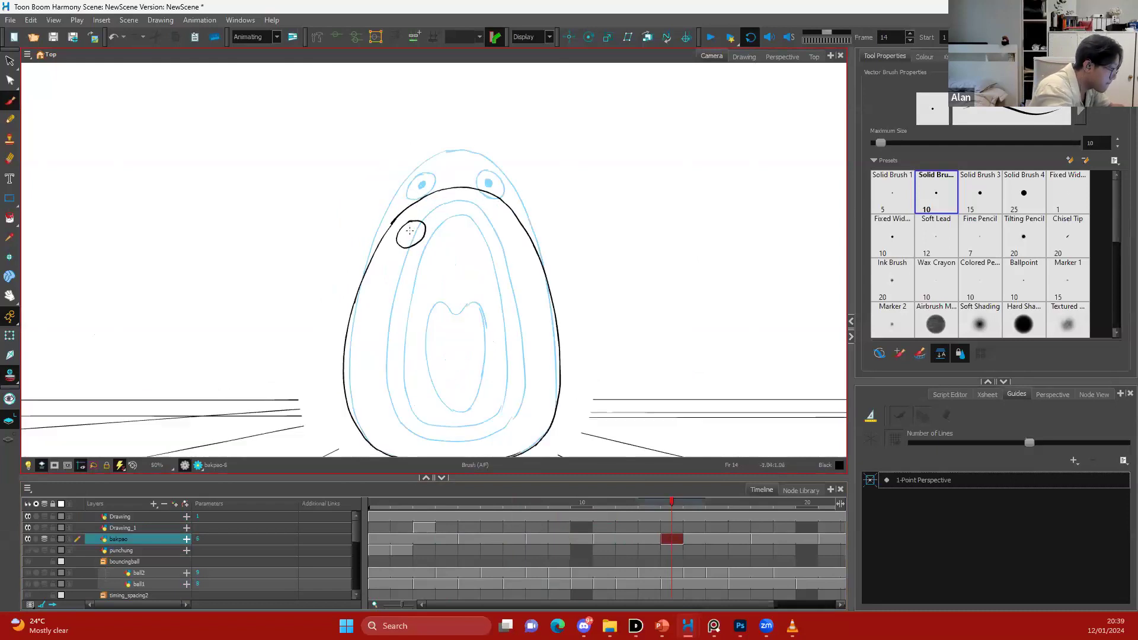
pyautogui.scroll(3, 409, 232)
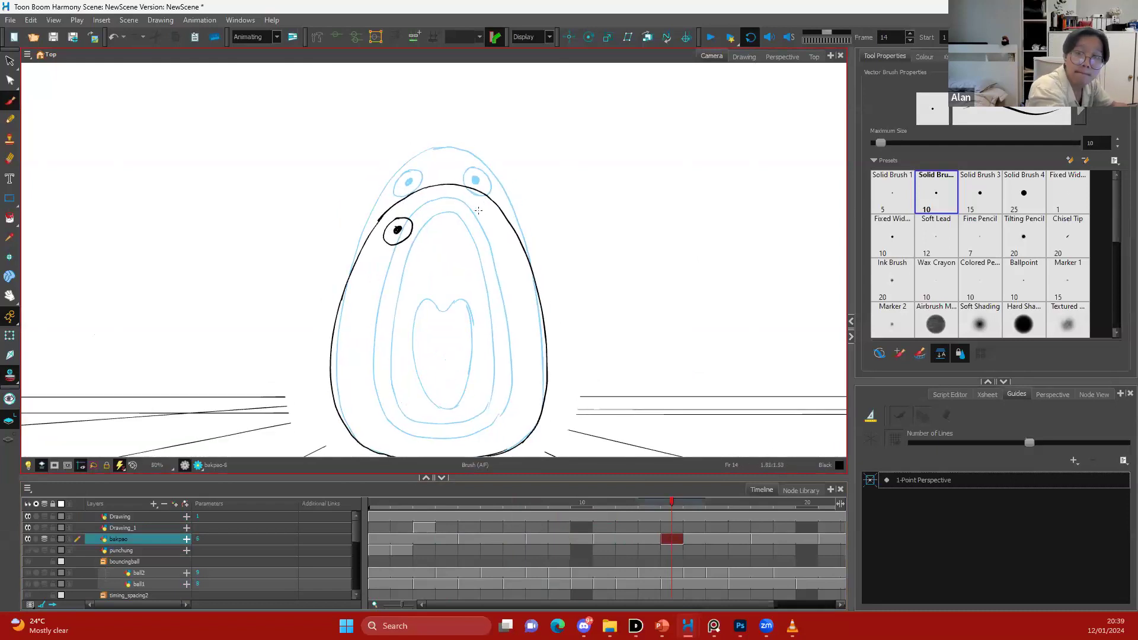
pyautogui.moveTo(406, 232); pyautogui.dragTo(399, 237)
# Draw the matching right eye with a filled pupil at frame 14 and adjust the placement of both eyes
pyautogui.moveTo(504, 224)
pyautogui.mouseDown()
pyautogui.moveTo(486, 239)
pyautogui.moveTo(499, 237)
pyautogui.mouseUp()
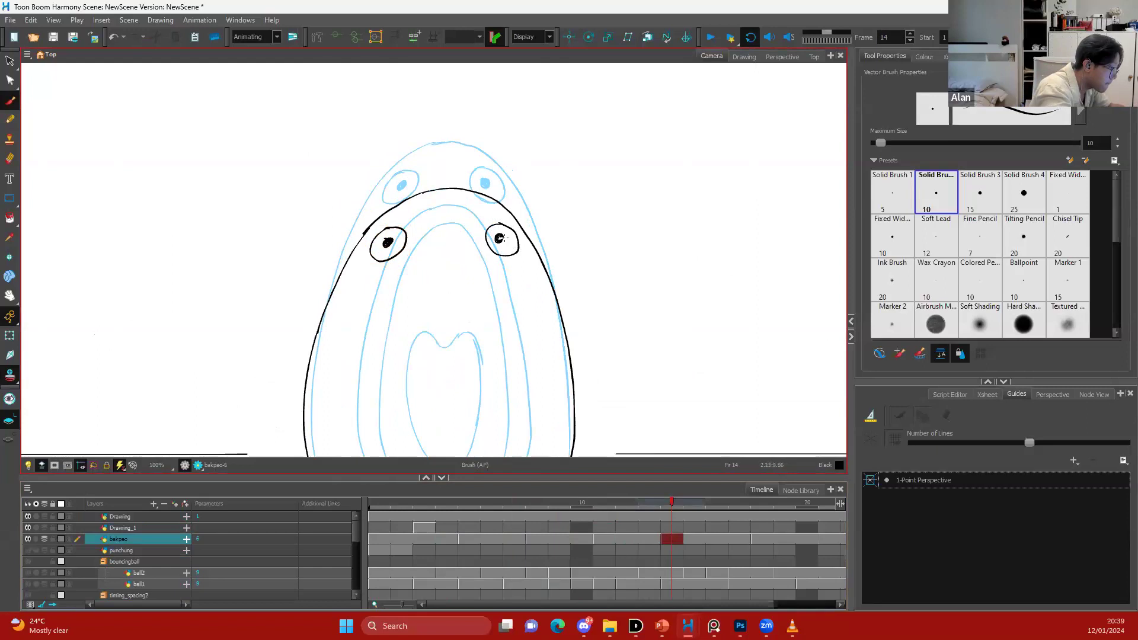
pyautogui.hotkey('ctrl', 'z')
pyautogui.press('s')
pyautogui.moveTo(504, 239); pyautogui.dragTo(505, 226)
pyautogui.click(507, 228)
pyautogui.click(418, 221)
pyautogui.moveTo(417, 221); pyautogui.dragTo(393, 233)
pyautogui.press('space')
pyautogui.moveTo(558, 154); pyautogui.dragTo(558, 146)
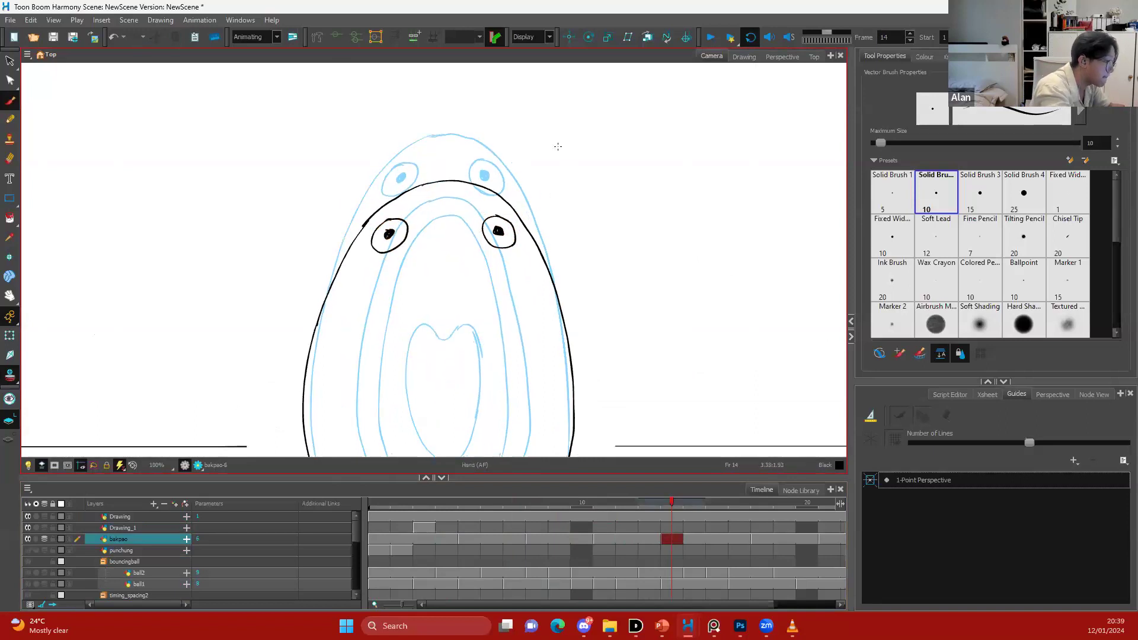
# Draw the left side of a wide oval outer mouth outline below the eyes at frame 14
pyautogui.press('.')
pyautogui.moveTo(445, 162)
pyautogui.mouseDown()
pyautogui.moveTo(393, 216)
pyautogui.moveTo(375, 261)
pyautogui.mouseUp()
pyautogui.hotkey('ctrl', 'z')
pyautogui.moveTo(454, 164); pyautogui.dragTo(381, 251)
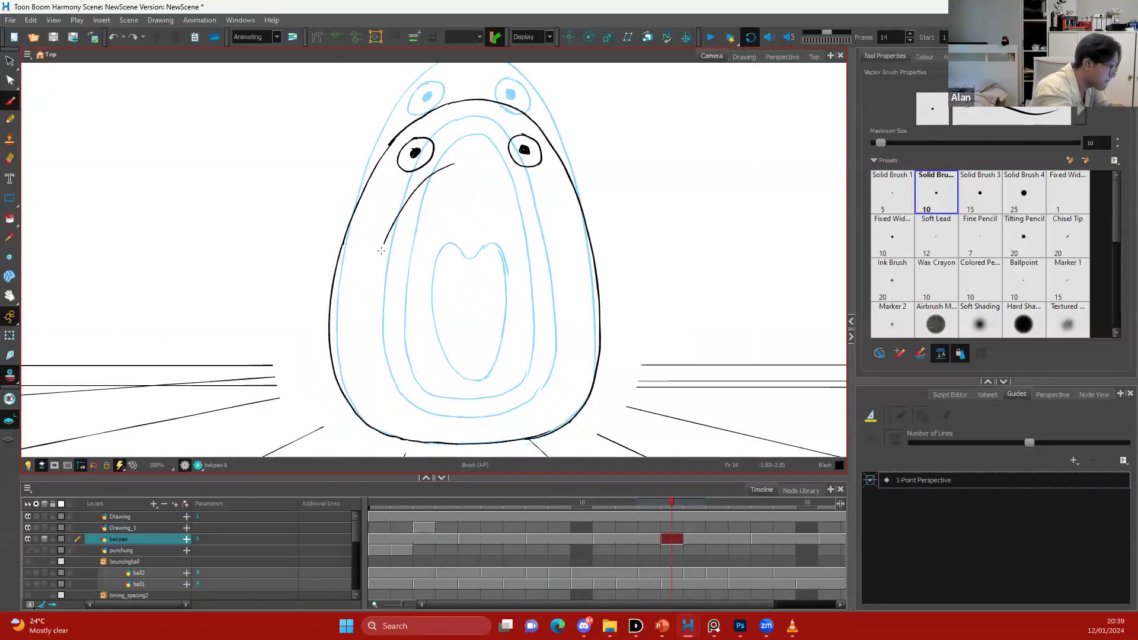
pyautogui.moveTo(367, 339)
pyautogui.mouseDown()
pyautogui.moveTo(381, 383)
pyautogui.moveTo(422, 414)
pyautogui.mouseUp()
# Draw the top and right side of the outer mouth outline at frame 14, redoing uneven strokes
pyautogui.moveTo(455, 162)
pyautogui.mouseDown()
pyautogui.moveTo(520, 178)
pyautogui.moveTo(552, 252)
pyautogui.mouseUp()
pyautogui.hotkey('ctrl', 'z')
pyautogui.moveTo(536, 201); pyautogui.dragTo(546, 220)
pyautogui.hotkey('ctrl', 'z')
pyautogui.hotkey('ctrl', 'z')
pyautogui.moveTo(522, 178); pyautogui.dragTo(551, 228)
pyautogui.hotkey('ctrl', 'z')
pyautogui.moveTo(517, 176)
pyautogui.mouseDown()
pyautogui.moveTo(554, 242)
pyautogui.moveTo(567, 347)
pyautogui.mouseUp()
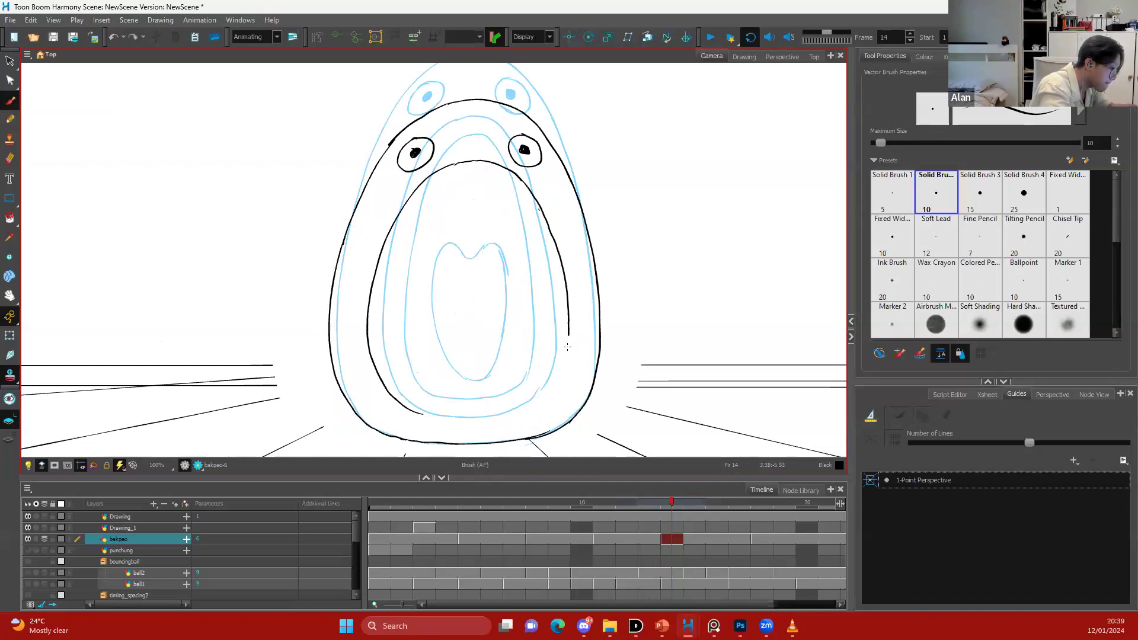
pyautogui.moveTo(524, 415)
pyautogui.mouseDown()
pyautogui.moveTo(568, 336)
pyautogui.moveTo(568, 296)
pyautogui.mouseUp()
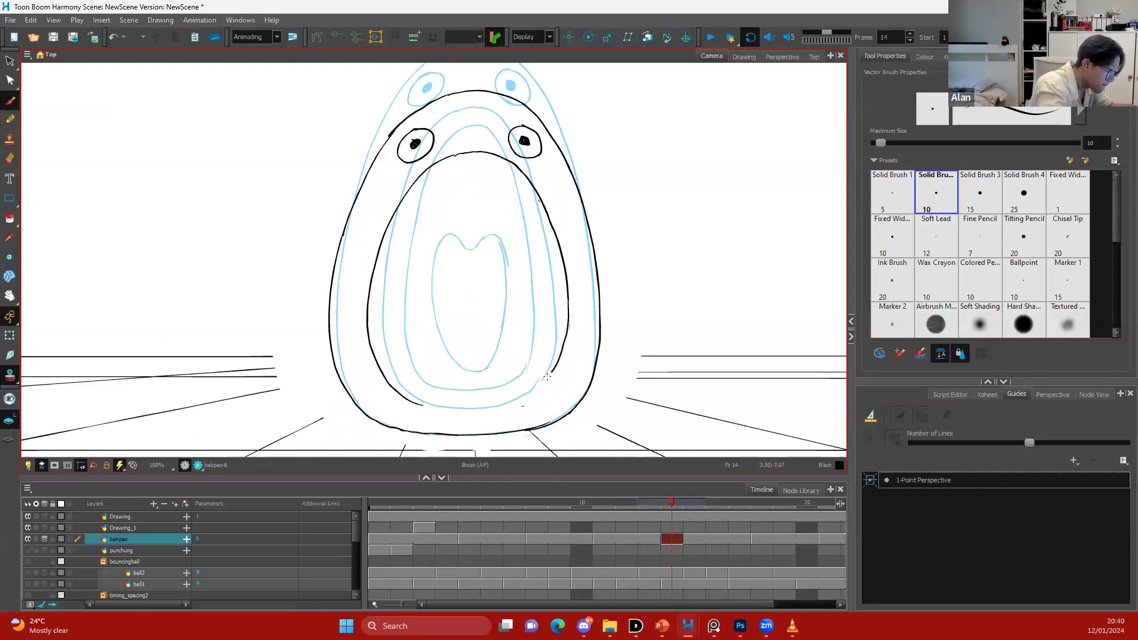
# Close the outer mouth outline along the bottom and adjust the shape of the finished oval
pyautogui.moveTo(417, 401); pyautogui.dragTo(437, 409)
pyautogui.moveTo(532, 389); pyautogui.dragTo(487, 409)
pyautogui.moveTo(508, 400)
pyautogui.mouseDown()
pyautogui.moveTo(564, 345)
pyautogui.moveTo(546, 379)
pyautogui.moveTo(492, 407)
pyautogui.mouseUp()
pyautogui.hotkey('alt', 's')
pyautogui.moveTo(541, 257)
pyautogui.mouseDown()
pyautogui.moveTo(521, 407)
pyautogui.moveTo(551, 278)
pyautogui.mouseUp()
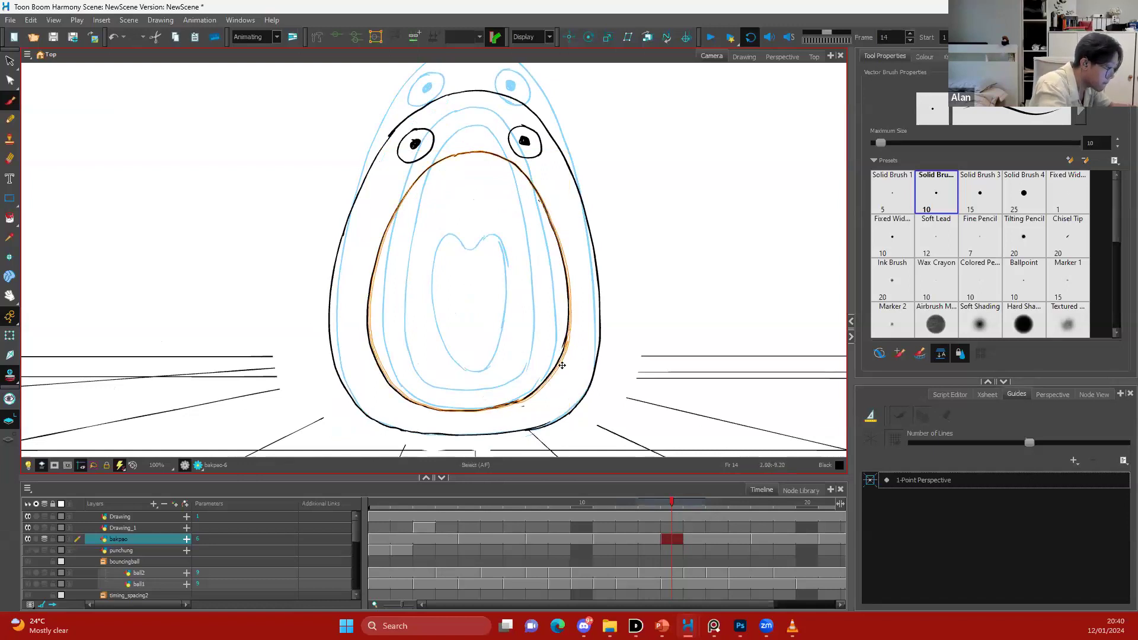
pyautogui.moveTo(561, 365); pyautogui.dragTo(563, 365)
pyautogui.press('space')
pyautogui.moveTo(621, 294)
pyautogui.mouseDown()
pyautogui.moveTo(626, 304)
pyautogui.moveTo(609, 313)
pyautogui.mouseUp()
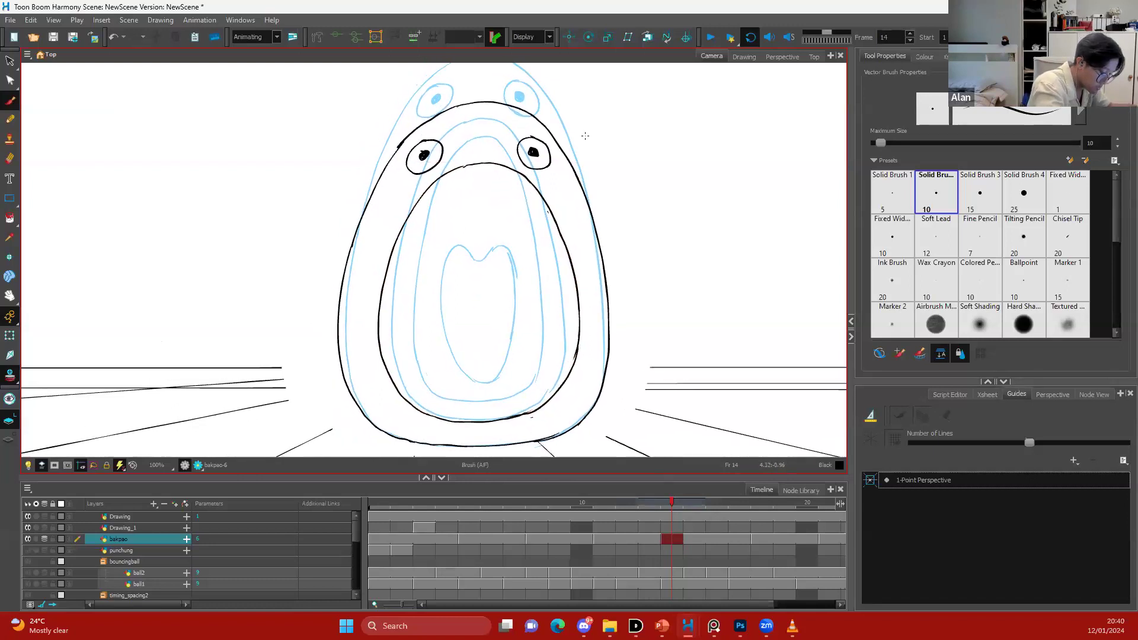
# Draw a parallel inner mouth outline at frame 14 to form the lips and adjust its lower edge
pyautogui.moveTo(414, 384)
pyautogui.mouseDown()
pyautogui.moveTo(469, 177)
pyautogui.moveTo(438, 208)
pyautogui.mouseUp()
pyautogui.keyDown('ctrl'); pyautogui.click(434, 207); pyautogui.keyUp('ctrl')
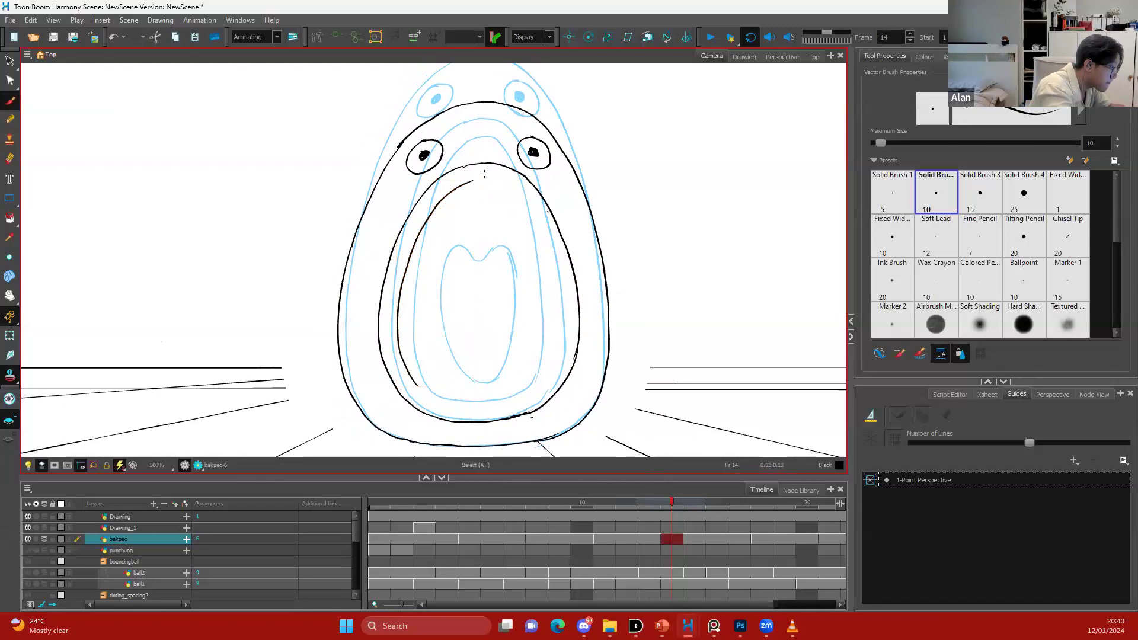
pyautogui.moveTo(544, 242)
pyautogui.mouseDown()
pyautogui.moveTo(558, 299)
pyautogui.moveTo(521, 269)
pyautogui.mouseUp()
pyautogui.hotkey('ctrl', 'z')
pyautogui.moveTo(515, 222); pyautogui.dragTo(533, 302)
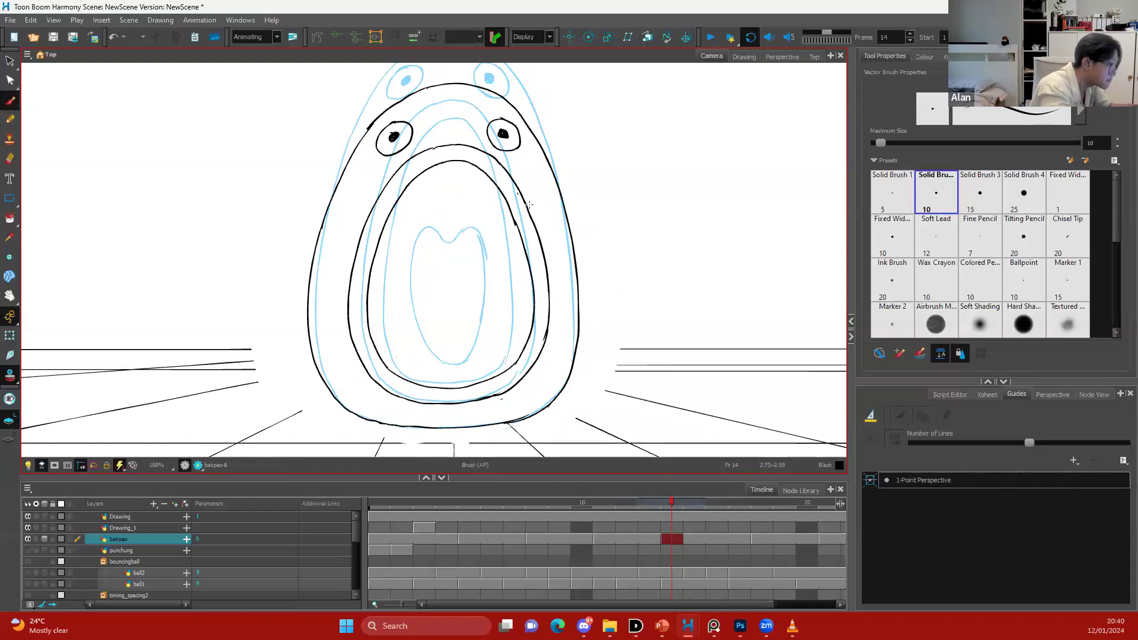
pyautogui.hotkey('alt', 's')
pyautogui.click(450, 387)
pyautogui.moveTo(449, 388); pyautogui.dragTo(449, 386)
pyautogui.keyDown('ctrl'); pyautogui.click(572, 257); pyautogui.keyUp('ctrl')
# Draw a rounded tongue with a notched upper edge inside the open mouth at frame 14
pyautogui.moveTo(444, 253)
pyautogui.mouseDown()
pyautogui.moveTo(446, 235)
pyautogui.moveTo(407, 239)
pyautogui.moveTo(428, 229)
pyautogui.mouseUp()
pyautogui.hotkey('ctrl', 'z')
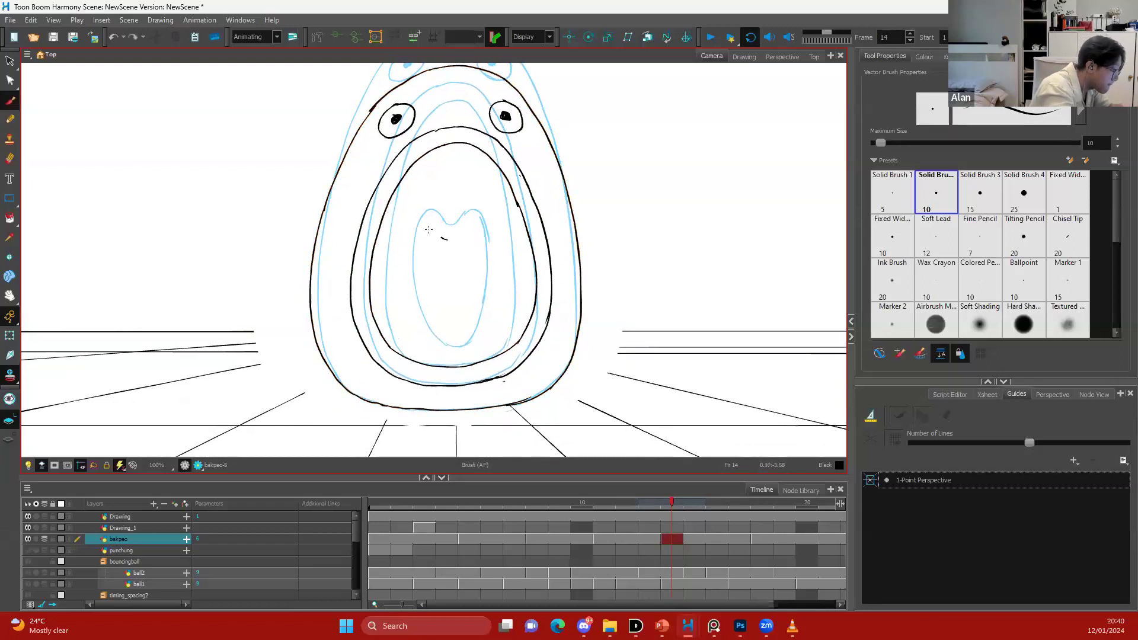
pyautogui.moveTo(414, 320); pyautogui.dragTo(438, 343)
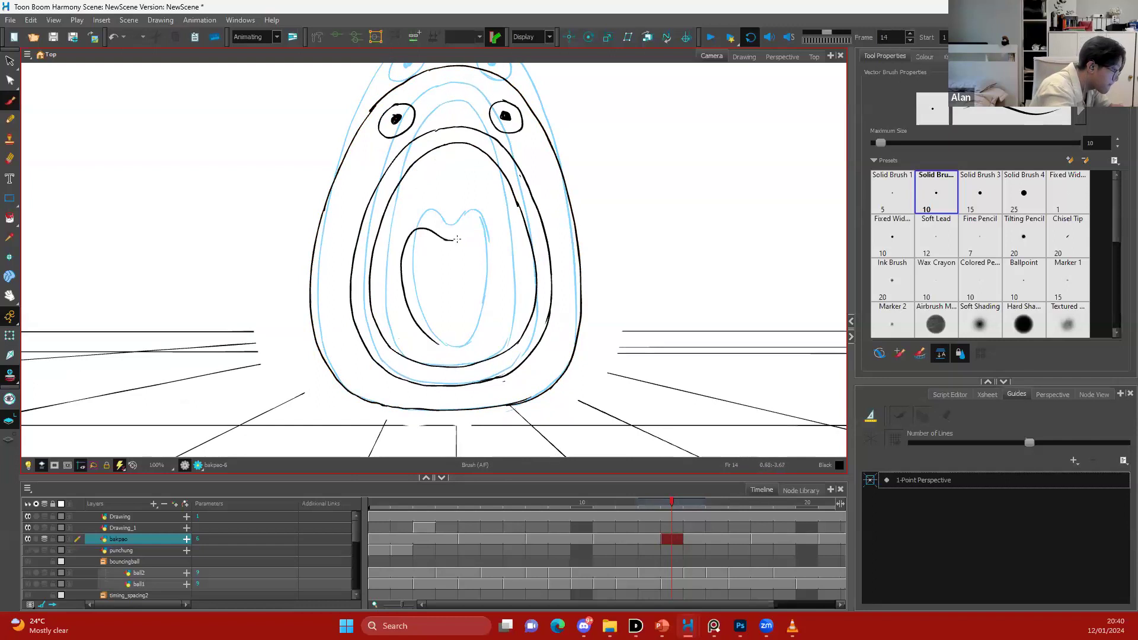
pyautogui.moveTo(496, 236)
pyautogui.mouseDown()
pyautogui.moveTo(505, 262)
pyautogui.moveTo(483, 335)
pyautogui.mouseUp()
pyautogui.hotkey('ctrl', 'z')
pyautogui.moveTo(490, 328); pyautogui.dragTo(483, 337)
pyautogui.hotkey('ctrl', 'z')
pyautogui.moveTo(497, 235)
pyautogui.mouseDown()
pyautogui.moveTo(504, 260)
pyautogui.moveTo(481, 338)
pyautogui.mouseUp()
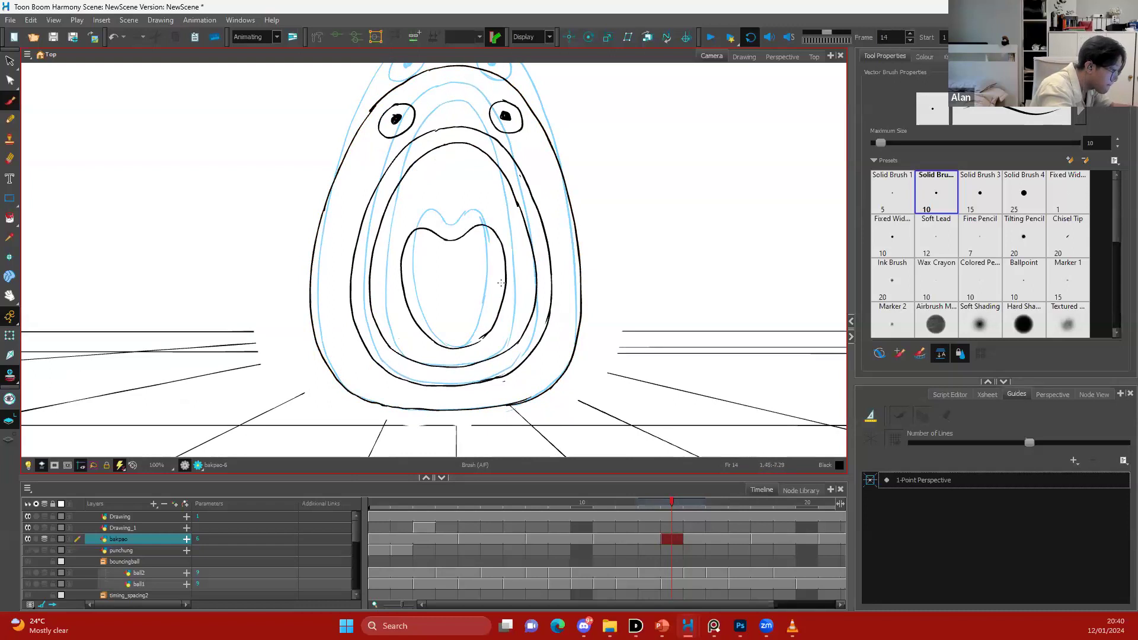
pyautogui.scroll(-2, 560, 237)
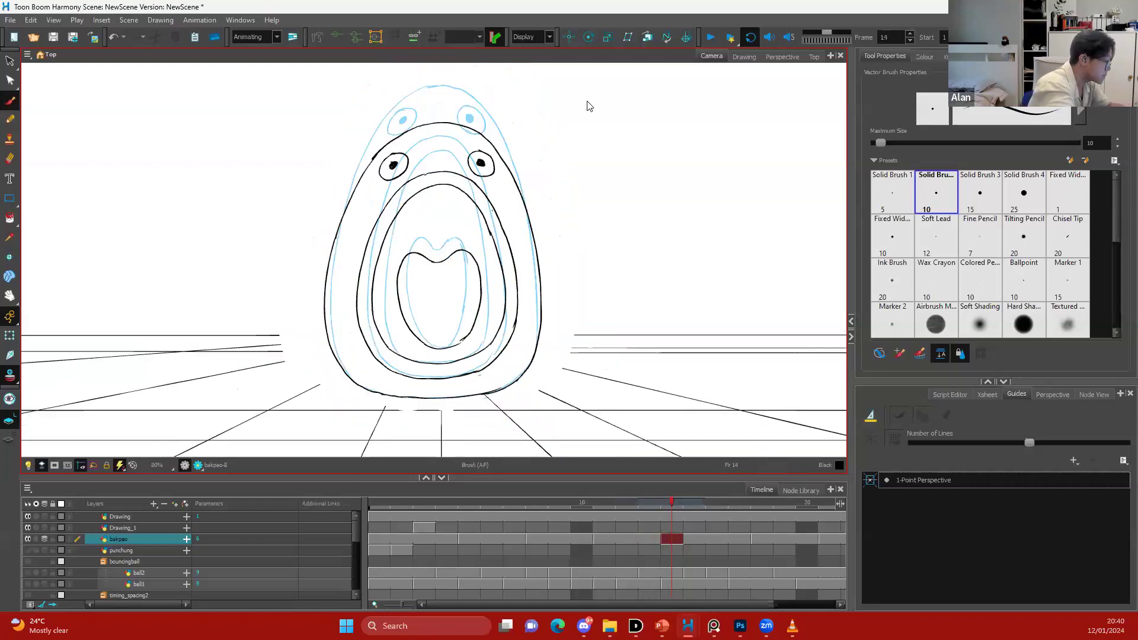
# Turn off onion skin and step through the bakpao frames after 14 to examine which drawings still lack a face
pyautogui.click(37, 515)
pyautogui.press('.')
pyautogui.press('.')
pyautogui.press('.')
pyautogui.press('.')
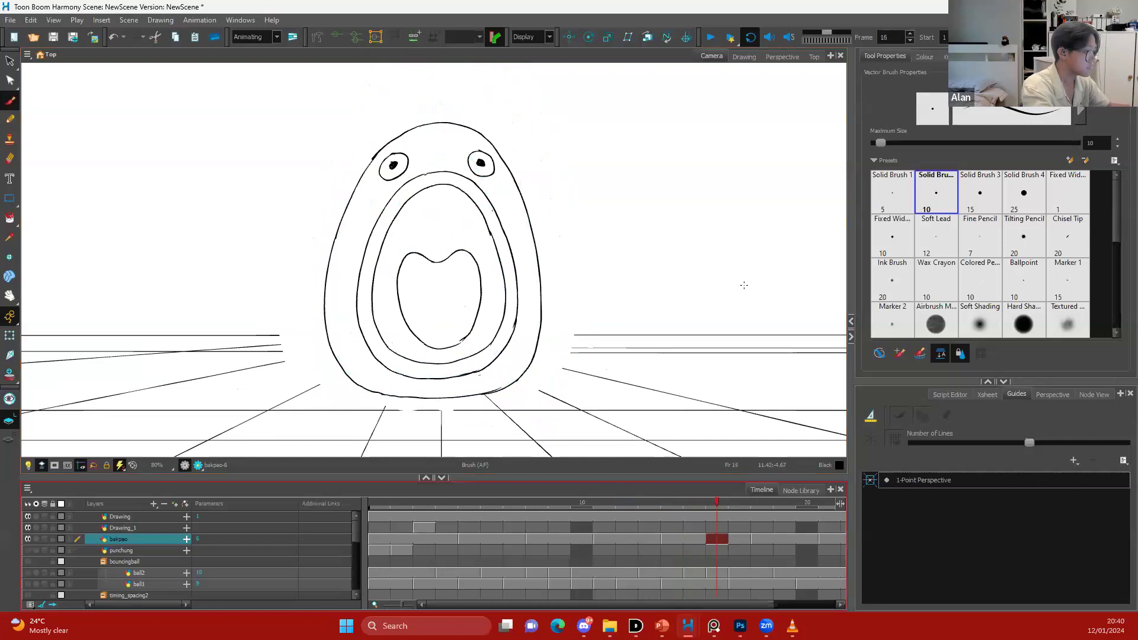
pyautogui.moveTo(487, 282); pyautogui.dragTo(491, 259)
pyautogui.scroll(2, 434, 259)
pyautogui.press(',')
pyautogui.press('.')
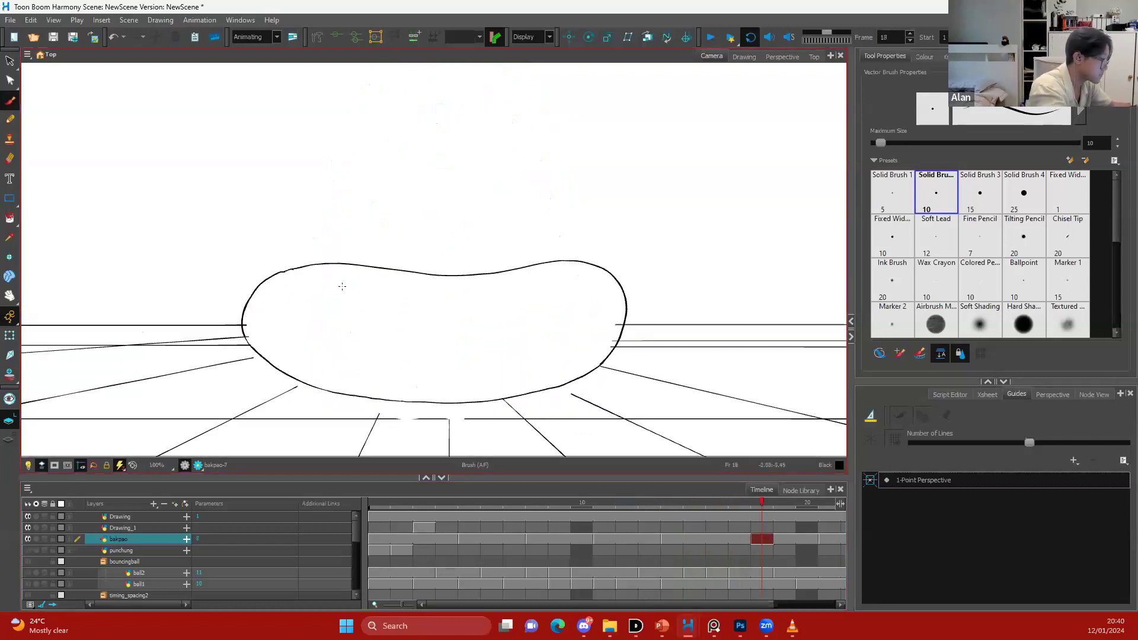
pyautogui.press('.')
pyautogui.press('.')
pyautogui.press('.')
pyautogui.press(',')
# Copy the eyes and smile from the bakpao drawing at frame 2 and paste them into the drawing at frame 21
pyautogui.click(405, 502)
pyautogui.press('s')
pyautogui.moveTo(497, 251)
pyautogui.mouseDown()
pyautogui.moveTo(397, 236)
pyautogui.moveTo(557, 333)
pyautogui.mouseUp()
pyautogui.hotkey('alt', 'b')
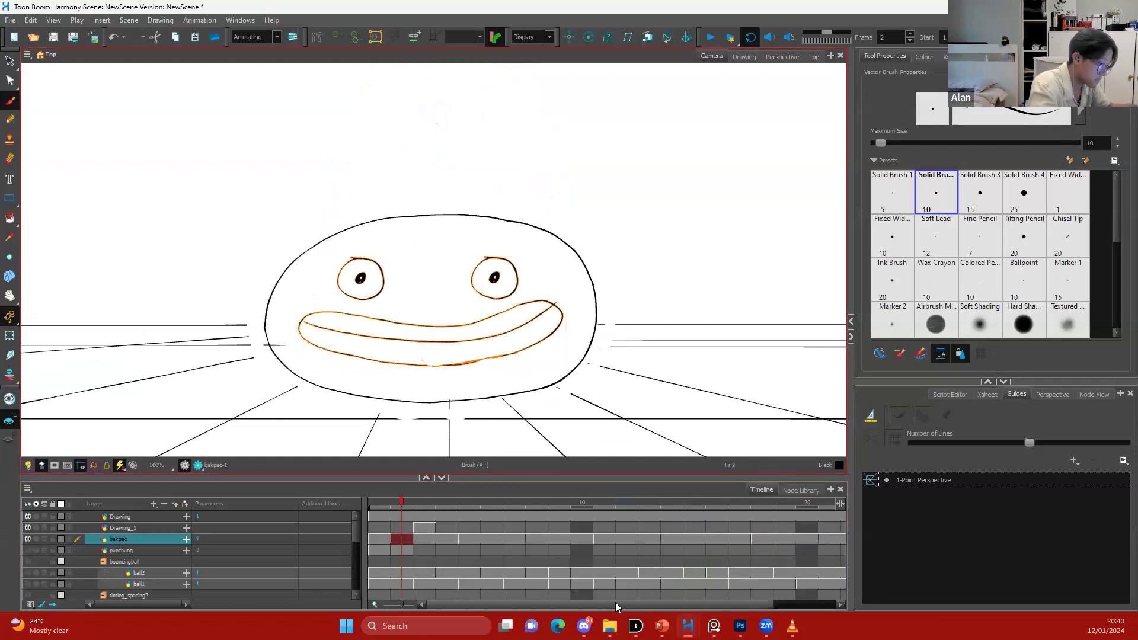
pyautogui.moveTo(615, 604); pyautogui.dragTo(735, 604)
pyautogui.click(743, 539)
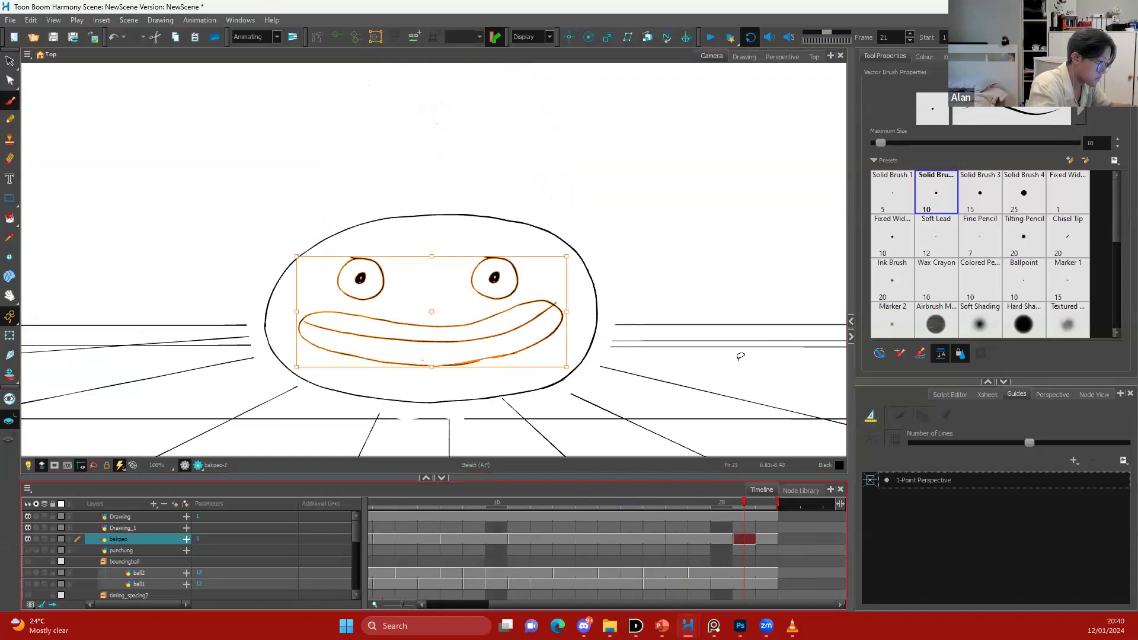
# Draw flattened, slanted eyes with filled pupils on the squashed bakpao at frame 20, using onion skin as reference
pyautogui.press(',')
pyautogui.click(44, 539)
pyautogui.scroll(1, 377, 291)
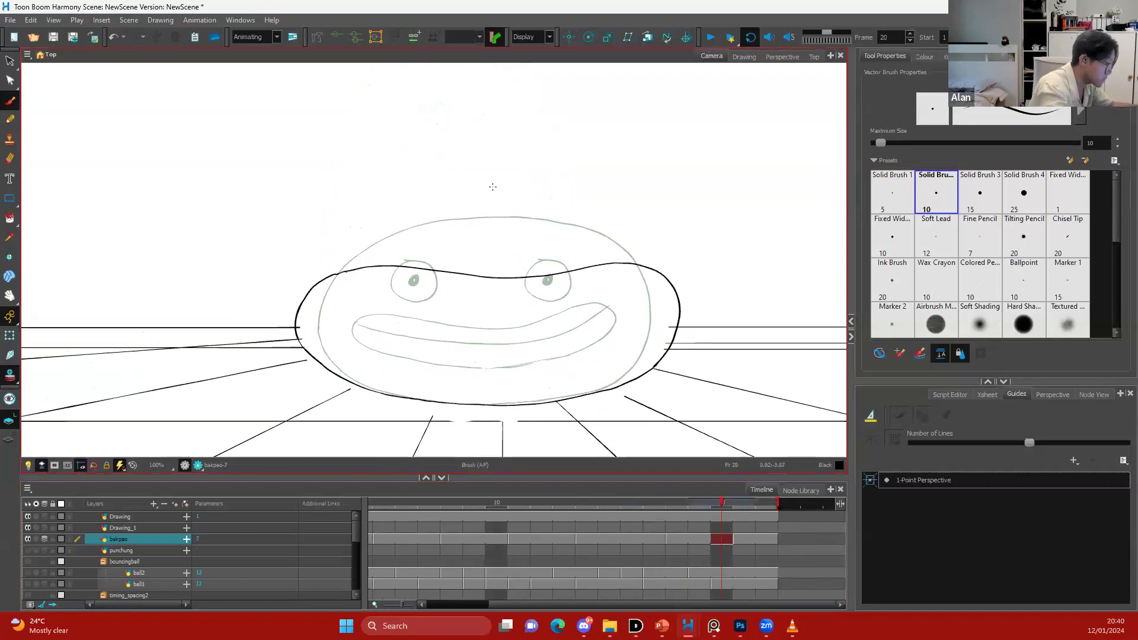
pyautogui.moveTo(385, 318)
pyautogui.mouseDown()
pyautogui.moveTo(431, 313)
pyautogui.moveTo(411, 308)
pyautogui.mouseUp()
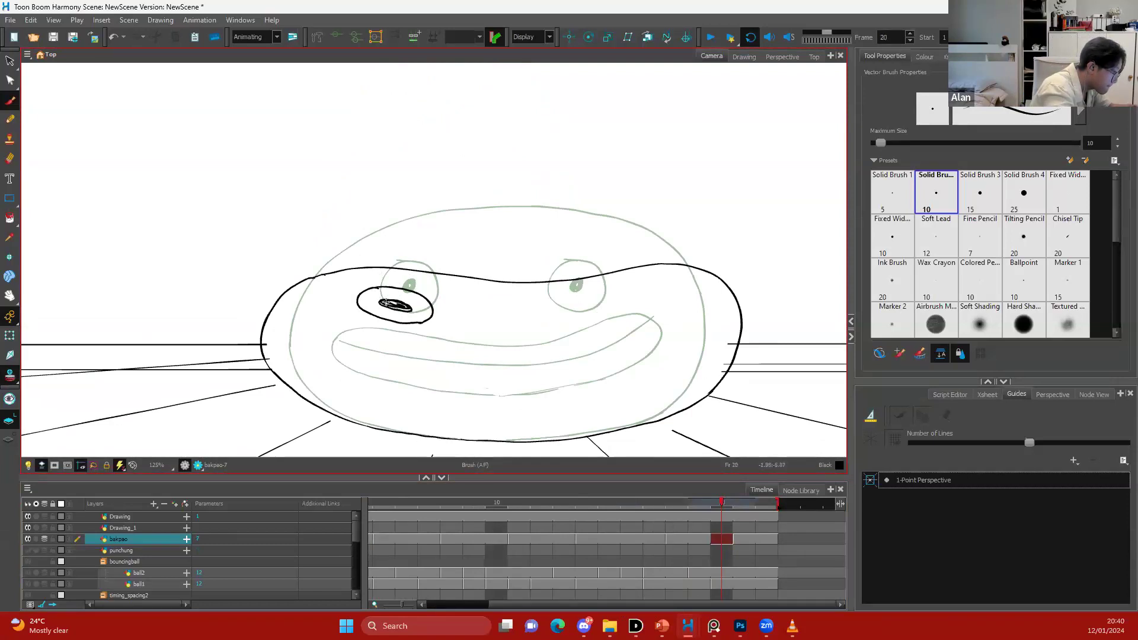
pyautogui.moveTo(606, 288); pyautogui.dragTo(550, 278)
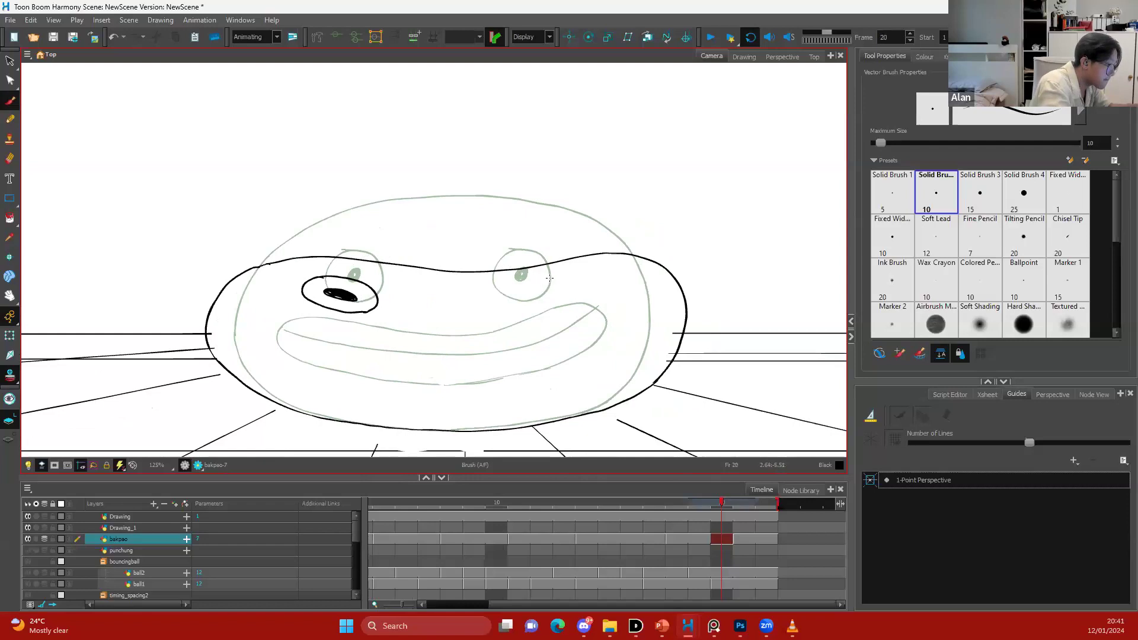
pyautogui.moveTo(494, 300)
pyautogui.mouseDown()
pyautogui.moveTo(512, 313)
pyautogui.moveTo(595, 277)
pyautogui.mouseUp()
pyautogui.press('.')
pyautogui.press('1')
pyautogui.press('2')
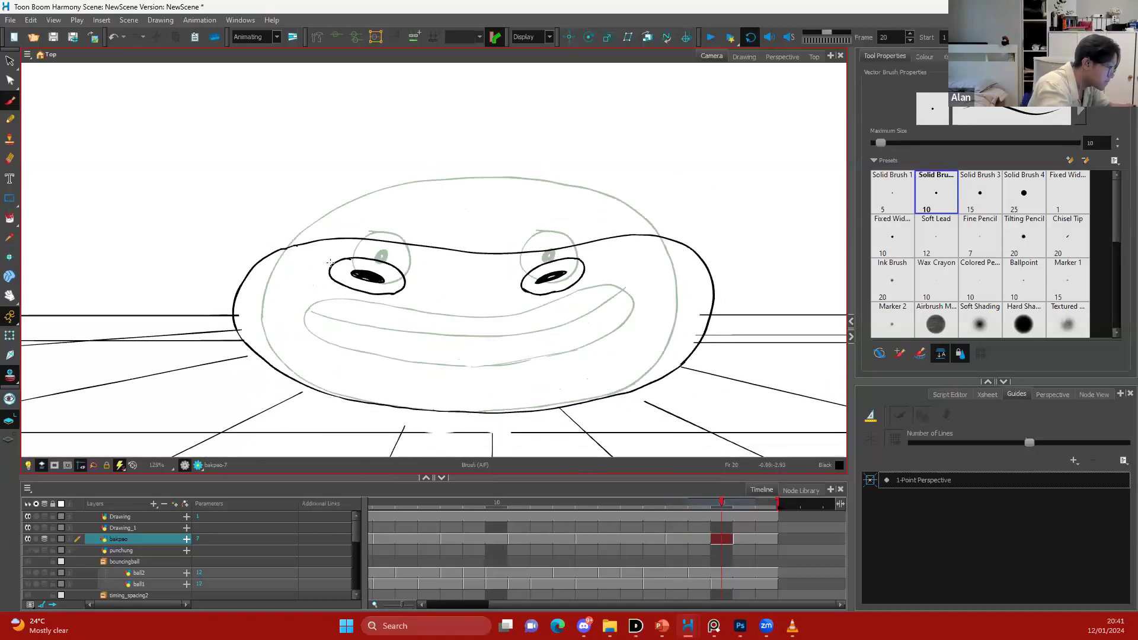
# Draw the upper and lower outlines of a wide, flattened smile below the eyes at frame 20, redoing uneven strokes
pyautogui.moveTo(278, 303); pyautogui.dragTo(434, 328)
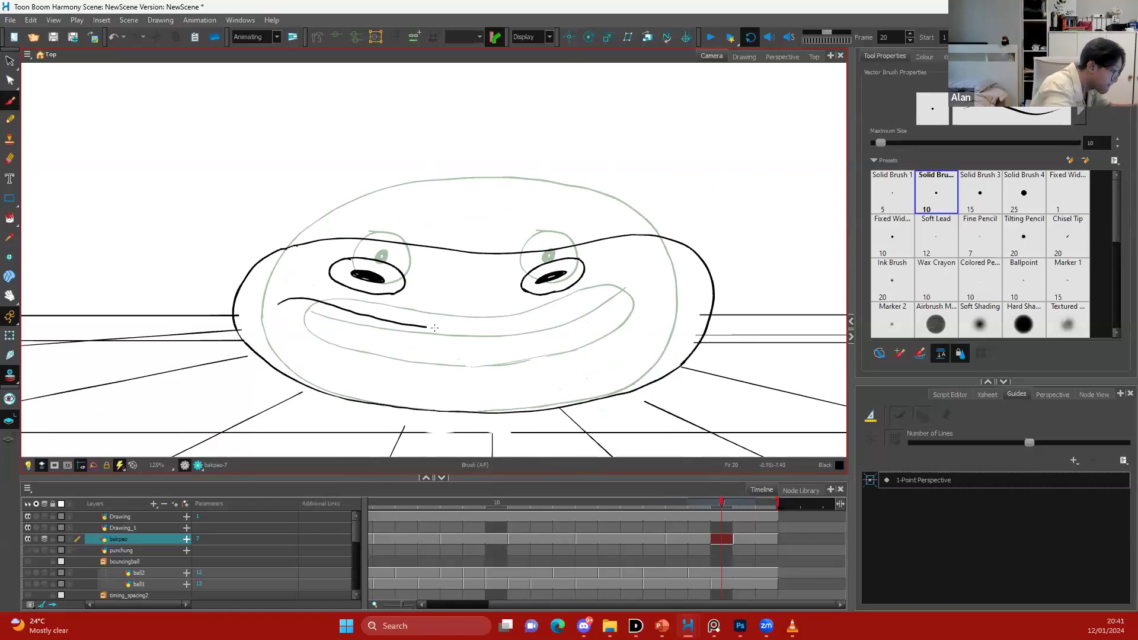
pyautogui.moveTo(529, 323); pyautogui.dragTo(618, 286)
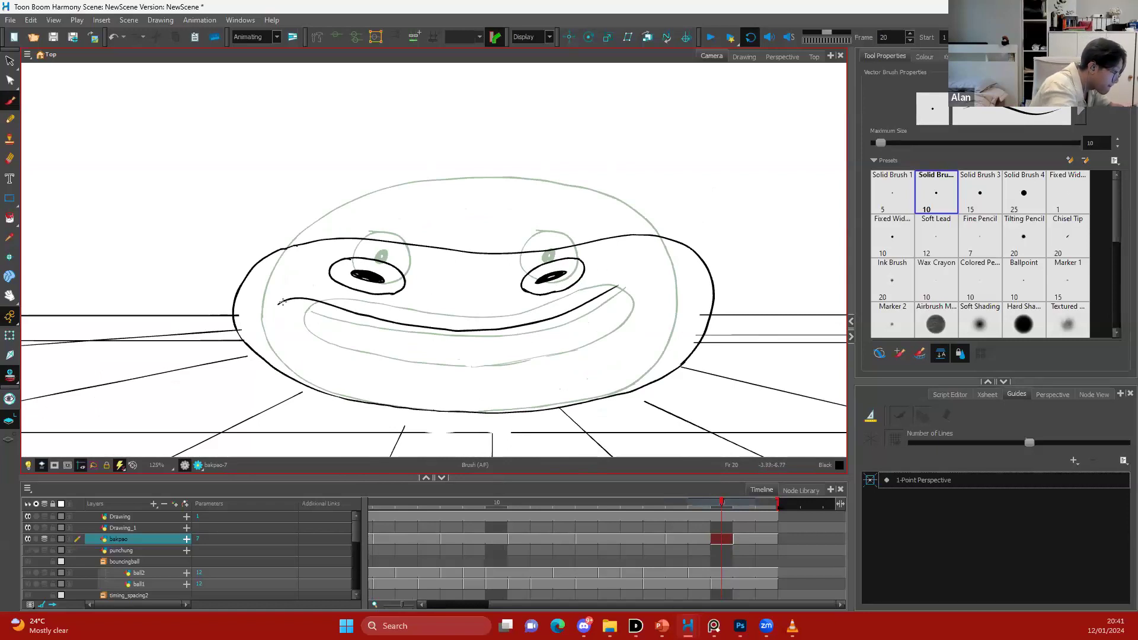
pyautogui.moveTo(291, 329)
pyautogui.mouseDown()
pyautogui.moveTo(374, 357)
pyautogui.moveTo(474, 365)
pyautogui.mouseUp()
pyautogui.moveTo(584, 333); pyautogui.dragTo(598, 320)
pyautogui.hotkey('ctrl', 'z')
pyautogui.moveTo(663, 287); pyautogui.dragTo(633, 330)
pyautogui.hotkey('ctrl', 'z')
pyautogui.moveTo(663, 289); pyautogui.dragTo(474, 353)
pyautogui.moveTo(579, 342); pyautogui.dragTo(502, 352)
# Adjust the smile's outline at frame 20 and draw the curved line running through the inside of the mouth
pyautogui.press('s')
pyautogui.click(531, 315)
pyautogui.moveTo(534, 316); pyautogui.dragTo(535, 322)
pyautogui.hotkey('alt', 'b')
pyautogui.moveTo(318, 310)
pyautogui.mouseDown()
pyautogui.moveTo(497, 343)
pyautogui.moveTo(576, 332)
pyautogui.mouseUp()
pyautogui.press('e')
pyautogui.moveTo(467, 341)
pyautogui.mouseDown()
pyautogui.moveTo(549, 338)
pyautogui.moveTo(656, 285)
pyautogui.mouseUp()
pyautogui.hotkey('ctrl', 'z')
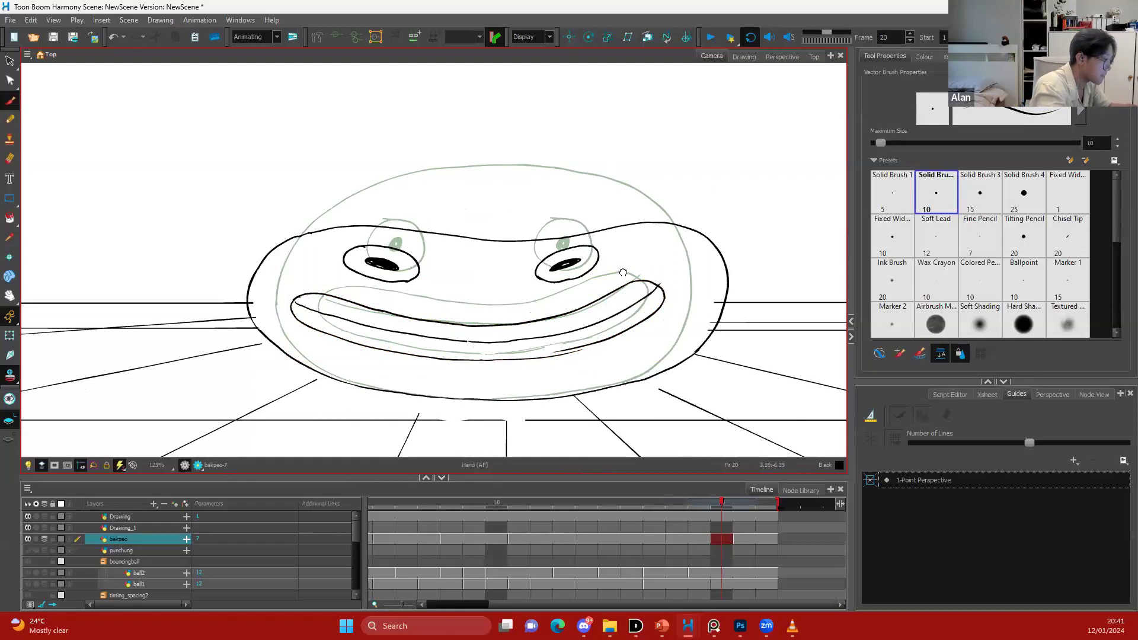
# Turn off onion skin and resize the right eye of the squashed bakpao at frame 20
pyautogui.press('1')
pyautogui.press('1')
pyautogui.click(45, 539)
pyautogui.moveTo(657, 332); pyautogui.dragTo(614, 383)
pyautogui.moveTo(583, 314); pyautogui.dragTo(610, 292)
pyautogui.press('1')
pyautogui.hotkey('alt', 's')
pyautogui.click(536, 299)
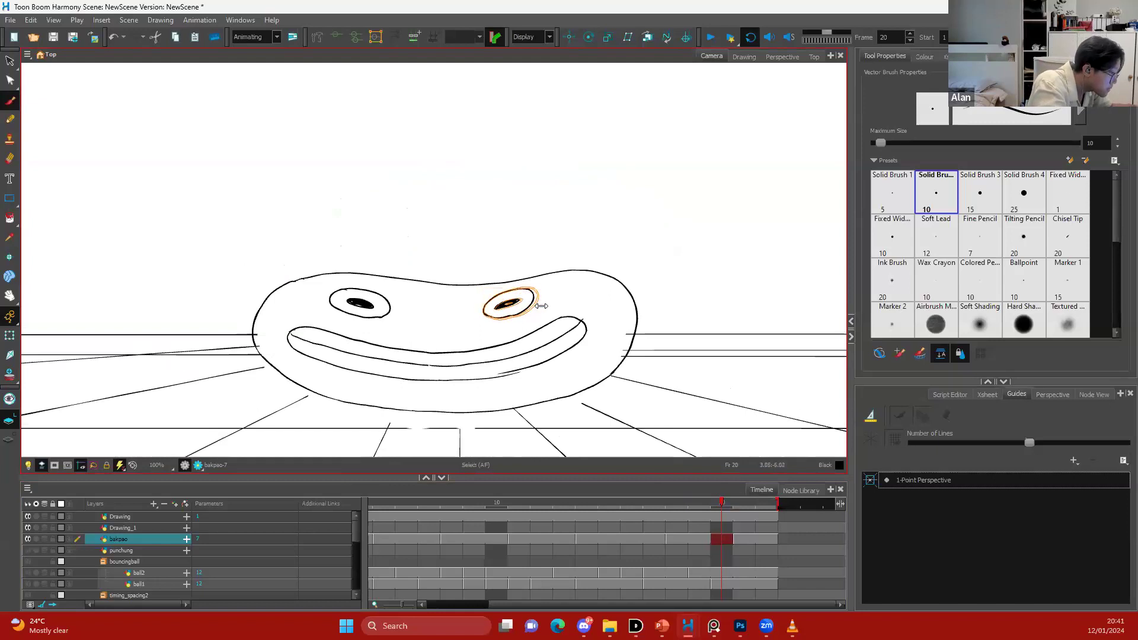
pyautogui.hotkey('alt', 'b')
# Step back and forth through the frames around frame 20 to examine the squashed face against its neighbours
pyautogui.press(',')
pyautogui.press(',')
pyautogui.press('2')
pyautogui.press(',')
pyautogui.press('.')
pyautogui.press('.')
pyautogui.press('.')
pyautogui.press('.')
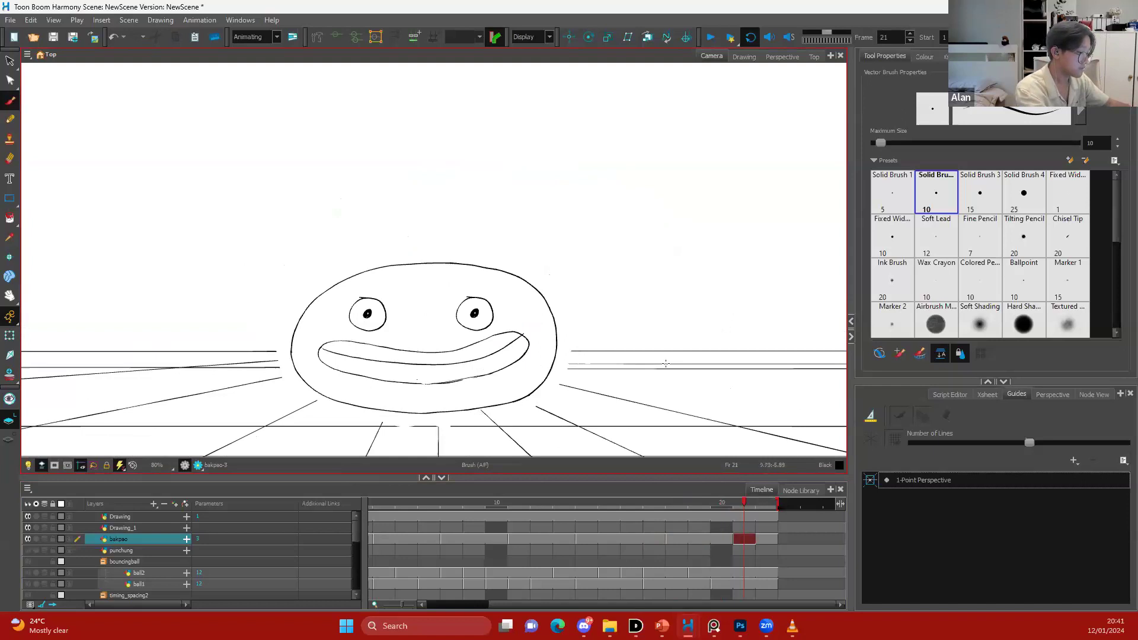
# Return to the start of the timeline and play the bakpao animation several times, with the whole camera frame in view
pyautogui.moveTo(515, 603); pyautogui.dragTo(433, 604)
pyautogui.click(422, 538)
pyautogui.click(441, 537)
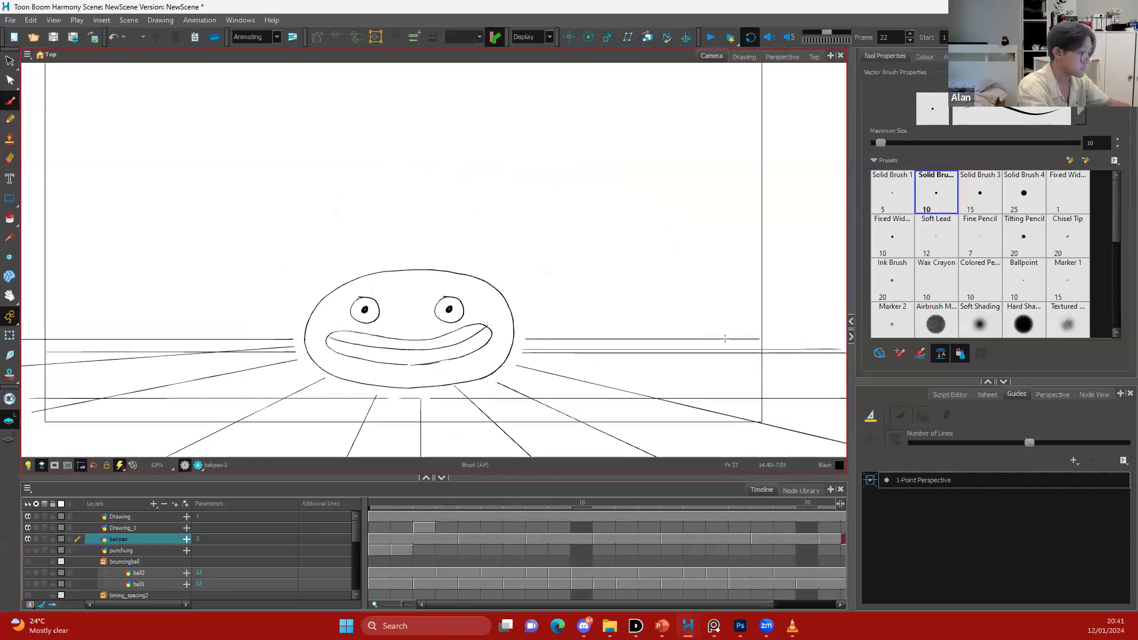
pyautogui.moveTo(559, 328); pyautogui.dragTo(539, 348)
pyautogui.press('1')
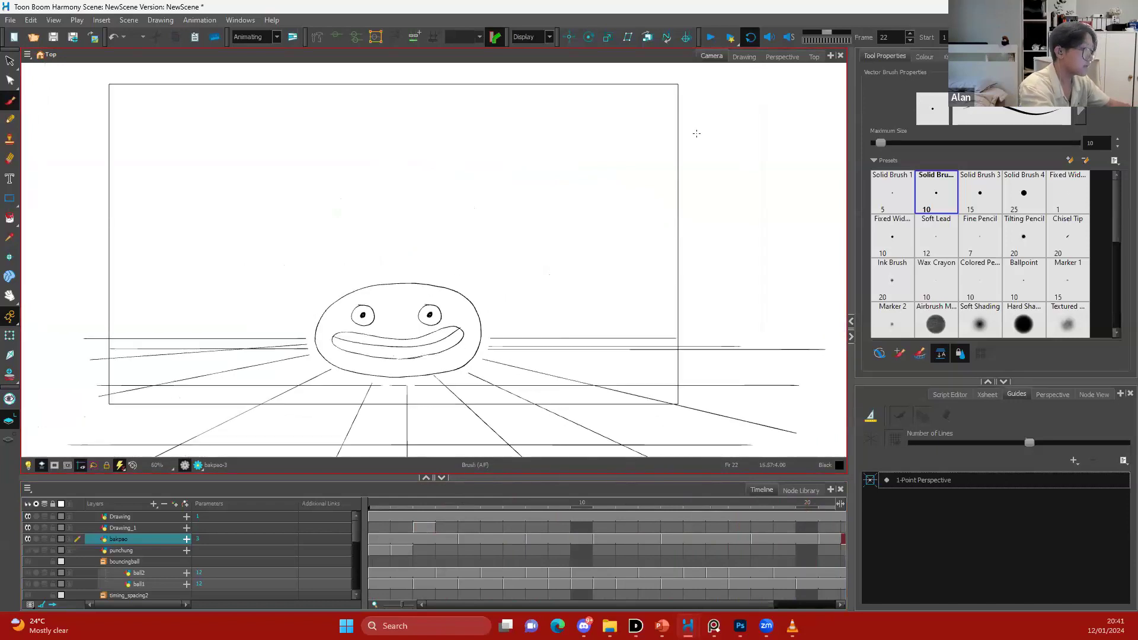
pyautogui.click(709, 37)
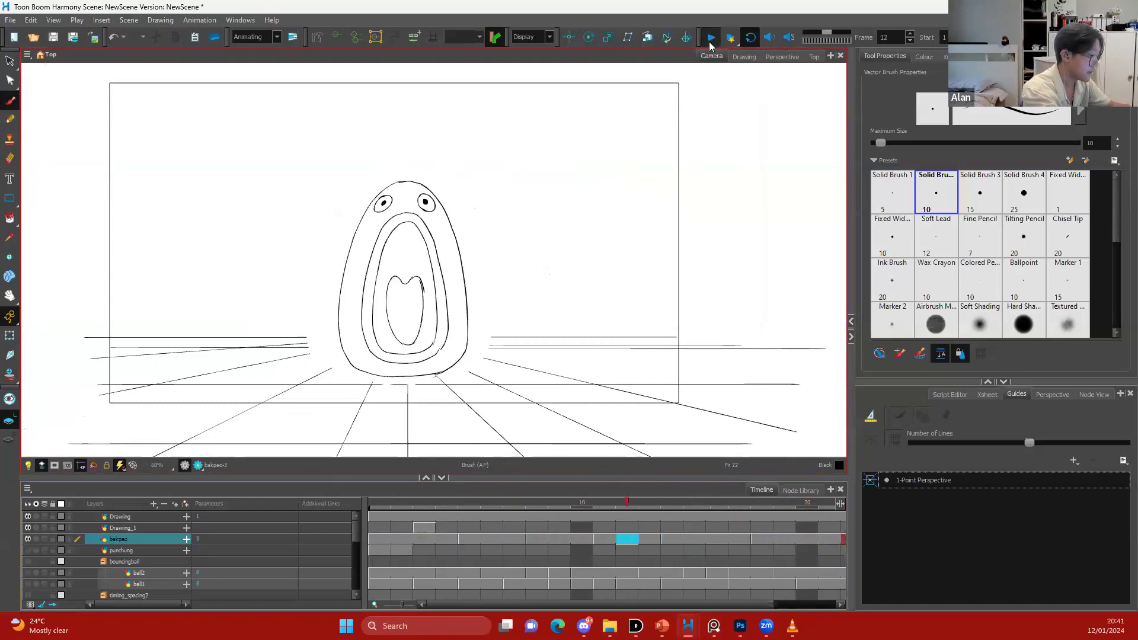
pyautogui.click(714, 39)
pyautogui.click(379, 538)
pyautogui.press('space')
pyautogui.moveTo(595, 388)
pyautogui.mouseDown()
pyautogui.moveTo(662, 365)
pyautogui.moveTo(651, 393)
pyautogui.mouseUp()
pyautogui.press('2')
pyautogui.press('1')
pyautogui.press('space')
pyautogui.press('2')
pyautogui.press('space')
# Step back and forth through the opening bakpao frames up to about frame 6 to examine the initial squash
pyautogui.click(420, 537)
pyautogui.press('.')
pyautogui.press('.')
pyautogui.press('.')
pyautogui.press('.')
pyautogui.press('.')
pyautogui.press('.')
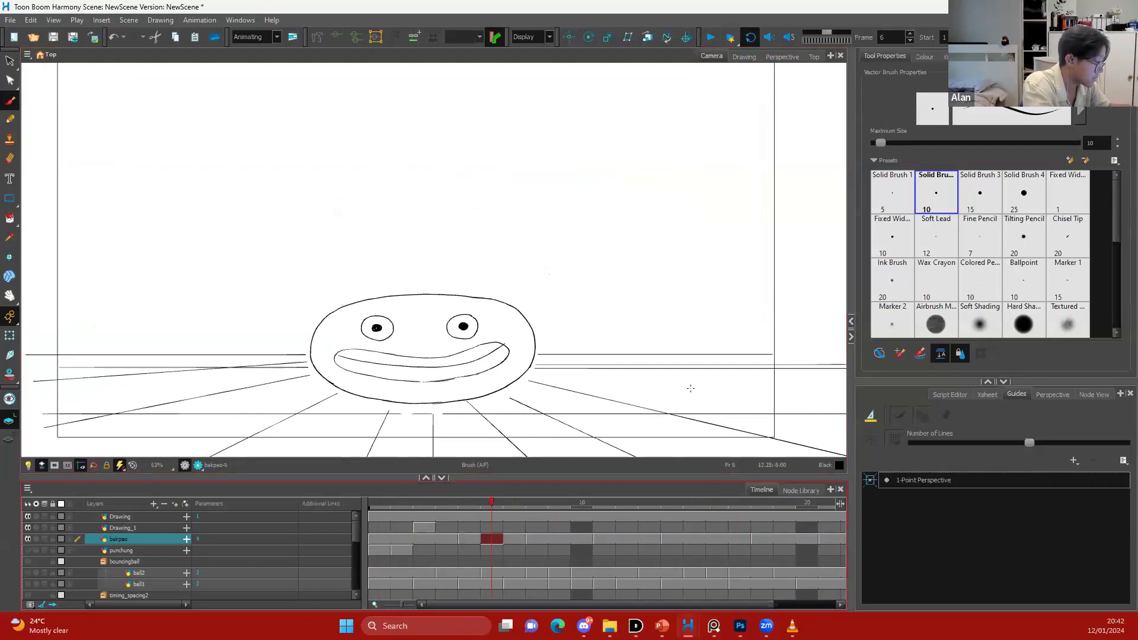
pyautogui.press(',')
pyautogui.press(',')
pyautogui.press(',')
pyautogui.press(',')
pyautogui.press(',')
pyautogui.press(',')
pyautogui.press('.')
pyautogui.press('.')
pyautogui.press('.')
pyautogui.press('.')
pyautogui.press(',')
pyautogui.press(',')
pyautogui.press(',')
pyautogui.press('.')
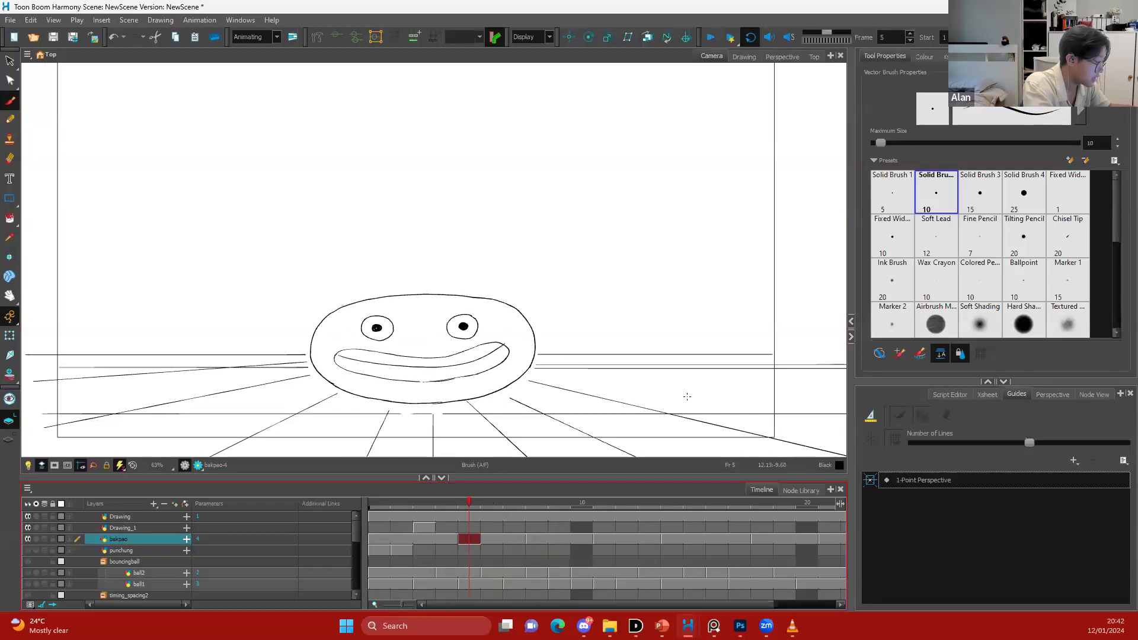
pyautogui.press('.')
pyautogui.press('.')
pyautogui.press(',')
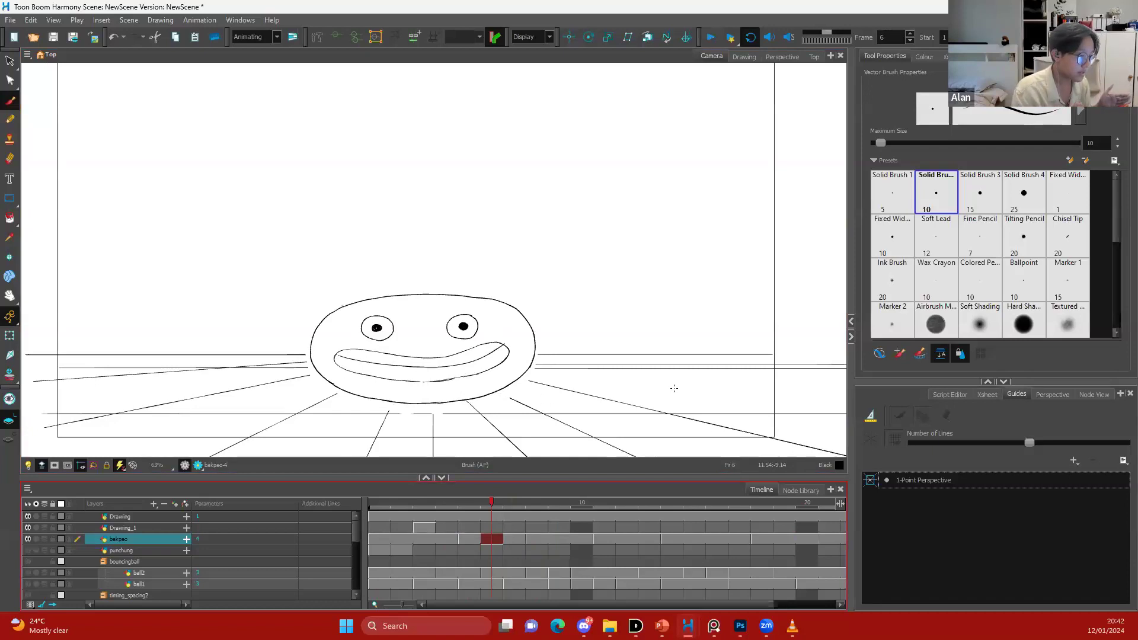
# Step from frame 5 to frame 13 to examine how the face stretches and the mouth opens
pyautogui.press(',')
pyautogui.press('.')
pyautogui.press('.')
pyautogui.press('.')
pyautogui.press(',')
pyautogui.press(',')
pyautogui.press('.')
pyautogui.press('.')
pyautogui.press('.')
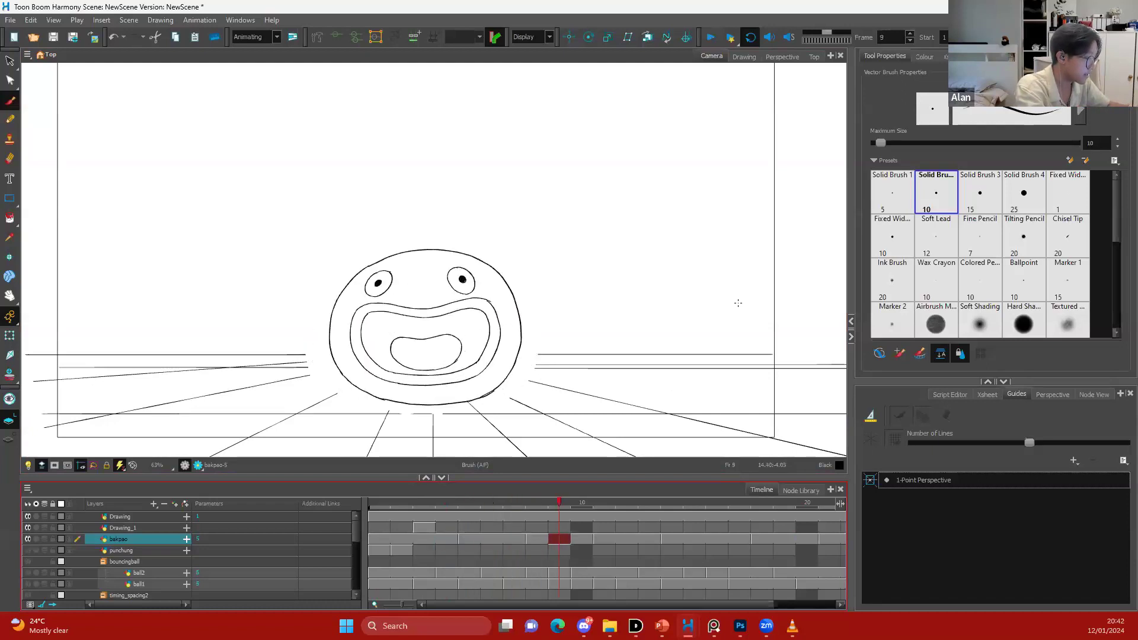
pyautogui.press('.')
pyautogui.press('.')
pyautogui.press(',')
pyautogui.press('.')
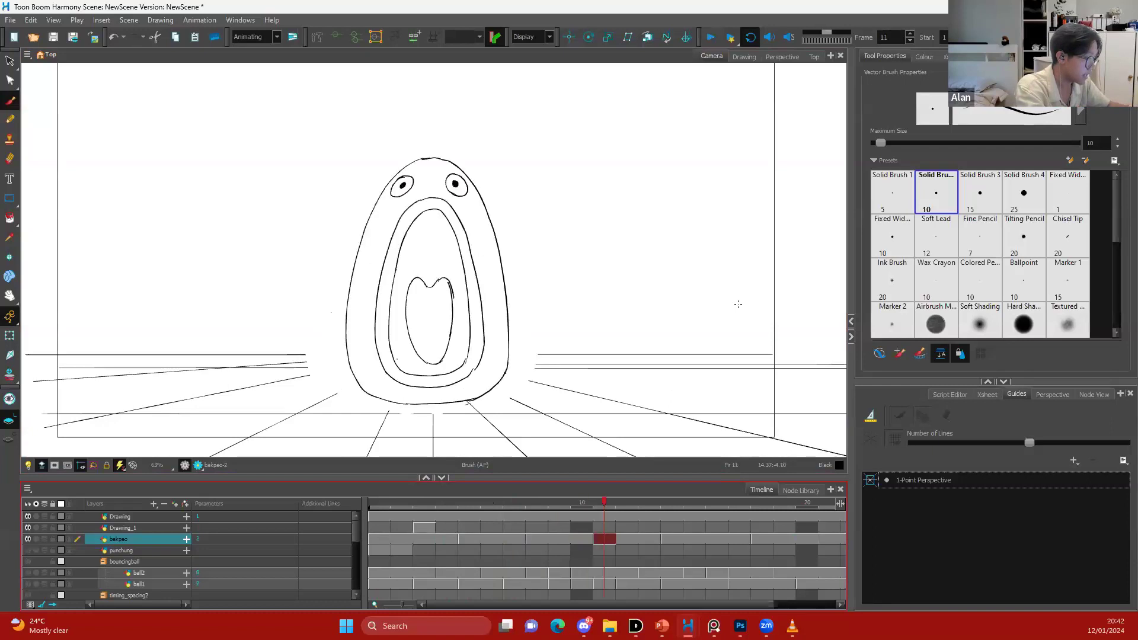
pyautogui.press('.')
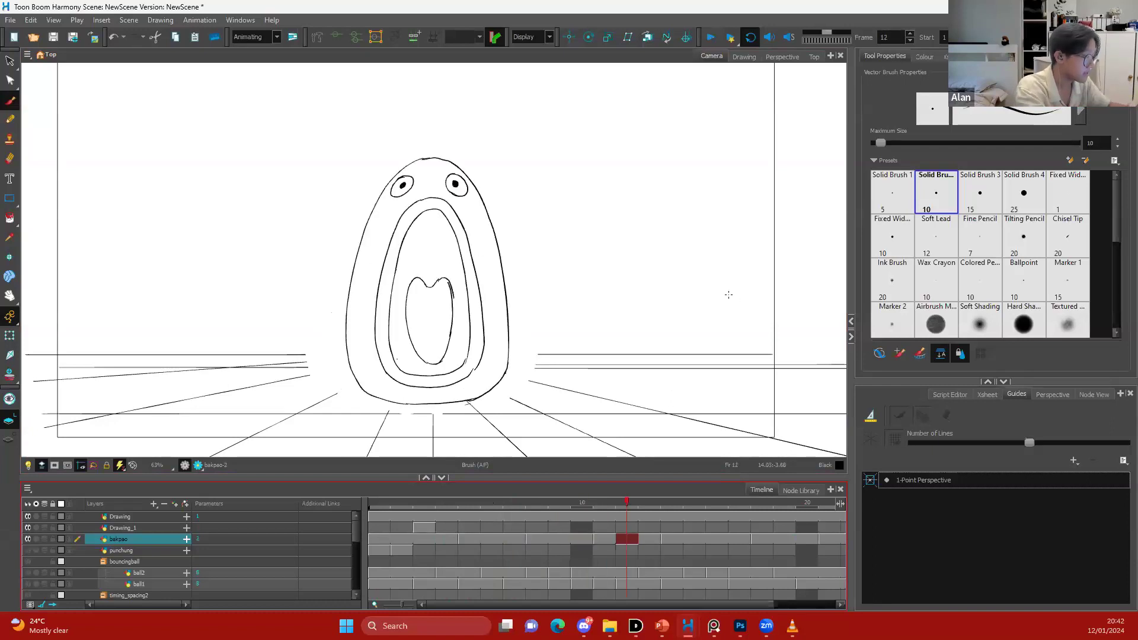
pyautogui.press('.')
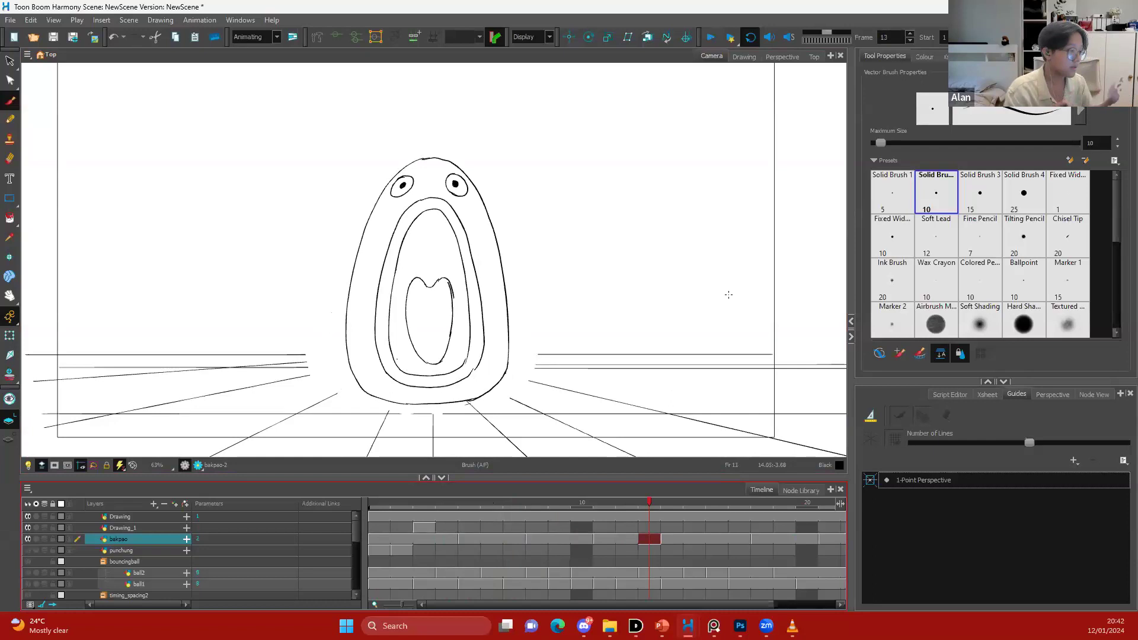
# Step onward from frame 13 to the last frame to examine the squash and the return to the rest pose
pyautogui.moveTo(706, 318); pyautogui.dragTo(705, 343)
pyautogui.press('1')
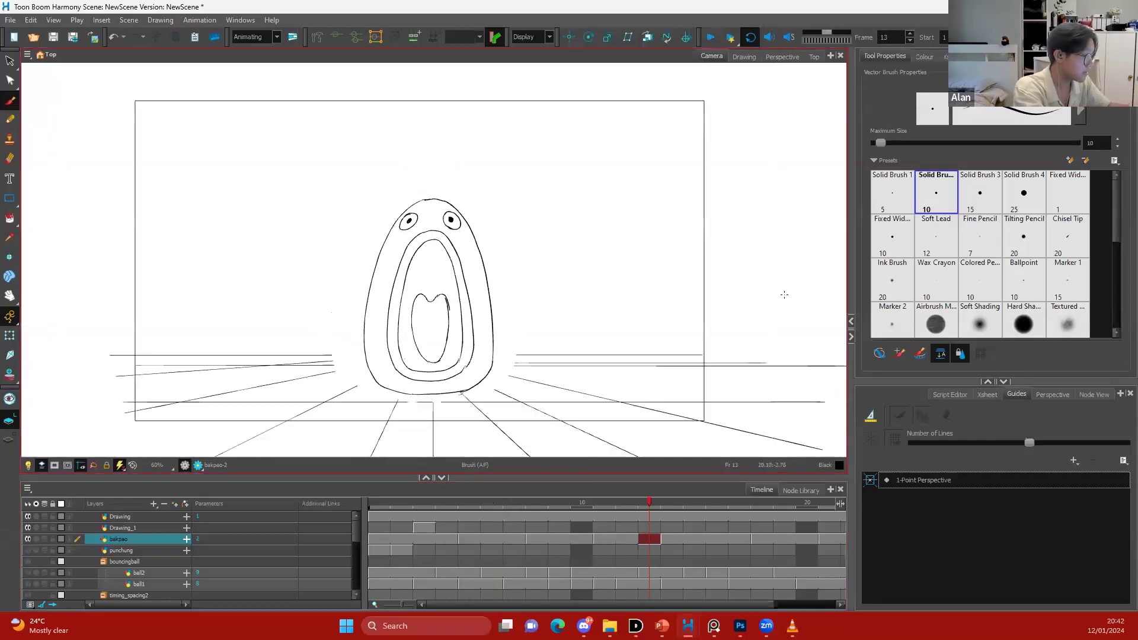
pyautogui.press('.')
pyautogui.press('.')
pyautogui.press('.')
pyautogui.press('.')
pyautogui.press('.')
pyautogui.press('.')
pyautogui.press('.')
pyautogui.press('.')
pyautogui.press('.')
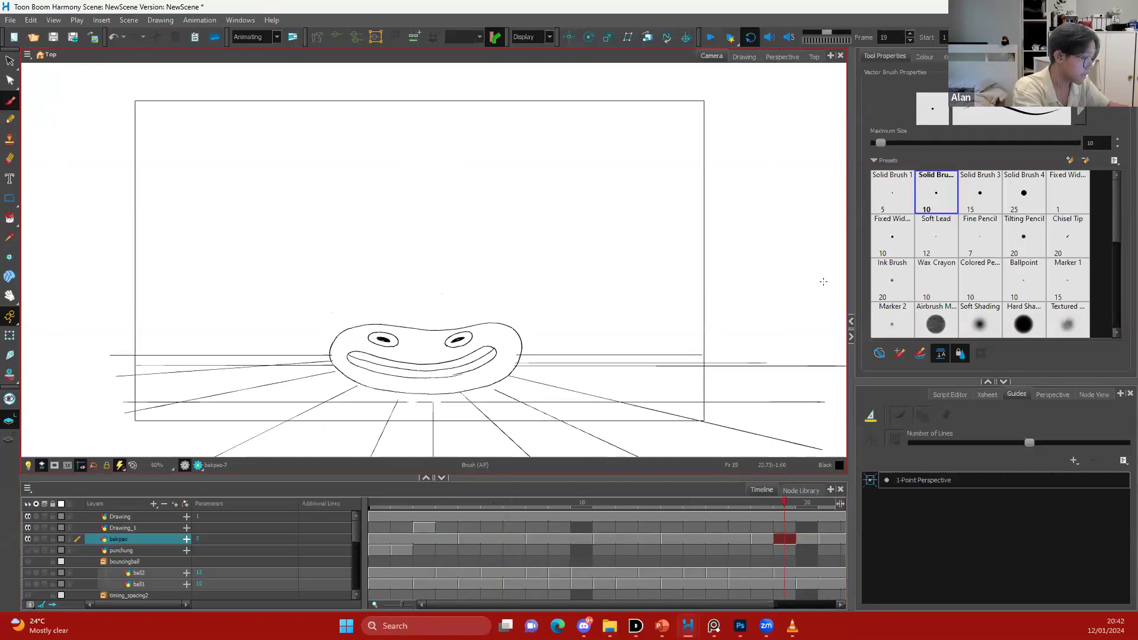
# Turn on onion skin at frame 20 and compare the squashed face with the neighbouring drawing
pyautogui.press(',')
pyautogui.press(',')
pyautogui.click(45, 539)
pyautogui.moveTo(547, 385)
pyautogui.mouseDown()
pyautogui.moveTo(551, 344)
pyautogui.moveTo(538, 333)
pyautogui.mouseUp()
pyautogui.press('2')
pyautogui.hotkey('ctrl', 'a')
pyautogui.hotkey('alt', 'b')
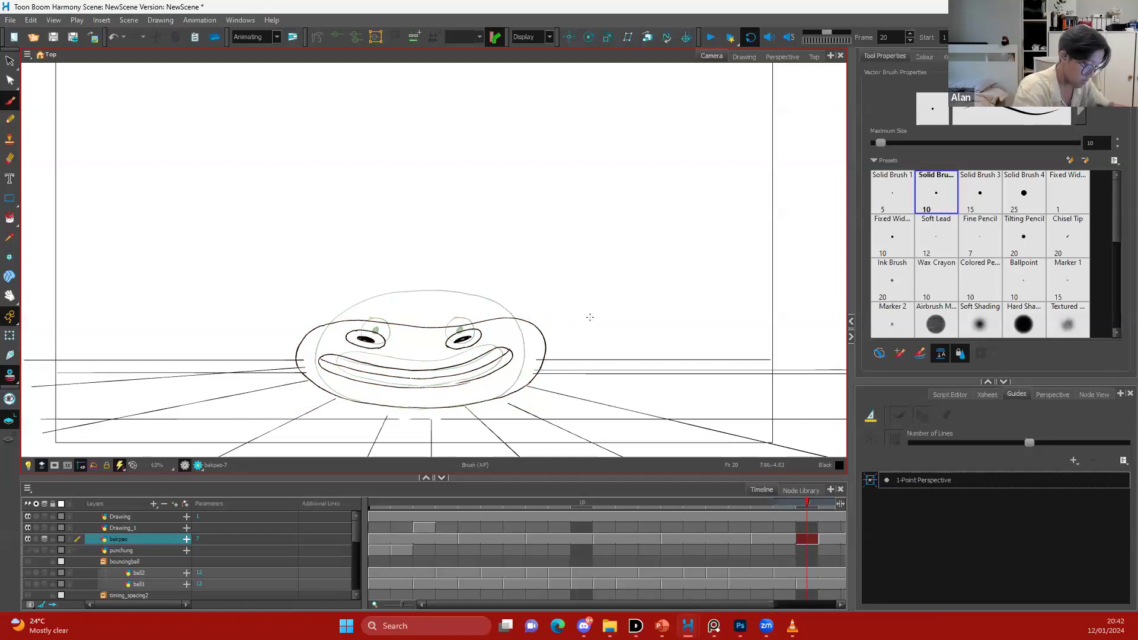
pyautogui.scroll(-2, 559, 300)
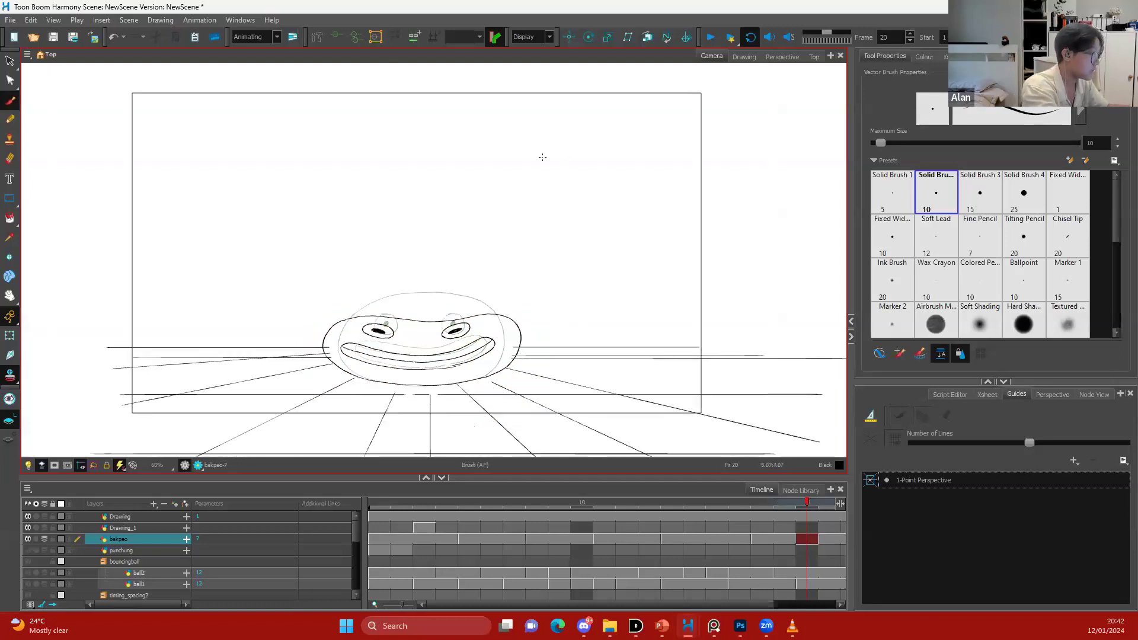
# Play the bakpao animation, check the stretched drawings around frame 12 and play it again
pyautogui.click(711, 37)
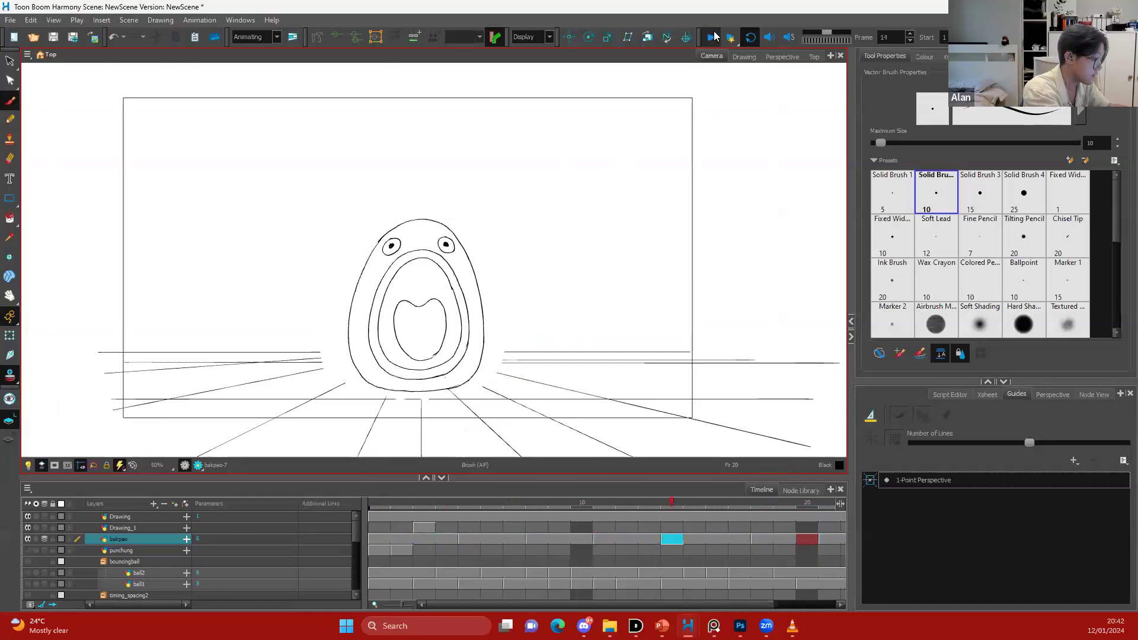
pyautogui.click(711, 38)
pyautogui.moveTo(618, 605); pyautogui.dragTo(688, 605)
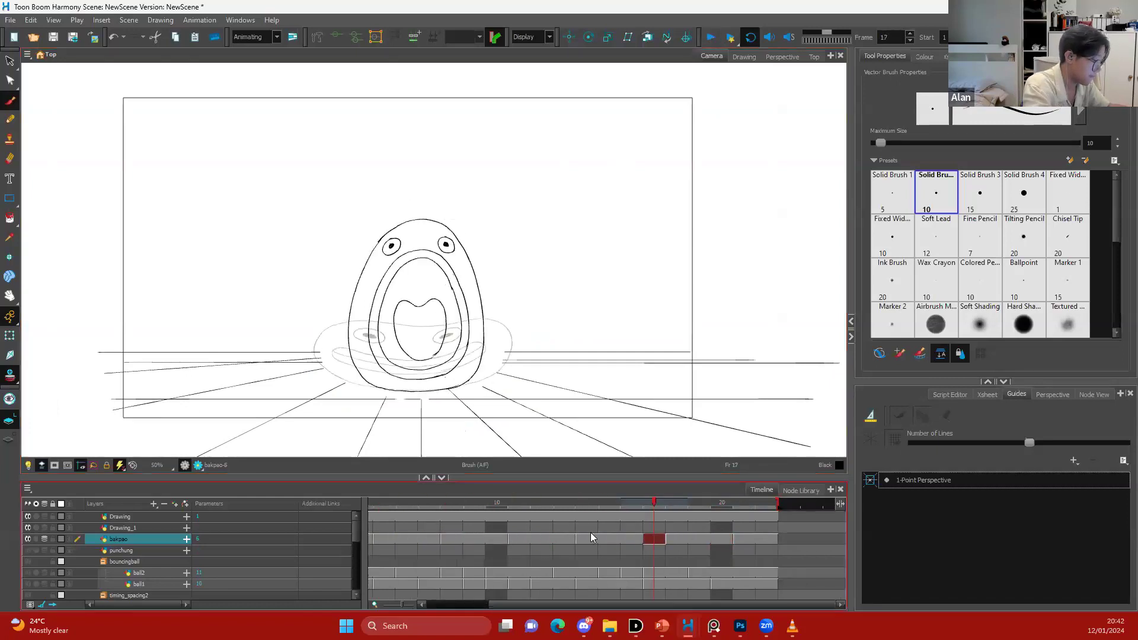
pyautogui.click(491, 531)
pyautogui.press('.')
pyautogui.press('.')
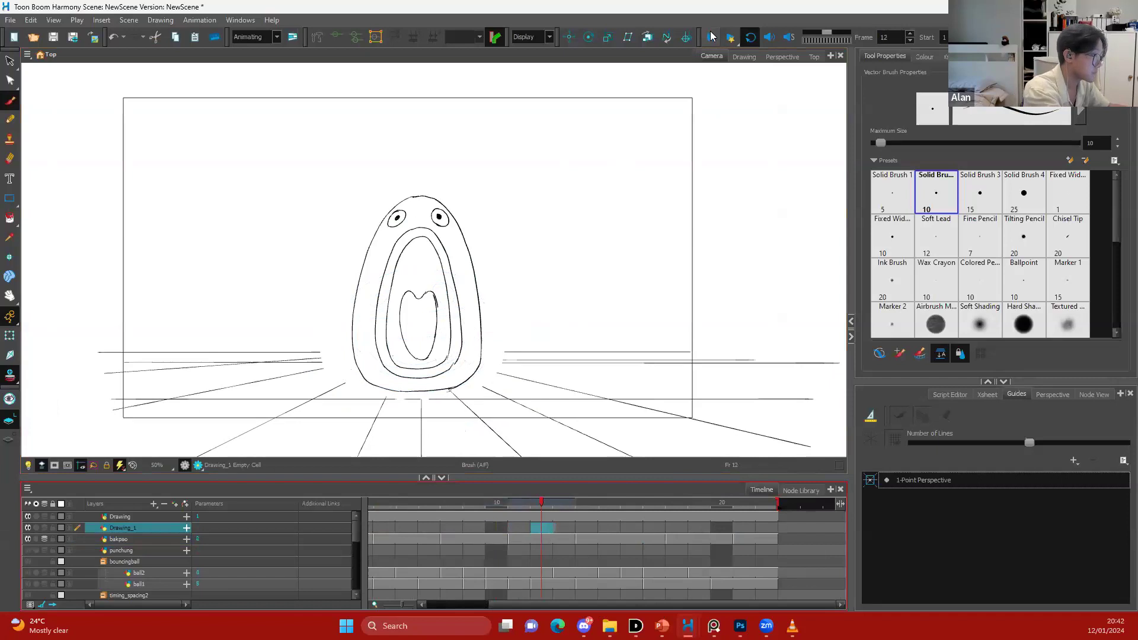
pyautogui.click(711, 38)
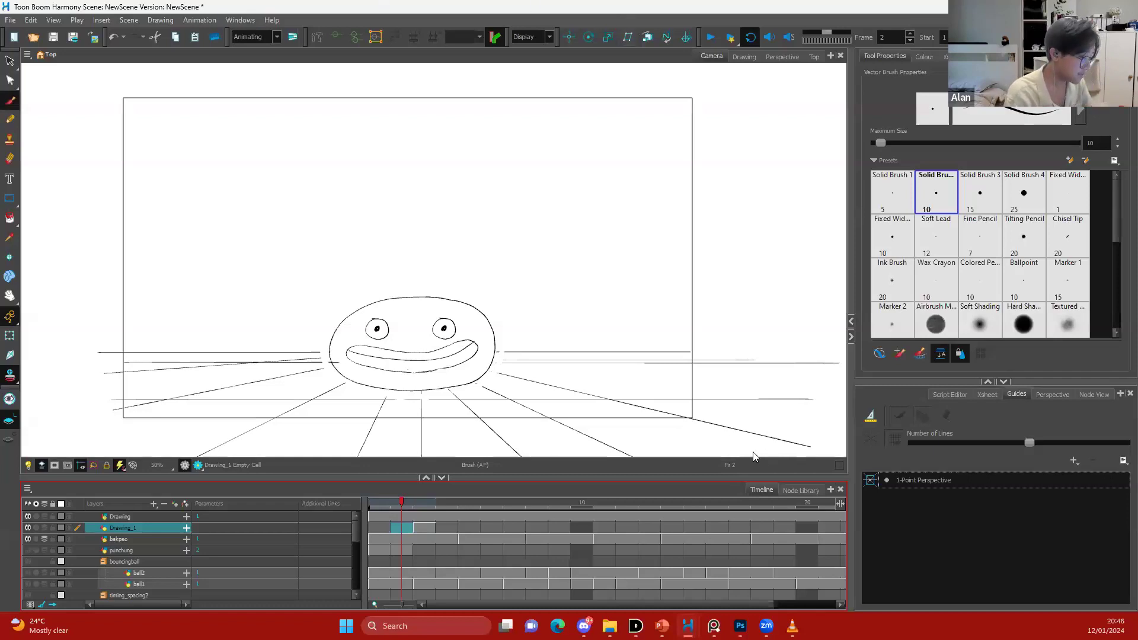
# Switch to the Photoshop slides in materi1.psd and hide the 12-Demonstration layer group
pyautogui.moveTo(741, 626)
pyautogui.click(738, 563)
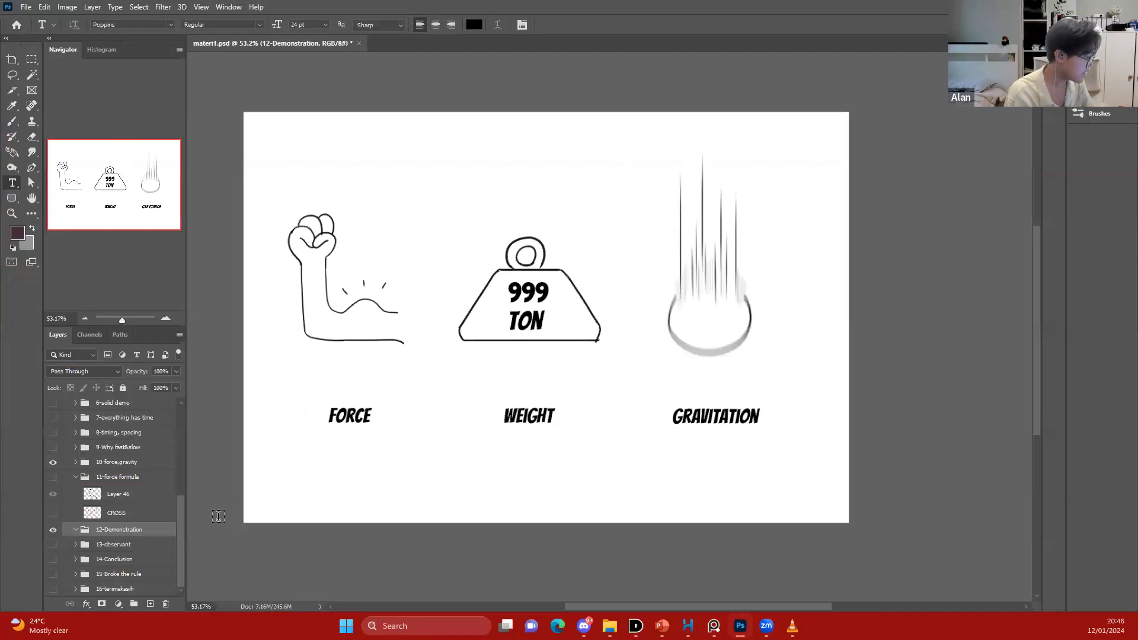
pyautogui.click(52, 530)
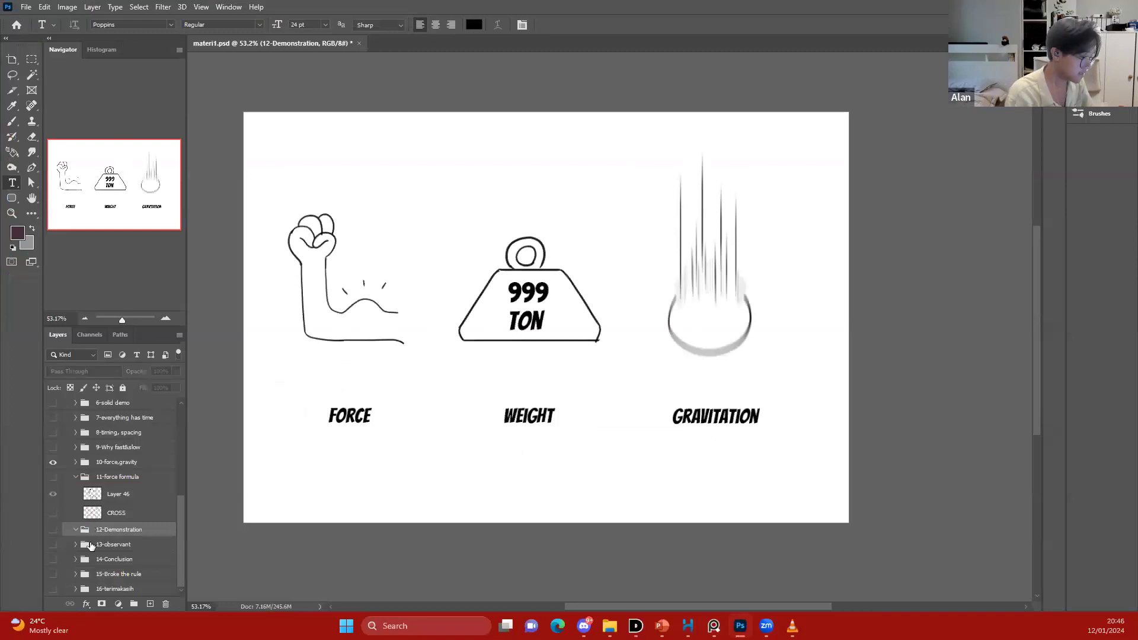
pyautogui.click(86, 576)
pyautogui.click(53, 575)
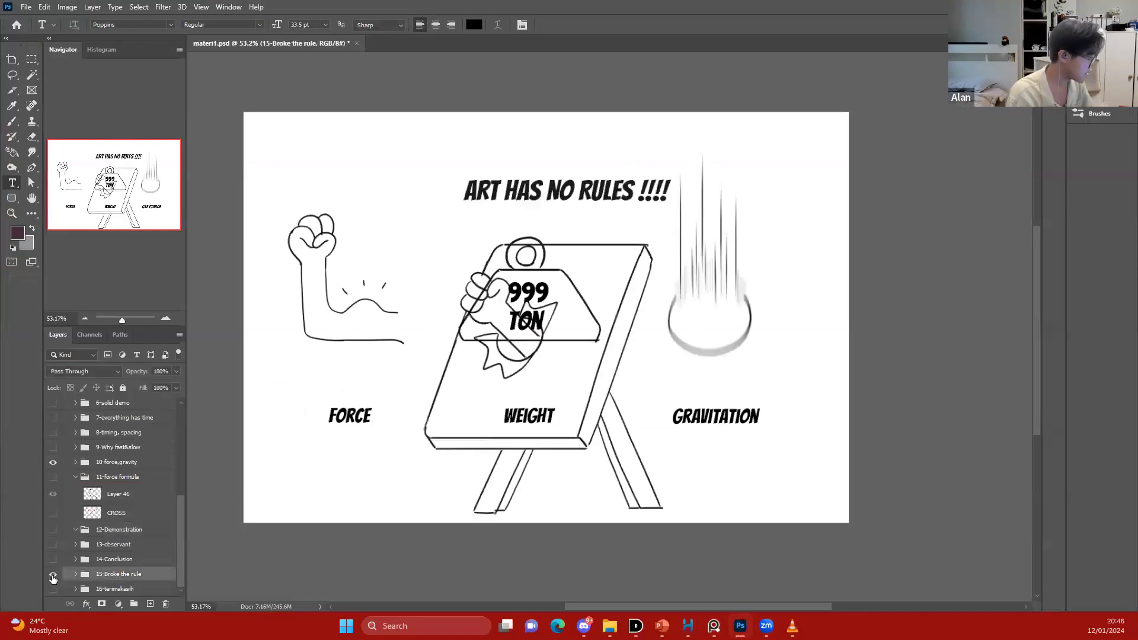
pyautogui.click(53, 575)
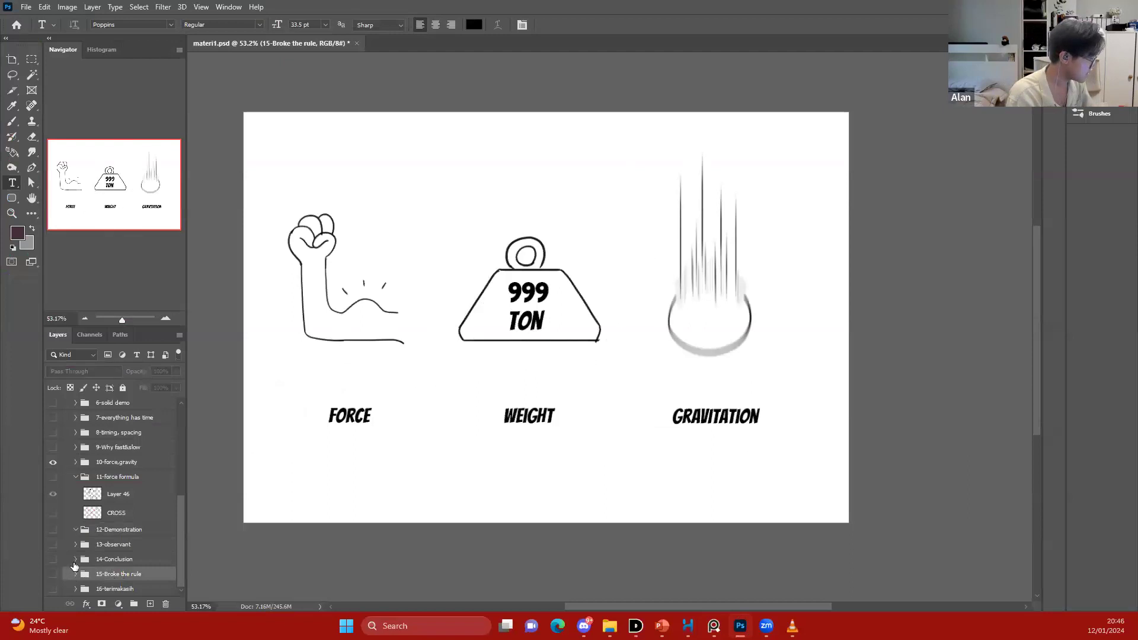
# Hide the 10-force,gravity layer group and show the 13-observant group in its place
pyautogui.click(53, 462)
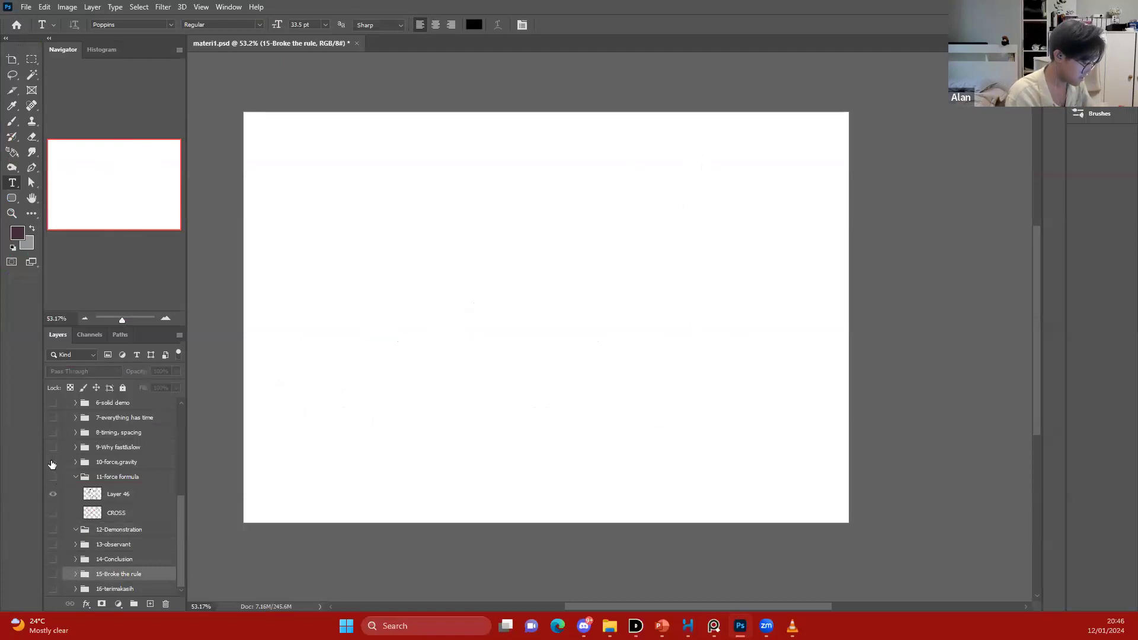
pyautogui.click(122, 513)
pyautogui.click(113, 532)
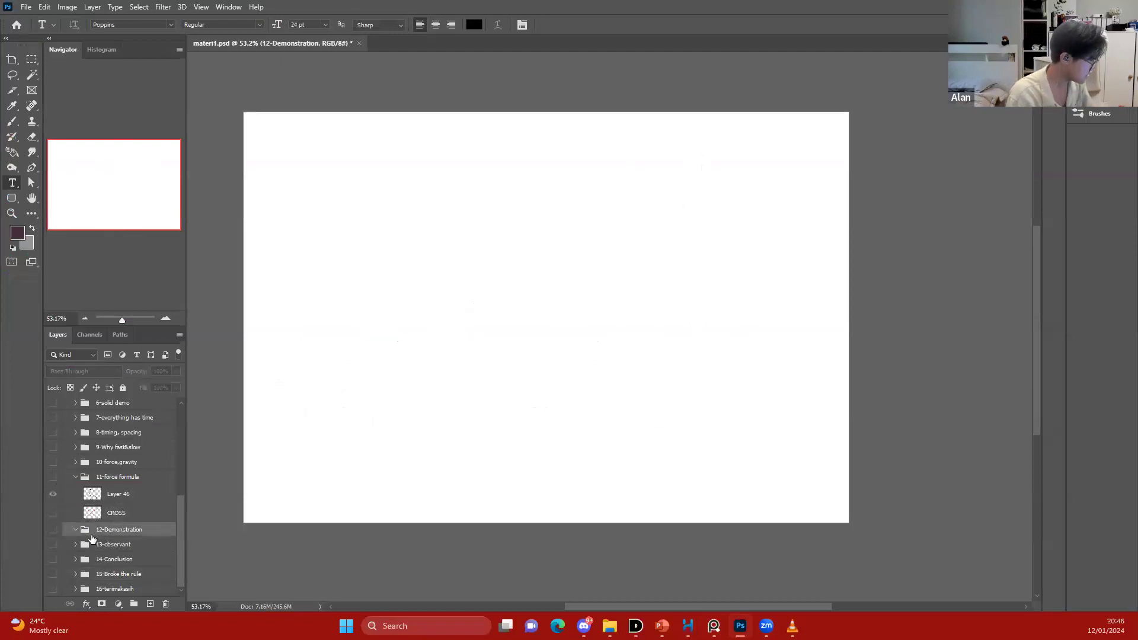
pyautogui.click(53, 543)
pyautogui.click(53, 544)
pyautogui.click(53, 544)
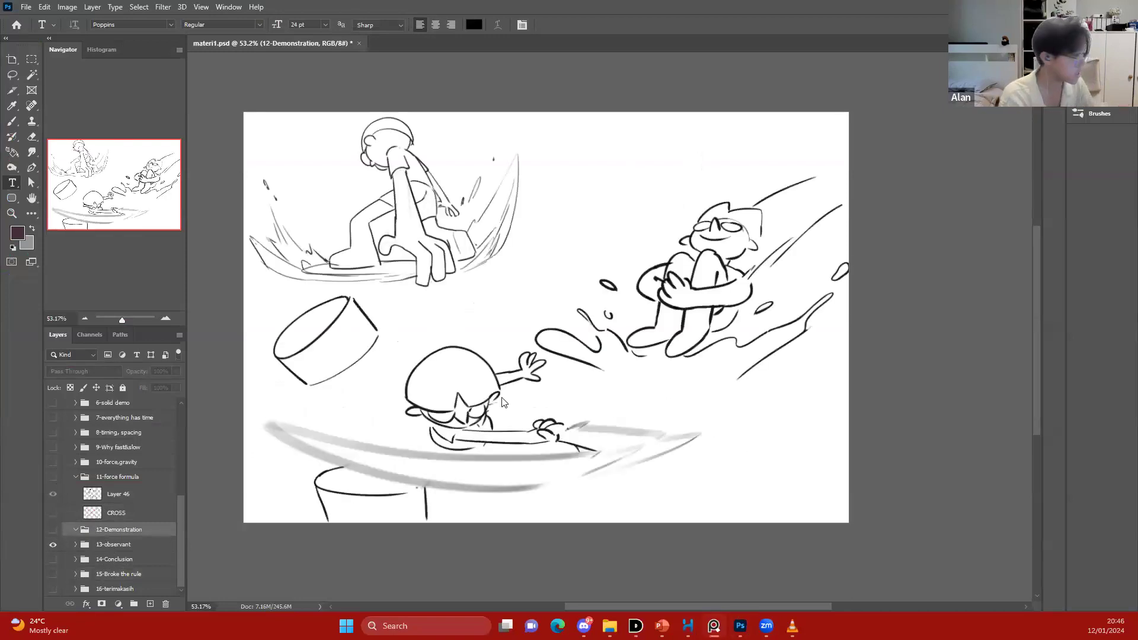
pyautogui.hotkey('alt', 'Tab')
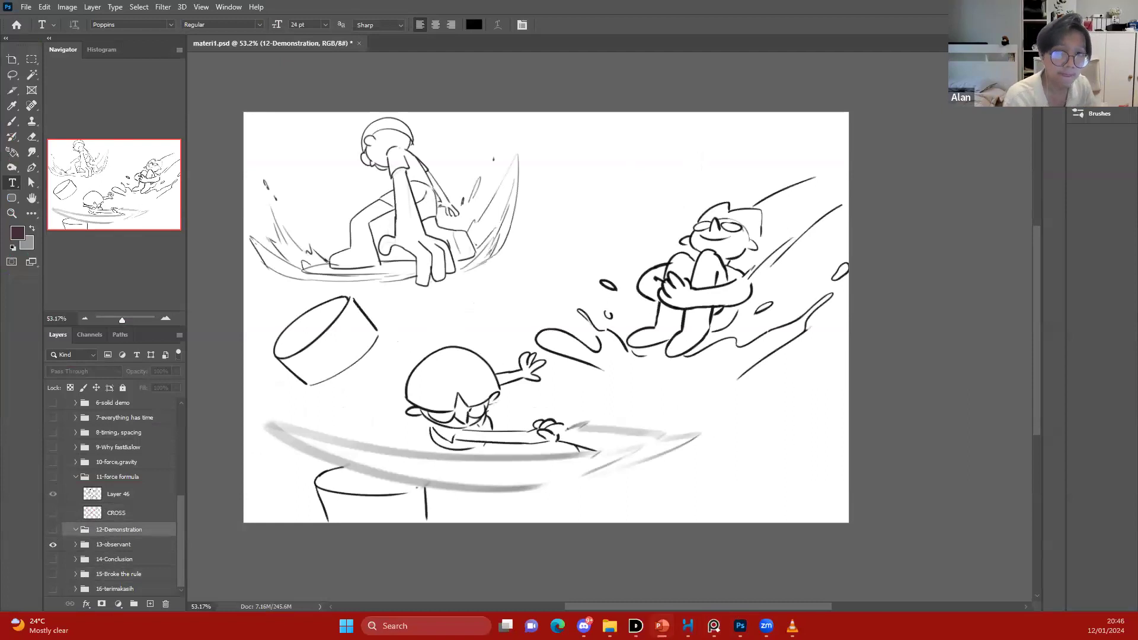
pyautogui.hotkey('alt', 'Tab')
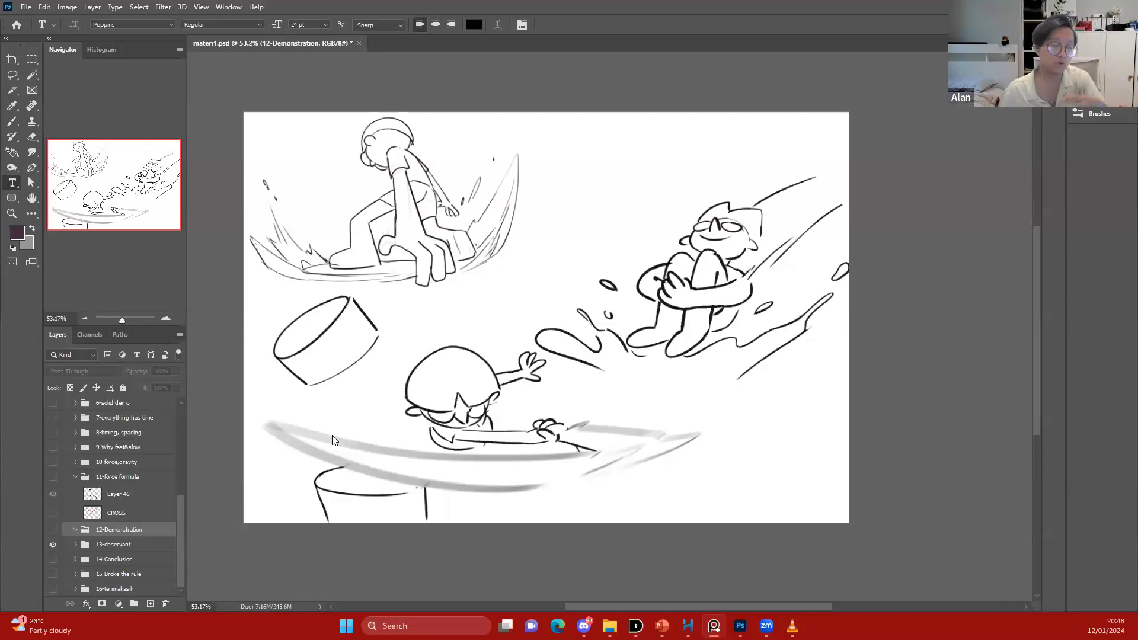
pyautogui.click(702, 5)
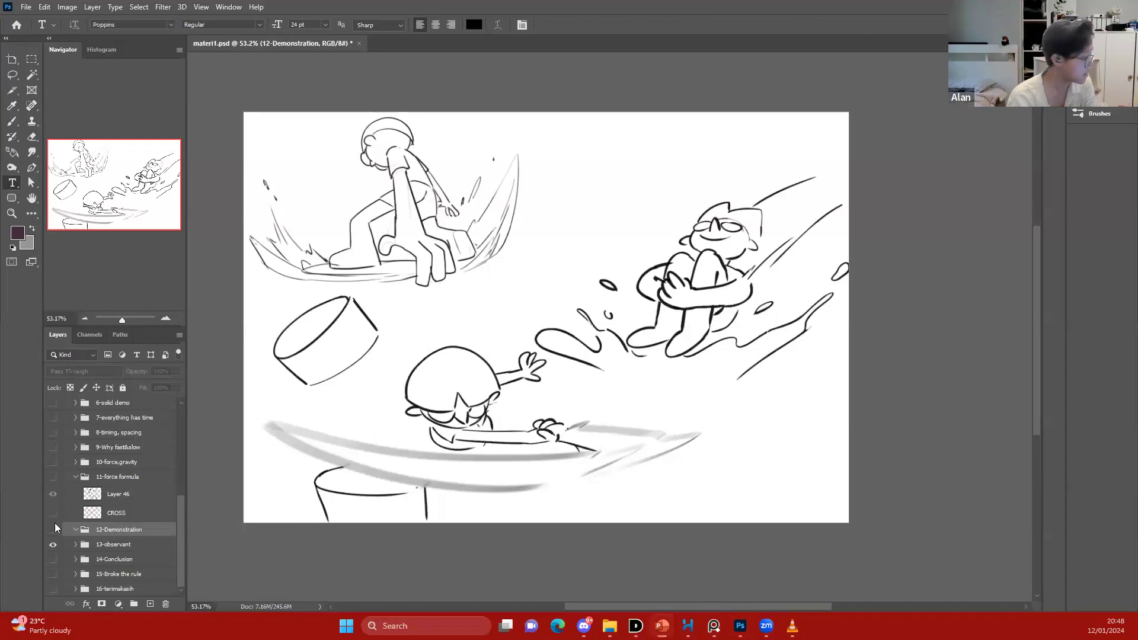
# Hide the 13-observant layer group and show the 14-Conclusion group to present the KESIMPULAN slide
pyautogui.click(53, 544)
pyautogui.click(53, 559)
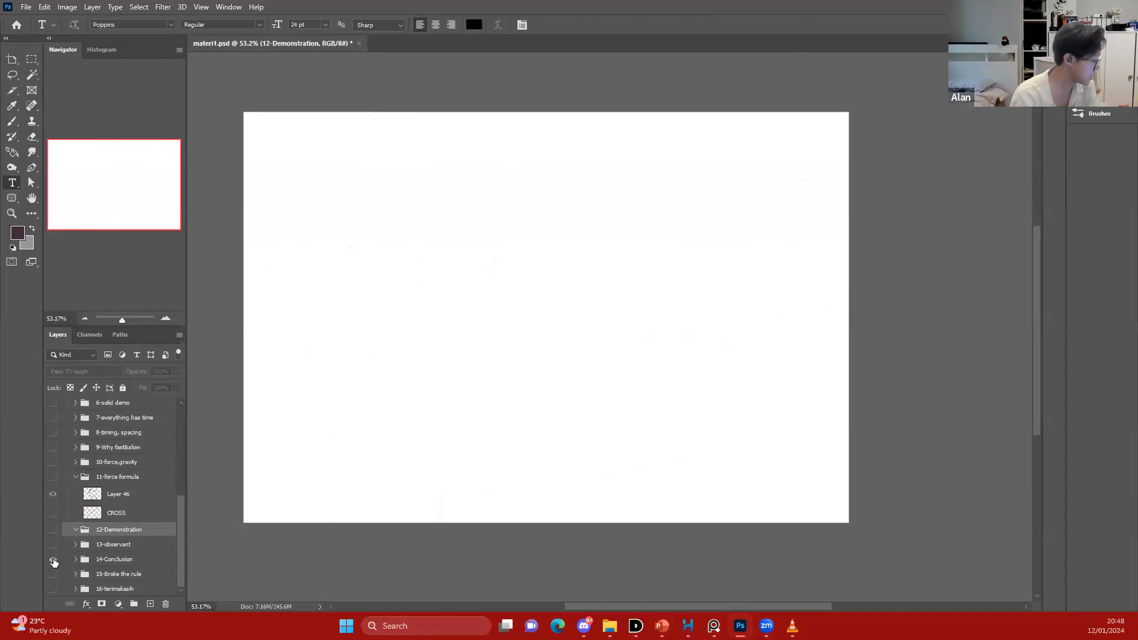
pyautogui.click(120, 563)
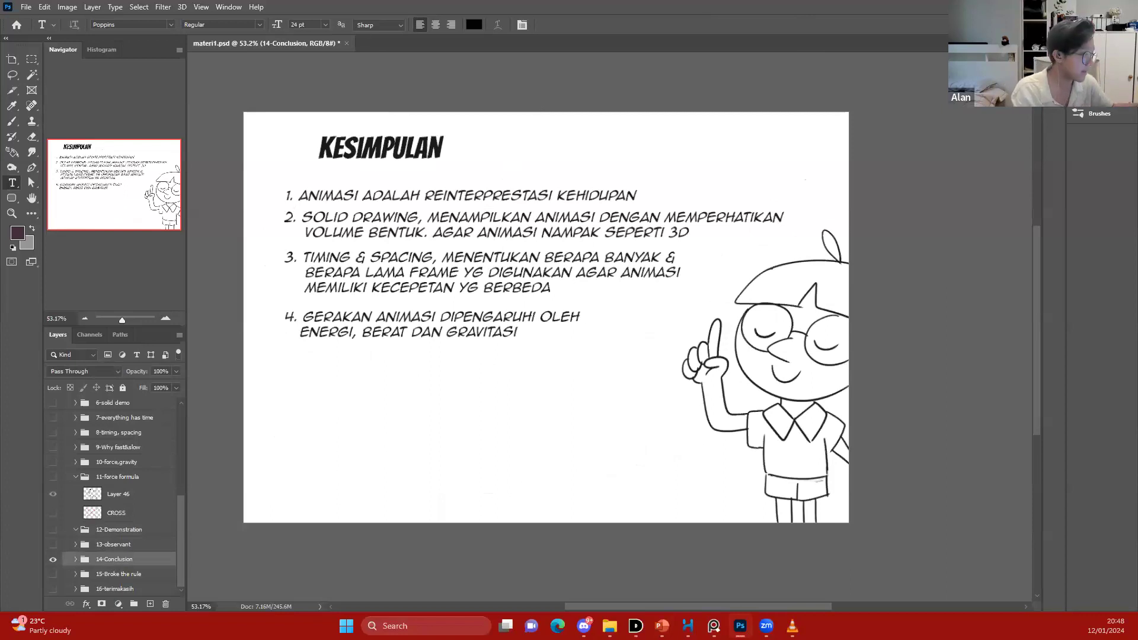
pyautogui.scroll(2, 568, 194)
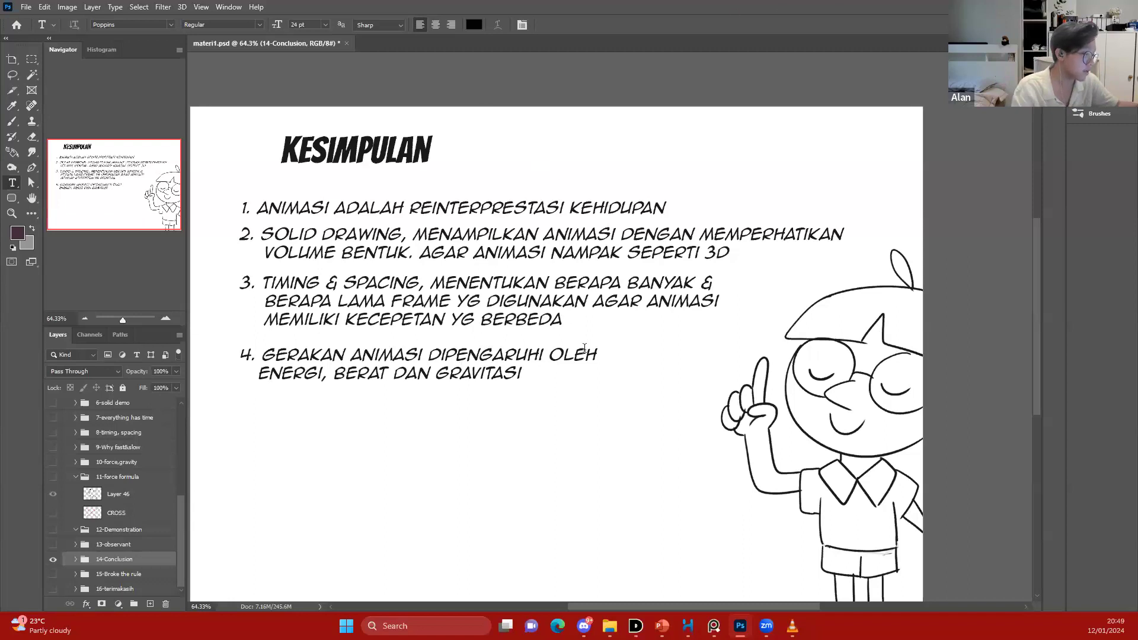
pyautogui.scroll(-1, 585, 348)
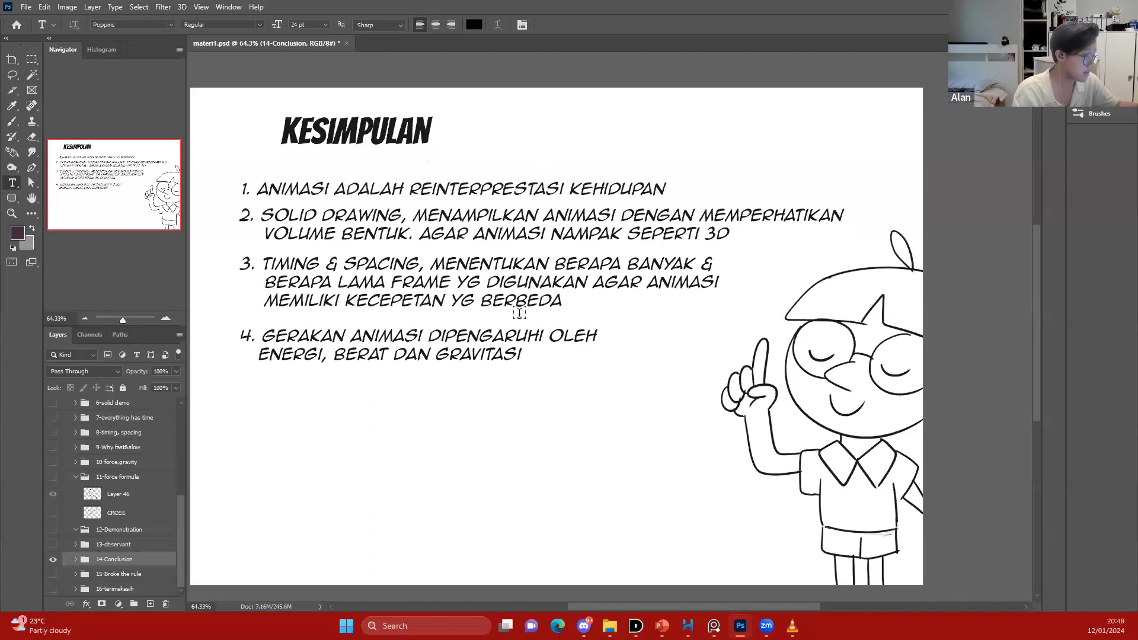
# Hide the 14-Conclusion layer group and show the 15-Broke the rule group to present its slide
pyautogui.click(53, 559)
pyautogui.click(119, 574)
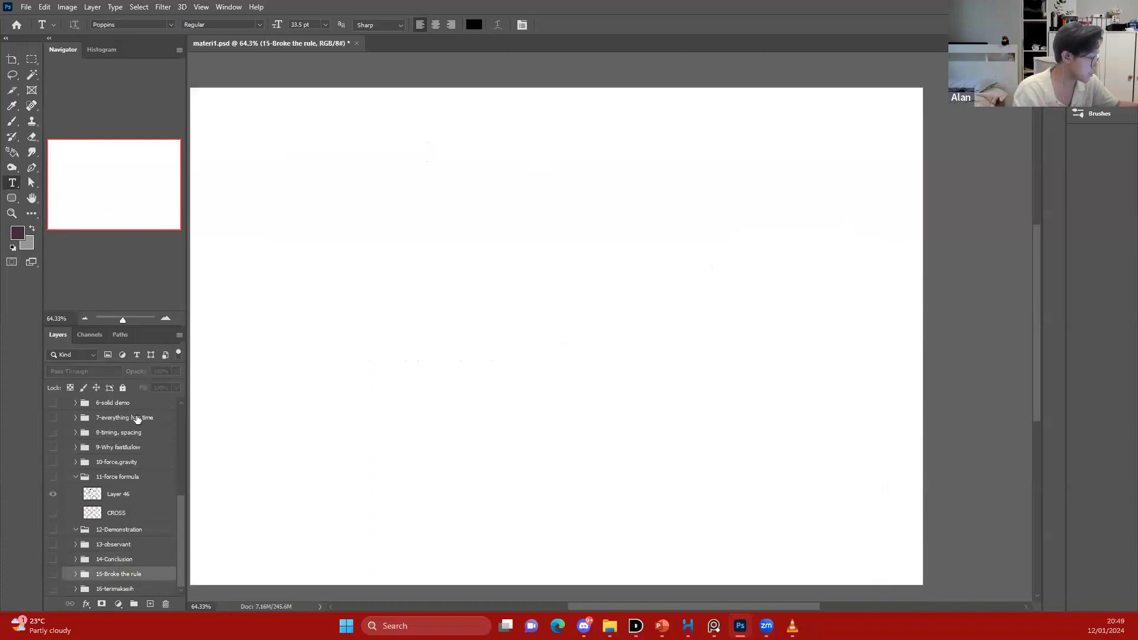
pyautogui.click(52, 573)
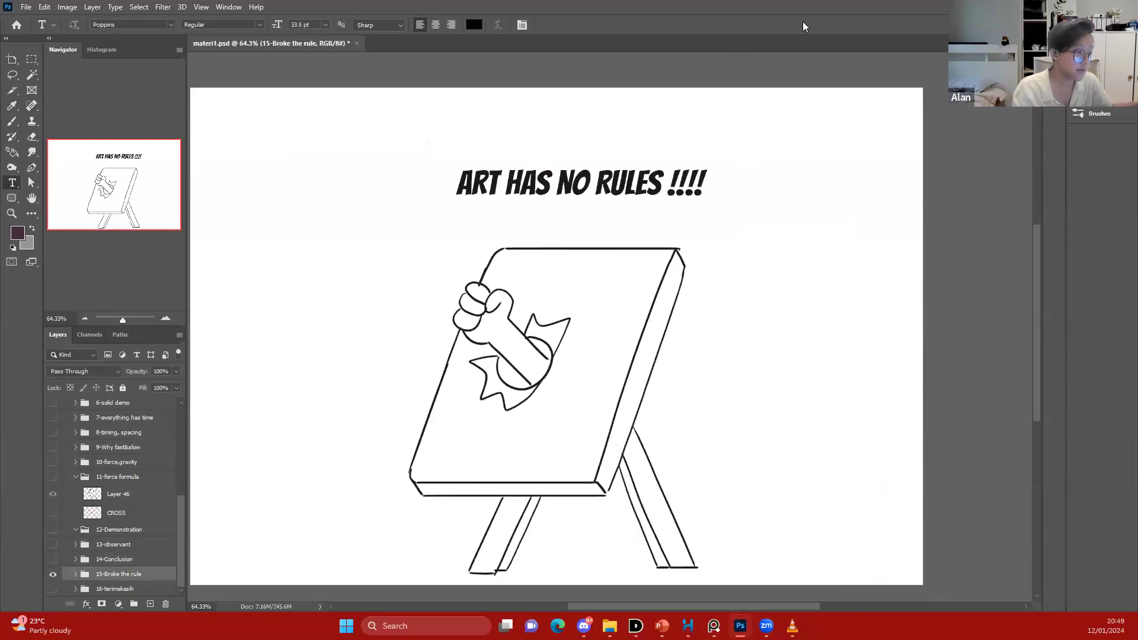
pyautogui.moveTo(710, 233); pyautogui.dragTo(714, 233)
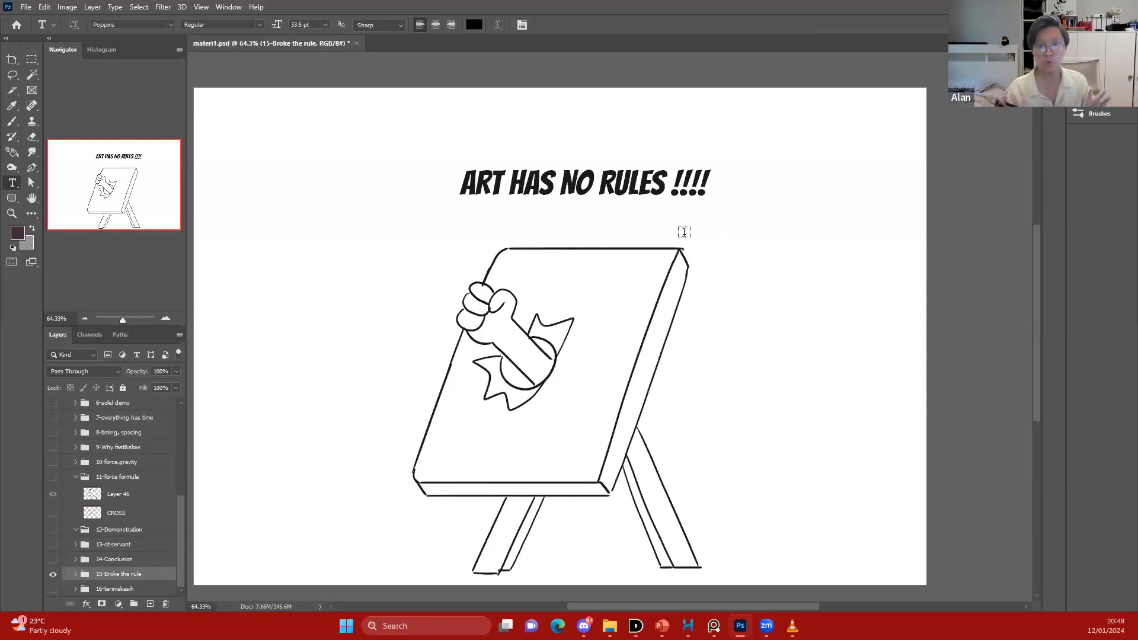